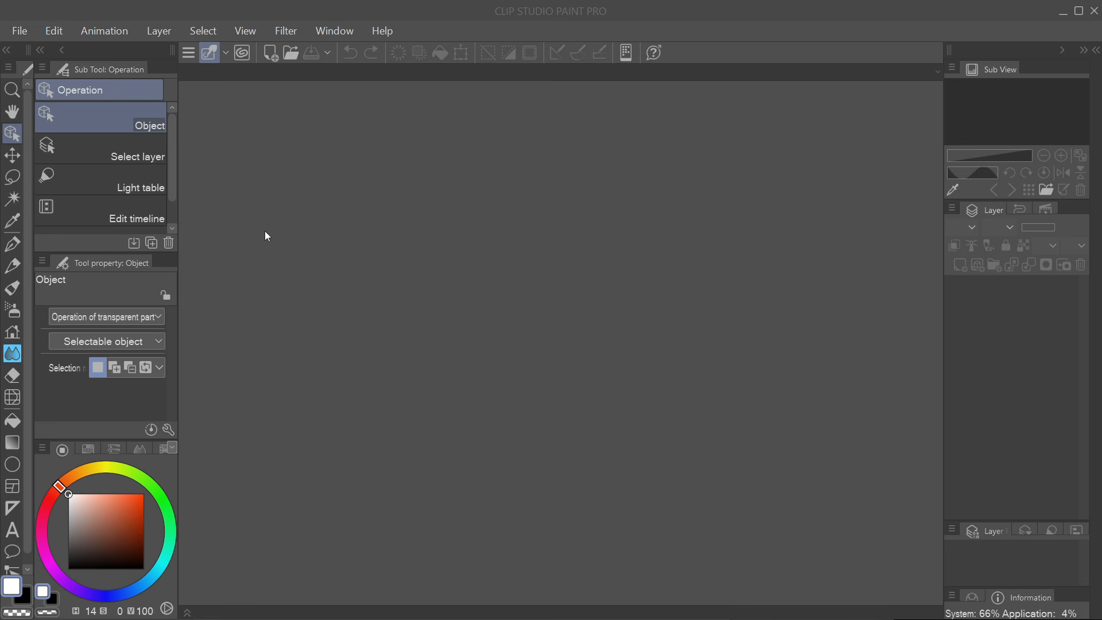
Create a new illustration canvas from the "here damn" preset, 2396 × 1533 px
click(16, 31)
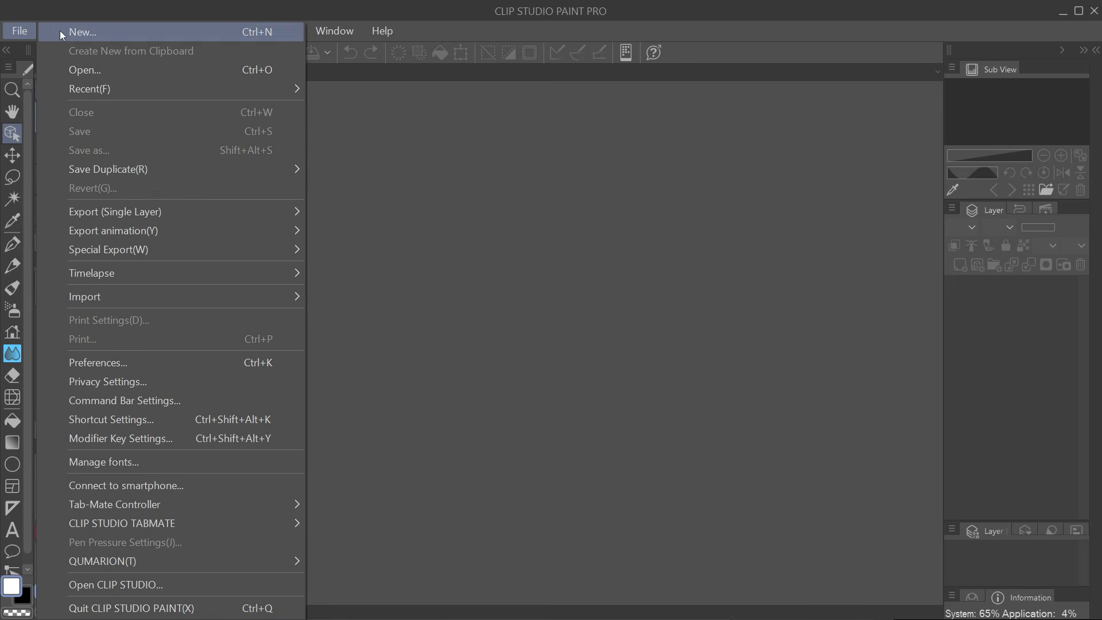
click(560, 115)
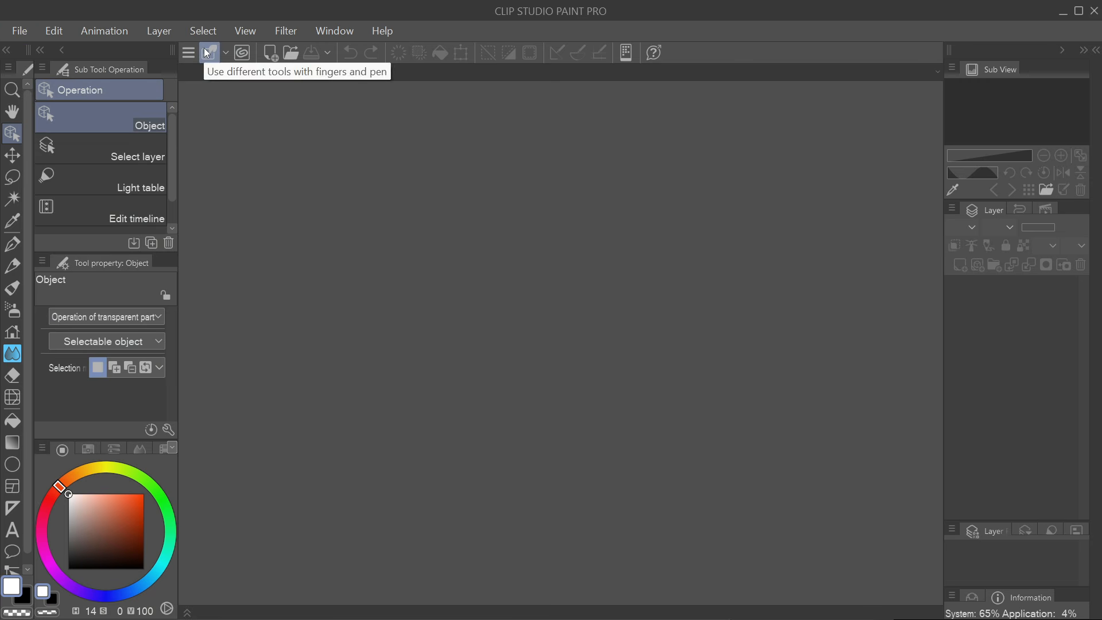
click(271, 53)
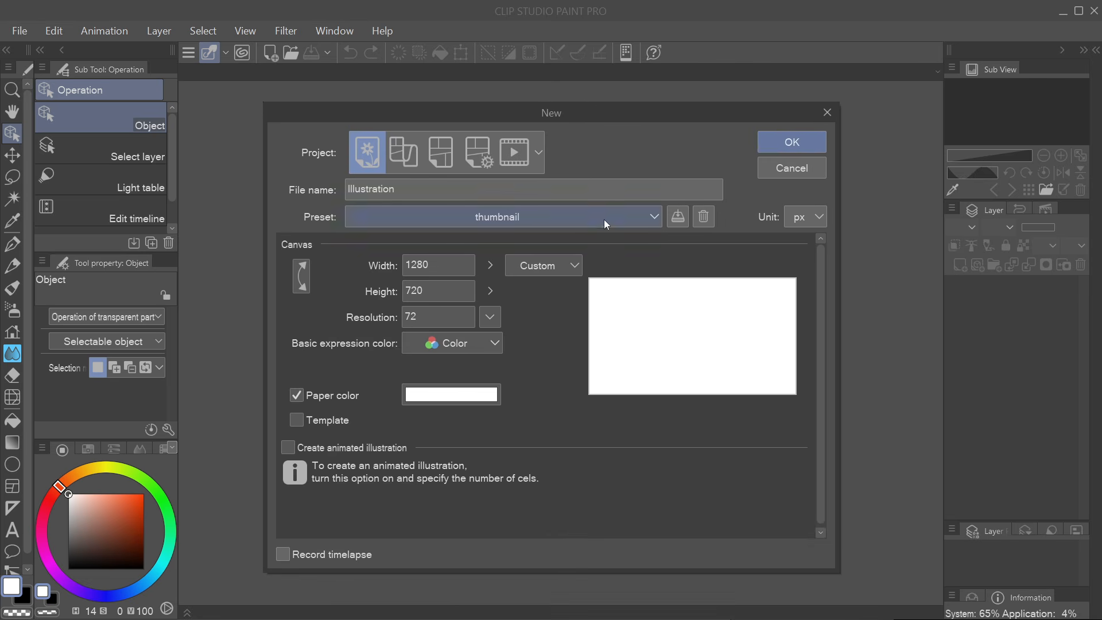
click(604, 219)
click(380, 605)
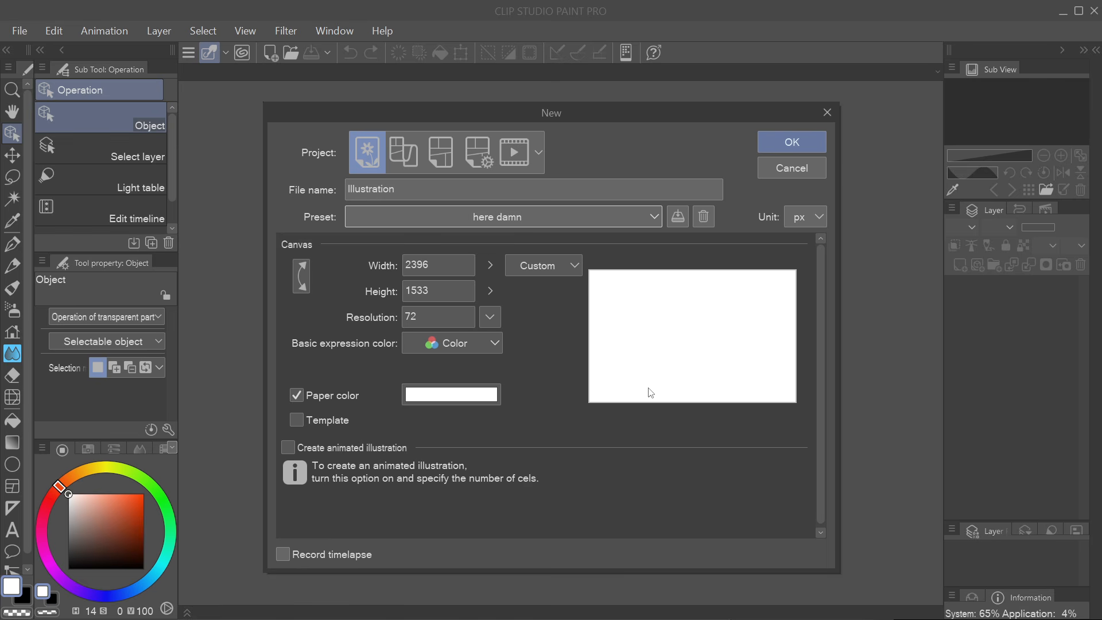
click(791, 142)
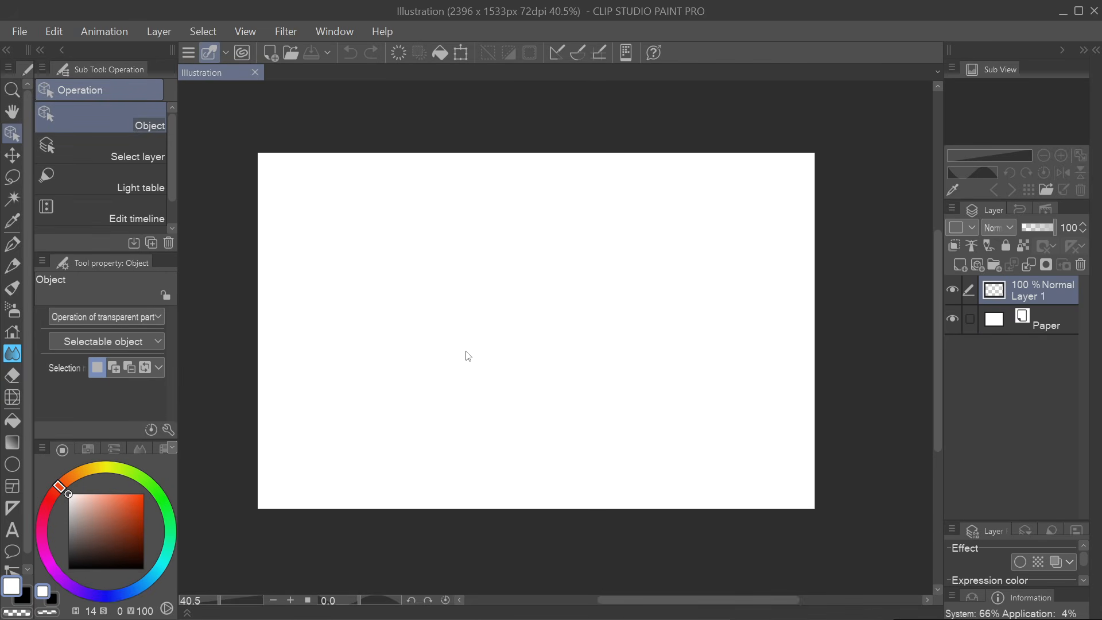
Set the canvas resolution to 150 dpi in the canvas properties
scroll(467, 353, up, 2)
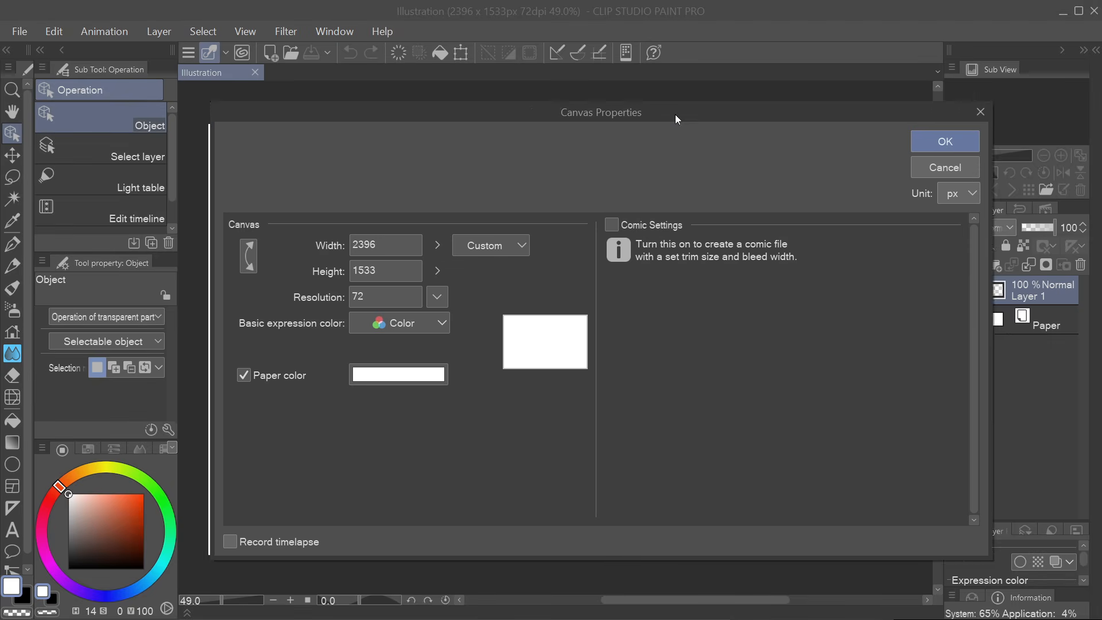
drag(675, 115, 621, 117)
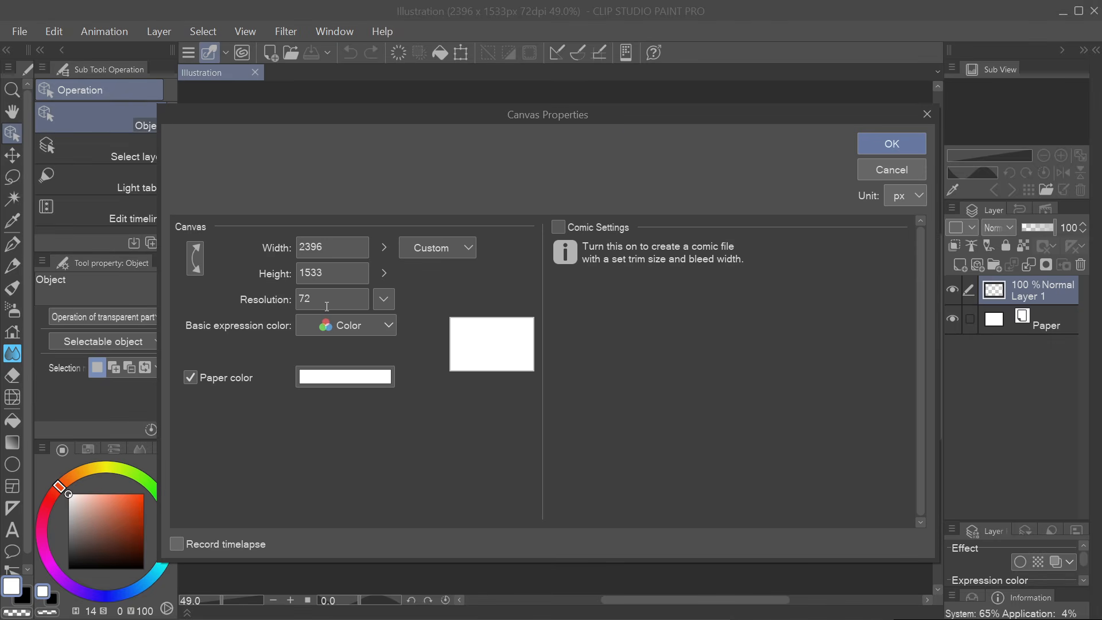
double_click(306, 299)
text(150)
click(891, 143)
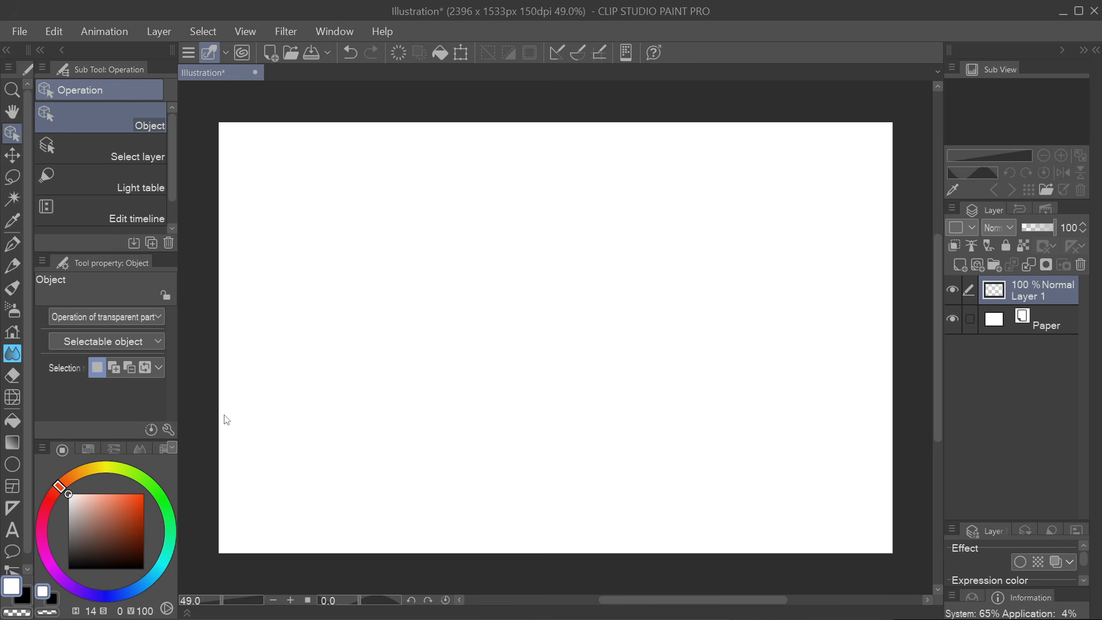
drag(561, 464, 533, 449)
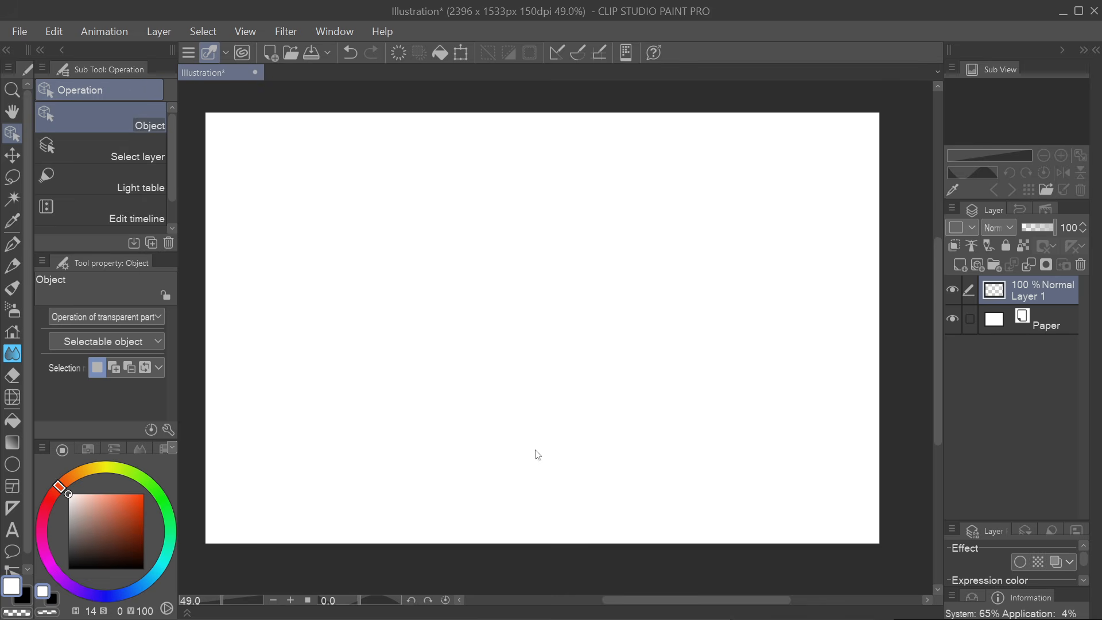
Fill Layer 1 with a neutral light gray of brightness 63
drag(74, 528, 46, 530)
click(441, 53)
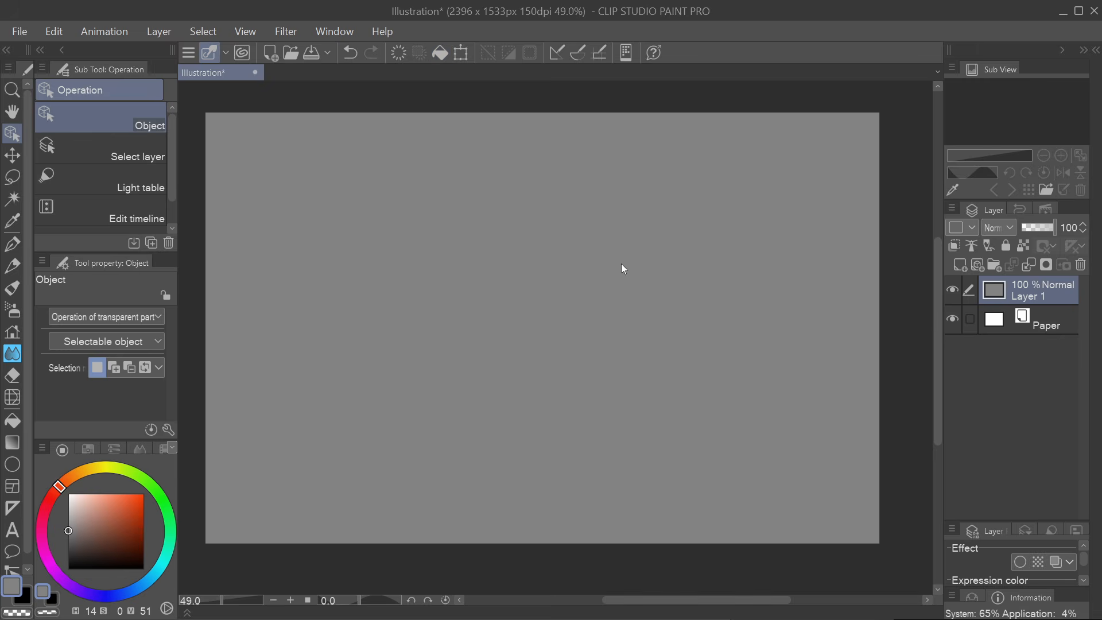
click(70, 521)
click(440, 50)
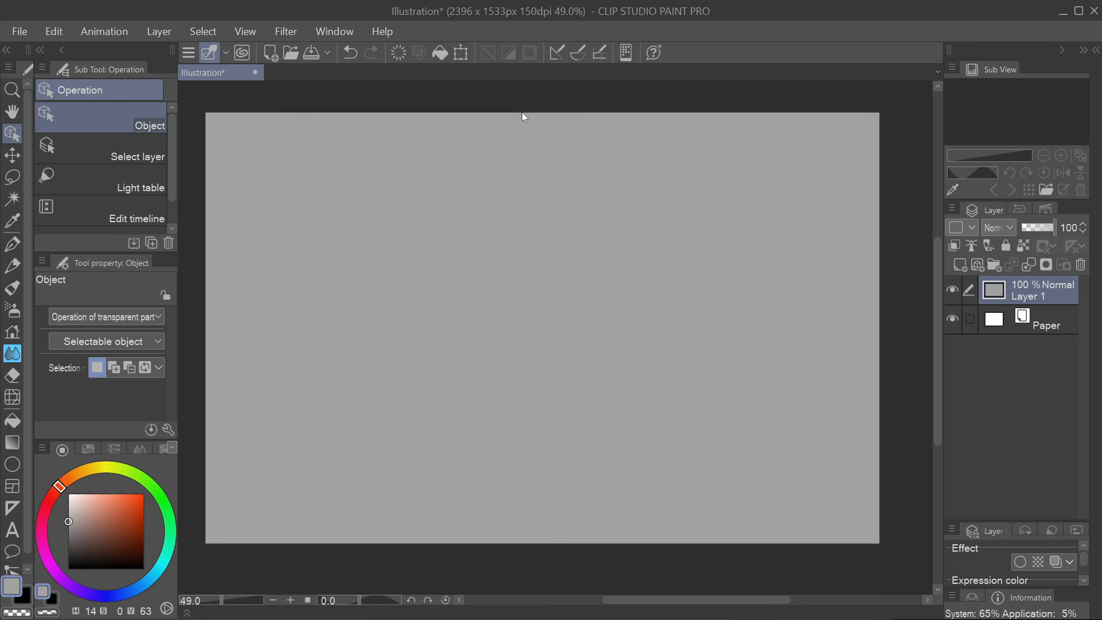
drag(509, 280, 504, 276)
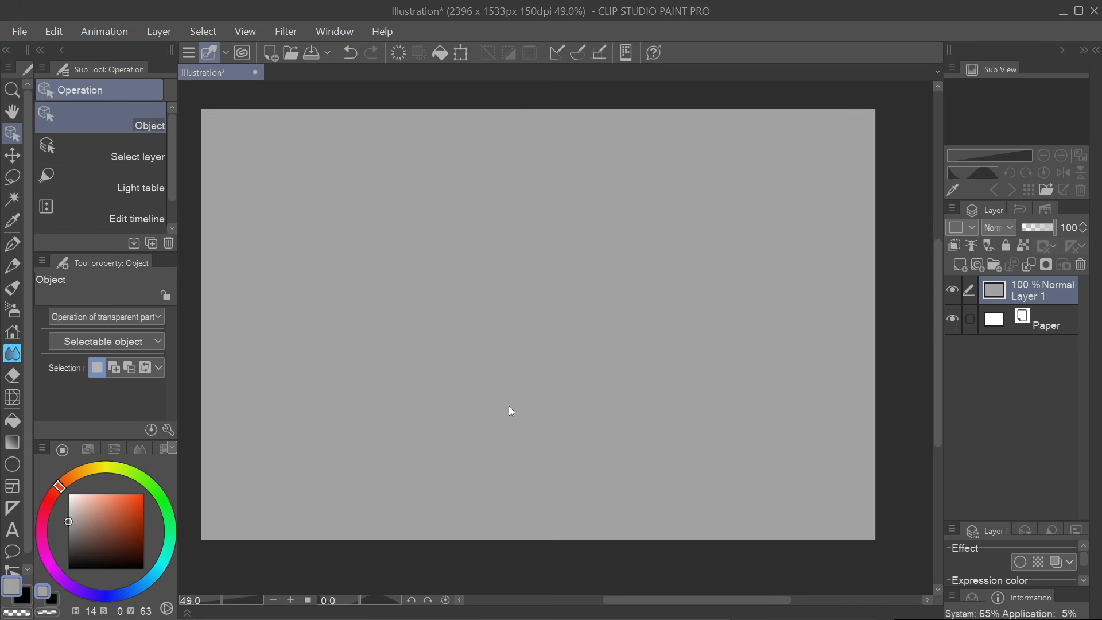
Add a new layer above the gray one and set the sai pen to a very dark red-brown (H 357, S 45, V 14)
click(960, 265)
click(12, 244)
scroll(118, 172, up, 3)
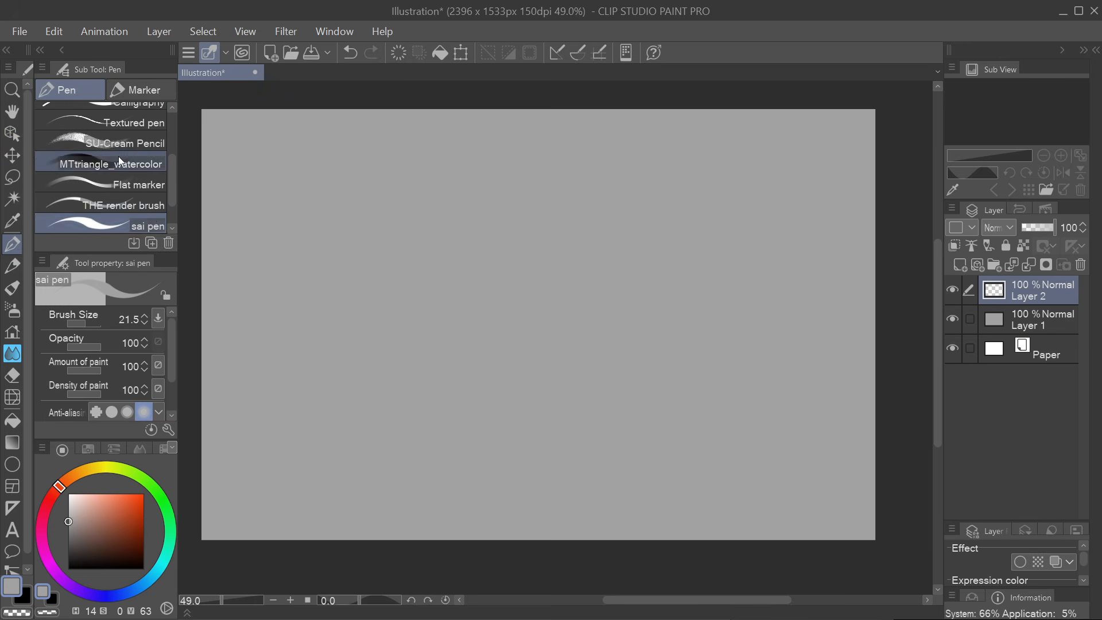
scroll(101, 197, down, 3)
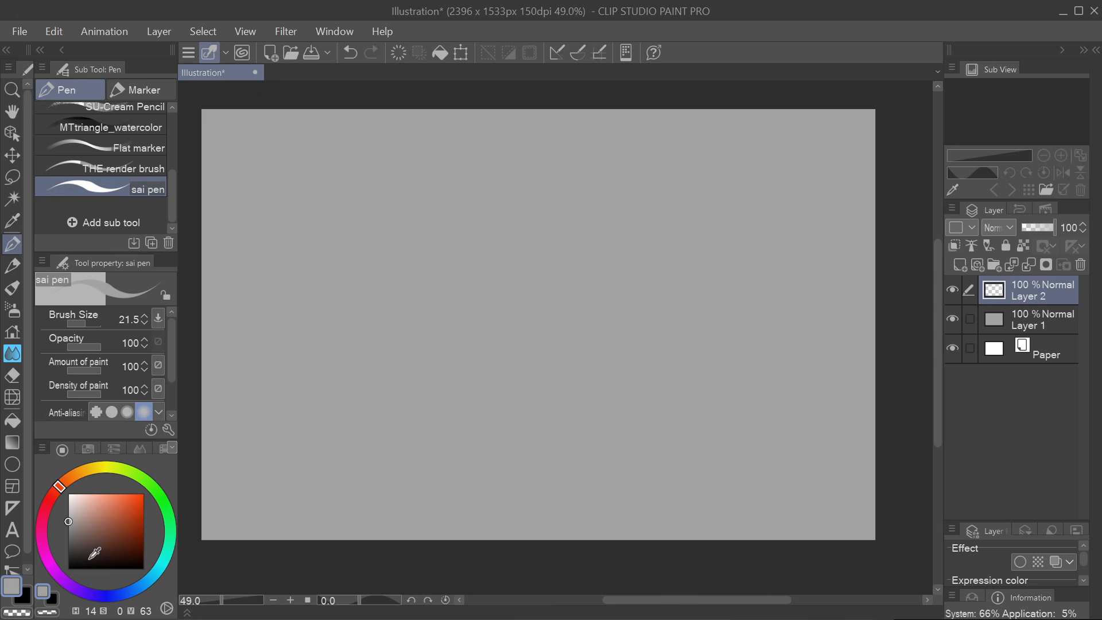
click(49, 502)
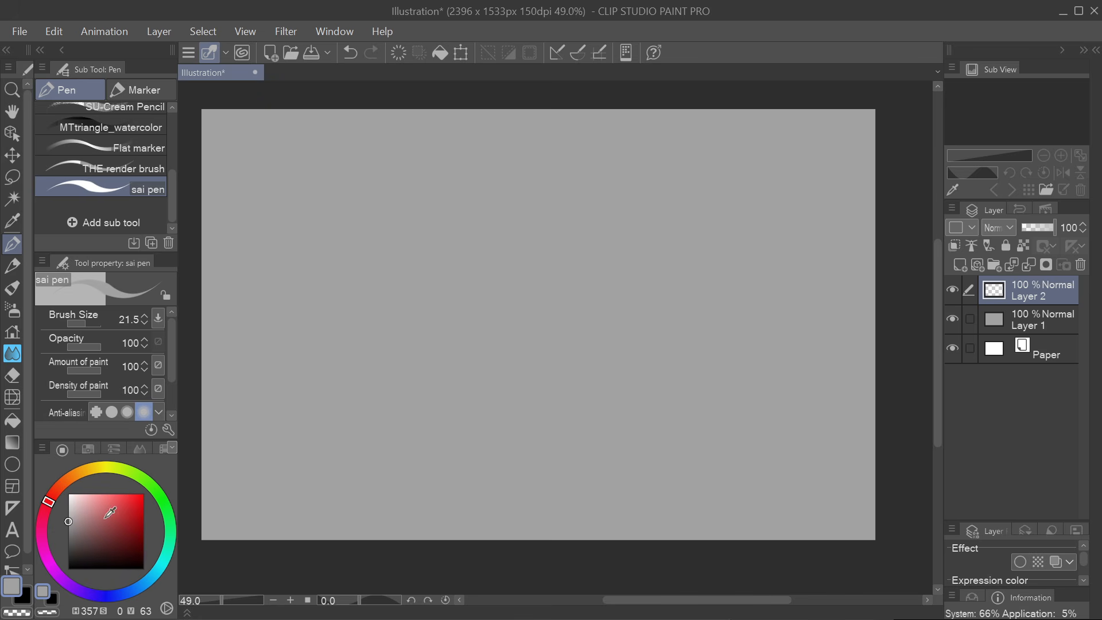
click(104, 558)
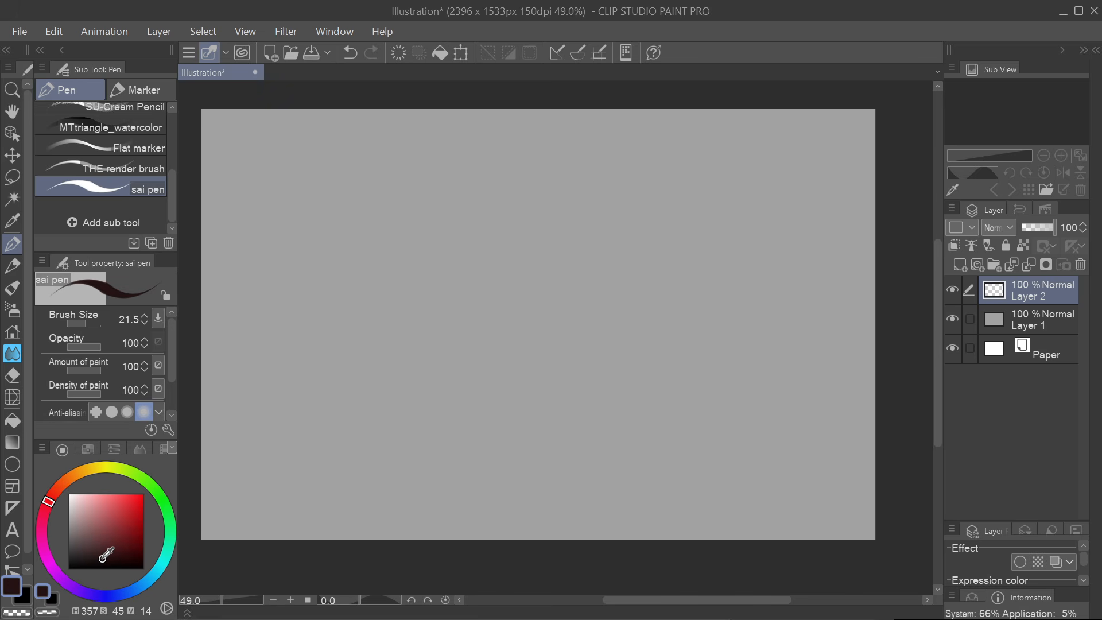
Sketch a round head circle in the upper left of the canvas, then enlarge it slightly and shift it further left
mouse_move(405, 274)
mouse_down()
mouse_move(388, 314)
mouse_move(553, 345)
mouse_up()
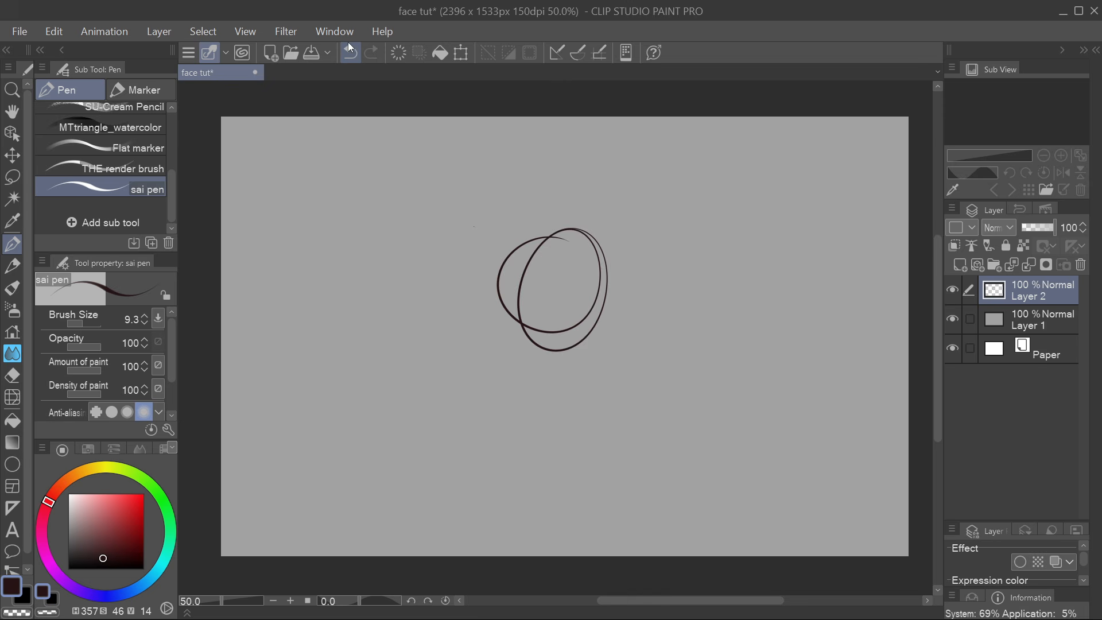
click(350, 53)
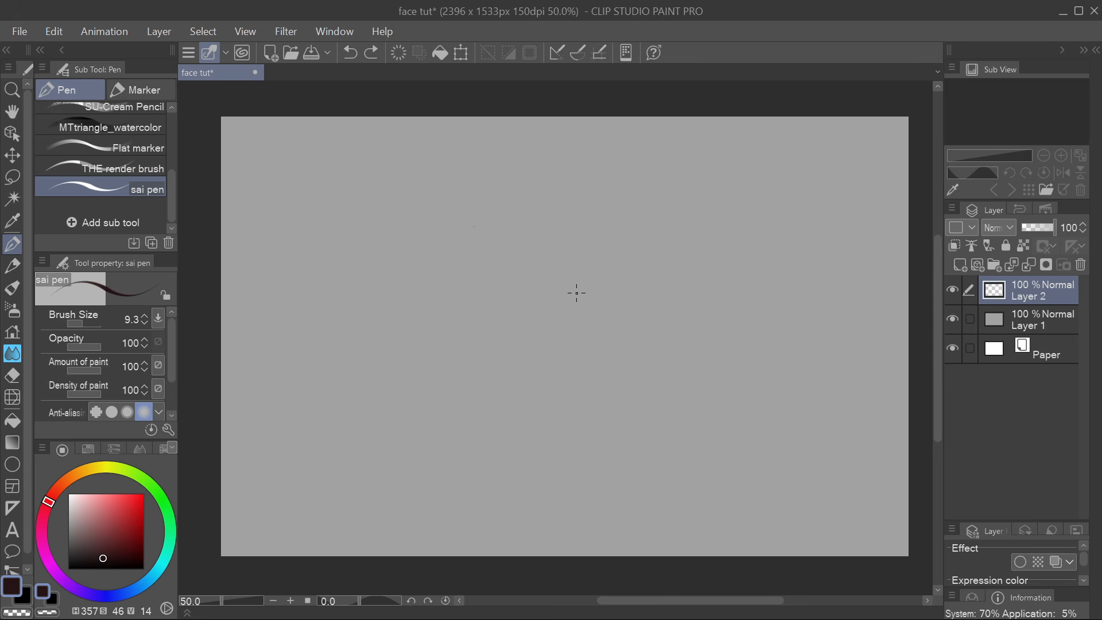
mouse_move(430, 177)
mouse_down()
mouse_move(466, 311)
mouse_move(511, 258)
mouse_move(384, 185)
mouse_up()
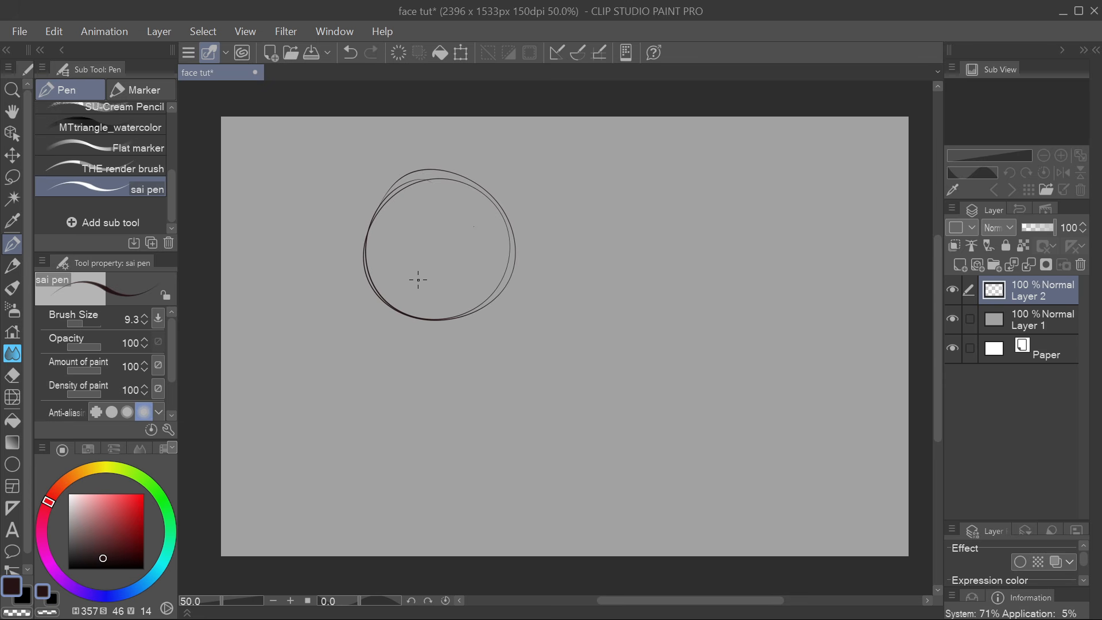
key(ctrl+t)
drag(487, 298, 450, 300)
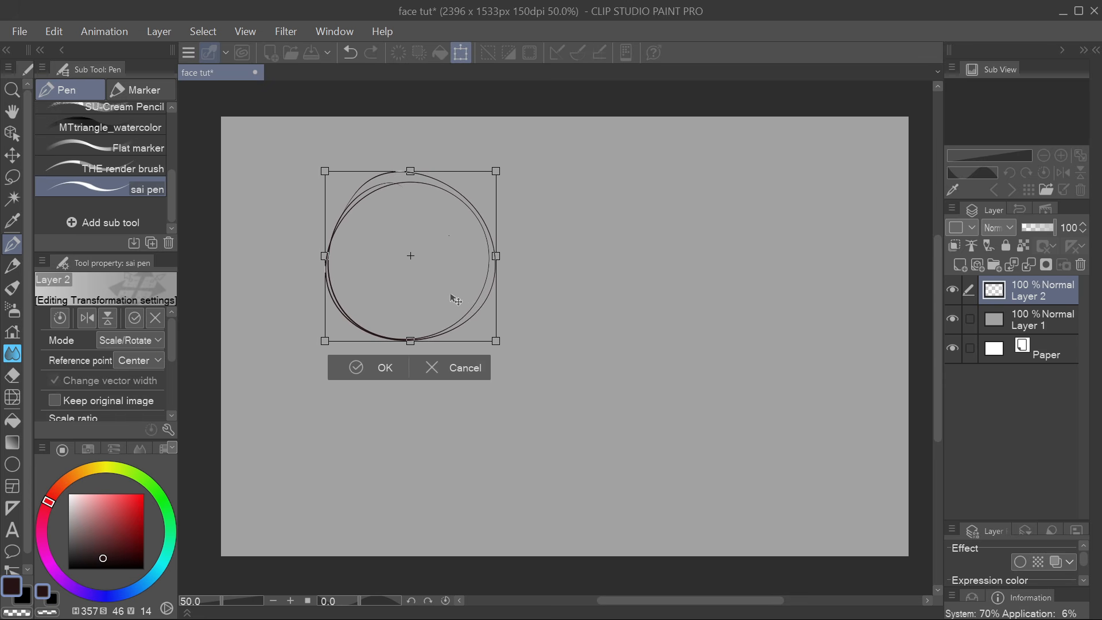
key(Return)
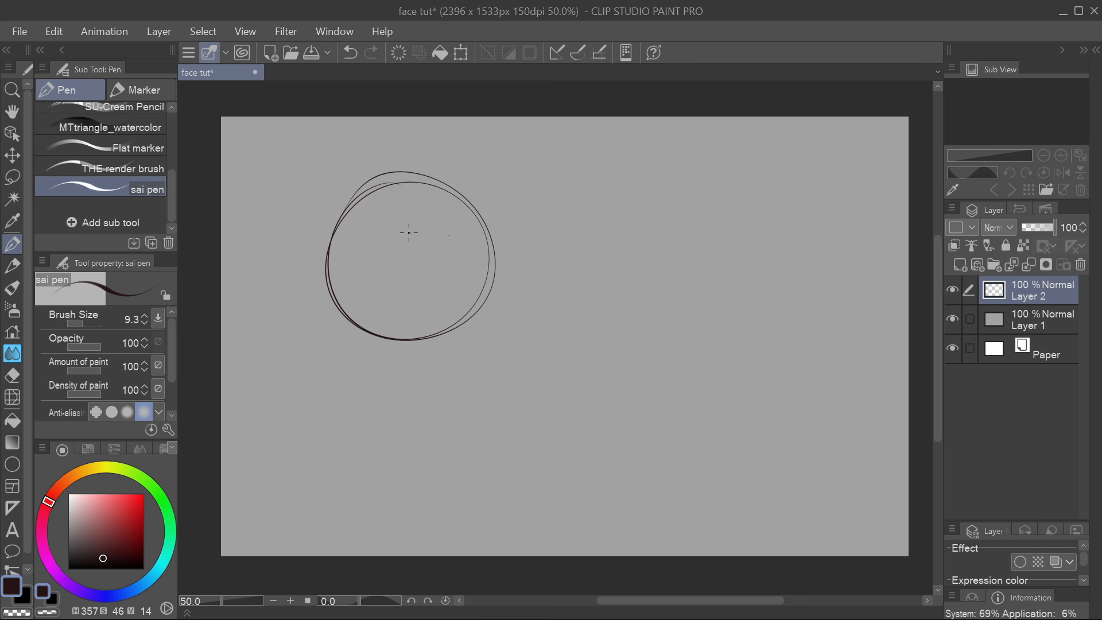
Draw a vertical center line from the top of the head circle to well below it, down to chin level
drag(404, 172, 400, 376)
drag(404, 241, 401, 441)
drag(400, 288, 401, 458)
drag(402, 338, 405, 468)
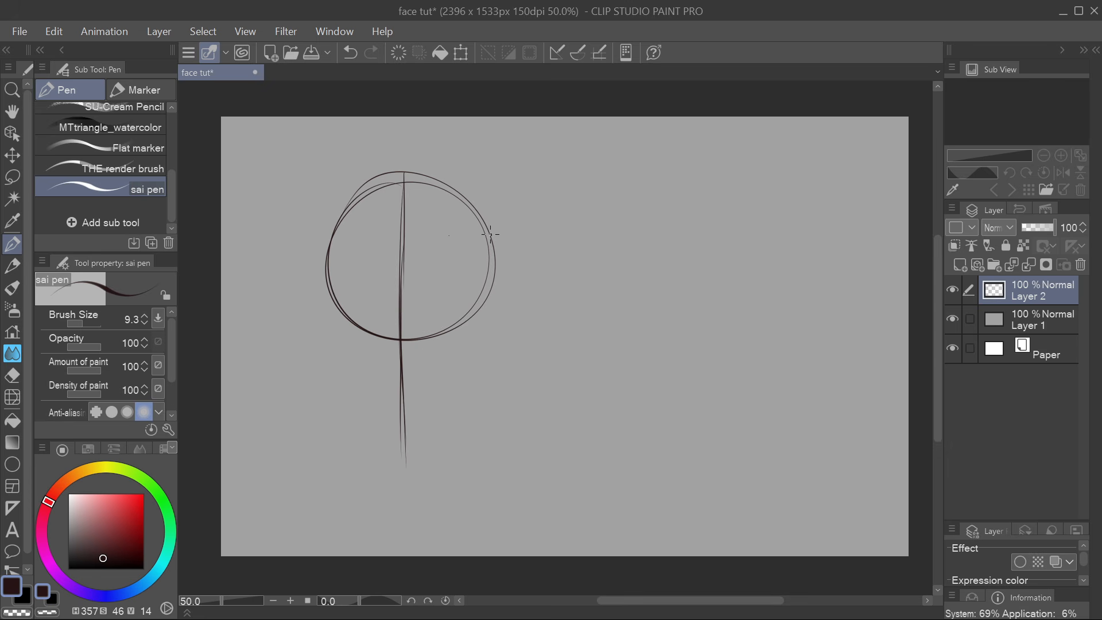
Sketch the sides of the face down from the circle's edges and close them with a horizontal line at chin level
drag(492, 265, 481, 439)
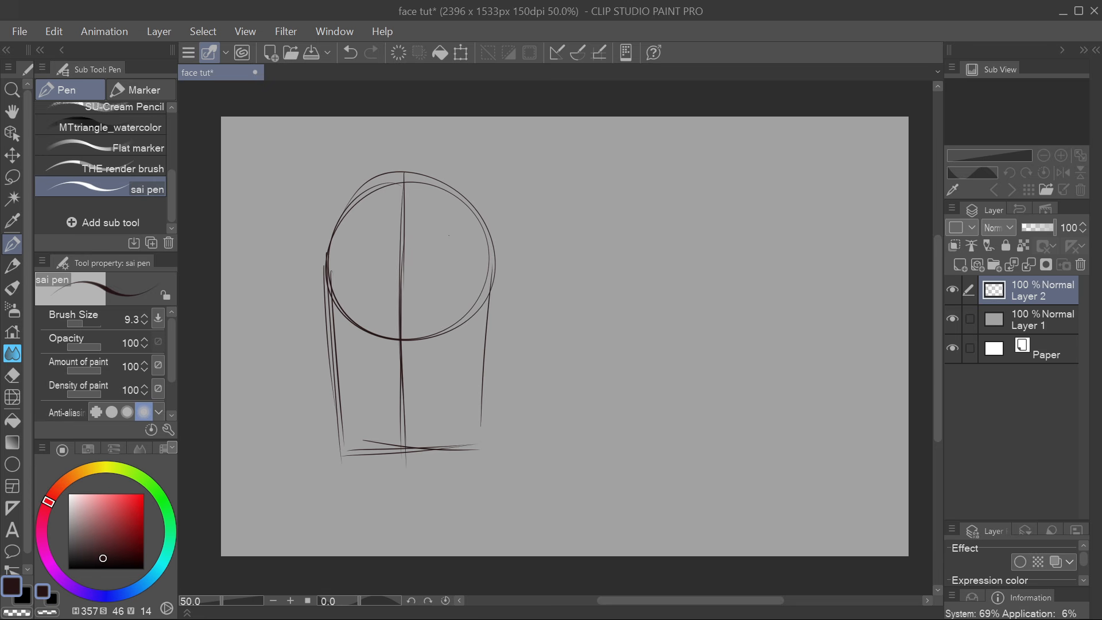
drag(492, 295, 486, 446)
drag(488, 344, 487, 430)
drag(355, 445, 423, 451)
Box in the upper head with a horizontal line near the top of the circle and vertical strokes along both sides
drag(352, 191, 465, 204)
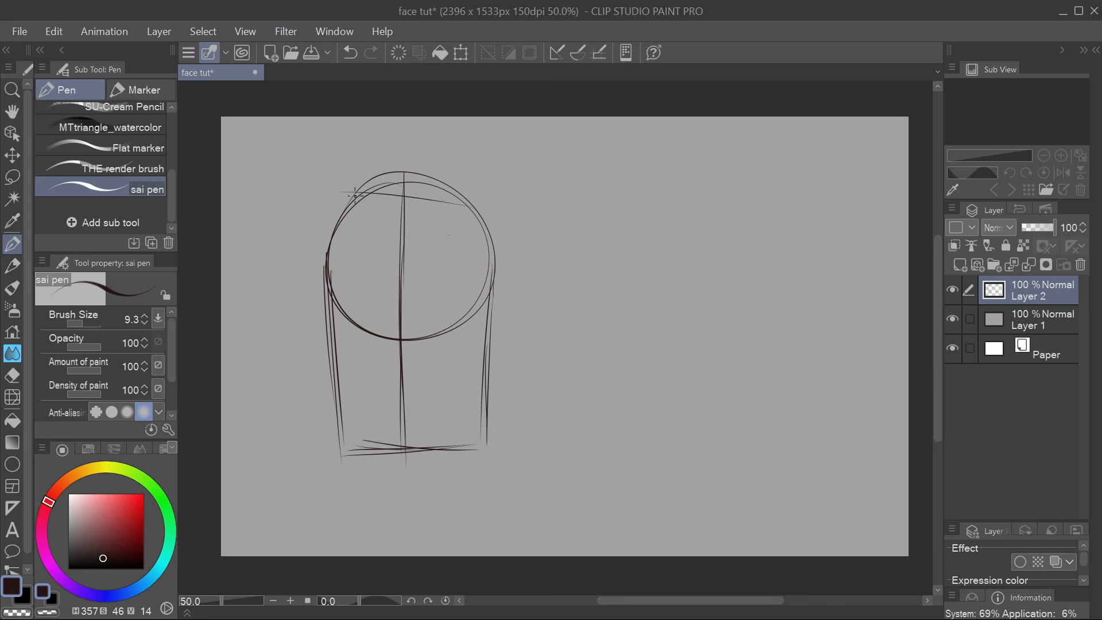
drag(314, 198, 436, 194)
drag(365, 193, 482, 194)
mouse_move(487, 207)
mouse_down()
mouse_move(492, 270)
mouse_move(496, 243)
mouse_up()
drag(323, 207, 321, 269)
drag(320, 212, 326, 289)
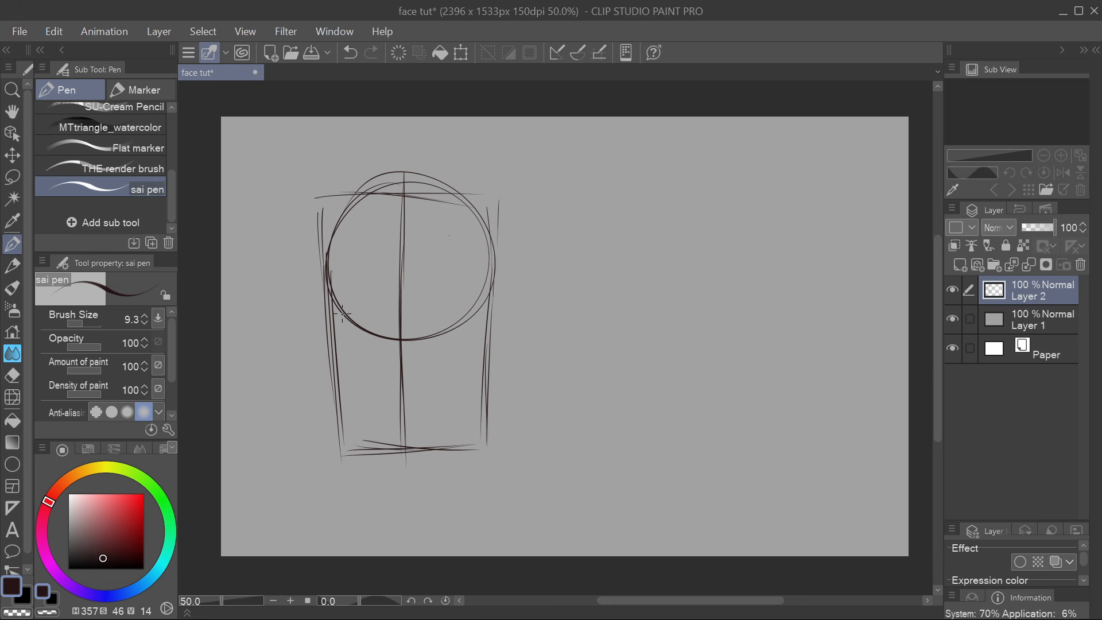
mouse_move(331, 191)
mouse_down()
mouse_move(485, 205)
mouse_move(493, 296)
mouse_move(318, 255)
mouse_up()
Mark the chin with a short thick stroke under the bottom line and darken the arc at the top of the skull
drag(394, 459, 425, 457)
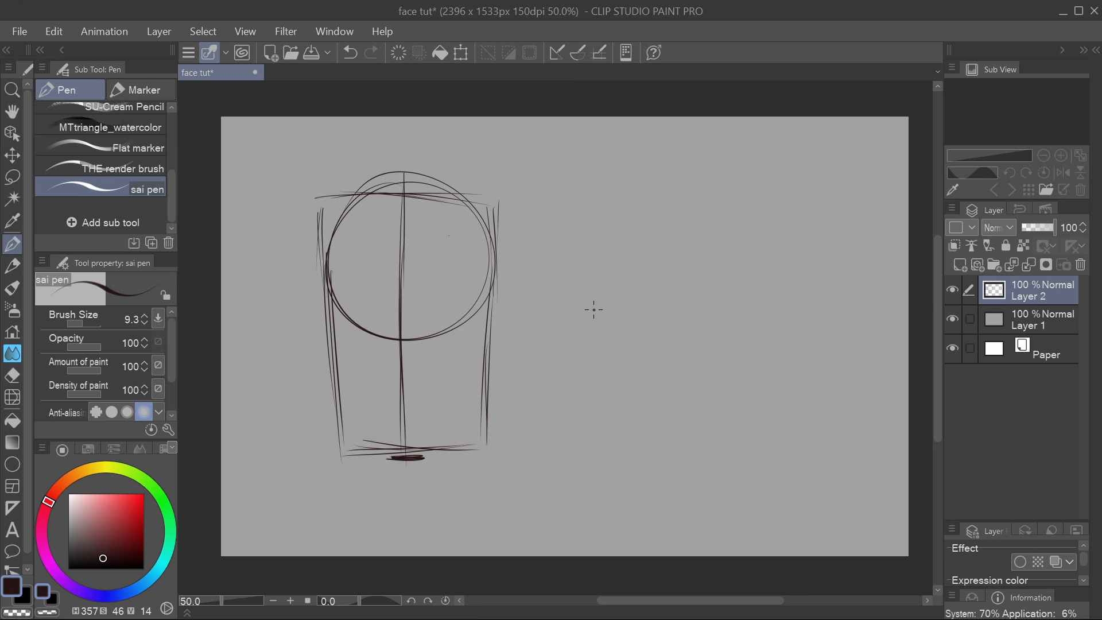
mouse_move(369, 188)
mouse_down()
mouse_move(455, 192)
mouse_move(364, 191)
mouse_move(454, 192)
mouse_up()
Sketch a curved ear on each side of the head around the lower part of the circle, redrawing the left one
drag(494, 294, 482, 354)
mouse_move(495, 289)
mouse_down()
mouse_move(516, 322)
mouse_move(496, 352)
mouse_up()
drag(327, 291, 324, 363)
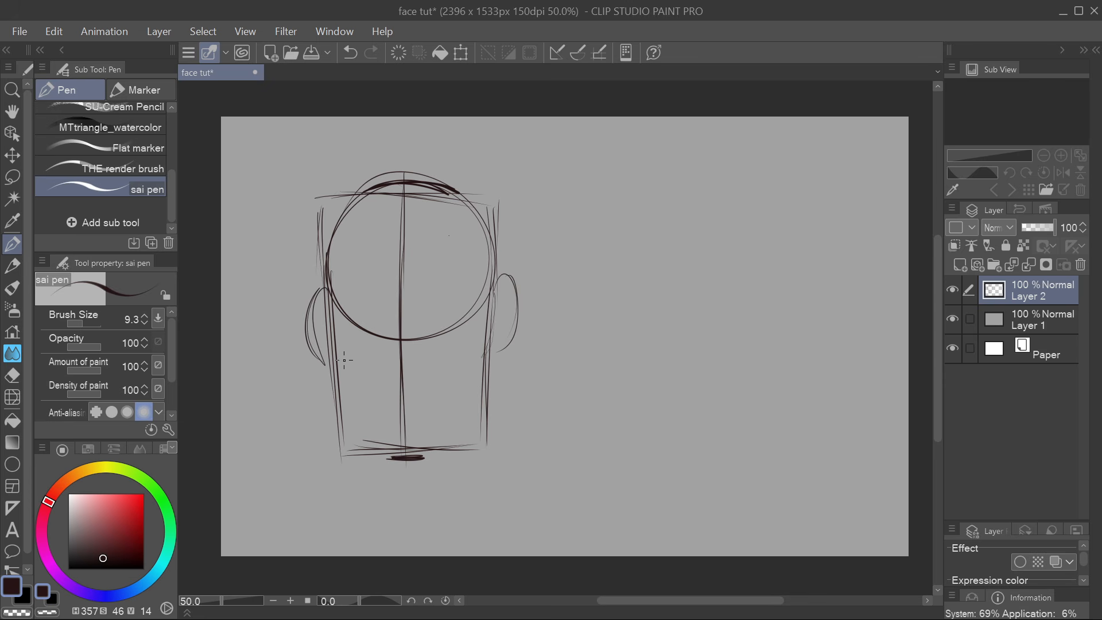
click(351, 49)
drag(325, 280, 328, 357)
drag(494, 356, 515, 277)
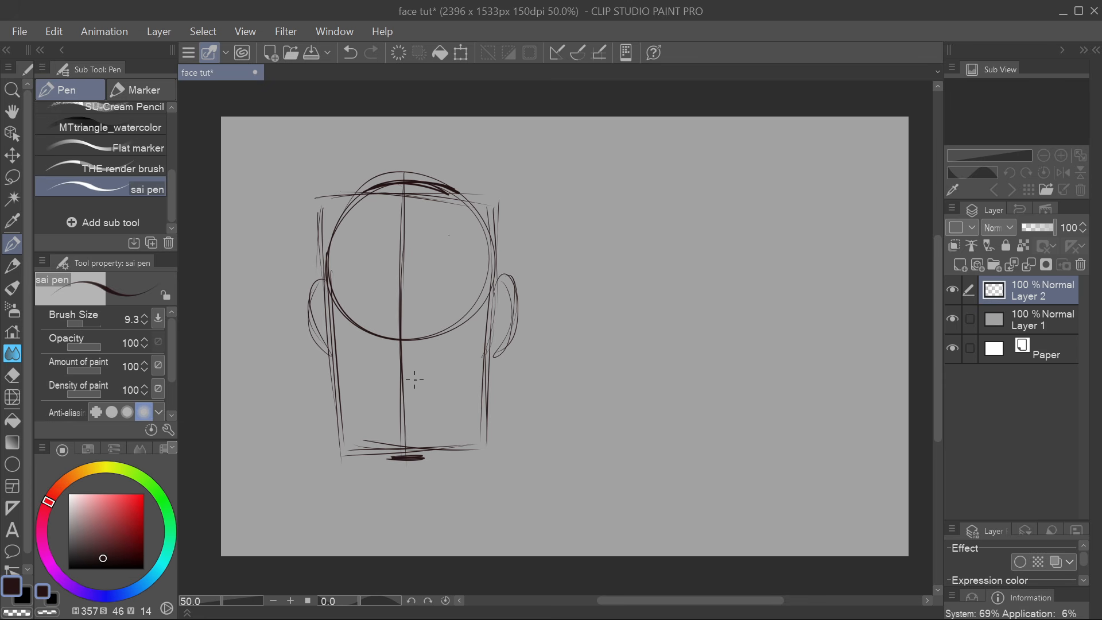
Sketch a small flat oval for the nose on the center line and a short horizontal mouth line below it
drag(416, 380, 429, 386)
drag(420, 424, 394, 425)
drag(318, 334, 484, 325)
drag(363, 317, 501, 322)
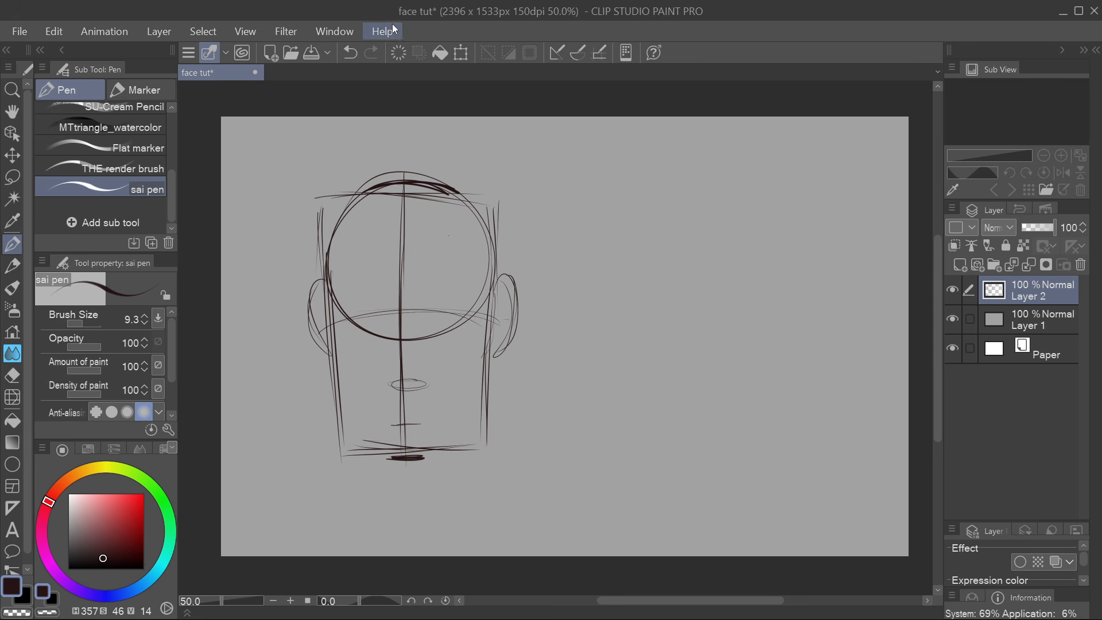
click(350, 53)
click(345, 32)
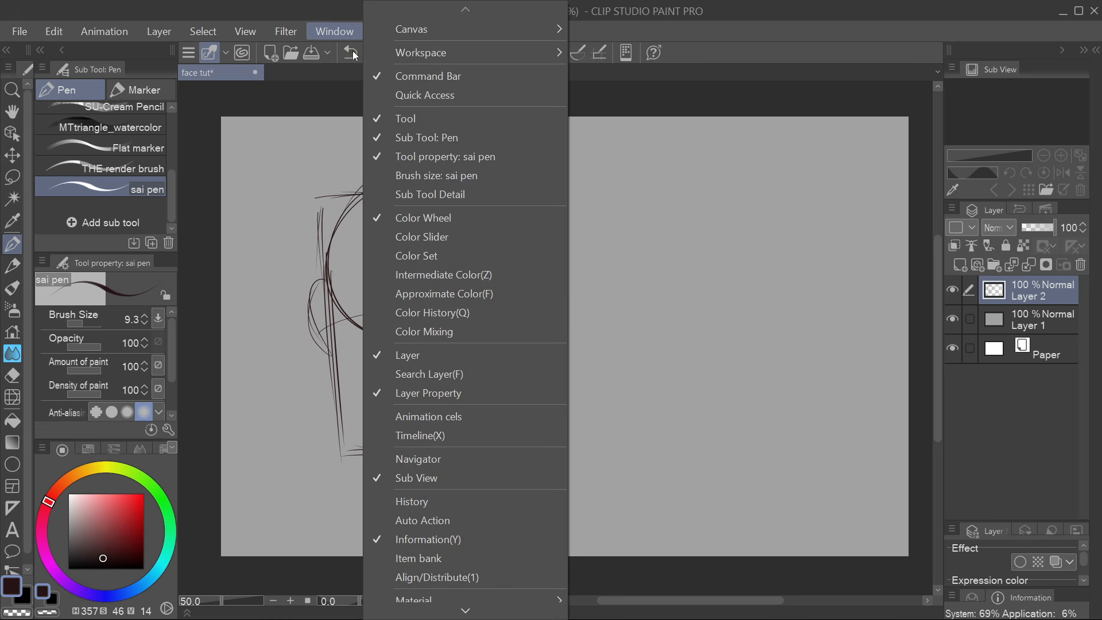
click(351, 53)
click(349, 54)
Draw a downward-curving eye line across the face between the ears and reinforce the nose oval
drag(317, 311, 487, 317)
drag(470, 313, 347, 312)
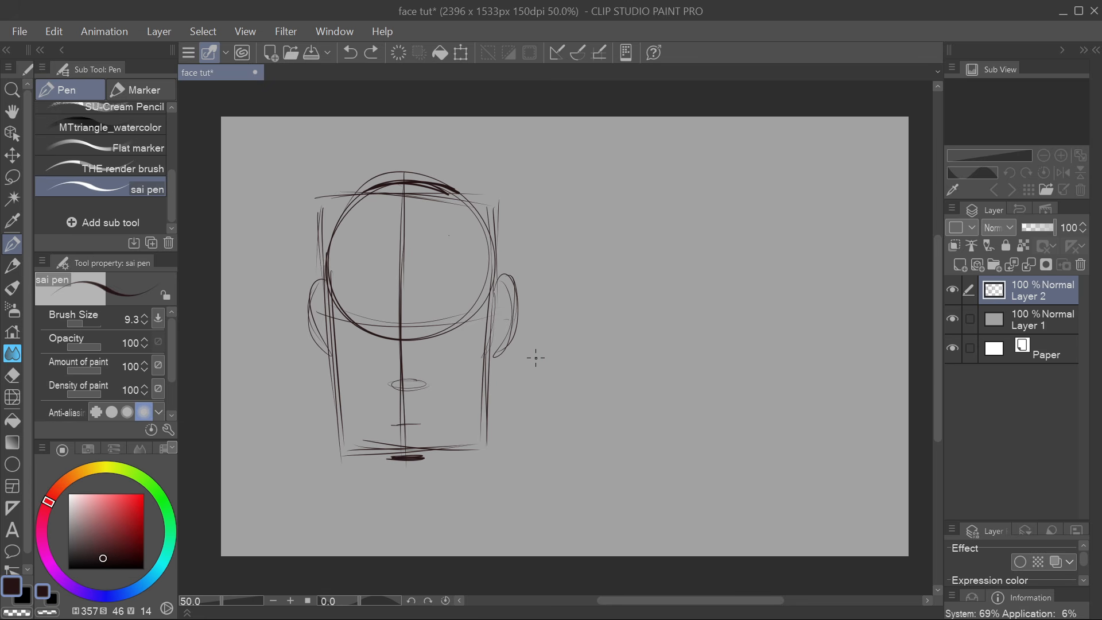
drag(397, 384, 427, 378)
Draw diagonal jawlines from both sides of the face down to the chin mark
mouse_move(341, 419)
mouse_down()
mouse_move(391, 457)
mouse_move(370, 441)
mouse_move(459, 433)
mouse_move(480, 418)
mouse_up()
drag(423, 459, 484, 397)
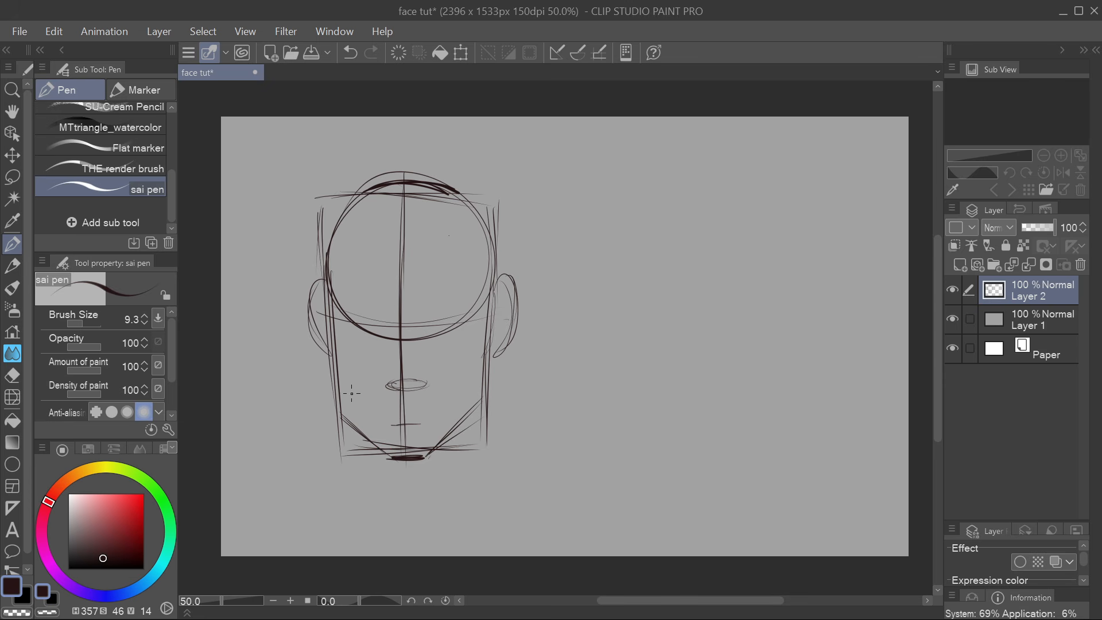
mouse_move(388, 458)
mouse_down()
mouse_move(329, 357)
mouse_move(334, 402)
mouse_up()
mouse_move(488, 358)
mouse_down()
mouse_move(481, 382)
mouse_move(487, 360)
mouse_up()
Erase the leftover box corners and stray lines around the jaw with the hard eraser at size 42.1
key(e)
drag(83, 322, 84, 323)
drag(337, 401, 375, 451)
drag(464, 415, 438, 450)
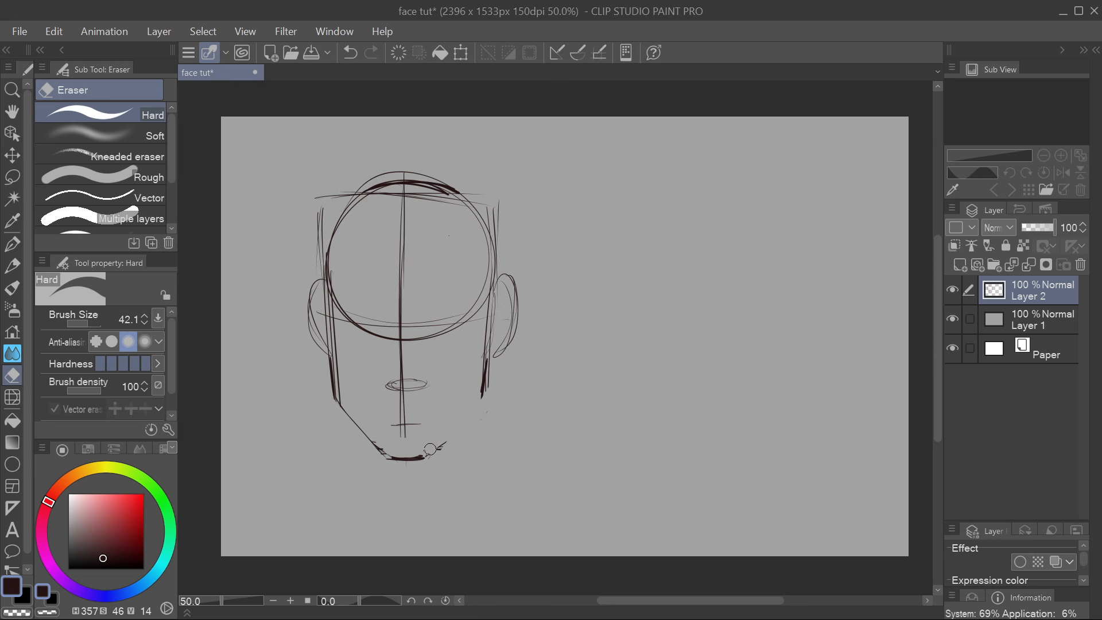
Redraw the right jawline with the sai pen as a clean diagonal from the chin up to the side of the face
key(p)
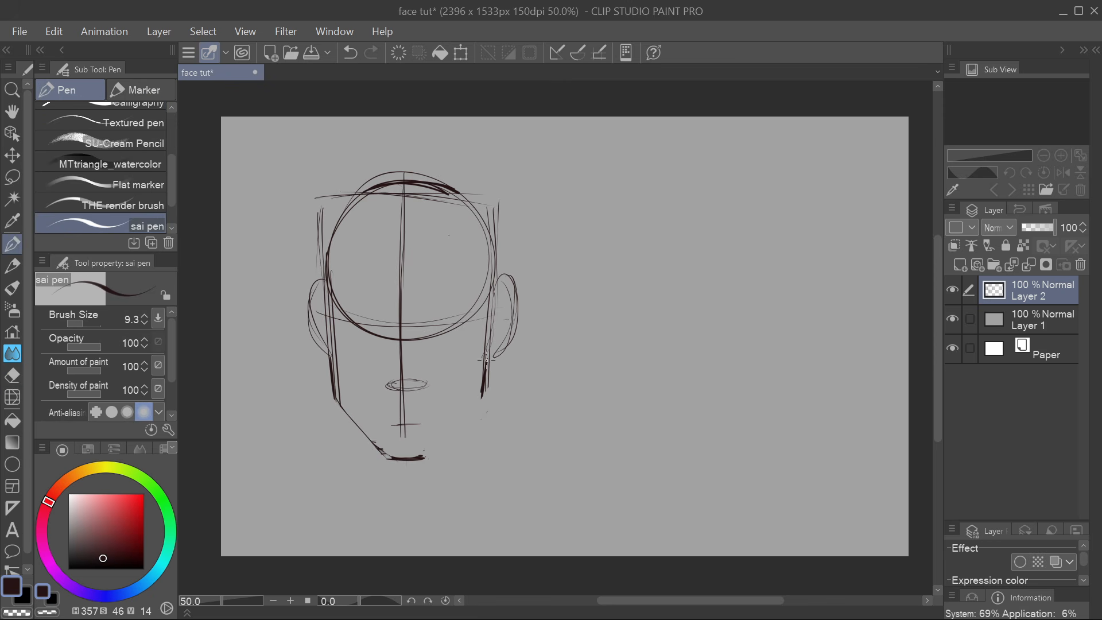
drag(489, 357, 481, 391)
mouse_move(394, 461)
mouse_down()
mouse_move(436, 453)
mouse_move(484, 396)
mouse_up()
key(ctrl+z)
drag(433, 451, 475, 411)
key(ctrl+z)
drag(435, 455, 487, 356)
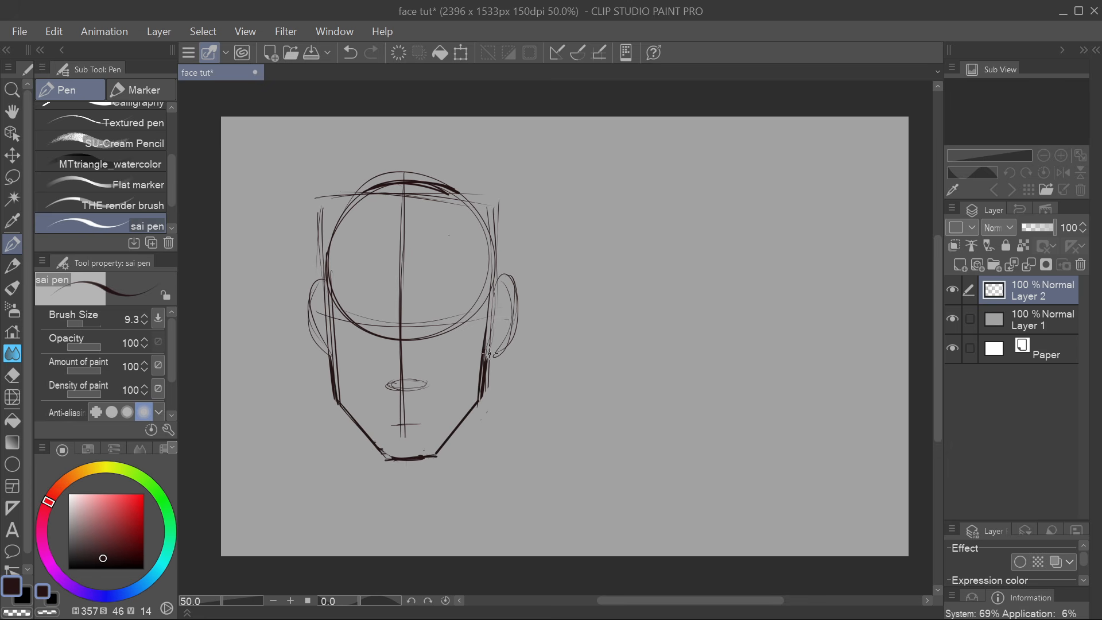
Erase the stray marks beside the right side of the jaw and reinforce the flat chin line with the sai pen
key(e)
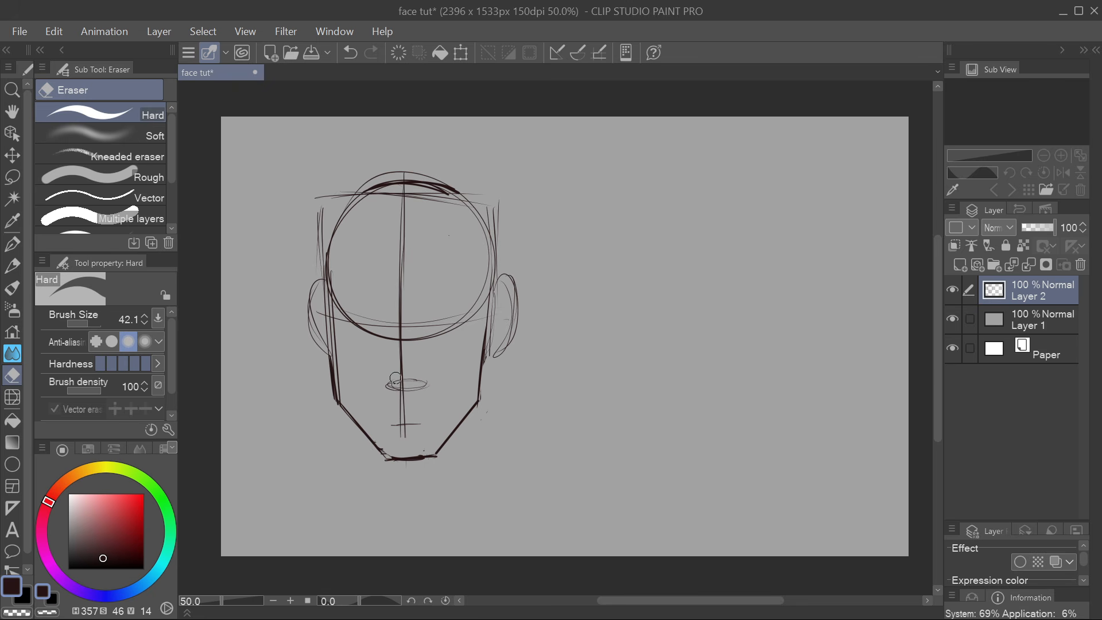
key(p)
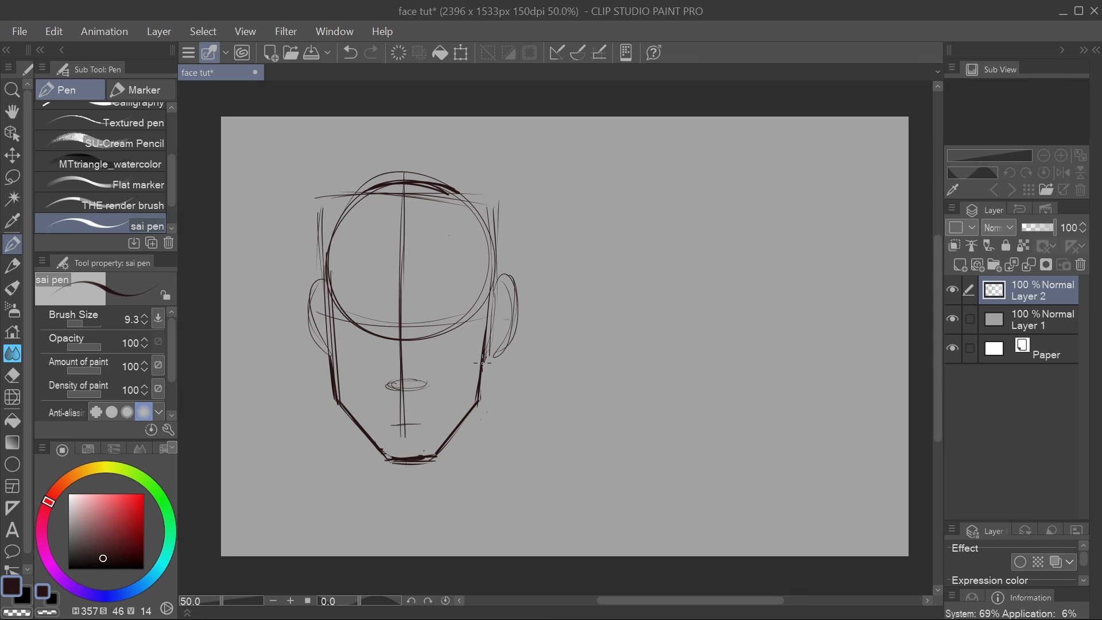
drag(481, 369, 439, 443)
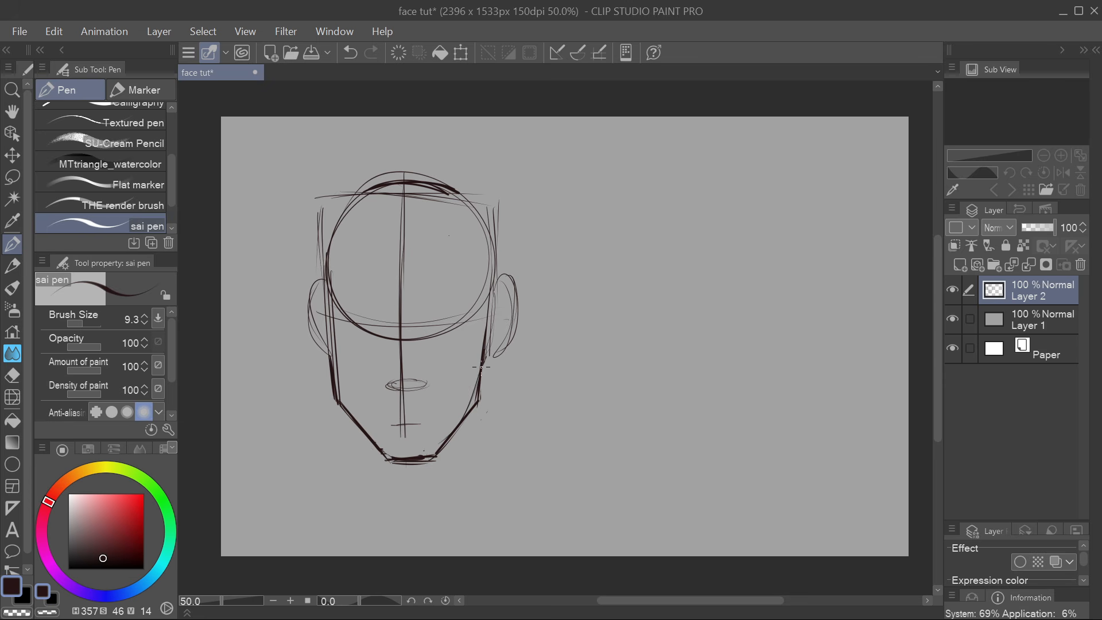
click(349, 54)
drag(492, 310, 490, 398)
drag(493, 331, 490, 395)
mouse_move(328, 353)
mouse_down()
mouse_move(330, 392)
mouse_move(377, 459)
mouse_up()
drag(338, 406, 377, 464)
drag(487, 400, 431, 469)
click(351, 54)
click(351, 54)
click(351, 54)
click(351, 54)
click(351, 54)
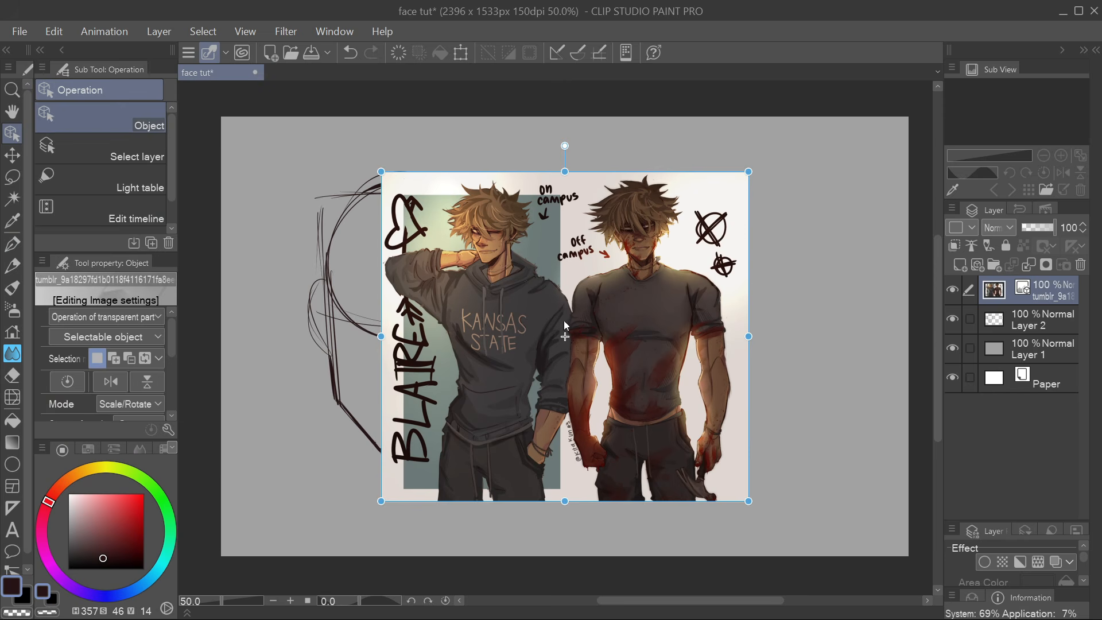
Crop the imported reference image to the off-campus character's head and shoulders, enlarge it, and place it beside the head sketch
mouse_move(591, 372)
mouse_down()
mouse_move(536, 378)
mouse_move(566, 383)
mouse_up()
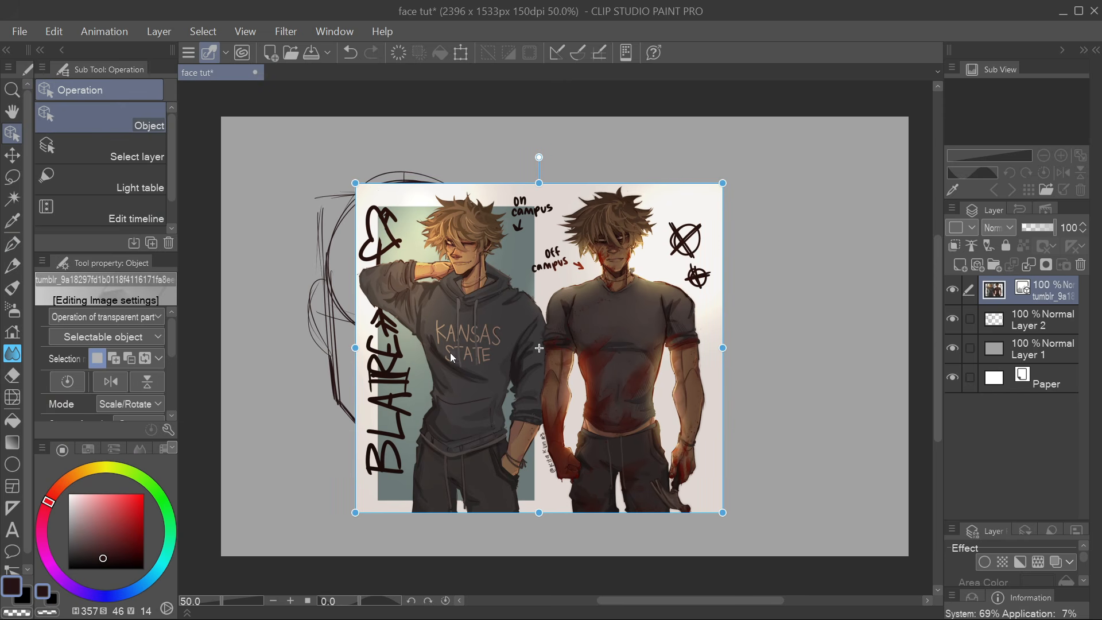
drag(450, 353, 599, 335)
drag(506, 494, 559, 480)
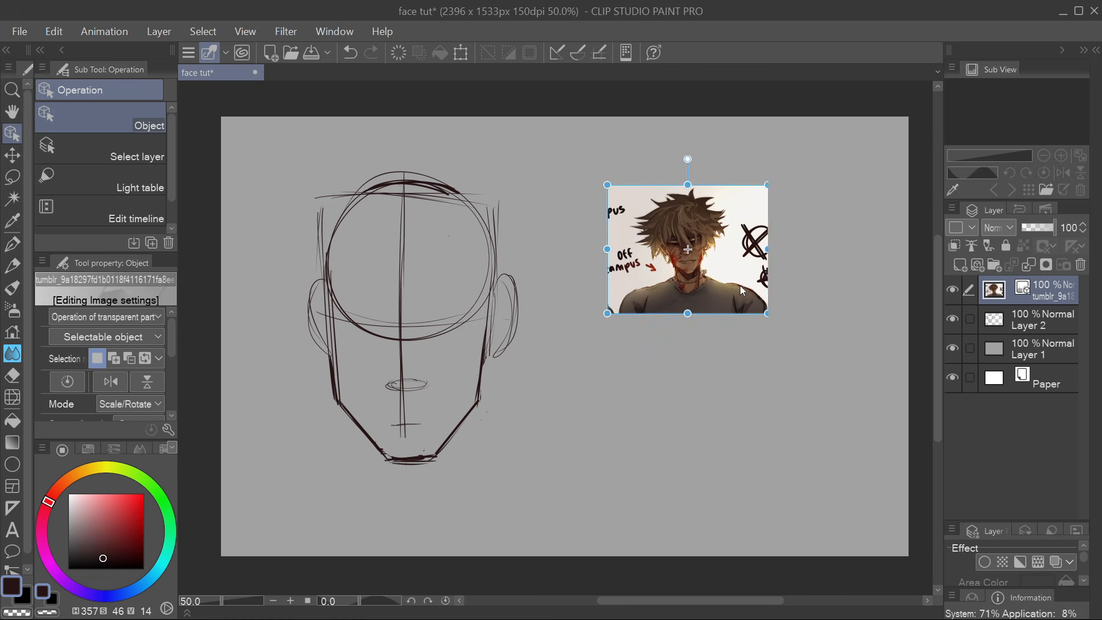
drag(740, 286, 792, 267)
drag(659, 294, 533, 394)
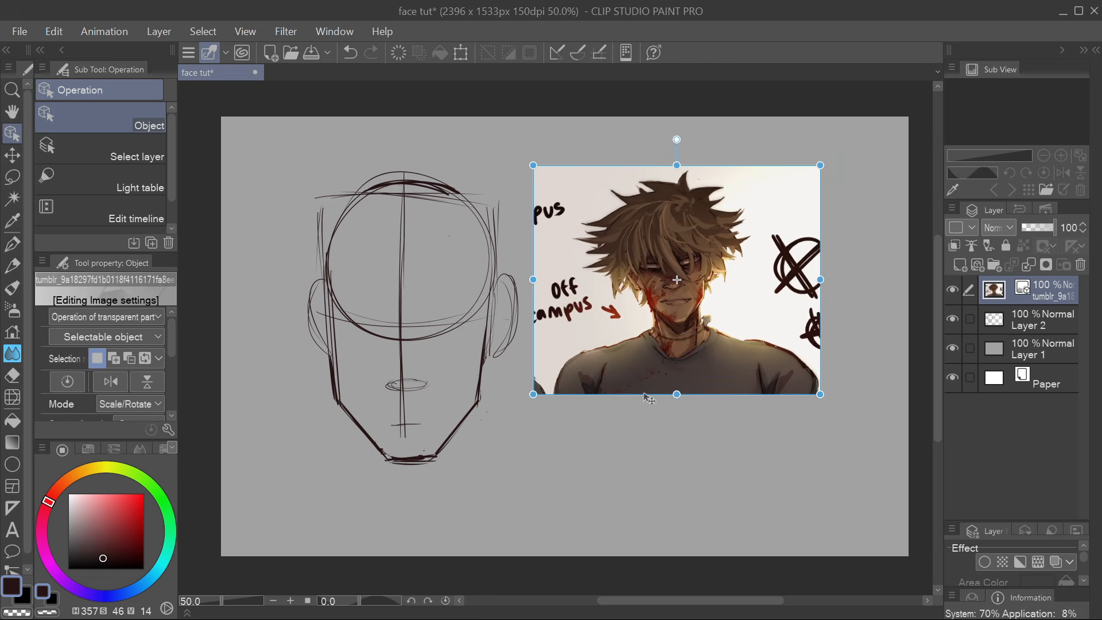
drag(718, 359, 767, 361)
On Layer 2, erase the chin base and redraw it with the sai pen as a short flat line joining the jawlines
click(1033, 325)
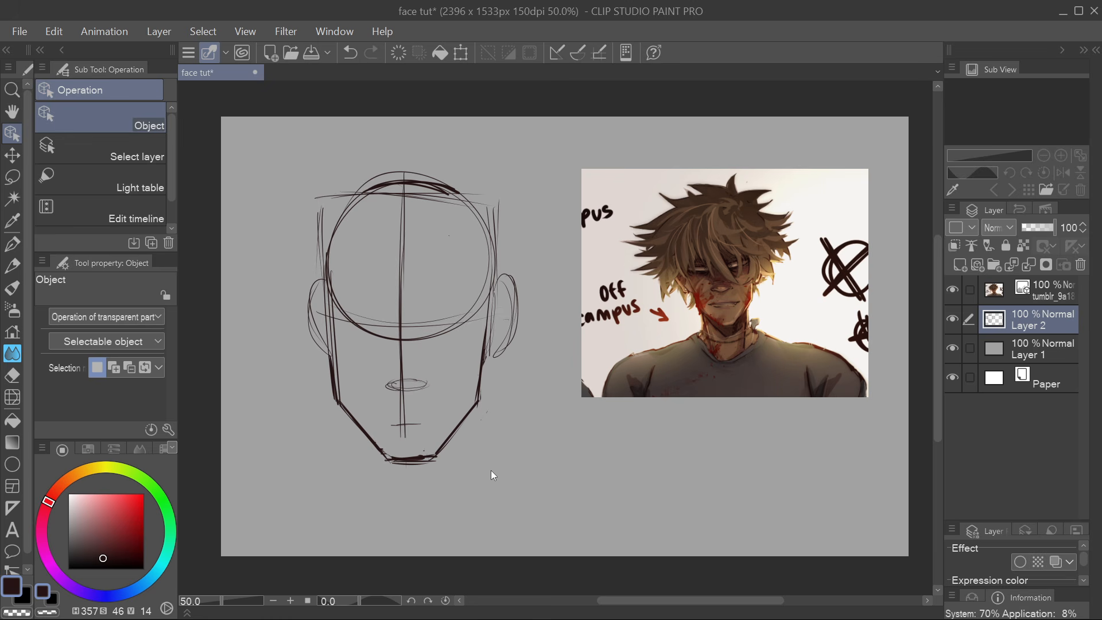
key(p)
drag(335, 343, 332, 374)
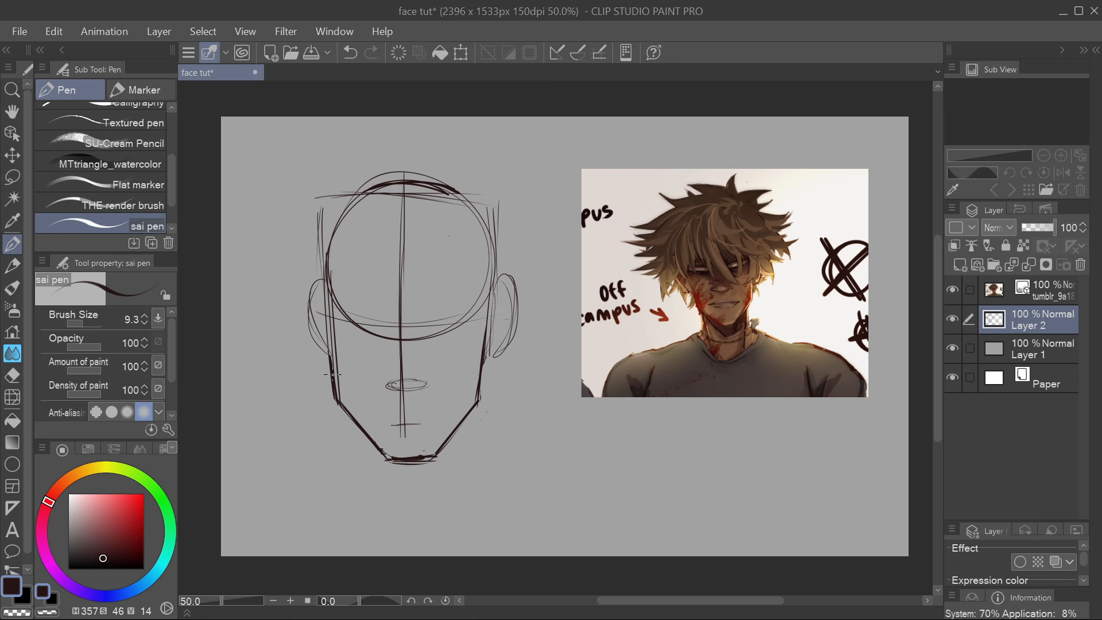
key(e)
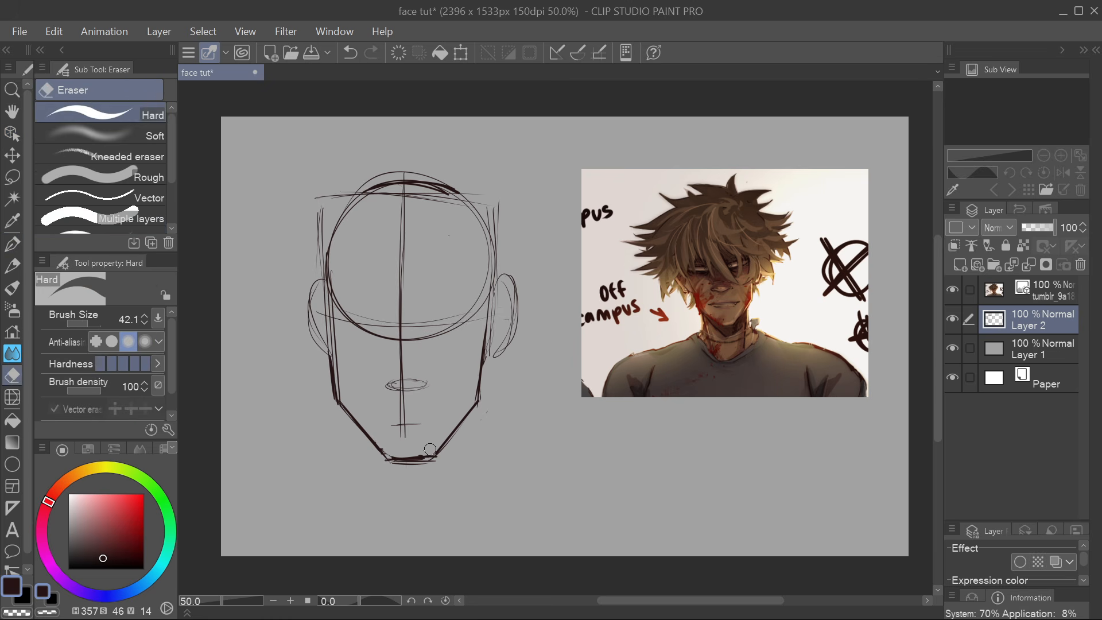
mouse_move(434, 455)
mouse_down()
mouse_move(398, 457)
mouse_move(407, 470)
mouse_up()
key(p)
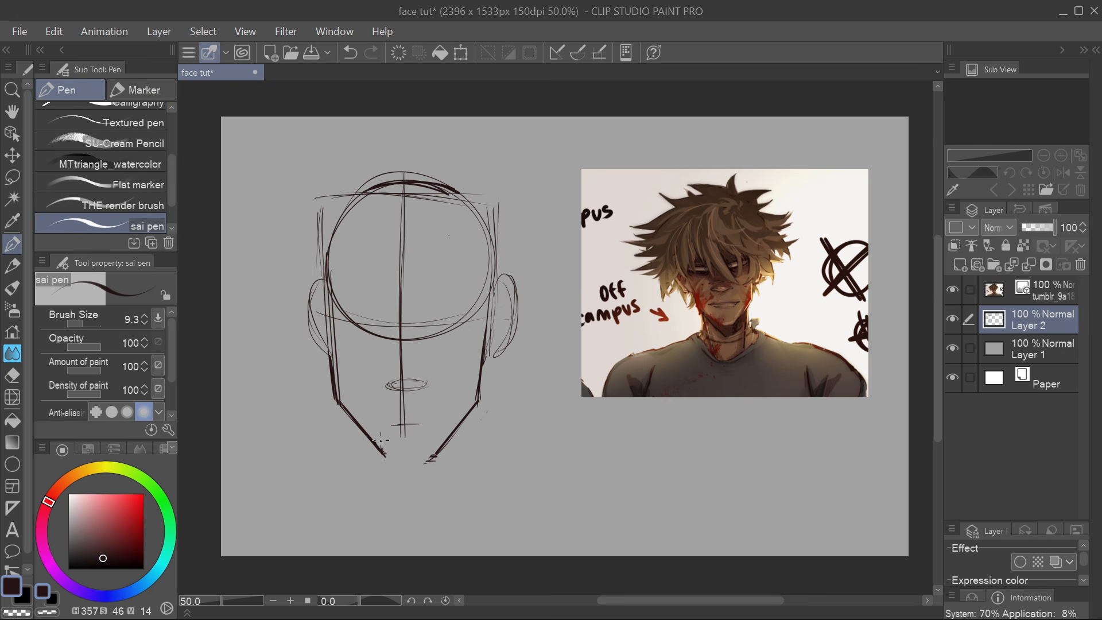
mouse_move(392, 462)
mouse_down()
mouse_move(417, 466)
mouse_move(399, 465)
mouse_move(438, 457)
mouse_move(408, 466)
mouse_move(431, 461)
mouse_move(488, 402)
mouse_move(426, 461)
mouse_up()
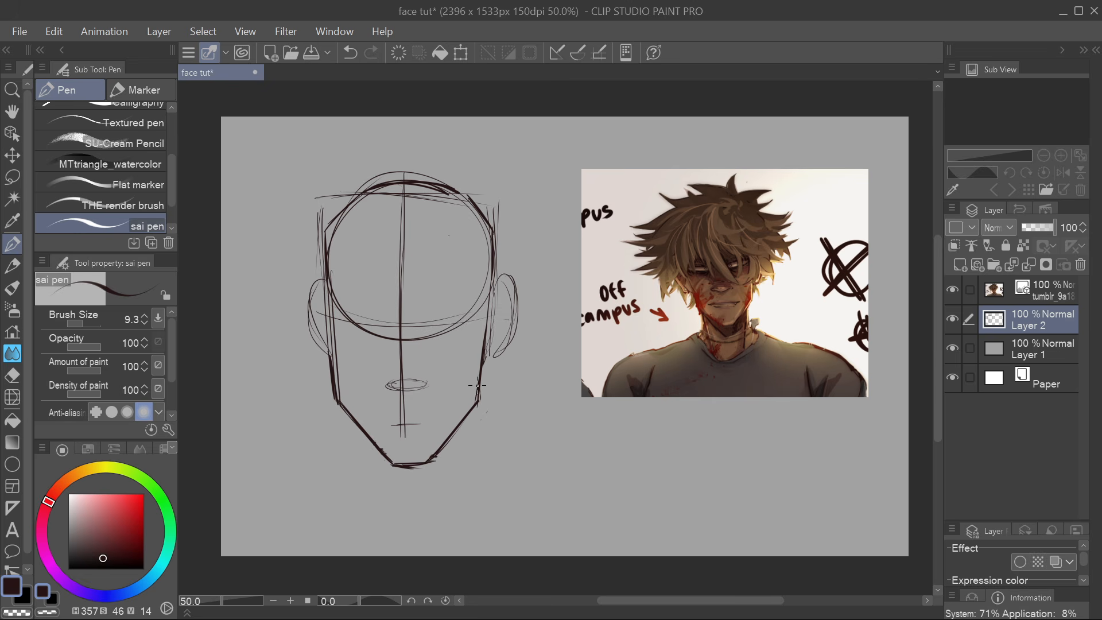
Flip the head sketch on Layer 2 horizontally
click(460, 52)
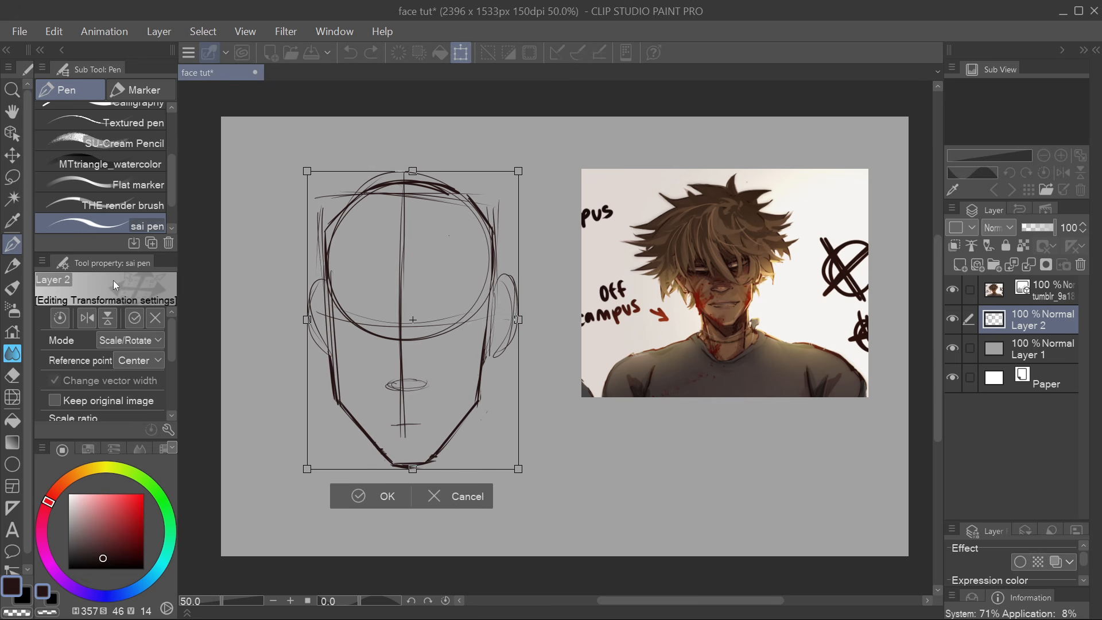
click(80, 315)
click(360, 496)
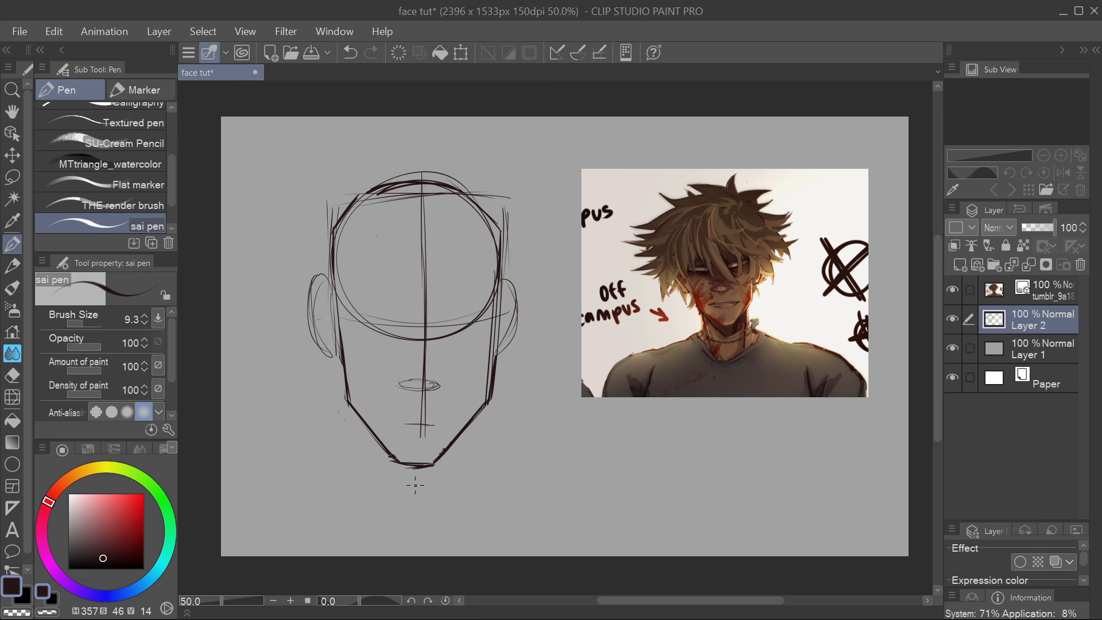
Lasso the right half of the head sketch, delete it, and clear the selection
key(m)
mouse_move(424, 158)
mouse_down()
mouse_move(425, 516)
mouse_move(514, 467)
mouse_move(551, 276)
mouse_move(422, 155)
mouse_up()
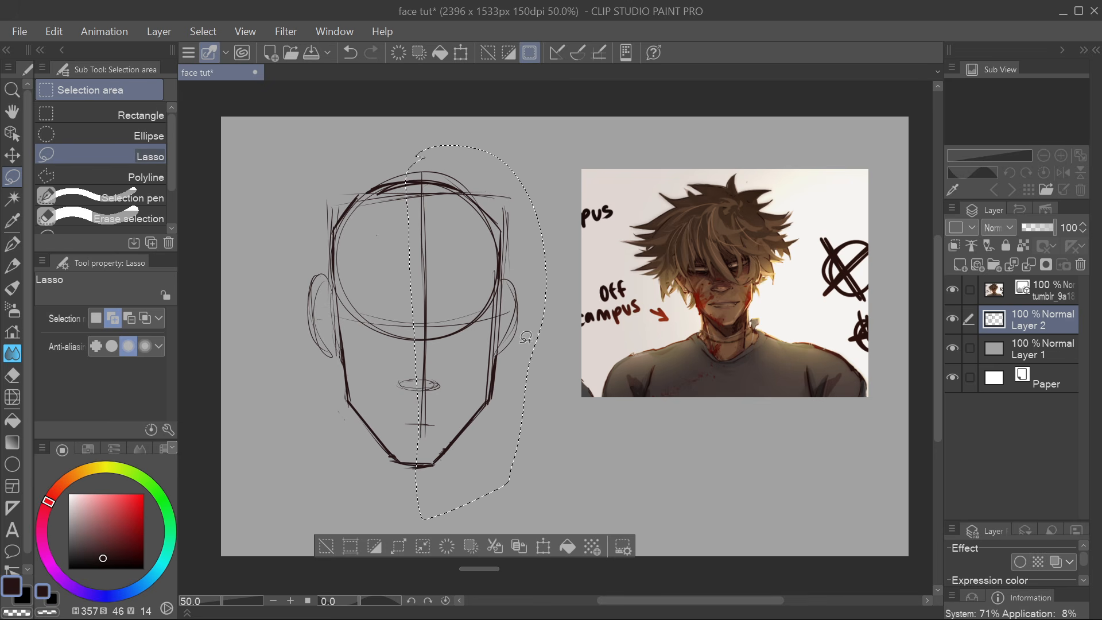
key(Delete)
key(ctrl+d)
Duplicate the remaining half of the head onto a new layer, flip the copy horizontally, and align it as the missing right half
mouse_move(390, 509)
mouse_down()
mouse_move(344, 138)
mouse_move(345, 484)
mouse_up()
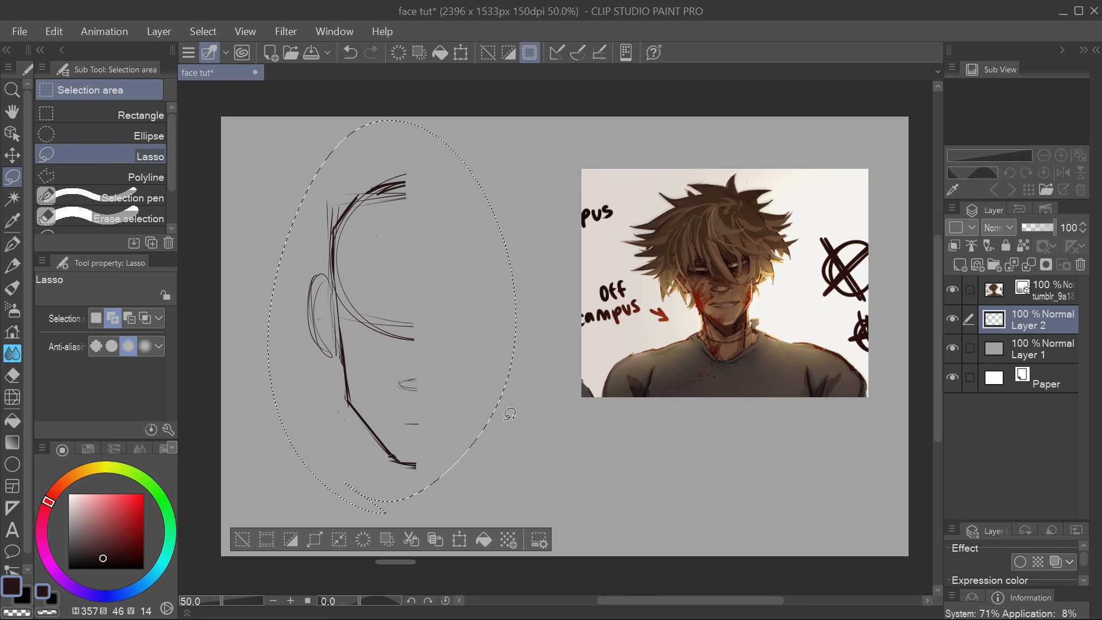
click(442, 537)
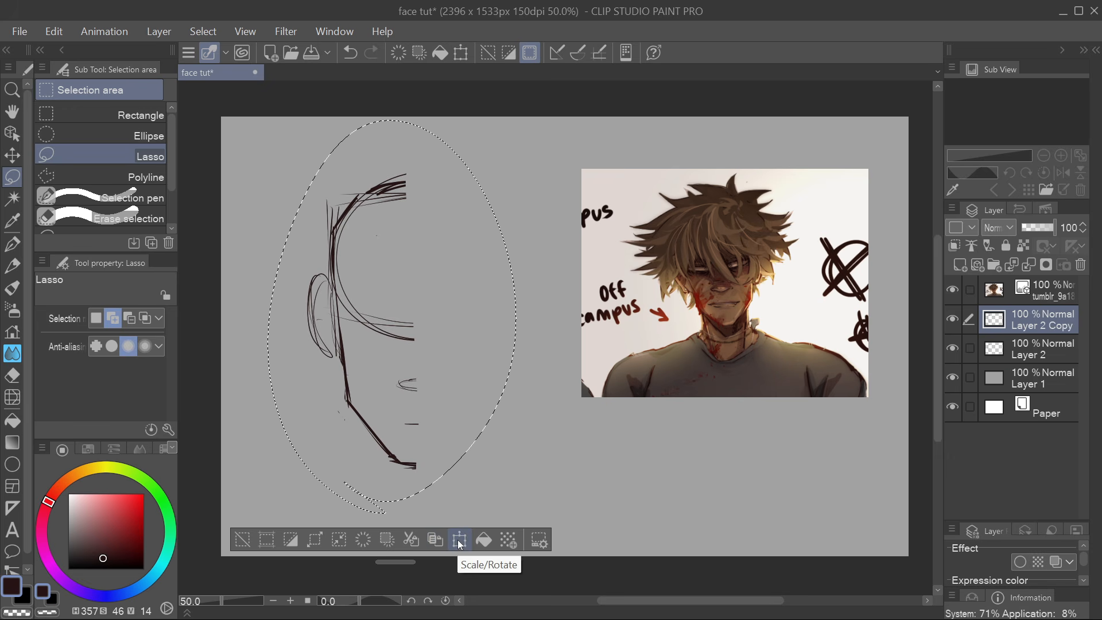
click(459, 539)
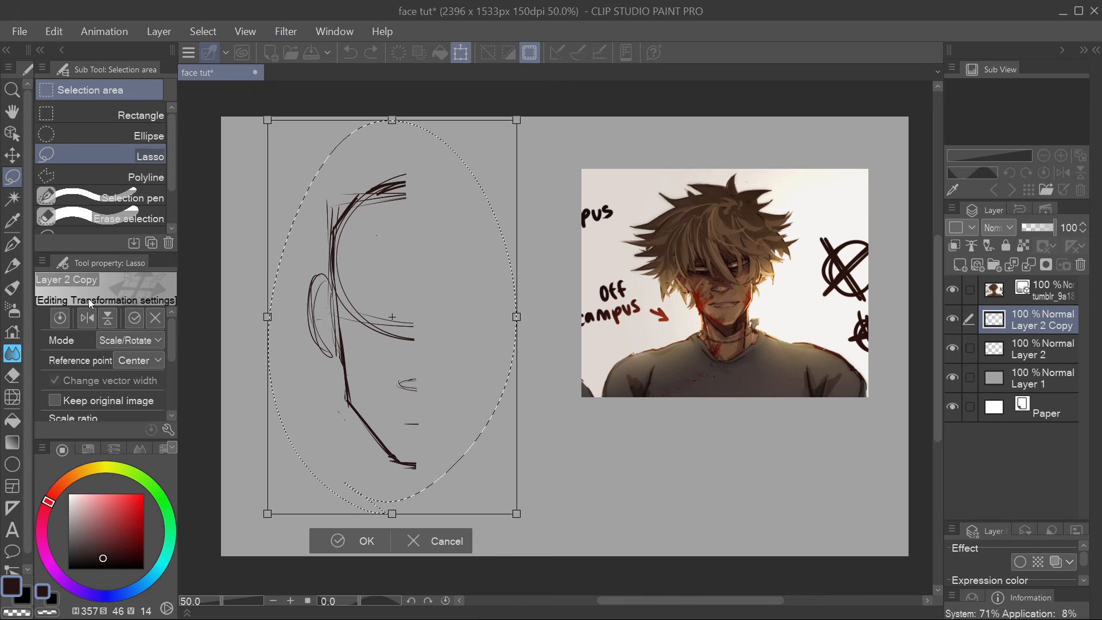
click(89, 320)
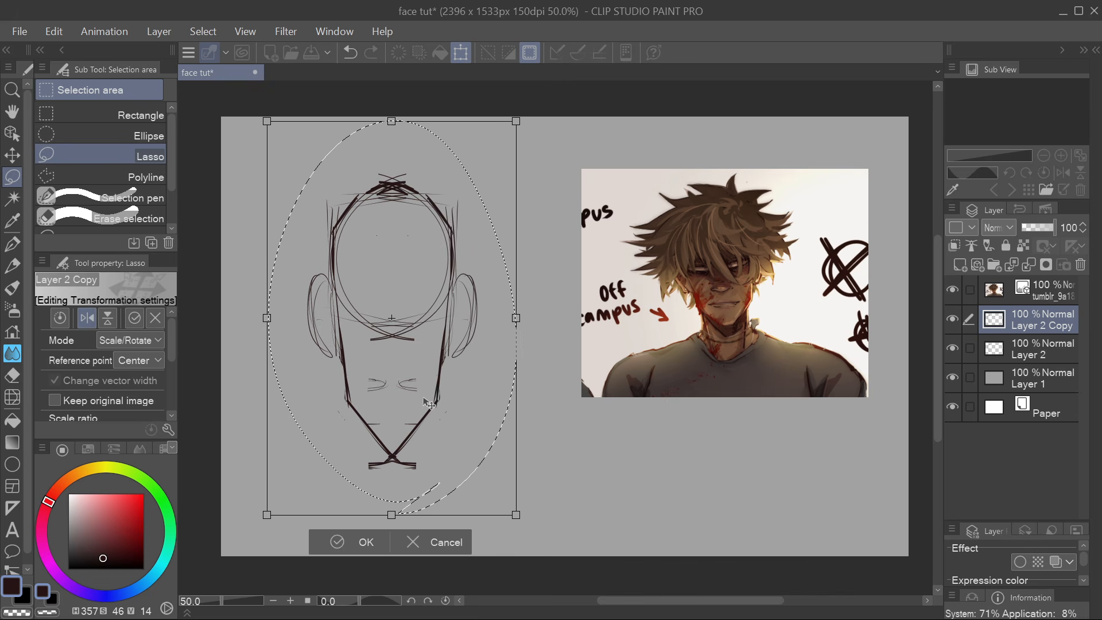
drag(429, 402, 500, 398)
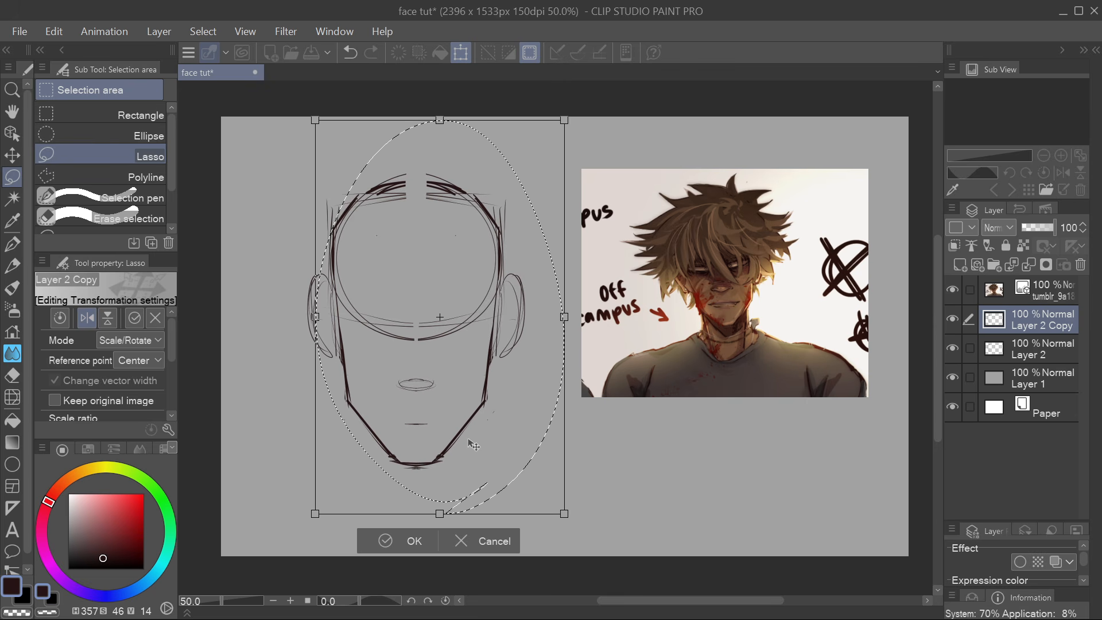
click(426, 539)
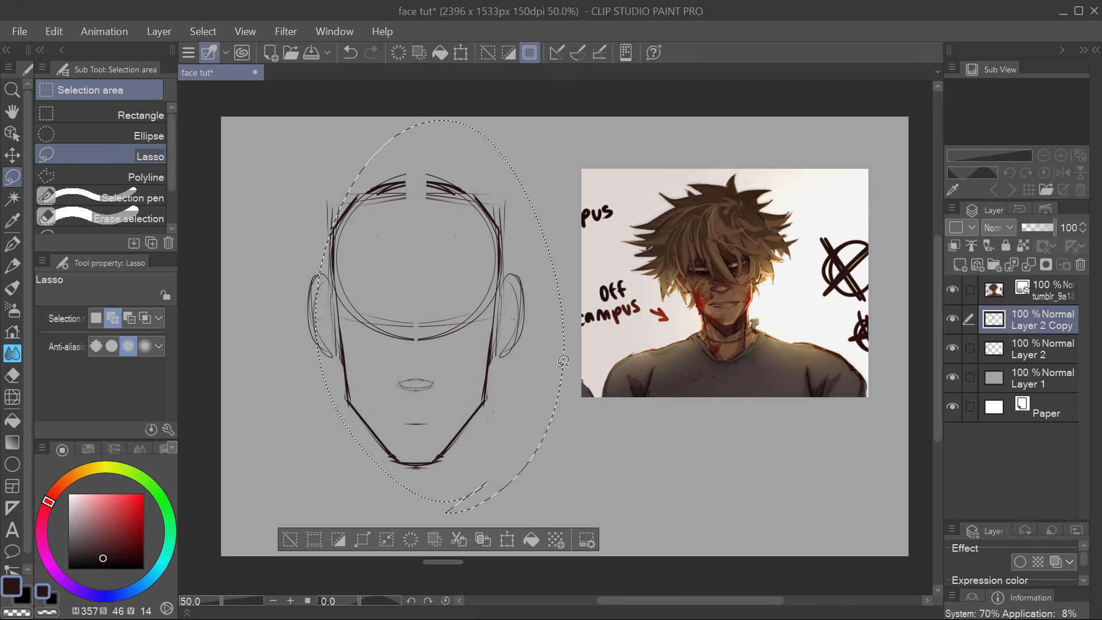
key(ctrl+d)
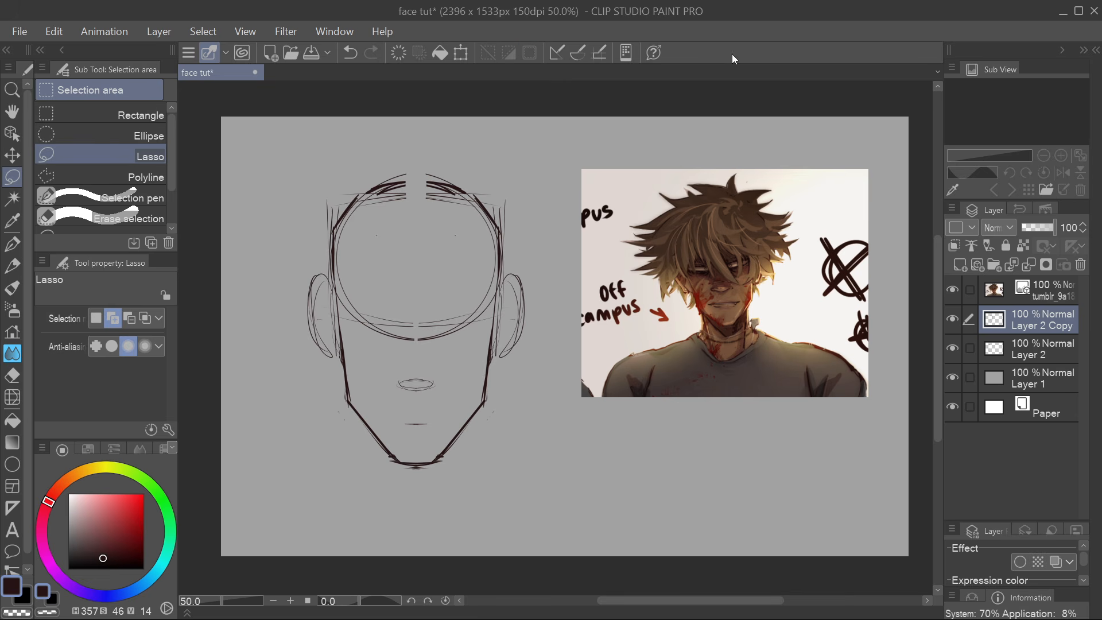
Merge the mirrored half down into Layer 2 and flip the combined head horizontally
click(1061, 253)
click(460, 53)
click(86, 318)
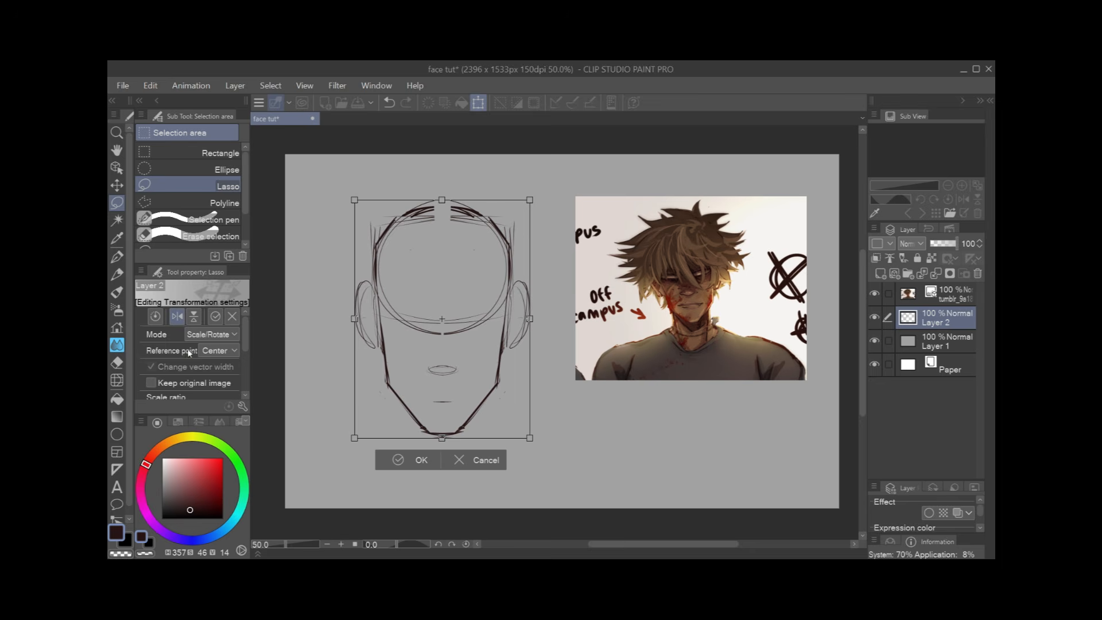
click(406, 460)
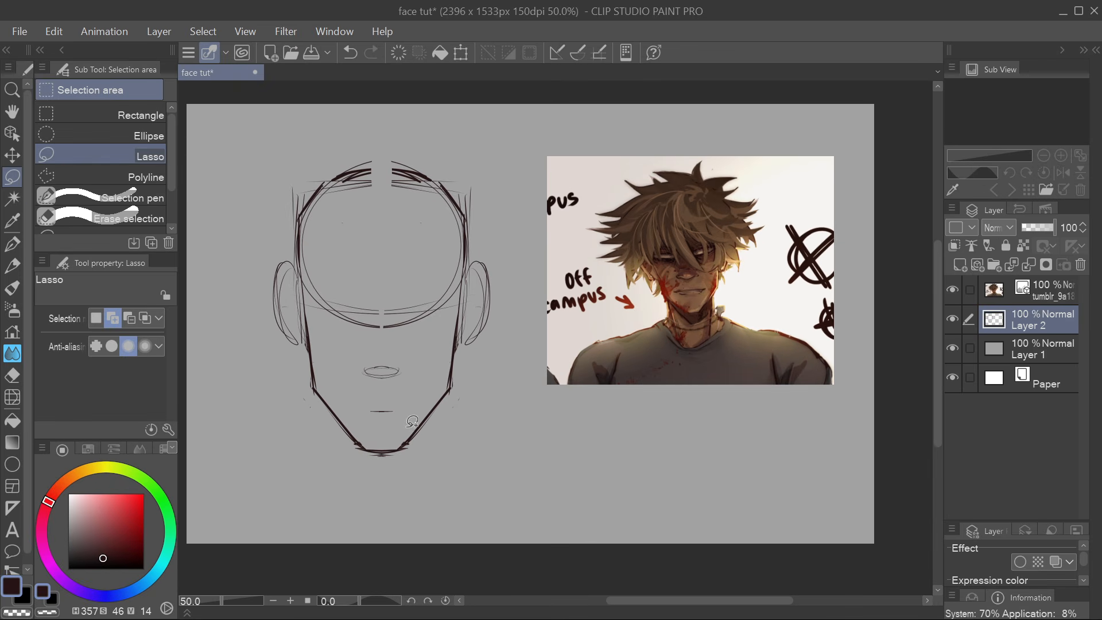
Clean up the chin and draw slanted cheek lines from both ears down to the lower jaw with the sai pen
key(p)
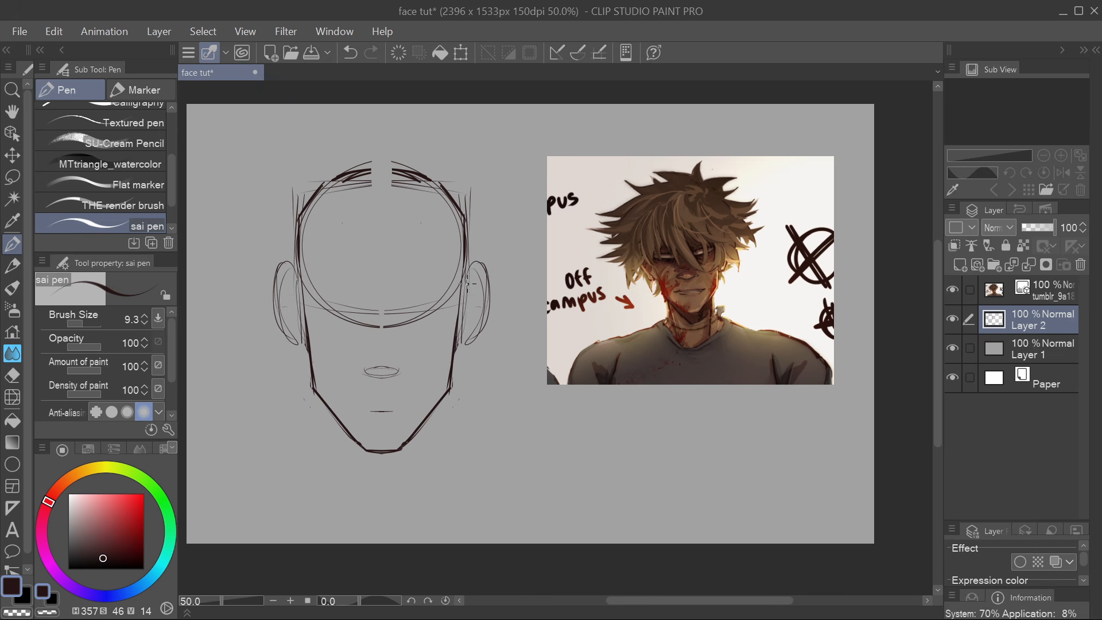
mouse_move(463, 283)
mouse_down()
mouse_move(452, 352)
mouse_move(459, 333)
mouse_up()
mouse_move(300, 288)
mouse_down()
mouse_move(308, 343)
mouse_move(344, 422)
mouse_up()
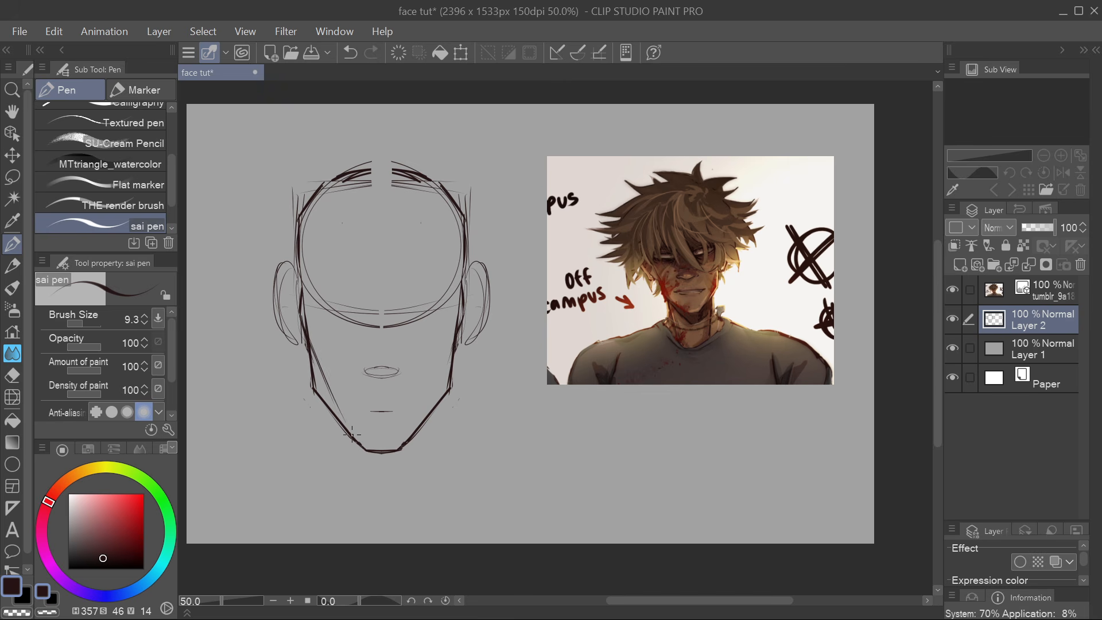
drag(317, 356, 352, 432)
mouse_move(453, 350)
mouse_down()
mouse_move(435, 405)
mouse_move(428, 412)
mouse_move(435, 382)
mouse_move(410, 436)
mouse_up()
Erase the rough right cheek line and redraw it cleanly from the ear toward the chin
key(e)
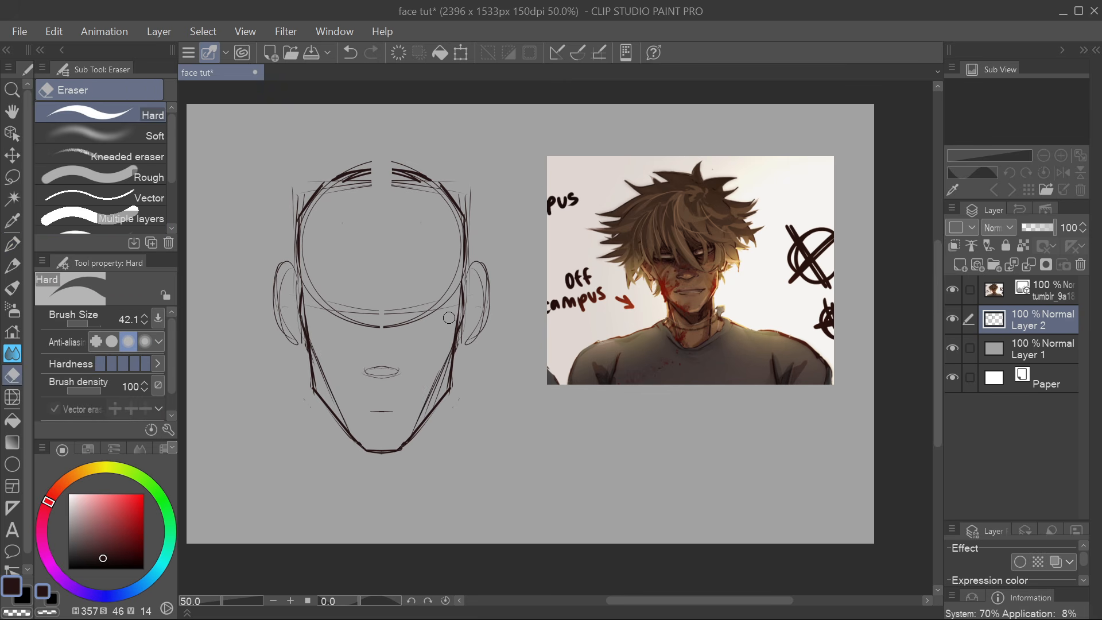
mouse_move(452, 356)
mouse_down()
mouse_move(437, 383)
mouse_move(446, 392)
mouse_up()
key(p)
drag(453, 349, 418, 426)
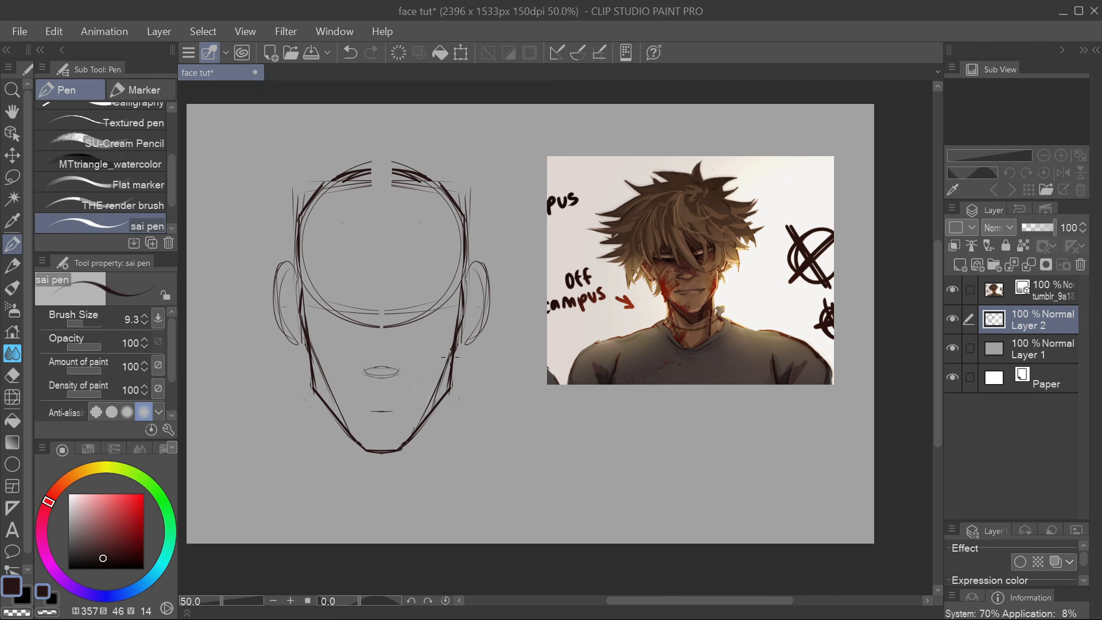
key(e)
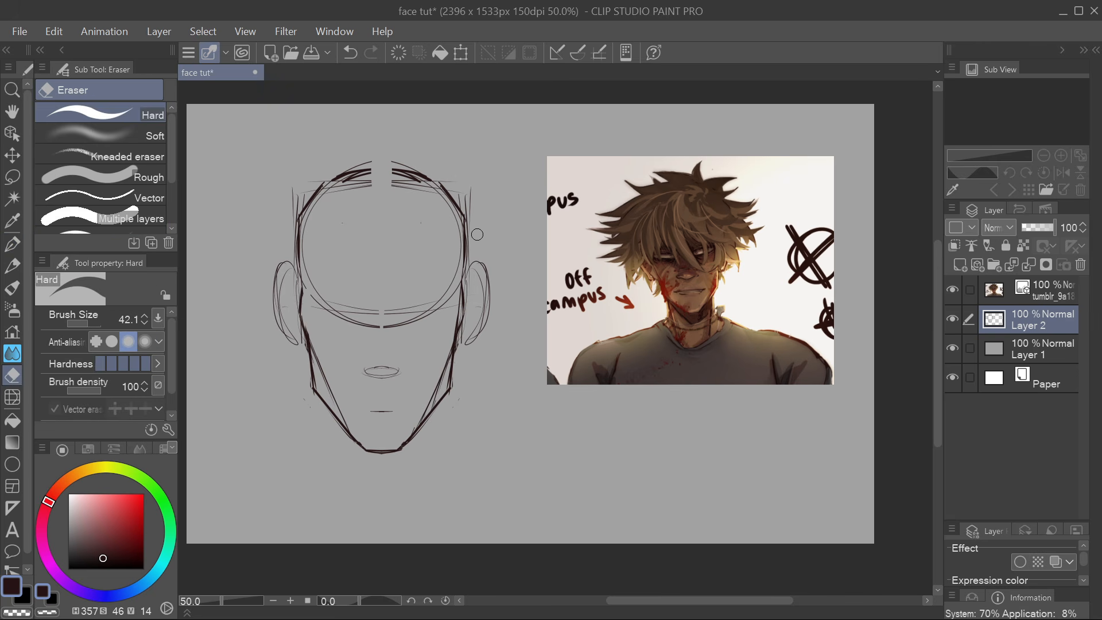
drag(456, 296, 446, 351)
key(p)
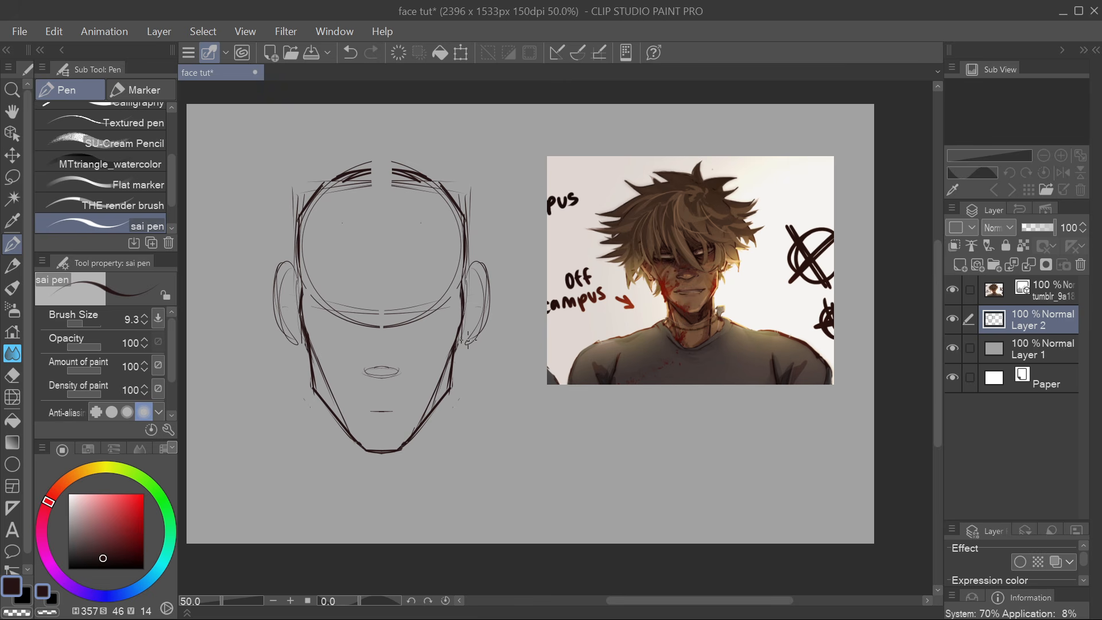
Move the head sketch upward to make room for a neck below the chin
key(ctrl+t)
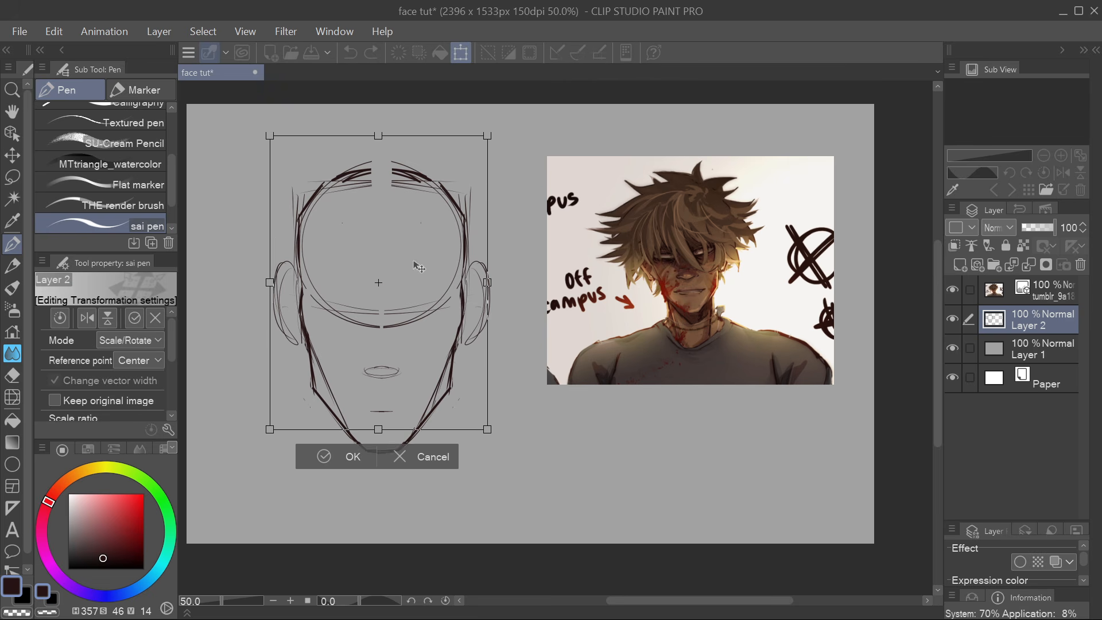
drag(419, 262, 442, 234)
click(338, 457)
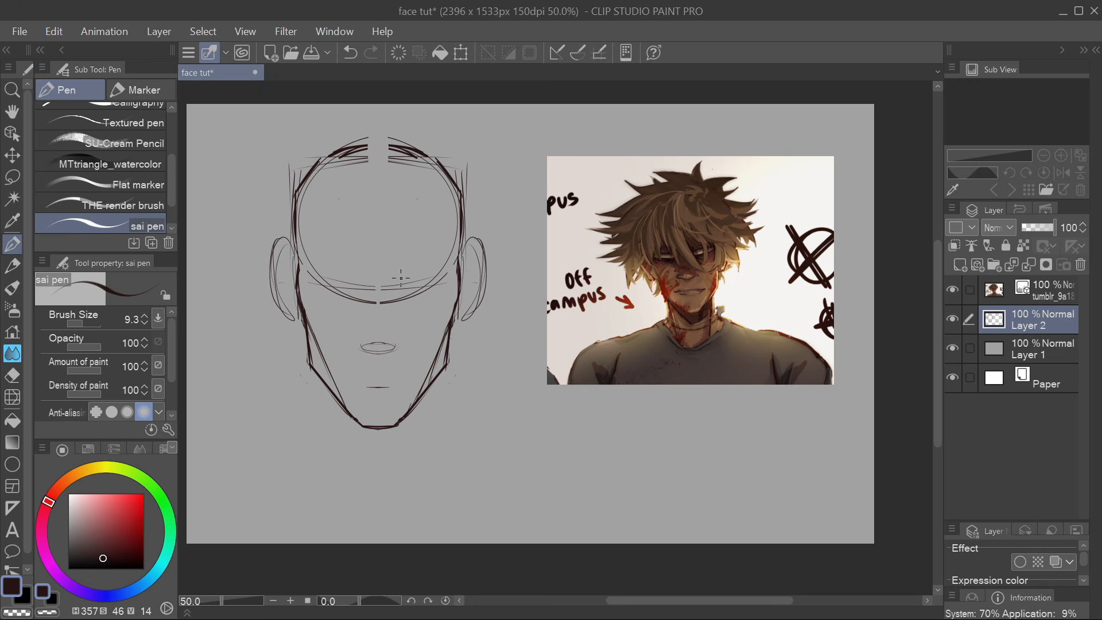
Draw both sides of the neck from the jaw downward, flaring outward at the base
drag(322, 379, 350, 459)
drag(429, 390, 447, 474)
mouse_move(323, 388)
mouse_down()
mouse_move(333, 455)
mouse_move(313, 477)
mouse_up()
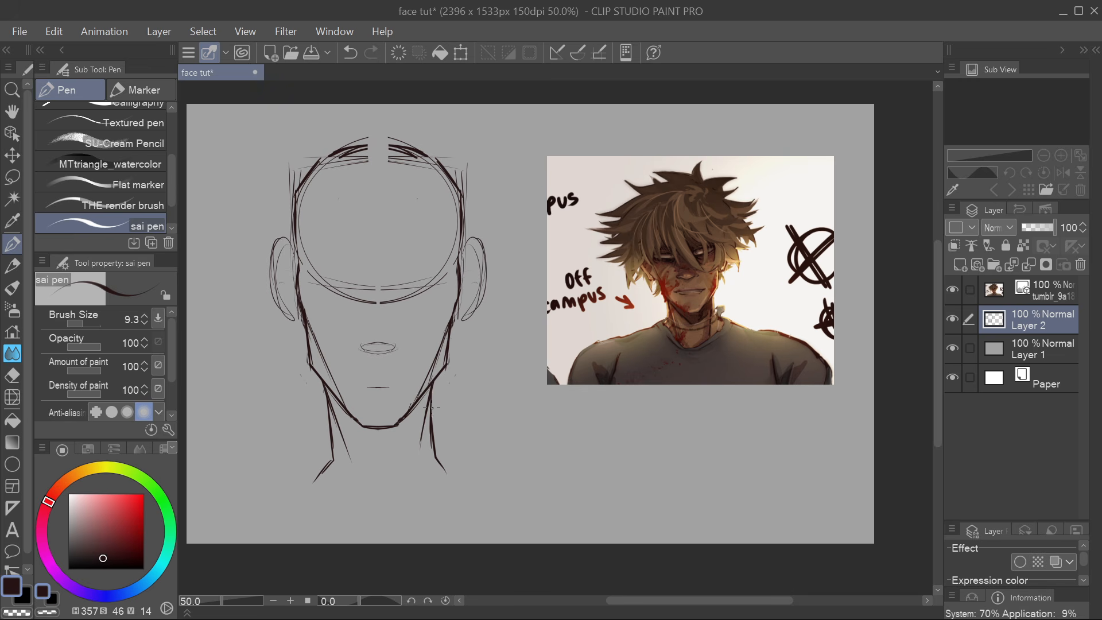
drag(428, 397, 415, 451)
drag(327, 394, 344, 447)
drag(432, 387, 444, 472)
Close the base of the neck with angled lines running inward to a flat bottom edge
mouse_move(315, 482)
mouse_down()
mouse_move(354, 521)
mouse_move(422, 517)
mouse_up()
drag(452, 475, 417, 515)
drag(314, 481, 422, 517)
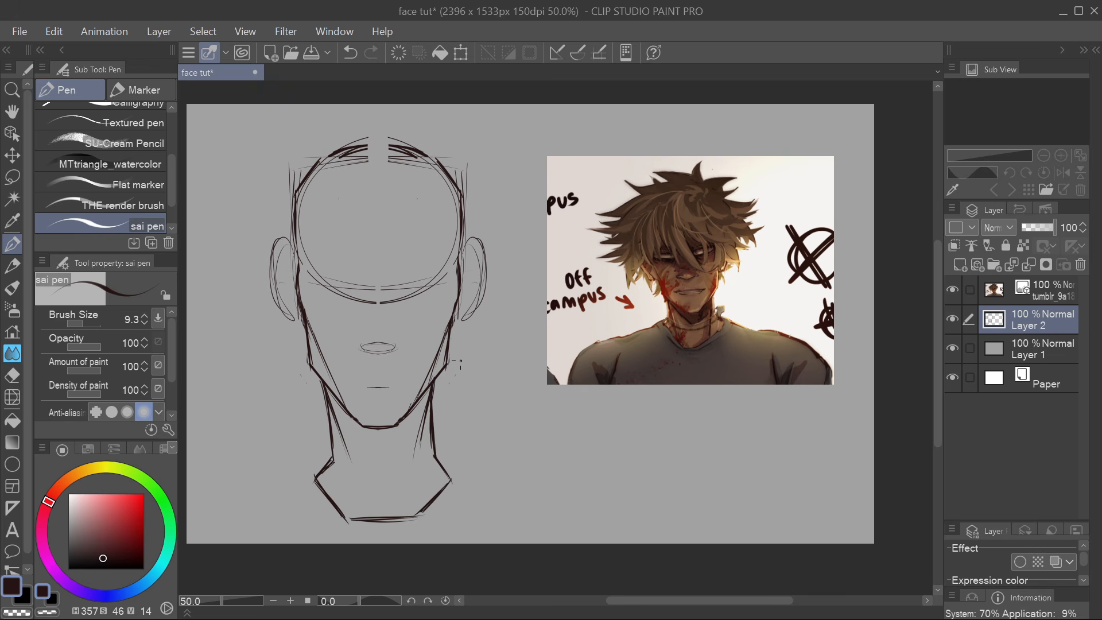
Sketch the neck muscle lines and throat marks, and add a curved under-jaw line beneath the chin
mouse_move(431, 390)
mouse_down()
mouse_move(407, 495)
mouse_move(383, 511)
mouse_up()
mouse_move(360, 474)
mouse_down()
mouse_move(372, 489)
mouse_move(368, 460)
mouse_up()
mouse_move(327, 391)
mouse_down()
mouse_move(366, 434)
mouse_move(396, 438)
mouse_move(413, 419)
mouse_move(380, 441)
mouse_up()
mouse_move(415, 407)
mouse_down()
mouse_move(410, 430)
mouse_move(386, 441)
mouse_move(397, 434)
mouse_up()
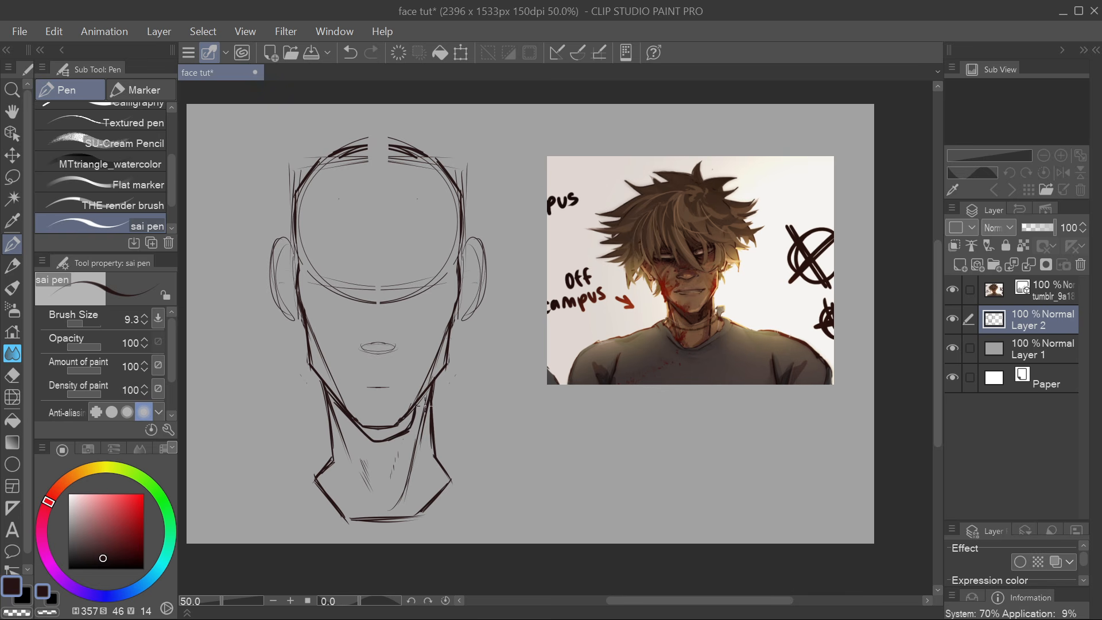
Fill the area between the chin and the under-jaw line with dark colour and clean up the shadow's edges
key(g)
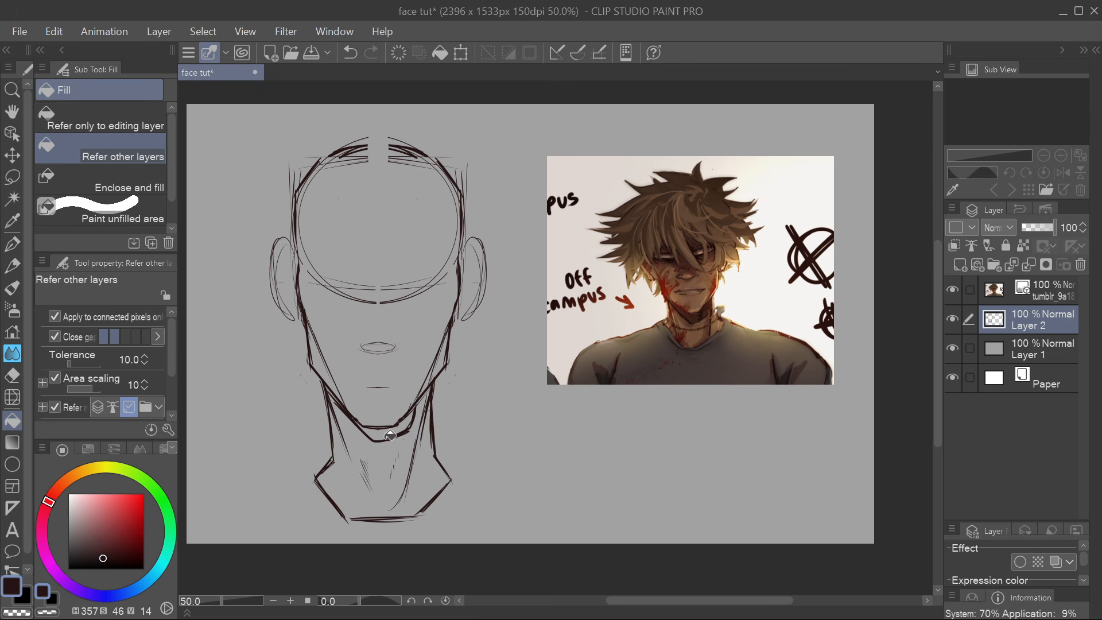
click(391, 431)
key(p)
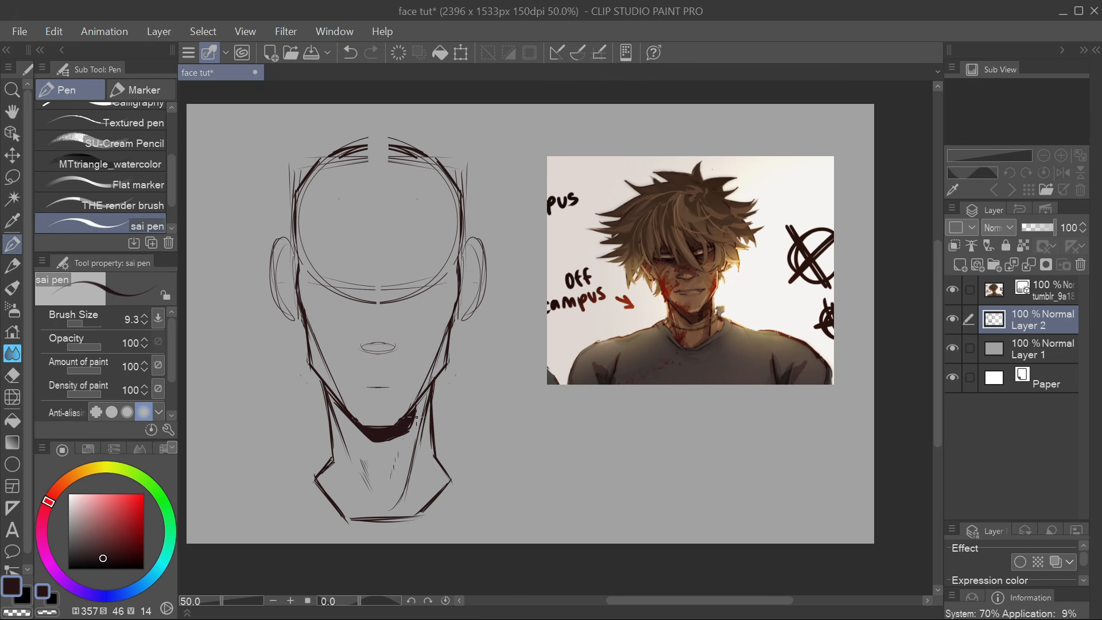
drag(415, 408, 380, 442)
drag(358, 424, 401, 421)
key(e)
drag(87, 324, 86, 324)
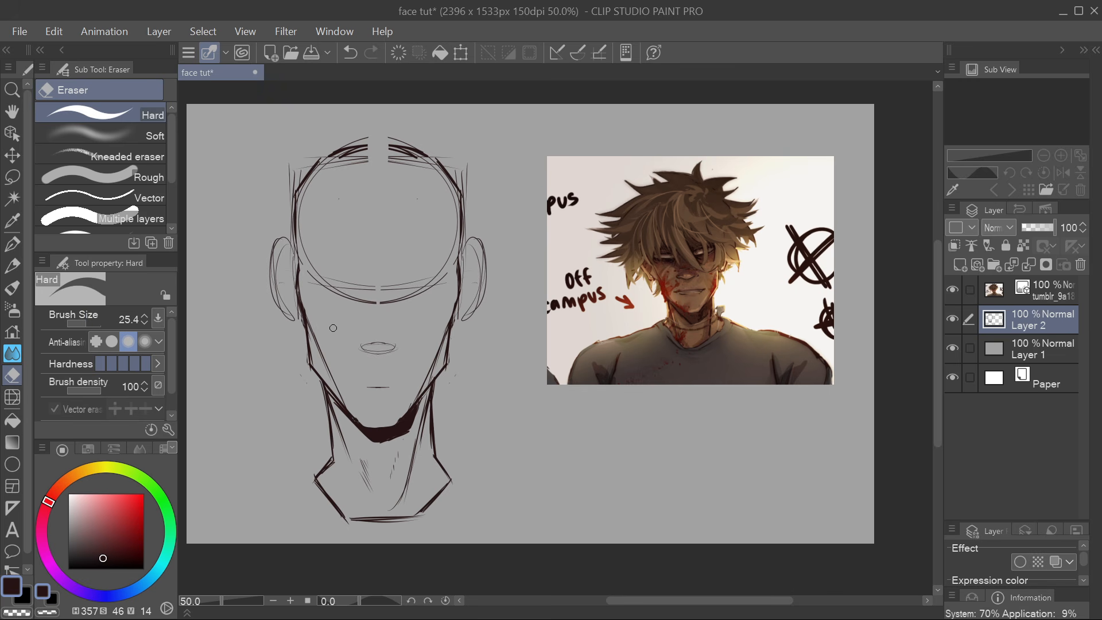
Reinforce the jaw contour with short strokes on both sides of the lower face
key(p)
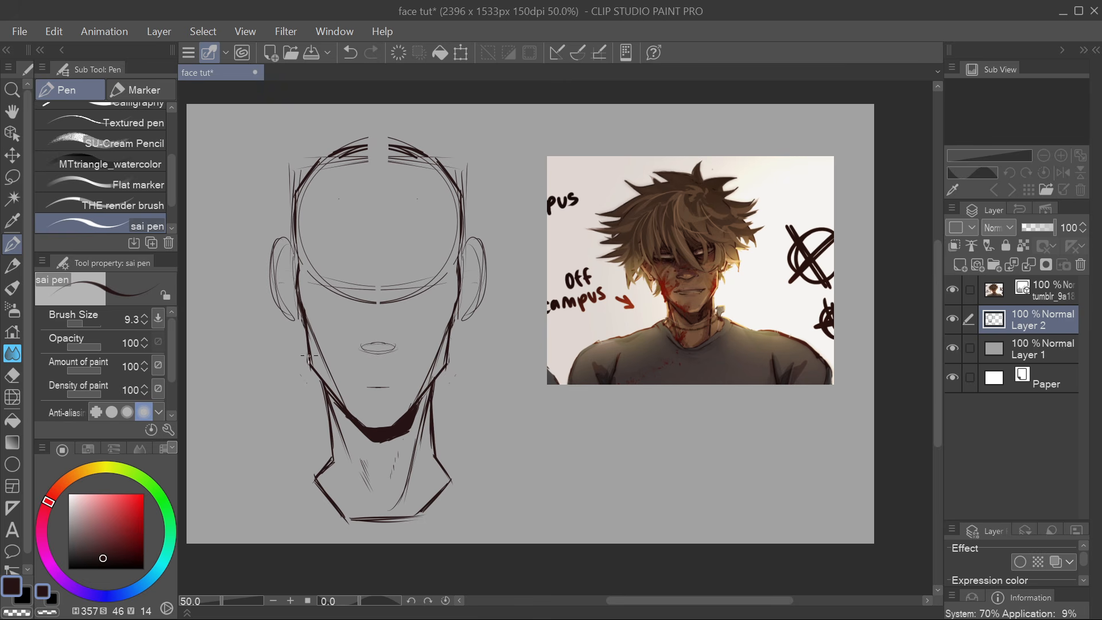
drag(307, 348, 313, 367)
drag(438, 373, 453, 326)
key(e)
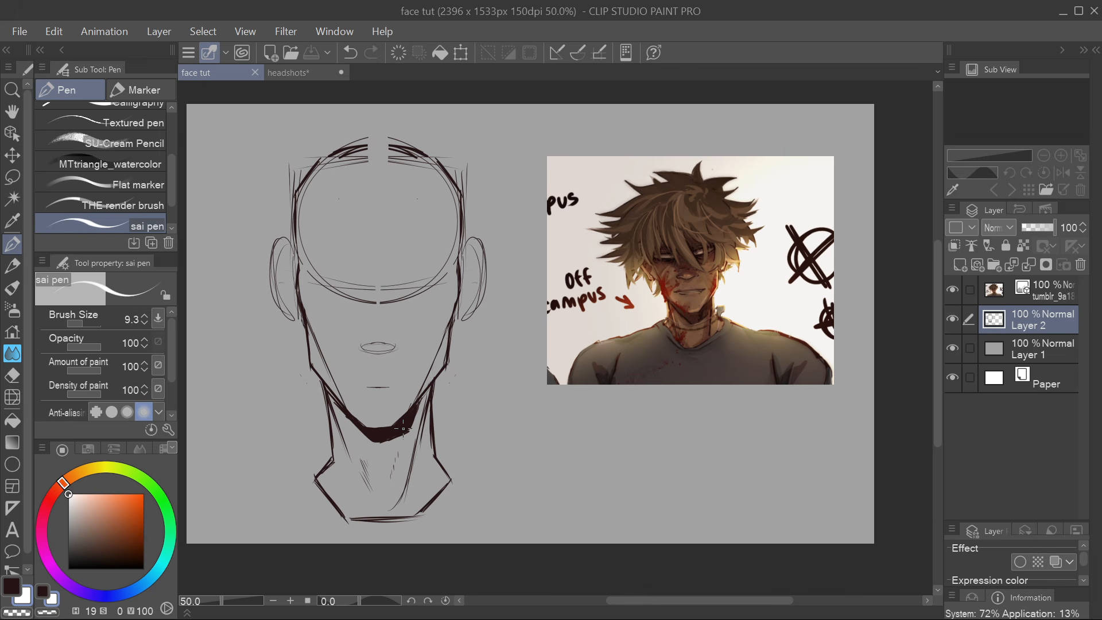
Switch to the headshots document, circle the noses of the three upper portraits in white, and outline a triangle over the right portrait's nose
click(307, 71)
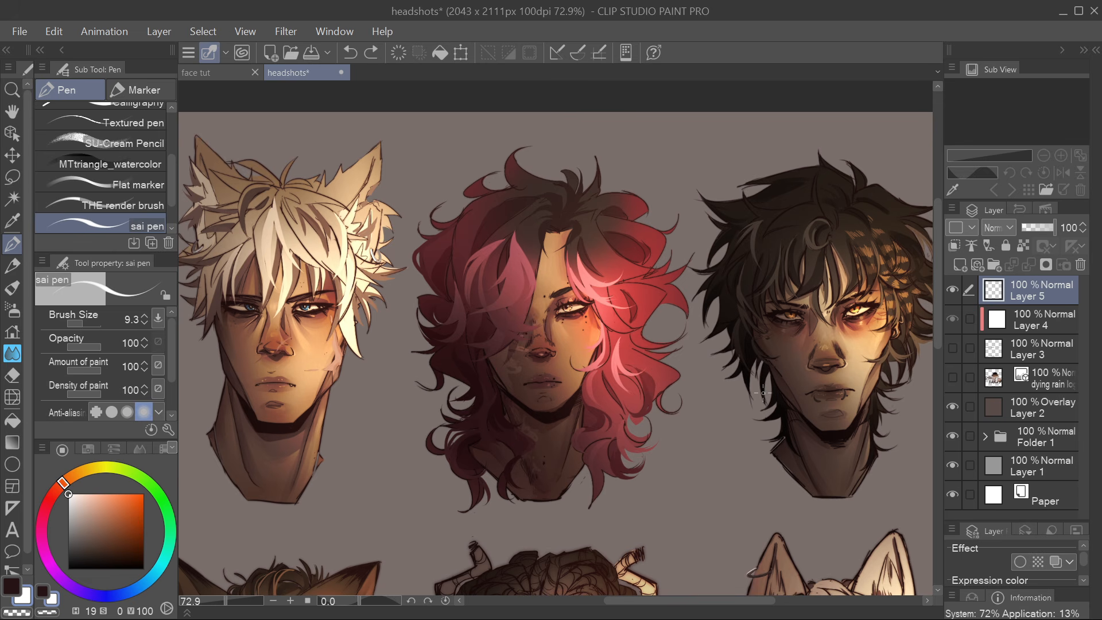
mouse_move(275, 305)
mouse_down()
mouse_move(244, 331)
mouse_move(275, 304)
mouse_up()
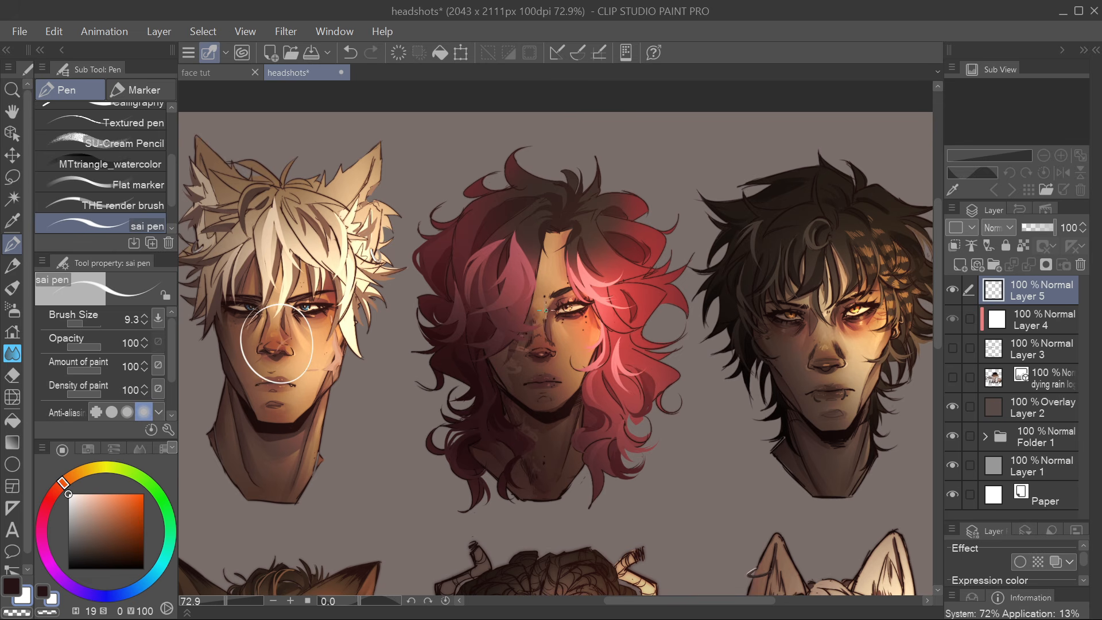
drag(515, 327, 514, 327)
mouse_move(825, 315)
mouse_down()
mouse_move(812, 336)
mouse_move(841, 350)
mouse_up()
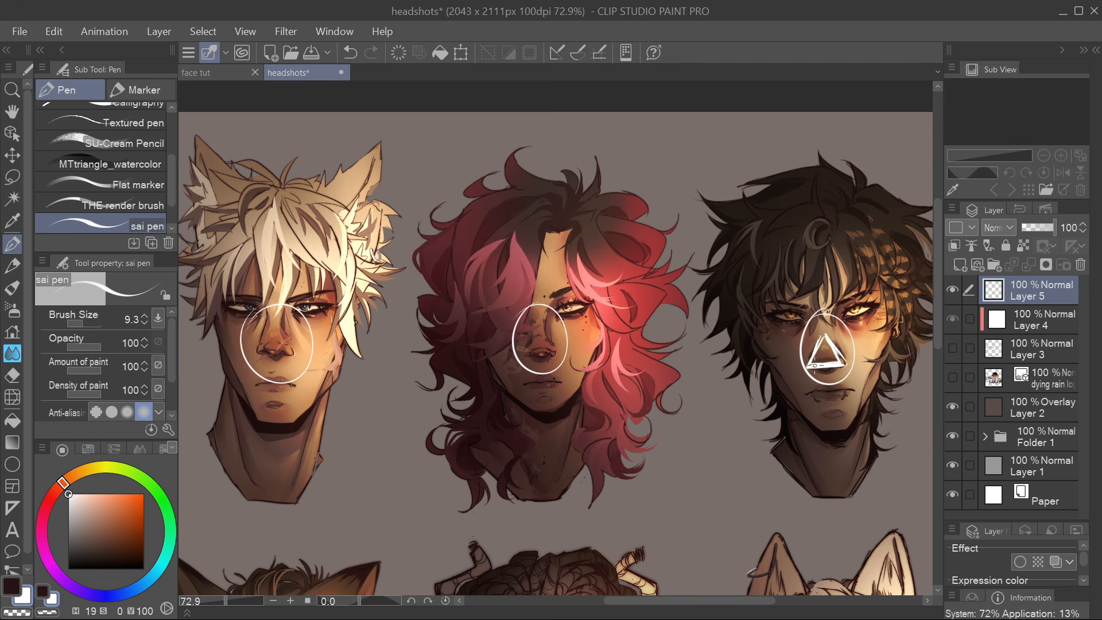
Mark the basic nose shapes on the middle and left portraits, and clear all the white annotations from the layer
mouse_move(531, 337)
mouse_down()
mouse_move(556, 346)
mouse_move(542, 357)
mouse_move(557, 346)
mouse_move(540, 356)
mouse_move(555, 344)
mouse_up()
key(ctrl+z)
mouse_move(274, 339)
mouse_down()
mouse_move(285, 350)
mouse_move(276, 338)
mouse_up()
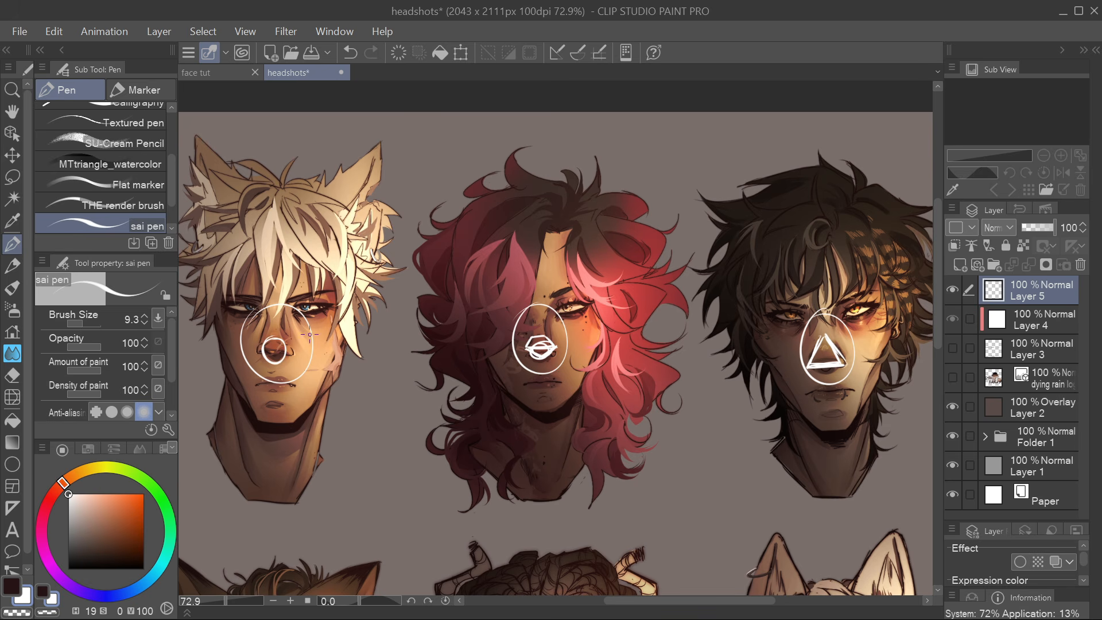
click(350, 52)
drag(254, 352, 295, 368)
click(350, 53)
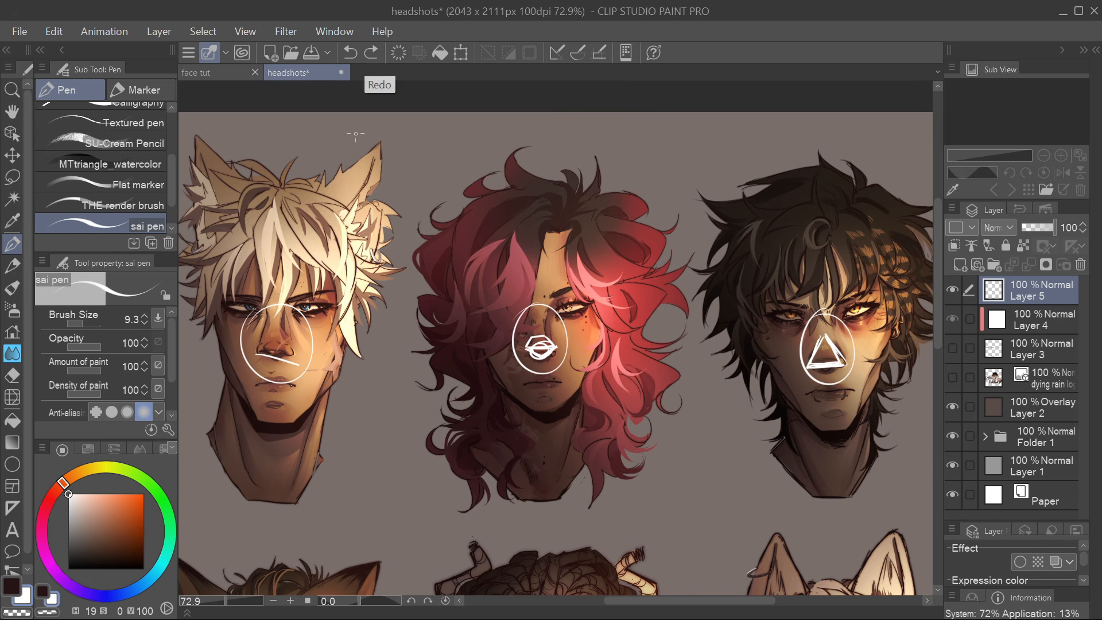
key(Delete)
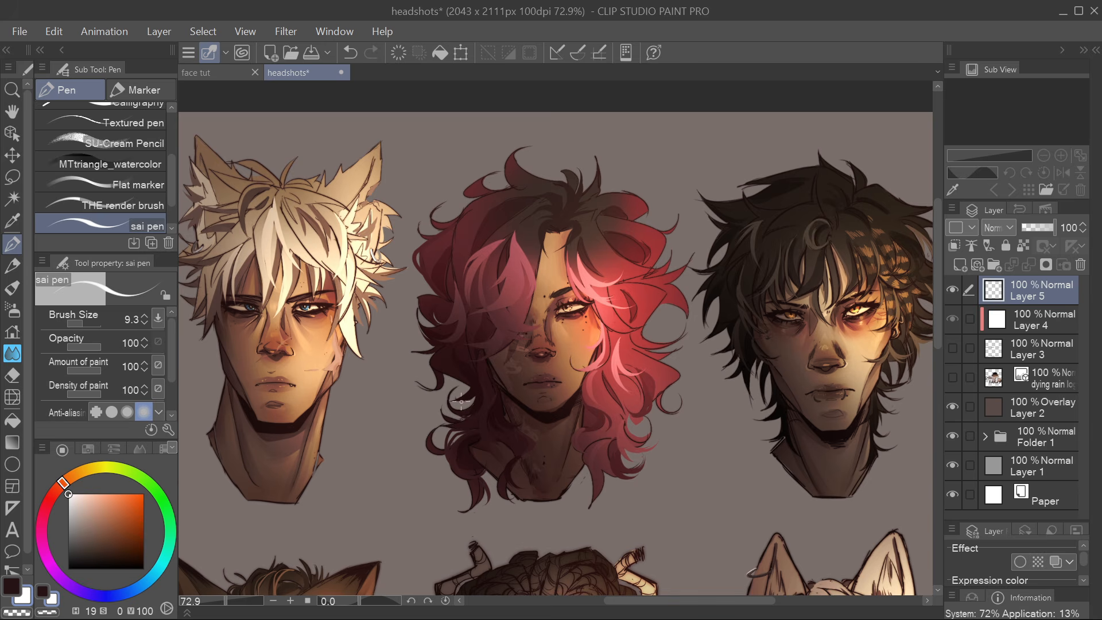
Return to the face tut document and draw both sides of the nose bridge in the dark colour, widening toward the nose ellipse
click(222, 73)
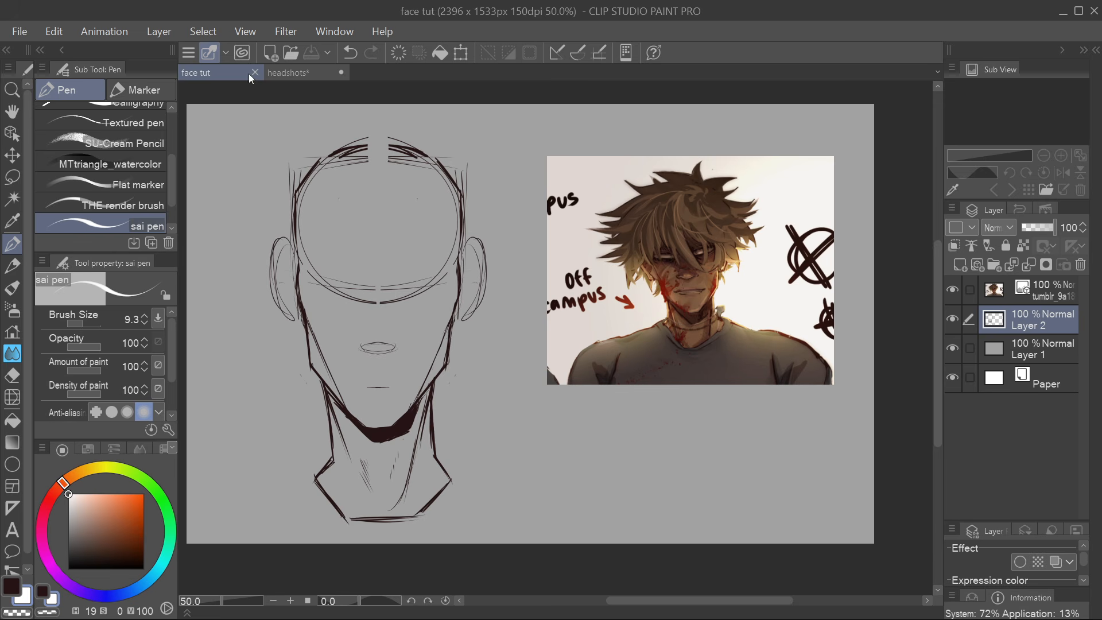
click(45, 593)
scroll(374, 305, up, 1)
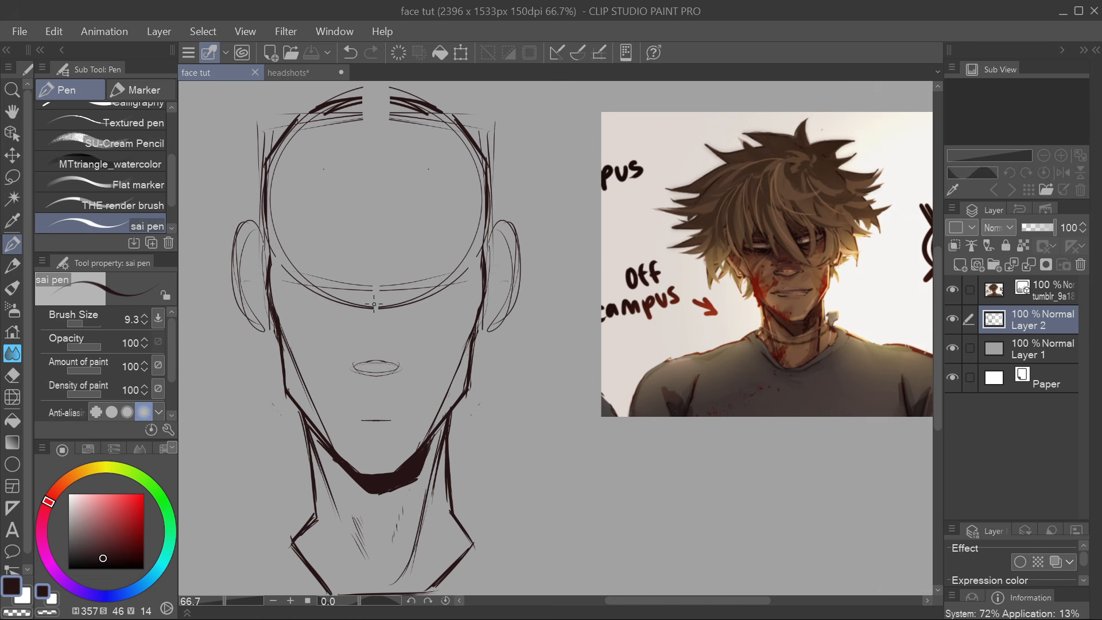
click(374, 304)
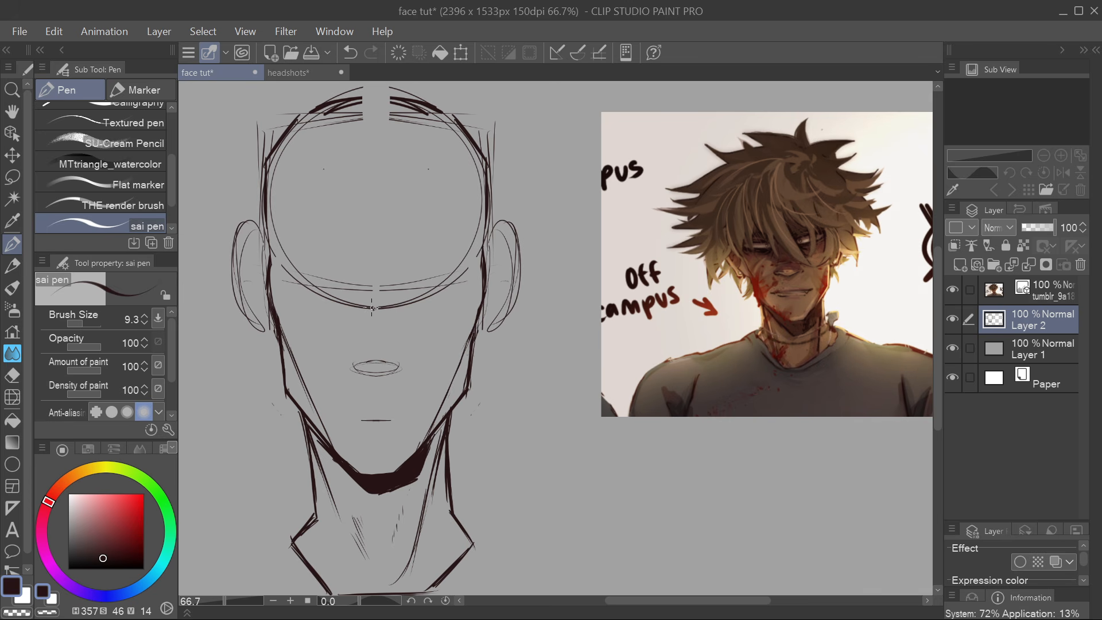
mouse_move(373, 308)
mouse_down()
mouse_move(345, 369)
mouse_move(381, 309)
mouse_move(402, 375)
mouse_up()
Sketch flat oval eyes on the eye line and add slanted brow lines above both of them
drag(415, 288, 443, 293)
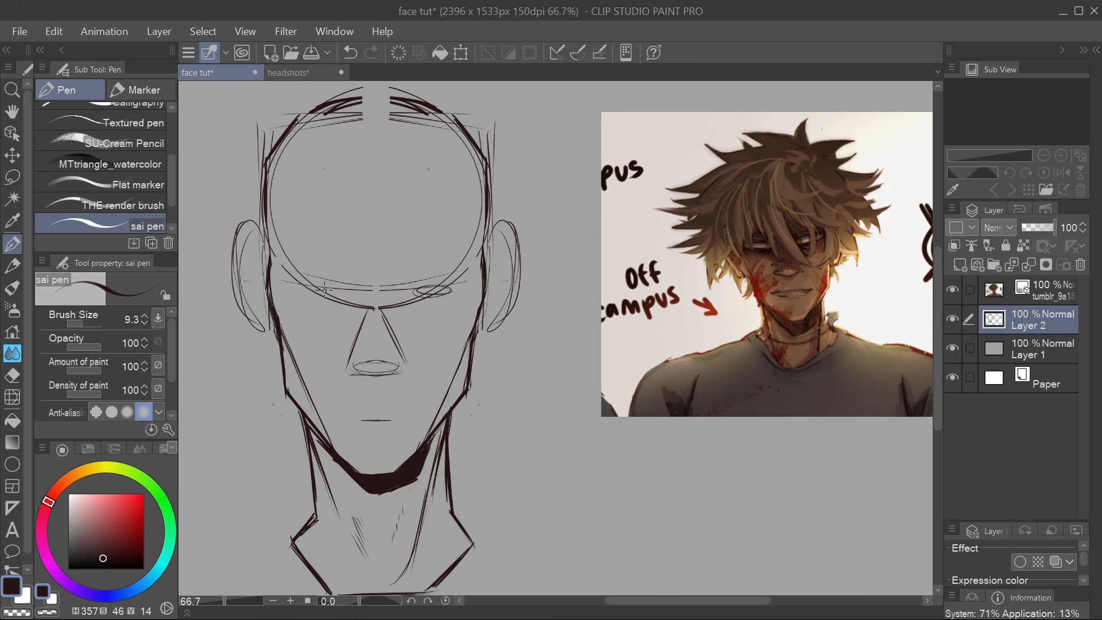
mouse_move(325, 291)
mouse_down()
mouse_move(301, 296)
mouse_move(327, 290)
mouse_up()
mouse_move(408, 284)
mouse_down()
mouse_move(458, 258)
mouse_move(442, 264)
mouse_up()
drag(290, 253, 341, 282)
mouse_move(395, 333)
mouse_down()
mouse_move(383, 308)
mouse_move(400, 278)
mouse_move(458, 259)
mouse_up()
Erase parts of the brow guide lines and add short strokes joining the inner brow to the top of the nose bridge
key(e)
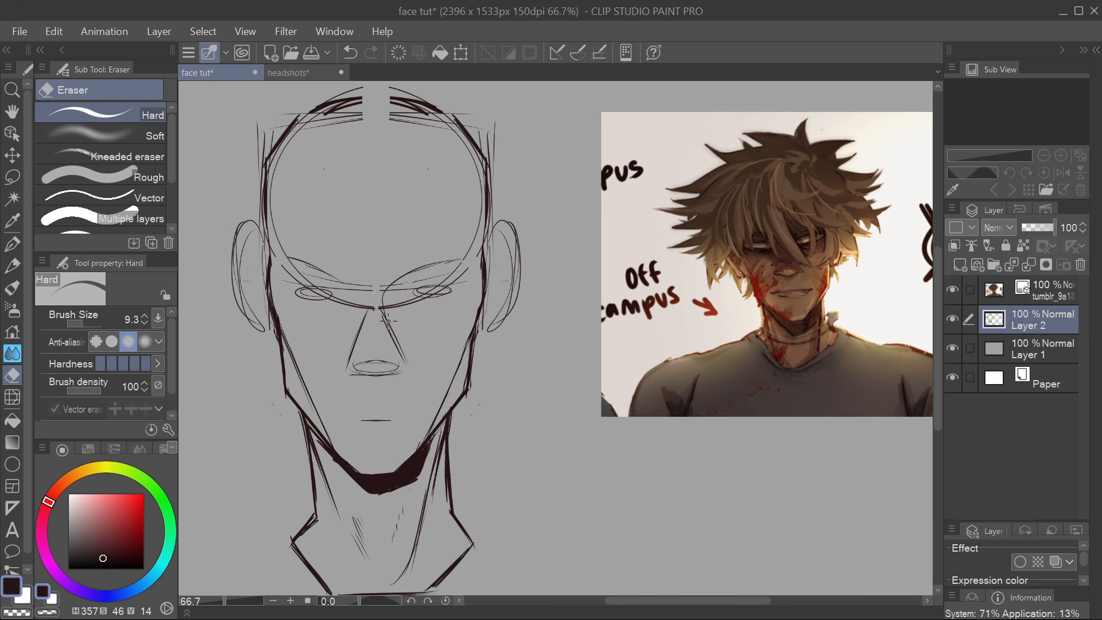
drag(408, 271, 382, 303)
key([)
key(p)
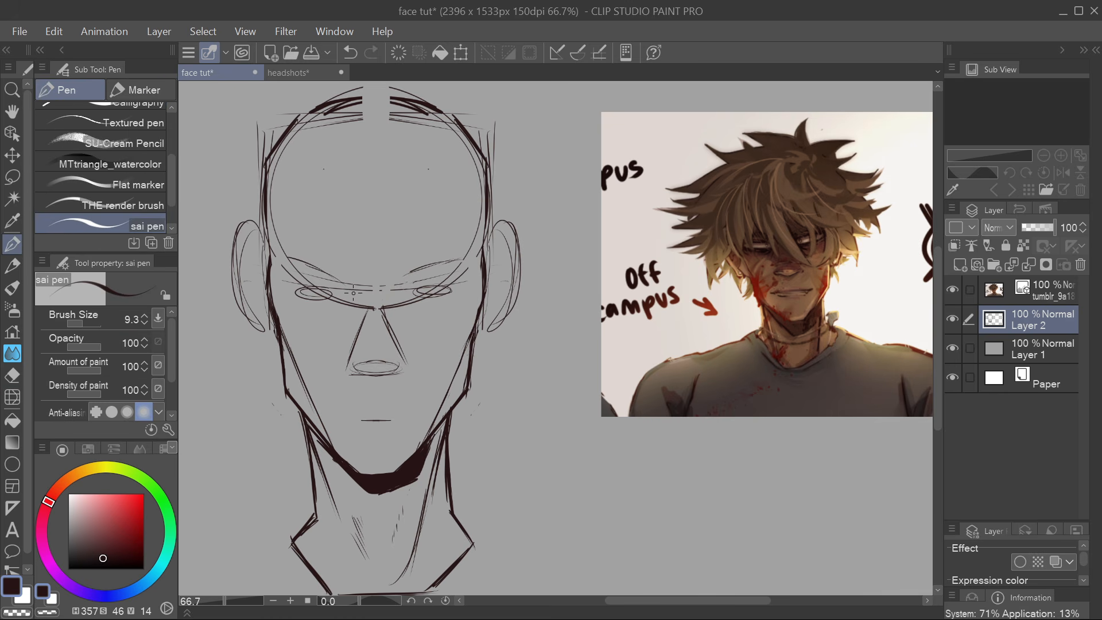
mouse_move(369, 305)
mouse_down()
mouse_move(289, 256)
mouse_move(363, 296)
mouse_up()
key(e)
key(p)
Reduce the pen size to 6.6 and restate the nose-tip ellipse, partly erasing its earlier outline
drag(461, 436, 481, 440)
scroll(442, 377, up, 1)
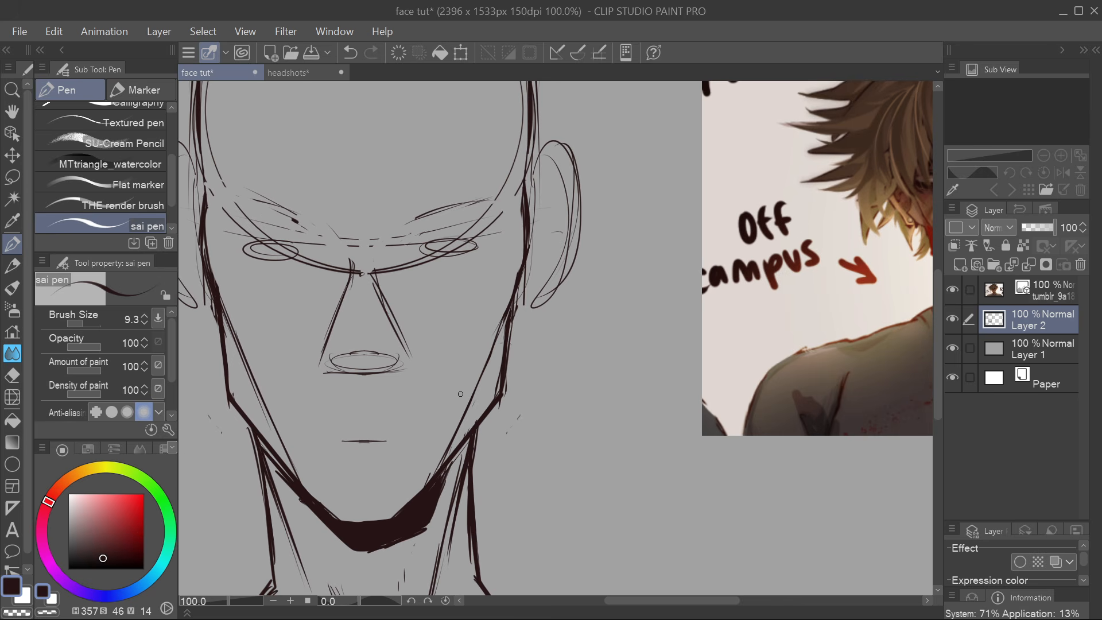
drag(398, 364, 538, 370)
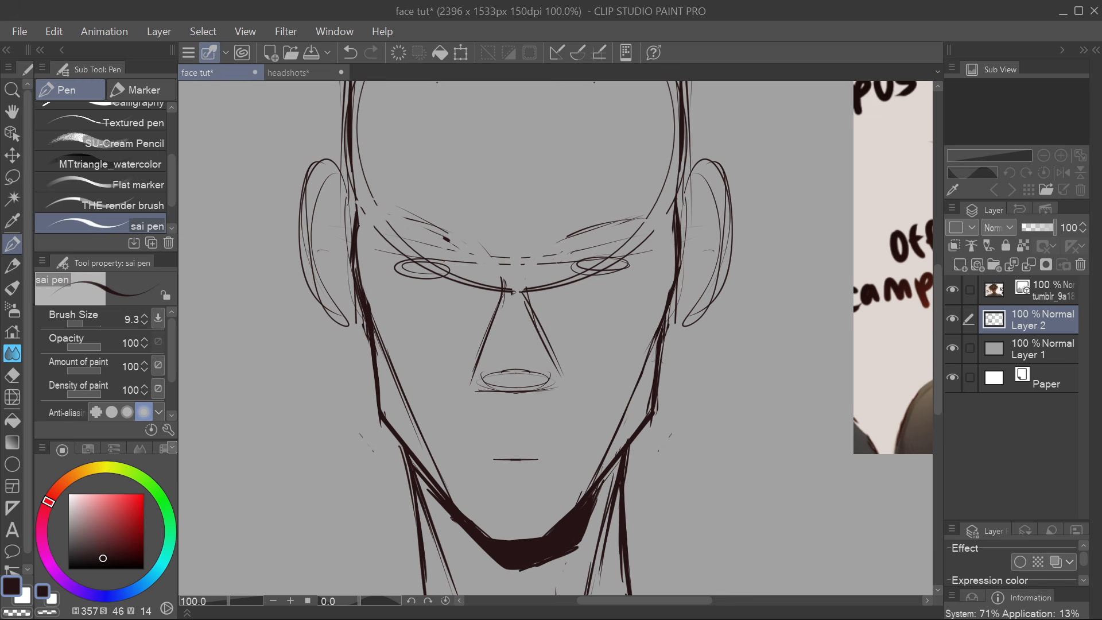
drag(83, 323, 82, 323)
mouse_move(539, 377)
mouse_down()
mouse_move(536, 347)
mouse_move(532, 378)
mouse_move(491, 378)
mouse_move(518, 385)
mouse_up()
key(e)
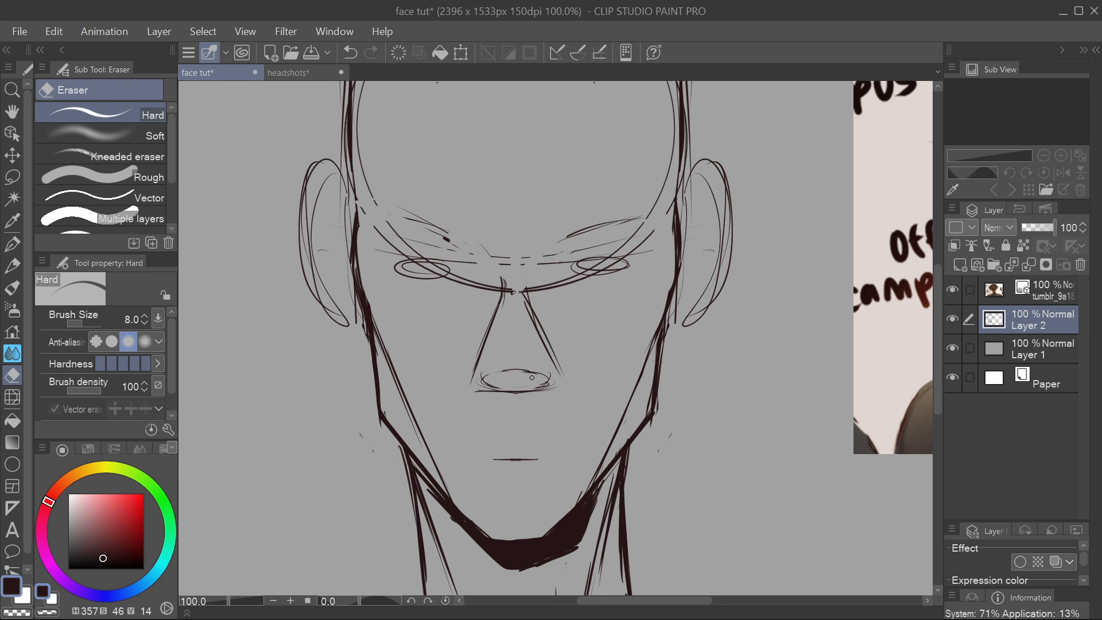
key(p)
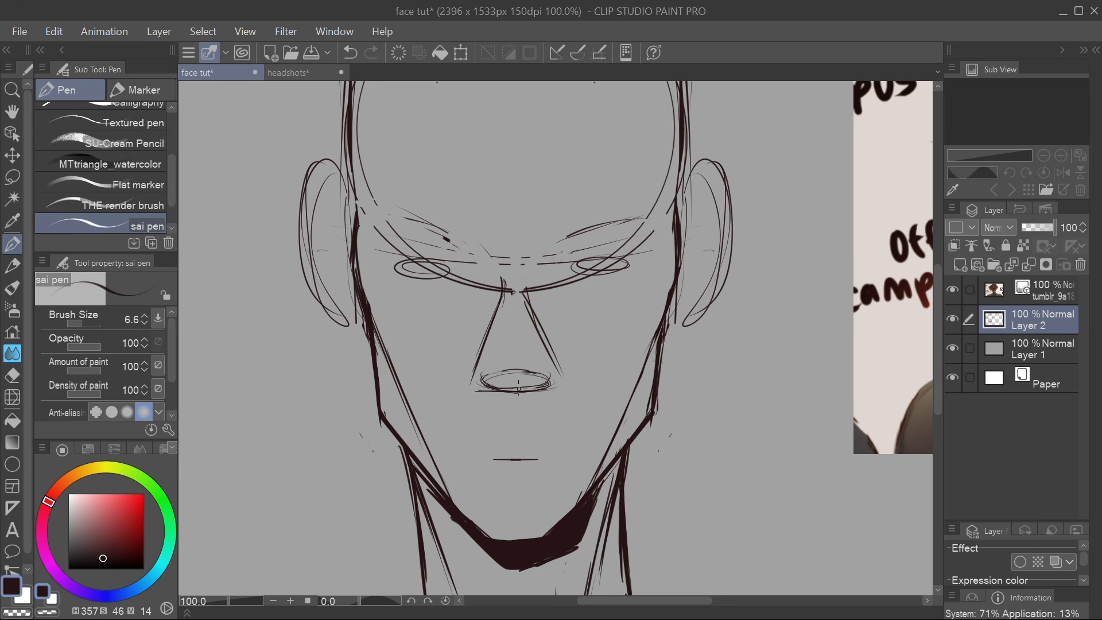
Draw the curved underside of the nose tip and angled nostril wings on both sides of it
drag(499, 391, 522, 398)
drag(503, 391, 525, 393)
mouse_move(543, 387)
mouse_down()
mouse_move(552, 384)
mouse_move(486, 392)
mouse_move(561, 379)
mouse_up()
mouse_move(481, 392)
mouse_down()
mouse_move(469, 379)
mouse_move(479, 392)
mouse_up()
drag(555, 390, 563, 383)
mouse_move(494, 395)
mouse_down()
mouse_move(539, 405)
mouse_move(496, 398)
mouse_up()
click(350, 52)
drag(537, 386, 567, 387)
click(349, 53)
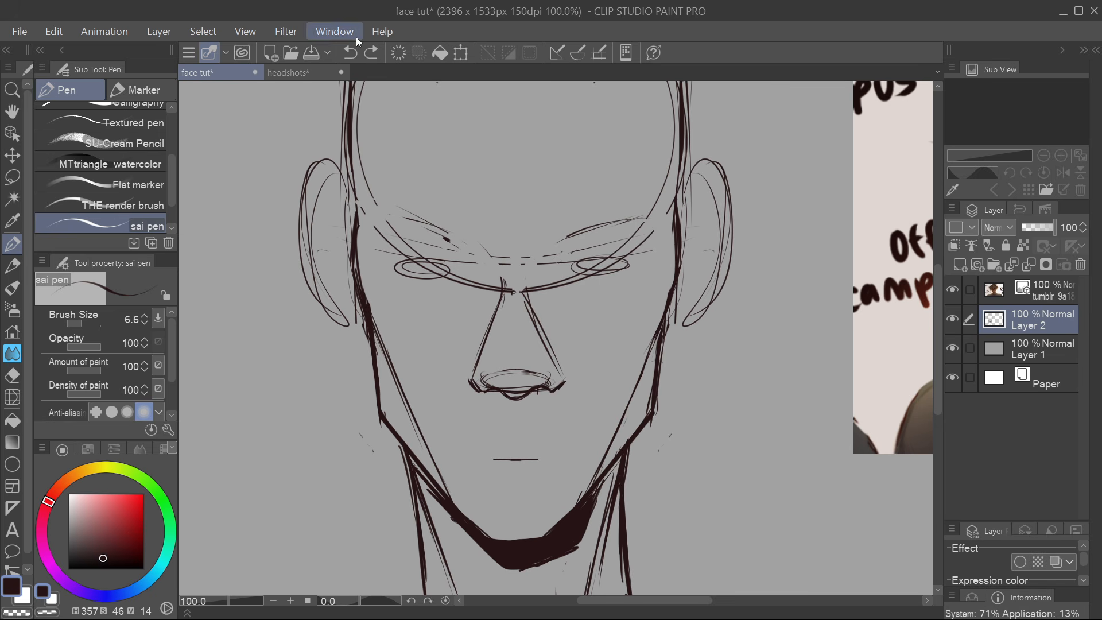
mouse_move(523, 387)
mouse_down()
mouse_move(546, 382)
mouse_move(483, 378)
mouse_move(530, 364)
mouse_move(552, 378)
mouse_move(514, 381)
mouse_up()
click(351, 51)
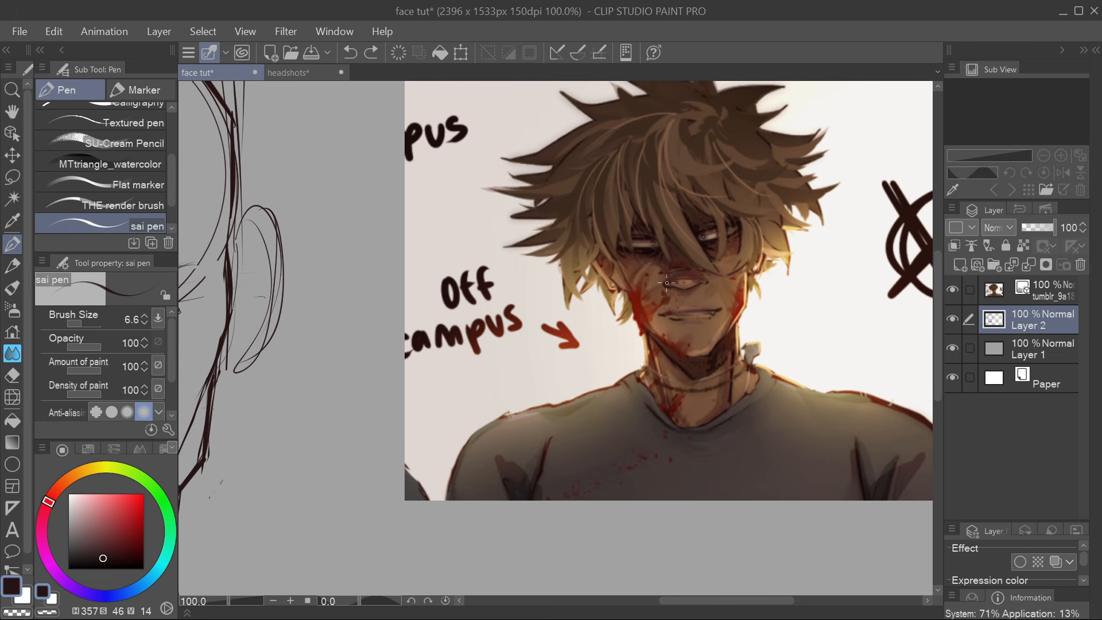
drag(685, 286, 742, 281)
click(351, 50)
Erase the nose-tip ellipse and the lower ends of both nose bridge lines
mouse_move(285, 327)
mouse_down()
mouse_move(556, 359)
mouse_move(636, 357)
mouse_up()
key(e)
mouse_move(568, 368)
mouse_down()
mouse_move(597, 379)
mouse_move(573, 385)
mouse_move(581, 380)
mouse_up()
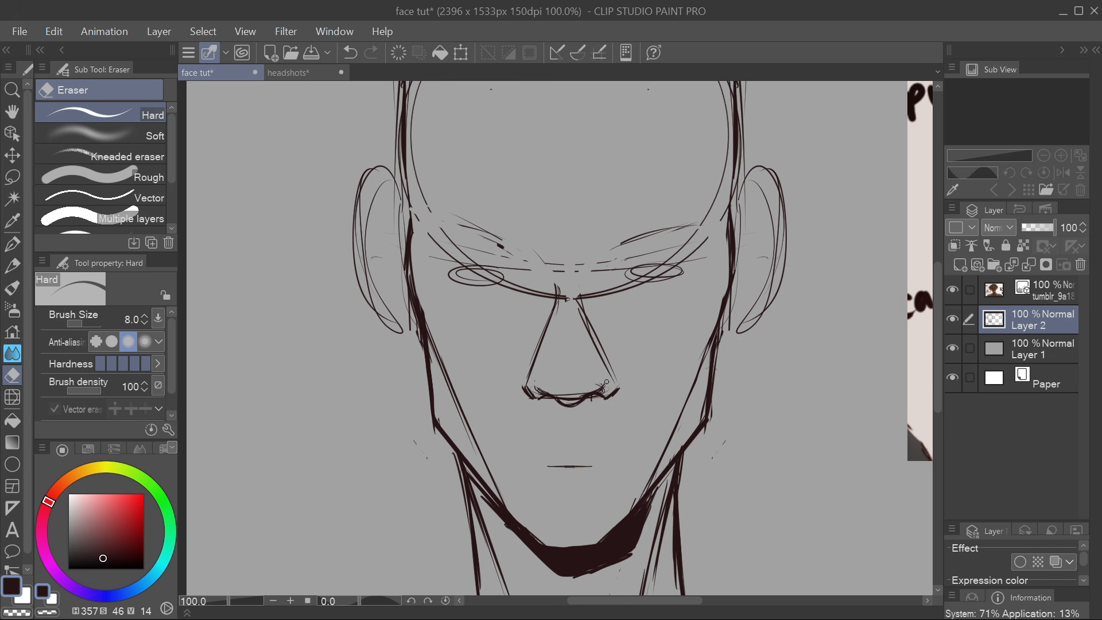
drag(545, 349, 528, 378)
mouse_move(597, 344)
mouse_down()
mouse_move(614, 378)
mouse_move(604, 366)
mouse_up()
key(p)
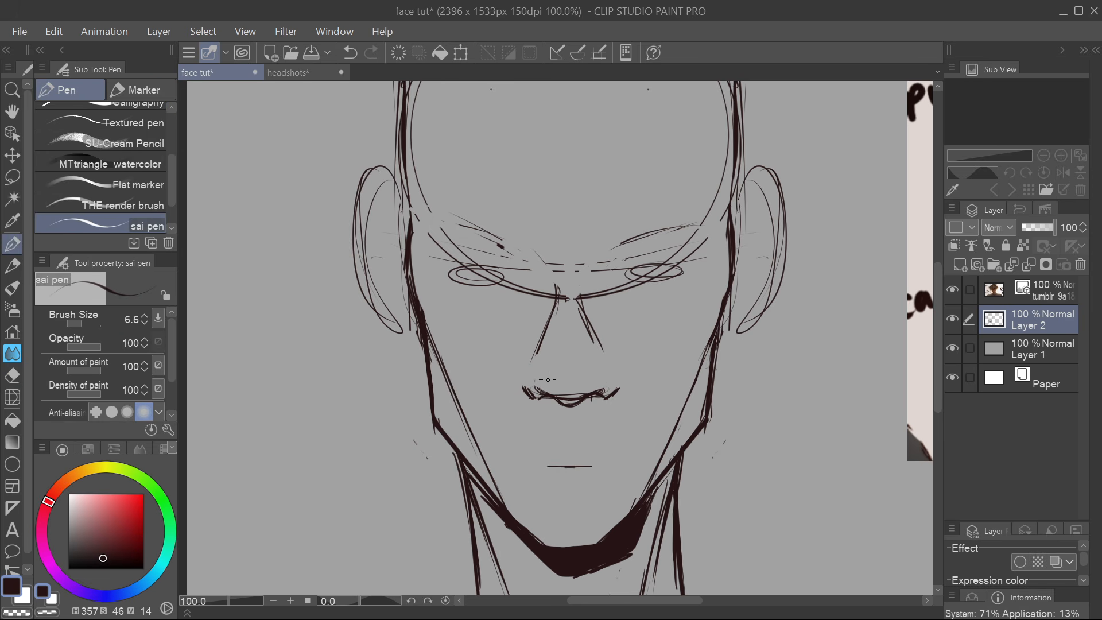
Redraw the arched top plane of the nose tip and thicken the nostril wings on both sides
drag(524, 385, 618, 381)
key(e)
key(p)
mouse_move(554, 397)
mouse_down()
mouse_move(528, 392)
mouse_move(616, 380)
mouse_up()
mouse_move(530, 381)
mouse_down()
mouse_move(548, 372)
mouse_move(617, 382)
mouse_move(582, 370)
mouse_move(600, 379)
mouse_move(553, 394)
mouse_up()
key(e)
mouse_move(544, 392)
mouse_down()
mouse_move(619, 392)
mouse_move(527, 391)
mouse_up()
key(p)
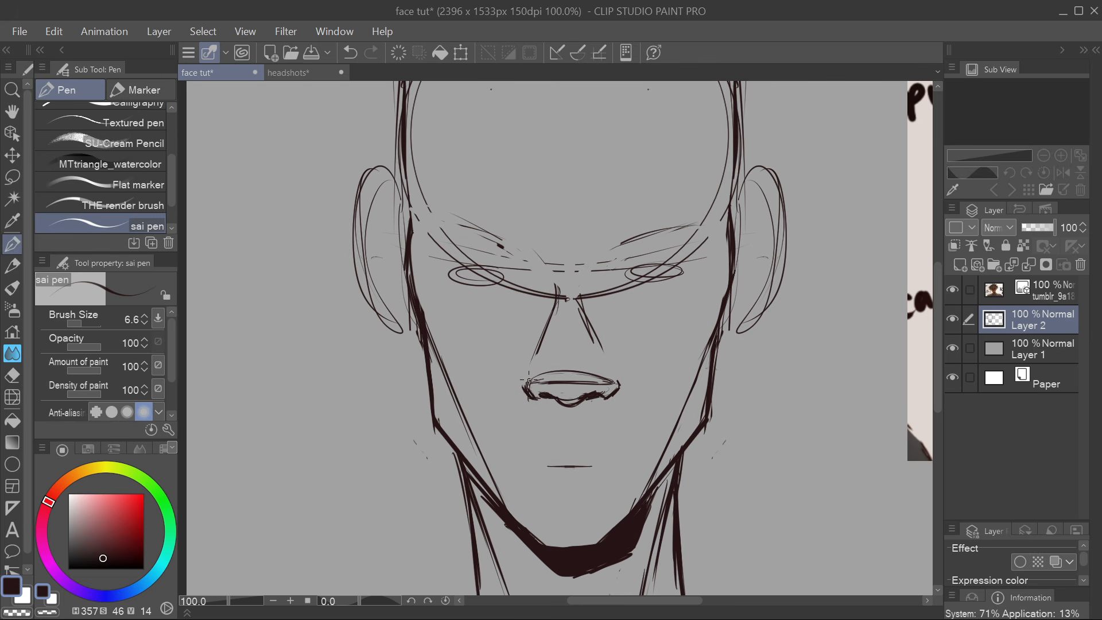
drag(607, 398, 619, 389)
Clean up the left nostril and restate the contours of the nose tip and its wings
key(e)
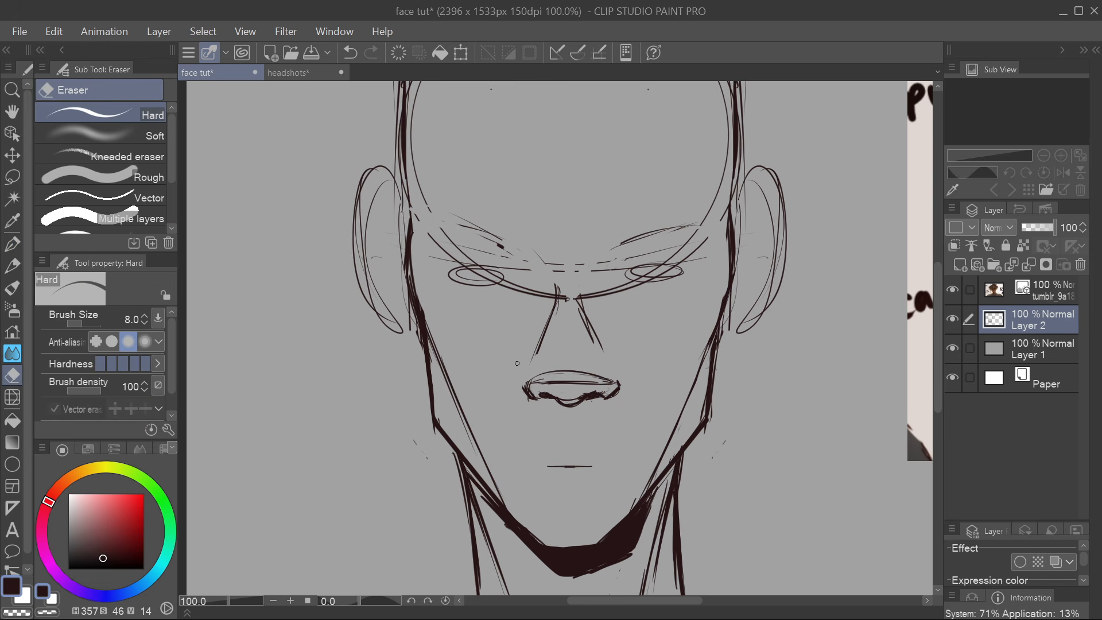
drag(529, 390, 536, 393)
key(p)
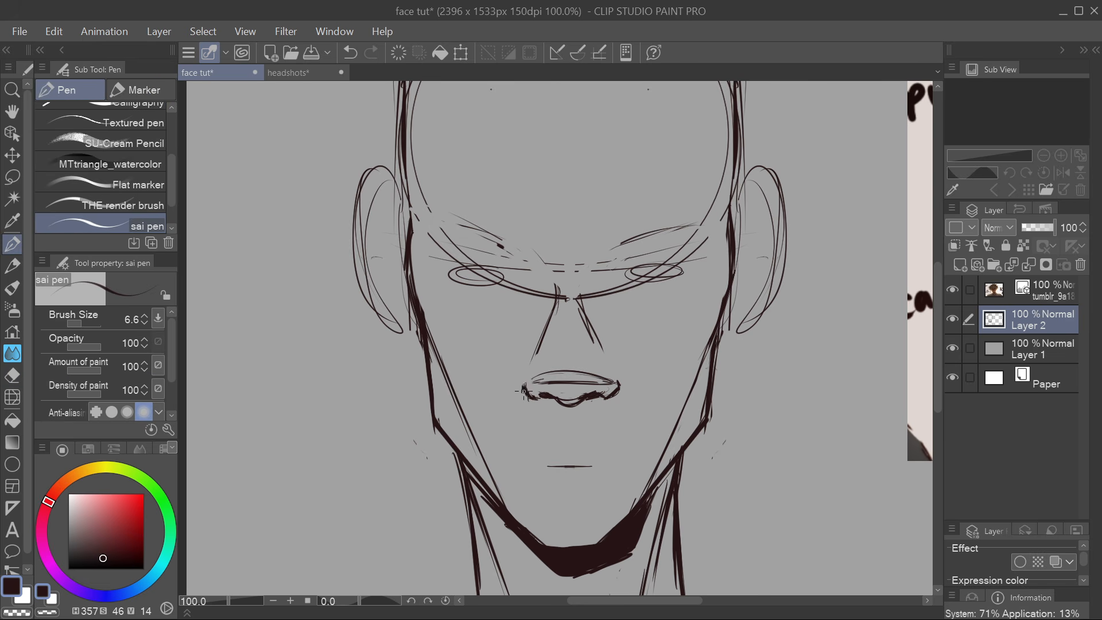
drag(533, 382, 615, 381)
drag(632, 384, 629, 367)
mouse_move(548, 363)
mouse_down()
mouse_move(611, 365)
mouse_move(596, 360)
mouse_up()
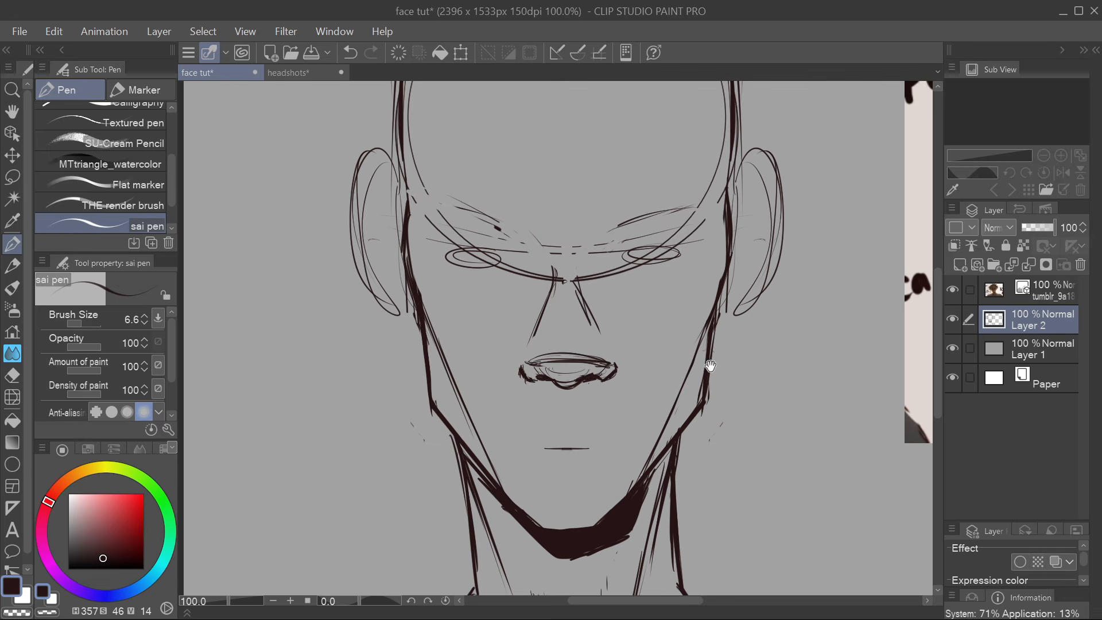
Select the nose tip and nostrils, scale them down slightly, and clear the selection
drag(709, 365, 636, 379)
key(m)
mouse_move(471, 422)
mouse_down()
mouse_move(435, 384)
mouse_move(468, 424)
mouse_up()
click(574, 451)
drag(584, 346, 572, 351)
drag(531, 394, 479, 392)
key(Return)
key(ctrl+d)
Draw a small nose study beside the face with a flat ellipse, a curved underside and a left nostril wing
key(e)
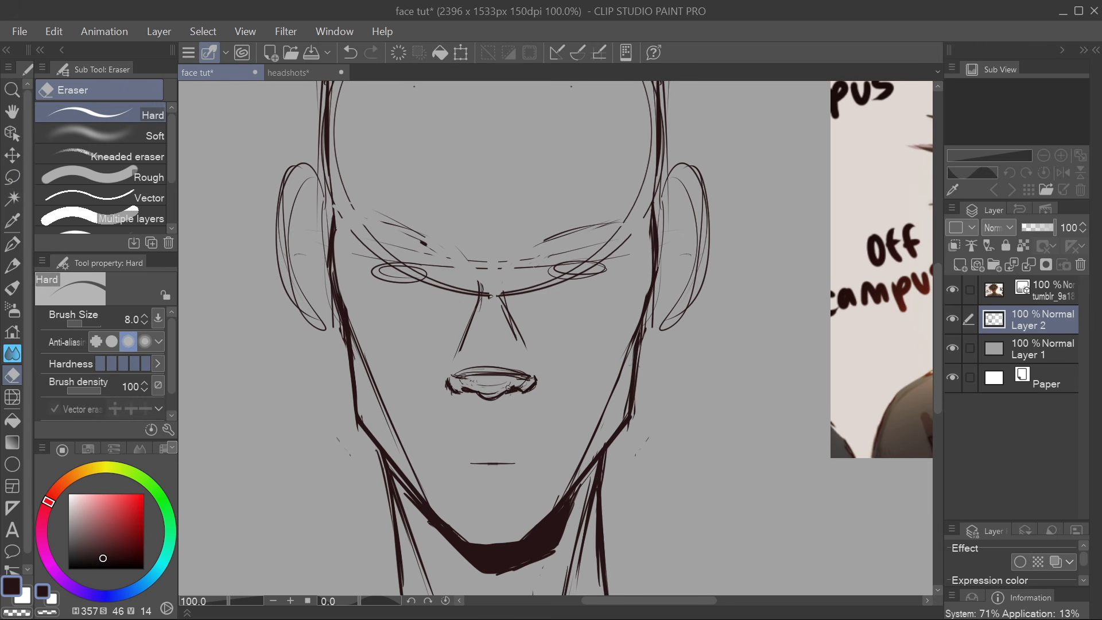
scroll(603, 402, right, 2)
key(p)
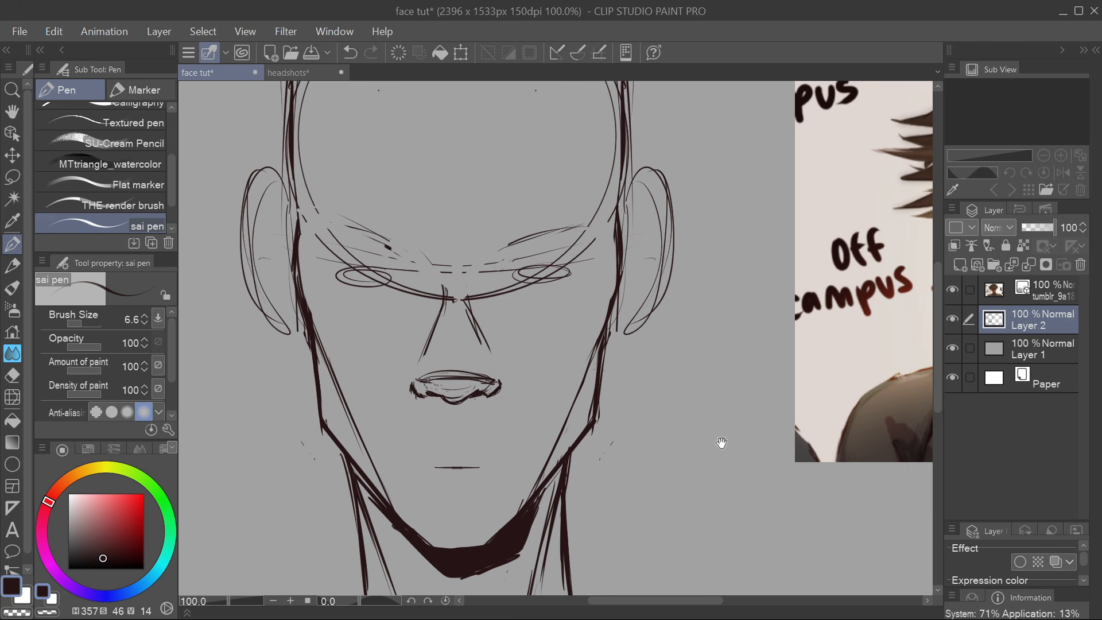
scroll(715, 401, right, 4)
mouse_move(616, 389)
mouse_down()
mouse_move(642, 399)
mouse_move(597, 411)
mouse_move(653, 396)
mouse_up()
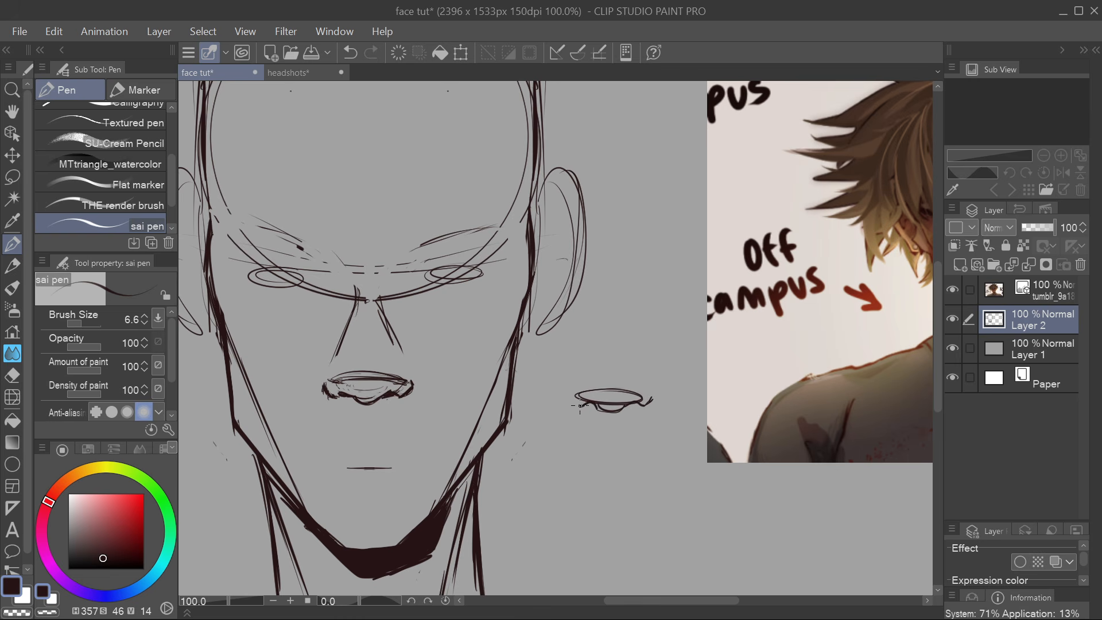
drag(572, 395, 584, 403)
Finish the right nostril wing of the nose study and sketch an enlarged wing contour below it
mouse_move(626, 457)
mouse_down()
mouse_move(673, 438)
mouse_move(632, 452)
mouse_up()
drag(626, 407, 666, 390)
mouse_move(638, 449)
mouse_down()
mouse_move(669, 426)
mouse_move(674, 445)
mouse_up()
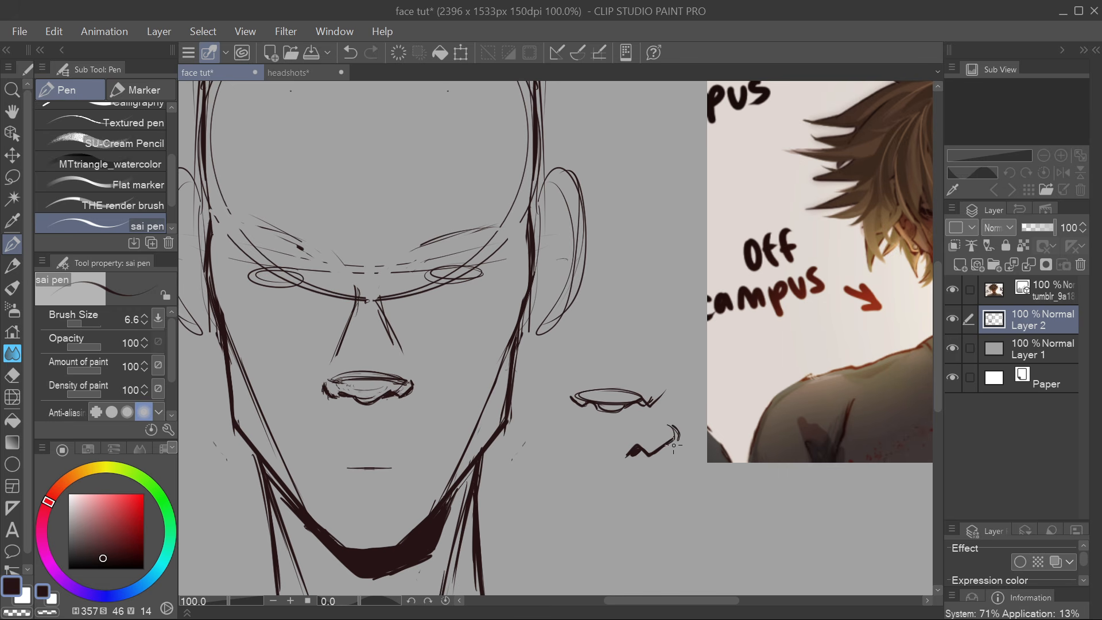
Remove the nose study and the wing sketch beside the face, leaving nothing selected
key(j)
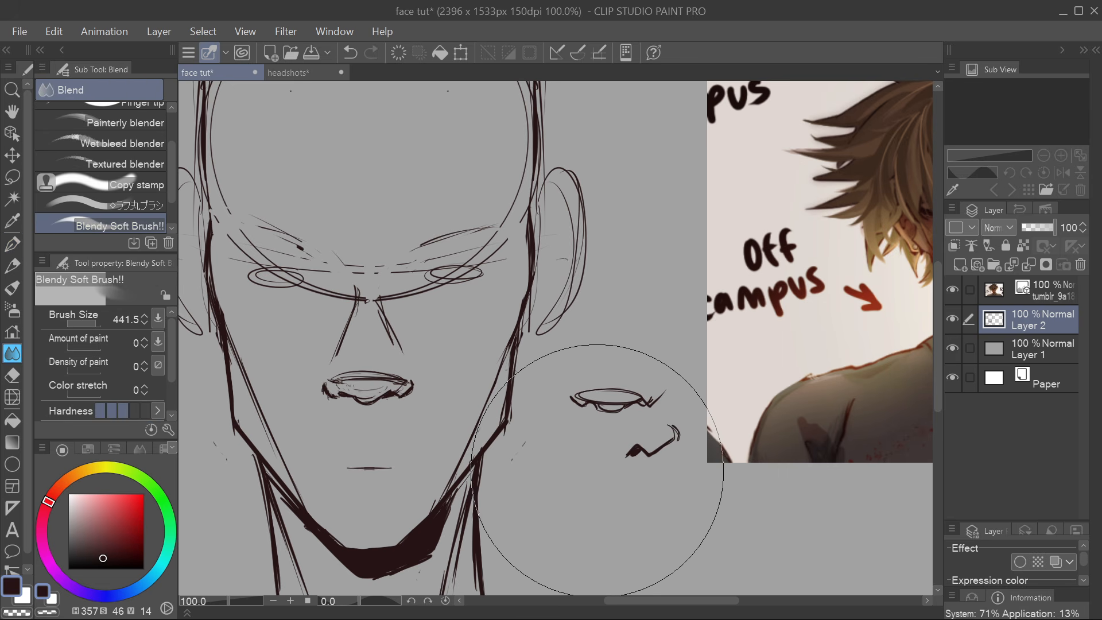
key(p)
key(e)
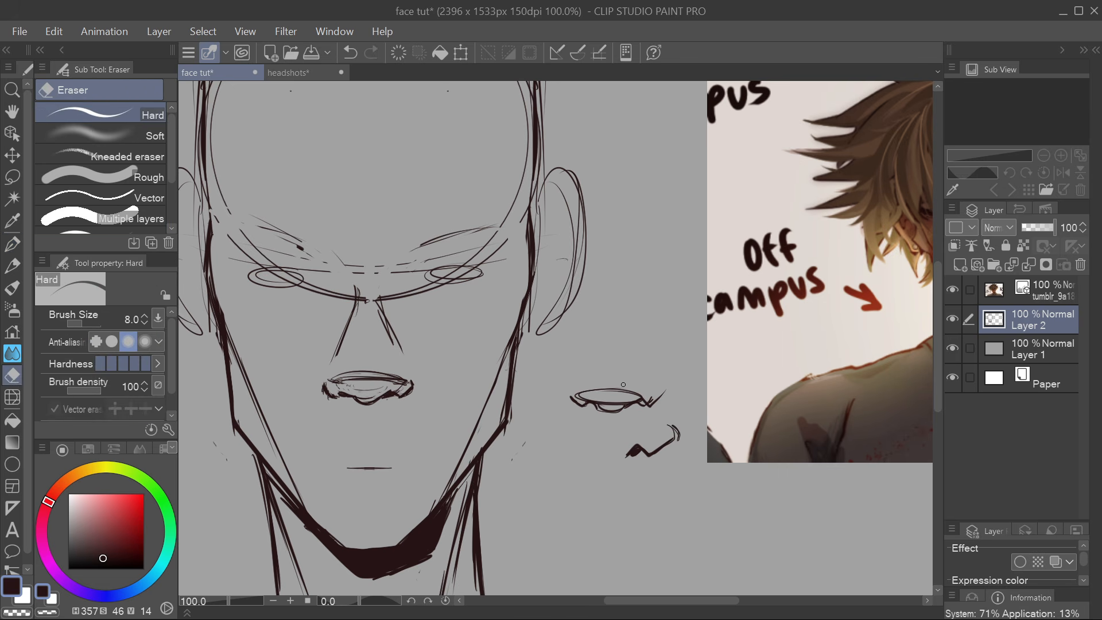
click(13, 177)
mouse_move(585, 422)
mouse_down()
mouse_move(601, 323)
mouse_move(568, 448)
mouse_move(677, 436)
mouse_up()
key(ctrl+d)
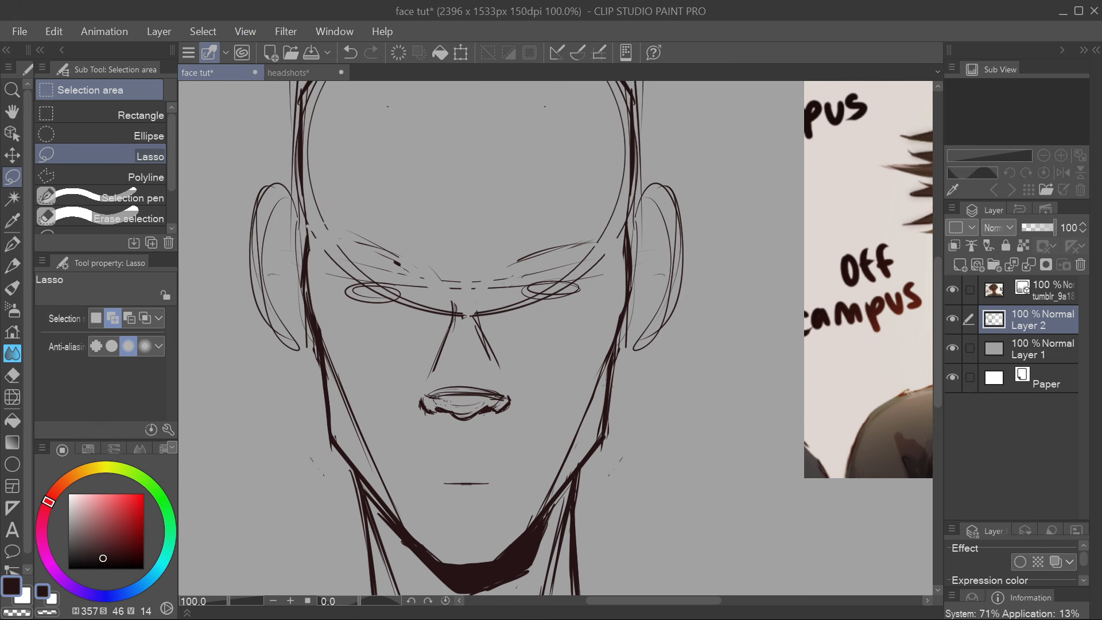
key(p)
mouse_move(458, 288)
mouse_down()
mouse_move(523, 356)
mouse_move(478, 296)
mouse_up()
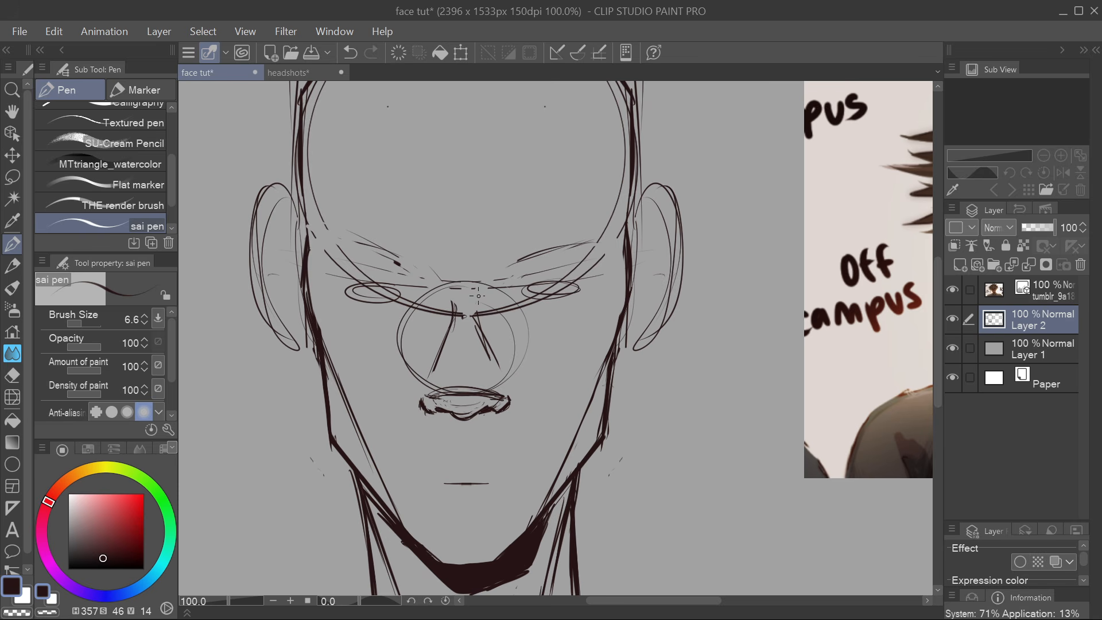
key(ctrl+z)
Switch to the headshots document and draw a white double-headed arrow between the white-haired head and the head with locs
click(302, 73)
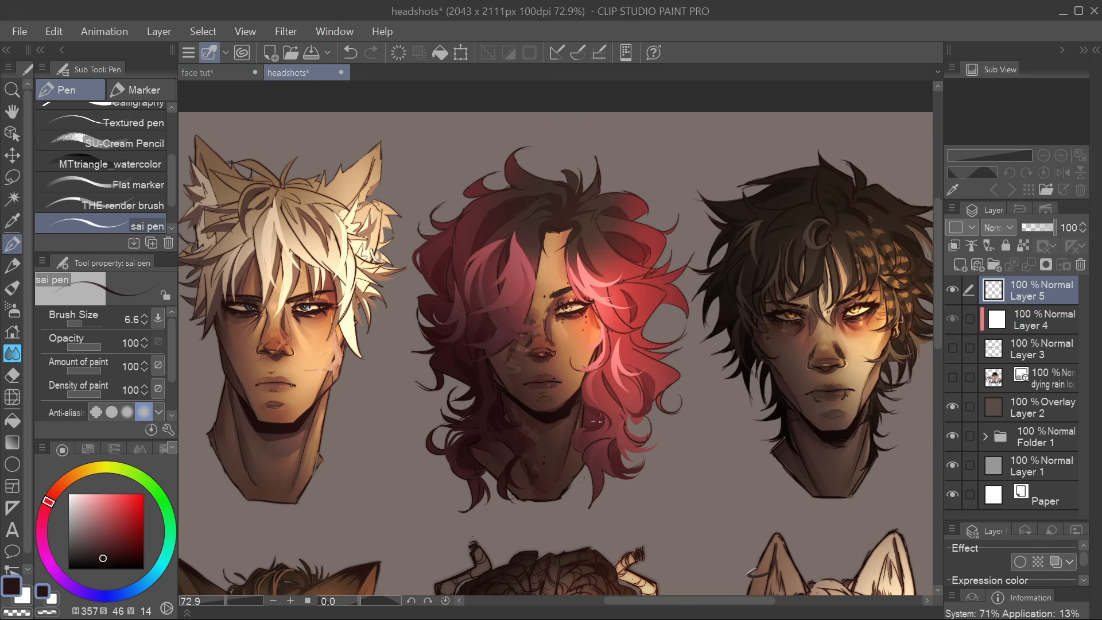
drag(662, 533, 664, 528)
drag(664, 529, 672, 376)
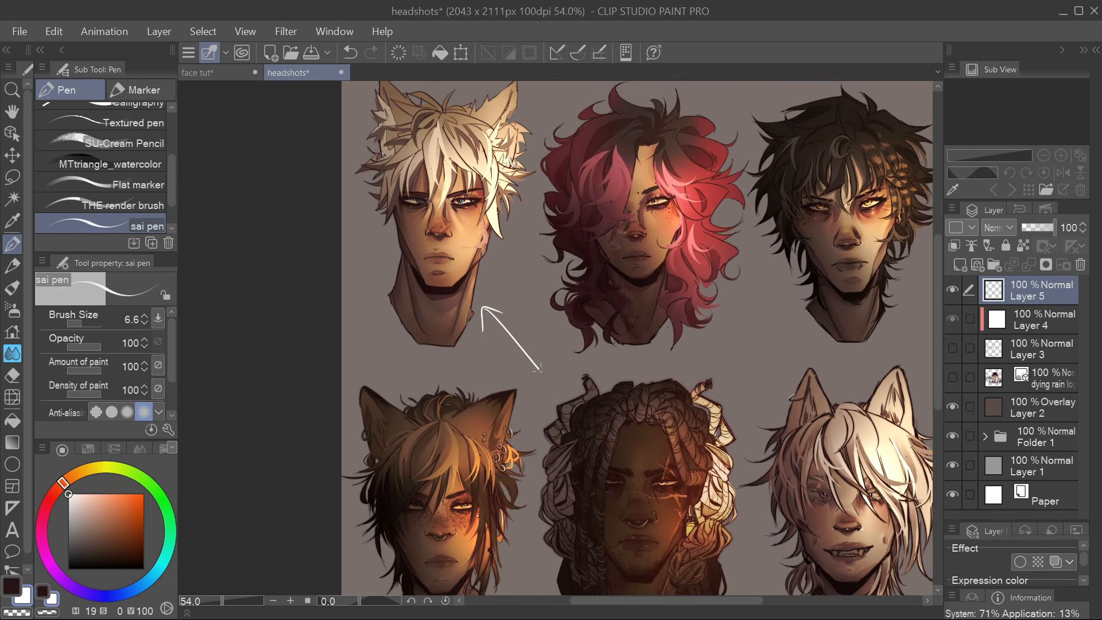
drag(536, 369, 591, 424)
drag(554, 427, 584, 394)
mouse_move(730, 323)
mouse_down()
mouse_move(728, 304)
mouse_move(722, 315)
mouse_up()
Trace the pinched nose bridge in white on the white-haired head and sketch a small bridge-and-tip diagram on its cheek
scroll(440, 216, up, 5)
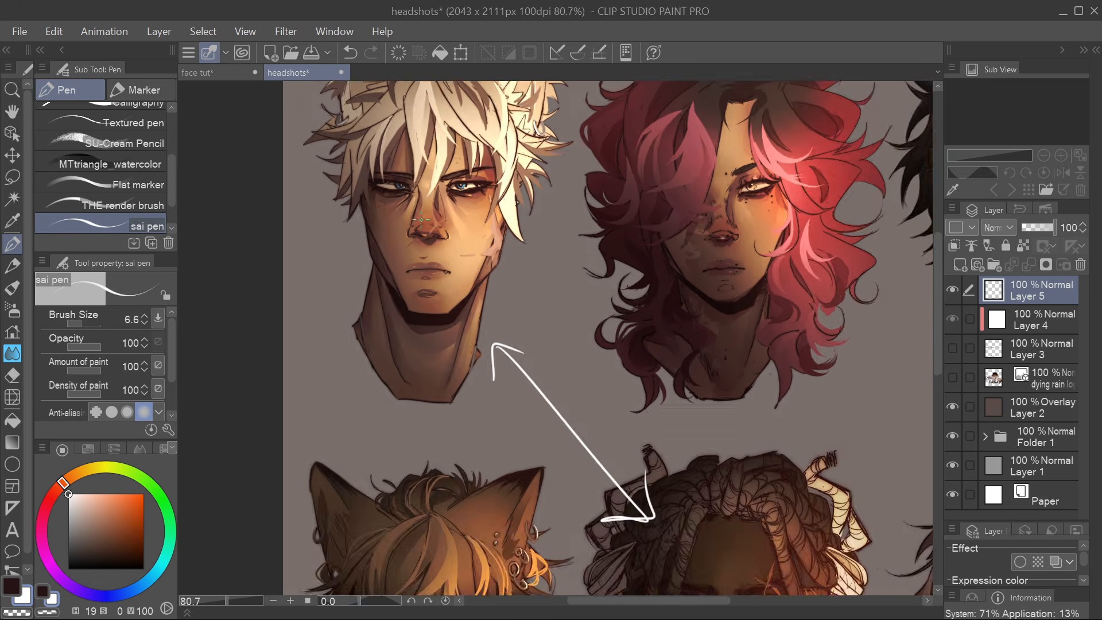
drag(440, 216, 442, 333)
drag(403, 282, 397, 330)
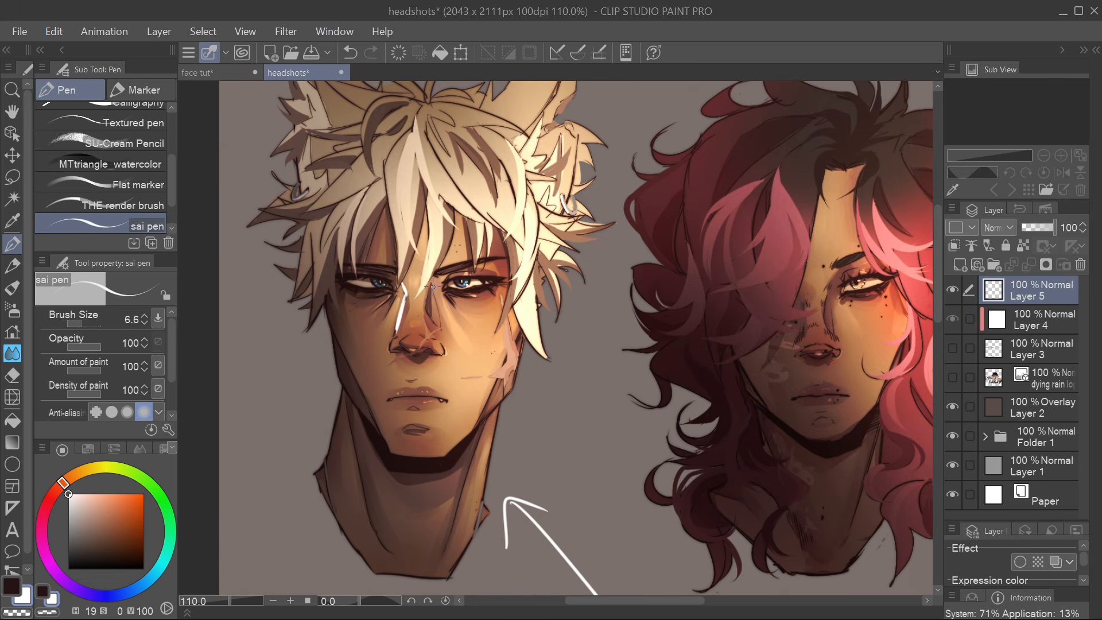
drag(436, 283, 435, 336)
click(352, 53)
mouse_move(431, 285)
mouse_down()
mouse_move(425, 312)
mouse_move(398, 330)
mouse_move(434, 333)
mouse_move(398, 332)
mouse_up()
mouse_move(474, 325)
mouse_down()
mouse_move(479, 361)
mouse_move(499, 347)
mouse_move(499, 363)
mouse_move(500, 351)
mouse_move(471, 377)
mouse_move(498, 379)
mouse_move(485, 385)
mouse_move(496, 389)
mouse_up()
drag(645, 485, 652, 452)
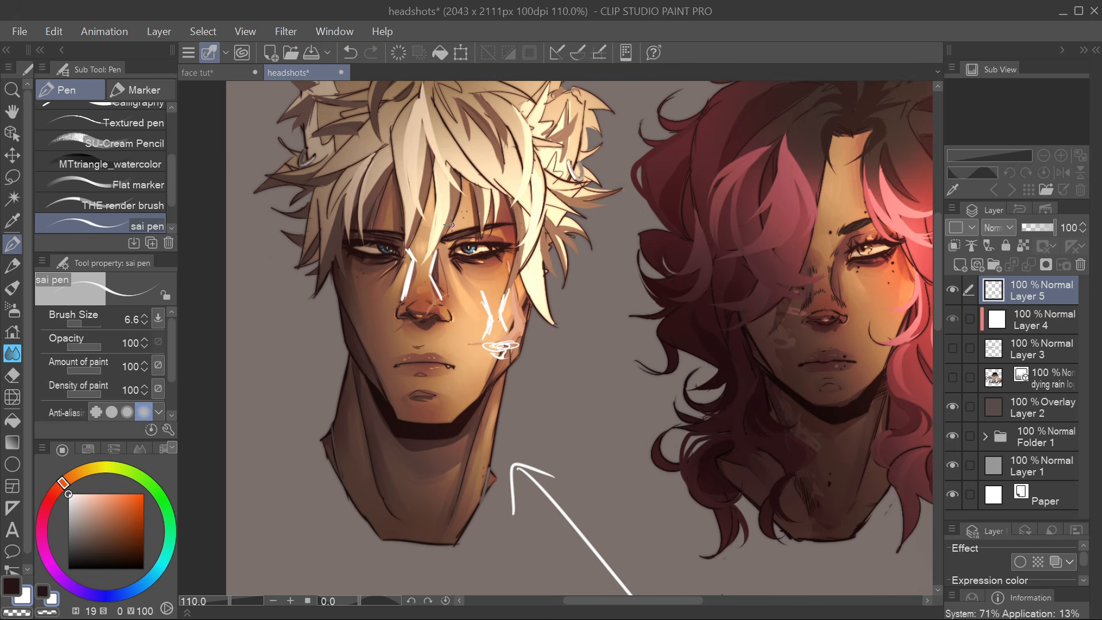
Trace the pinched nose bridge in white on the head with locs, adding a curved line across its narrowest part
drag(730, 526, 449, 143)
drag(642, 486, 660, 341)
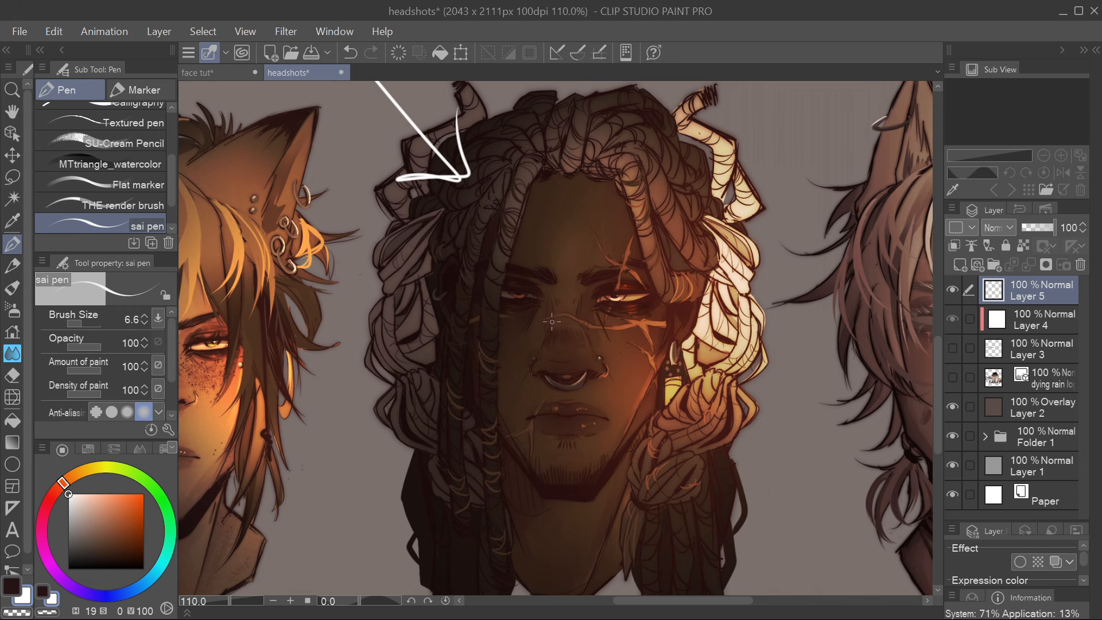
mouse_move(540, 351)
mouse_down()
mouse_move(552, 320)
mouse_move(578, 319)
mouse_move(600, 356)
mouse_up()
mouse_move(548, 297)
mouse_down()
mouse_move(558, 319)
mouse_move(541, 351)
mouse_up()
mouse_move(585, 294)
mouse_down()
mouse_move(596, 346)
mouse_move(583, 315)
mouse_move(556, 315)
mouse_move(540, 346)
mouse_up()
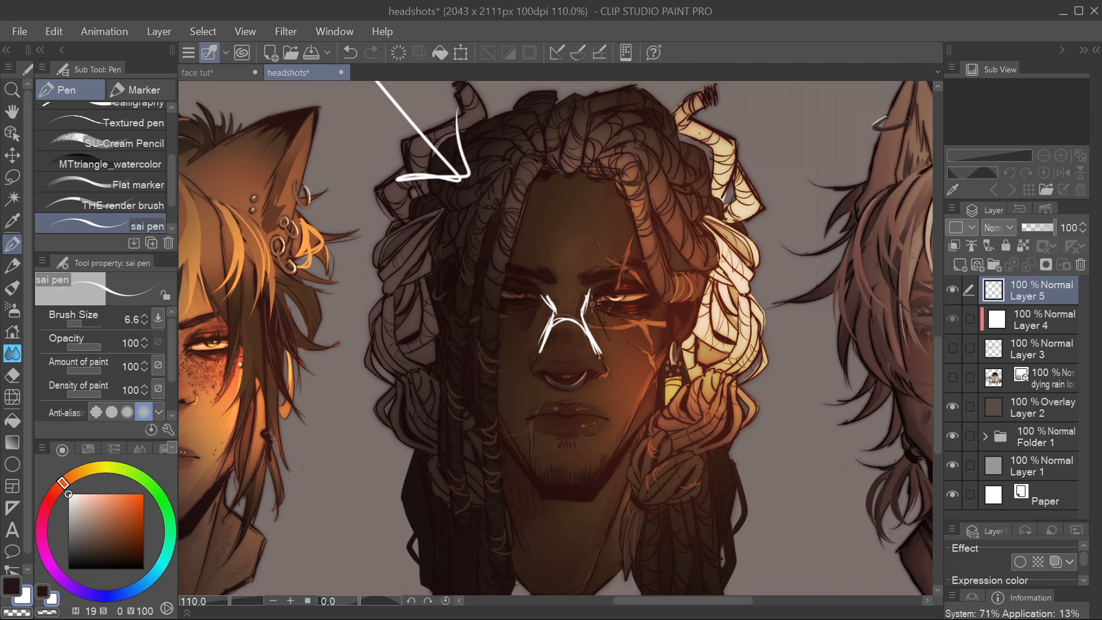
Sketch a pair of pinched bridge contours beside the white-haired head and trace the same shape on the pink-haired head's nose
drag(410, 140, 619, 500)
drag(523, 279, 575, 469)
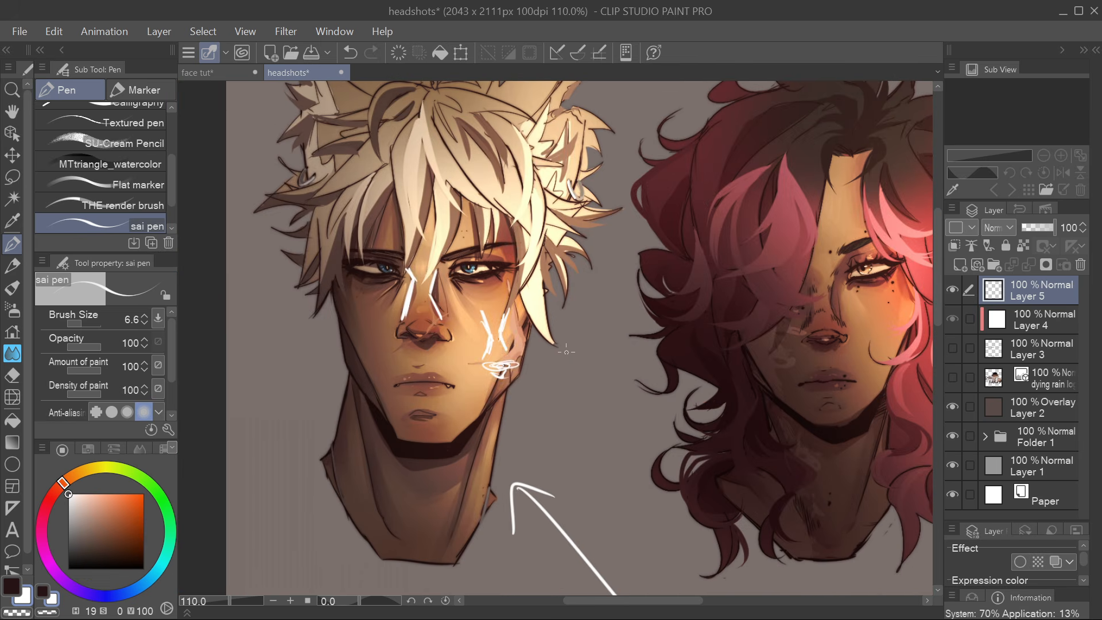
mouse_move(561, 351)
mouse_down()
mouse_move(564, 396)
mouse_move(582, 374)
mouse_move(593, 393)
mouse_up()
drag(752, 443, 513, 386)
drag(599, 218, 602, 265)
mouse_move(569, 219)
mouse_down()
mouse_move(577, 239)
mouse_move(566, 270)
mouse_up()
Trace the pinched nose bridge on the dark-haired head and circle the lower part of its nose
mouse_move(786, 367)
mouse_down()
mouse_move(629, 364)
mouse_move(379, 405)
mouse_up()
drag(622, 265, 625, 315)
mouse_move(576, 266)
mouse_down()
mouse_move(581, 316)
mouse_move(602, 283)
mouse_up()
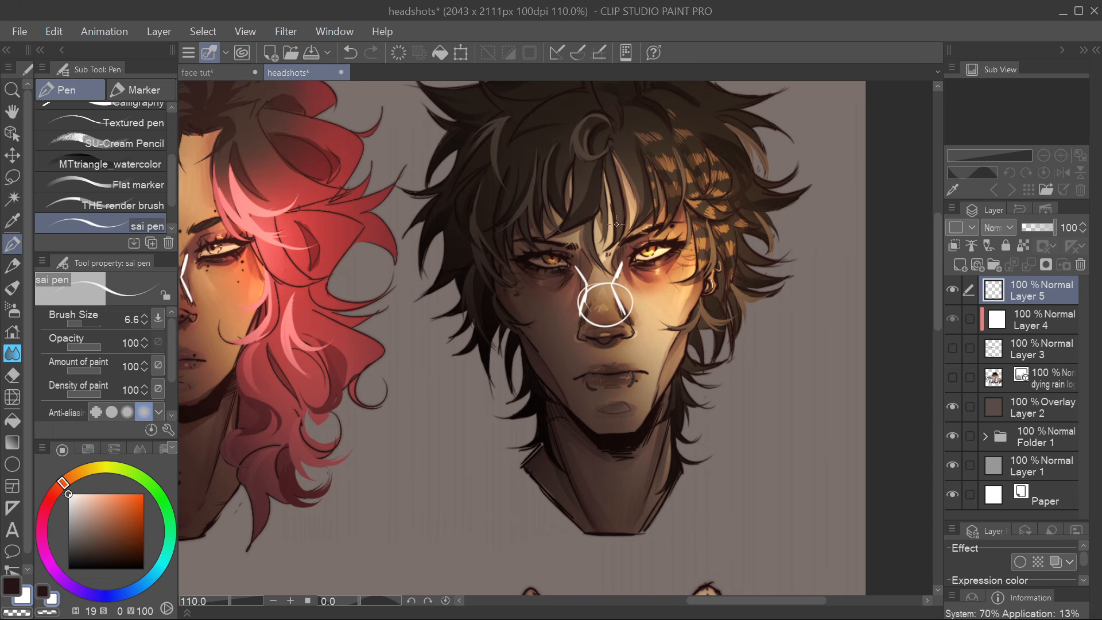
Erase the white bridge lines from the white-haired head's nose
key(e)
mouse_move(288, 514)
mouse_down()
mouse_move(374, 526)
mouse_move(595, 295)
mouse_move(710, 130)
mouse_up()
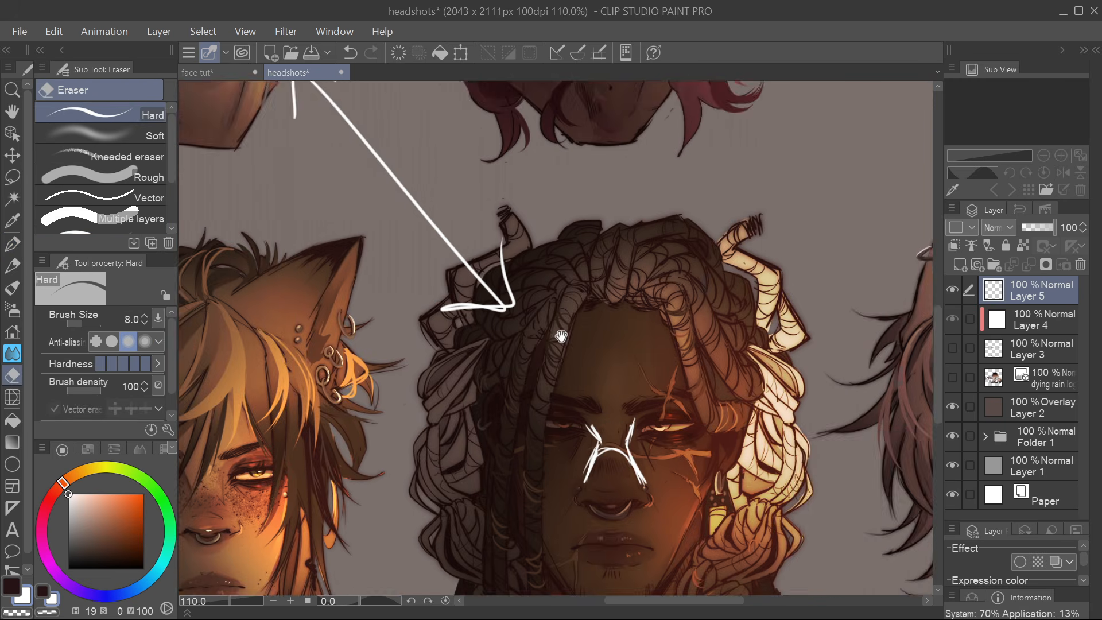
drag(561, 335, 700, 245)
drag(782, 465, 591, 453)
drag(420, 184, 552, 401)
drag(379, 126, 525, 384)
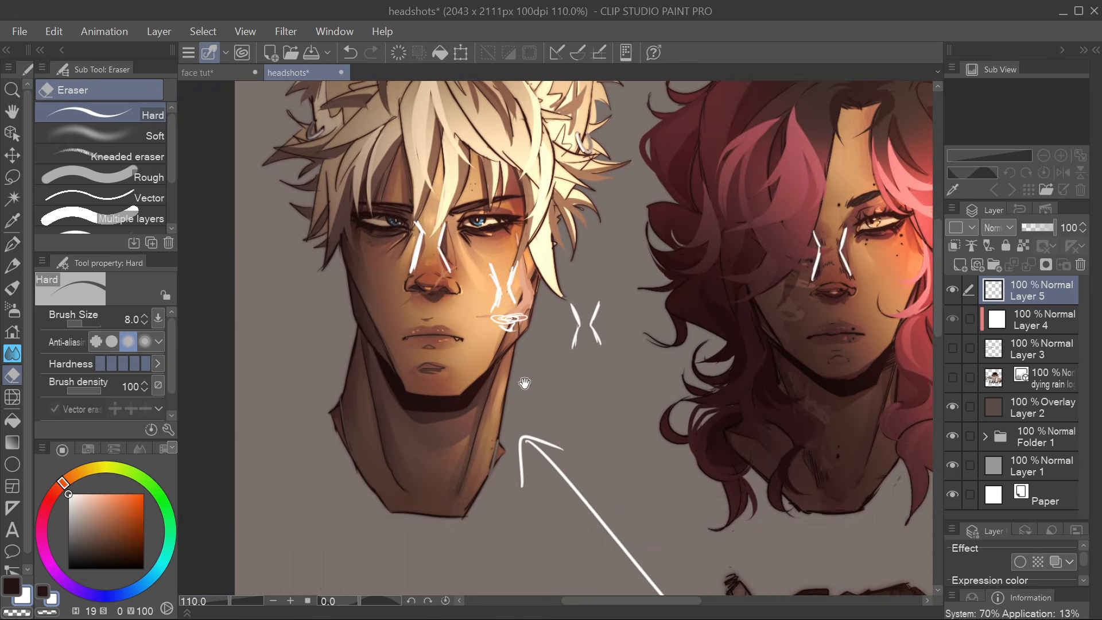
mouse_move(468, 204)
mouse_down()
mouse_move(396, 357)
mouse_move(405, 375)
mouse_up()
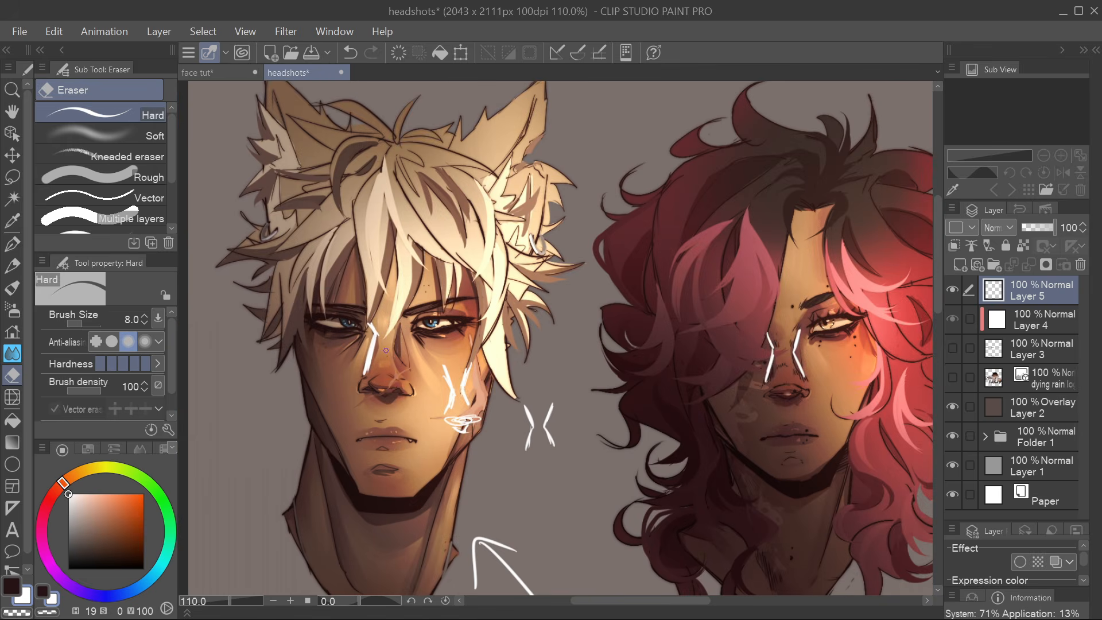
mouse_move(370, 323)
mouse_down()
mouse_move(369, 367)
mouse_move(366, 353)
mouse_up()
key(p)
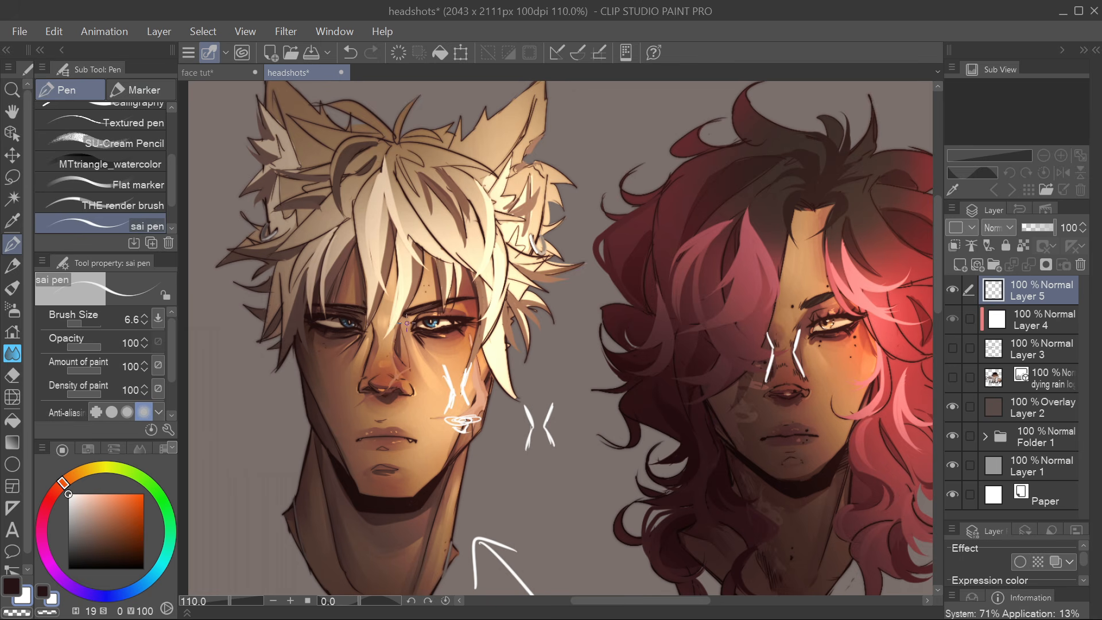
Retrace both sides of the white-haired head's nose bridge and circle the small bridge sketch beside the head
drag(407, 323, 413, 382)
drag(368, 322, 360, 382)
key(e)
mouse_move(401, 325)
mouse_down()
mouse_move(403, 354)
mouse_move(392, 351)
mouse_move(406, 375)
mouse_up()
key(p)
drag(474, 416, 474, 374)
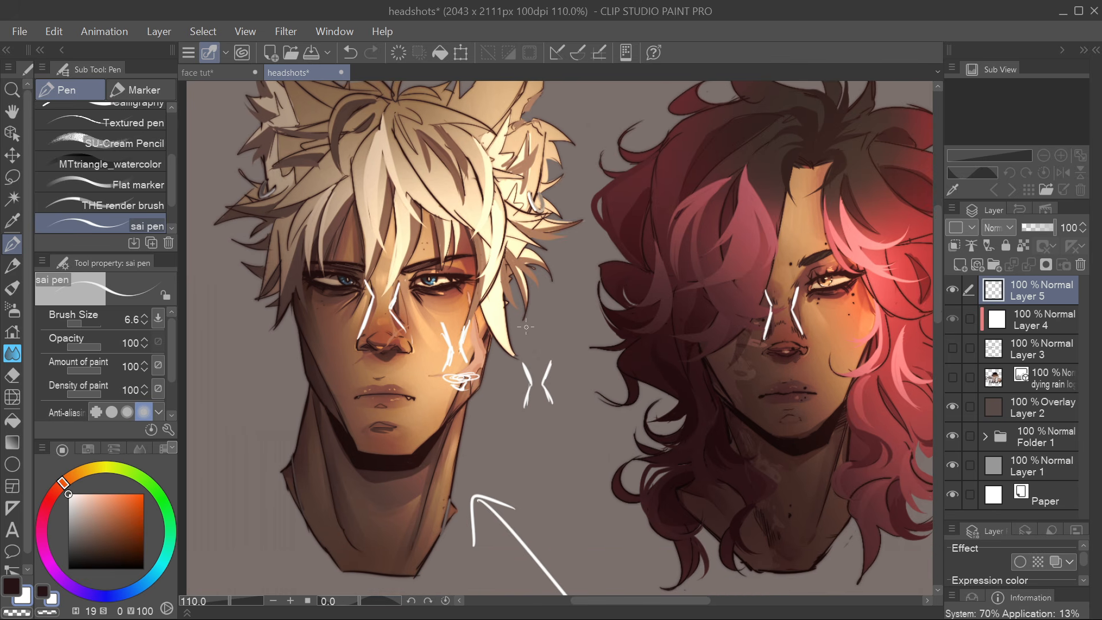
mouse_move(545, 343)
mouse_down()
mouse_move(512, 354)
mouse_move(551, 349)
mouse_up()
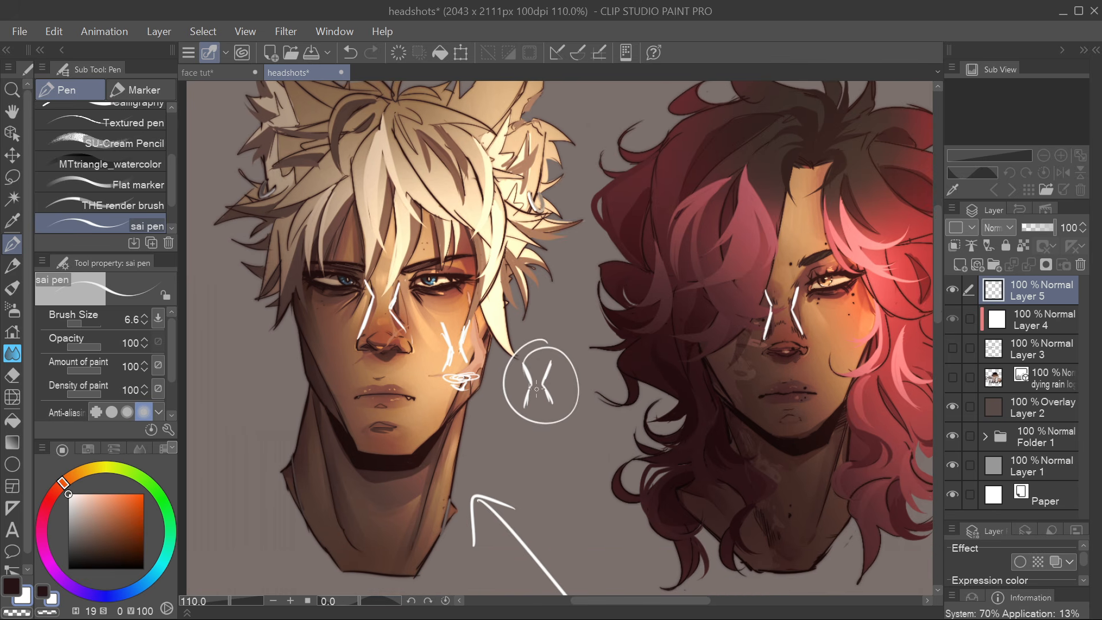
Return to the face tut document and draw slanted lines from both inner brows down to the nose bridge
click(218, 71)
drag(505, 274, 485, 310)
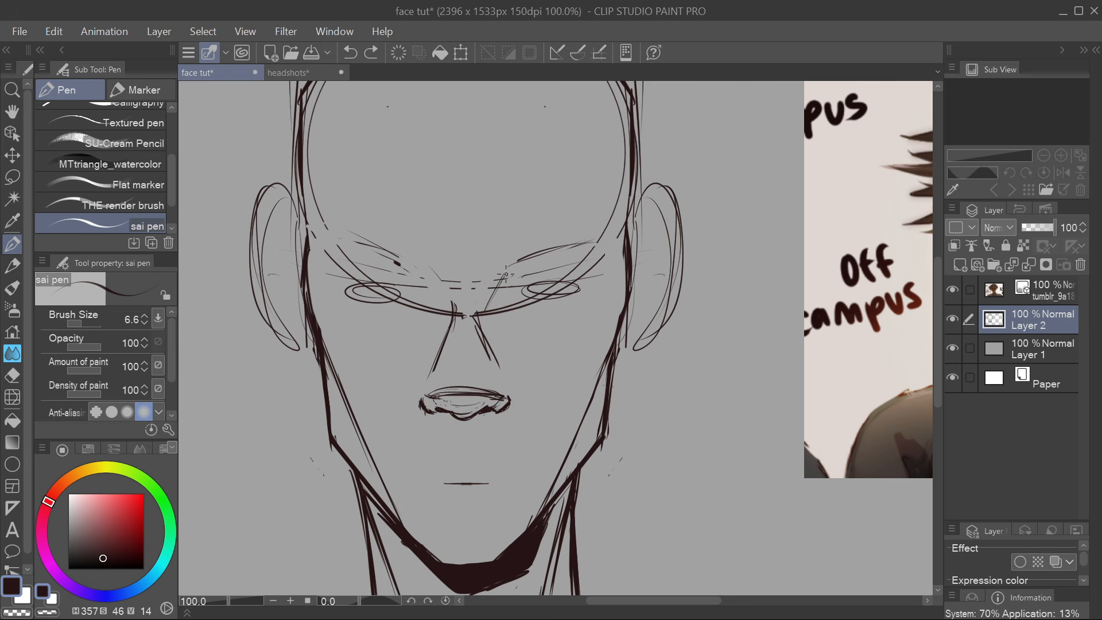
mouse_move(407, 266)
mouse_down()
mouse_move(446, 306)
mouse_move(435, 296)
mouse_up()
drag(518, 261, 489, 301)
drag(512, 271, 486, 311)
drag(412, 268, 445, 309)
Lasso the old nose bridge lines between the eyes and nose tip, delete them, and clear the selection
drag(799, 269, 320, 326)
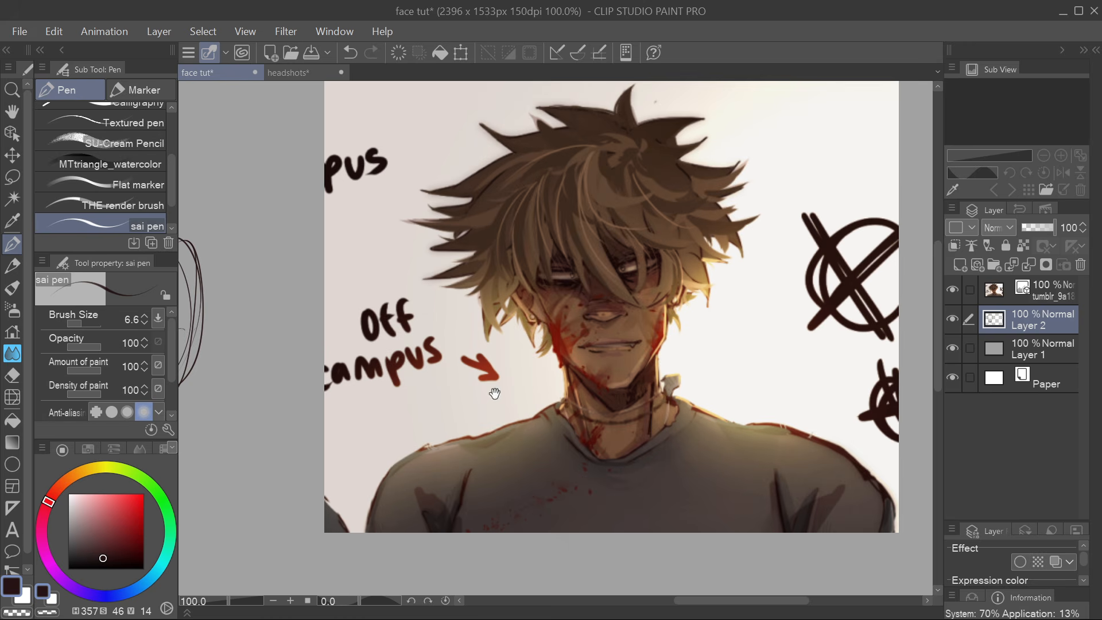
drag(492, 389, 882, 332)
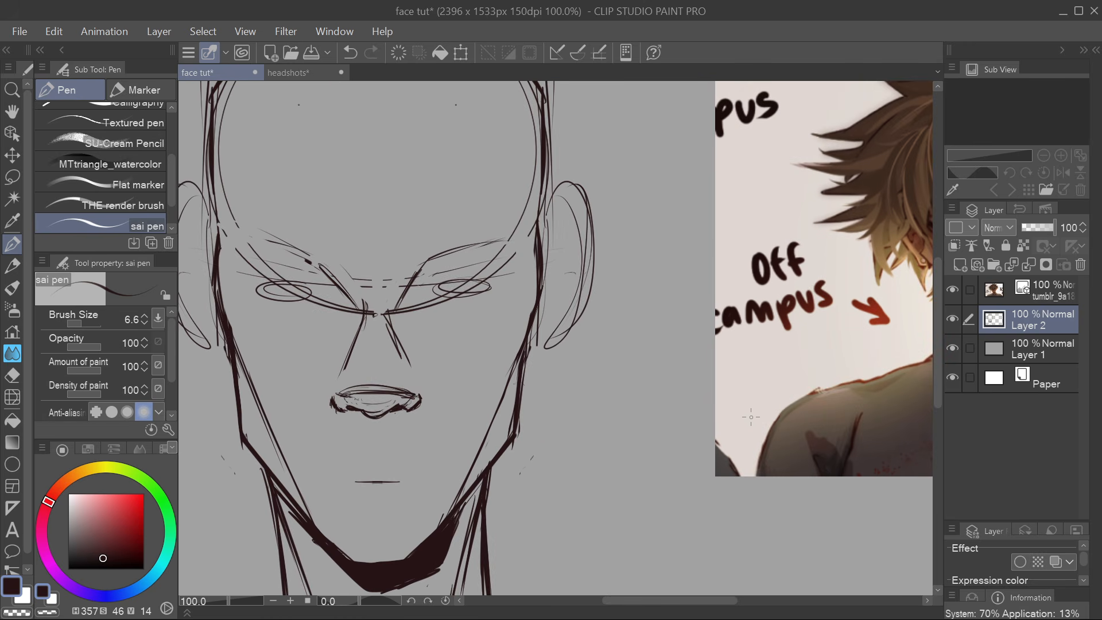
key(e)
click(12, 176)
drag(341, 342, 338, 358)
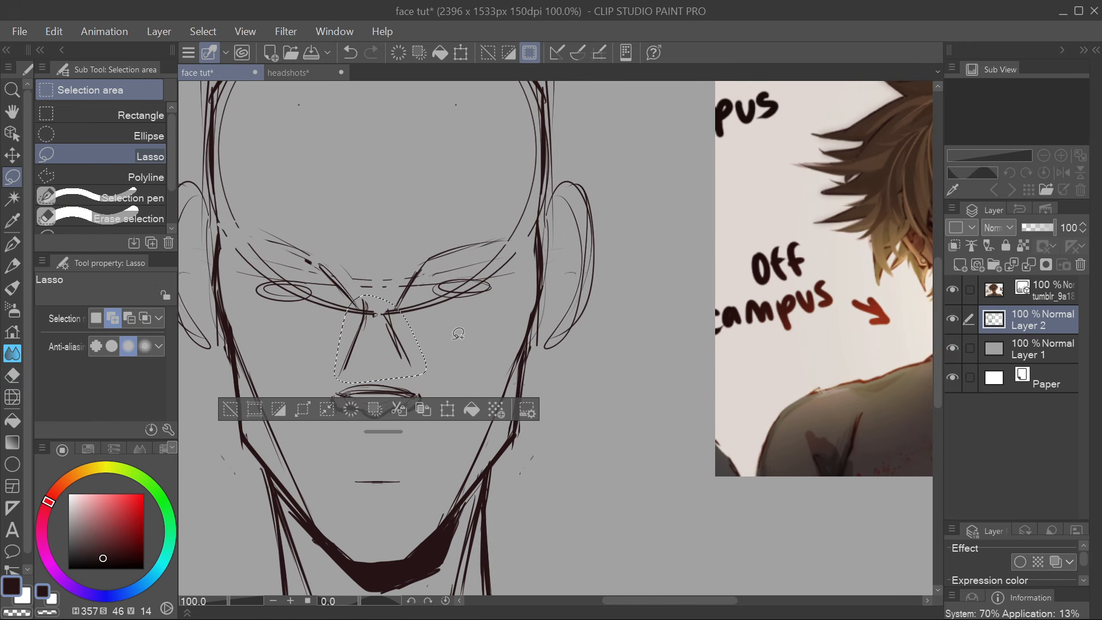
key(Delete)
key(ctrl+d)
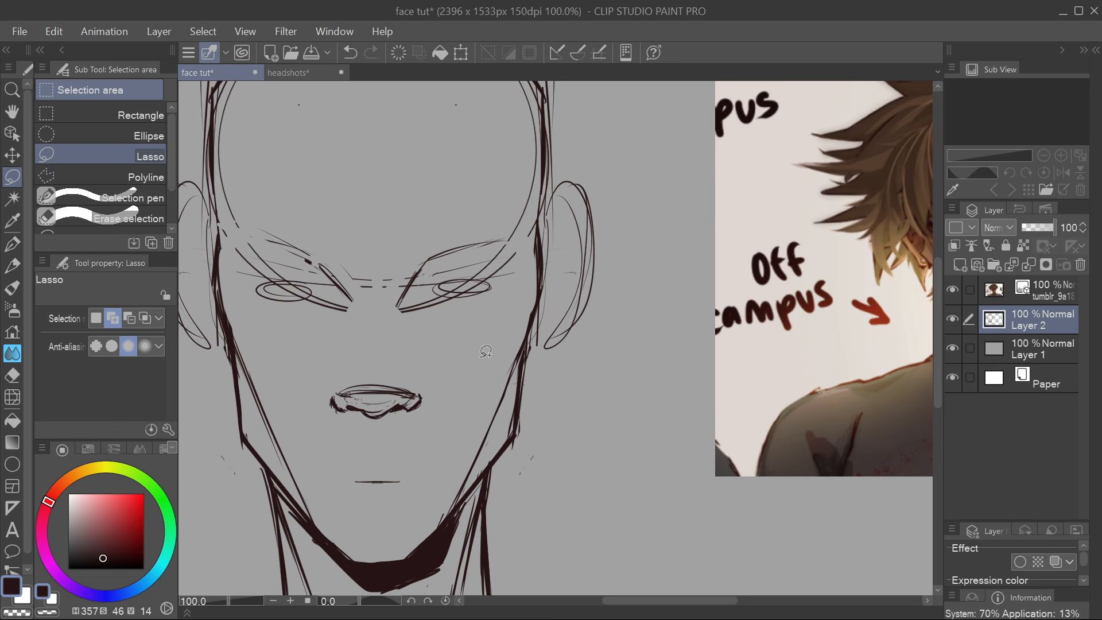
Draw new pinched sides for the nose bridge, running from the inner brows down to the nose tip
drag(486, 351, 514, 343)
key(p)
drag(425, 301, 448, 378)
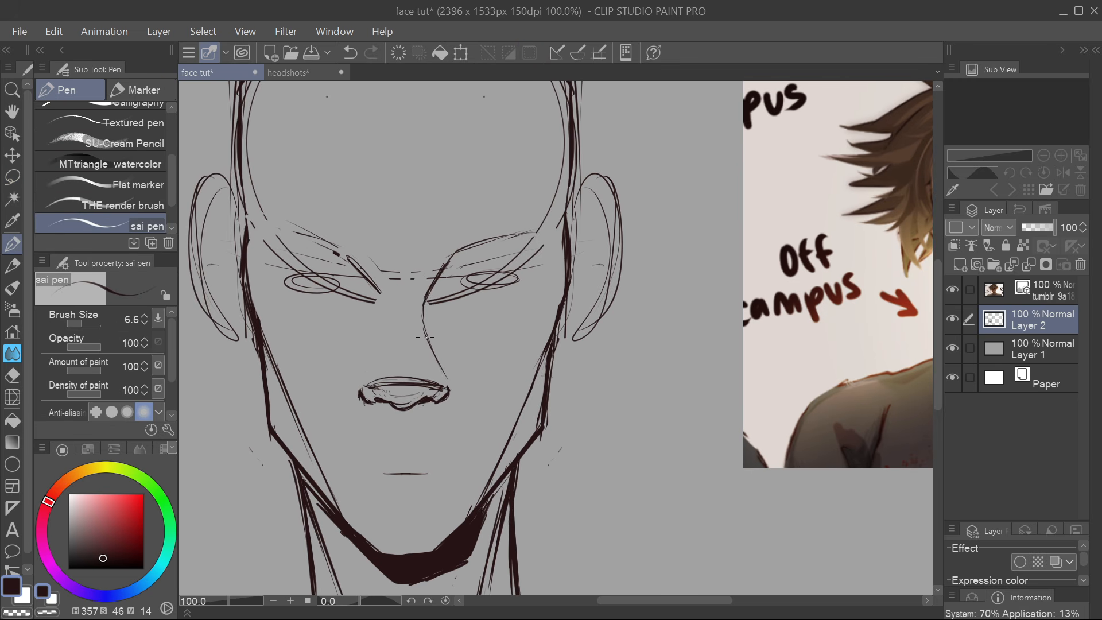
drag(376, 285, 365, 373)
drag(380, 290, 366, 380)
Erase the right bridge contour and redraw it as a light curved plane
key(e)
mouse_move(424, 295)
mouse_down()
mouse_move(444, 367)
mouse_move(429, 344)
mouse_move(441, 367)
mouse_move(439, 355)
mouse_up()
key(p)
drag(514, 430, 536, 406)
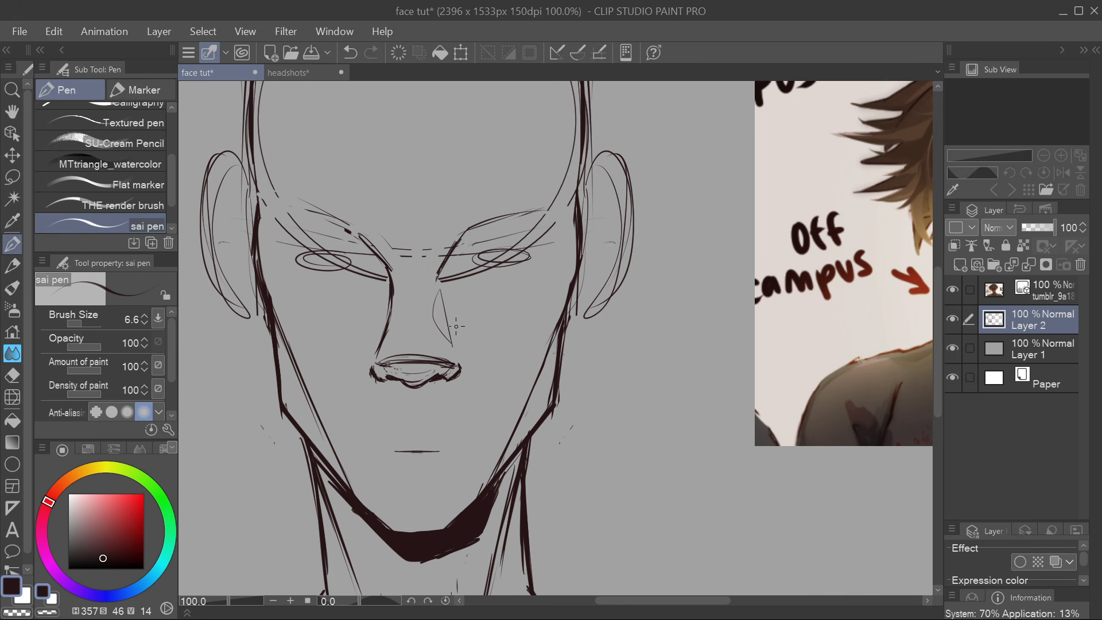
Thicken the left bridge contour and trim it into a sharper, angular pinch
drag(393, 290, 386, 335)
key(e)
mouse_move(398, 297)
mouse_down()
mouse_move(389, 324)
mouse_move(388, 311)
mouse_move(434, 316)
mouse_up()
key(p)
key(e)
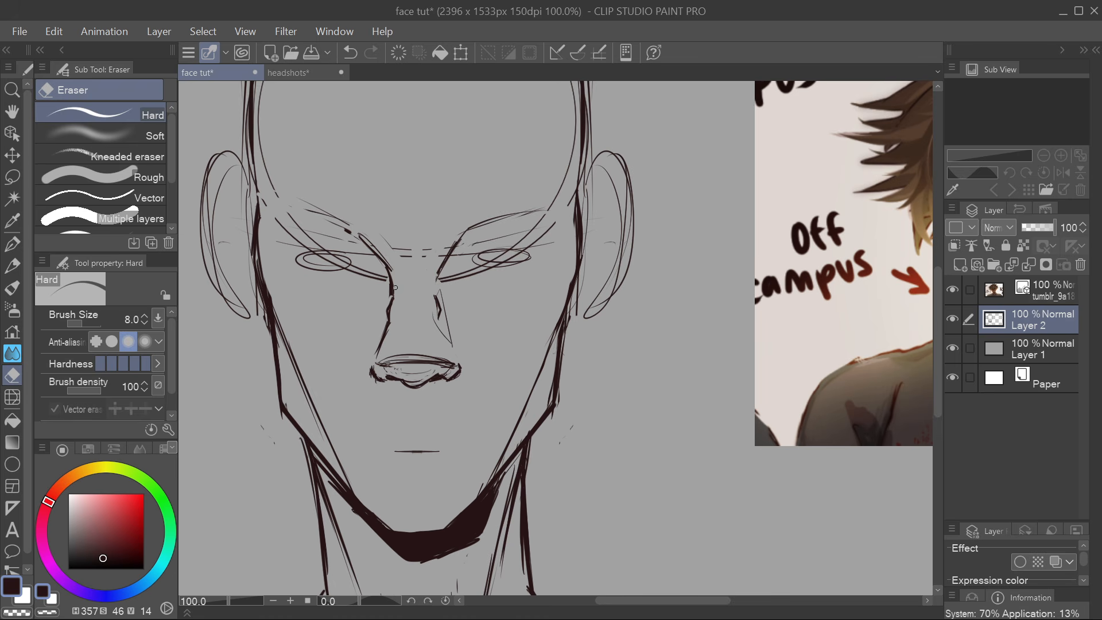
drag(388, 278, 383, 349)
key(p)
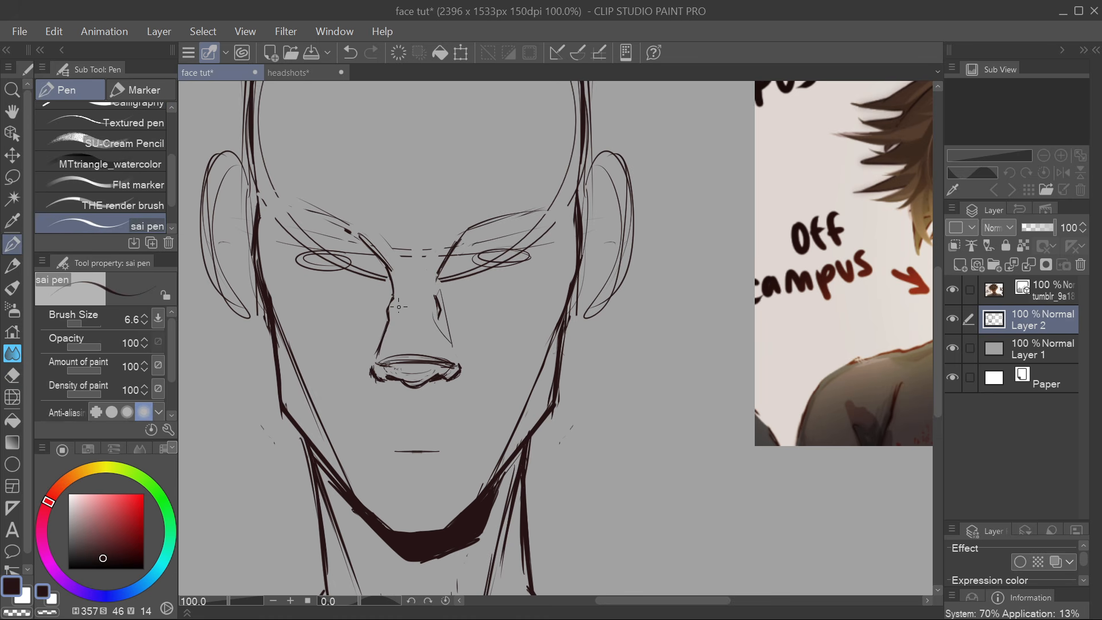
Restate the right side of the nose bridge and erase the excess lines around its pinch
mouse_move(395, 294)
mouse_down()
mouse_move(388, 306)
mouse_move(440, 317)
mouse_move(452, 346)
mouse_up()
key(e)
key(p)
key(e)
drag(443, 300, 462, 361)
key(p)
Add short hatch marks across the middle of the nose bridge and reinforce the contours beside them
drag(550, 378, 590, 373)
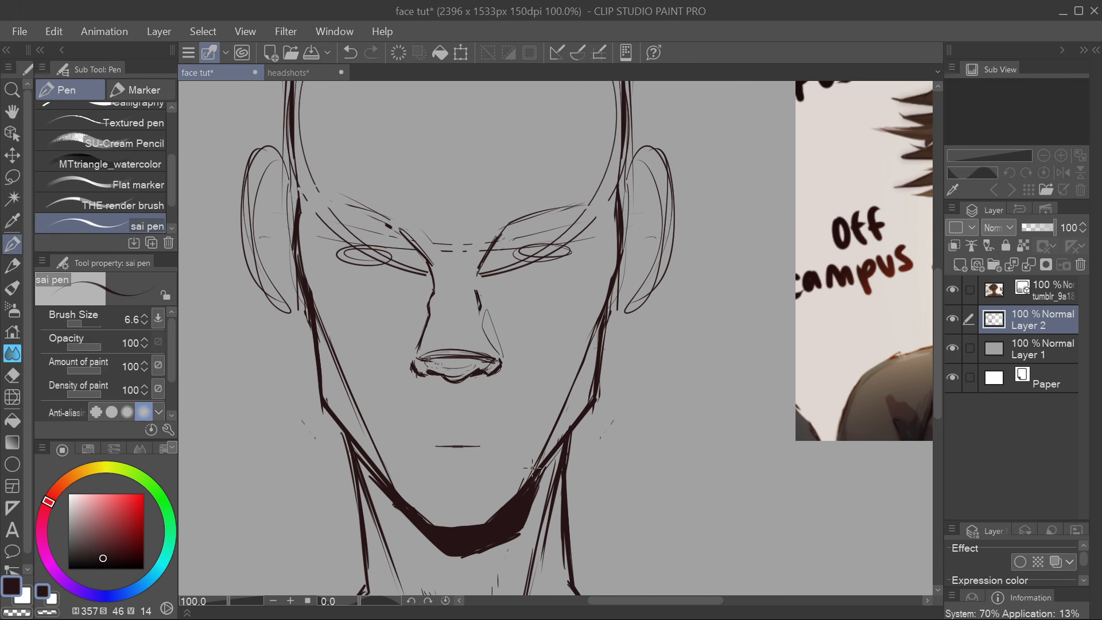
drag(433, 318, 464, 317)
drag(465, 313, 474, 316)
drag(543, 366, 536, 397)
mouse_move(469, 299)
mouse_down()
mouse_move(464, 311)
mouse_move(430, 313)
mouse_up()
drag(429, 307, 429, 318)
mouse_move(566, 360)
mouse_down()
mouse_move(570, 335)
mouse_move(542, 334)
mouse_move(551, 347)
mouse_up()
Erase the slanted line joining the right brow to the nose bridge
key(e)
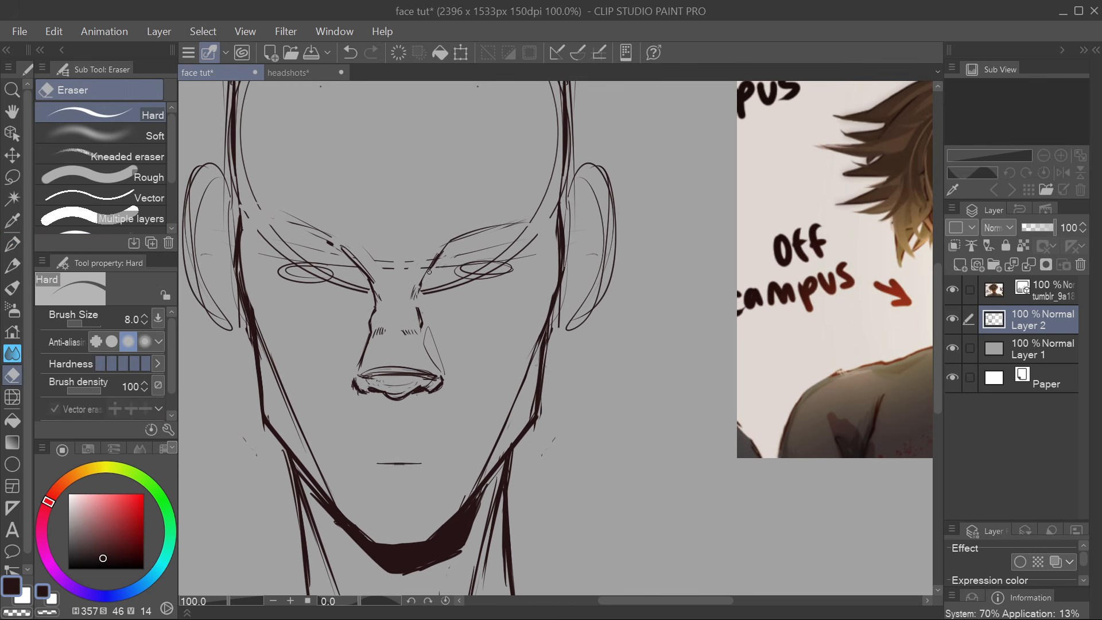
mouse_move(429, 271)
mouse_down()
mouse_move(419, 287)
mouse_move(426, 275)
mouse_up()
mouse_move(499, 322)
mouse_down()
mouse_move(504, 376)
mouse_move(577, 366)
mouse_up()
key(m)
key(p)
drag(502, 416, 510, 386)
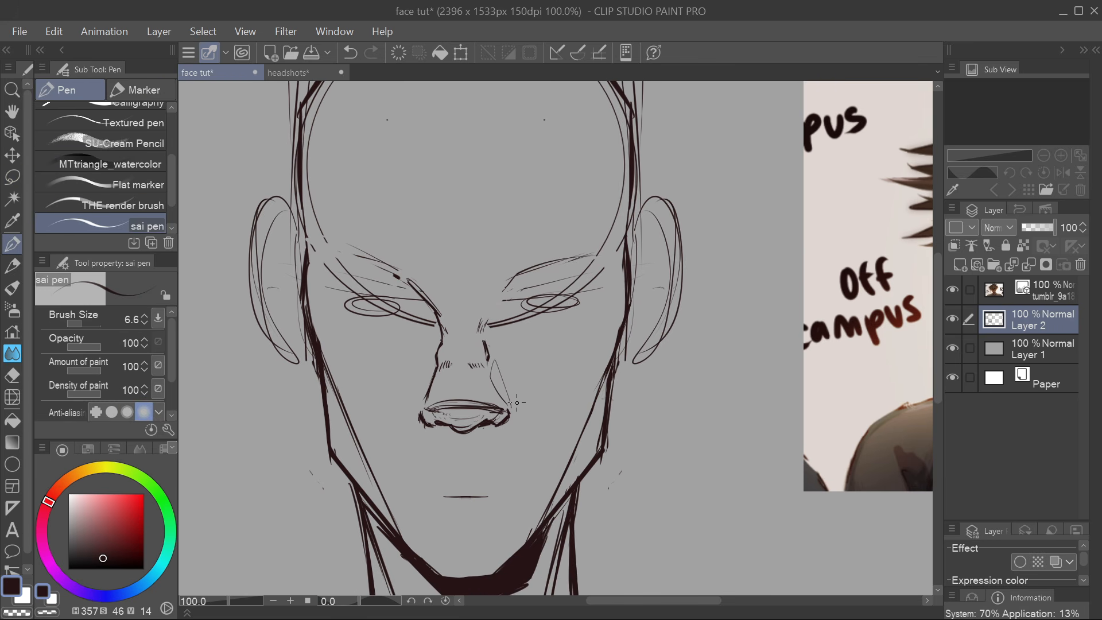
In the headshots document, trace the mouth line of the dark-haired head with white pen strokes
click(330, 73)
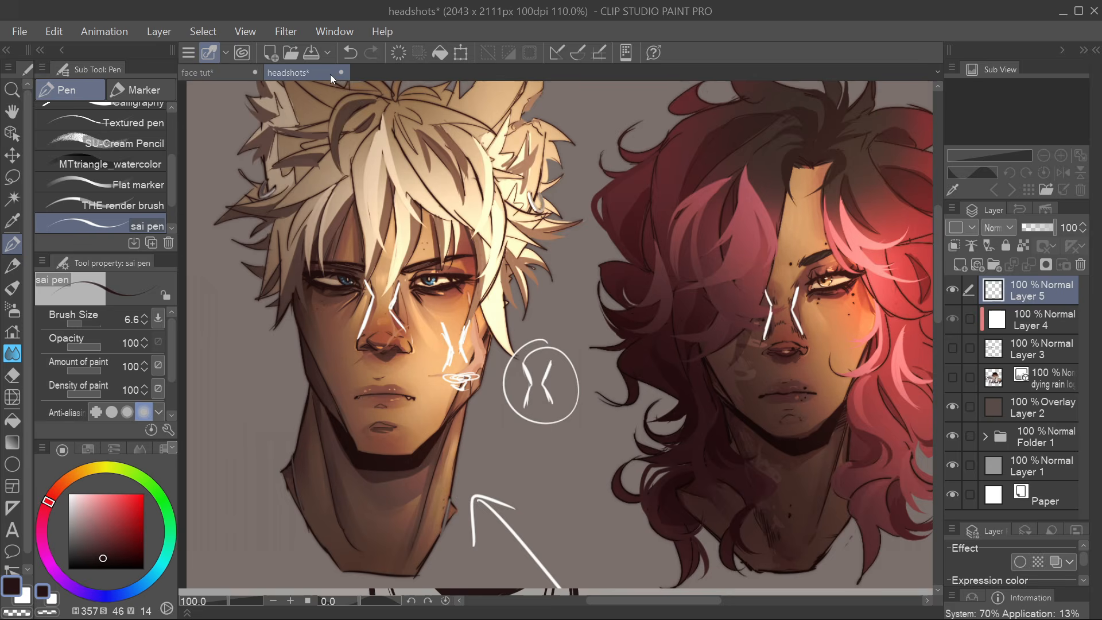
scroll(645, 459, down, 2)
drag(642, 474, 480, 482)
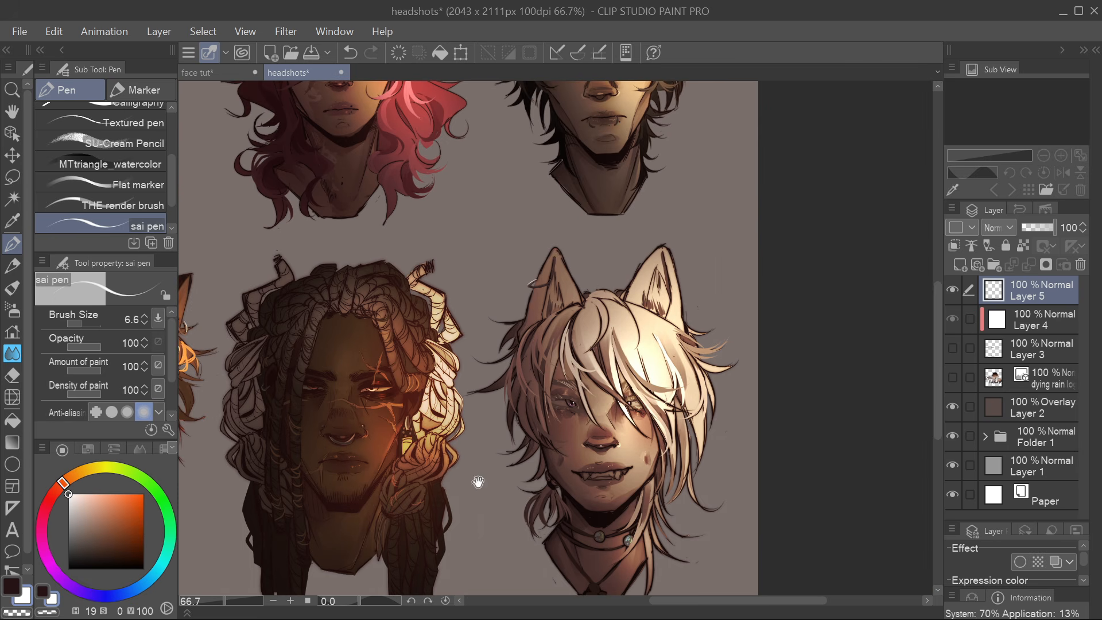
drag(637, 225, 596, 390)
scroll(632, 290, up, 3)
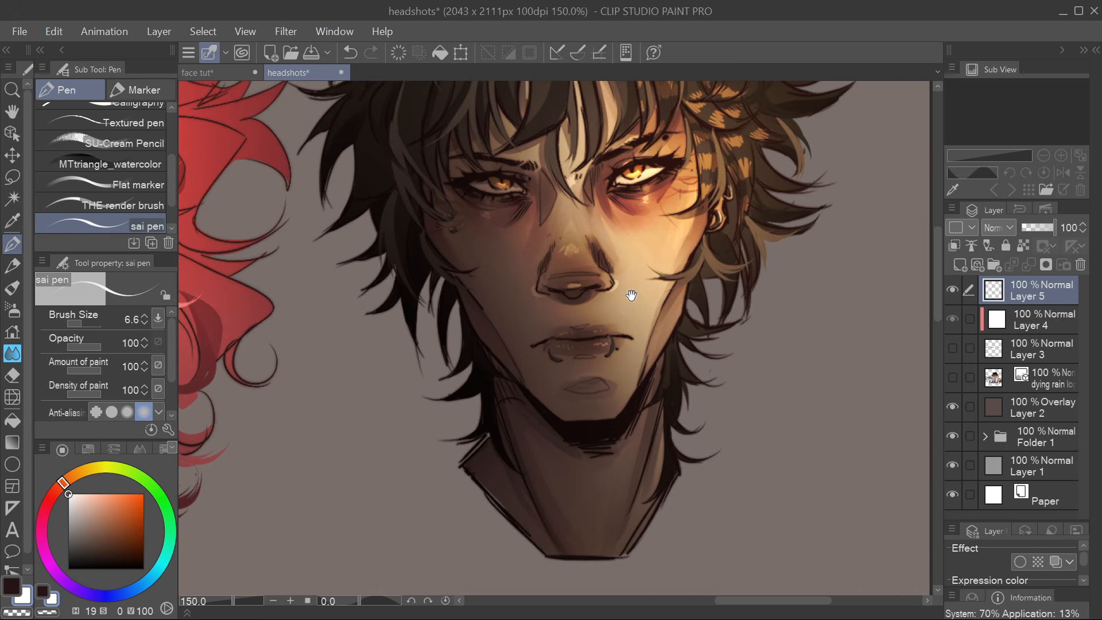
mouse_move(573, 340)
mouse_down()
mouse_move(621, 336)
mouse_move(552, 339)
mouse_move(629, 334)
mouse_up()
drag(535, 339, 551, 338)
click(350, 53)
click(350, 53)
drag(622, 336, 632, 337)
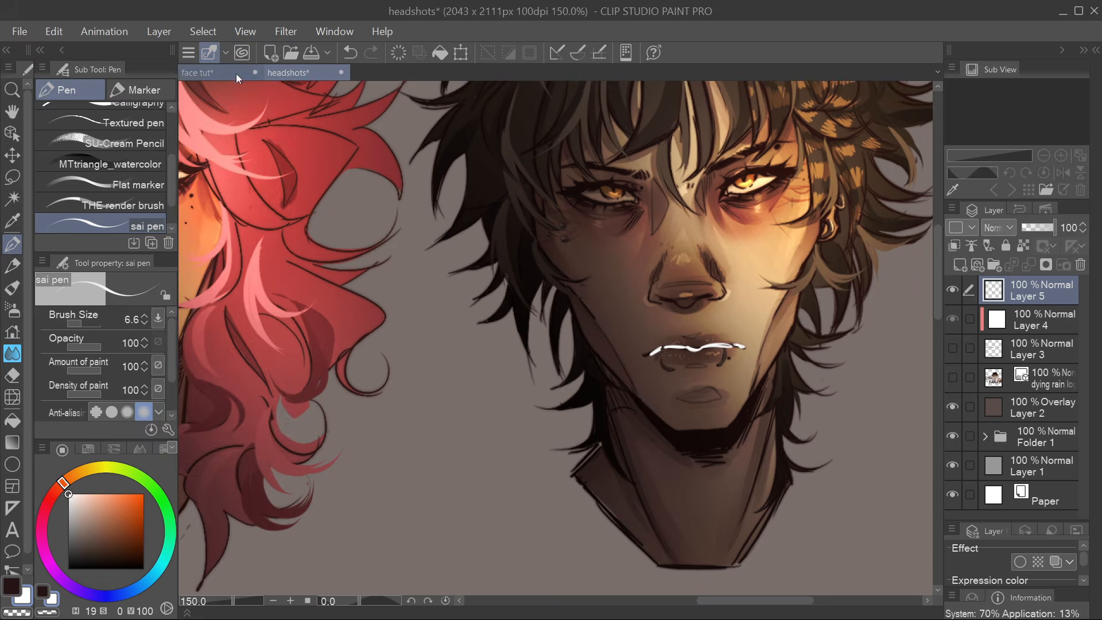
Return to the face tut document and set the sai pen to the dark colour at brush size 4.0
click(197, 72)
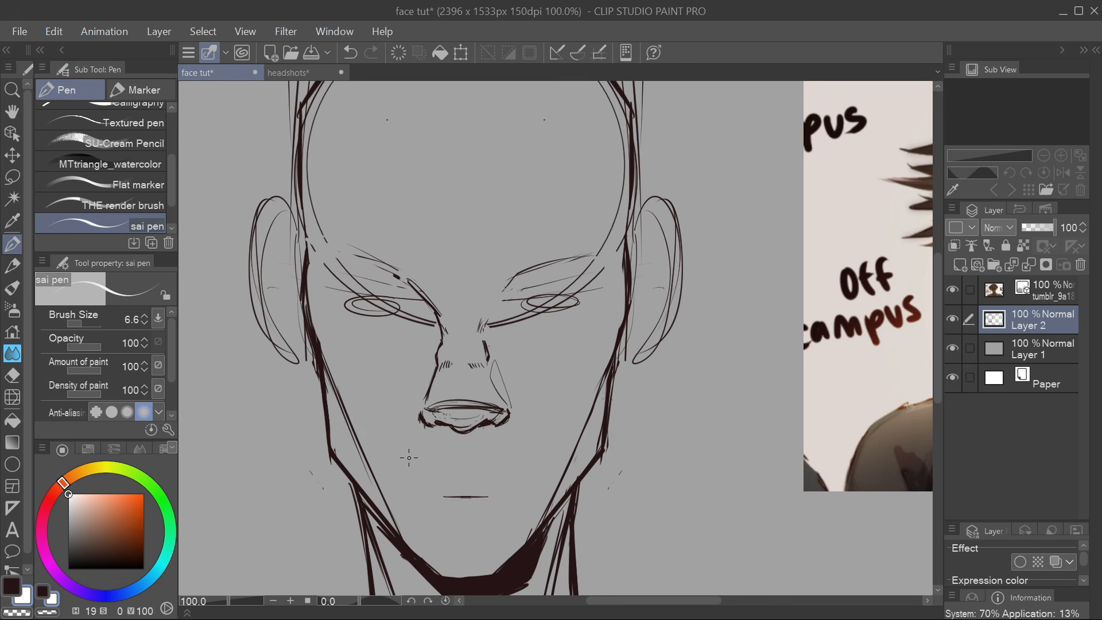
click(43, 585)
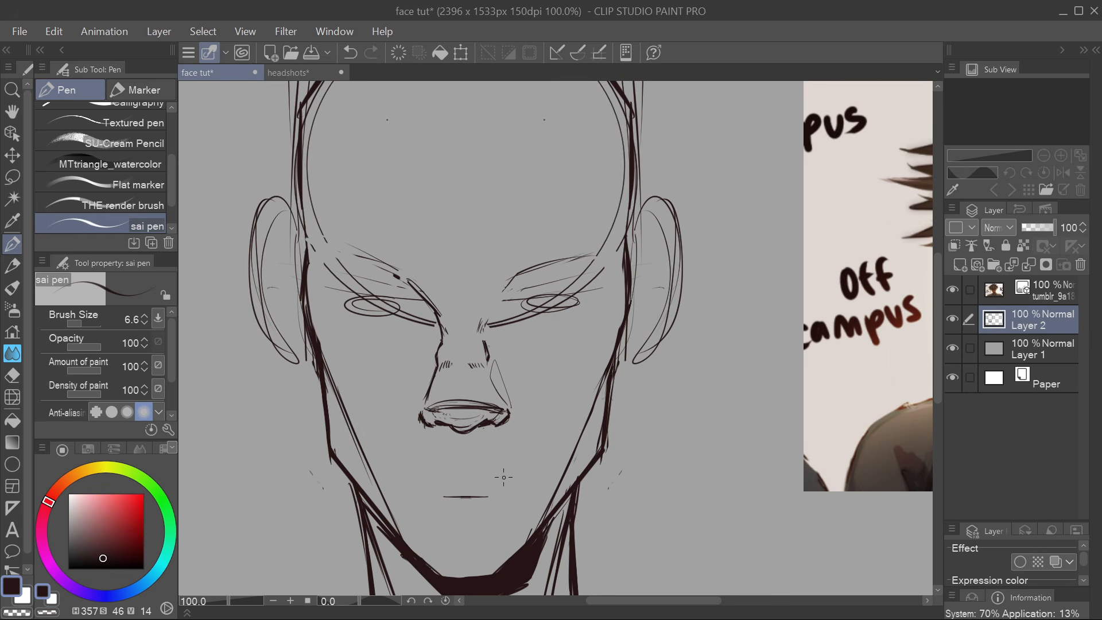
scroll(503, 477, up, 3)
drag(505, 459, 526, 339)
key(bracketleft)
key(bracketleft)
key(bracketleft)
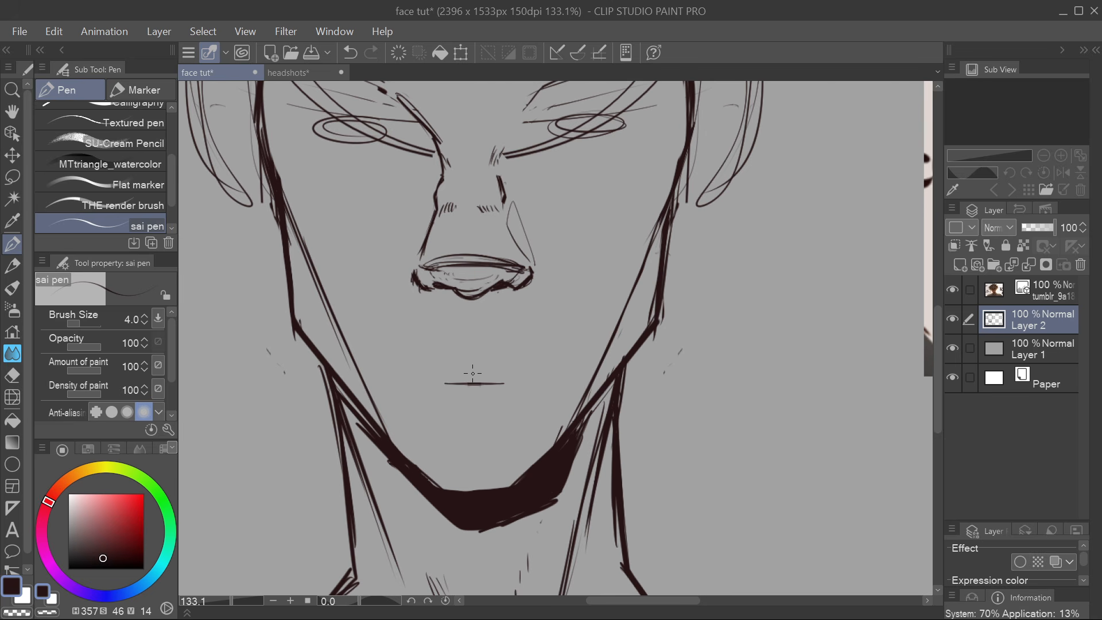
Shape a small dip at the middle of the mouth line, carving its upper edge with the eraser
scroll(473, 373, down, 5)
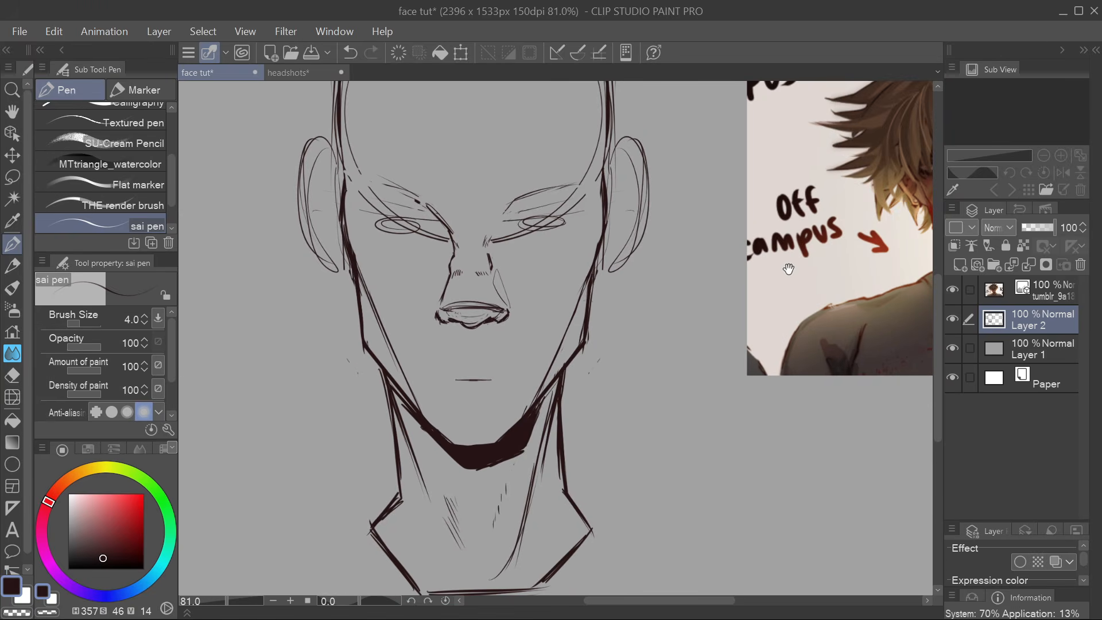
mouse_move(789, 268)
mouse_down()
mouse_move(287, 400)
mouse_move(794, 329)
mouse_up()
drag(430, 439, 506, 376)
scroll(504, 370, up, 9)
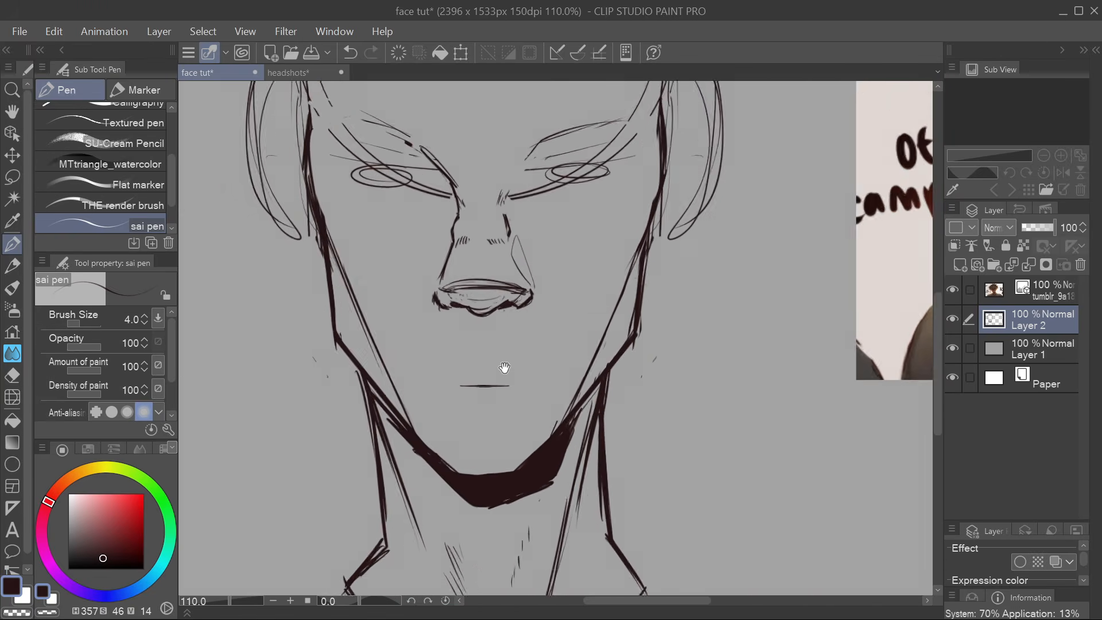
scroll(499, 403, up, 1)
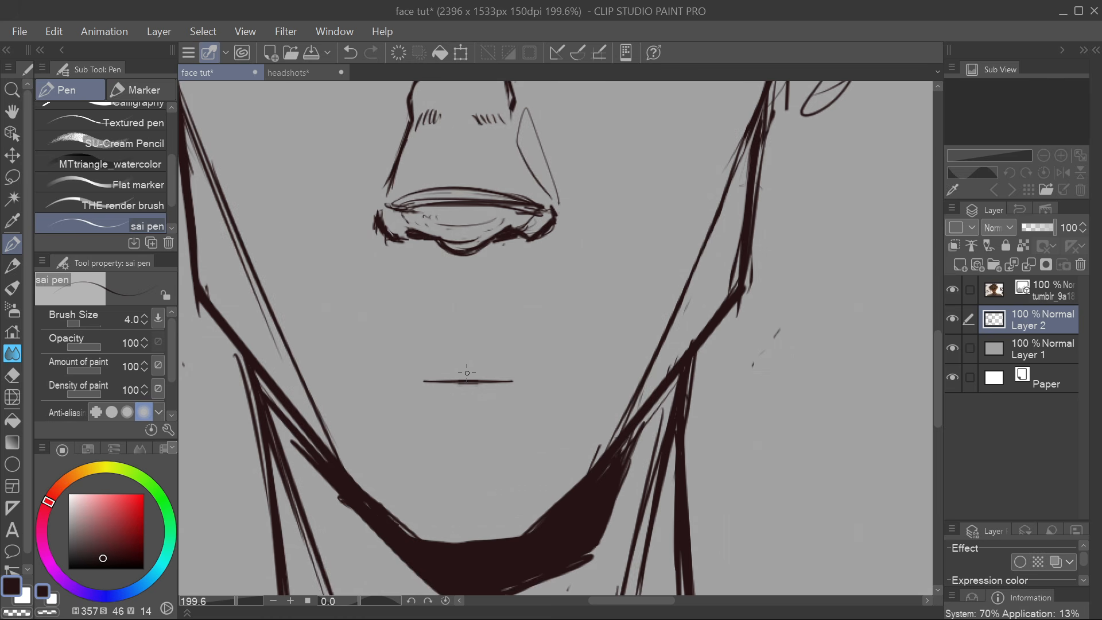
drag(467, 385, 480, 383)
key(e)
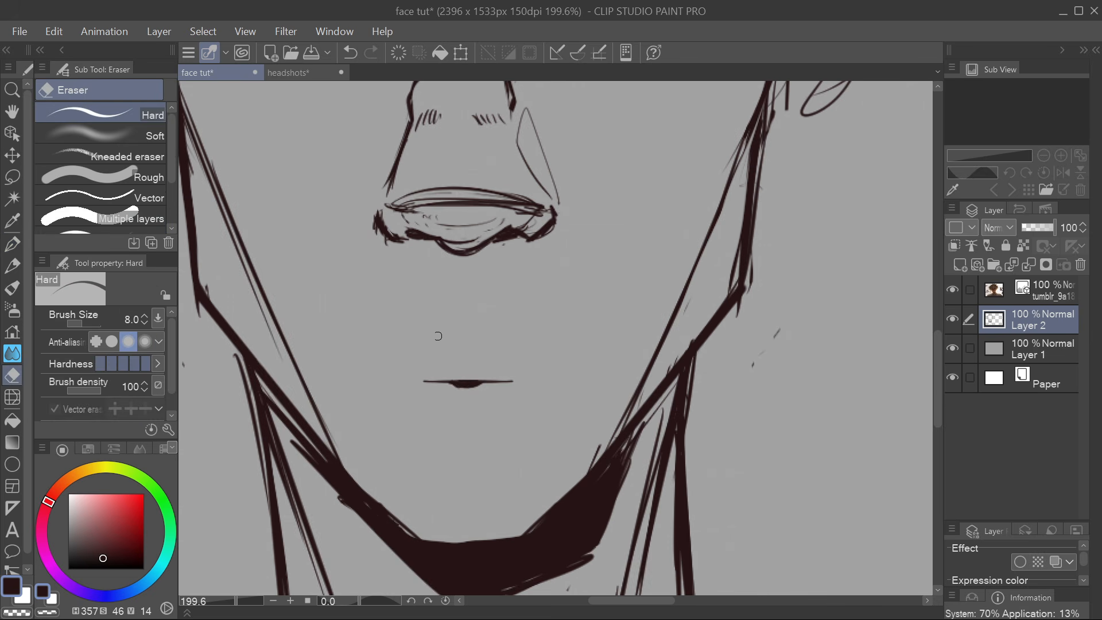
drag(86, 319, 81, 325)
mouse_move(456, 380)
mouse_down()
mouse_move(479, 382)
mouse_move(468, 383)
mouse_up()
key(p)
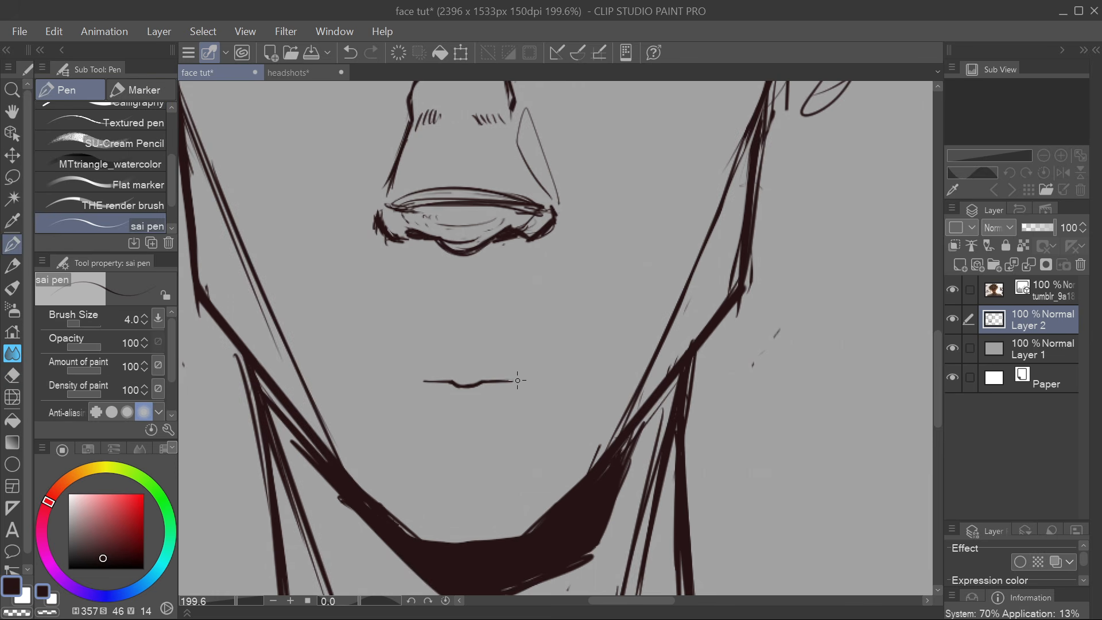
Extend the mouth line outward on both sides with slightly wavy strokes, widening it beyond the nose
drag(476, 381, 545, 382)
drag(397, 383, 424, 378)
mouse_move(513, 382)
mouse_down()
mouse_move(585, 373)
mouse_move(561, 376)
mouse_up()
drag(416, 378, 360, 388)
drag(567, 377, 555, 378)
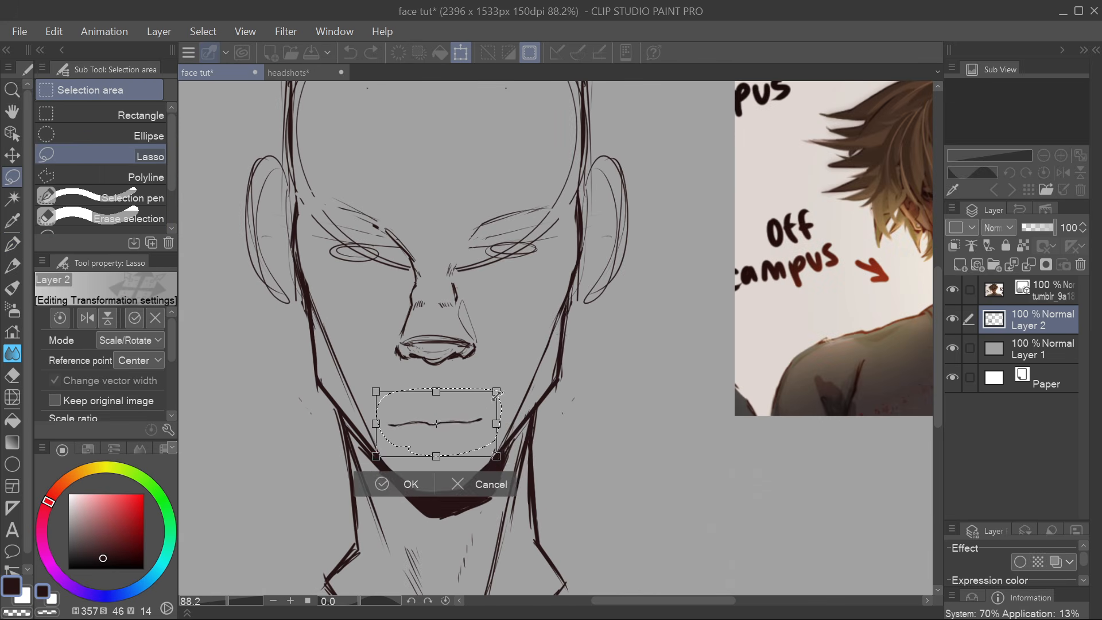
Nudge the lassoed mouth line slightly up and to the right to centre it under the nose, and deselect it
drag(476, 437, 474, 425)
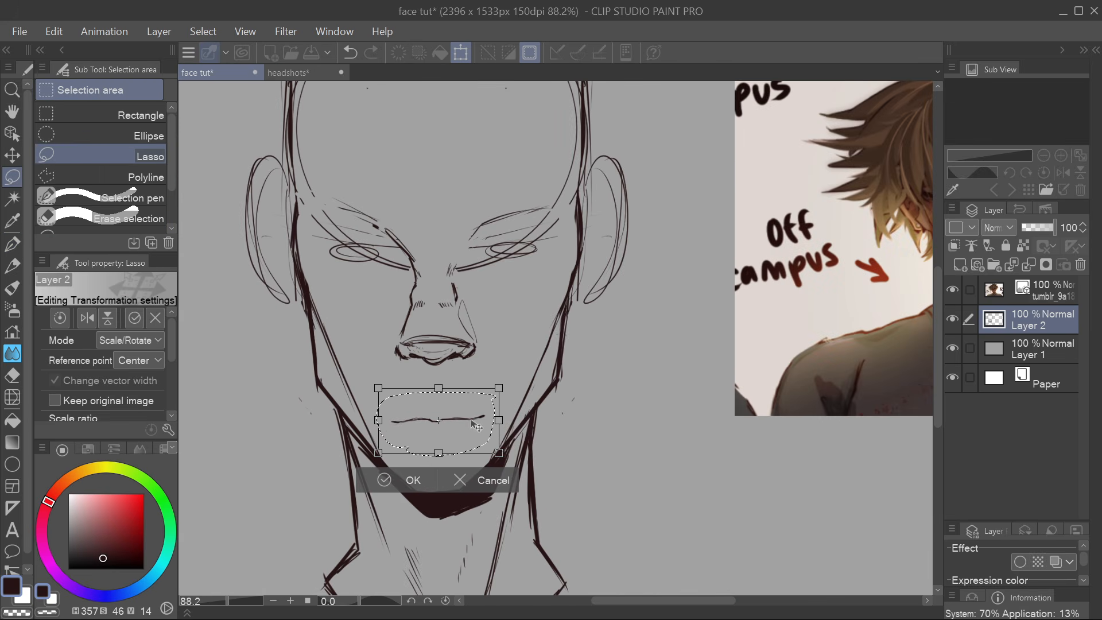
click(410, 480)
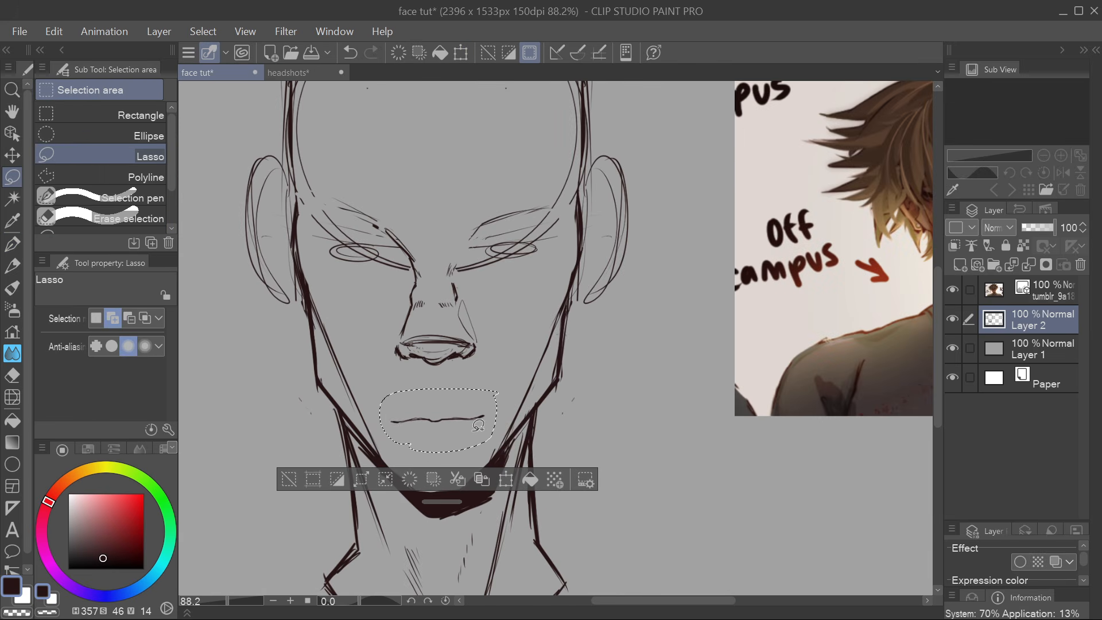
key(ctrl+d)
Refine the mouth line by trimming it with the eraser and darkening its corners
drag(478, 425, 495, 434)
key(e)
mouse_move(408, 431)
mouse_down()
mouse_move(491, 416)
mouse_move(500, 423)
mouse_move(447, 430)
mouse_move(505, 425)
mouse_up()
key(p)
drag(653, 426, 639, 423)
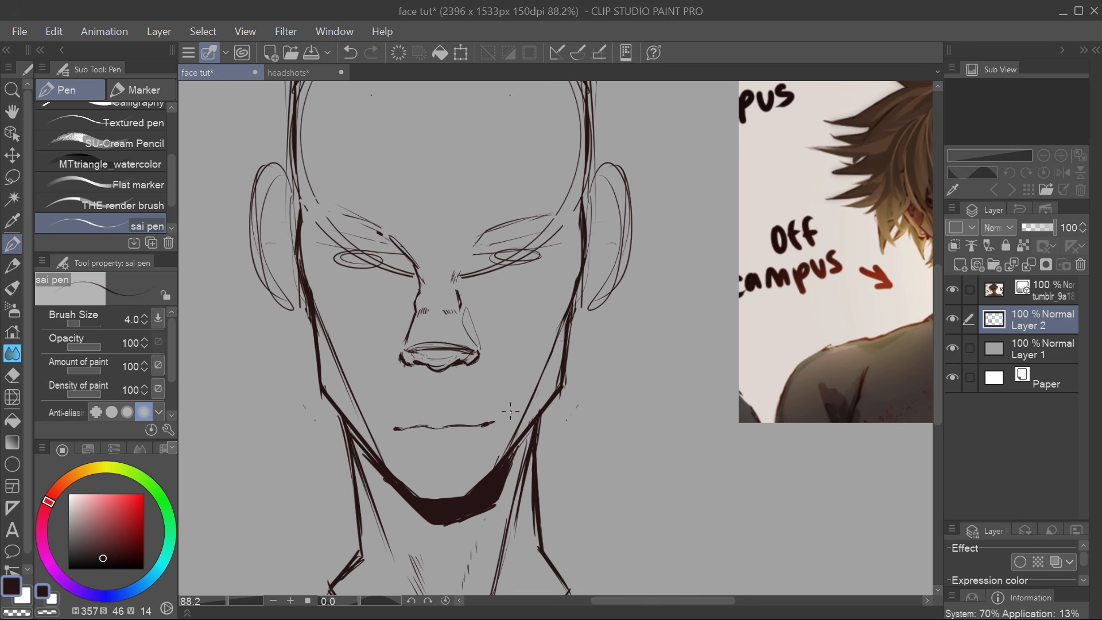
Add light marks above the mouth, below the lower lip and on the cheek beside the right mouth corner
mouse_move(512, 401)
mouse_down()
mouse_move(511, 411)
mouse_move(557, 353)
mouse_up()
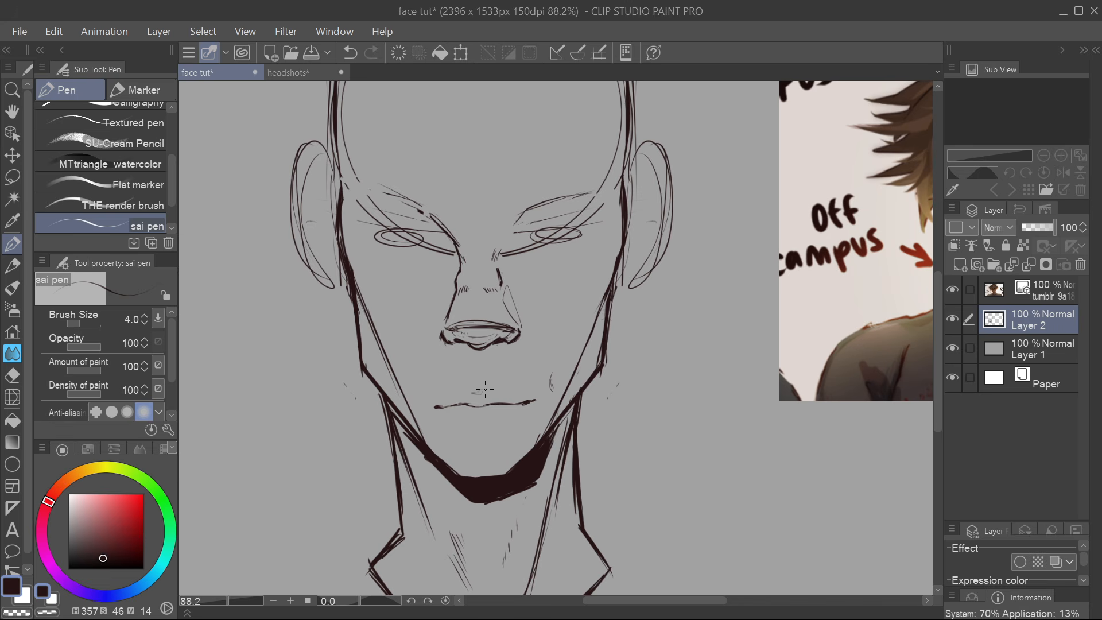
drag(476, 429, 487, 428)
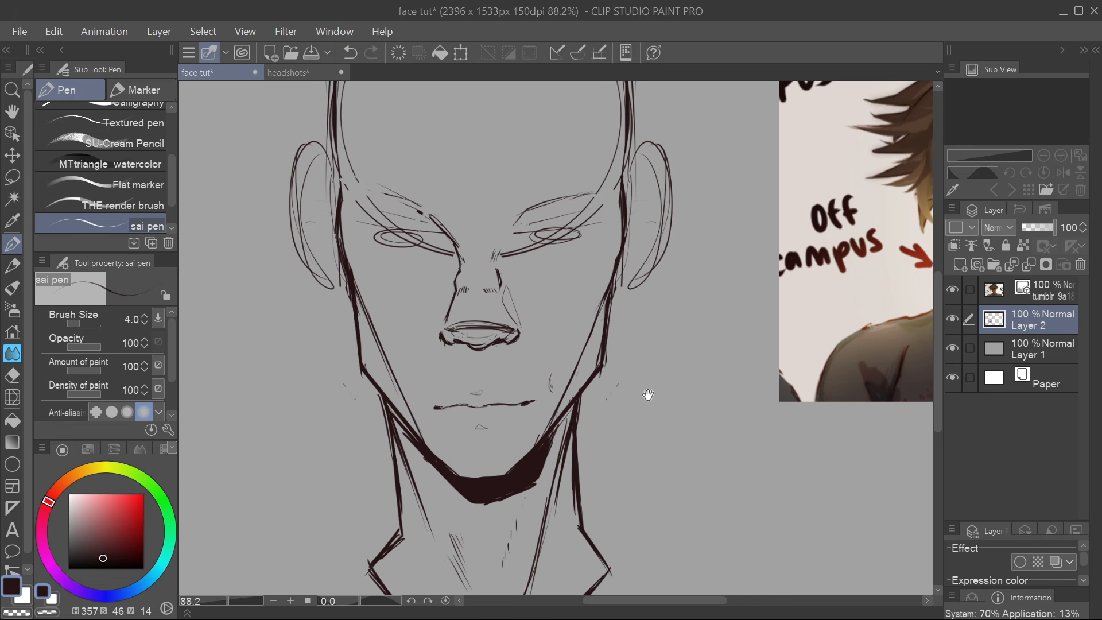
mouse_move(635, 418)
mouse_down()
mouse_move(642, 397)
mouse_move(547, 402)
mouse_move(610, 395)
mouse_up()
Add a small pointed fang near the right end of the mouth and thicken the left mouth corner
scroll(642, 396, up, 2)
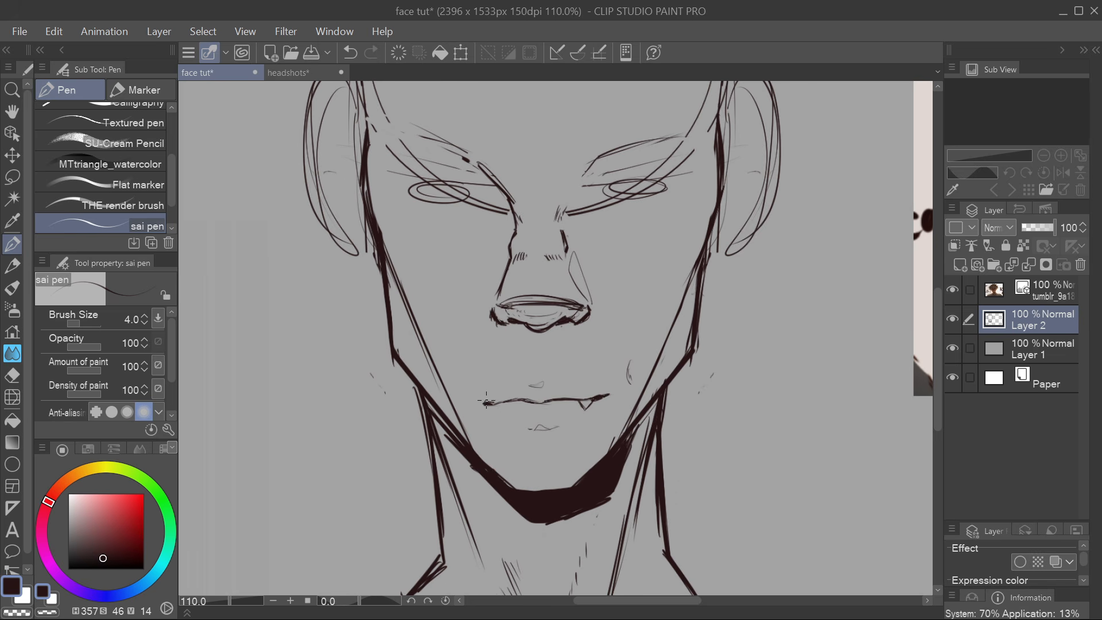
mouse_move(491, 402)
mouse_down()
mouse_move(479, 403)
mouse_move(521, 402)
mouse_up()
drag(595, 473, 622, 455)
scroll(622, 456, down, 3)
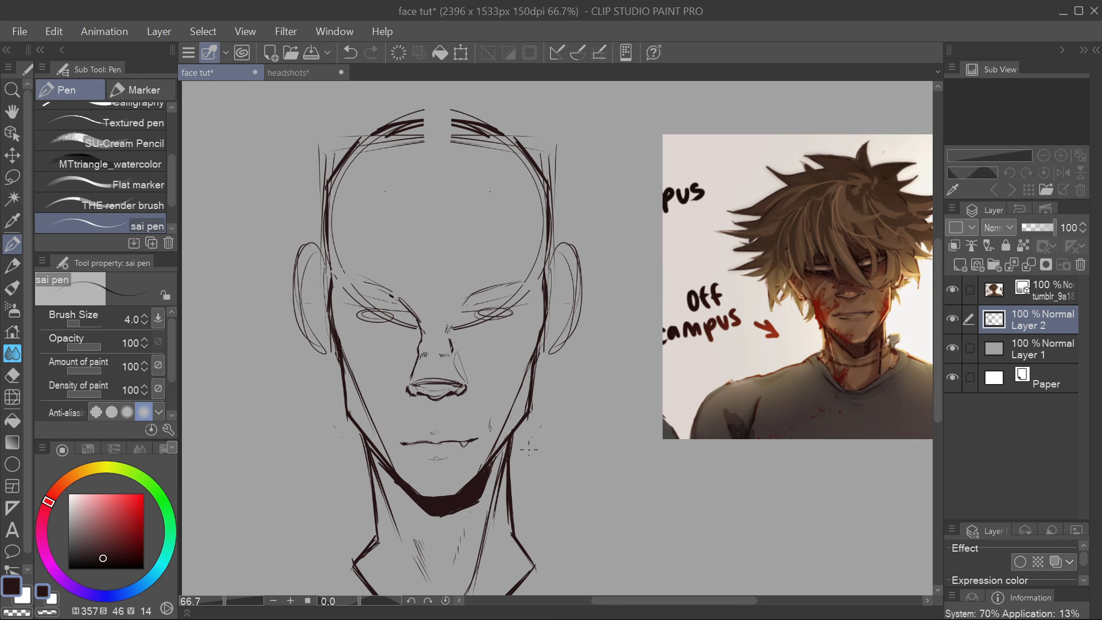
drag(528, 315, 507, 358)
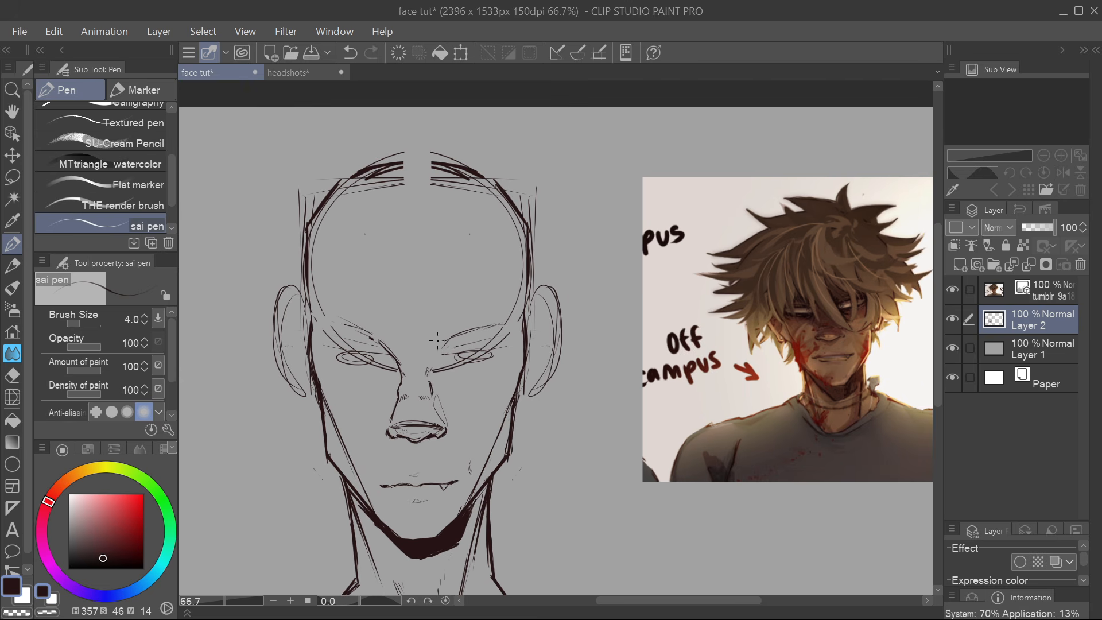
Examine the faces in the top row of the headshots document
click(288, 73)
drag(612, 387, 624, 390)
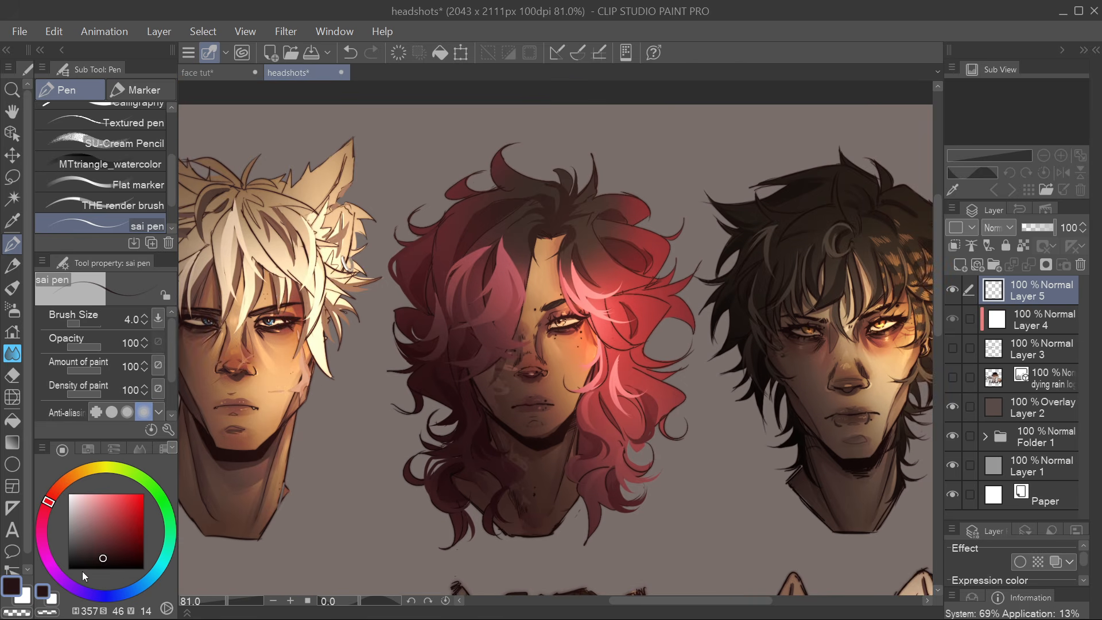
click(49, 604)
drag(839, 329, 694, 313)
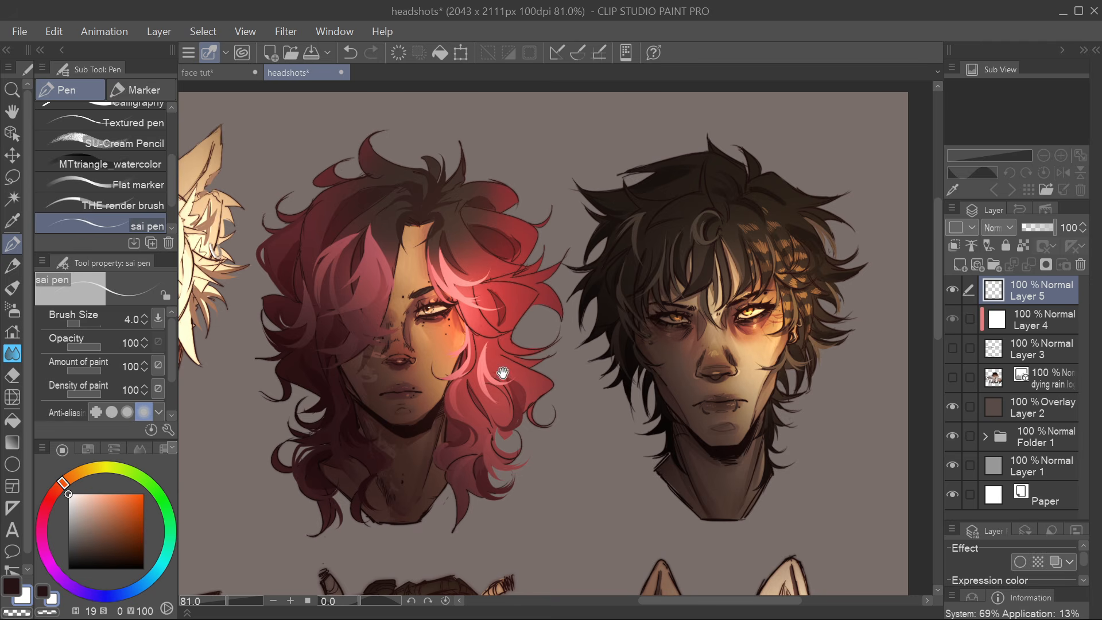
drag(504, 376, 802, 376)
drag(634, 357, 488, 362)
drag(750, 351, 570, 352)
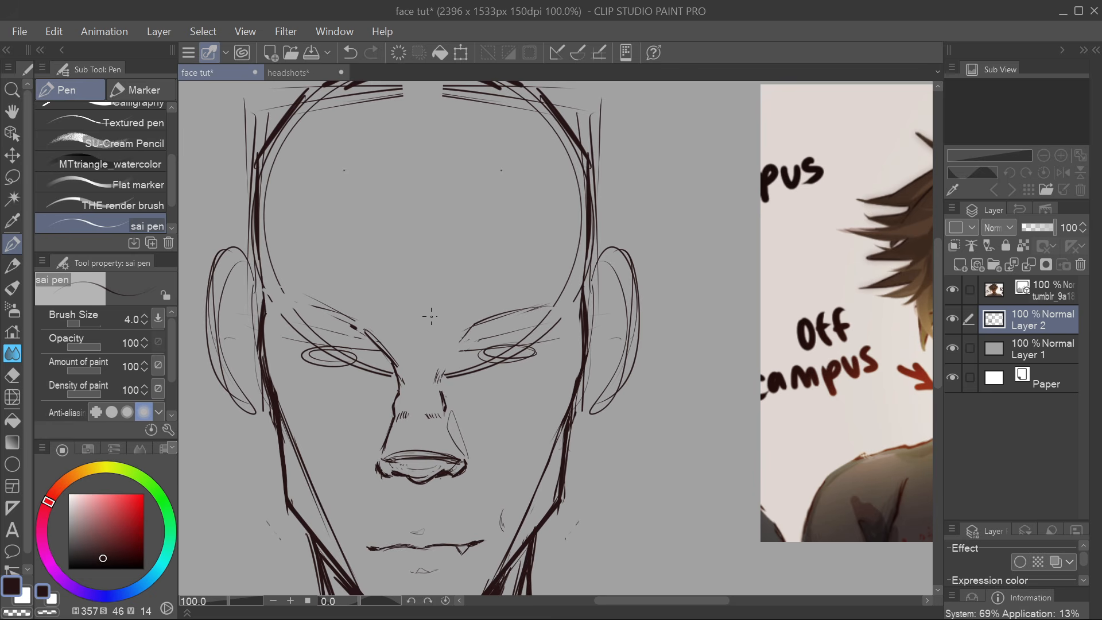
In the face tut drawing, draw dark lower-lid curves along the bottom of both eye guide ellipses
drag(534, 323, 567, 322)
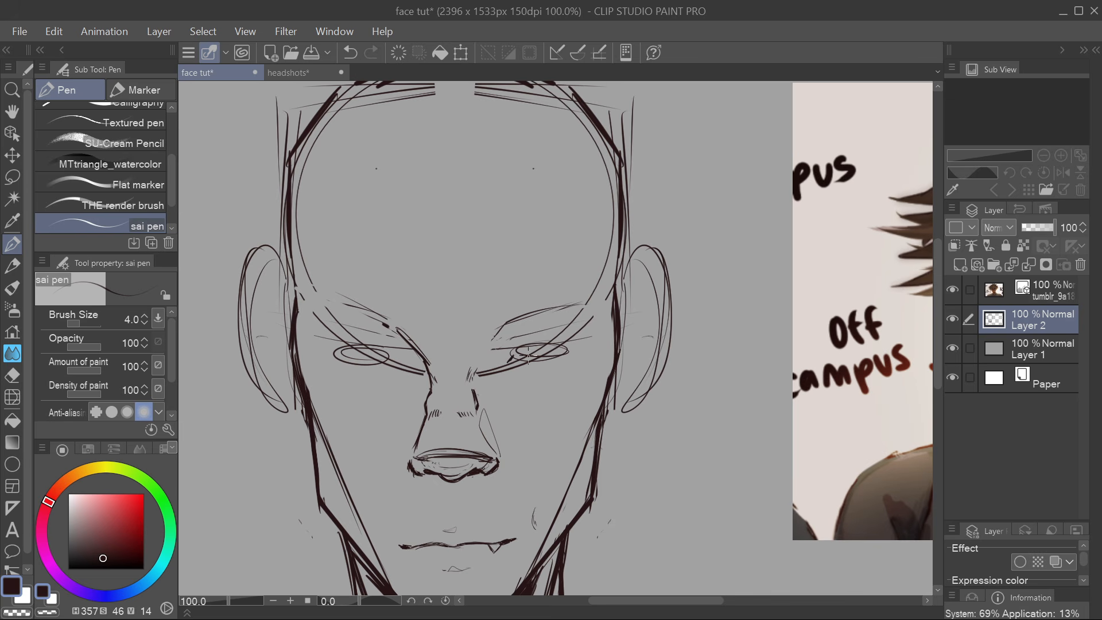
mouse_move(513, 360)
mouse_down()
mouse_move(557, 361)
mouse_move(536, 362)
mouse_move(574, 347)
mouse_move(527, 361)
mouse_move(540, 360)
mouse_up()
mouse_move(541, 358)
mouse_down()
mouse_move(576, 349)
mouse_move(501, 362)
mouse_up()
mouse_move(398, 354)
mouse_down()
mouse_move(338, 346)
mouse_move(389, 359)
mouse_up()
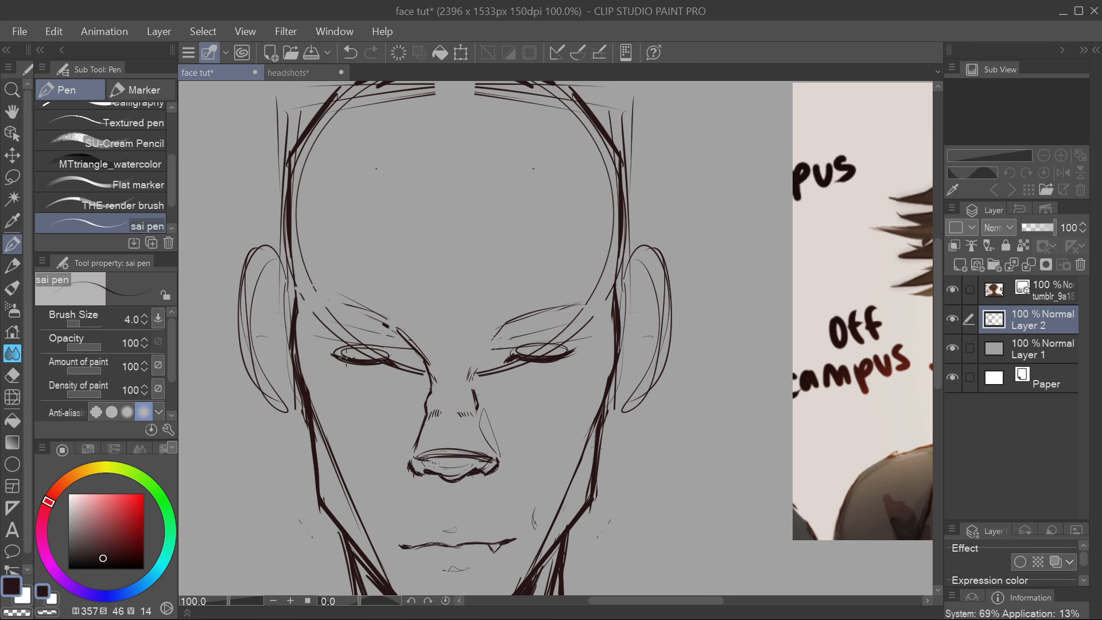
Erase the guide ellipse and construction lines around the right eye, keeping its lower-lid curve and the brow line
scroll(582, 347, down, 2)
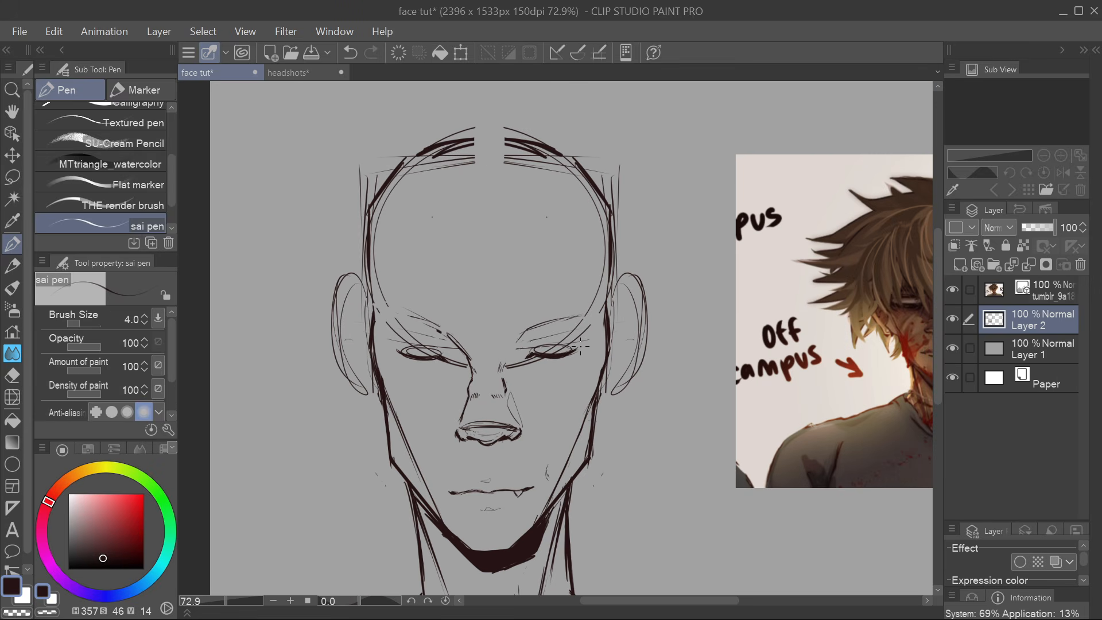
key(e)
drag(80, 323, 88, 322)
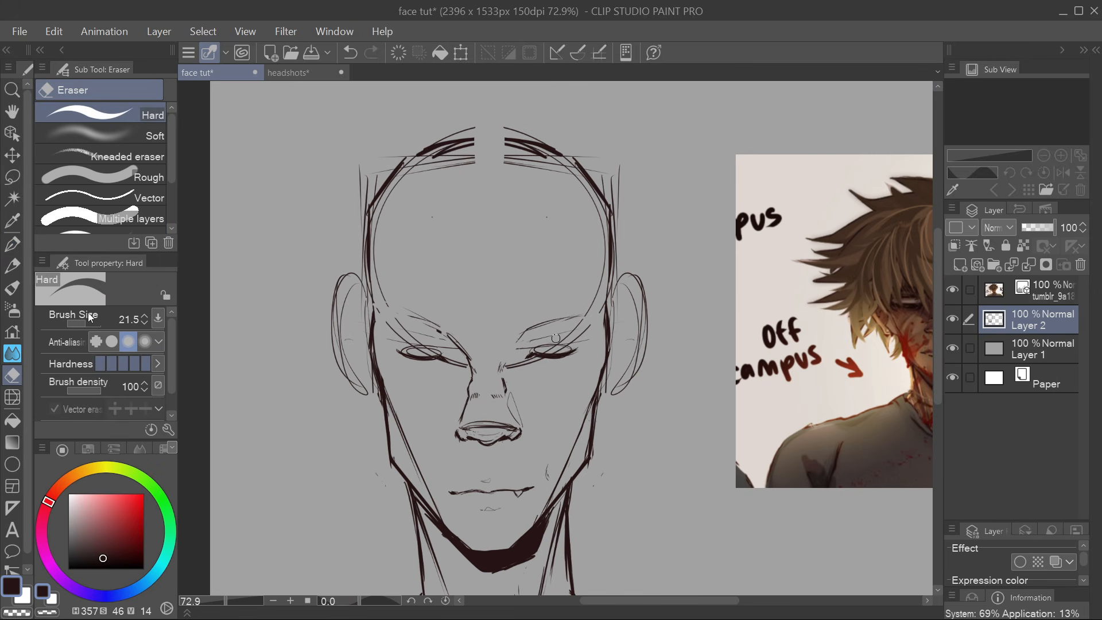
drag(531, 347, 568, 345)
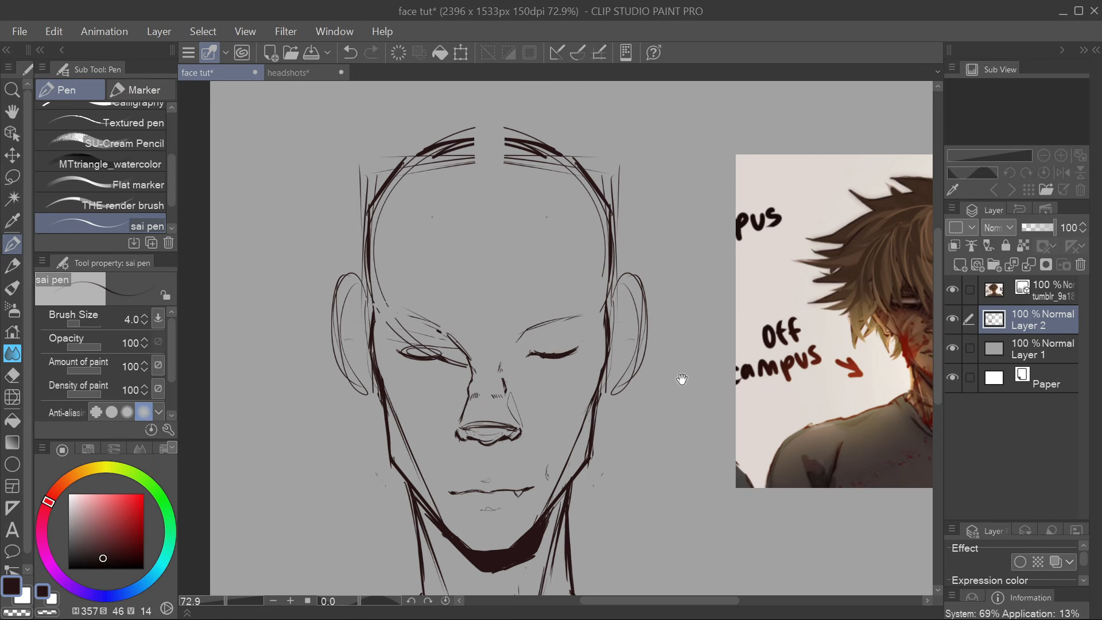
drag(681, 379, 594, 356)
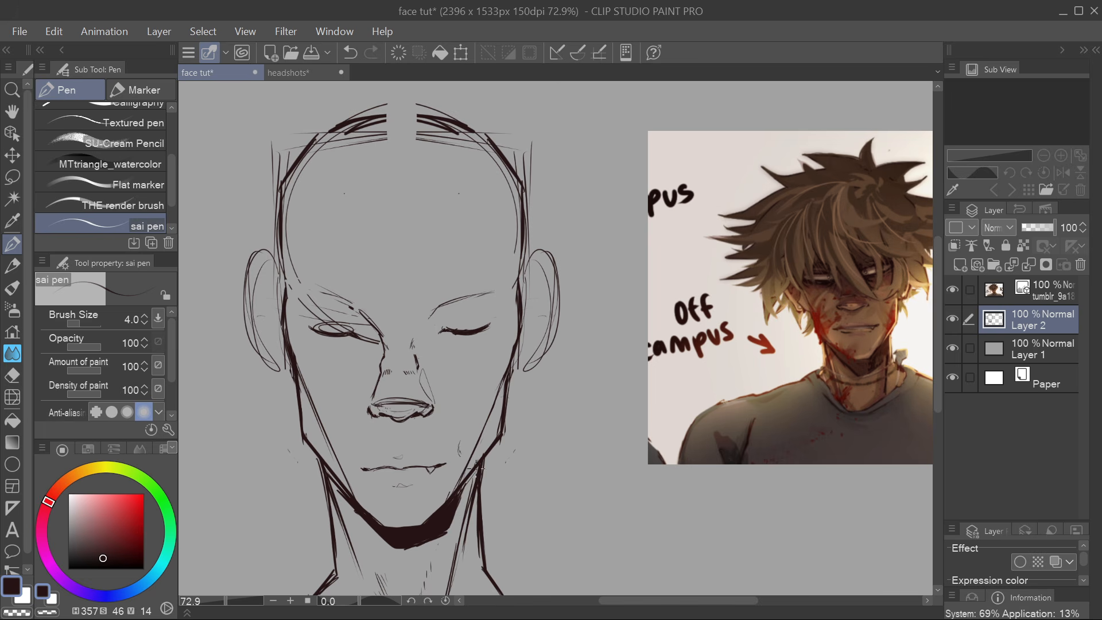
Redraw the inner corner of the right eye and reinforce its lower lid toward the outer corner
drag(465, 418, 501, 405)
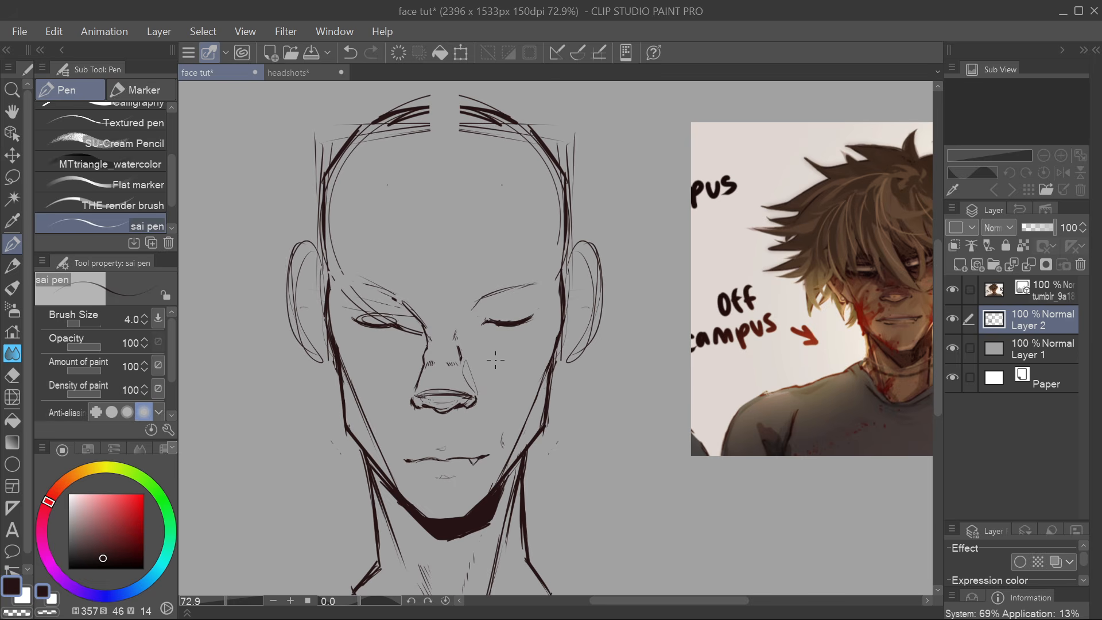
key(ctrl+alt+0)
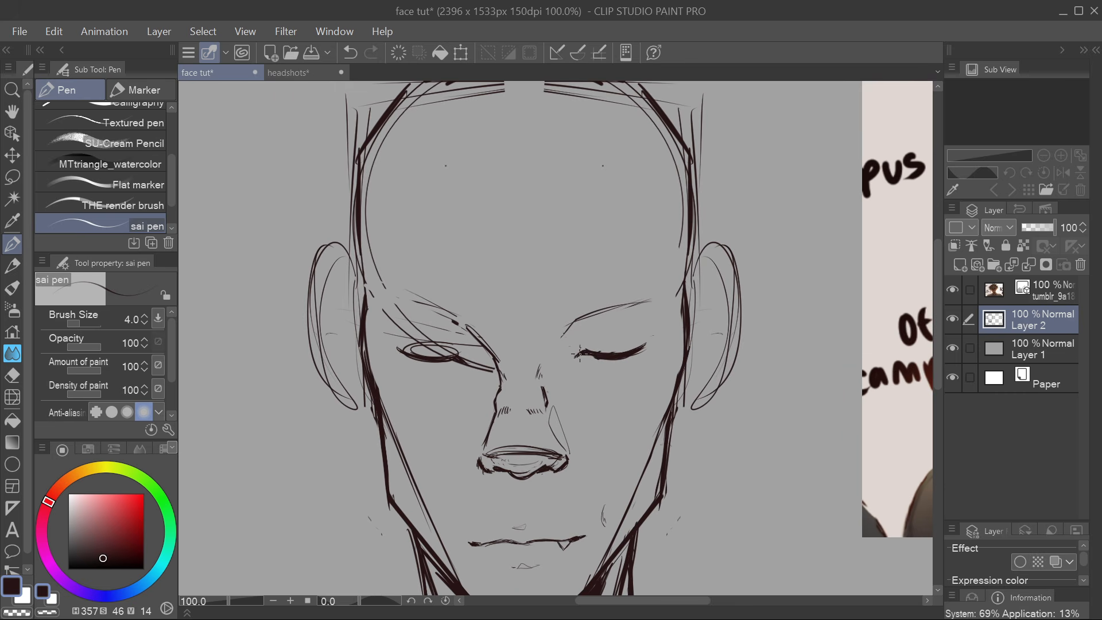
key(ctrl+z)
drag(585, 350, 577, 357)
drag(607, 352, 650, 345)
drag(579, 345, 650, 340)
key(ctrl+z)
drag(581, 343, 655, 342)
drag(592, 326, 631, 343)
click(348, 51)
click(348, 52)
click(348, 52)
click(348, 51)
mouse_move(580, 344)
mouse_down()
mouse_move(657, 337)
mouse_move(580, 342)
mouse_move(589, 328)
mouse_move(647, 329)
mouse_up()
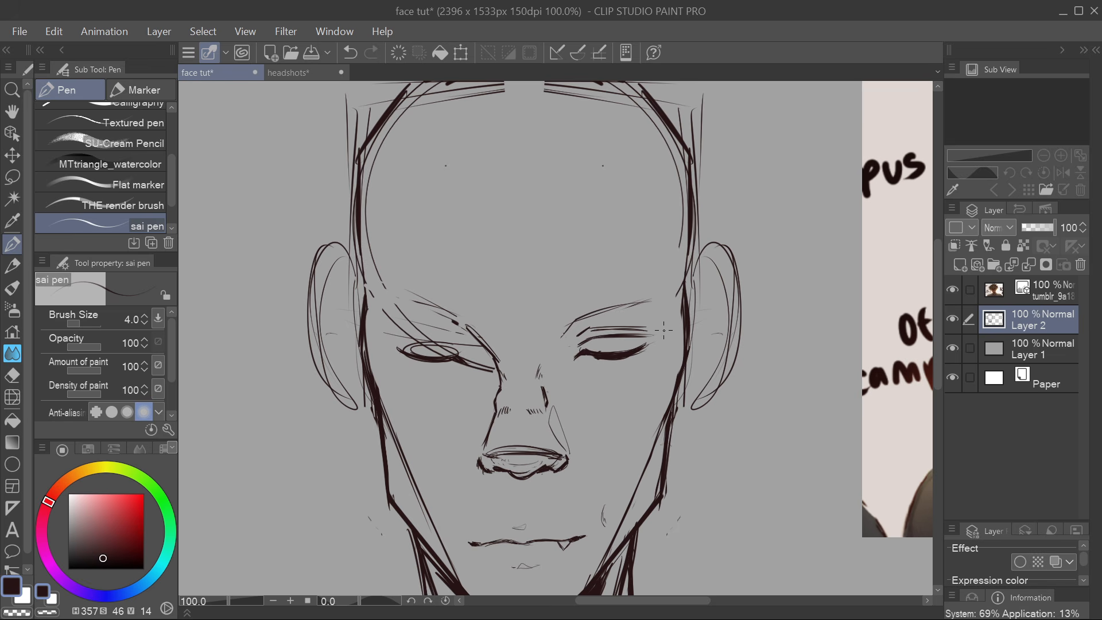
key(ctrl+z)
key(ctrl+z)
key(ctrl+z)
Draw the right eye's upper lid from the inner corner across and join it to the lower lid at the outer corner
drag(579, 343, 580, 351)
mouse_move(595, 340)
mouse_down()
mouse_move(580, 351)
mouse_move(610, 336)
mouse_up()
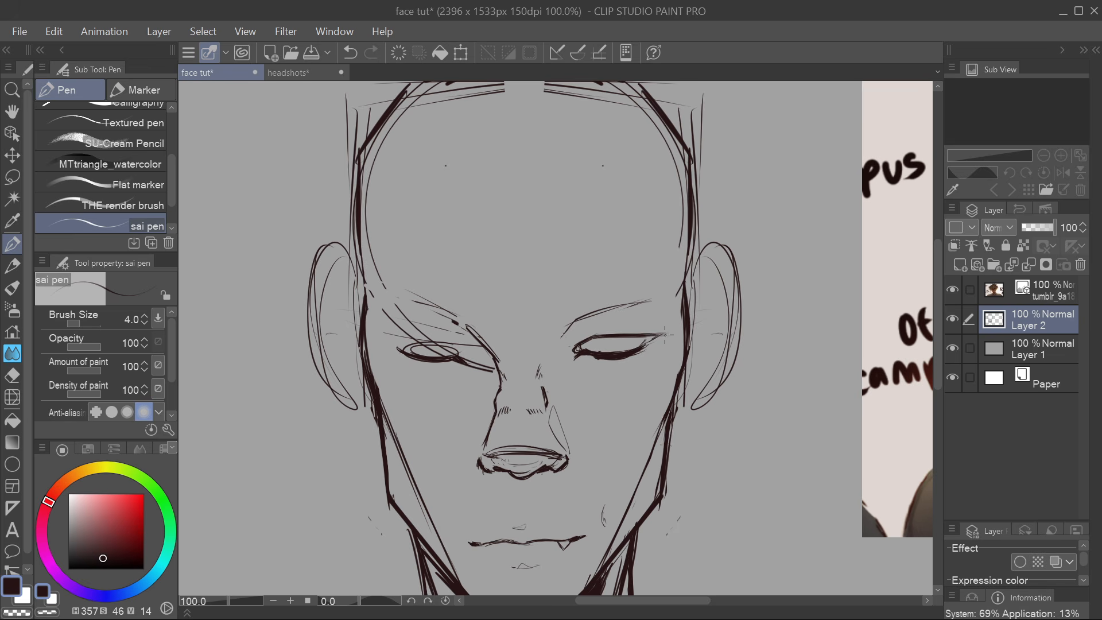
drag(664, 335, 650, 342)
Add short lashes along the right eye's upper and lower lids with the pen at size 5.0
key(bracketright)
drag(629, 356, 632, 364)
mouse_move(639, 333)
mouse_down()
mouse_move(650, 316)
mouse_move(645, 325)
mouse_move(664, 322)
mouse_up()
drag(614, 334, 621, 323)
drag(597, 337, 591, 328)
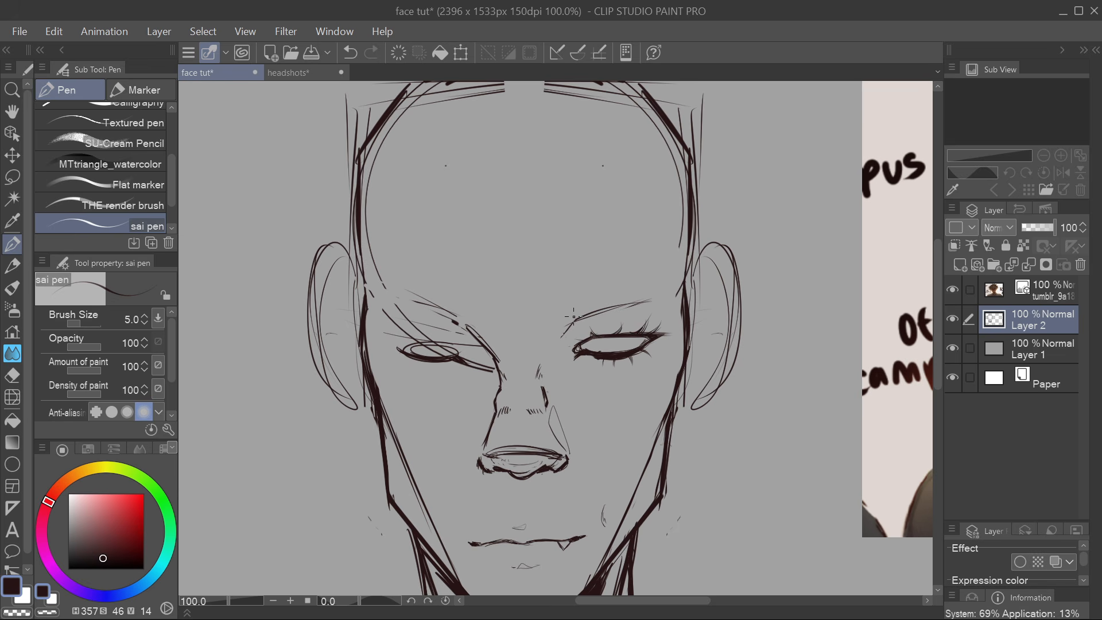
Undo the last stroke and draw short crease lines beneath the inner corner of the right eye
key(ctrl+z)
mouse_move(576, 358)
mouse_down()
mouse_move(627, 368)
mouse_move(613, 364)
mouse_up()
mouse_move(573, 369)
mouse_down()
mouse_move(612, 411)
mouse_move(568, 384)
mouse_up()
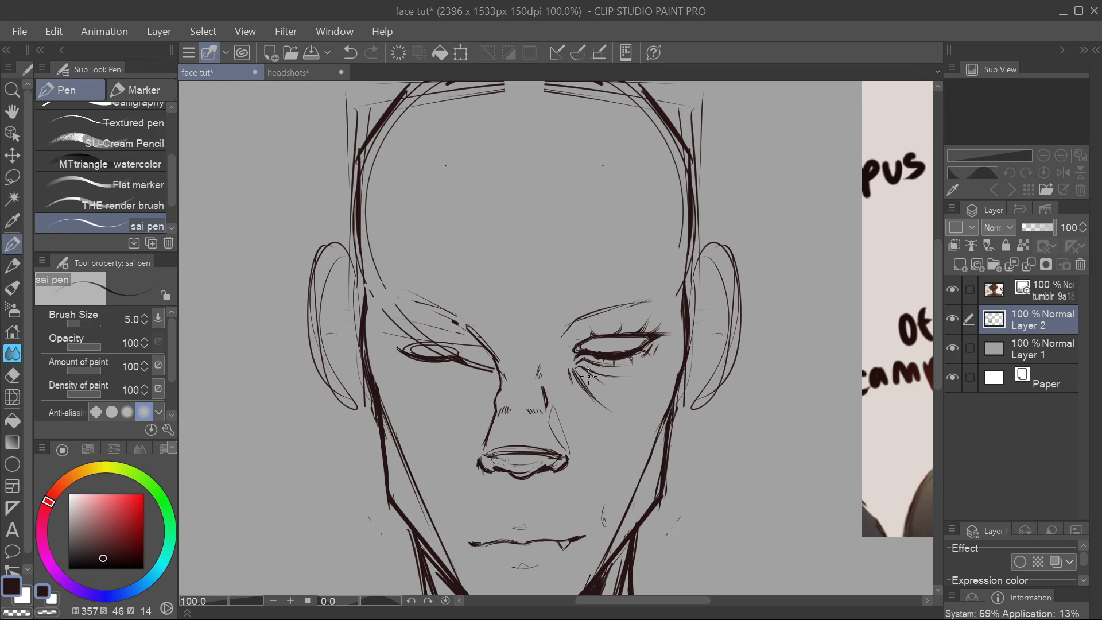
drag(578, 370, 659, 339)
mouse_move(576, 367)
mouse_down()
mouse_move(648, 380)
mouse_move(653, 352)
mouse_up()
click(351, 52)
click(352, 52)
Reinforce the right eye's inner corner, add more creases beneath it and extend the lash at its outer corner
mouse_move(594, 364)
mouse_down()
mouse_move(641, 352)
mouse_move(575, 357)
mouse_up()
mouse_move(573, 352)
mouse_down()
mouse_move(584, 366)
mouse_move(622, 373)
mouse_move(587, 365)
mouse_move(578, 373)
mouse_move(587, 383)
mouse_up()
drag(574, 369, 595, 382)
mouse_move(665, 337)
mouse_down()
mouse_move(654, 342)
mouse_move(673, 333)
mouse_up()
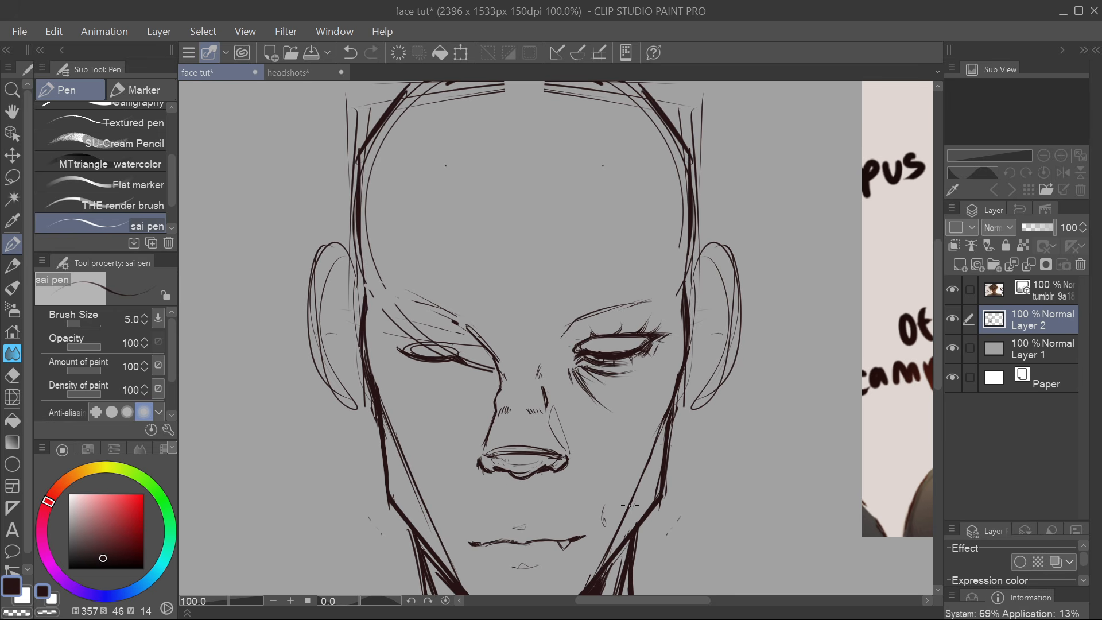
Erase the stray crease ends below the right eye's inner corner and go over its upper lid with the pen
key(e)
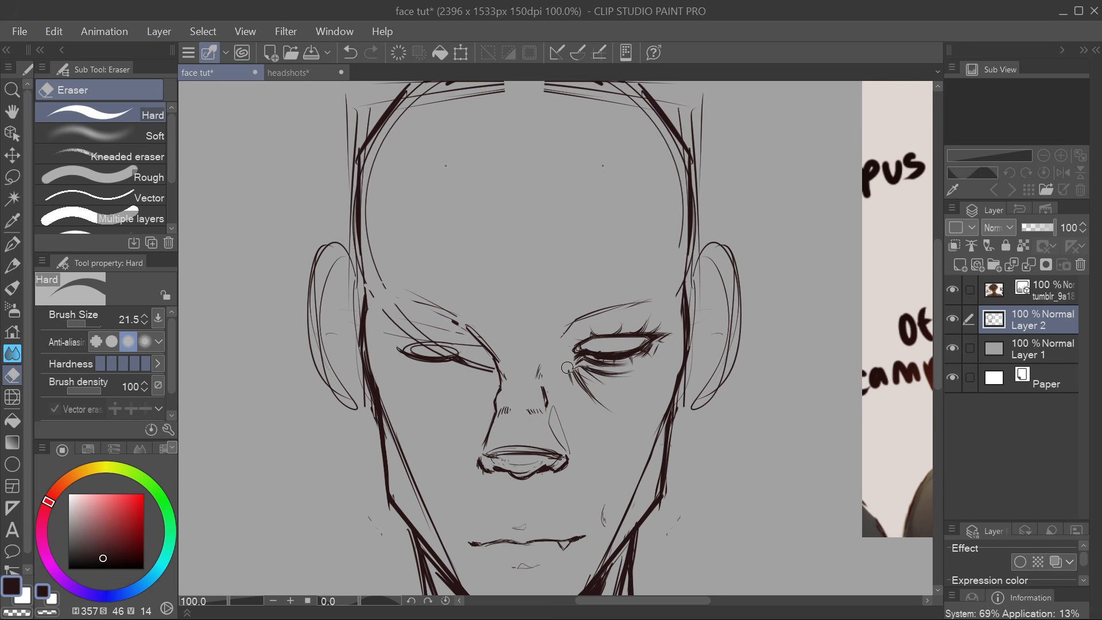
mouse_move(571, 367)
mouse_down()
mouse_move(594, 396)
mouse_move(605, 378)
mouse_move(654, 456)
mouse_move(688, 418)
mouse_up()
key(p)
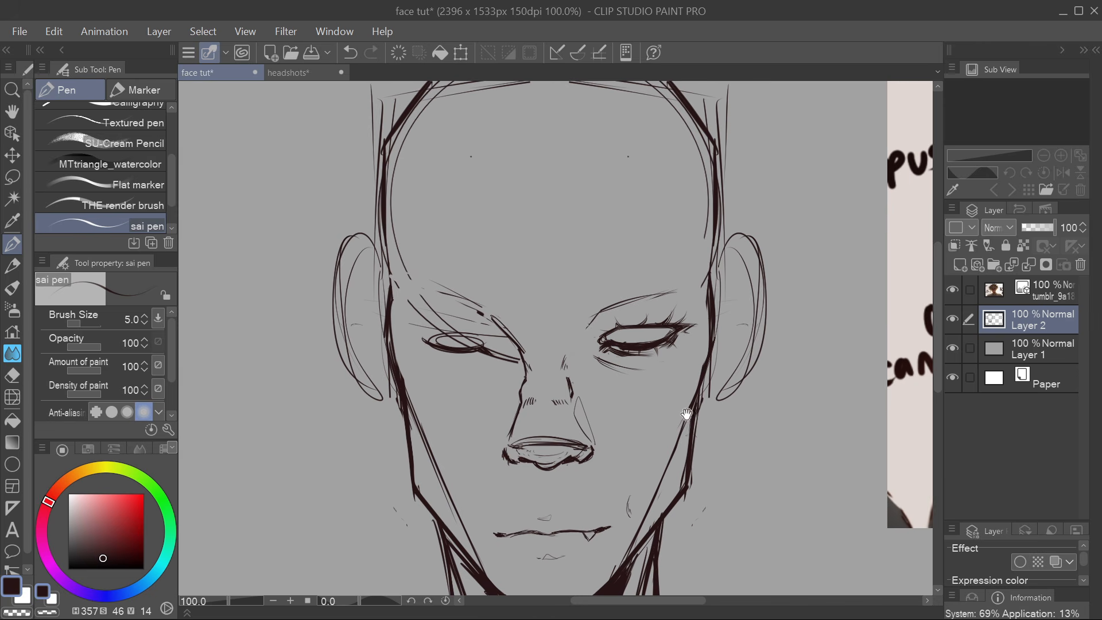
mouse_move(600, 338)
mouse_down()
mouse_move(641, 317)
mouse_move(620, 317)
mouse_move(665, 318)
mouse_move(654, 318)
mouse_up()
drag(676, 438, 598, 438)
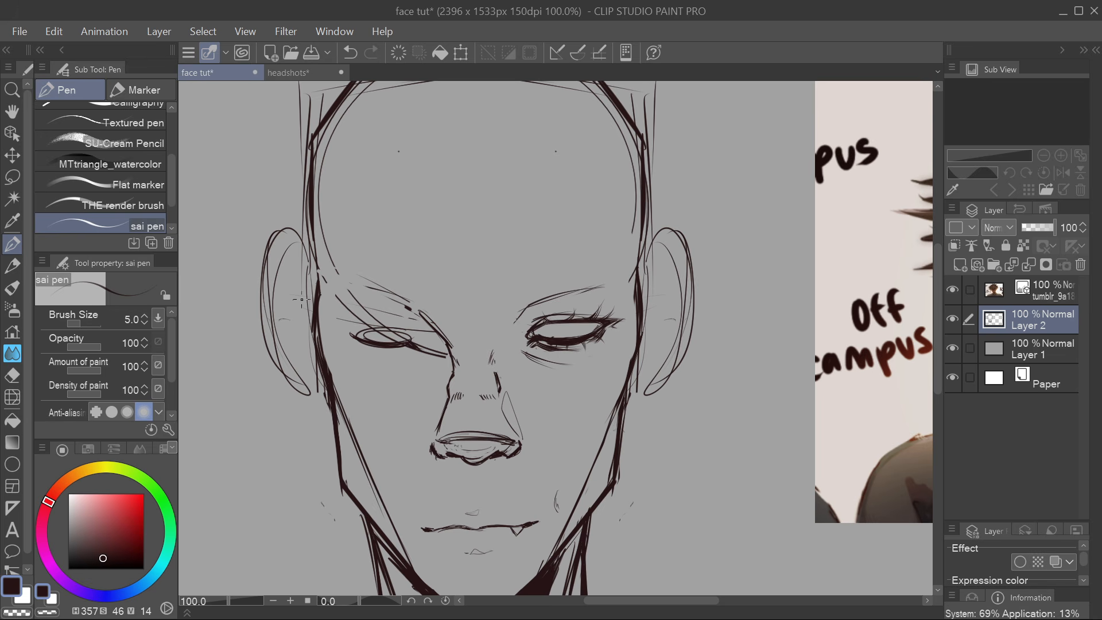
Lasso the rough left eye with its construction lines, delete it and clear the selection
key(m)
mouse_move(329, 299)
mouse_down()
mouse_move(418, 301)
mouse_move(434, 390)
mouse_move(321, 284)
mouse_up()
key(Delete)
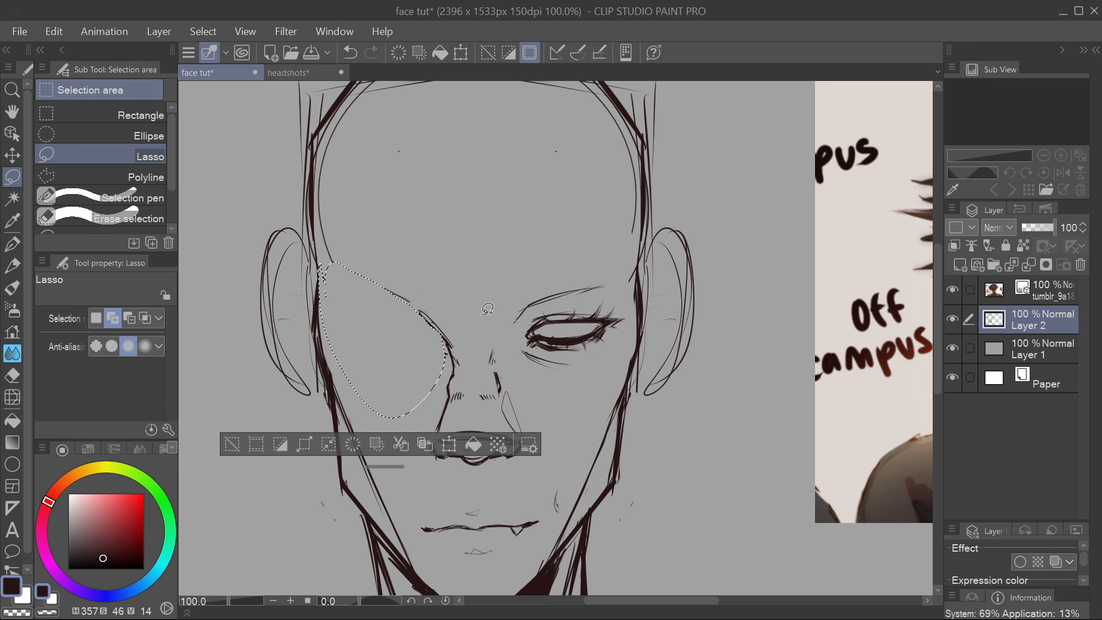
key(ctrl+d)
key(p)
Copy the lassoed right eye to a new layer, flip it horizontally and place it as the left eye
key(m)
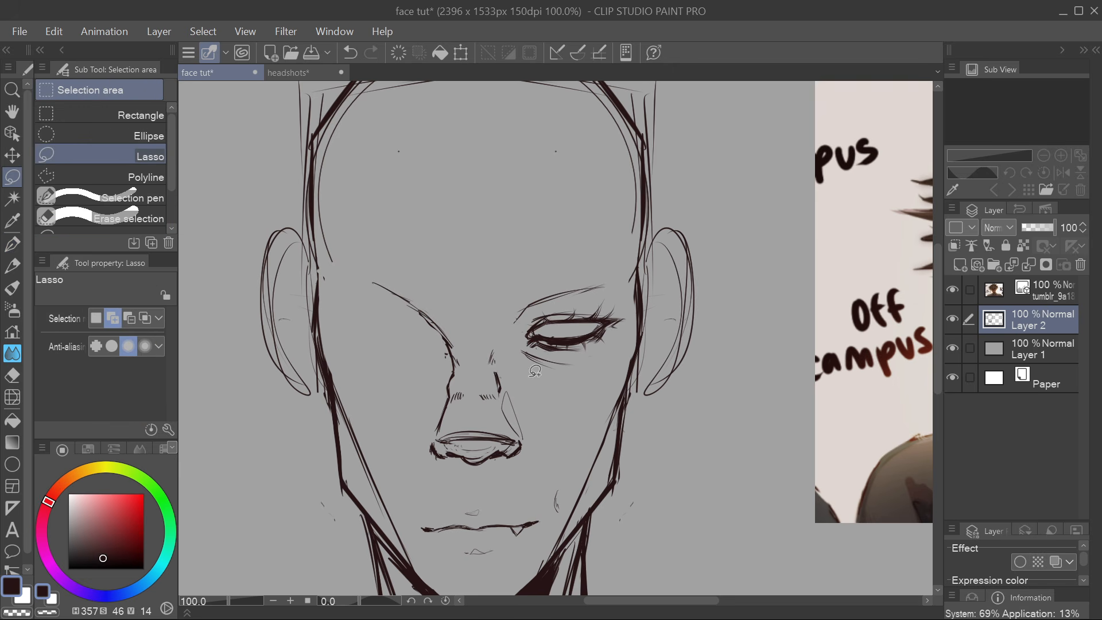
mouse_move(529, 376)
mouse_down()
mouse_move(525, 317)
mouse_move(629, 296)
mouse_move(553, 379)
mouse_up()
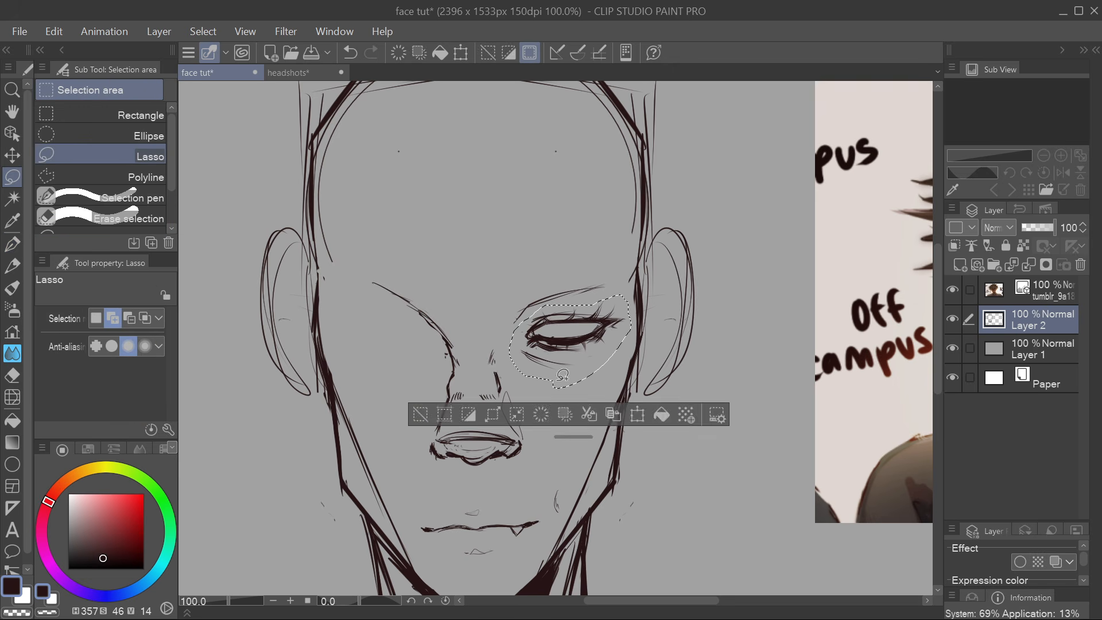
click(616, 414)
click(646, 412)
click(86, 317)
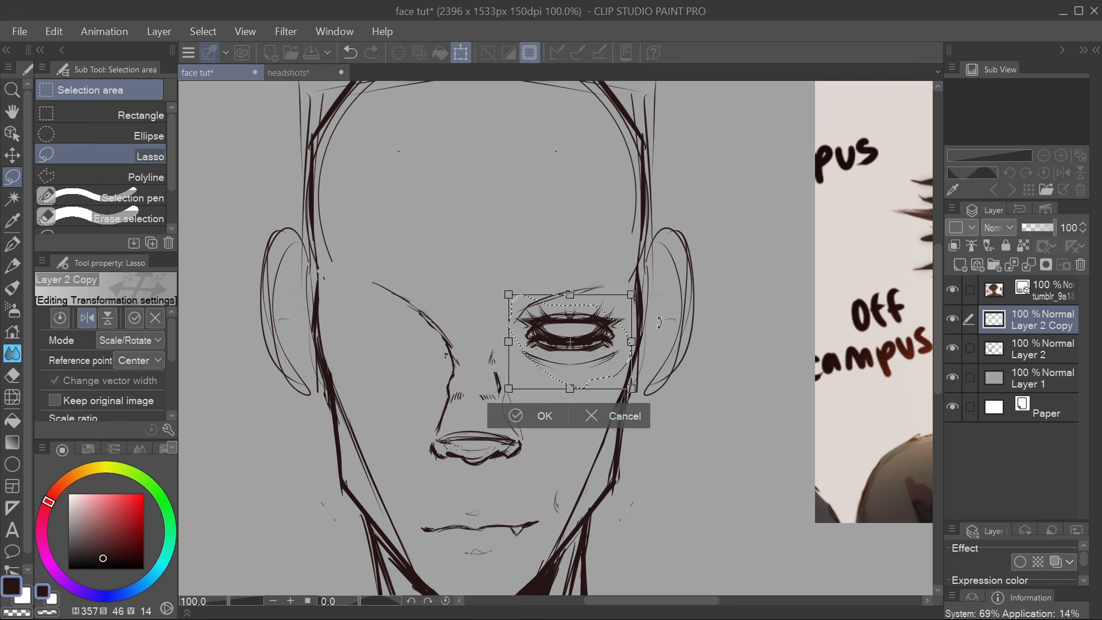
drag(603, 350, 420, 330)
key(Return)
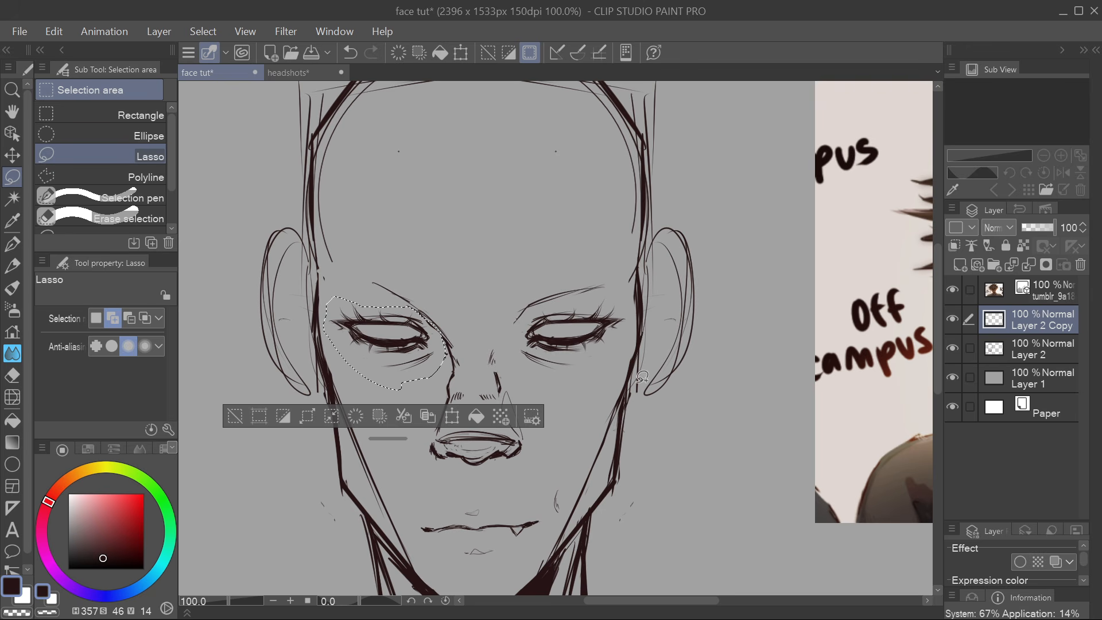
key(ctrl+d)
Merge the copied eye's layer into Layer 2 with the rest of the head sketch
scroll(635, 401, down, 5)
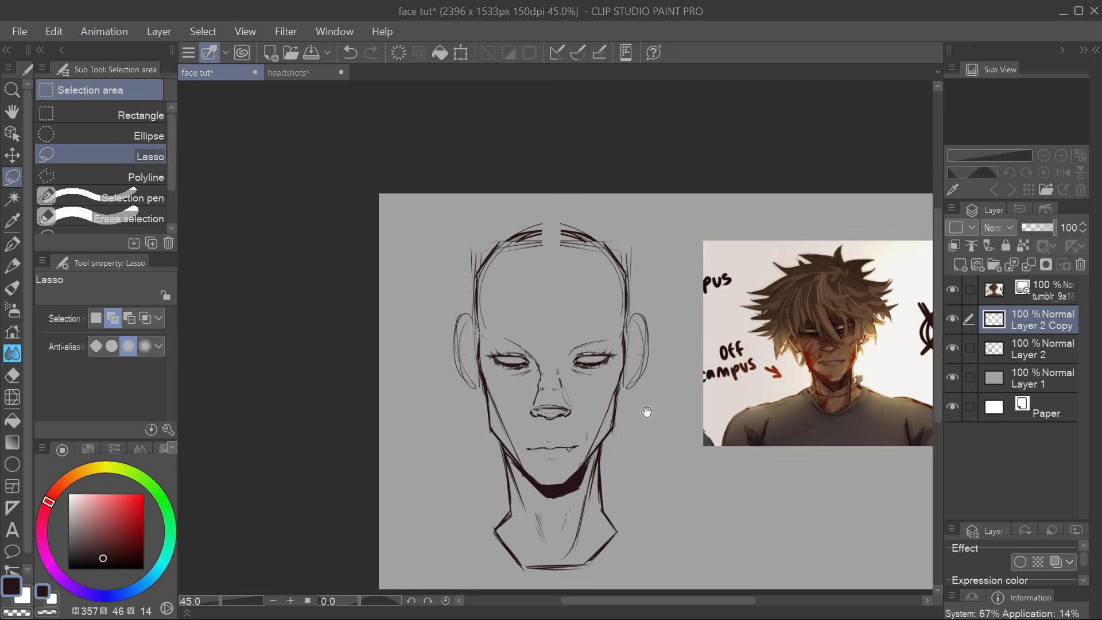
drag(561, 364, 536, 377)
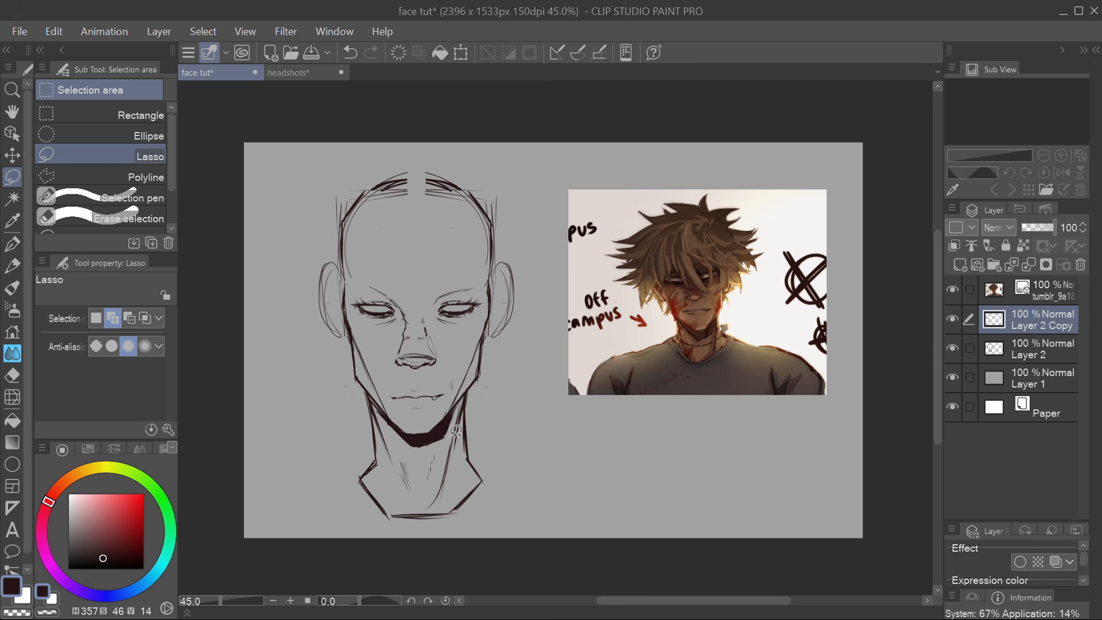
key(p)
drag(533, 393, 523, 395)
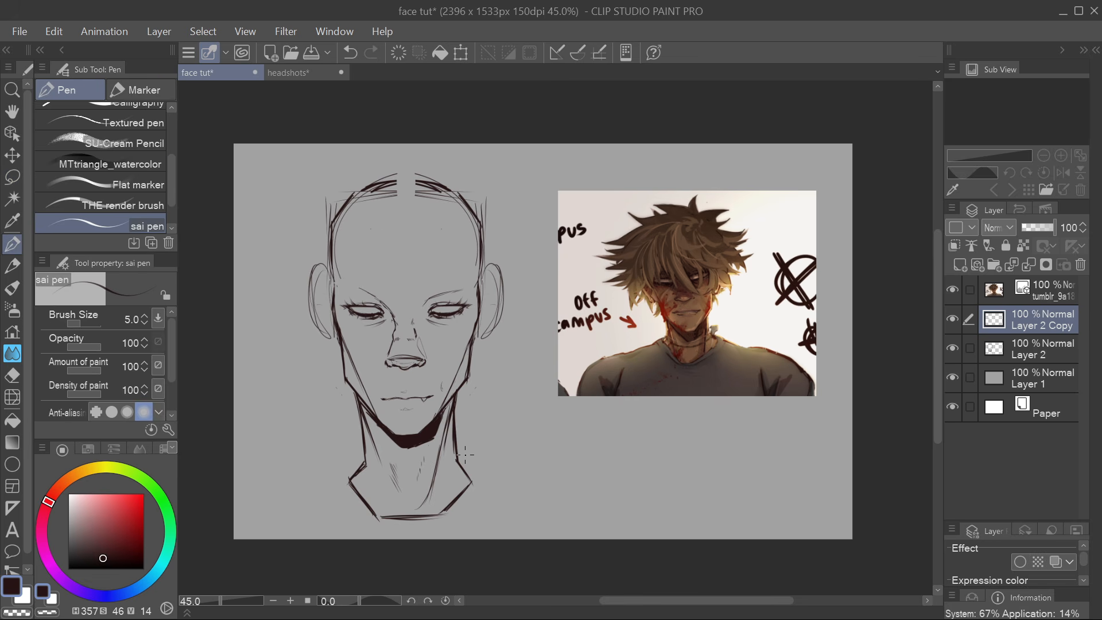
key(ctrl+t)
click(441, 353)
click(1031, 268)
Flip the whole Layer 2 sketch horizontally and apply the transformation
key(ctrl+t)
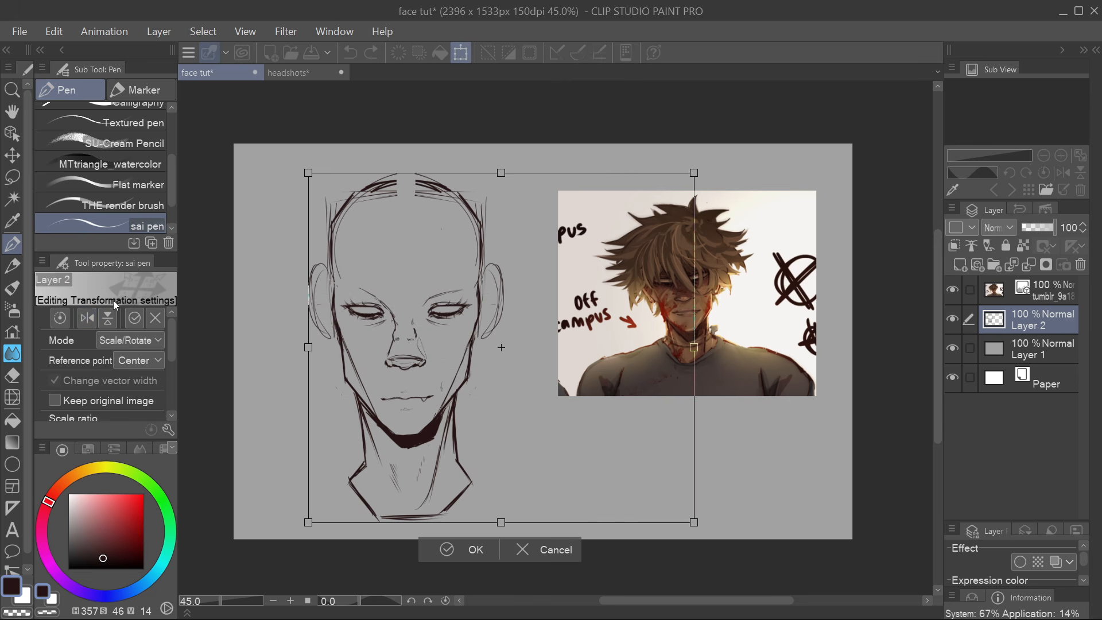
click(88, 317)
mouse_move(618, 461)
mouse_down()
mouse_move(439, 457)
mouse_move(647, 463)
mouse_move(611, 472)
mouse_up()
click(460, 553)
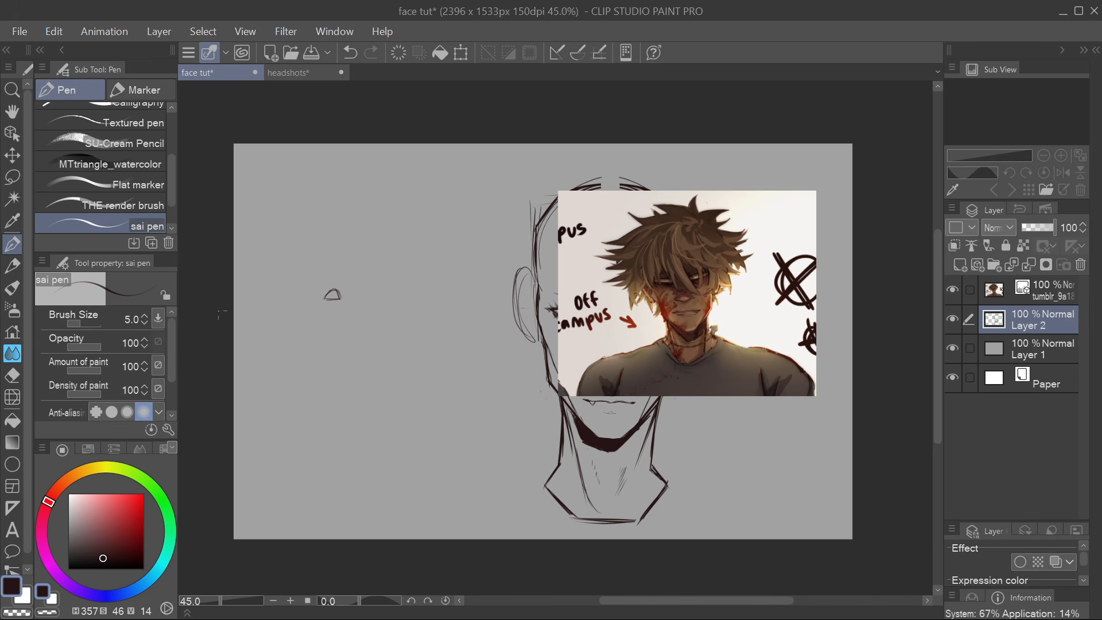
Delete the stray mark beside the flipped head and move the head back to the empty area beside the reference image
click(12, 177)
drag(342, 374, 293, 367)
key(Delete)
key(ctrl+d)
key(ctrl+t)
drag(600, 463, 383, 459)
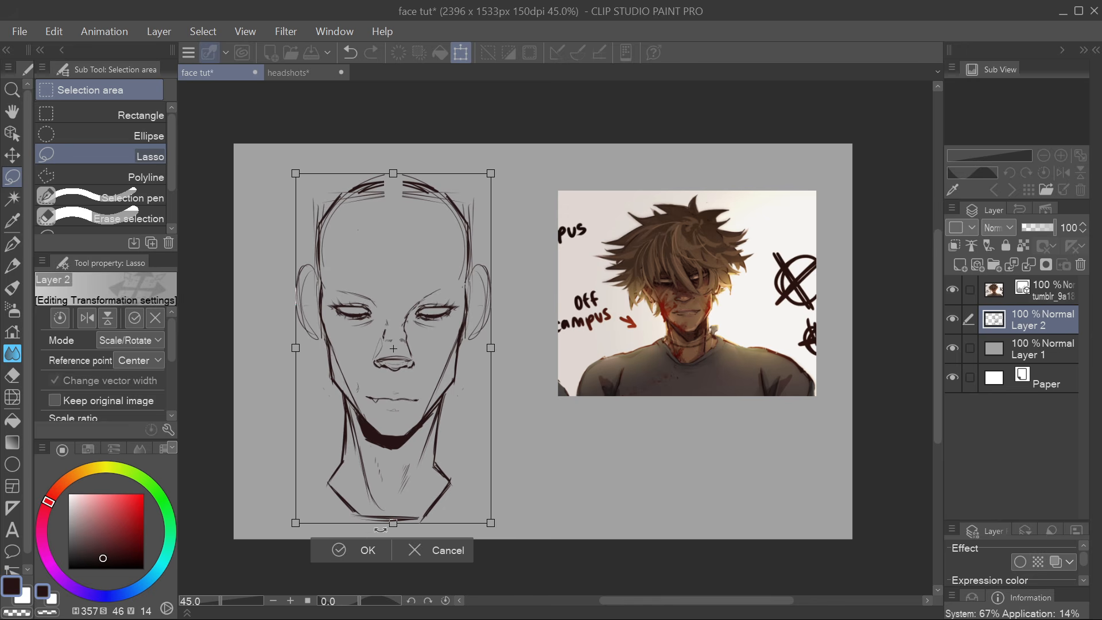
click(342, 549)
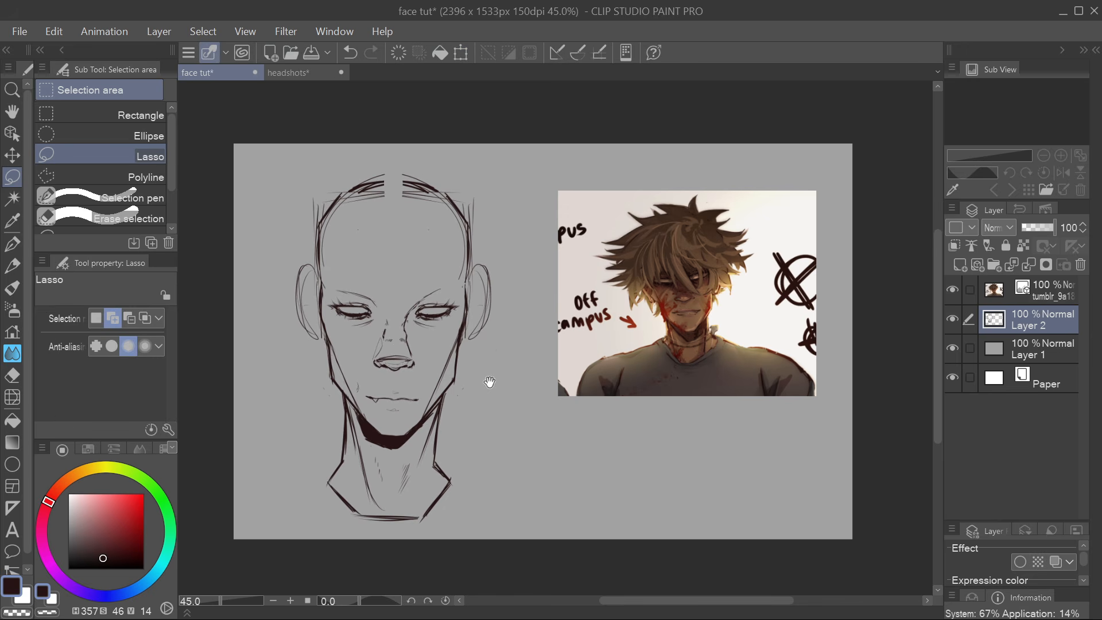
Lasso the right eye and adjust its angle and position slightly with a transformation
drag(490, 384, 468, 393)
scroll(472, 393, up, 2)
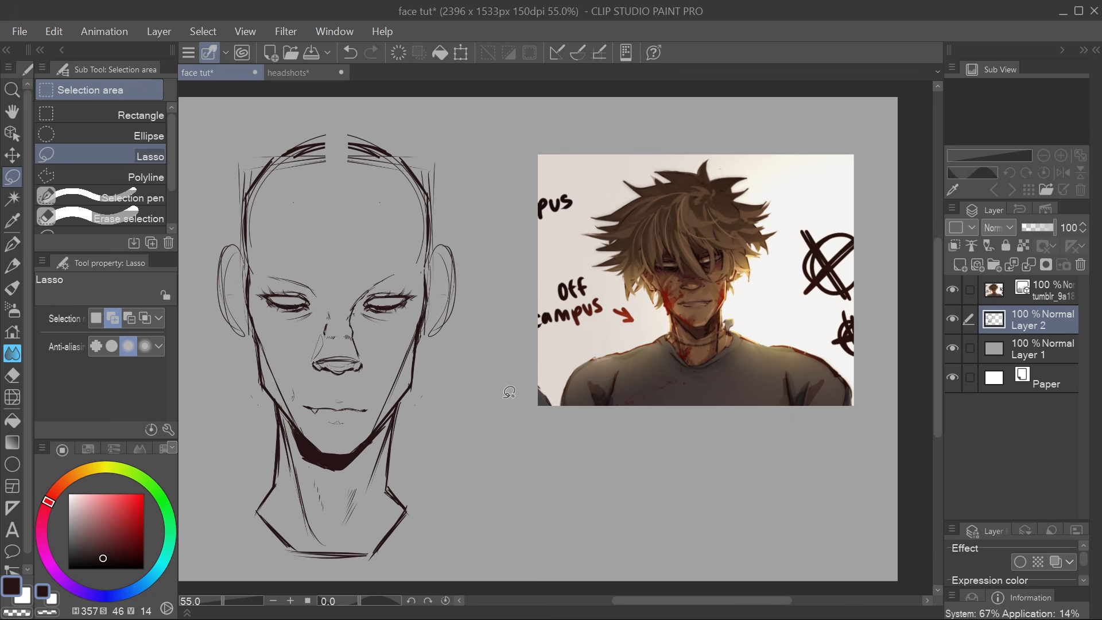
mouse_move(379, 328)
mouse_down()
mouse_move(360, 303)
mouse_move(412, 280)
mouse_move(420, 292)
mouse_move(388, 327)
mouse_move(397, 316)
mouse_up()
key(ctrl+t)
drag(420, 250, 417, 249)
click(330, 366)
Lasso the left eye, delete it and clear the selection
mouse_move(316, 317)
mouse_down()
mouse_move(305, 281)
mouse_move(259, 283)
mouse_move(310, 319)
mouse_move(396, 278)
mouse_move(425, 298)
mouse_move(375, 331)
mouse_up()
key(Delete)
key(ctrl+d)
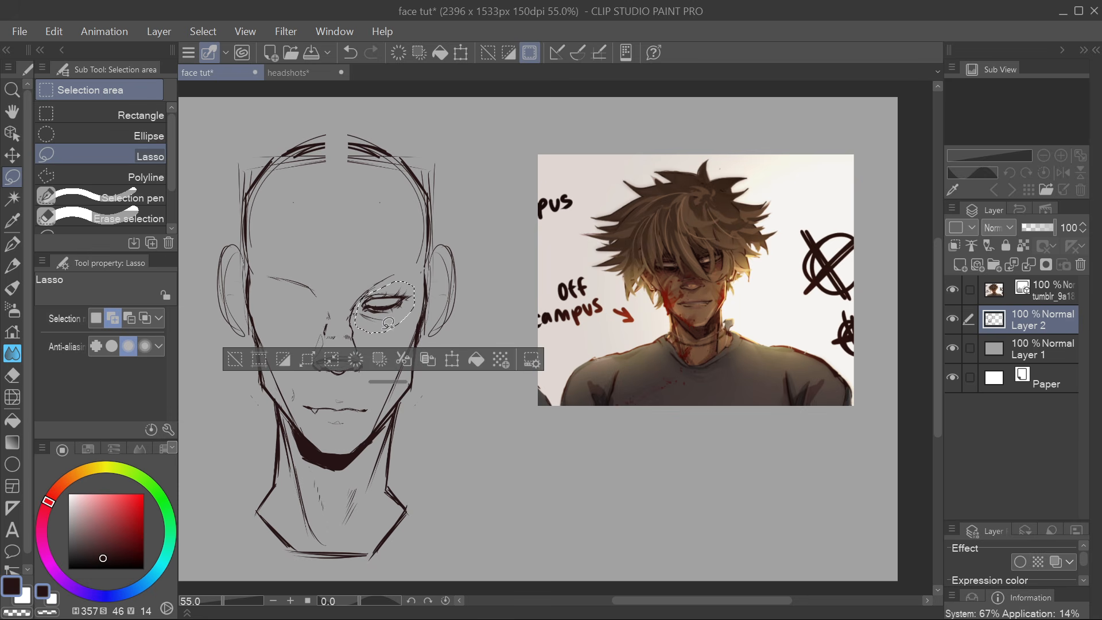
Duplicate the adjusted right eye onto a new layer, mirror it horizontally and move it into the left eye's position
click(427, 359)
click(474, 360)
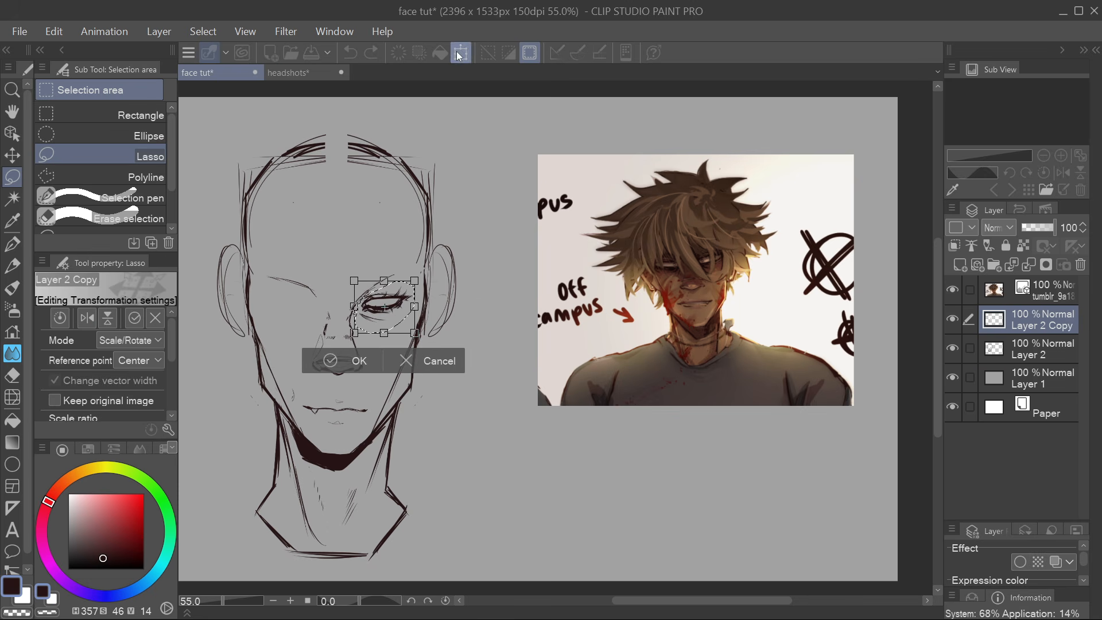
click(87, 318)
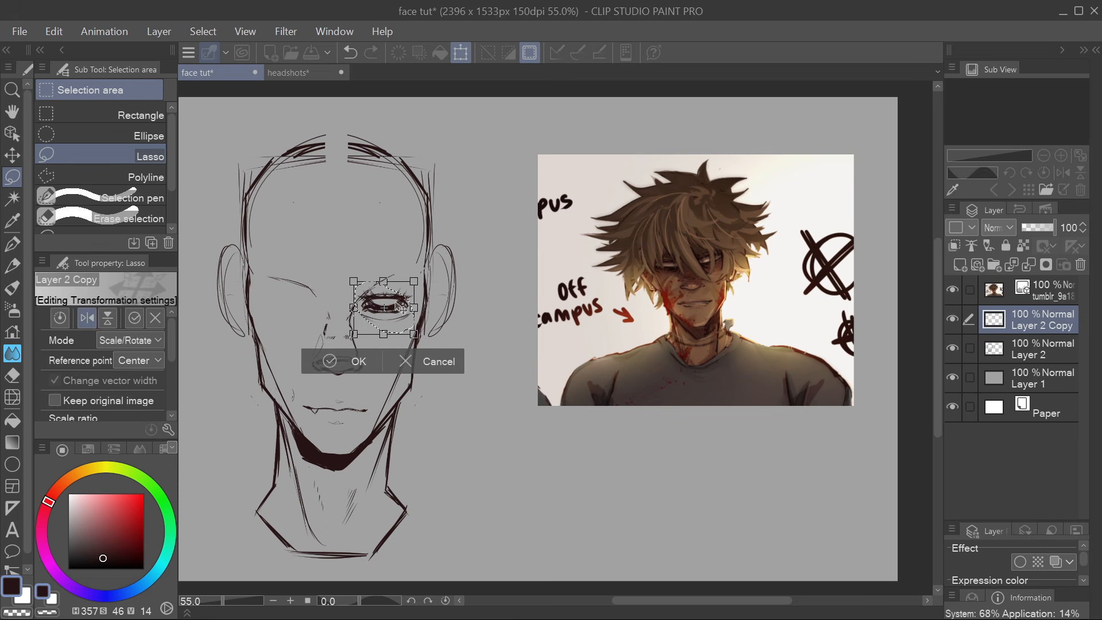
drag(387, 313, 292, 312)
key(Return)
key(ctrl+d)
drag(559, 406, 540, 404)
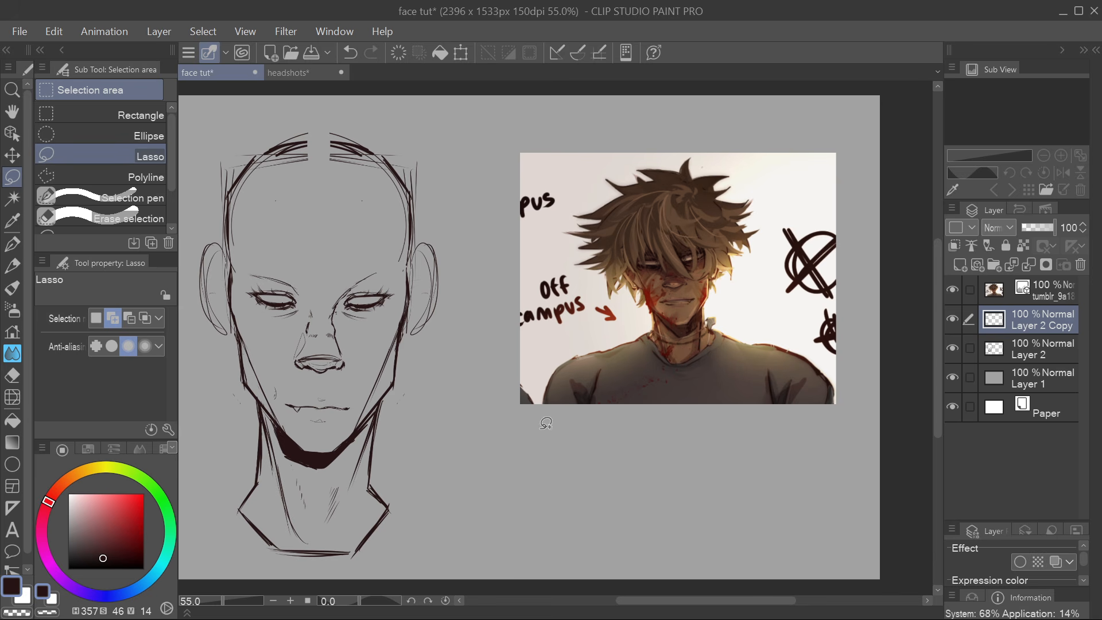
Apply the transformation to the mirrored eye unchanged and merge its layer down into Layer 2
click(460, 57)
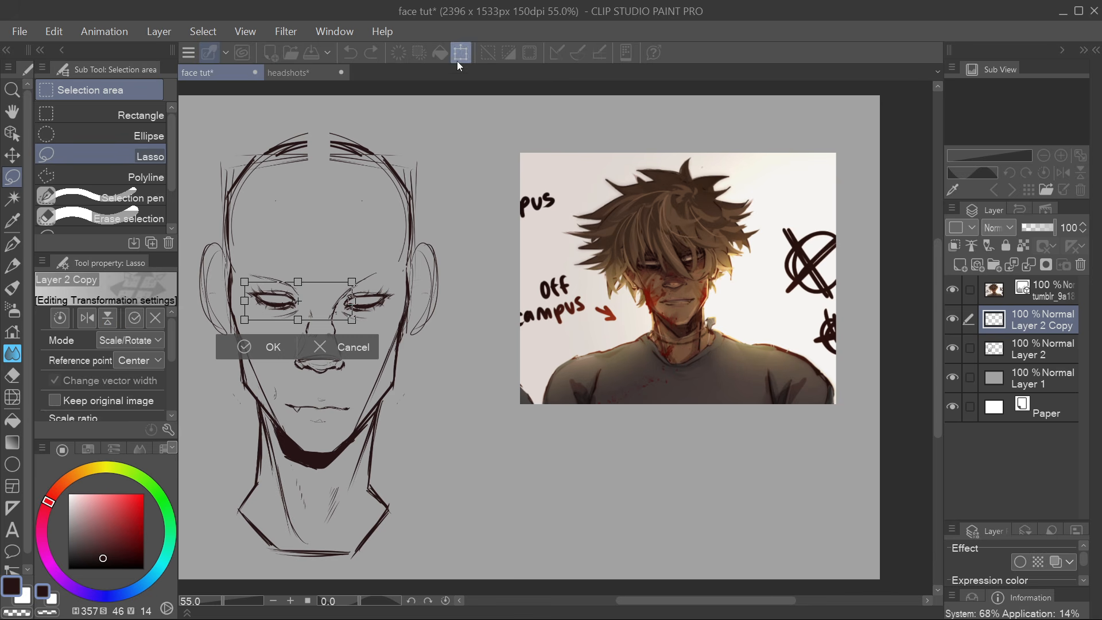
click(271, 347)
click(1029, 264)
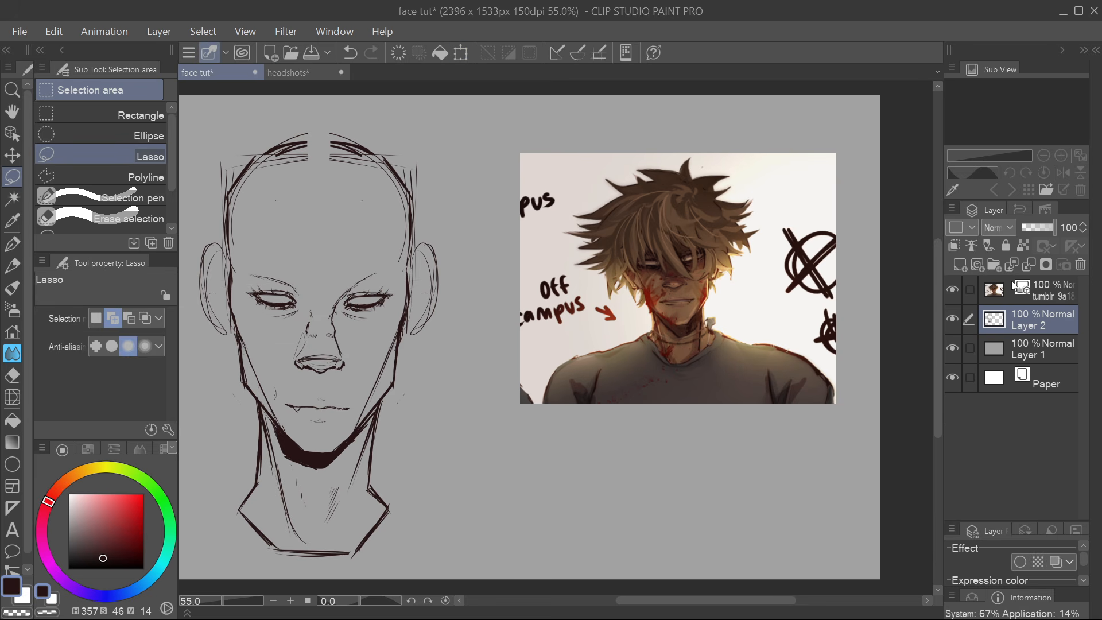
Flip the whole head horizontally back and forth to compare its symmetry, and apply the mirrored version
click(461, 52)
click(89, 316)
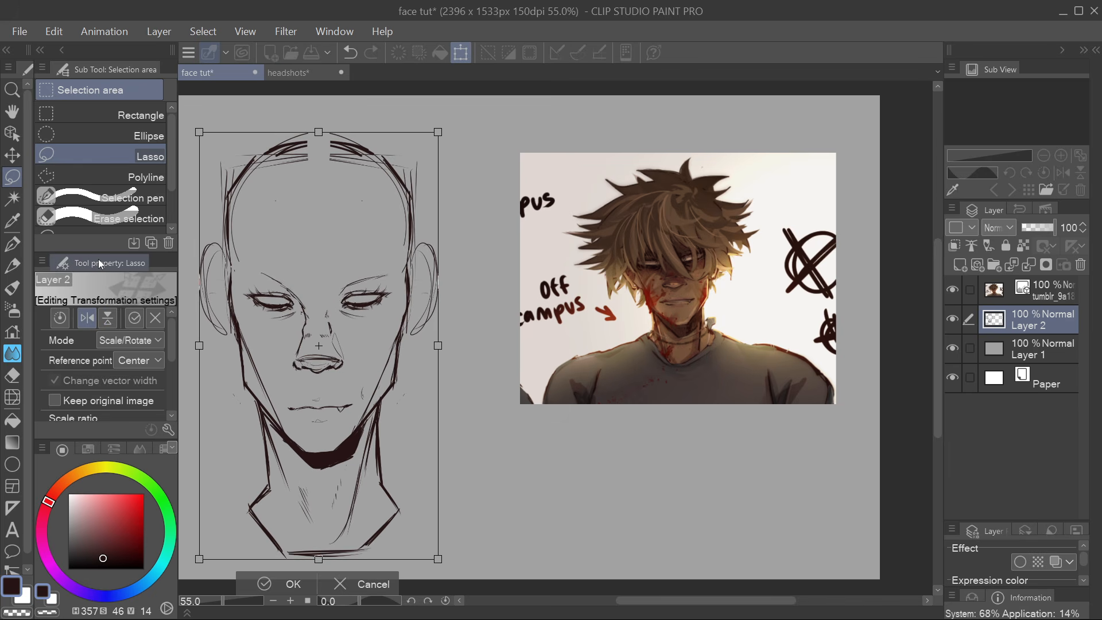
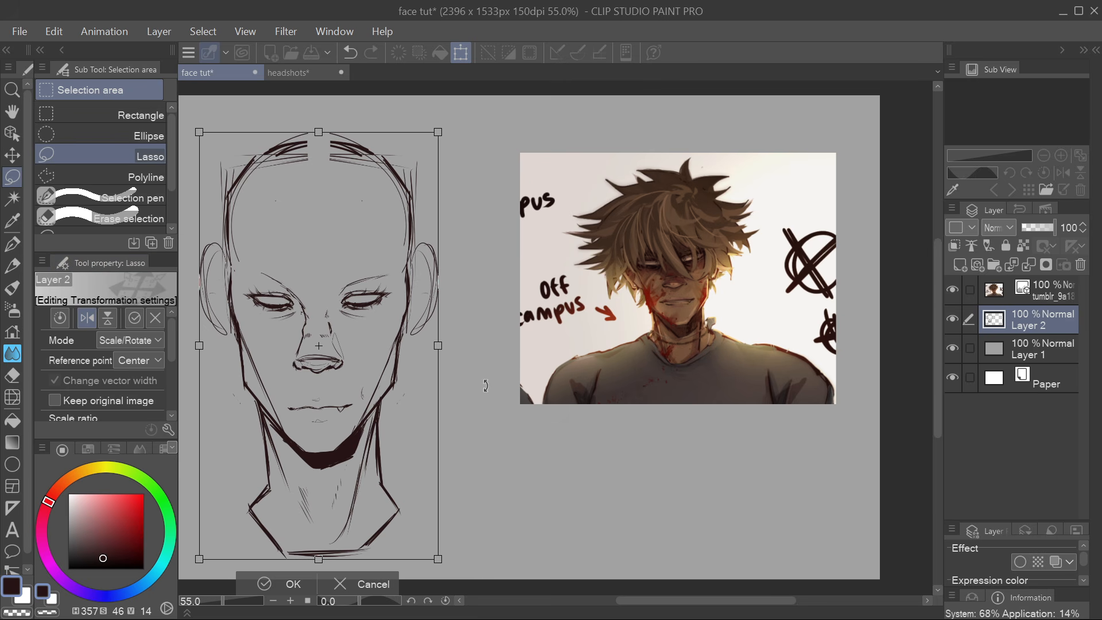
click(89, 320)
click(89, 320)
click(89, 319)
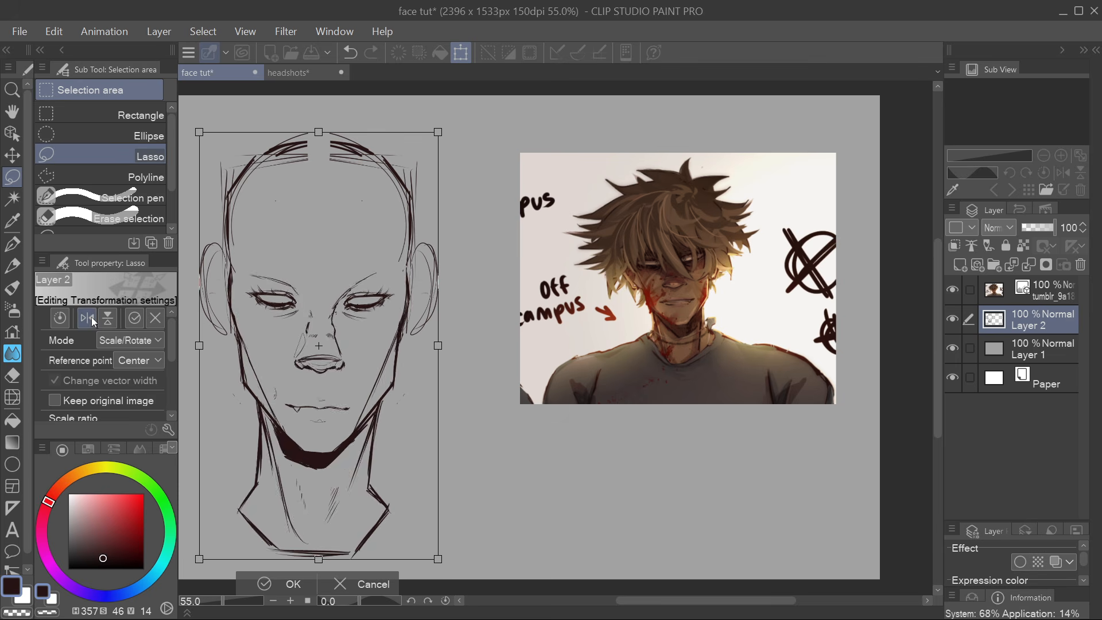
click(93, 319)
click(90, 322)
click(90, 323)
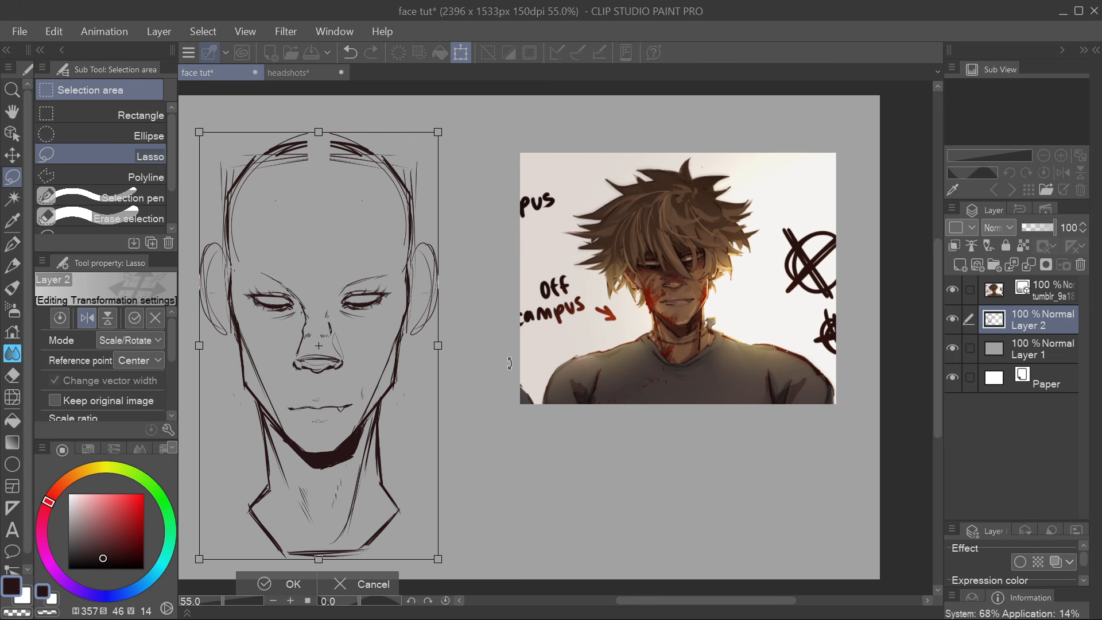
key(Return)
Lasso and delete the rough oval ears on both sides of the head, and clear the selection
drag(256, 284, 412, 291)
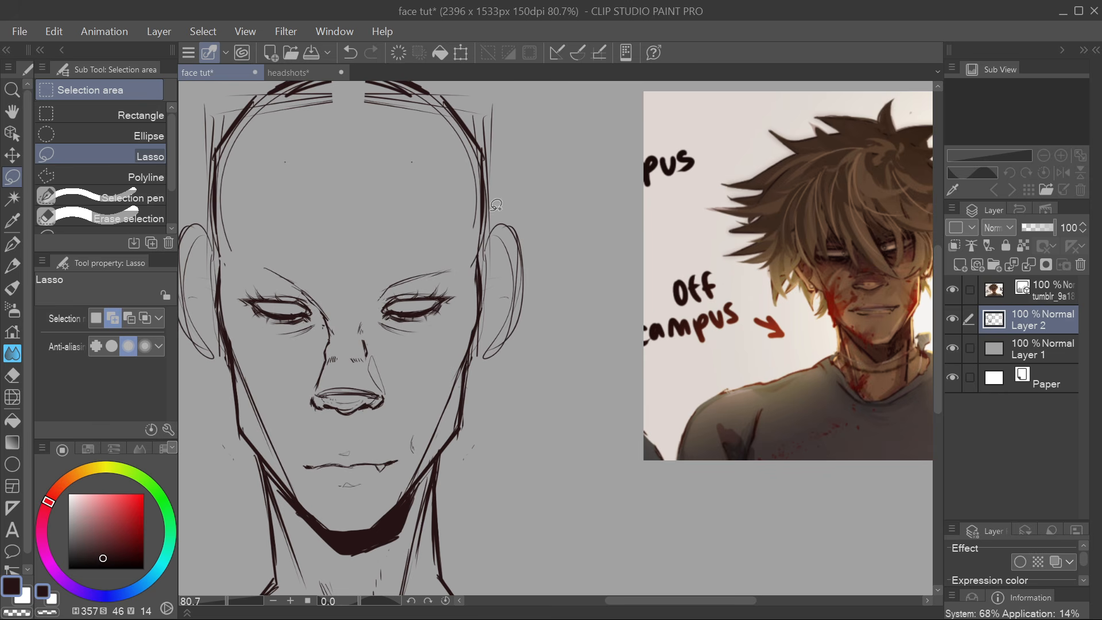
mouse_move(492, 210)
mouse_down()
mouse_move(485, 328)
mouse_move(503, 409)
mouse_move(527, 197)
mouse_up()
key(Delete)
key(ctrl+d)
key(p)
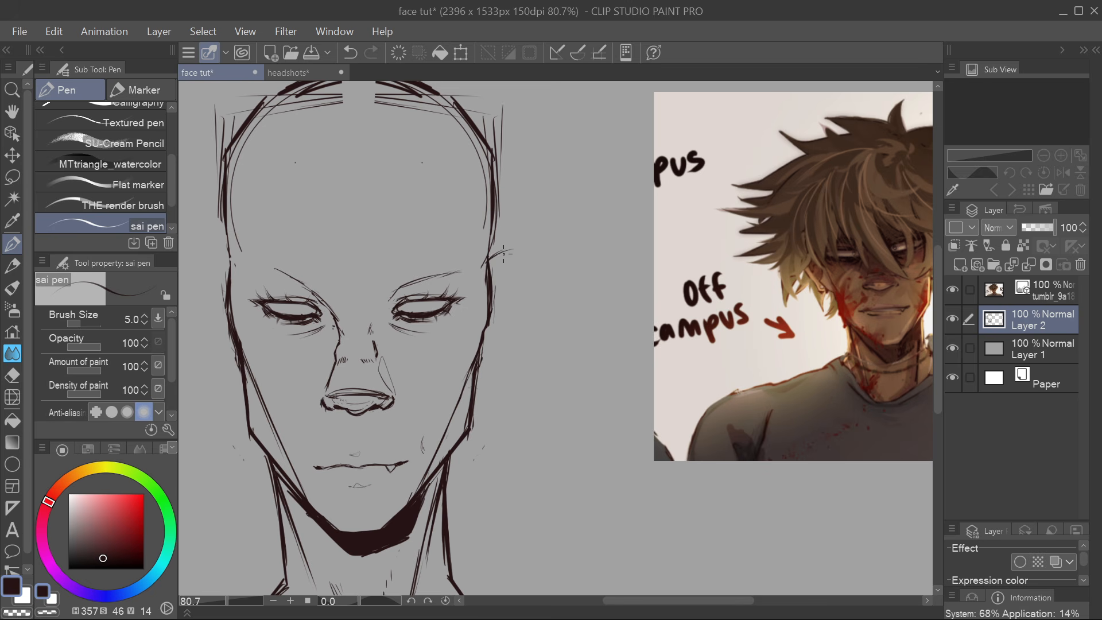
Draw new angular ear outlines on both sides of the head, from above eye level down to nose level
mouse_move(487, 263)
mouse_down()
mouse_move(507, 252)
mouse_move(523, 296)
mouse_up()
drag(488, 260, 508, 253)
mouse_move(520, 293)
mouse_down()
mouse_move(498, 360)
mouse_move(500, 352)
mouse_move(643, 381)
mouse_up()
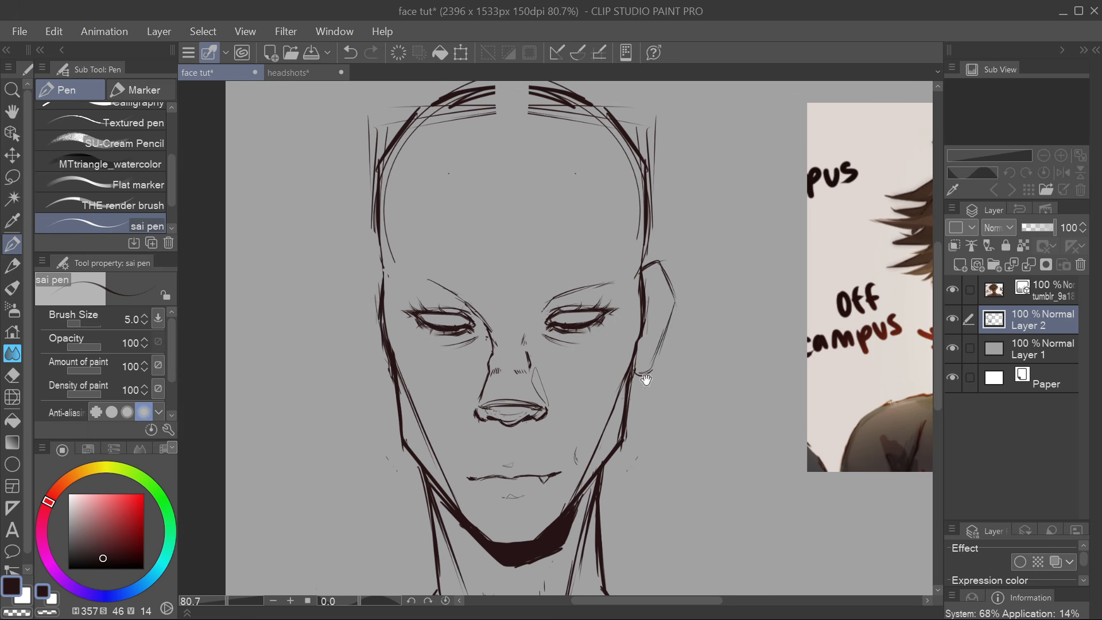
drag(373, 270, 367, 281)
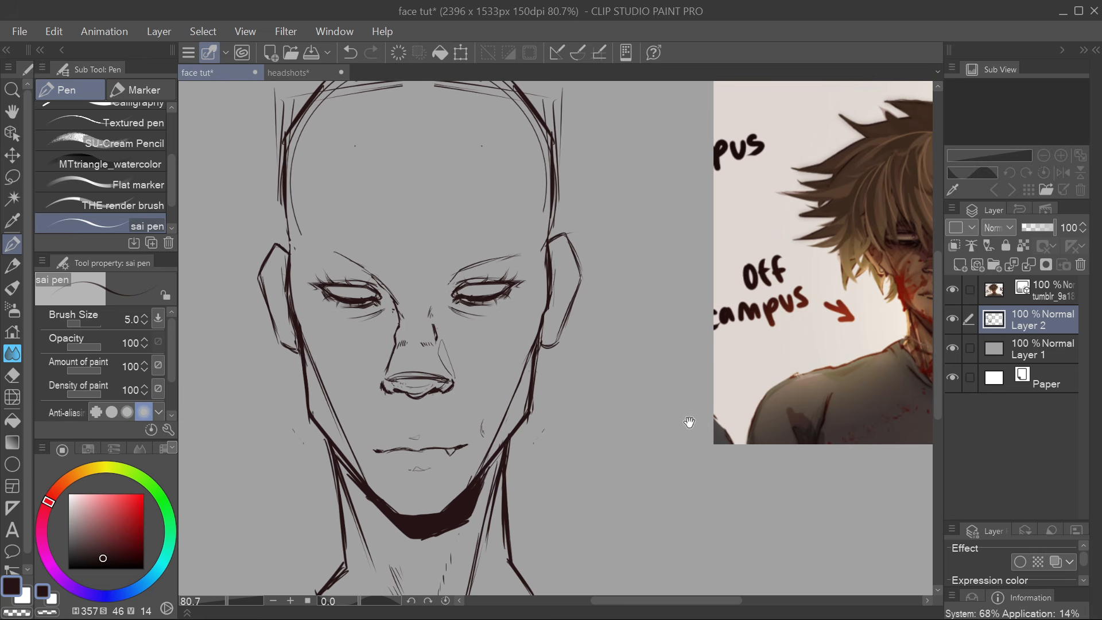
Draw the inner contour lines of the right-hand ear, including the angular fold beside the head and the lobe line
drag(688, 423, 667, 428)
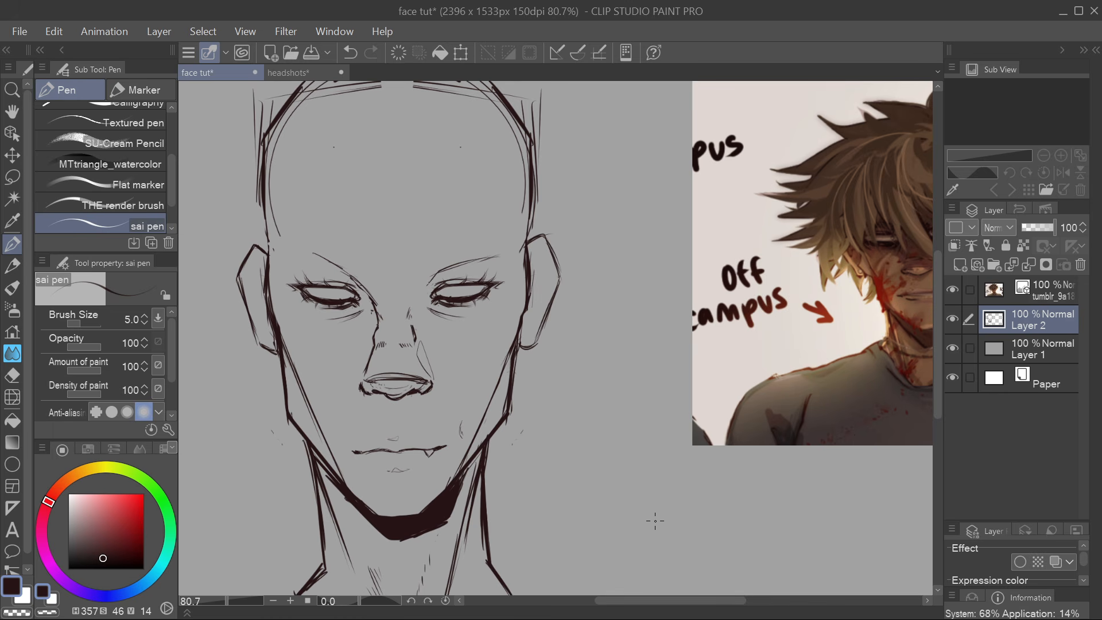
drag(539, 385, 568, 362)
scroll(568, 363, up, 3)
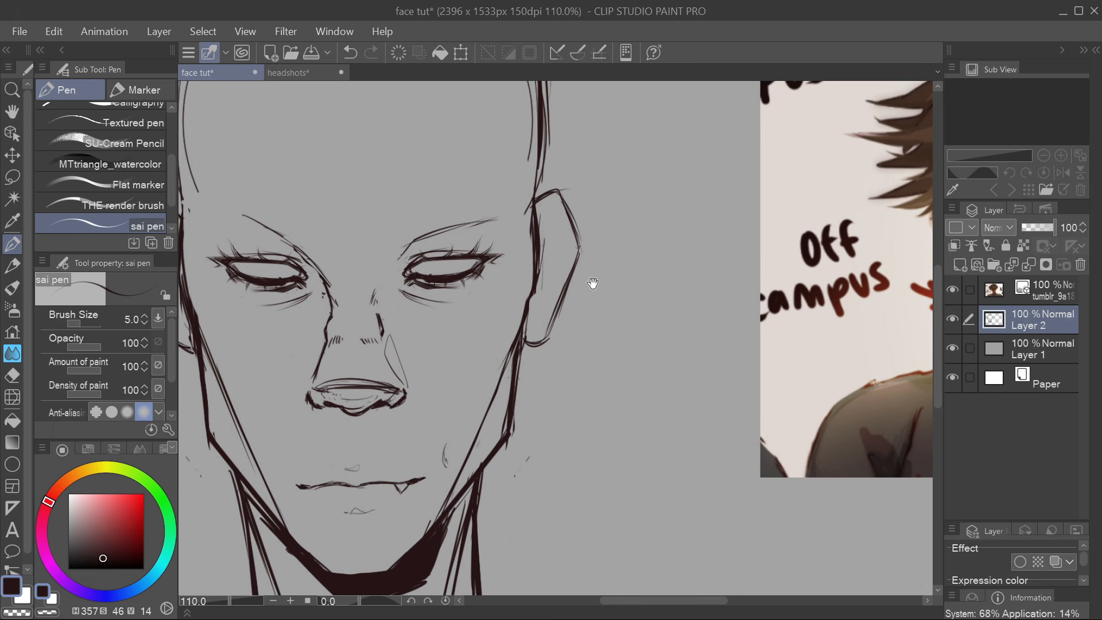
mouse_move(565, 267)
mouse_down()
mouse_move(541, 269)
mouse_move(504, 333)
mouse_up()
mouse_move(512, 293)
mouse_down()
mouse_move(523, 310)
mouse_move(500, 336)
mouse_up()
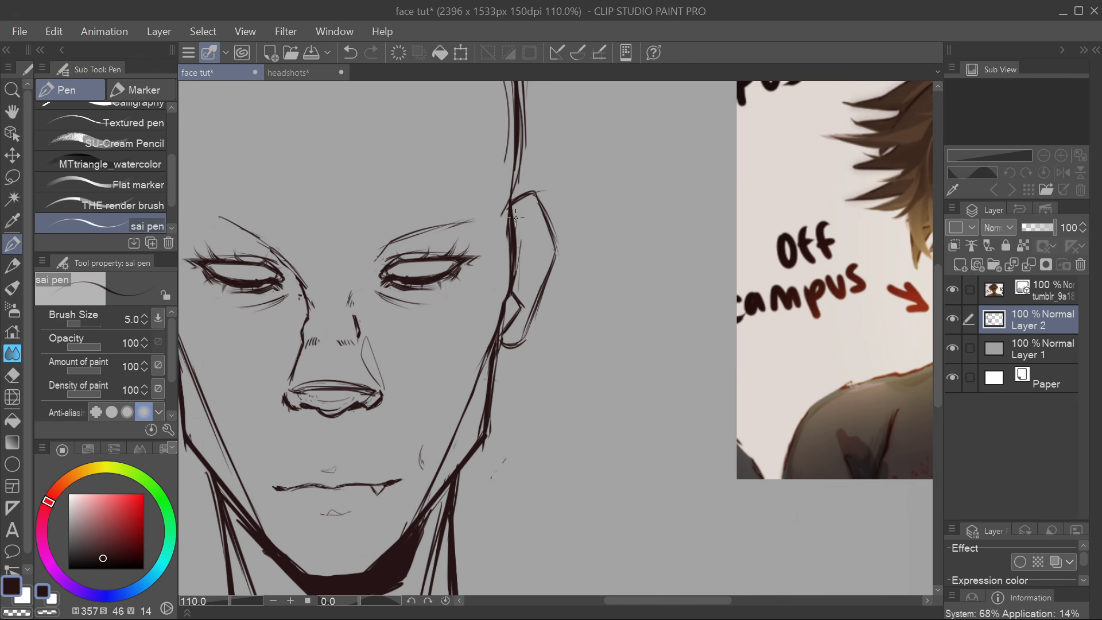
mouse_move(512, 216)
mouse_down()
mouse_move(525, 205)
mouse_move(544, 244)
mouse_move(549, 271)
mouse_move(523, 256)
mouse_move(526, 276)
mouse_up()
mouse_move(525, 268)
mouse_down()
mouse_move(532, 284)
mouse_move(518, 302)
mouse_move(526, 275)
mouse_up()
drag(524, 268, 532, 283)
drag(532, 283, 518, 302)
Fill the angular hollow beside the head inside the right-hand ear with the dark line colour
key(g)
key(g)
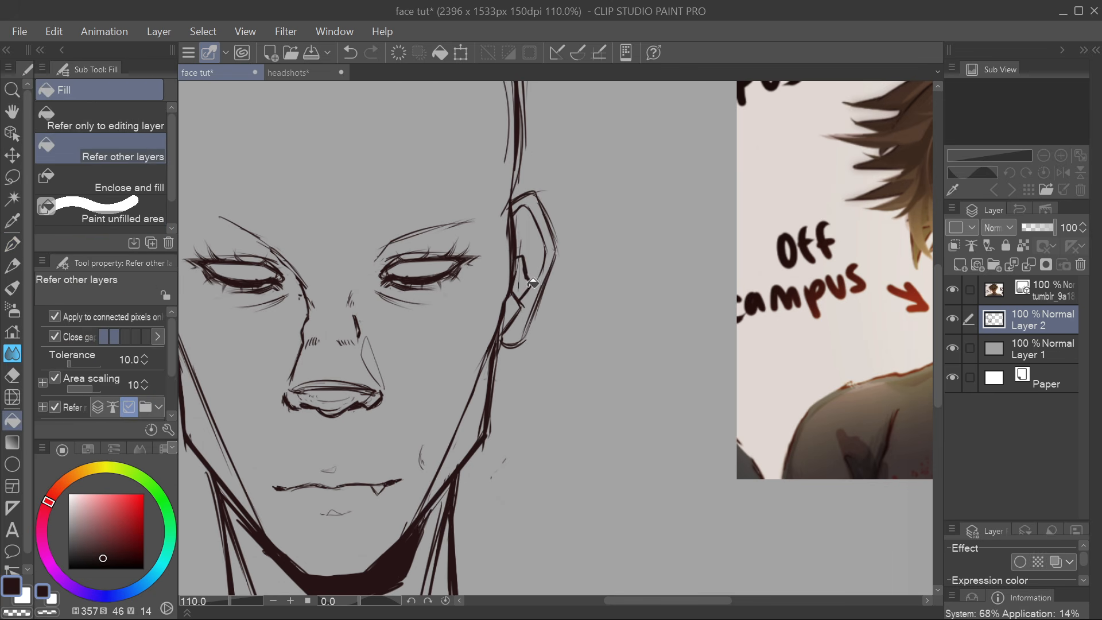
click(520, 280)
key(p)
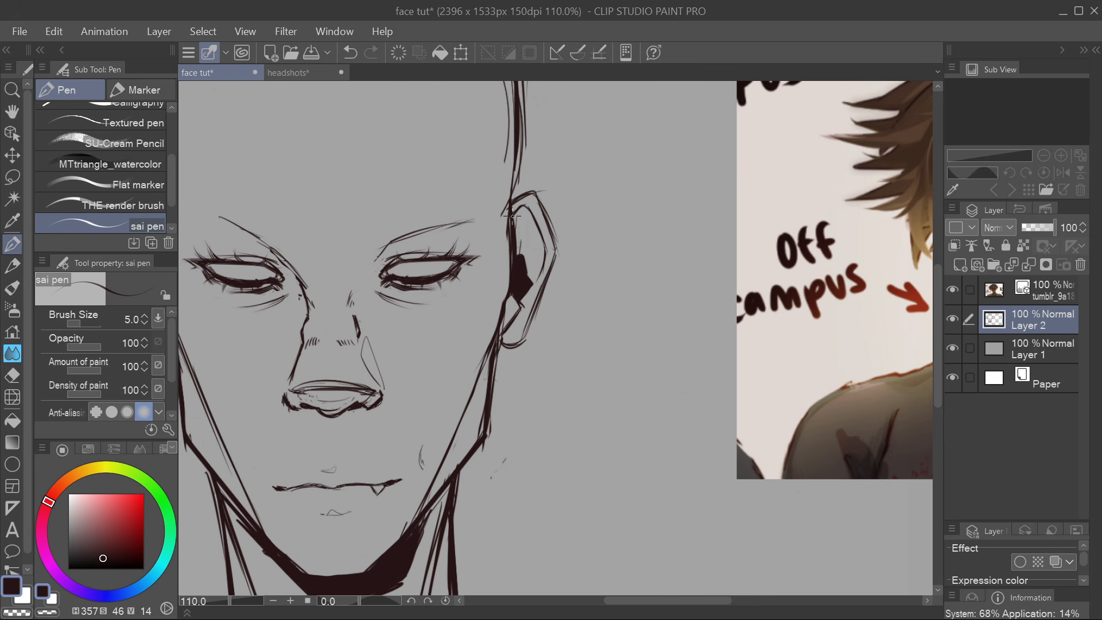
Try to close off and fill the upper fold of the right-hand ear, and undo the attempt
mouse_move(516, 239)
mouse_down()
mouse_move(530, 230)
mouse_move(546, 254)
mouse_move(545, 240)
mouse_move(759, 240)
mouse_move(527, 239)
mouse_up()
key(g)
click(535, 225)
click(349, 53)
click(349, 53)
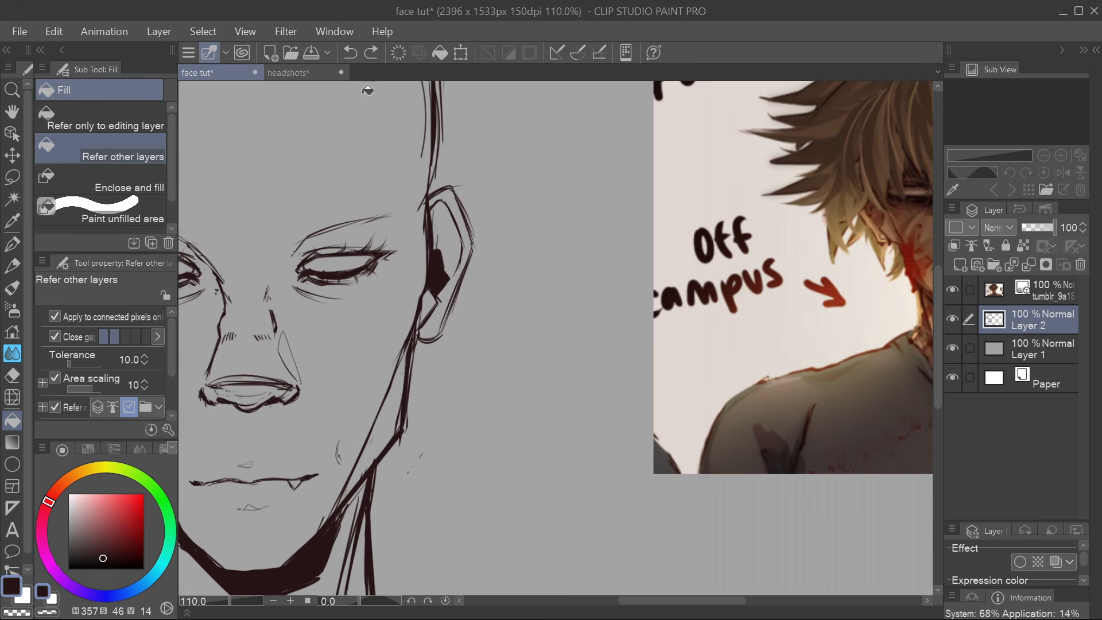
Outline a shadow shape in the upper fold of the right-hand ear and fill it with the dark line colour
key(p)
drag(432, 220, 454, 245)
drag(558, 229, 475, 208)
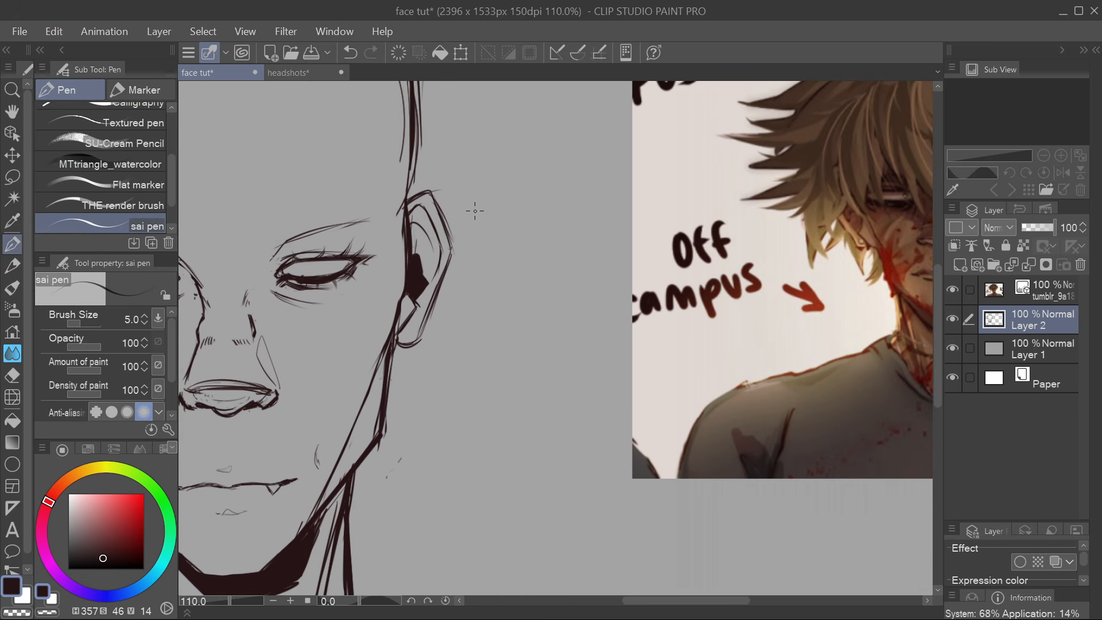
key(g)
click(421, 223)
key(p)
Add matching dark inner shadows to the left-hand ear and draw small round studs on both earlobes
drag(311, 329, 644, 349)
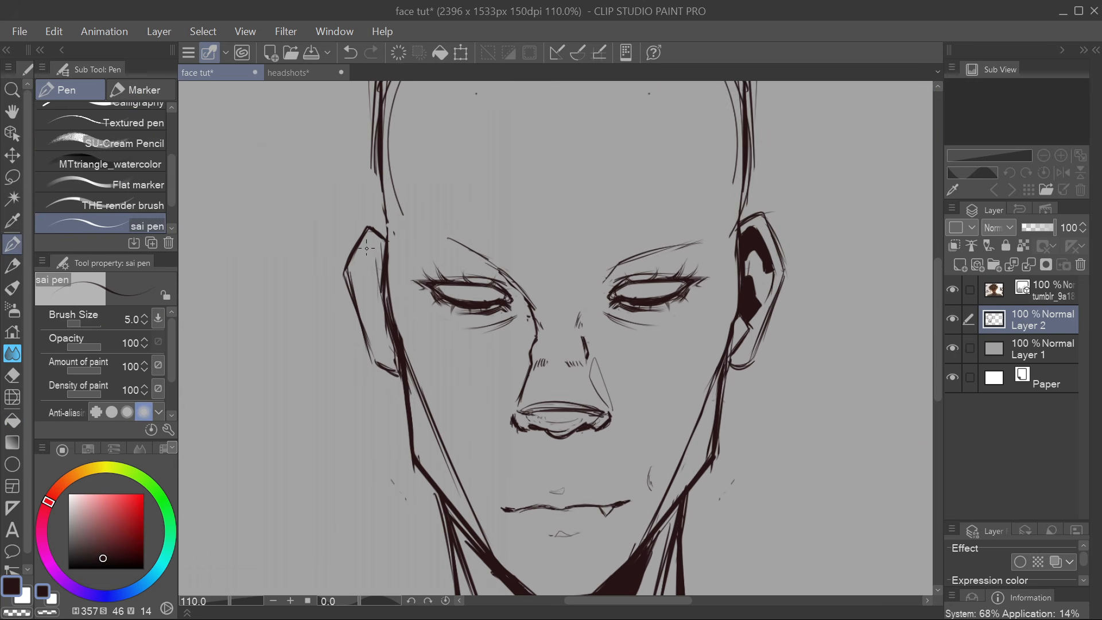
drag(388, 316, 367, 270)
mouse_move(800, 402)
mouse_down()
mouse_move(660, 408)
mouse_move(733, 388)
mouse_up()
drag(733, 388, 675, 396)
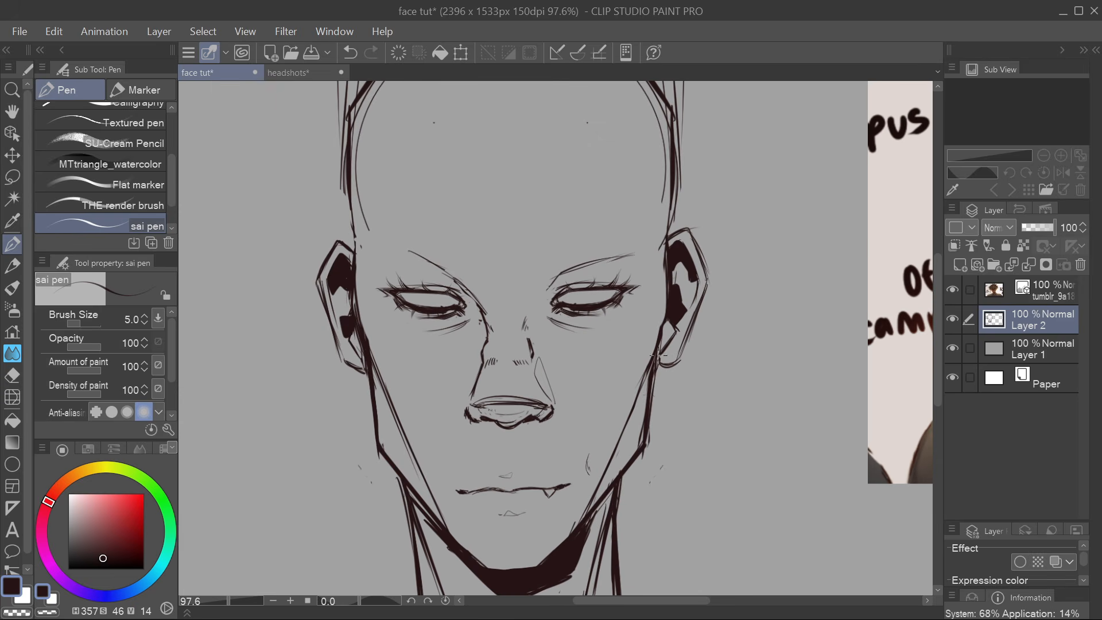
mouse_move(658, 356)
mouse_down()
mouse_move(675, 365)
mouse_move(695, 319)
mouse_move(672, 357)
mouse_up()
drag(354, 358, 357, 360)
Sketch thin arched guide lines for the eyebrows above both eyes
drag(725, 430, 619, 436)
scroll(620, 437, up, 2)
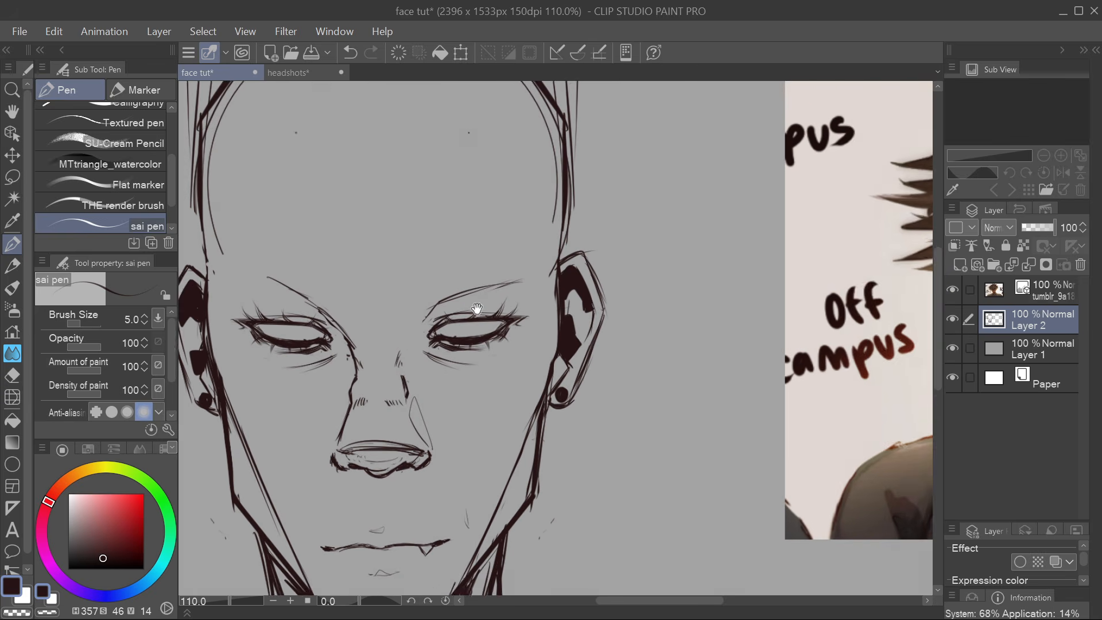
drag(402, 323, 568, 328)
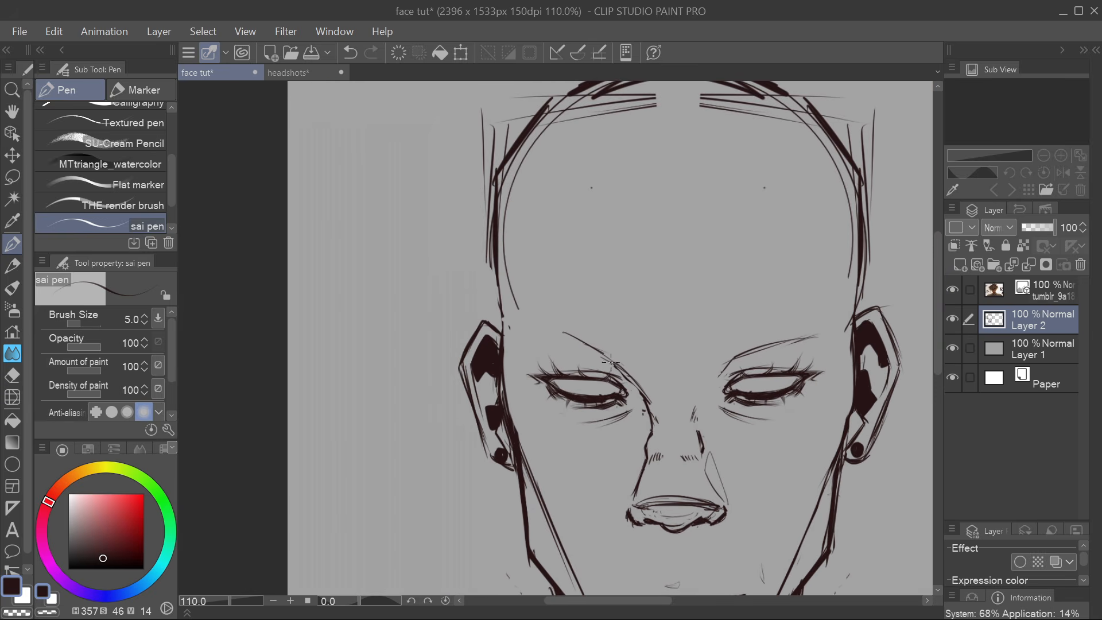
mouse_move(618, 364)
mouse_down()
mouse_move(515, 348)
mouse_move(594, 349)
mouse_up()
drag(789, 408, 644, 382)
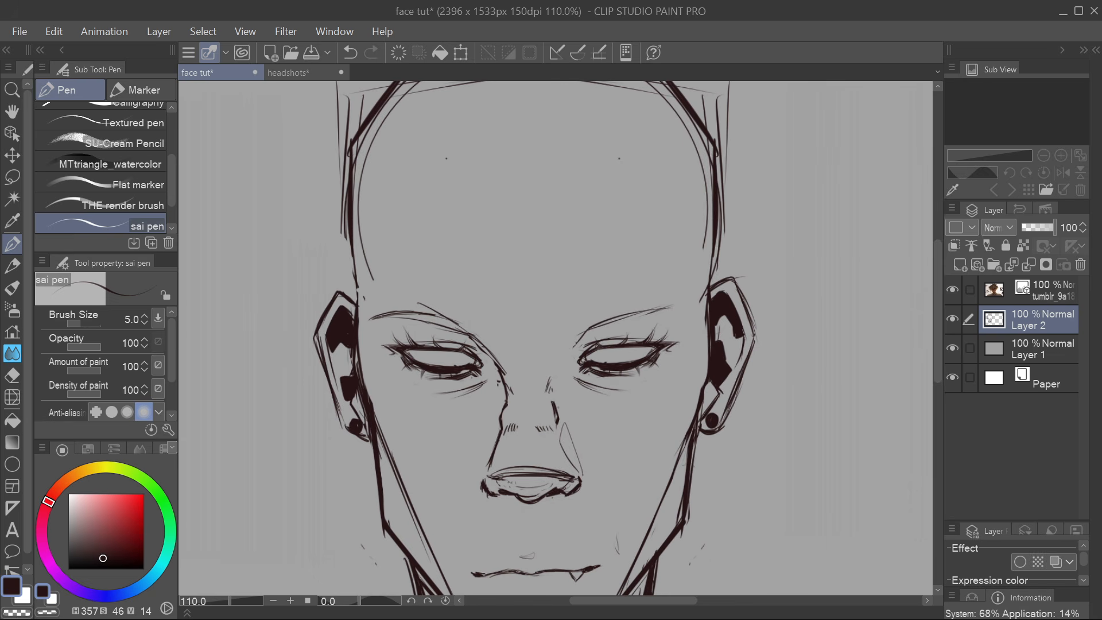
drag(568, 329, 682, 304)
Sketch a demonstration eyebrow line beside the head, and undo its strokes
mouse_move(751, 253)
mouse_down()
mouse_move(825, 240)
mouse_move(758, 240)
mouse_move(789, 229)
mouse_move(819, 241)
mouse_move(745, 251)
mouse_up()
click(349, 52)
click(349, 51)
click(350, 51)
click(351, 50)
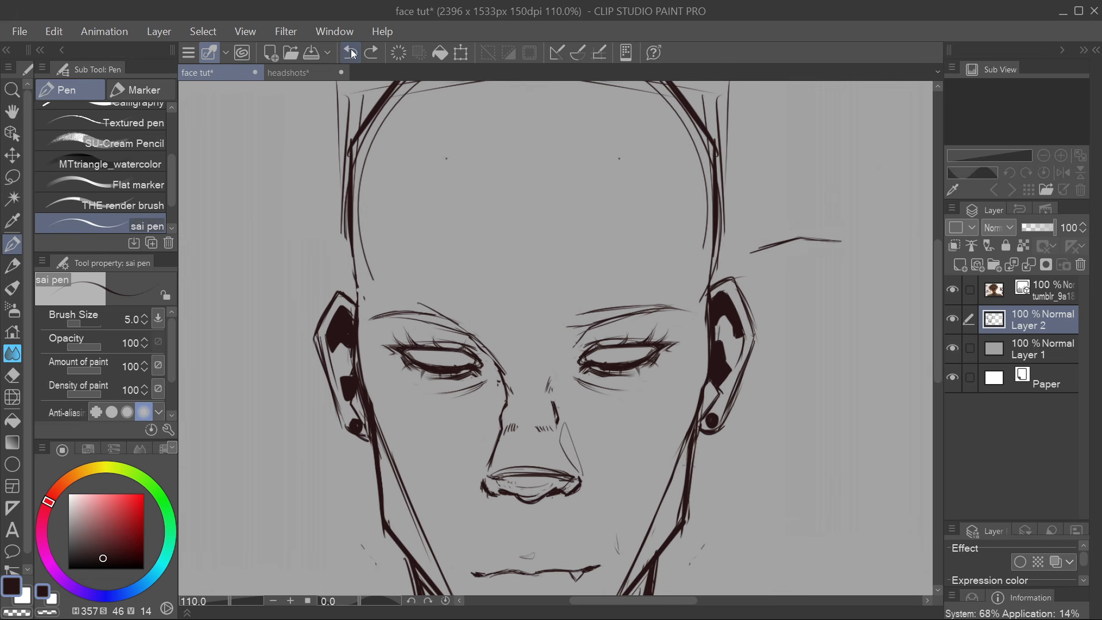
click(350, 50)
click(351, 50)
click(350, 50)
Fill in both eyebrows with dense dark strokes that taper towards the temples
mouse_move(590, 310)
mouse_down()
mouse_move(561, 328)
mouse_move(608, 315)
mouse_move(586, 330)
mouse_up()
mouse_move(646, 309)
mouse_down()
mouse_move(579, 326)
mouse_move(684, 305)
mouse_up()
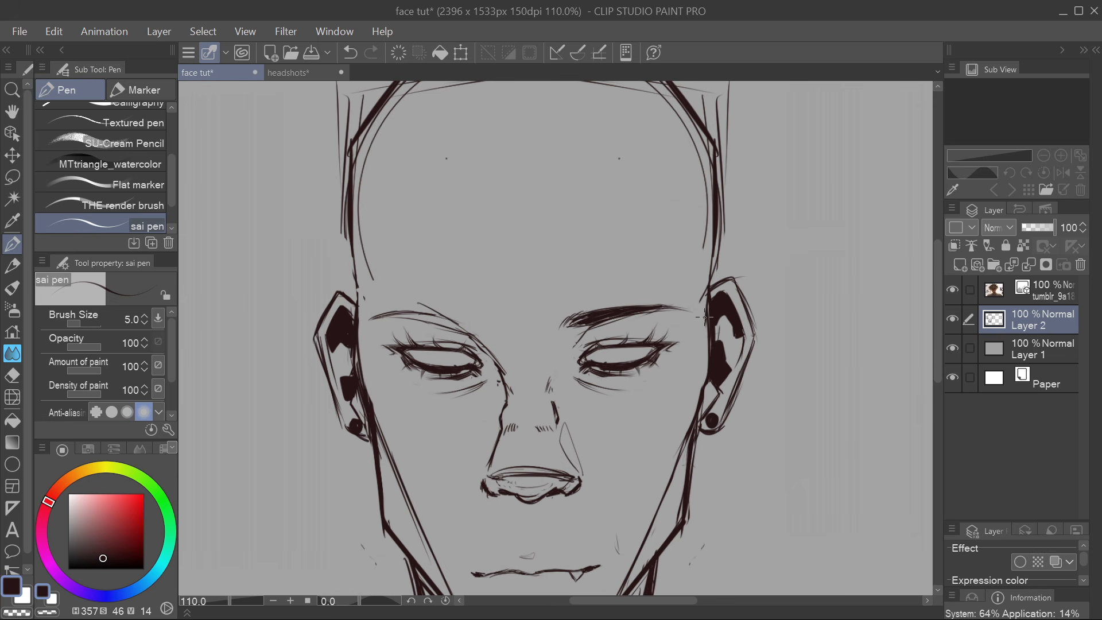
drag(569, 393, 616, 391)
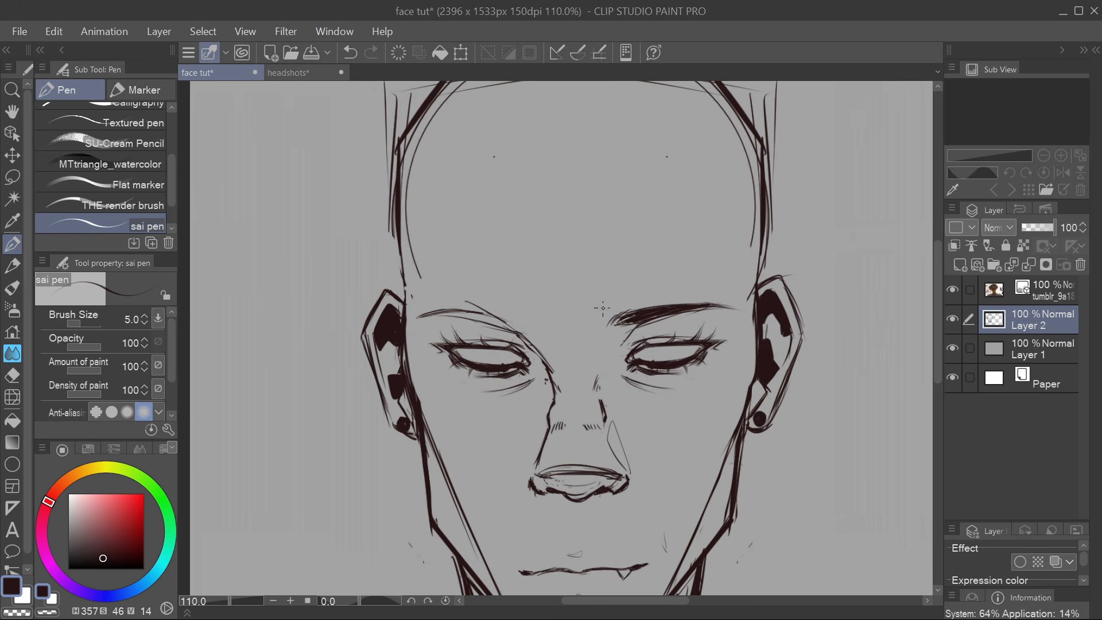
drag(603, 327, 606, 315)
drag(410, 317, 509, 323)
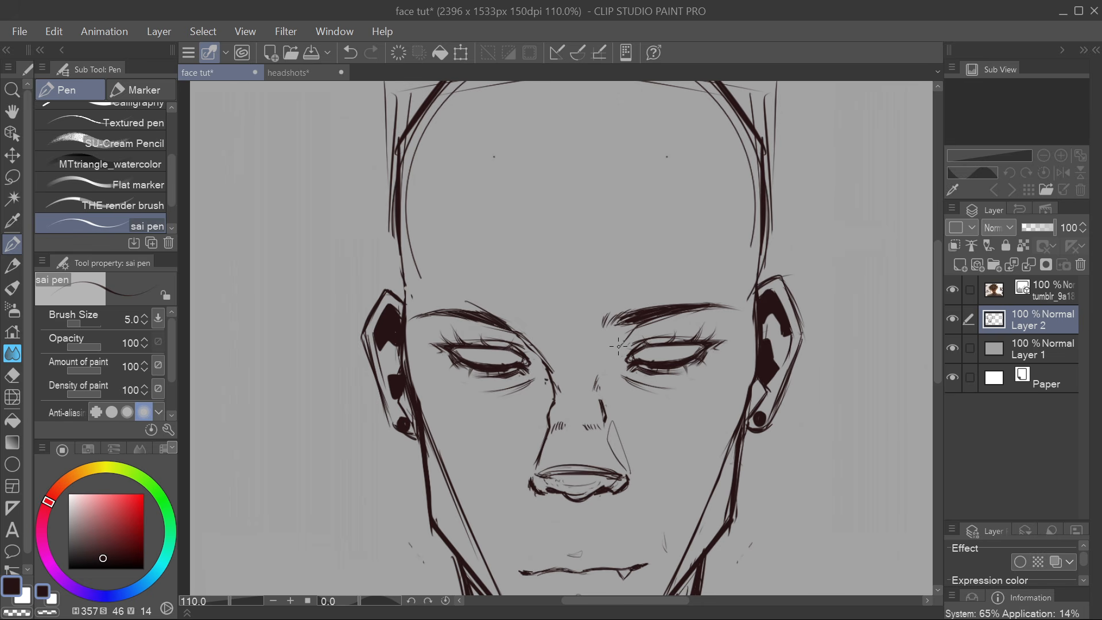
Erase the line joining the left eyebrow to the nose bridge, and redraw the eyebrow's inner end
key(e)
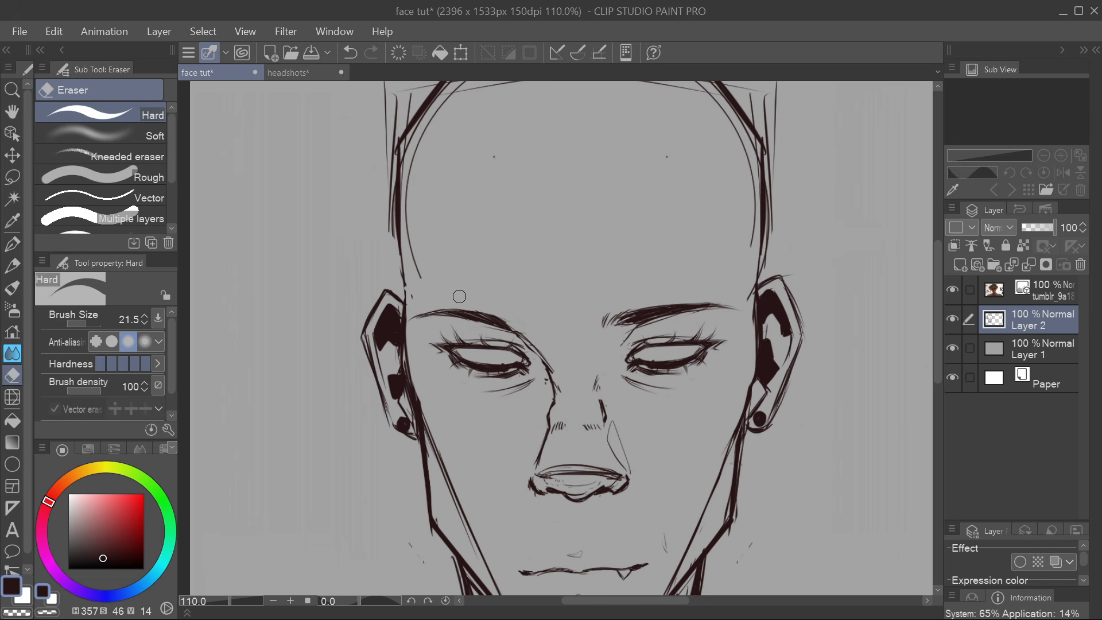
drag(541, 358, 531, 343)
key(p)
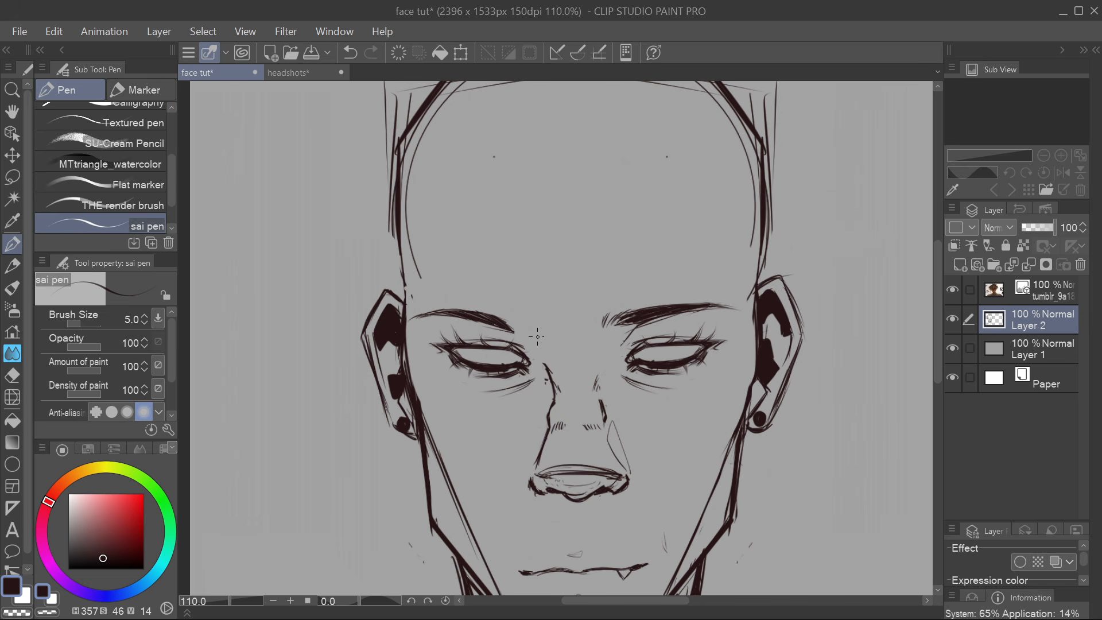
drag(521, 322, 552, 375)
Thicken both eyebrows and add short hair strokes at their inner ends
drag(588, 438, 737, 490)
drag(665, 384, 681, 386)
mouse_move(835, 440)
mouse_down()
mouse_move(667, 360)
mouse_move(633, 355)
mouse_up()
drag(477, 288, 489, 302)
drag(684, 410, 709, 421)
drag(488, 302, 418, 289)
drag(464, 292, 421, 285)
drag(516, 302, 519, 313)
drag(581, 307, 628, 304)
Lasso the left eyebrow, apply a transformation to it, and clear the selection
scroll(643, 299, down, 3)
drag(654, 417, 531, 433)
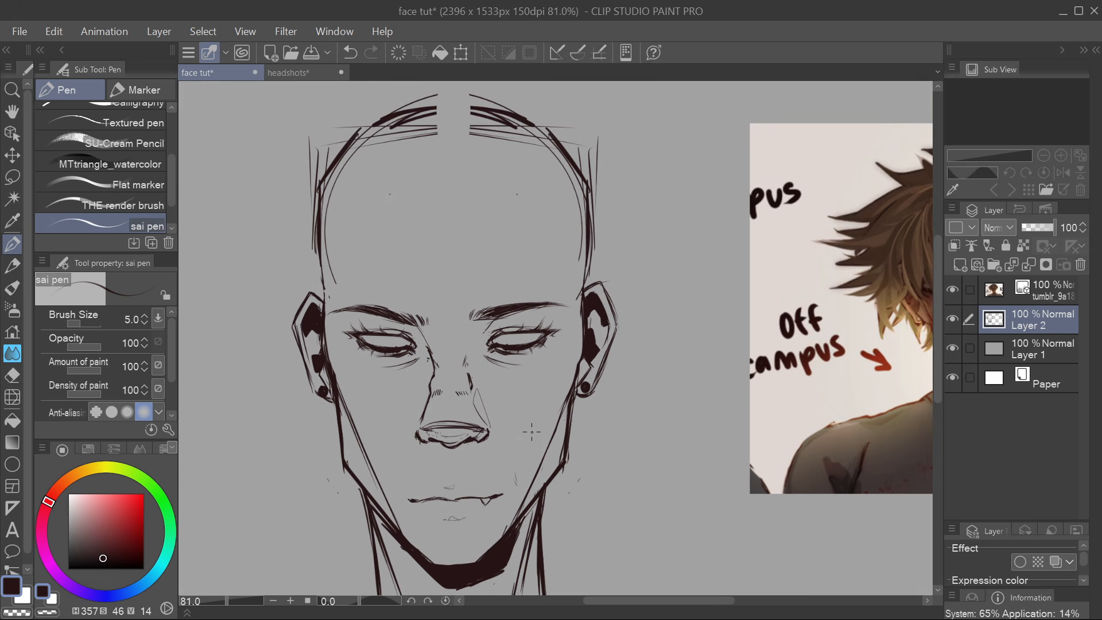
click(12, 178)
mouse_move(395, 325)
mouse_down()
mouse_move(436, 314)
mouse_move(390, 325)
mouse_move(424, 306)
mouse_up()
key(ctrl+t)
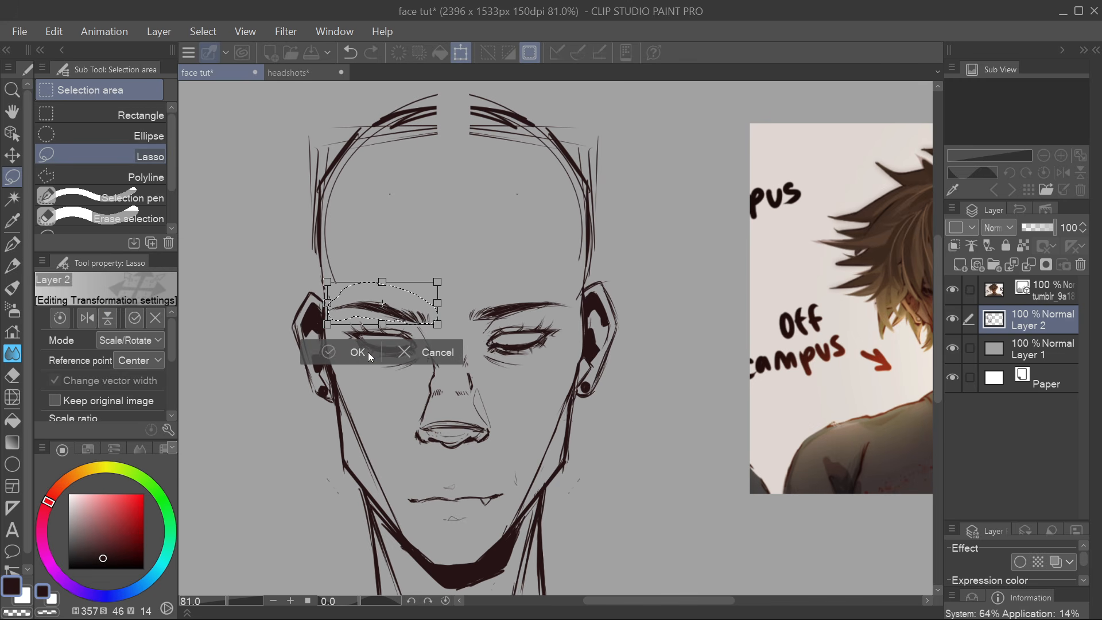
click(374, 351)
key(ctrl+d)
Hatch fine shading lines between the inner eyebrow ends, the eye corners and the nose bridge on both sides
key(p)
drag(643, 472, 635, 435)
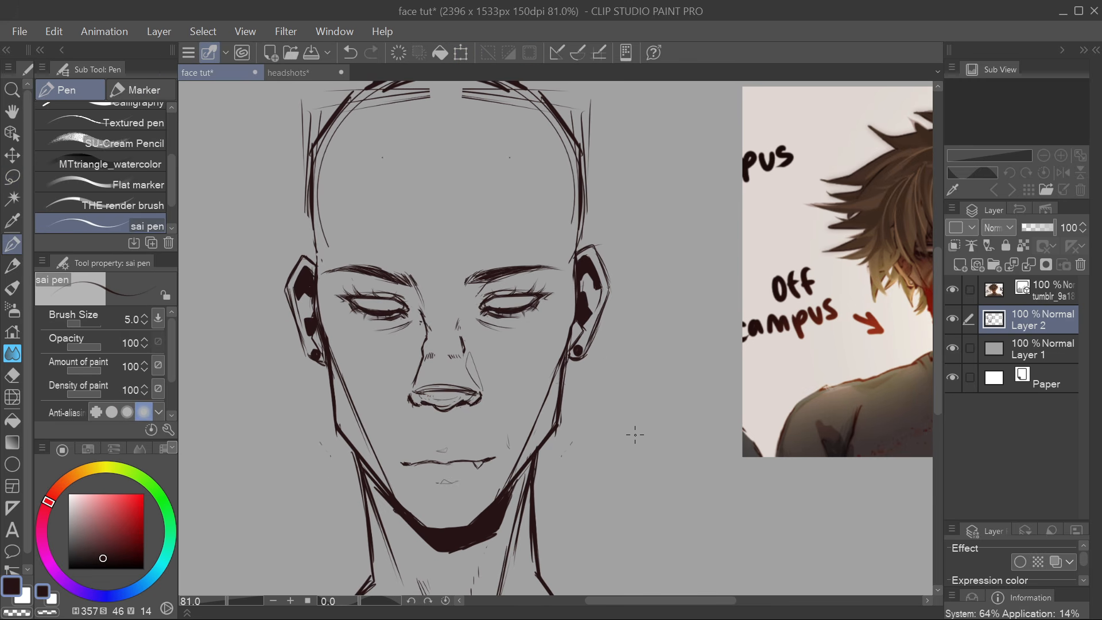
drag(467, 285, 456, 323)
click(351, 54)
click(351, 54)
mouse_move(462, 313)
mouse_down()
mouse_move(466, 326)
mouse_move(475, 299)
mouse_move(498, 293)
mouse_up()
mouse_move(409, 286)
mouse_down()
mouse_move(402, 299)
mouse_move(413, 297)
mouse_up()
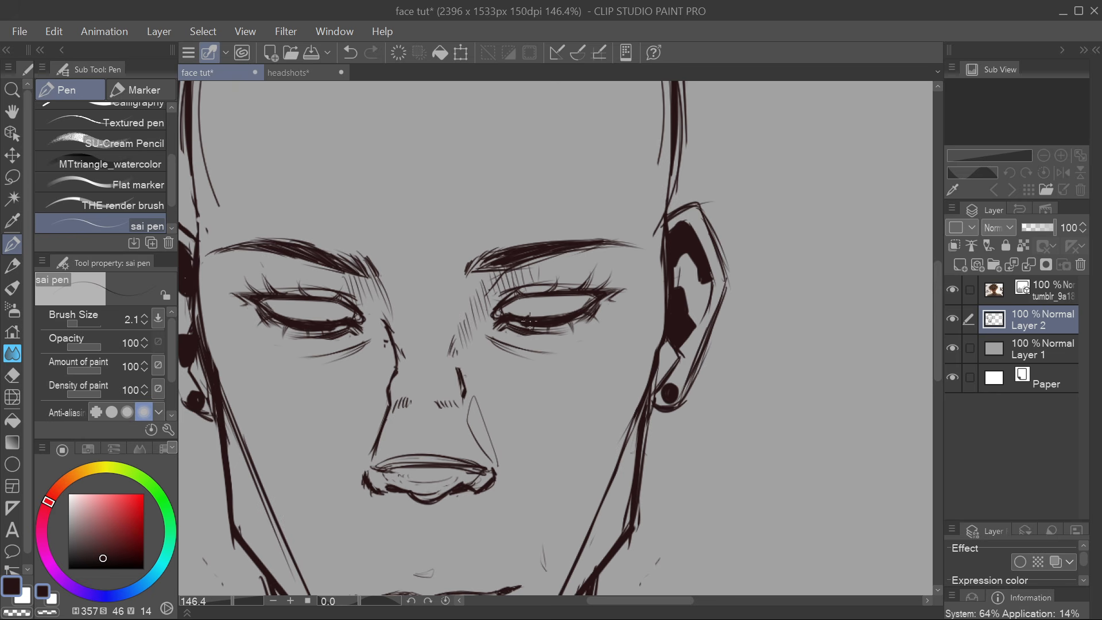
Draw thin iris outlines inside both eyes with the 2.1 pen
drag(525, 328, 505, 331)
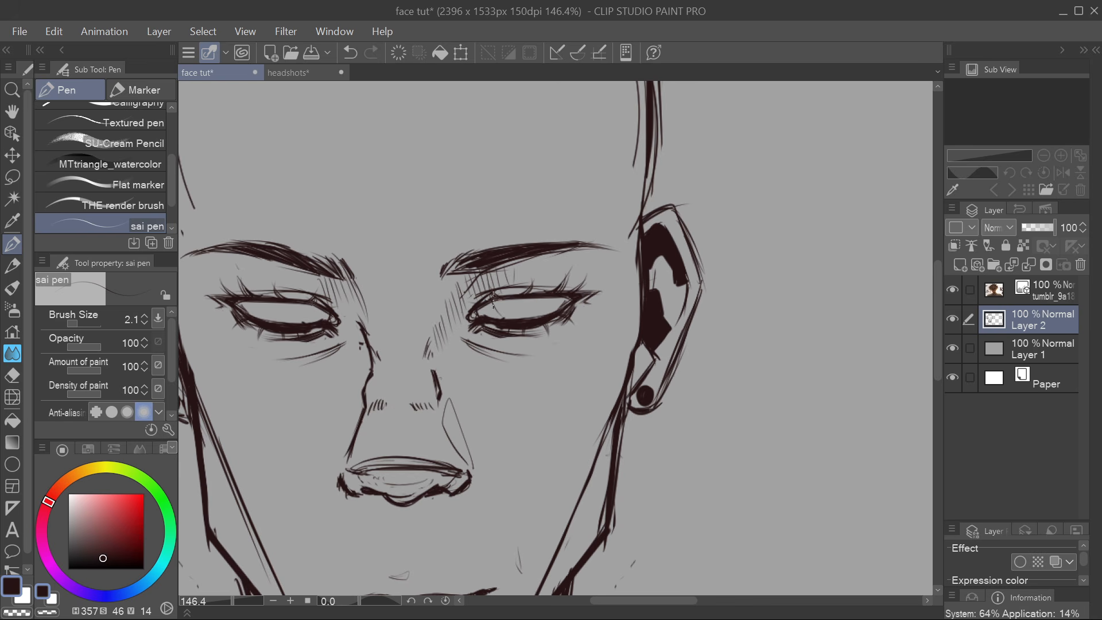
click(352, 48)
click(352, 48)
mouse_move(494, 302)
mouse_down()
mouse_move(489, 316)
mouse_move(512, 307)
mouse_up()
drag(502, 384, 576, 407)
drag(358, 323, 392, 334)
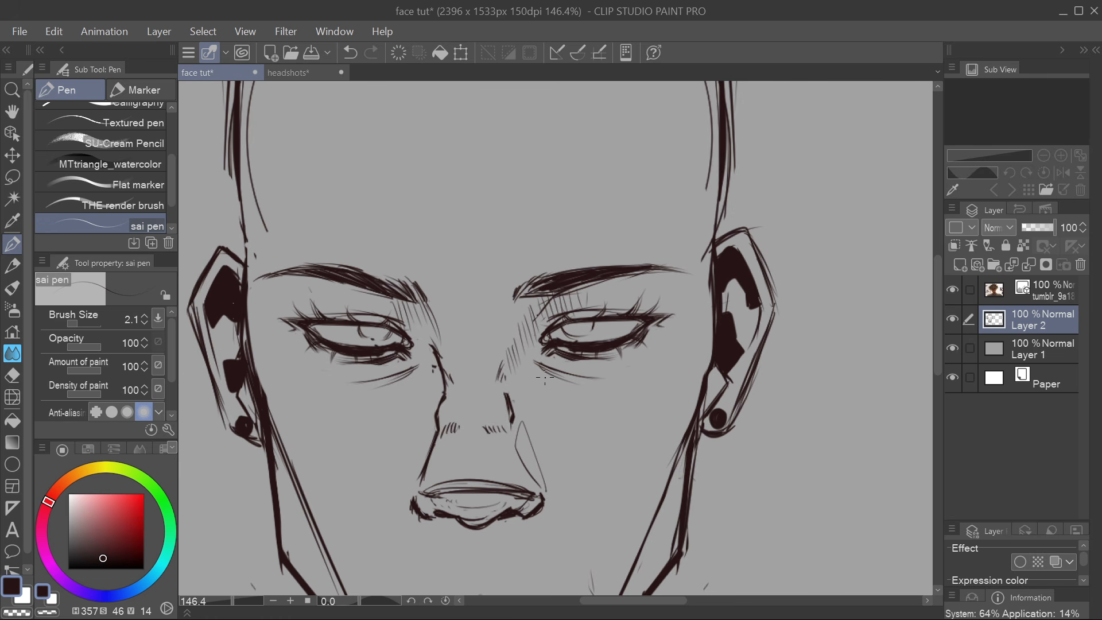
Set the pen size to 4.0 and draw the pupils in both eyes
click(148, 316)
drag(580, 322, 578, 332)
click(352, 53)
mouse_move(576, 320)
mouse_down()
mouse_move(580, 330)
mouse_move(579, 314)
mouse_up()
drag(376, 322, 370, 331)
Save the face tut drawing
key(ctrl+minus)
key(ctrl+minus)
drag(719, 426, 566, 373)
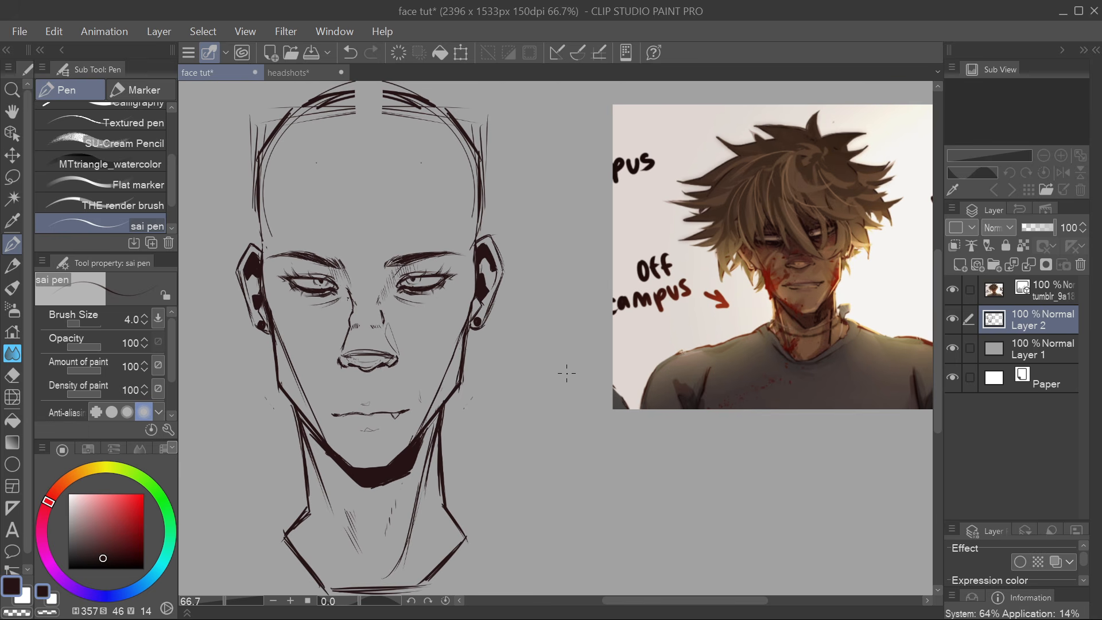
key(ctrl+s)
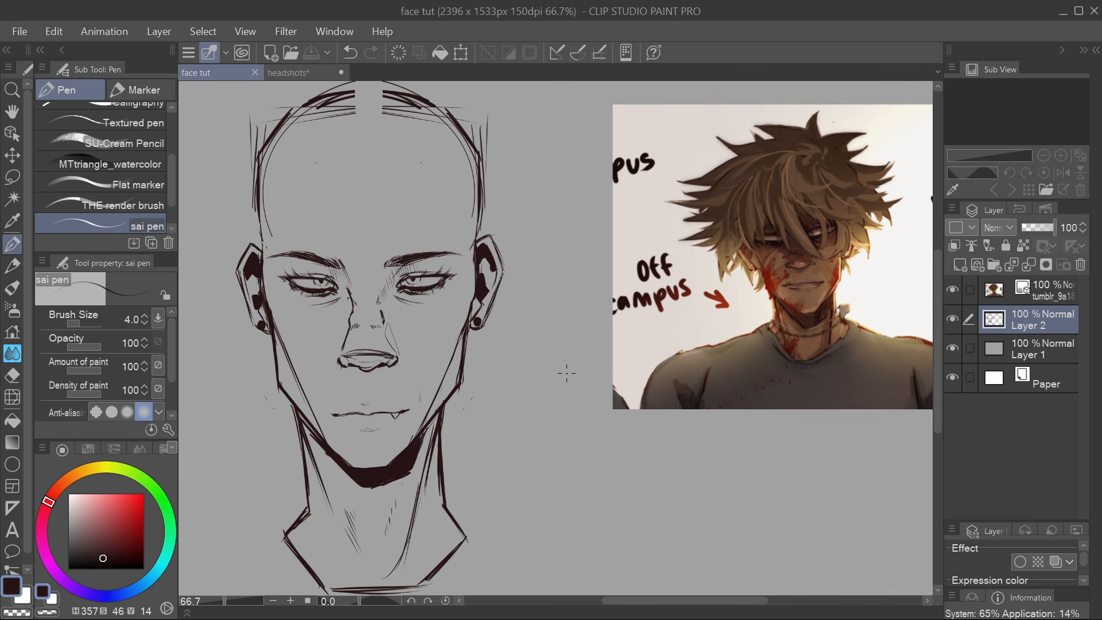
Erase rough marks along the right side of the jaw and redraw the cheek contours below both earlobes
mouse_move(528, 389)
mouse_down()
mouse_move(622, 379)
mouse_move(518, 377)
mouse_up()
key(e)
drag(462, 382, 454, 395)
key(p)
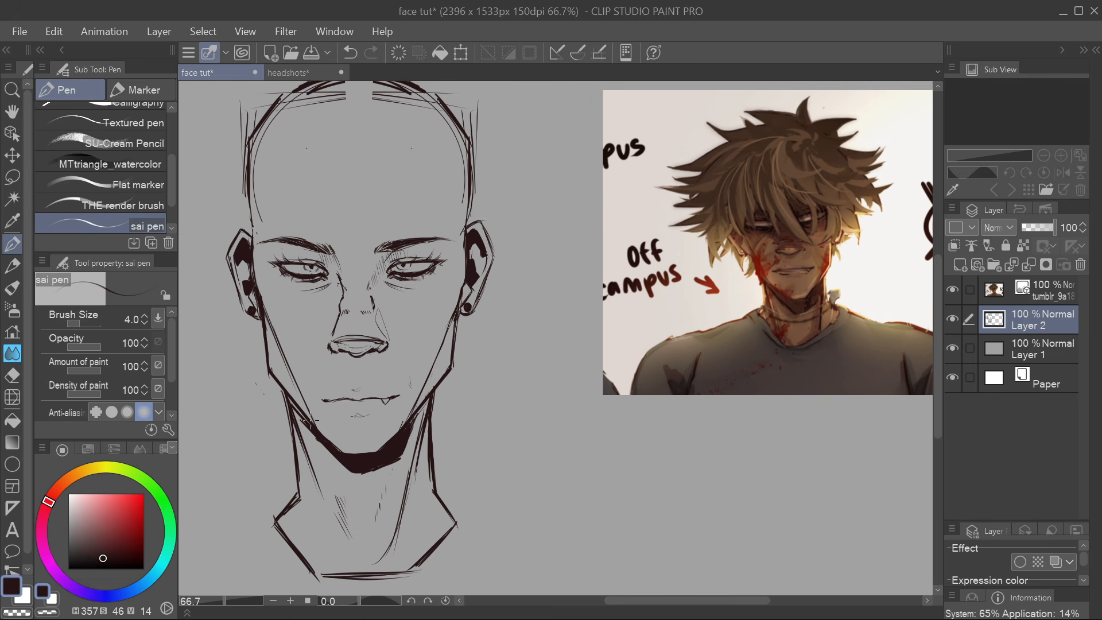
drag(463, 320, 449, 370)
mouse_move(269, 320)
mouse_down()
mouse_move(268, 370)
mouse_move(268, 361)
mouse_up()
Clean up the outer edge of the right cheek with the Hard eraser, and save the drawing
key(e)
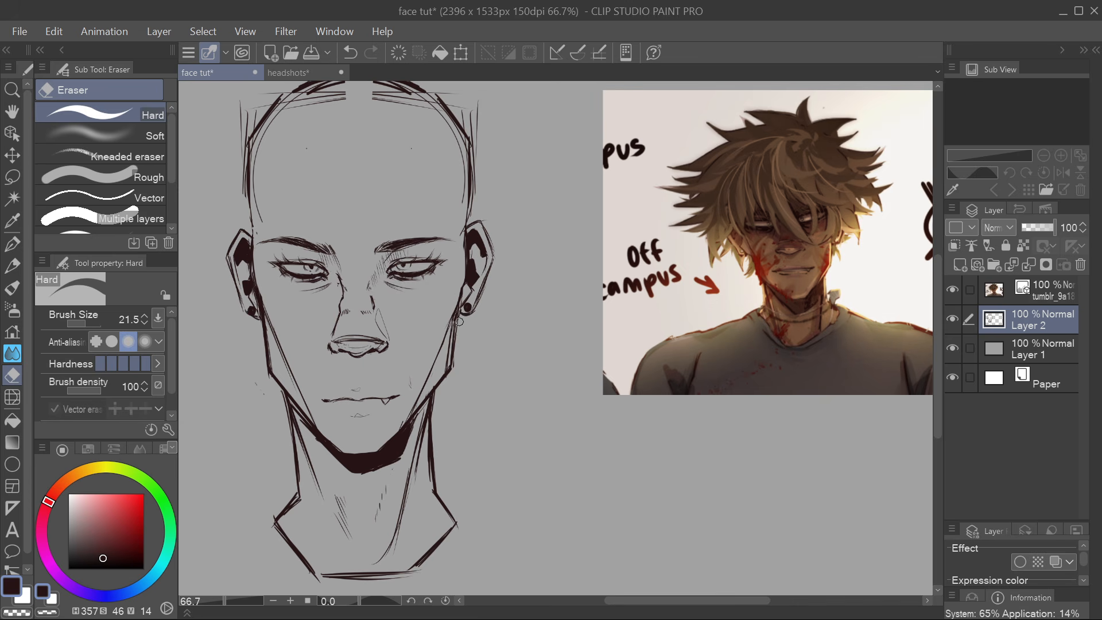
drag(460, 322, 452, 370)
key(p)
mouse_move(563, 369)
mouse_down()
mouse_move(539, 371)
mouse_move(563, 382)
mouse_up()
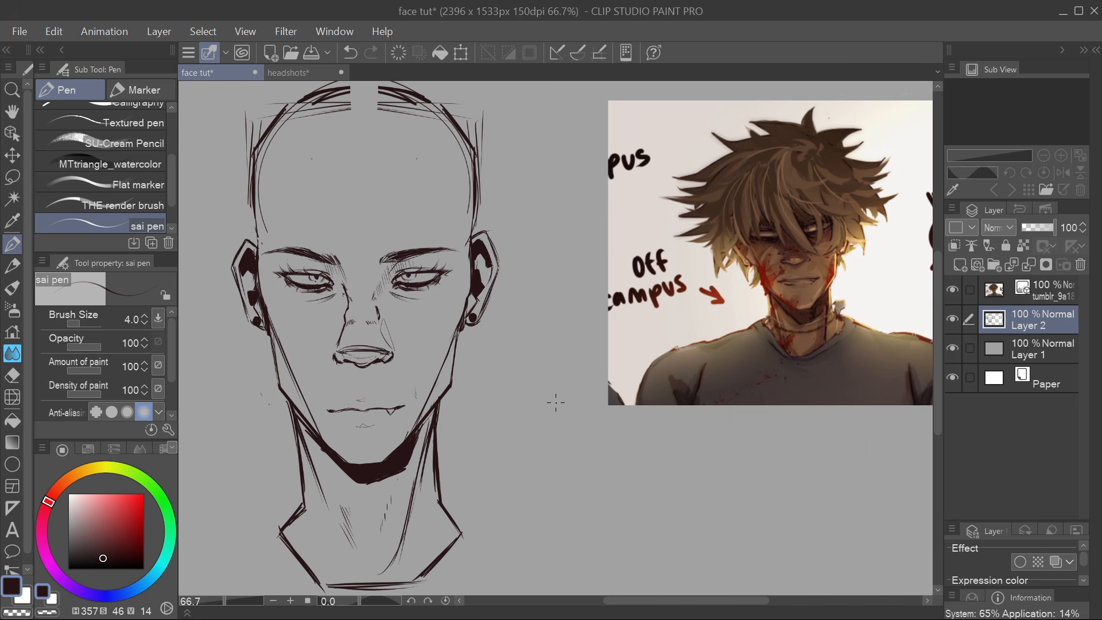
drag(554, 398, 567, 426)
key(ctrl+s)
Sketch a rough hairline across the forehead and down to the temples, and undo its strokes
drag(425, 245, 453, 332)
drag(472, 463, 475, 451)
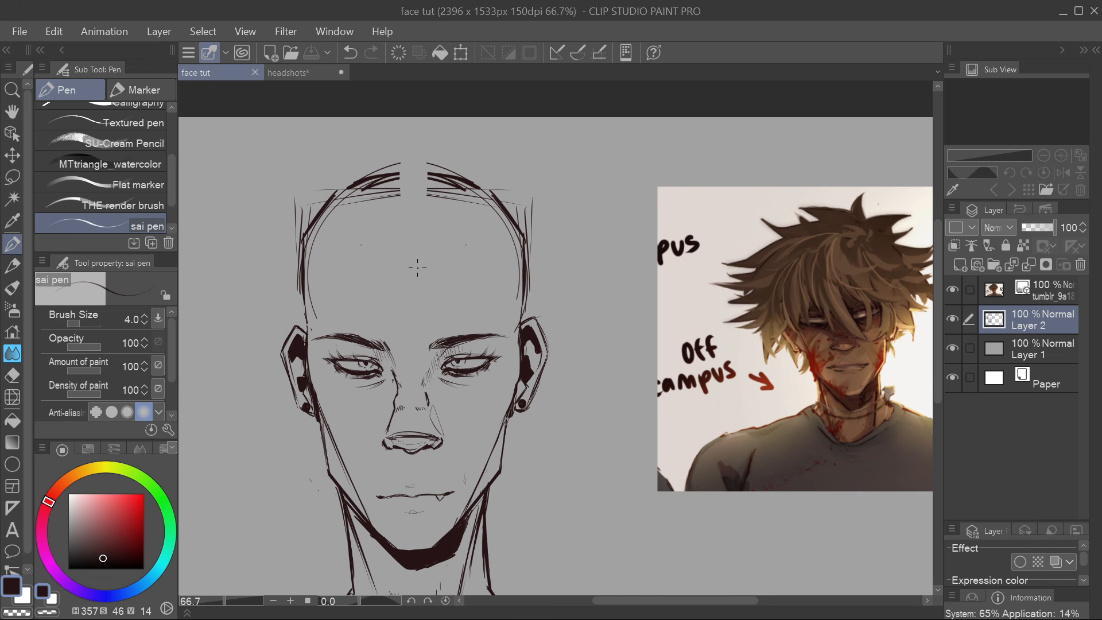
mouse_move(378, 243)
mouse_down()
mouse_move(458, 239)
mouse_move(471, 278)
mouse_move(513, 305)
mouse_move(362, 273)
mouse_up()
drag(351, 279, 325, 304)
drag(438, 211, 444, 201)
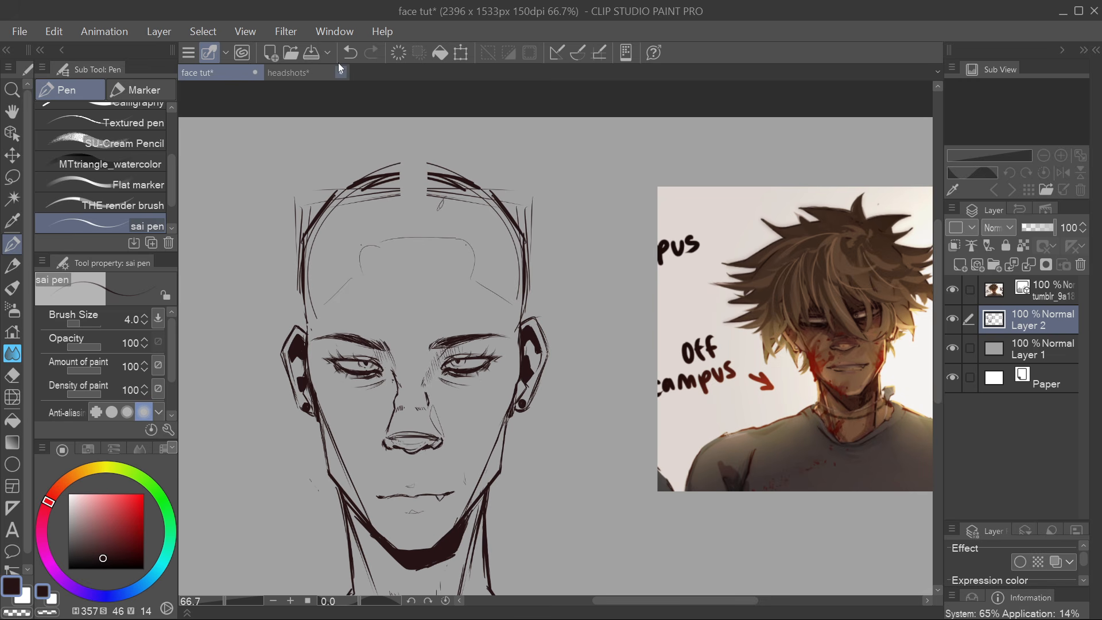
click(350, 49)
click(350, 50)
click(350, 49)
click(350, 49)
click(350, 49)
click(351, 50)
Lower Layer 2's opacity to 38% and add a new raster layer above it
mouse_move(684, 429)
mouse_down()
mouse_move(691, 411)
mouse_move(674, 394)
mouse_up()
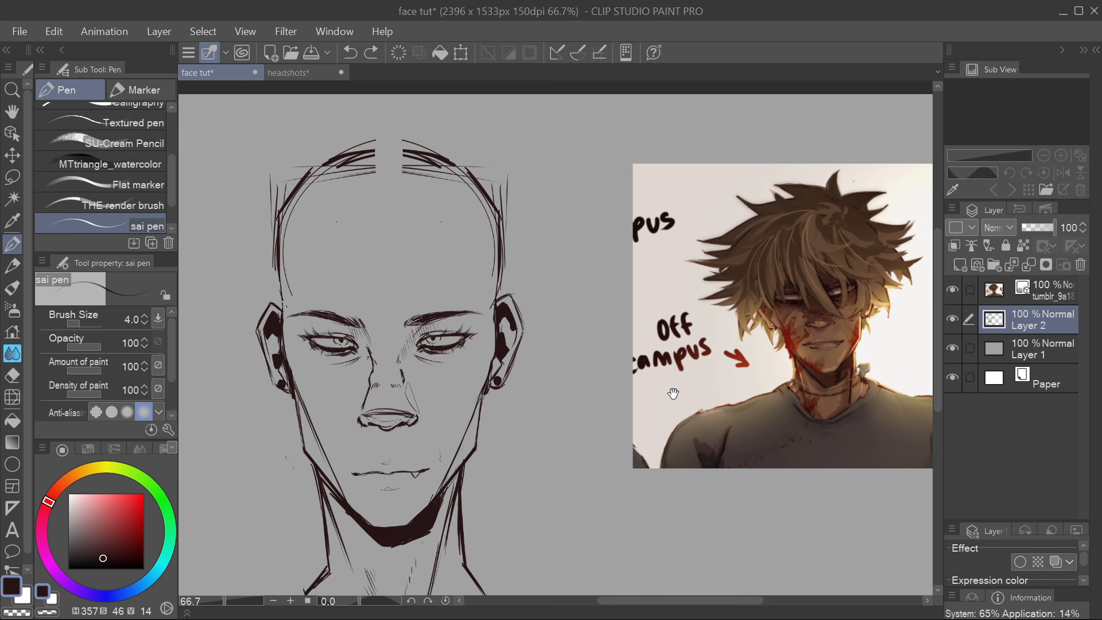
mouse_move(734, 525)
mouse_down()
mouse_move(748, 433)
mouse_move(718, 450)
mouse_up()
drag(1054, 228, 1039, 228)
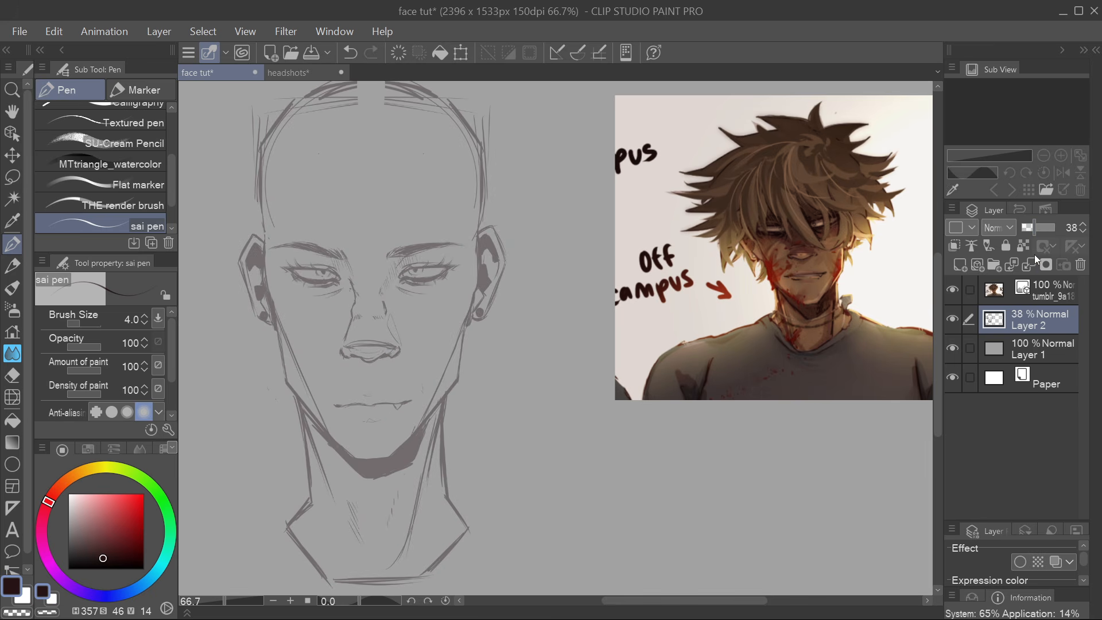
click(960, 265)
drag(456, 185, 293, 247)
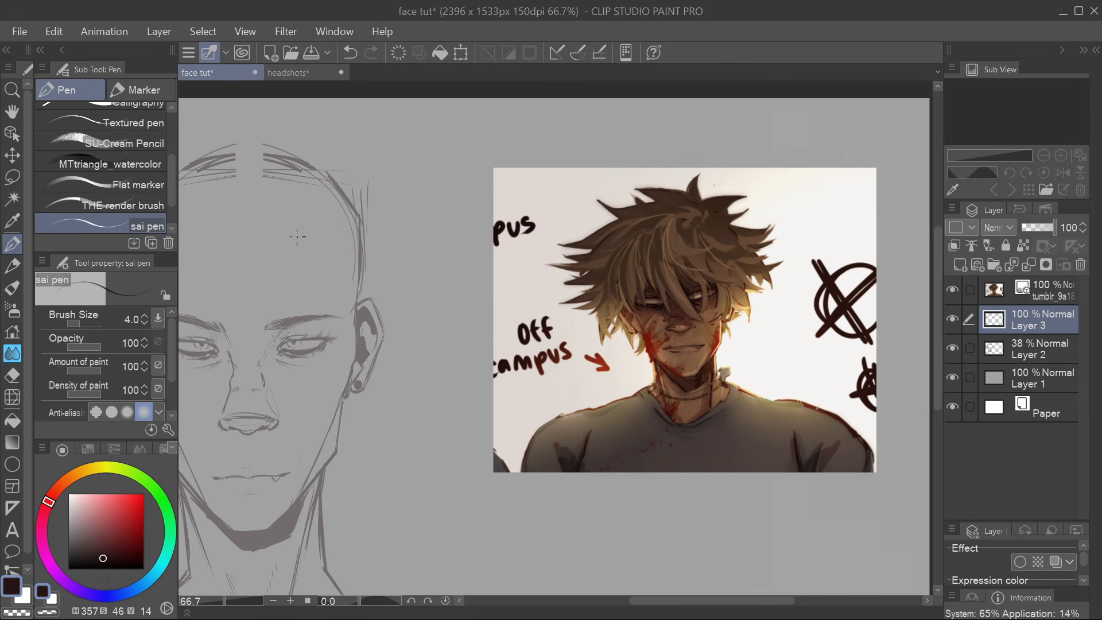
mouse_move(272, 214)
mouse_down()
mouse_move(453, 226)
mouse_move(405, 236)
mouse_up()
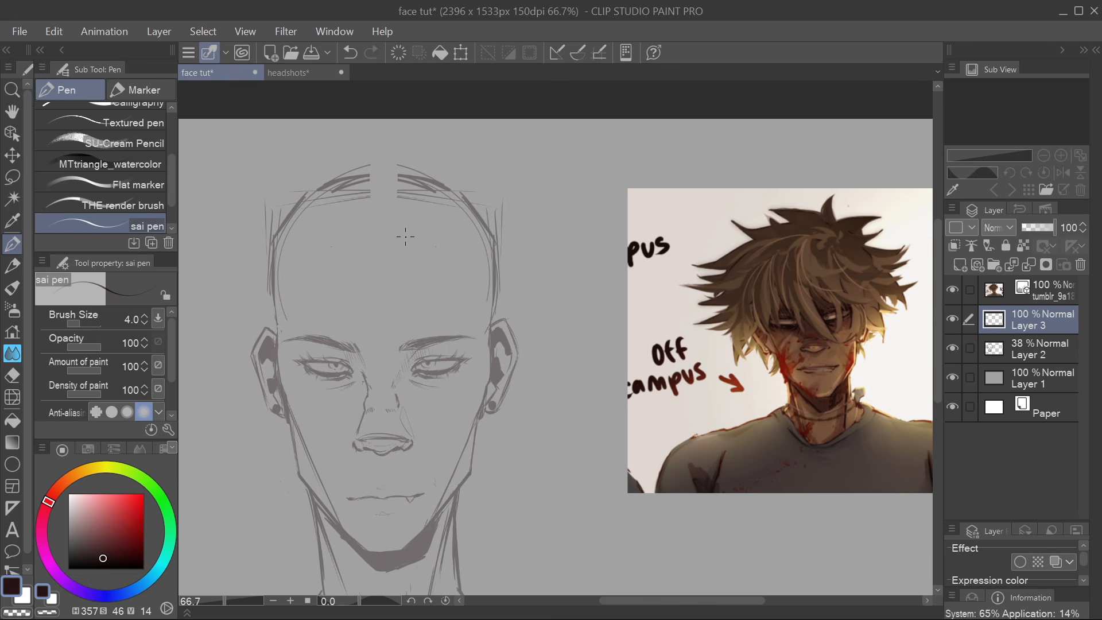
Examine the reference portrait and the hairstyles in the headshots document, and return to the face tut document
scroll(397, 347, down, 1)
drag(397, 347, 450, 336)
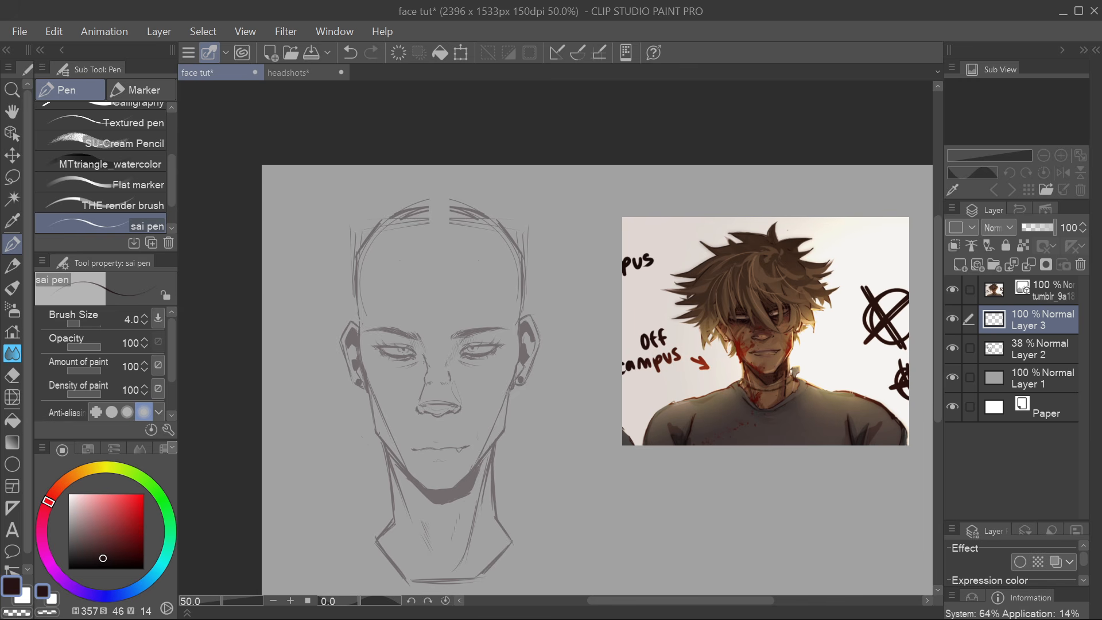
mouse_move(475, 239)
mouse_down()
mouse_move(373, 214)
mouse_move(401, 205)
mouse_up()
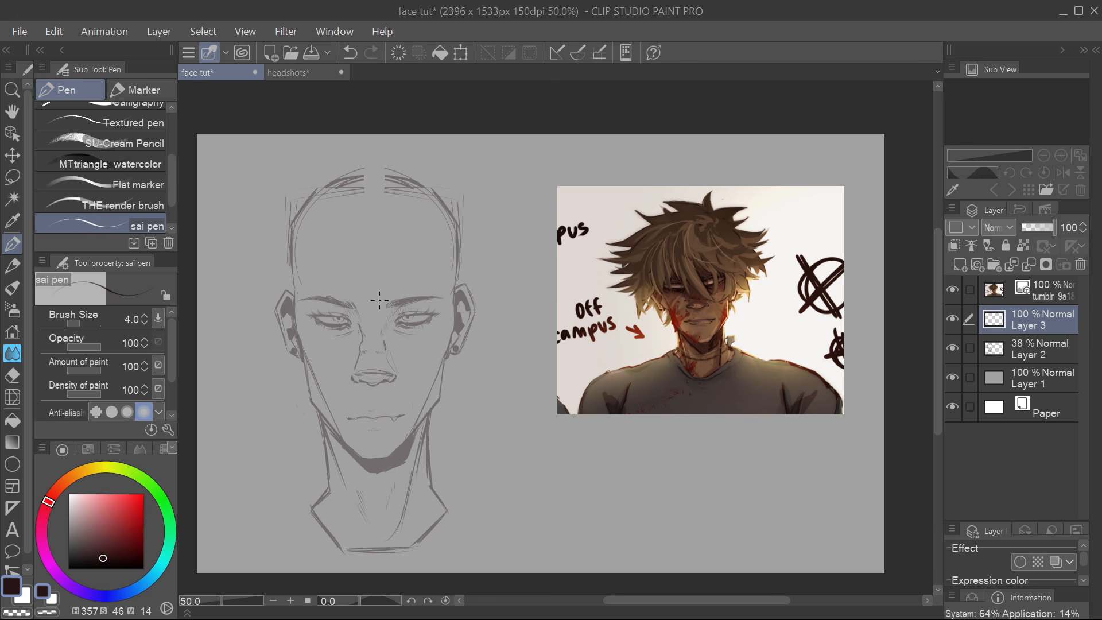
scroll(396, 276, up, 2)
drag(415, 260, 386, 265)
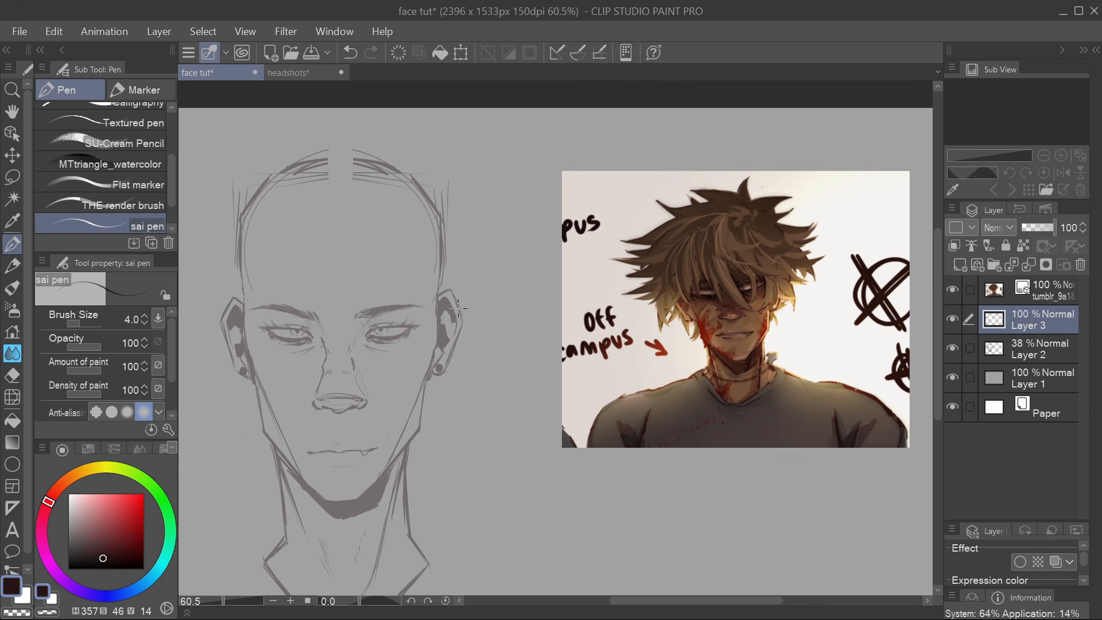
key(ctrl+Tab)
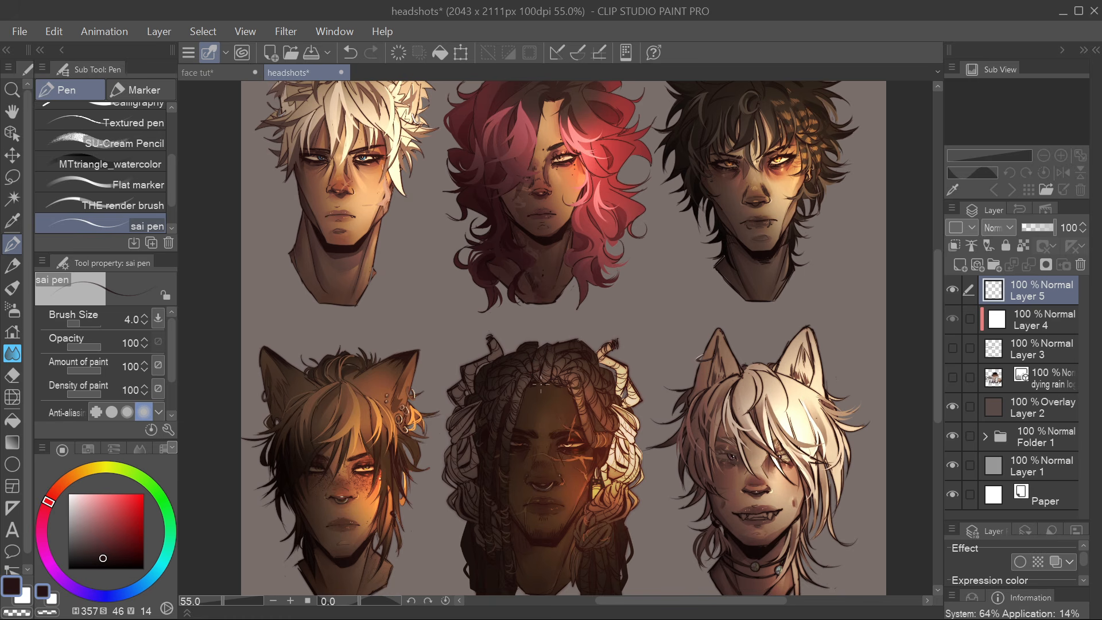
drag(715, 260, 668, 322)
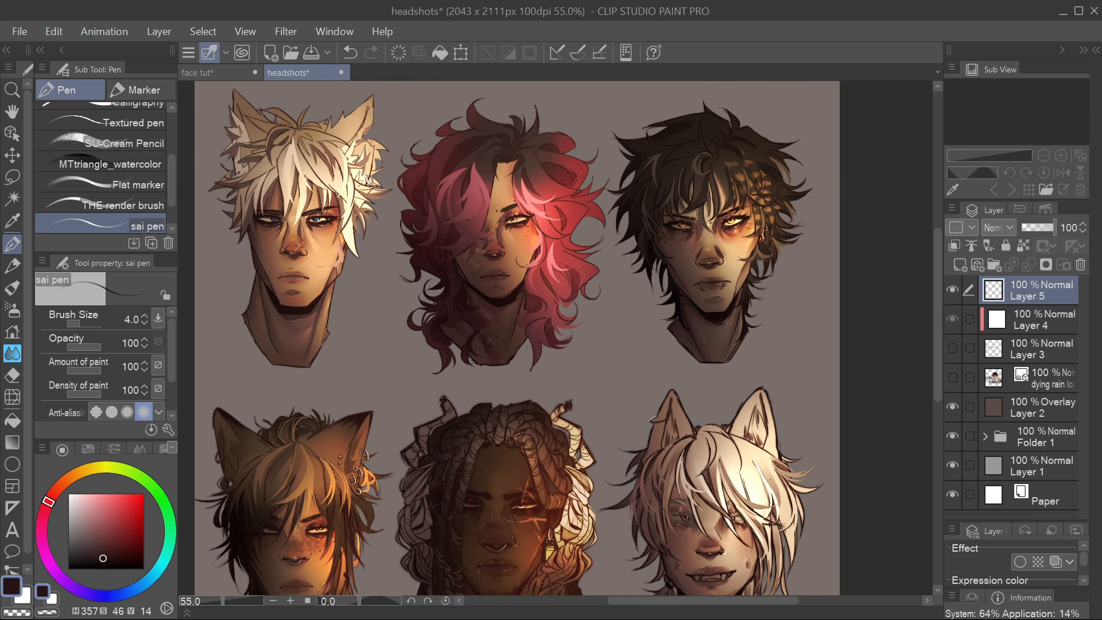
drag(330, 291, 367, 144)
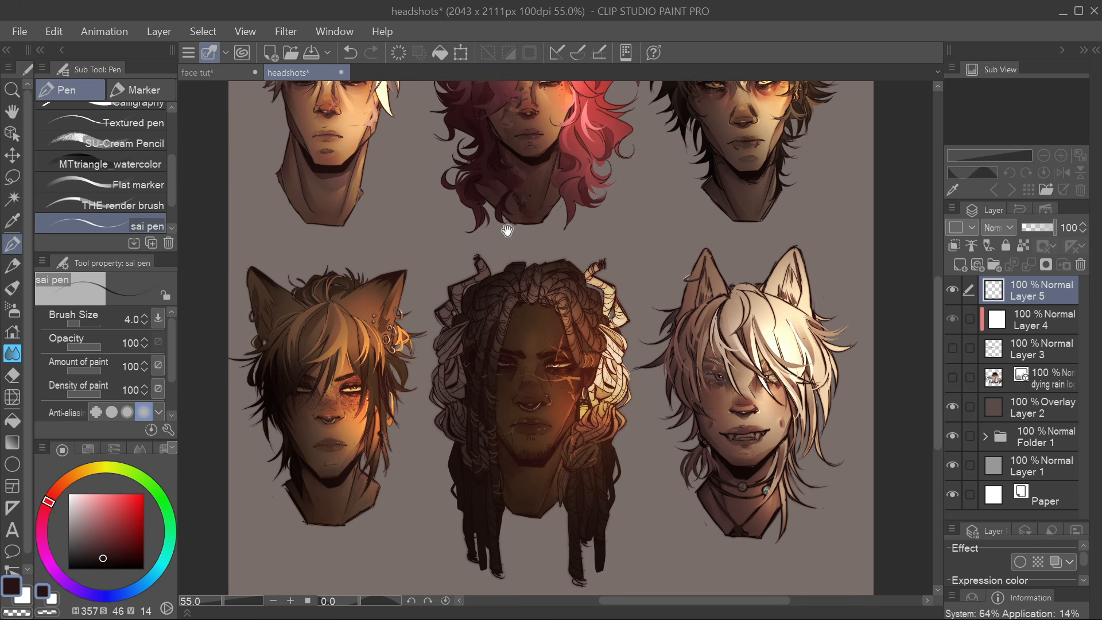
drag(507, 229, 635, 384)
key(ctrl+Tab)
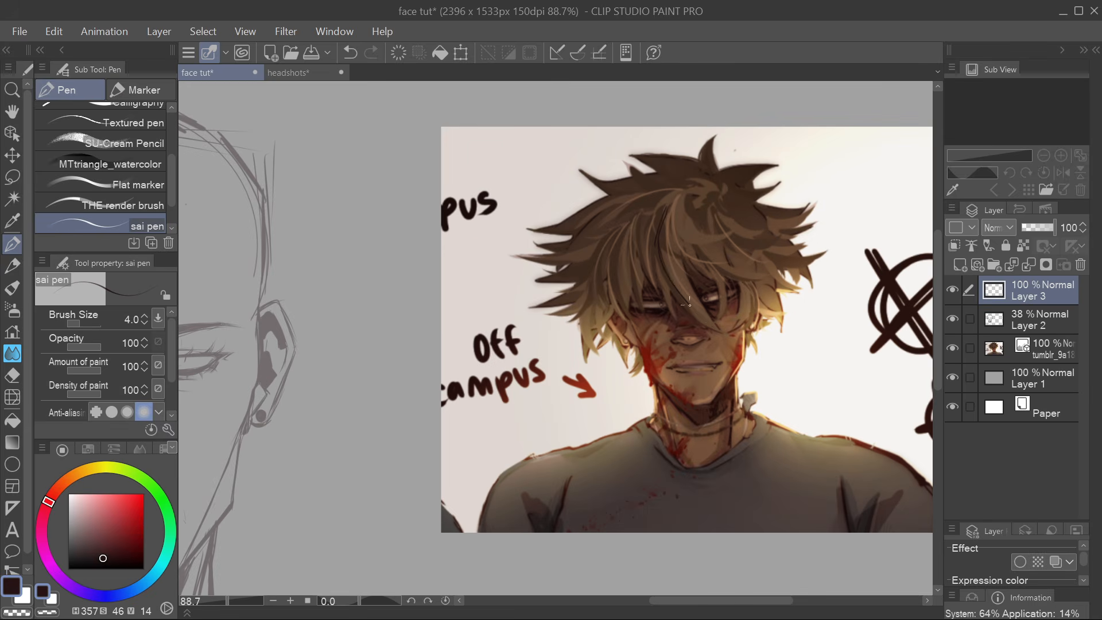
Trace the long central fringe strand over the reference portrait's hair and undo the tracing
mouse_move(671, 208)
mouse_down()
mouse_move(696, 297)
mouse_move(727, 334)
mouse_up()
mouse_move(683, 216)
mouse_down()
mouse_move(720, 339)
mouse_move(710, 234)
mouse_up()
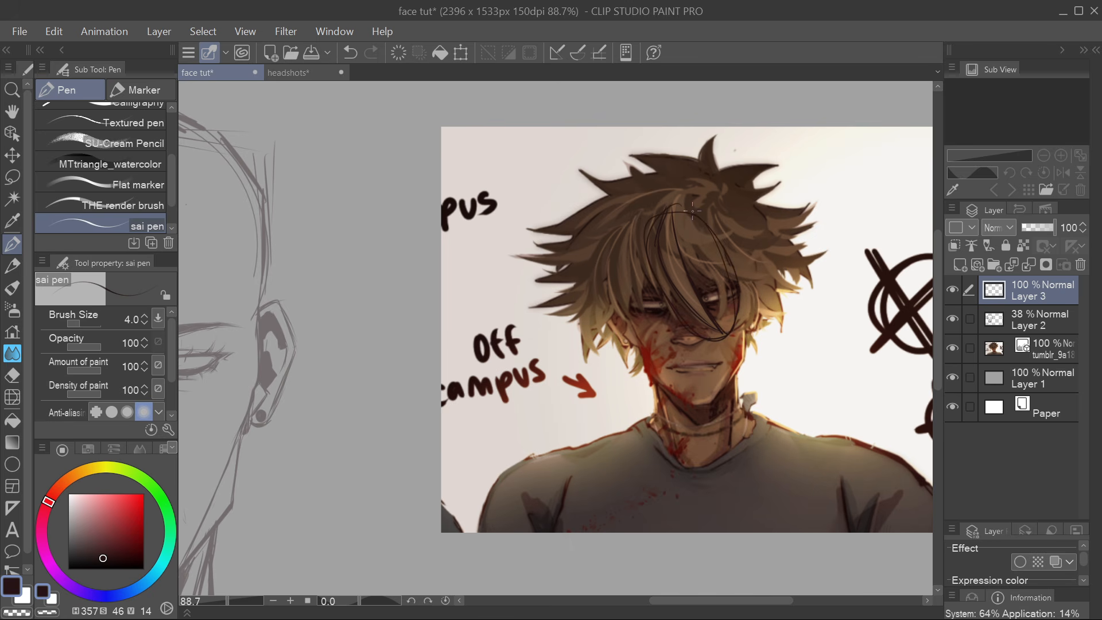
key(ctrl+z)
Draw a long curved fringe strand on Layer 3 from the upper forehead across the nose bridge, tapering to a point
drag(388, 436, 732, 401)
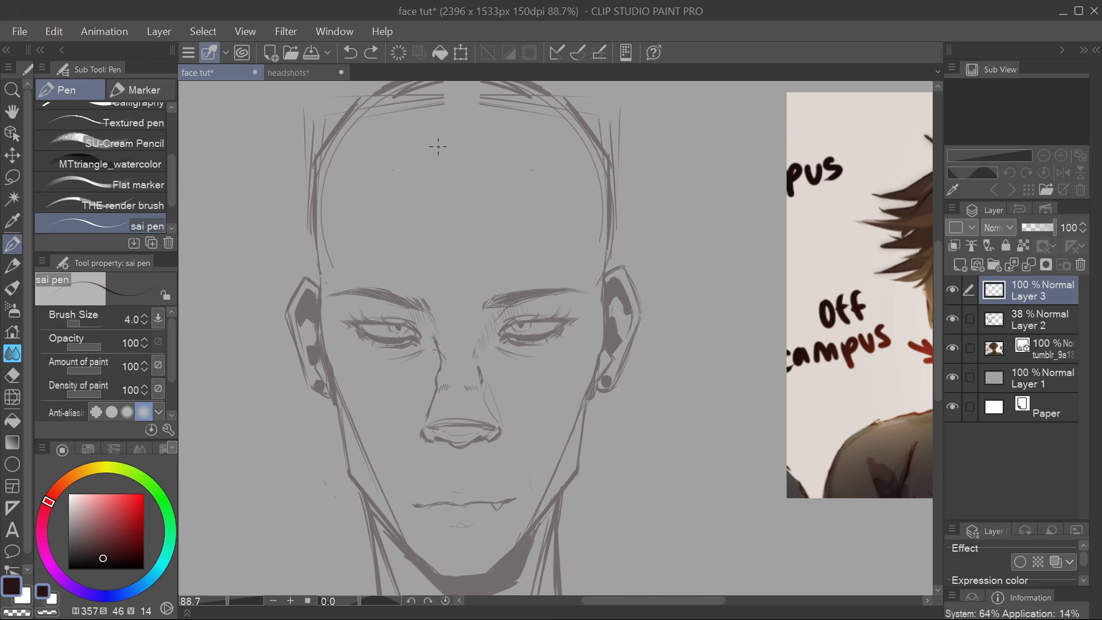
drag(450, 142, 417, 225)
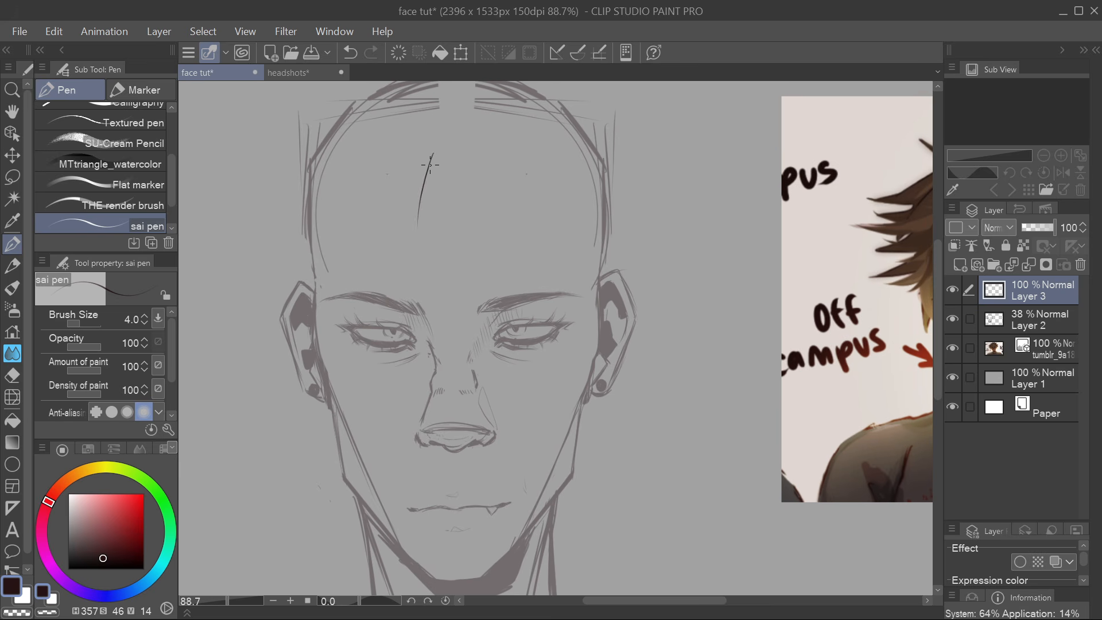
mouse_move(432, 160)
mouse_down()
mouse_move(436, 298)
mouse_move(473, 378)
mouse_up()
mouse_move(414, 230)
mouse_down()
mouse_move(415, 265)
mouse_move(534, 407)
mouse_up()
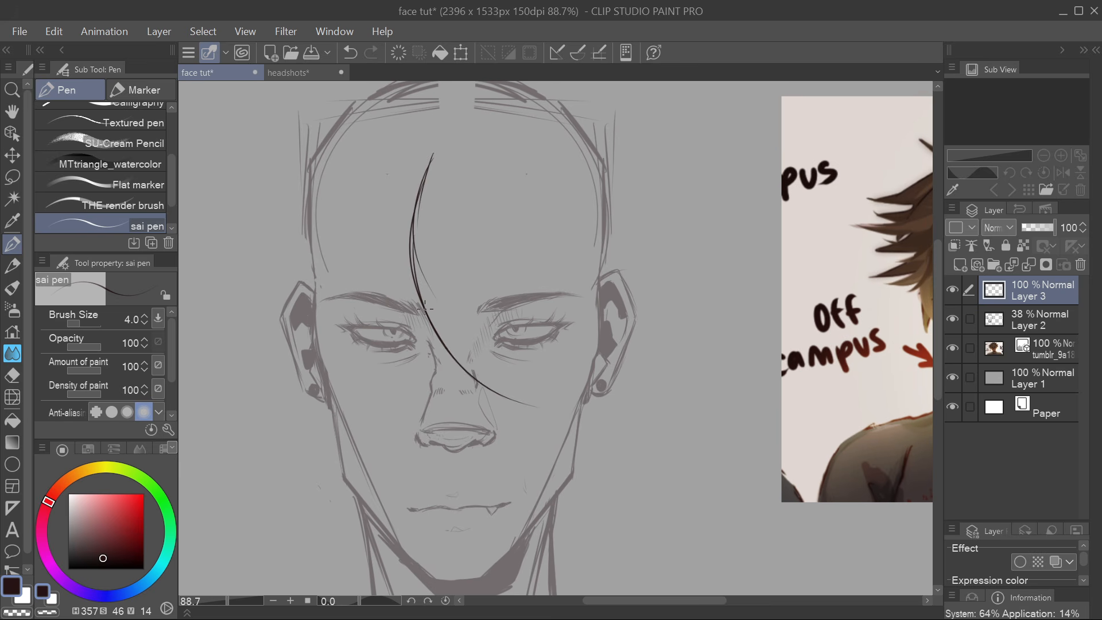
mouse_move(448, 133)
mouse_down()
mouse_move(444, 191)
mouse_move(495, 368)
mouse_move(529, 412)
mouse_move(554, 422)
mouse_move(531, 406)
mouse_up()
key(e)
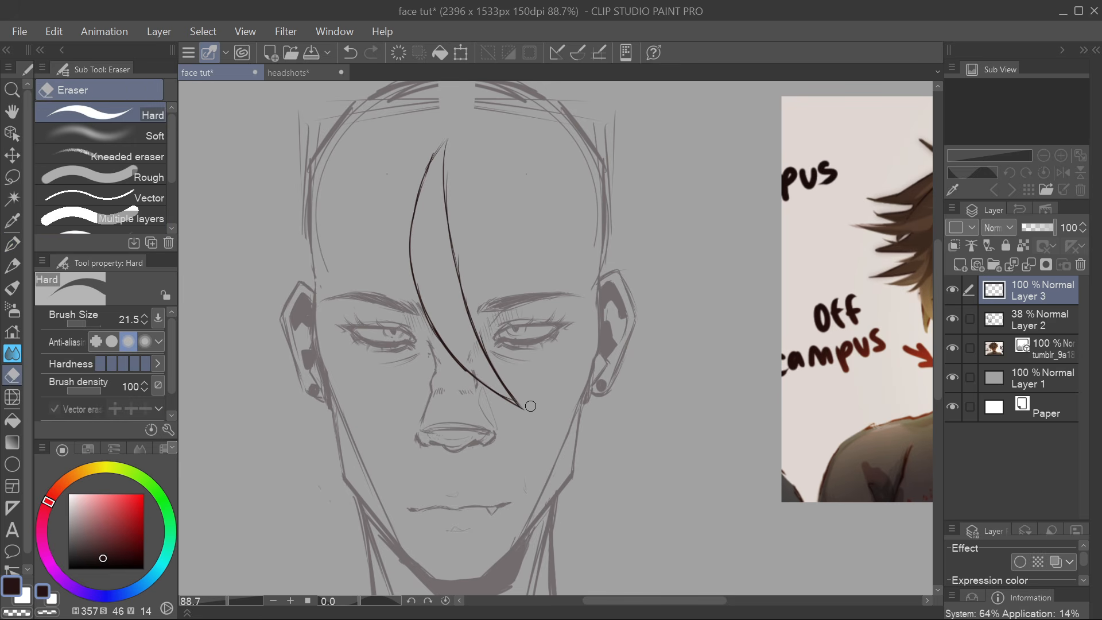
key(p)
drag(474, 377, 534, 411)
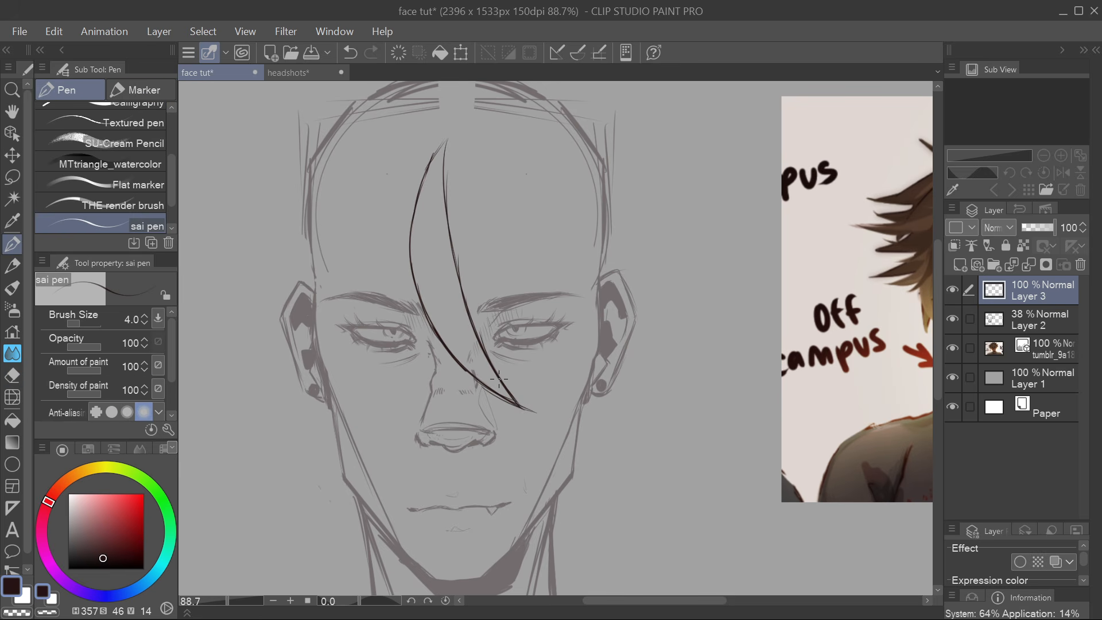
Clean up and sharpen the central strand's pointed tip beside the nose, alternating the sai pen and the Hard eraser
mouse_move(499, 379)
mouse_down()
mouse_move(521, 407)
mouse_move(506, 380)
mouse_up()
key(e)
key(p)
drag(477, 337, 531, 413)
drag(488, 361, 536, 413)
key(e)
mouse_move(482, 335)
mouse_down()
mouse_move(537, 412)
mouse_move(514, 405)
mouse_move(543, 413)
mouse_up()
key(p)
key(e)
key(p)
Draw a second fringe strand branching off the central one and sweeping down over the right eye, following the reference hair
drag(659, 377, 669, 342)
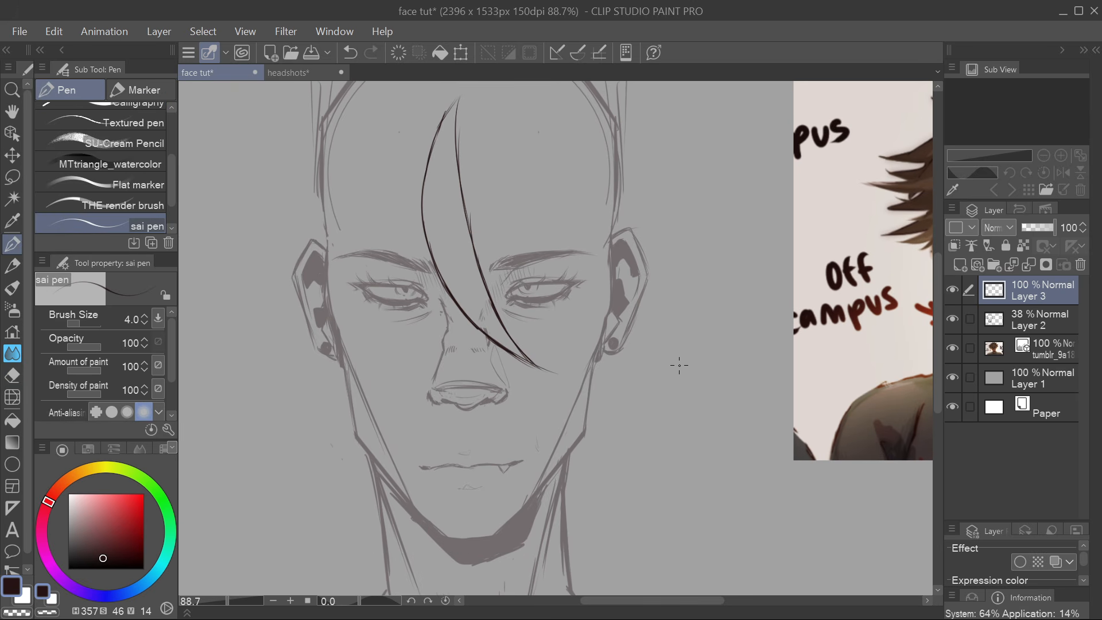
mouse_move(706, 288)
mouse_down()
mouse_move(655, 339)
mouse_move(498, 423)
mouse_up()
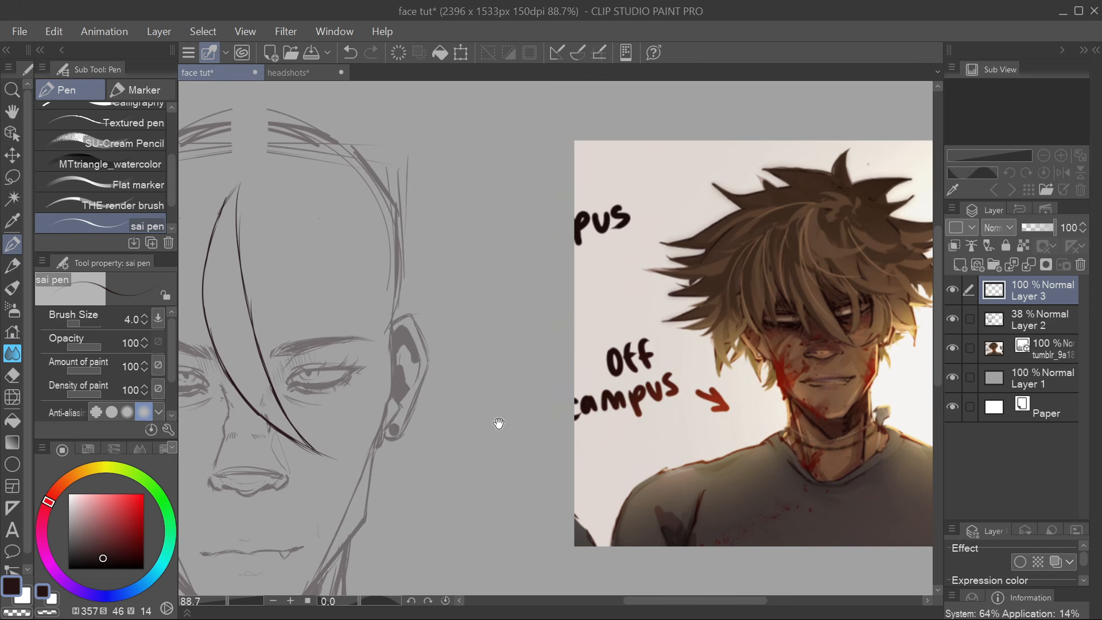
drag(796, 324, 722, 303)
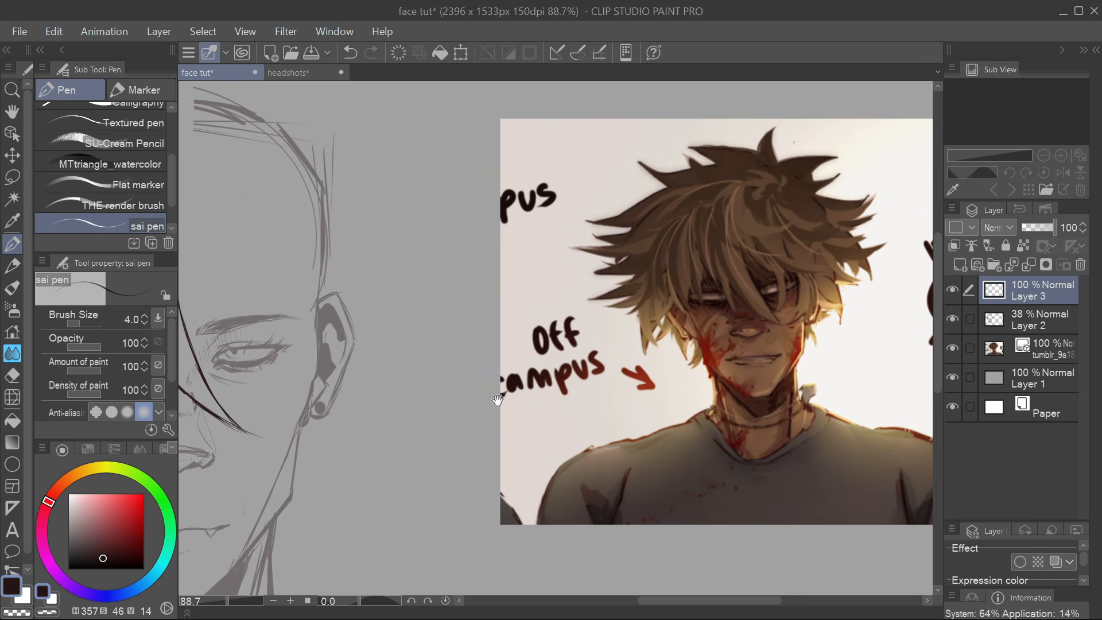
drag(498, 400, 721, 405)
key(p)
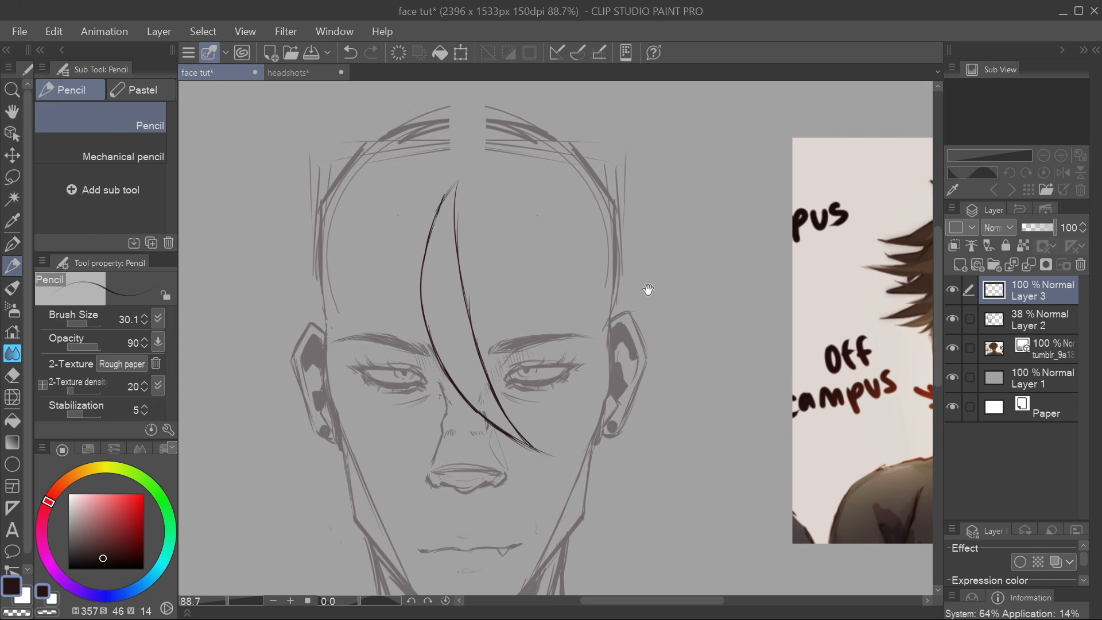
key(p)
drag(721, 308, 460, 319)
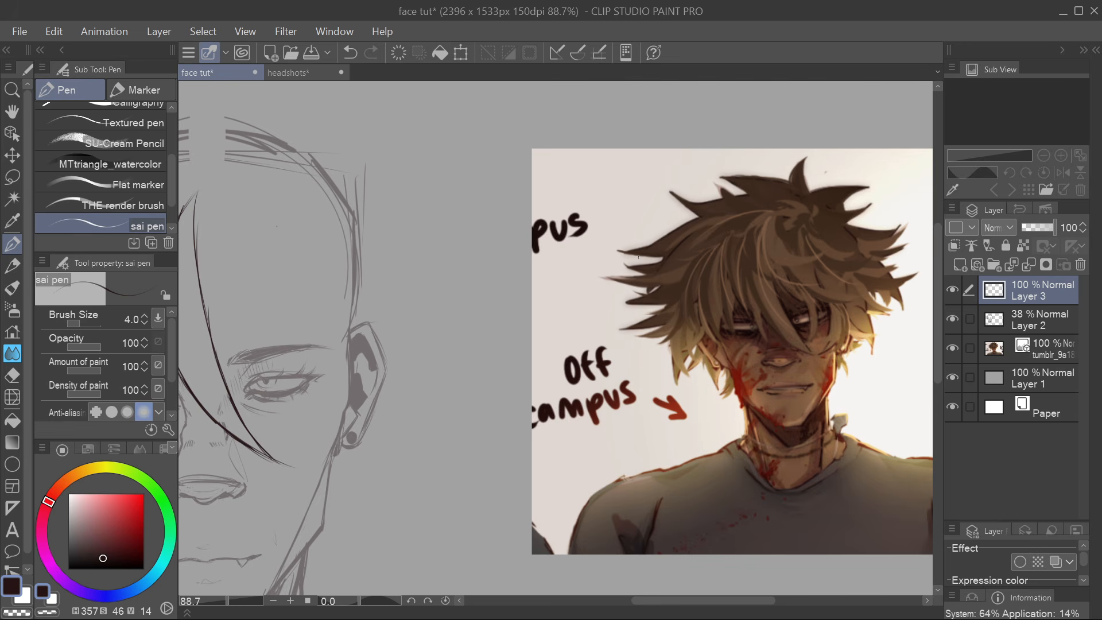
drag(575, 271, 731, 273)
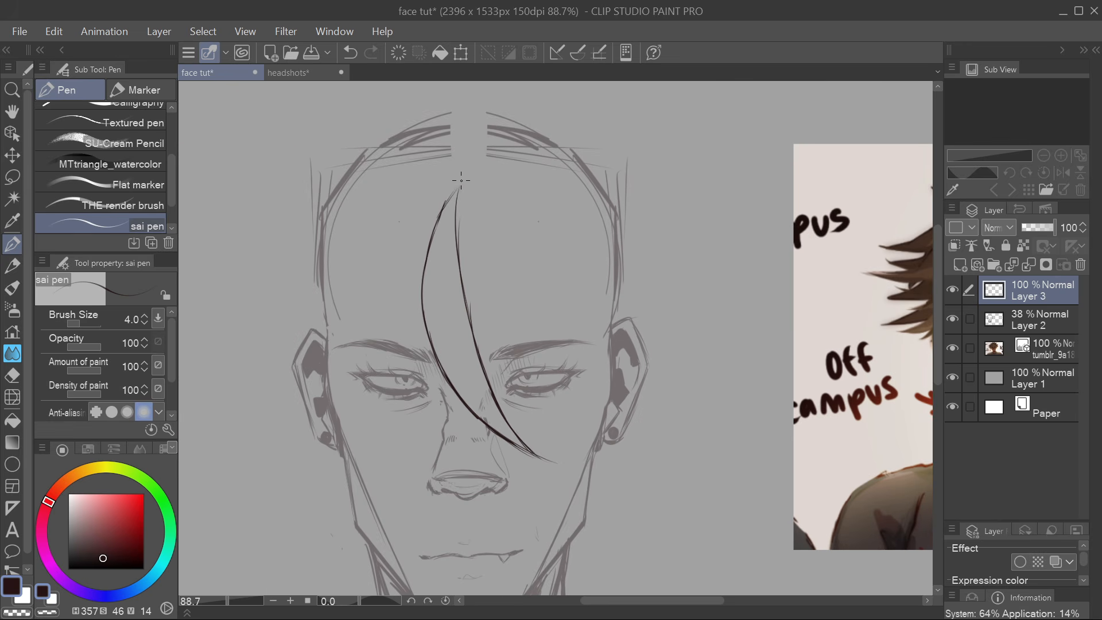
drag(458, 204, 568, 377)
drag(458, 240, 570, 378)
Draw further fringe strands curving from the right side of the forehead toward the temple and right ear, with reinforced tips
drag(690, 338, 319, 305)
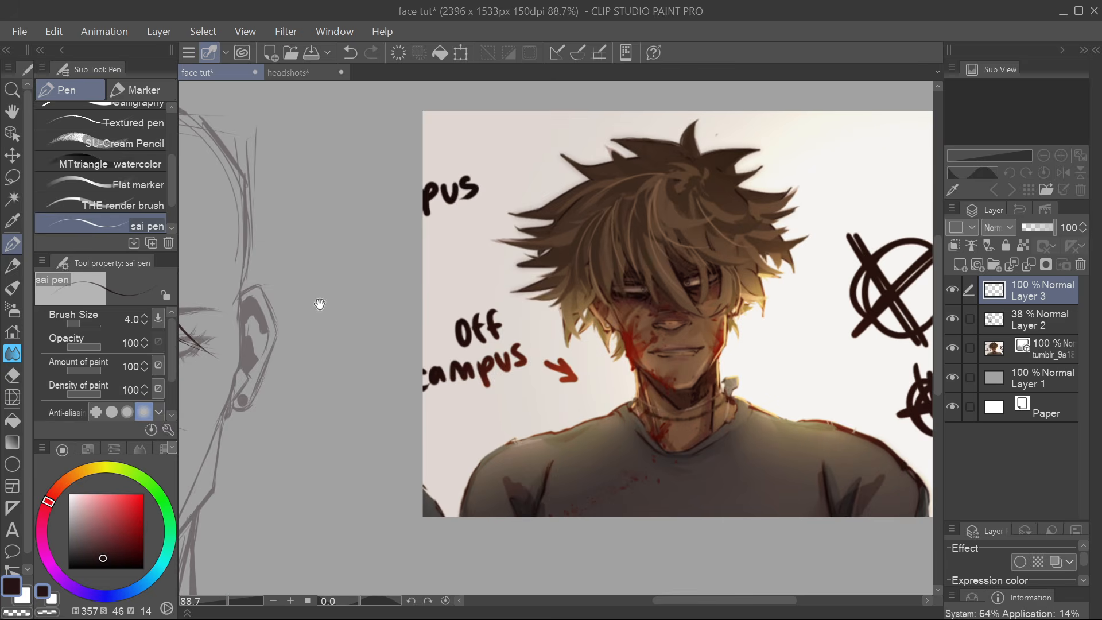
drag(275, 405, 451, 396)
drag(304, 215, 395, 348)
drag(294, 197, 406, 299)
mouse_move(312, 214)
mouse_down()
mouse_move(489, 293)
mouse_move(476, 308)
mouse_up()
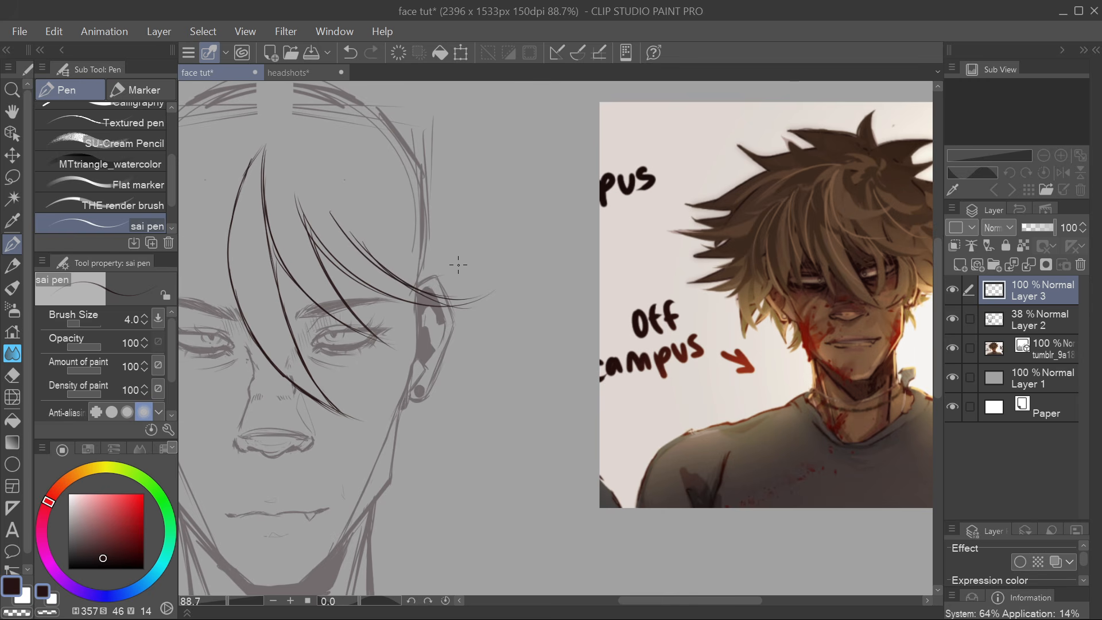
drag(439, 266, 449, 304)
mouse_move(354, 244)
mouse_down()
mouse_move(422, 339)
mouse_move(465, 353)
mouse_up()
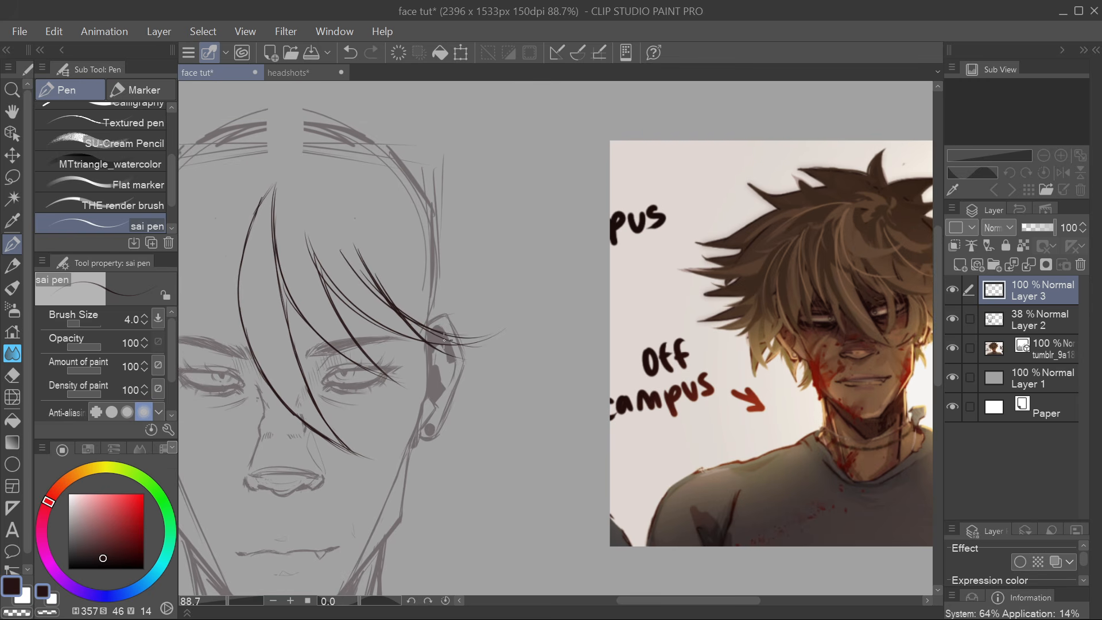
drag(345, 300, 441, 352)
drag(363, 304, 434, 349)
Erase the stray upper lines and overlong tip of the right fringe strands and redraw the inner contour
key(e)
drag(348, 254, 398, 315)
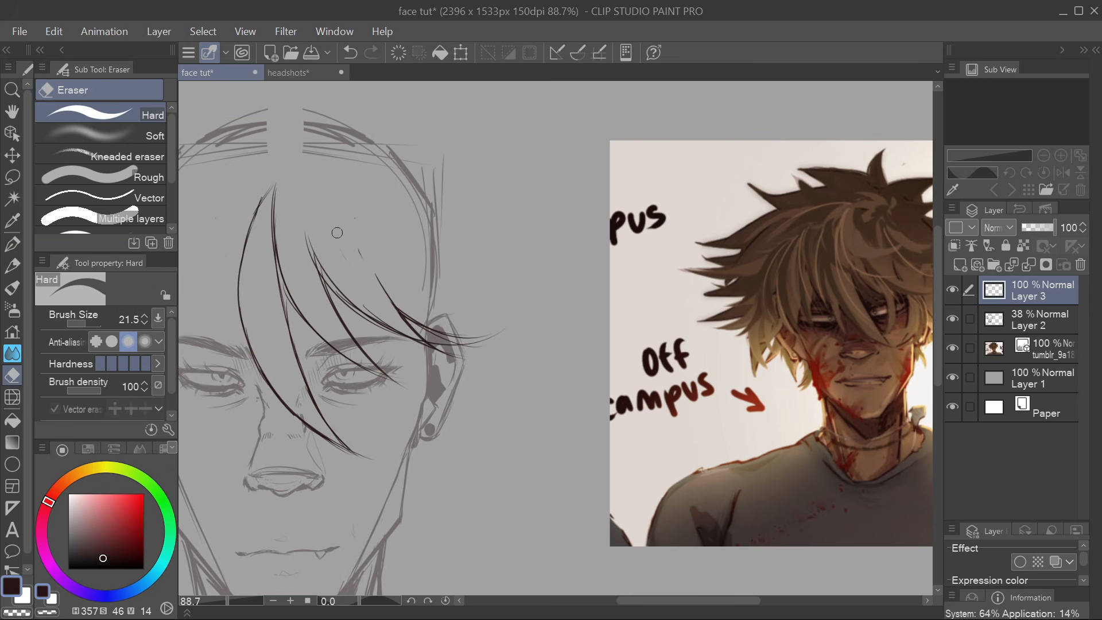
mouse_move(305, 234)
mouse_down()
mouse_move(416, 338)
mouse_move(424, 326)
mouse_move(400, 309)
mouse_up()
drag(454, 339, 495, 337)
key(p)
mouse_move(320, 272)
mouse_down()
mouse_move(312, 235)
mouse_move(398, 338)
mouse_move(431, 346)
mouse_up()
Sketch trial fringe strands falling over the left side of the forehead and erase them
mouse_move(358, 241)
mouse_down()
mouse_move(426, 339)
mouse_move(551, 361)
mouse_move(637, 431)
mouse_move(644, 510)
mouse_move(504, 455)
mouse_move(374, 443)
mouse_move(618, 422)
mouse_move(675, 472)
mouse_move(686, 461)
mouse_up()
drag(531, 156, 474, 303)
drag(510, 198, 466, 322)
drag(468, 276, 453, 418)
drag(445, 242, 453, 362)
key(e)
mouse_move(518, 169)
mouse_down()
mouse_move(448, 287)
mouse_move(460, 413)
mouse_move(473, 423)
mouse_up()
Draw several curved fringe strands from the parting down over the left forehead and eyebrow with the sai pen
key(p)
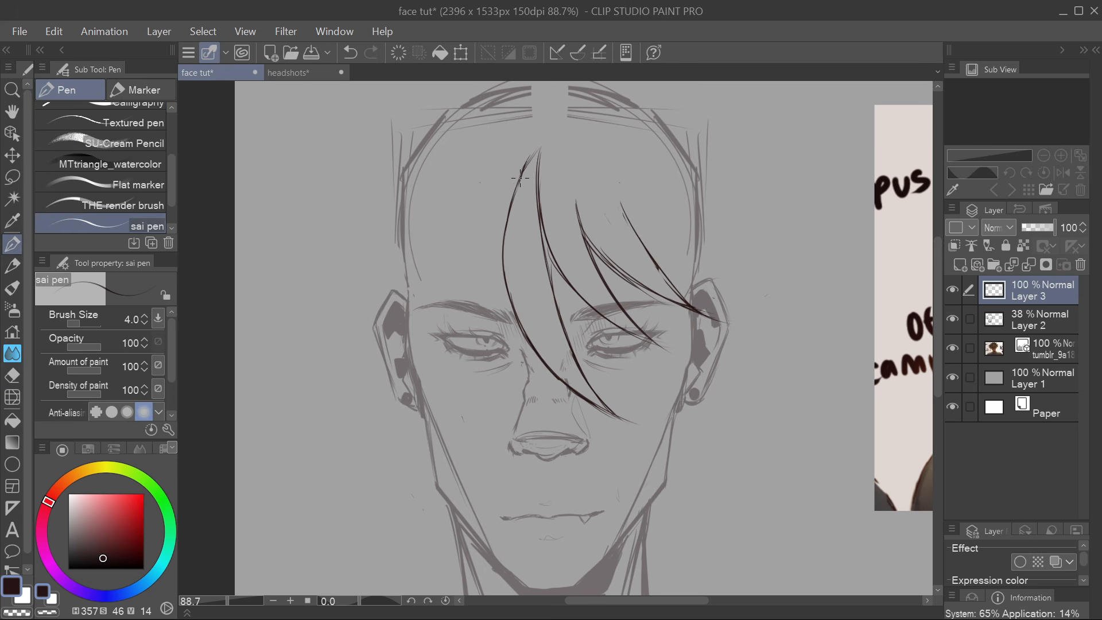
mouse_move(531, 160)
mouse_down()
mouse_move(490, 310)
mouse_move(471, 287)
mouse_up()
drag(498, 192, 502, 297)
drag(474, 211, 459, 314)
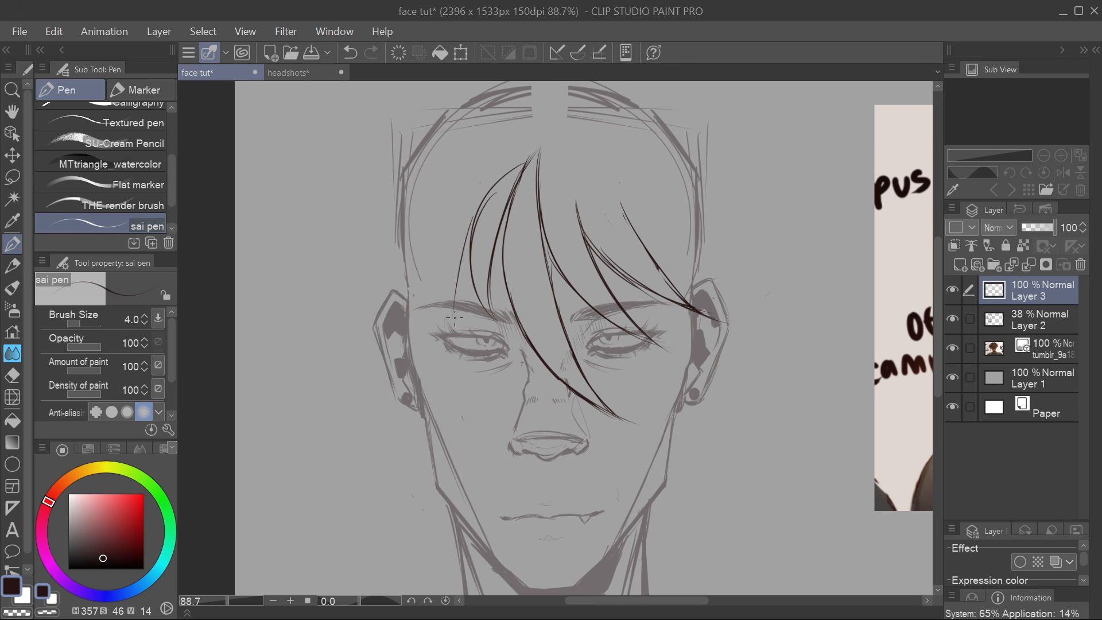
drag(471, 231, 454, 341)
drag(458, 198, 454, 332)
drag(445, 224, 457, 331)
Draw a pointed outer lock flicking out over the left ear and connect it to the upper forehead with long arcs
drag(653, 391, 703, 389)
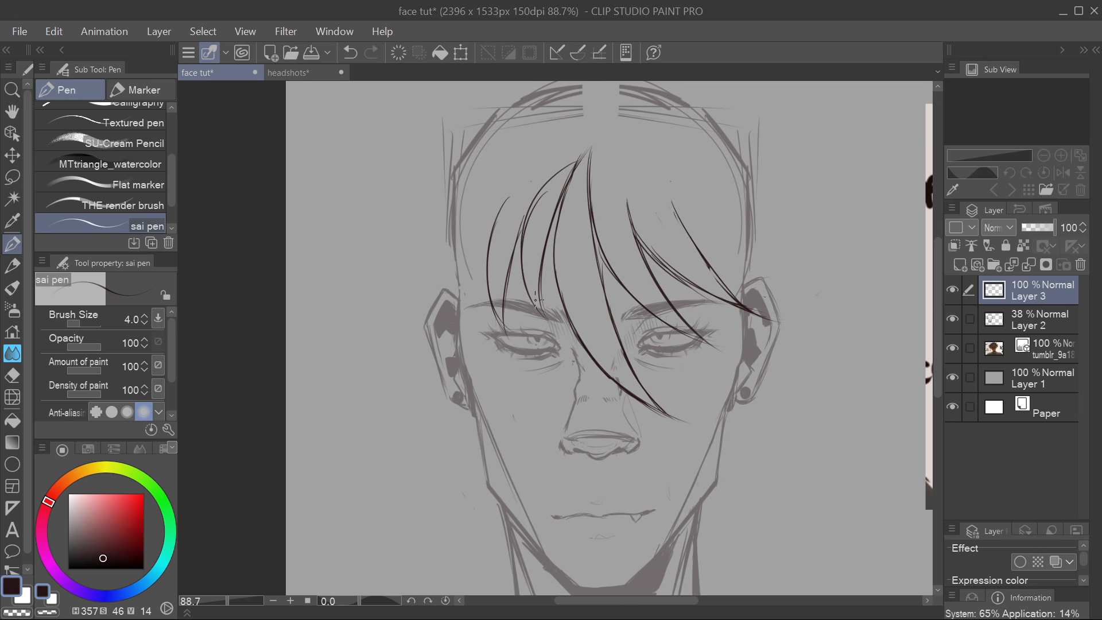
drag(489, 282, 415, 340)
drag(458, 236, 412, 345)
mouse_move(719, 408)
mouse_down()
mouse_move(574, 399)
mouse_move(588, 468)
mouse_up()
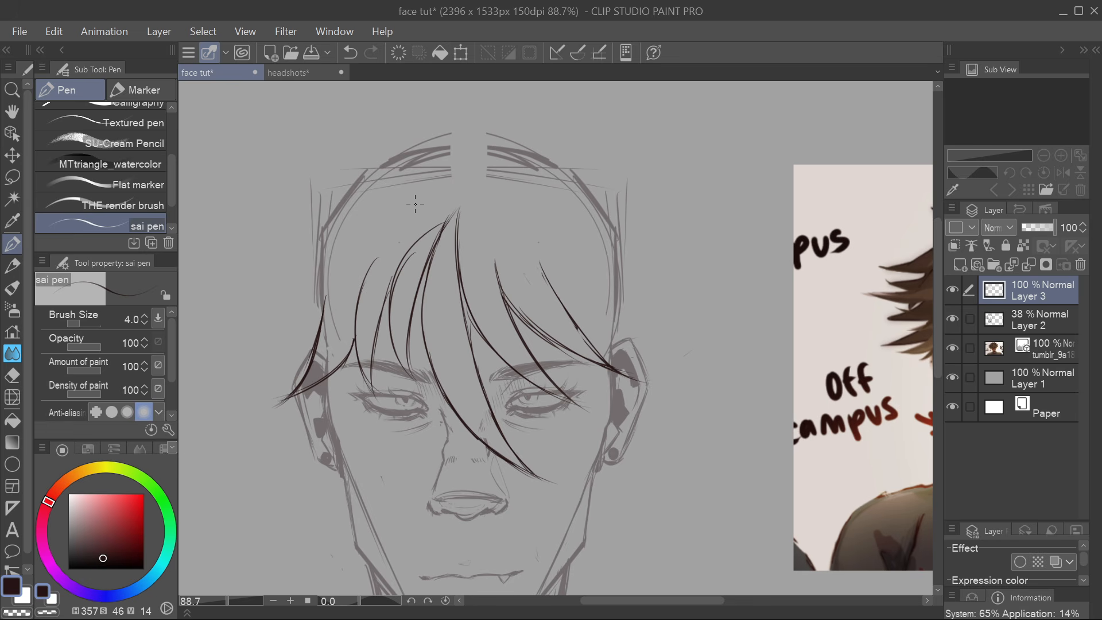
drag(425, 199, 325, 304)
mouse_move(404, 211)
mouse_down()
mouse_move(354, 249)
mouse_move(325, 292)
mouse_up()
Extend the outermost right fringe strand upward toward the crown
drag(592, 302, 514, 275)
drag(423, 172, 463, 230)
mouse_move(431, 179)
mouse_down()
mouse_move(460, 235)
mouse_move(631, 260)
mouse_up()
drag(712, 388, 540, 322)
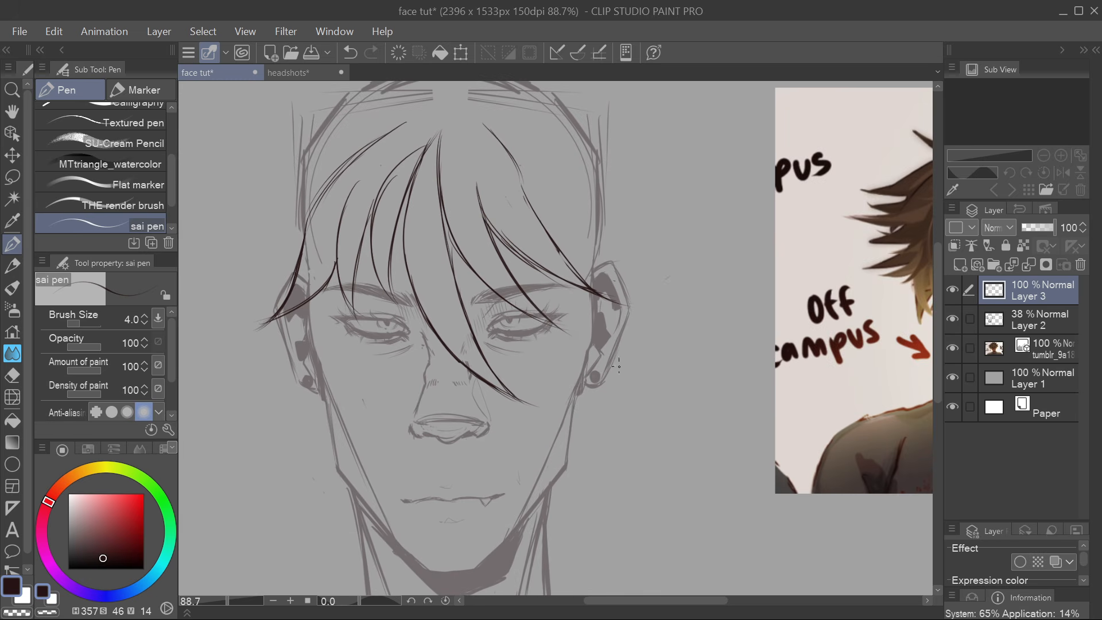
drag(652, 447, 625, 425)
Draw curved, tapering side locks hanging in front of both ears
drag(544, 260, 531, 363)
mouse_move(576, 273)
mouse_down()
mouse_move(567, 317)
mouse_move(528, 363)
mouse_up()
drag(554, 236, 575, 266)
drag(469, 275, 515, 263)
drag(351, 242, 365, 348)
drag(336, 258, 332, 330)
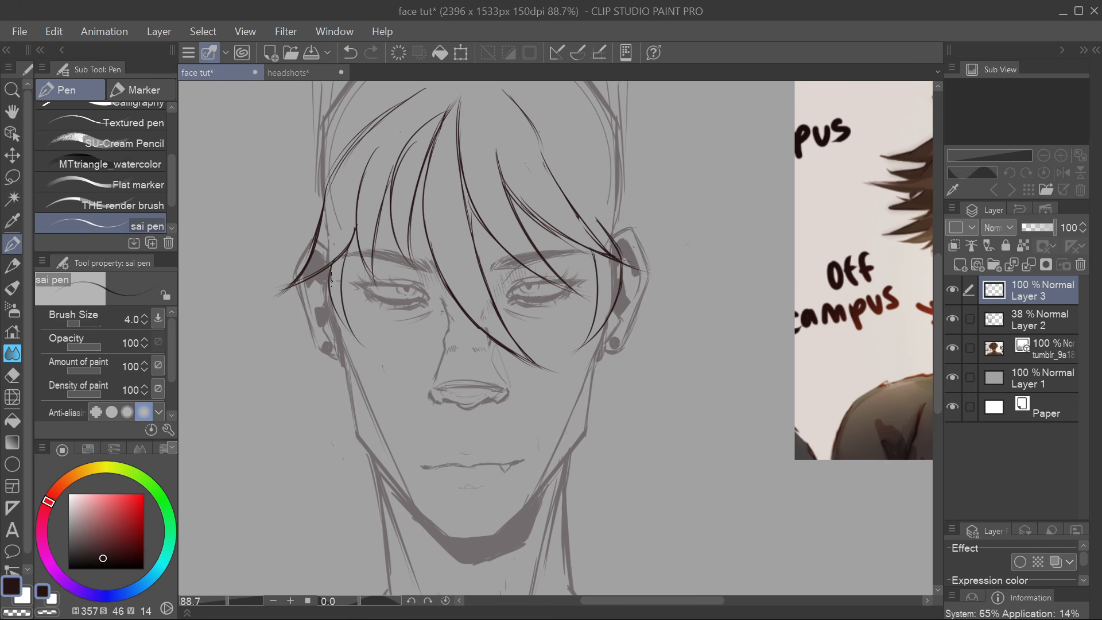
drag(349, 280, 334, 329)
drag(331, 261, 318, 353)
drag(598, 248, 575, 359)
mouse_move(619, 271)
mouse_down()
mouse_move(600, 327)
mouse_move(570, 351)
mouse_up()
Draw a pointed peak above the parting with overlapping strands sweeping down across the right forehead
drag(685, 361, 653, 416)
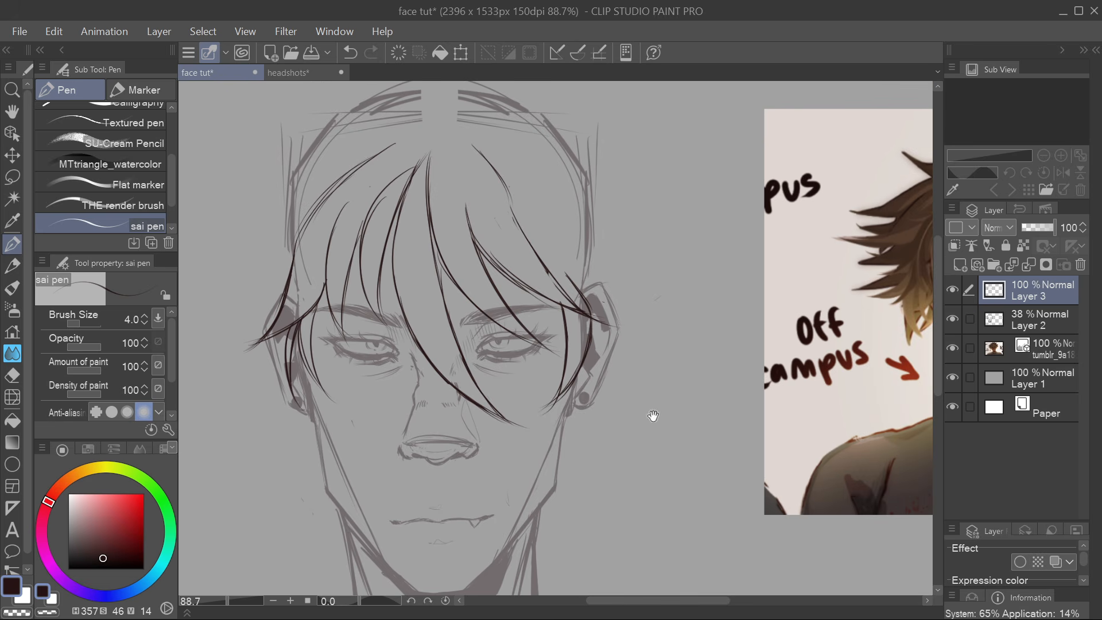
drag(589, 373, 508, 403)
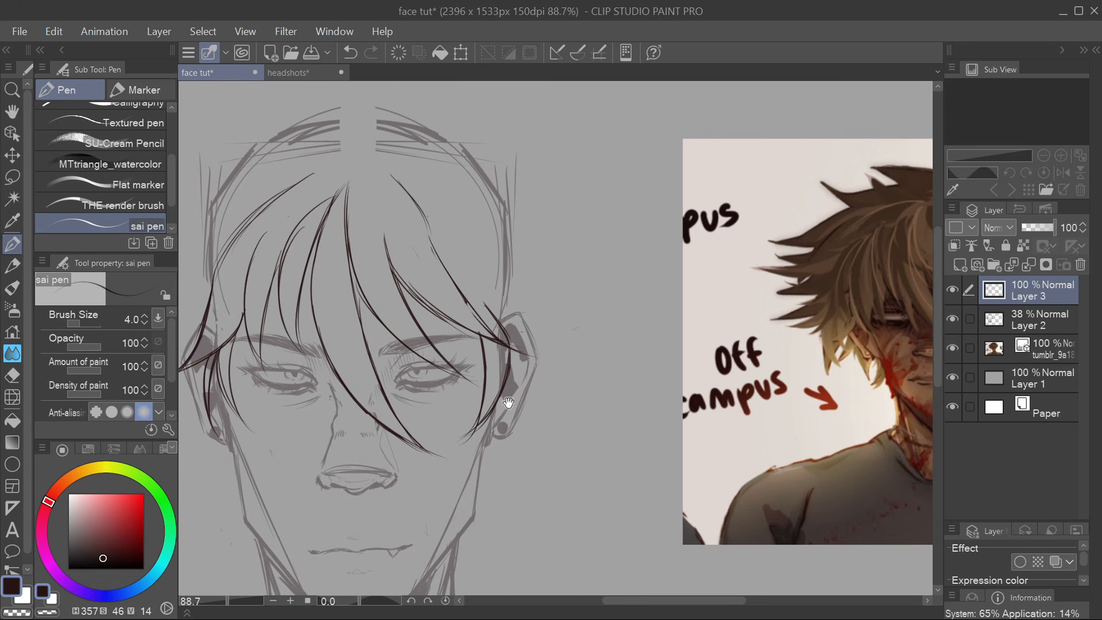
mouse_move(347, 156)
mouse_down()
mouse_move(368, 275)
mouse_move(462, 279)
mouse_up()
drag(347, 157, 390, 270)
drag(348, 215, 451, 288)
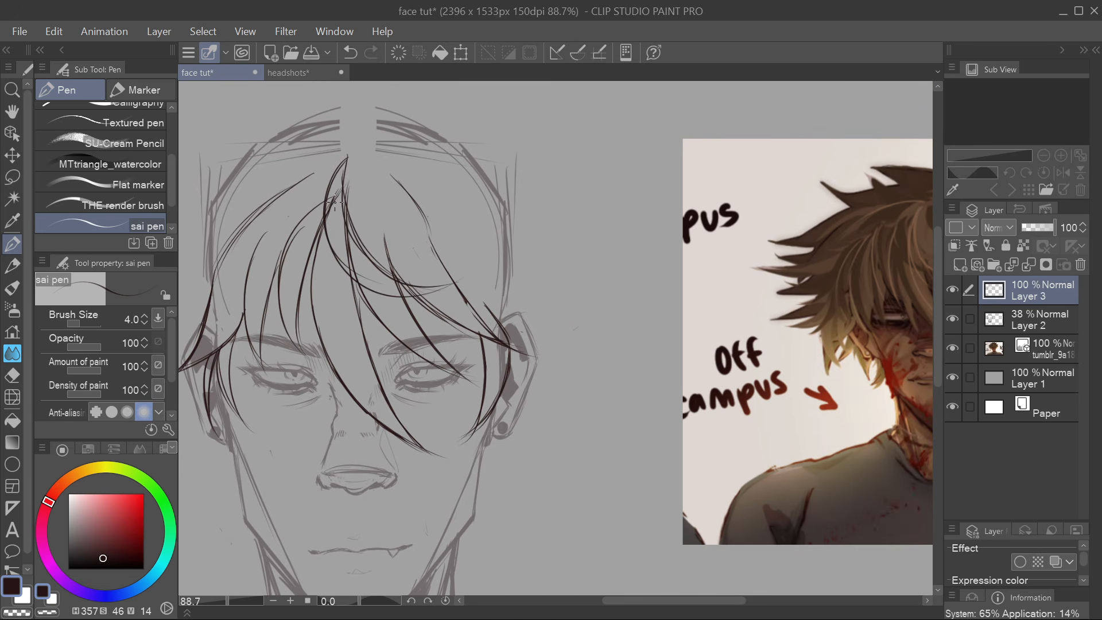
Erase the older strand lines that overlap the new lock below the parting with the Hard eraser
key(e)
mouse_move(340, 194)
mouse_down()
mouse_move(369, 261)
mouse_move(415, 296)
mouse_up()
drag(372, 261, 432, 295)
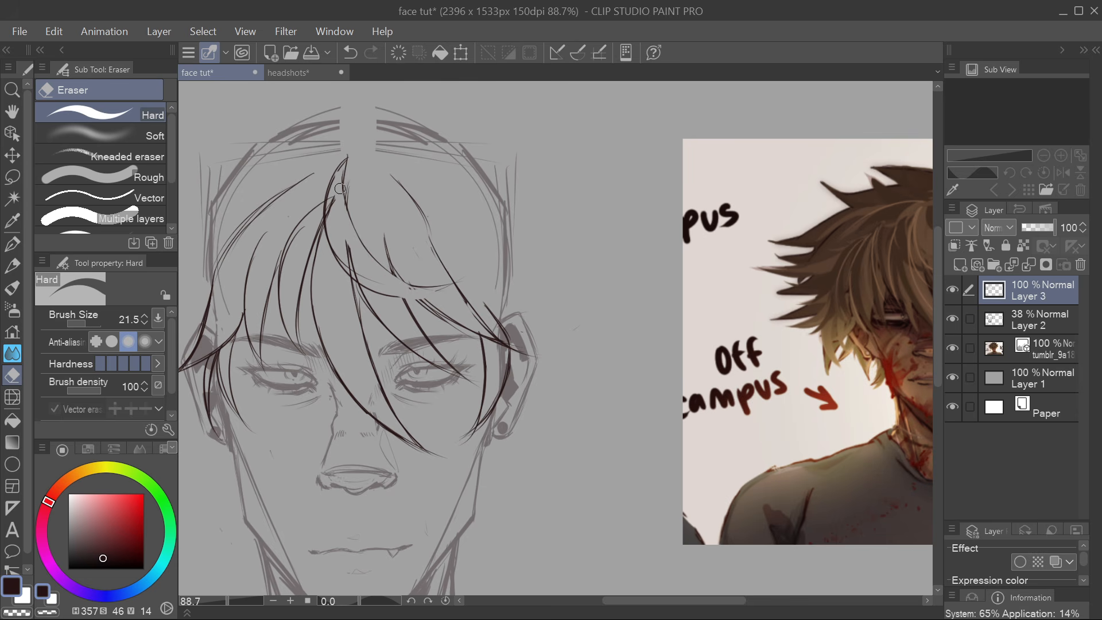
drag(340, 189, 373, 274)
mouse_move(334, 203)
mouse_down()
mouse_move(369, 282)
mouse_move(340, 280)
mouse_up()
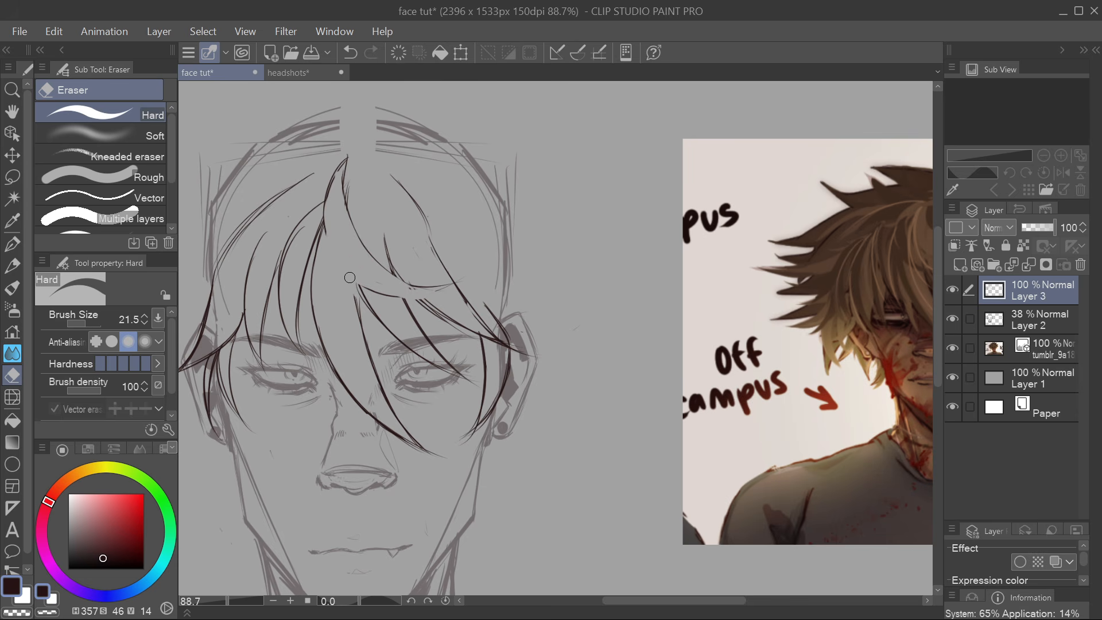
Reinforce the line at the parting and extend the overlapping lock toward the right temple with the sai pen
key(p)
mouse_move(326, 211)
mouse_down()
mouse_move(421, 339)
mouse_move(315, 227)
mouse_up()
mouse_move(273, 218)
mouse_down()
mouse_move(311, 234)
mouse_move(365, 225)
mouse_up()
mouse_move(288, 204)
mouse_down()
mouse_move(353, 229)
mouse_move(382, 214)
mouse_move(362, 233)
mouse_move(397, 202)
mouse_up()
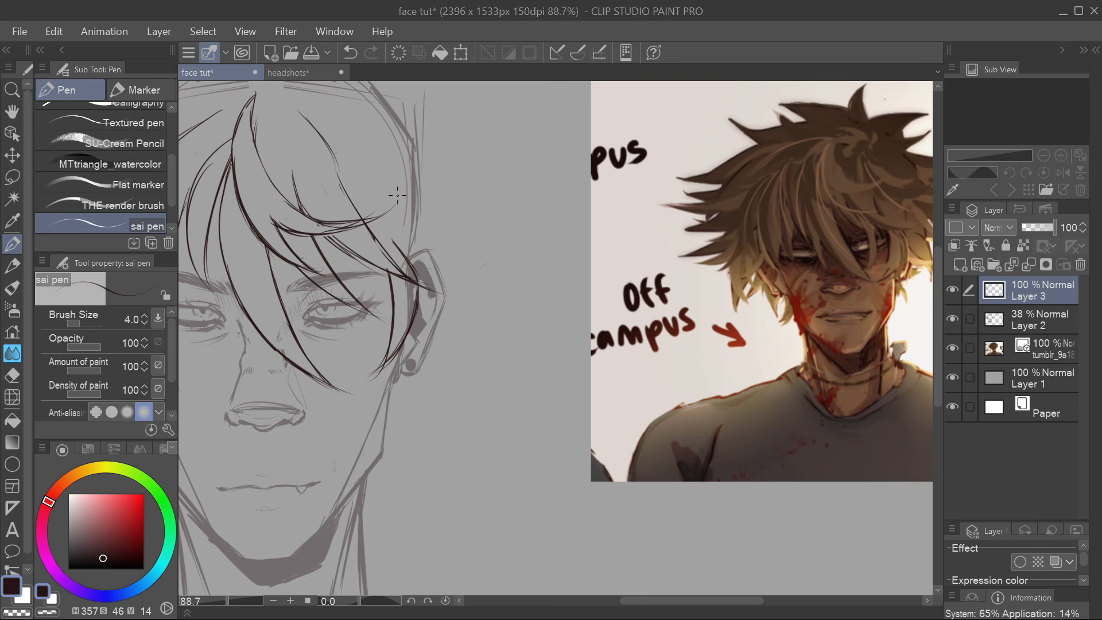
Erase the rough lower edge of the overlapping lock beneath the parting and redraw it as a cleaner curve toward the right temple
drag(414, 247, 298, 289)
key(e)
drag(241, 228, 368, 244)
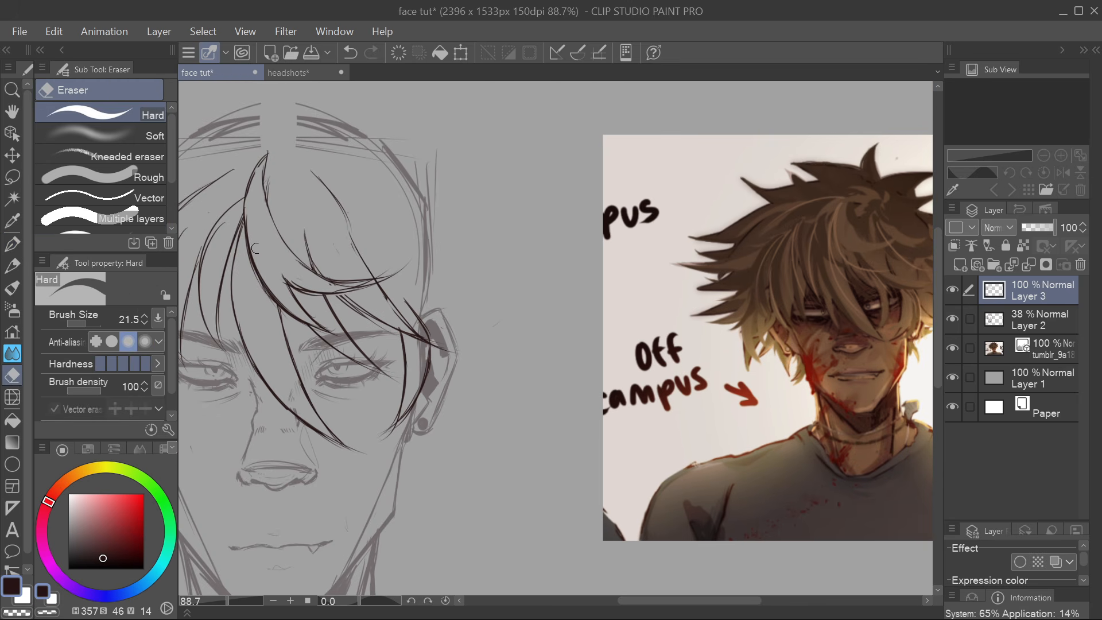
drag(285, 279, 361, 287)
drag(330, 285, 381, 281)
key(p)
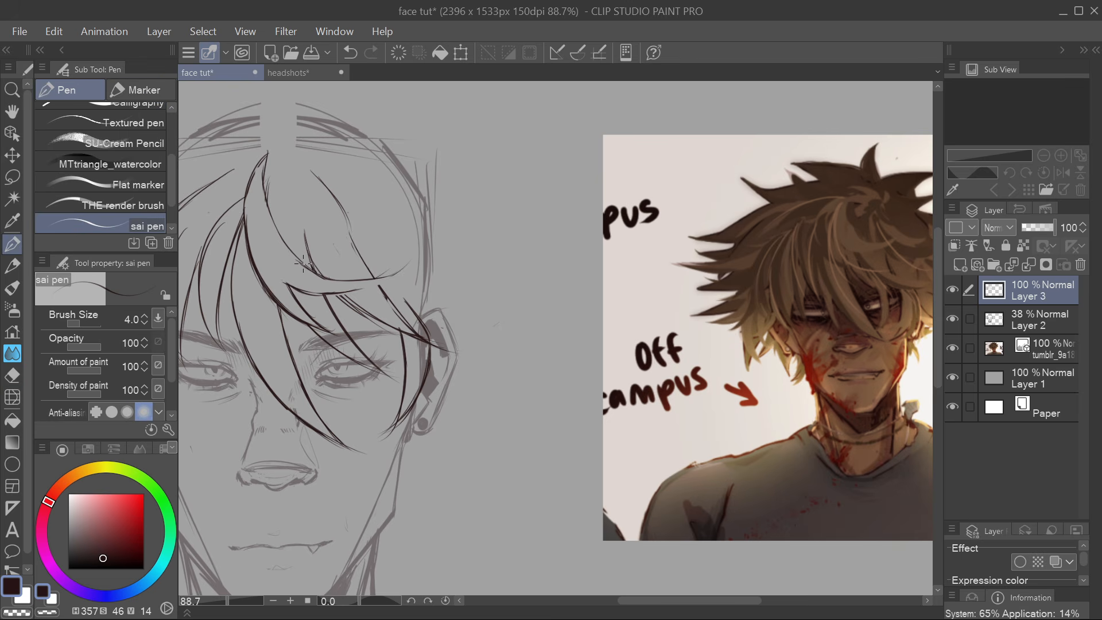
drag(301, 256, 393, 271)
drag(302, 290, 396, 276)
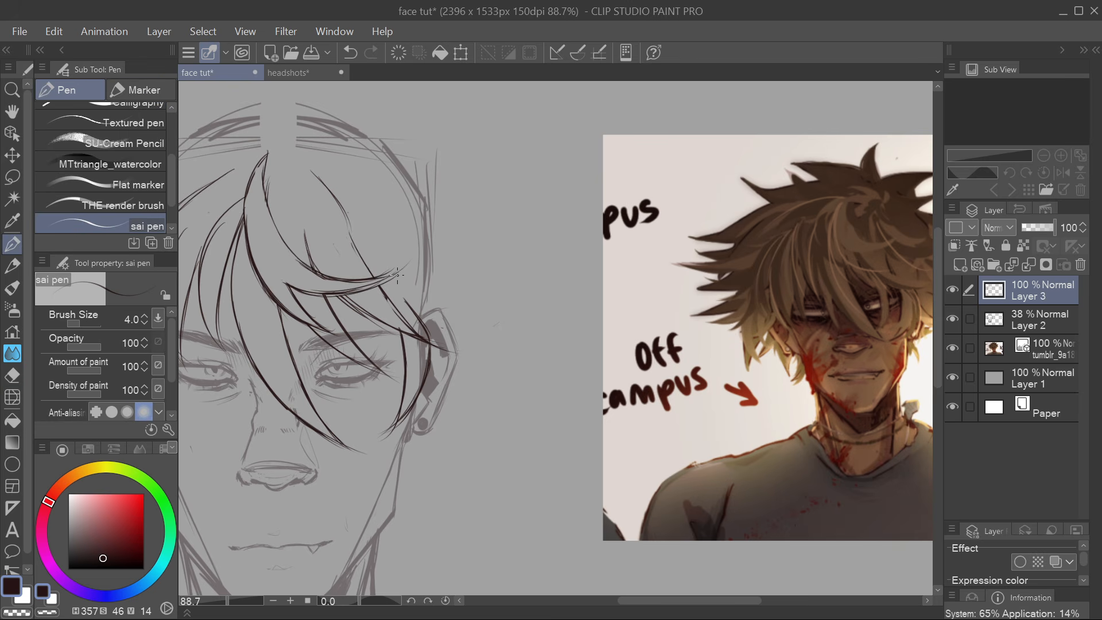
drag(392, 334, 494, 305)
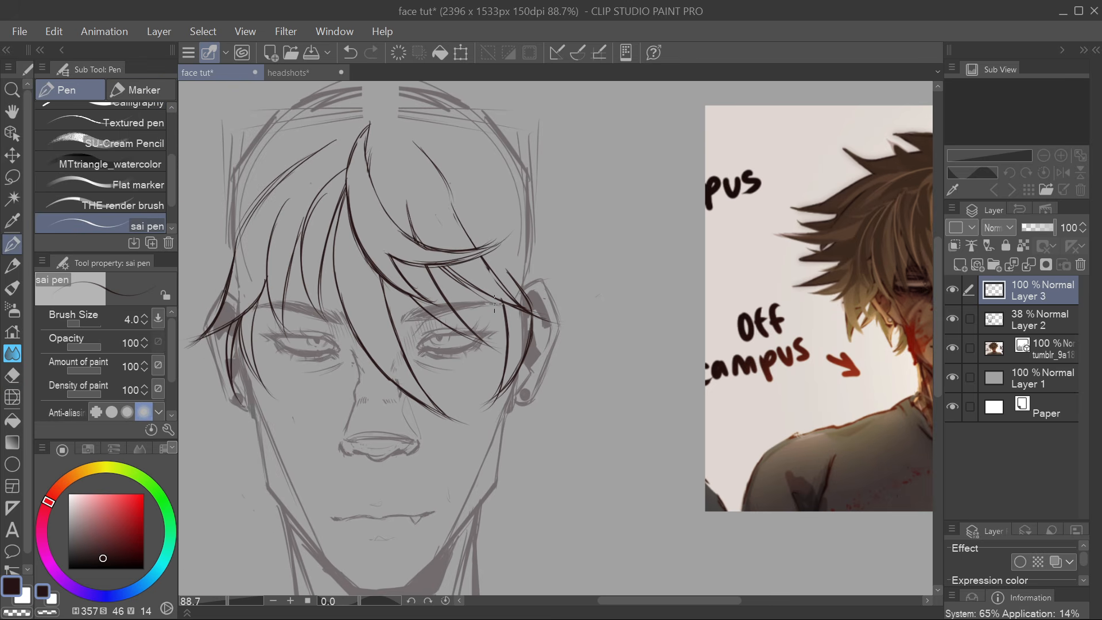
mouse_move(397, 147)
mouse_down()
mouse_move(366, 172)
mouse_move(334, 257)
mouse_move(338, 281)
mouse_move(379, 172)
mouse_move(353, 306)
mouse_up()
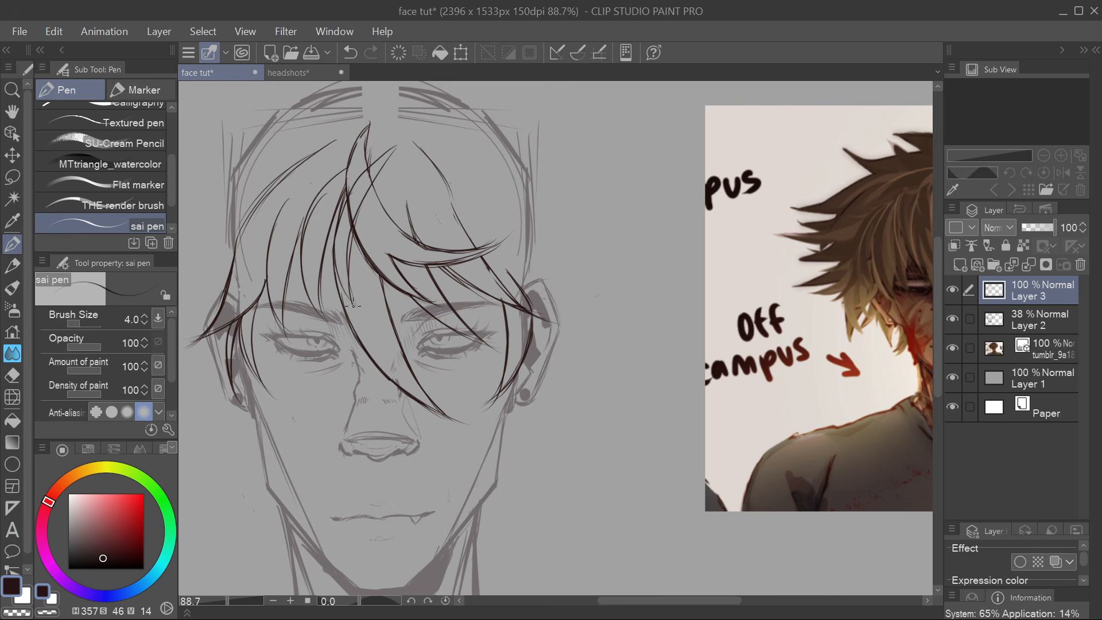
drag(329, 223, 330, 222)
click(349, 52)
click(349, 51)
click(351, 51)
click(350, 52)
click(352, 52)
click(352, 52)
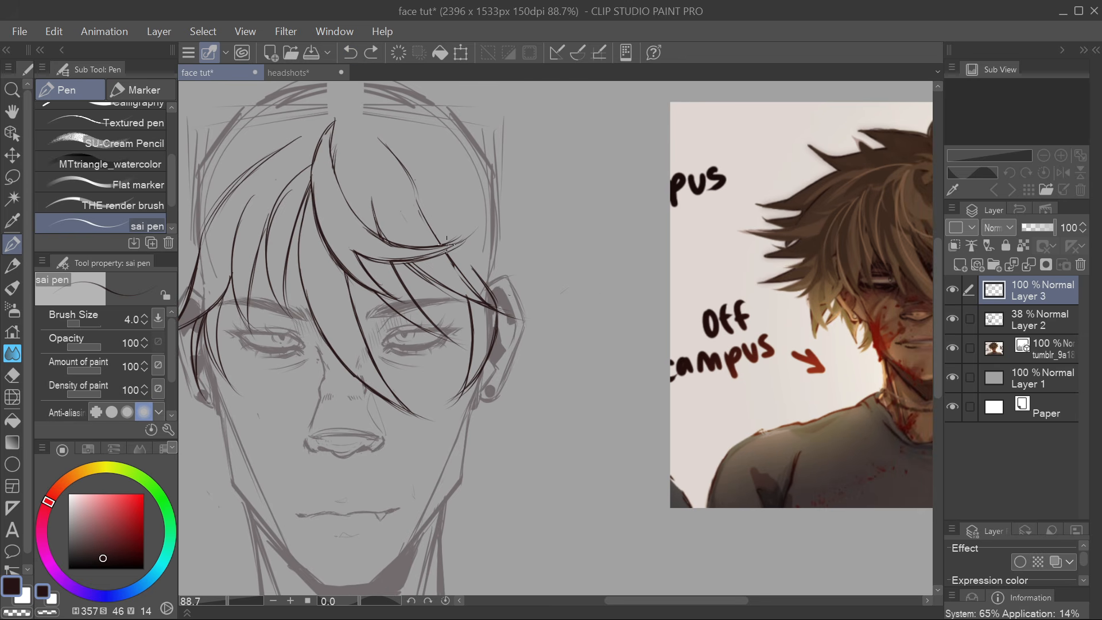
Extend the tip of the overlapping lock near the right temple with the sai pen
mouse_move(429, 257)
mouse_down()
mouse_move(468, 234)
mouse_move(443, 247)
mouse_up()
key(e)
key(p)
drag(425, 258, 472, 227)
Erase part of the strands beside the parting and redraw a tapering strand down the centre-left forehead
key(e)
drag(303, 268, 465, 288)
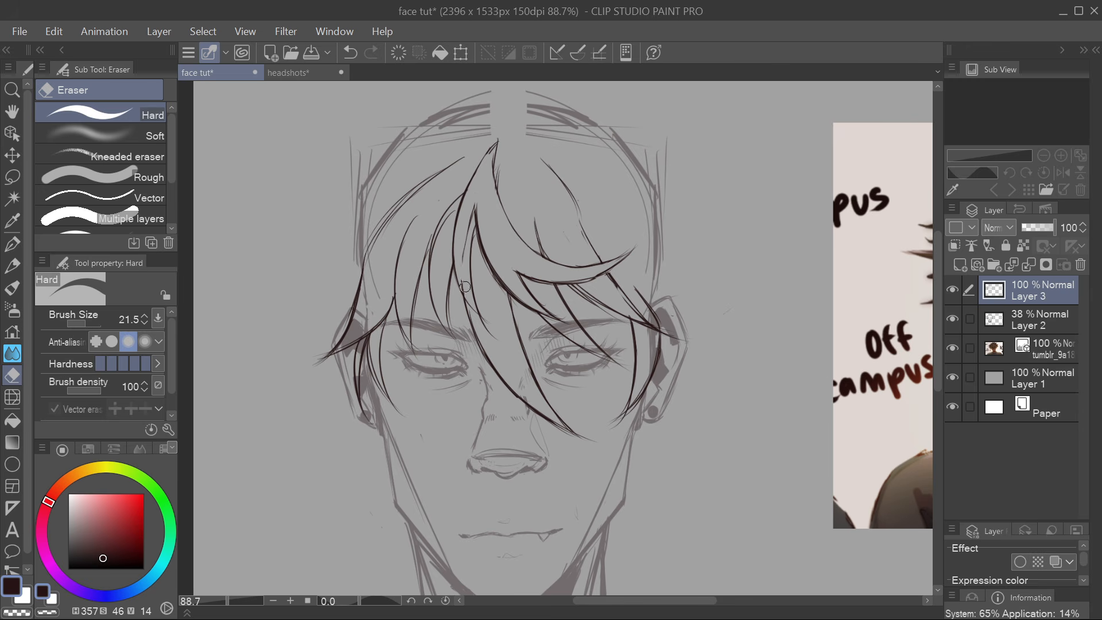
drag(470, 208, 462, 302)
key(p)
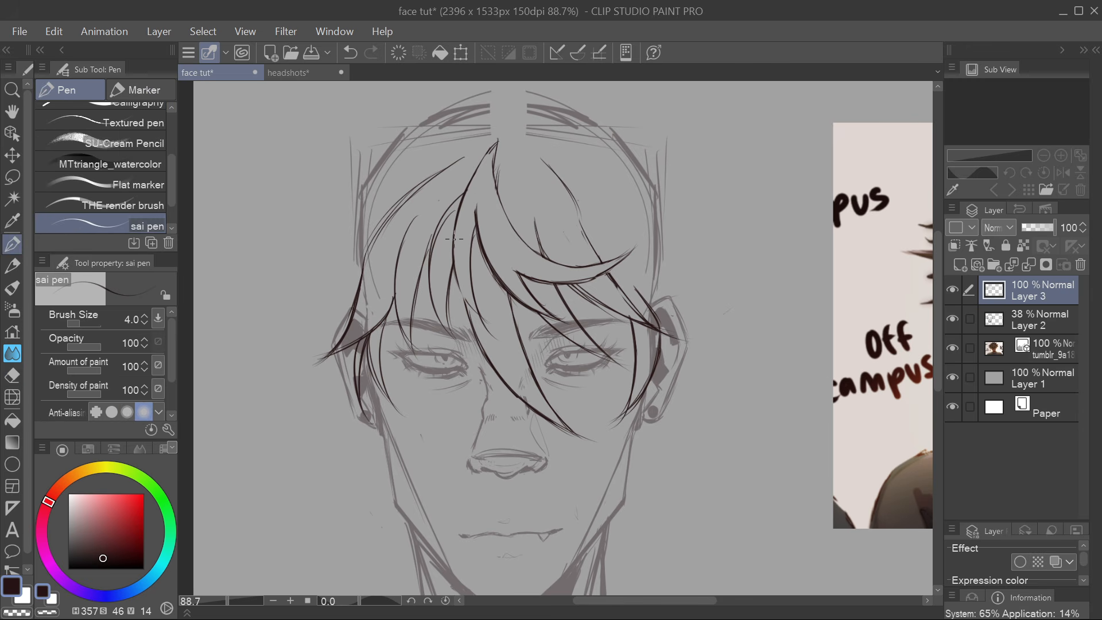
mouse_move(454, 244)
mouse_down()
mouse_move(467, 299)
mouse_move(500, 334)
mouse_up()
Rough in the hair silhouette with a curled tuft above the crown and long spikes down the left side of the head
mouse_move(601, 485)
mouse_down()
mouse_move(590, 402)
mouse_move(579, 562)
mouse_up()
mouse_move(564, 195)
mouse_down()
mouse_move(562, 205)
mouse_move(566, 150)
mouse_move(526, 140)
mouse_up()
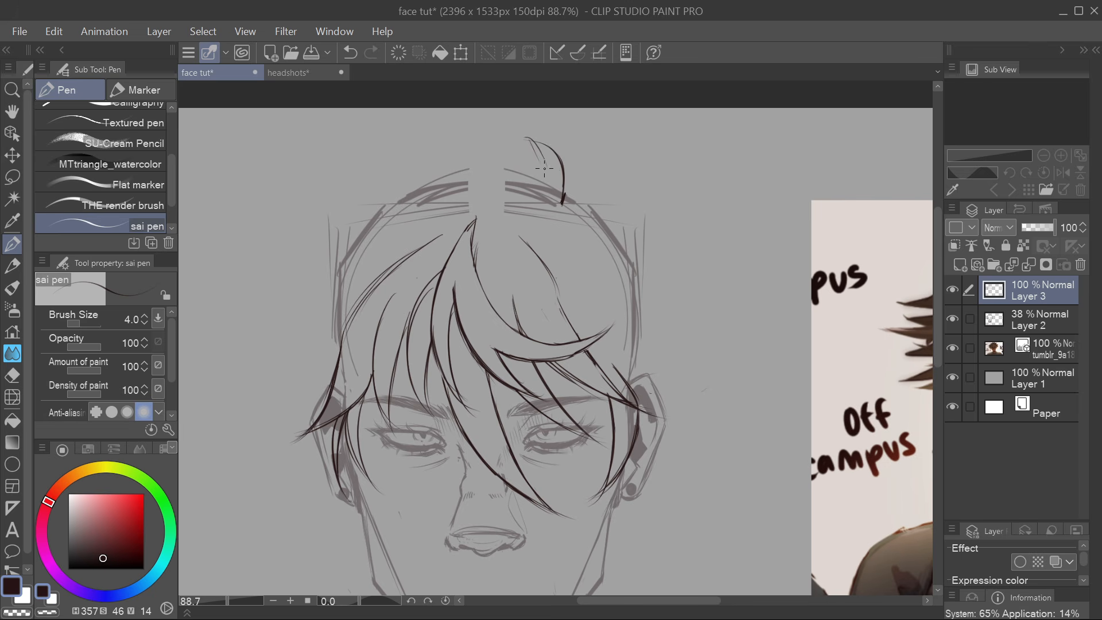
scroll(497, 151, down, 3)
drag(492, 217, 447, 228)
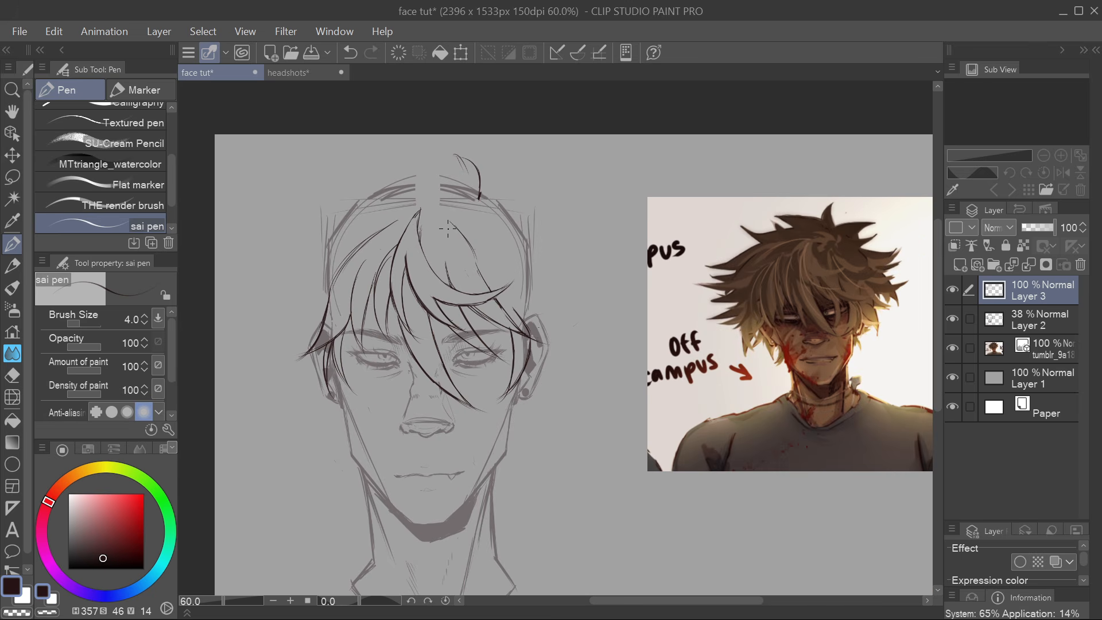
mouse_move(465, 180)
mouse_down()
mouse_move(373, 173)
mouse_move(297, 243)
mouse_move(239, 262)
mouse_up()
mouse_move(320, 243)
mouse_down()
mouse_move(269, 318)
mouse_move(260, 343)
mouse_up()
mouse_move(303, 292)
mouse_down()
mouse_move(293, 345)
mouse_move(269, 376)
mouse_up()
drag(311, 369, 299, 415)
Rough in the outer hair spikes from the crown down the right side of the head to the ear
drag(505, 162, 481, 201)
drag(547, 188, 534, 249)
drag(536, 256, 596, 301)
drag(552, 303, 587, 336)
drag(587, 336, 562, 346)
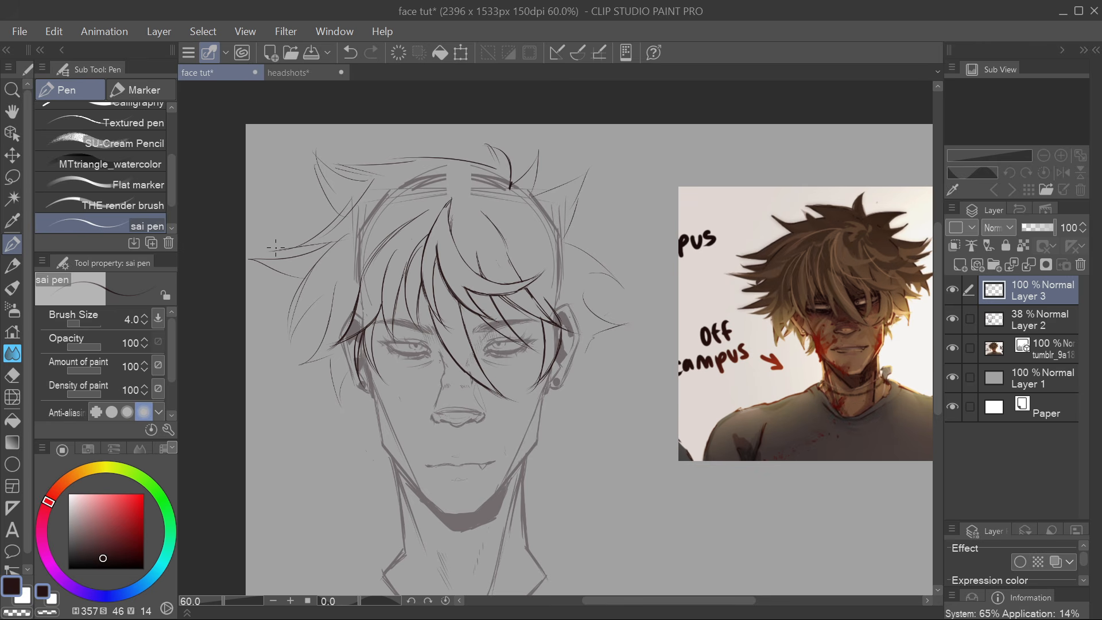
Clean up the long left spike and add more spikes on the right side and strands over the crown
key(e)
mouse_move(285, 276)
mouse_down()
mouse_move(245, 253)
mouse_move(288, 276)
mouse_up()
key(p)
mouse_move(257, 259)
mouse_down()
mouse_move(280, 272)
mouse_move(314, 350)
mouse_up()
drag(568, 237, 595, 211)
drag(604, 193, 586, 240)
drag(588, 237, 632, 266)
drag(658, 368, 658, 387)
drag(491, 184, 452, 160)
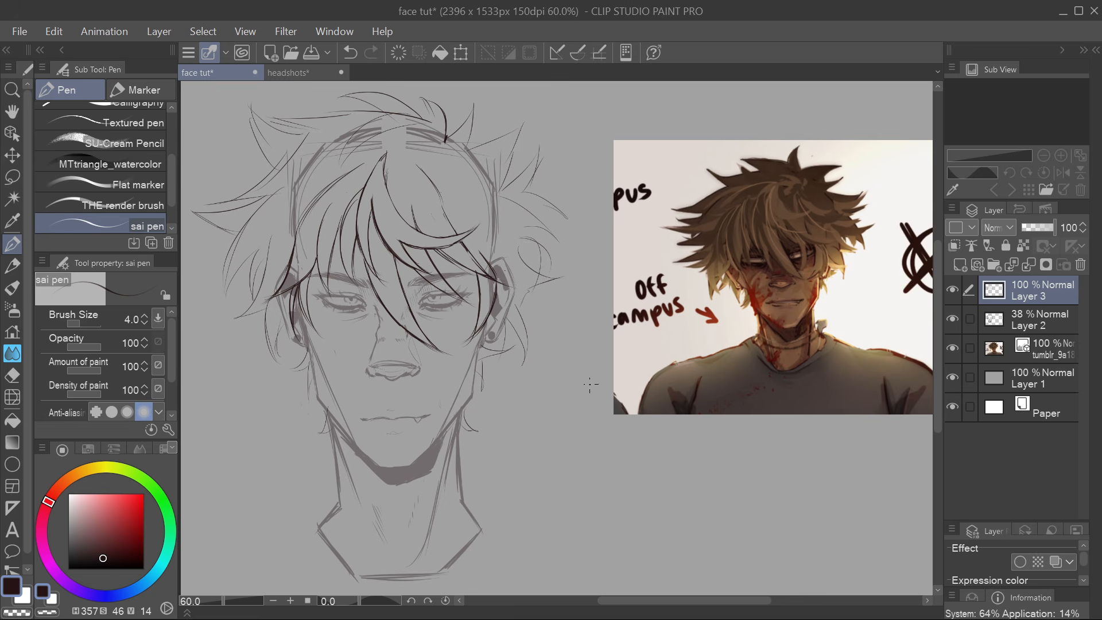
mouse_move(537, 378)
mouse_down()
mouse_move(560, 400)
mouse_move(553, 437)
mouse_up()
mouse_move(540, 381)
mouse_down()
mouse_move(546, 445)
mouse_move(583, 498)
mouse_move(612, 515)
mouse_up()
drag(604, 431, 614, 516)
mouse_move(645, 450)
mouse_down()
mouse_move(659, 522)
mouse_move(668, 516)
mouse_up()
click(351, 51)
click(351, 52)
click(351, 52)
click(351, 51)
click(352, 51)
click(351, 52)
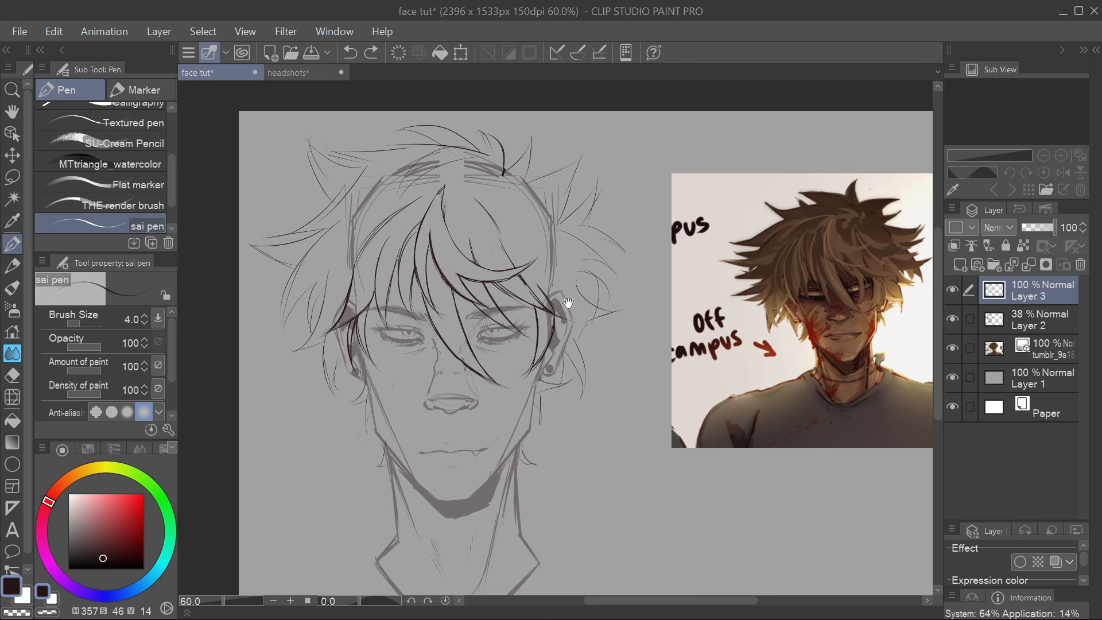
Lower the opacity of Layer 2 with the face sketch to 17%
drag(586, 305, 635, 308)
click(1039, 319)
drag(1042, 225, 1029, 226)
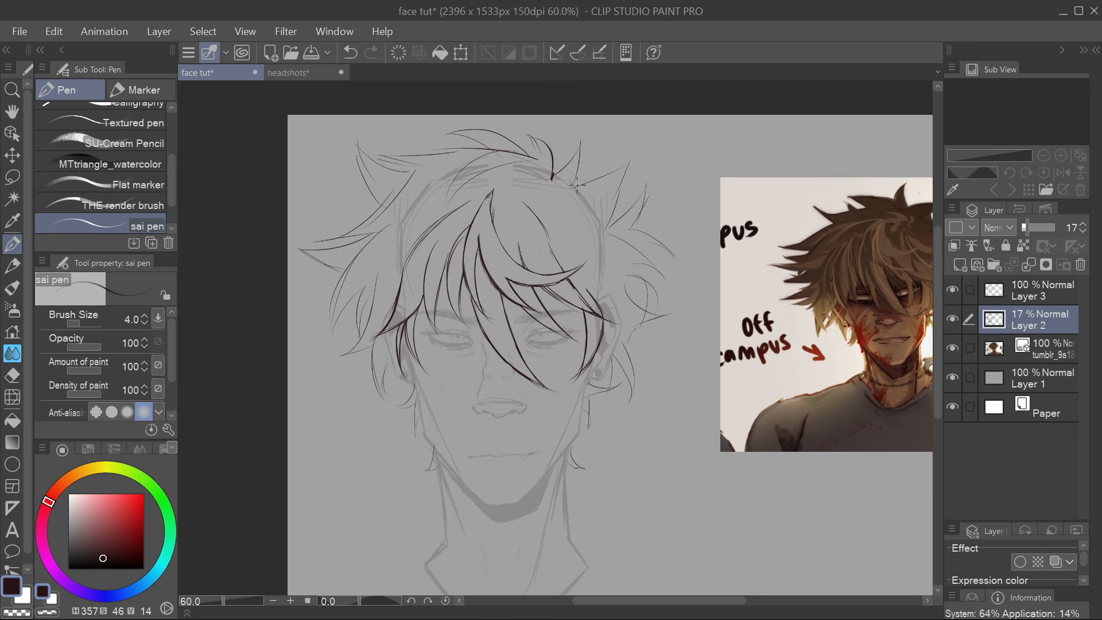
drag(651, 355, 566, 372)
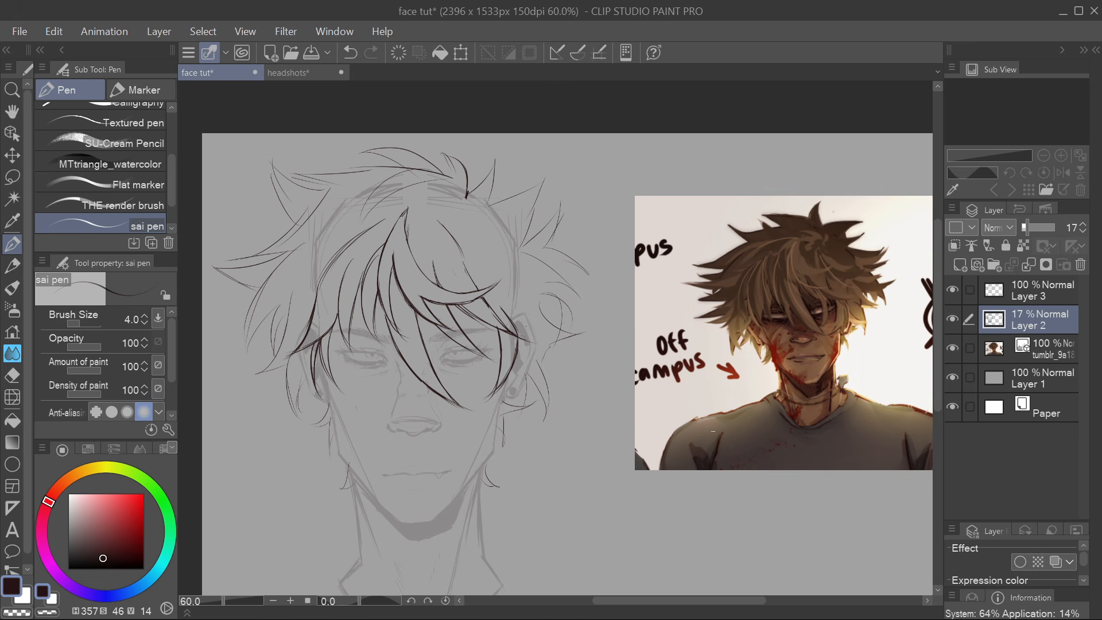
Return to Layer 3 and reinforce the outer hair spikes on both sides of the head with the sai pen
click(1041, 285)
key(p)
key(p)
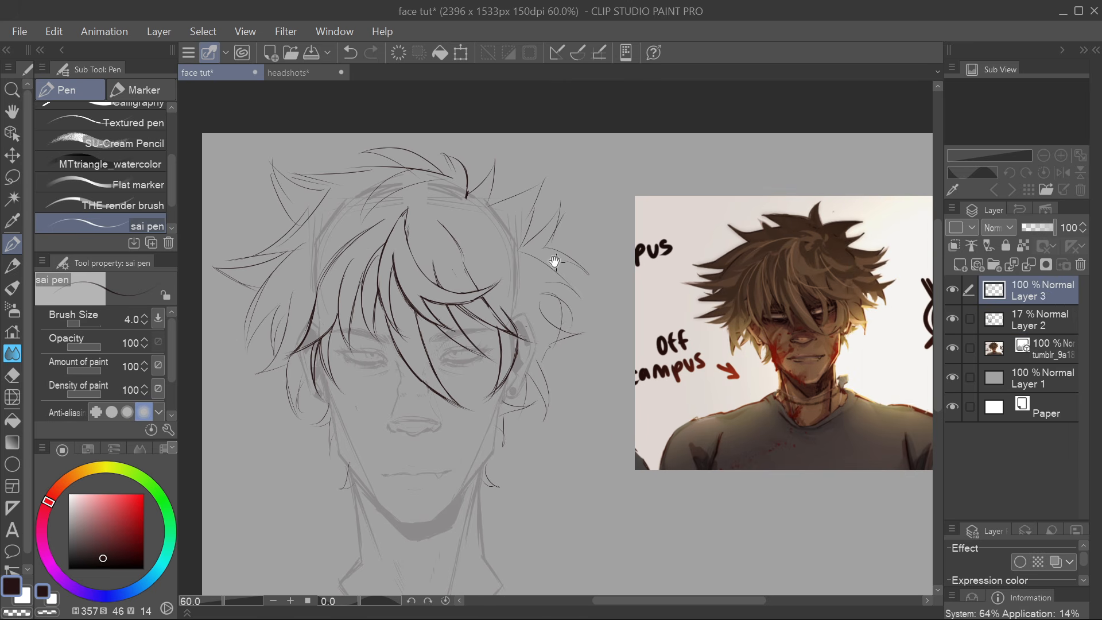
mouse_move(554, 260)
mouse_down()
mouse_move(617, 294)
mouse_move(523, 254)
mouse_move(553, 344)
mouse_up()
drag(516, 297, 550, 348)
mouse_move(516, 302)
mouse_down()
mouse_move(558, 331)
mouse_move(647, 306)
mouse_up()
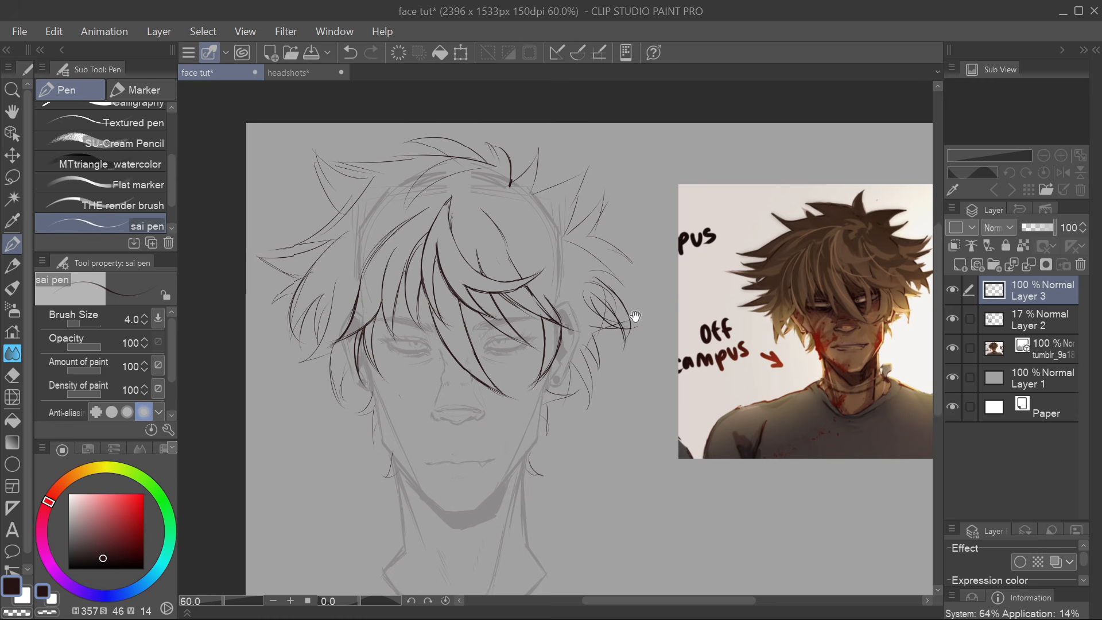
drag(691, 357, 687, 312)
drag(652, 490, 627, 513)
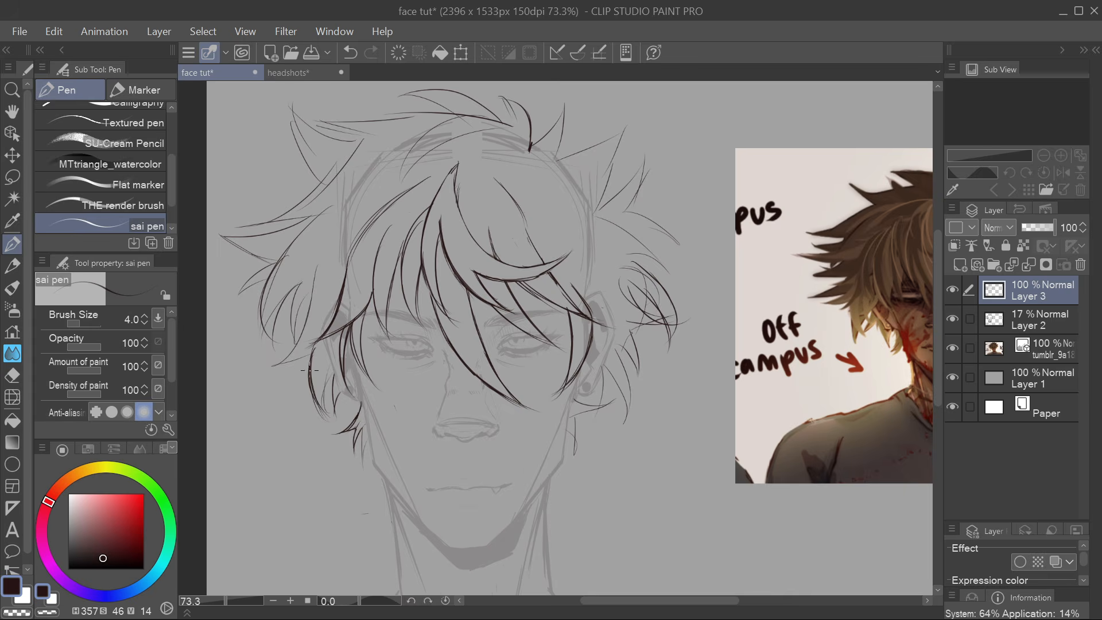
Refine the layered locks around the left ear with darker pen strokes, erasing overlapping lines
mouse_move(310, 370)
mouse_down()
mouse_move(331, 419)
mouse_move(323, 397)
mouse_move(334, 415)
mouse_move(335, 368)
mouse_move(327, 419)
mouse_move(333, 377)
mouse_move(323, 407)
mouse_up()
key(e)
key(p)
drag(350, 347, 438, 343)
mouse_move(400, 287)
mouse_down()
mouse_move(383, 342)
mouse_move(357, 361)
mouse_up()
key(e)
drag(404, 269, 405, 301)
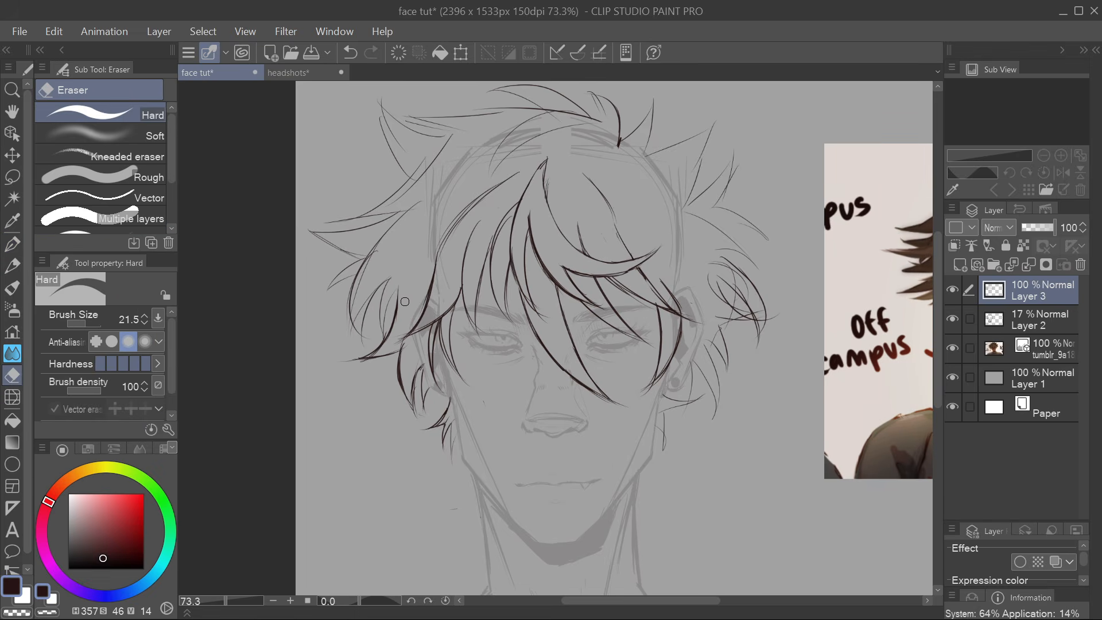
key(p)
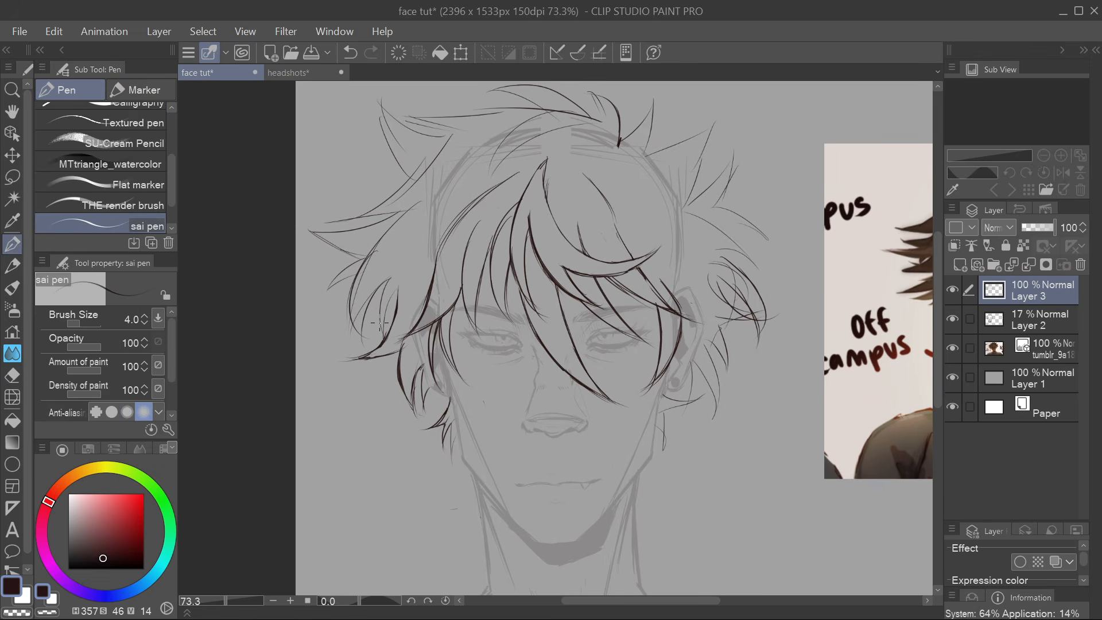
drag(386, 343, 366, 356)
Darken and tidy the hair silhouette along the crown and down the right side of the head
drag(728, 401, 718, 369)
drag(652, 408, 570, 445)
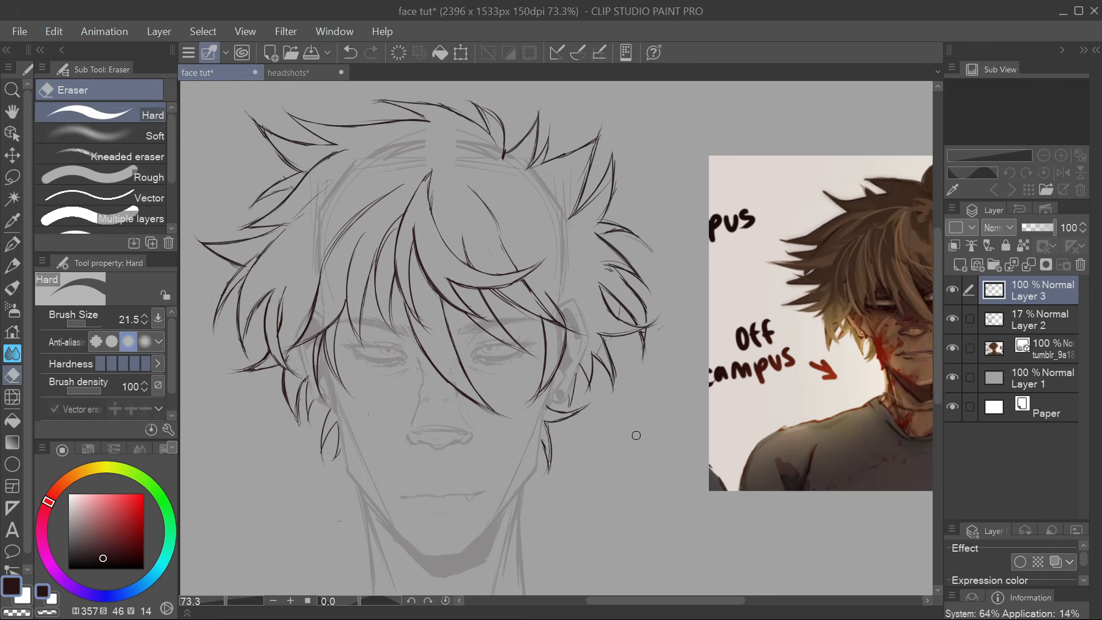
scroll(642, 422, down, 2)
scroll(644, 417, down, 1)
drag(648, 401, 540, 348)
scroll(496, 359, up, 2)
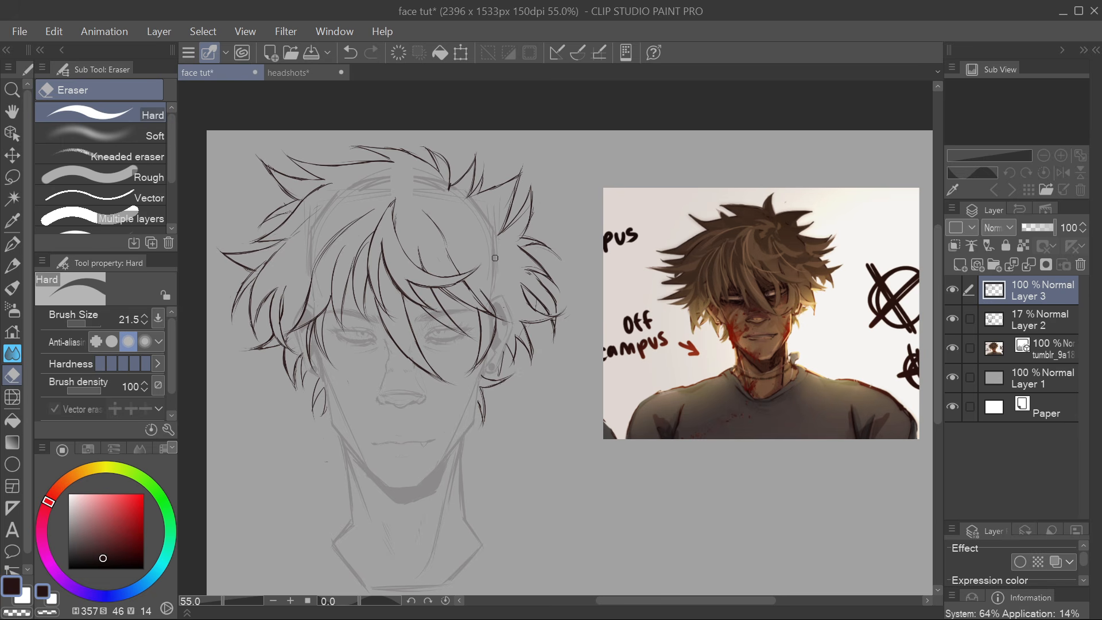
Lasso the skull guide lines under the hair on Layer 2, delete them and clear the selection
key(alt+bracketleft)
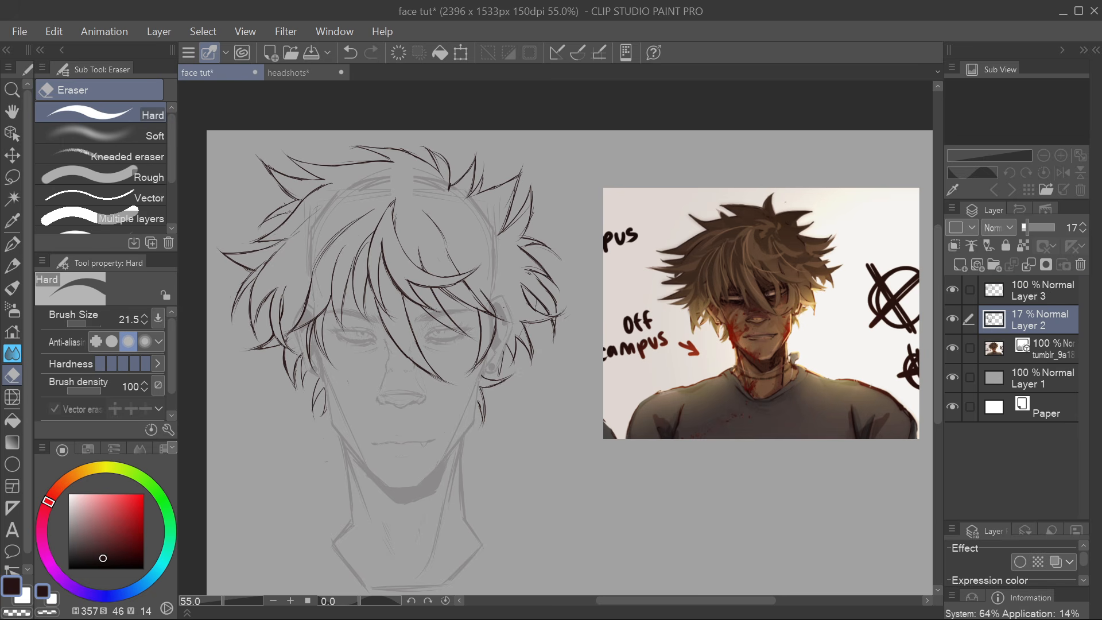
click(17, 180)
mouse_move(291, 299)
mouse_down()
mouse_move(353, 220)
mouse_move(449, 226)
mouse_move(508, 290)
mouse_move(287, 175)
mouse_move(289, 298)
mouse_up()
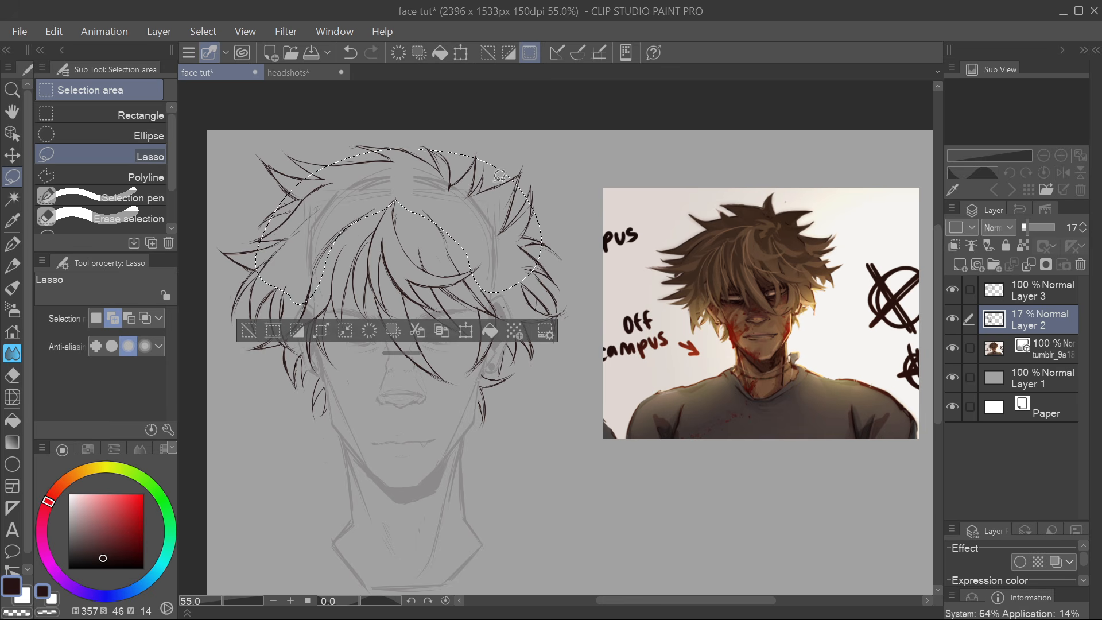
key(Delete)
key(ctrl+d)
mouse_move(657, 358)
mouse_down()
mouse_move(644, 347)
mouse_move(632, 357)
mouse_up()
Switch back to Layer 3 and draw curved inner strands sweeping from the crown down the left side of the hair
click(1044, 292)
mouse_move(681, 433)
mouse_down()
mouse_move(665, 423)
mouse_move(658, 509)
mouse_move(674, 507)
mouse_up()
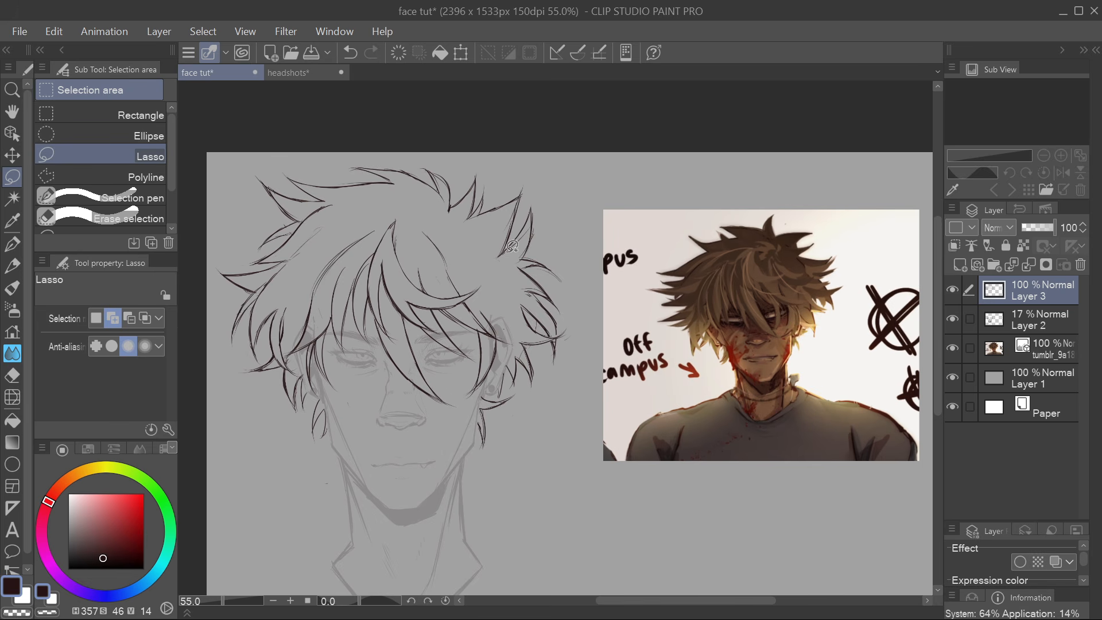
key(p)
drag(589, 348, 601, 351)
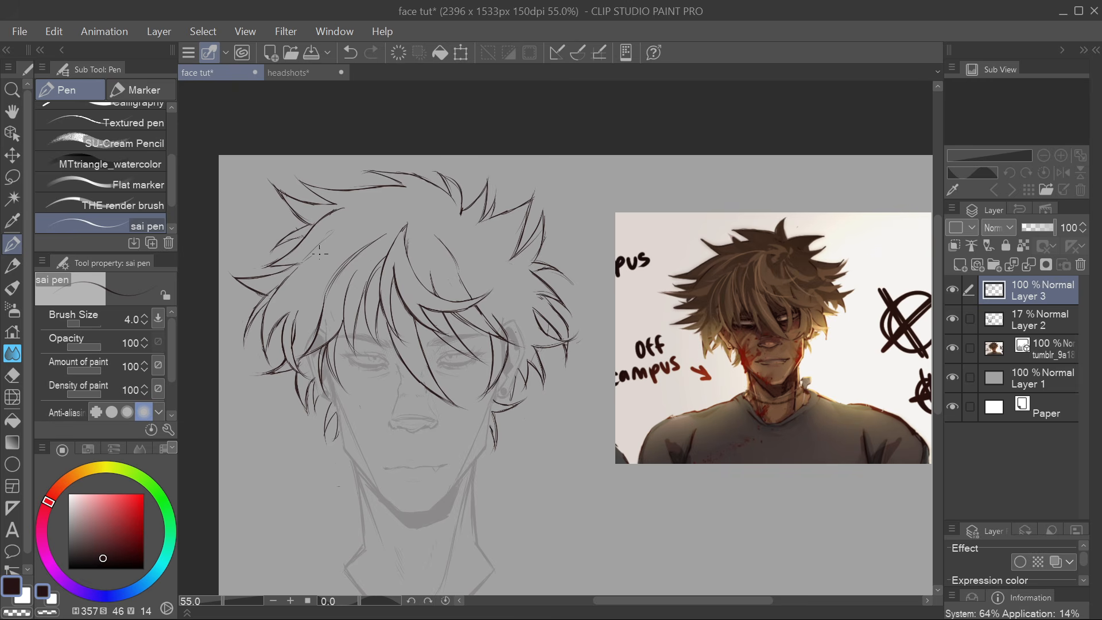
mouse_move(411, 208)
mouse_down()
mouse_move(345, 282)
mouse_move(358, 301)
mouse_move(386, 304)
mouse_up()
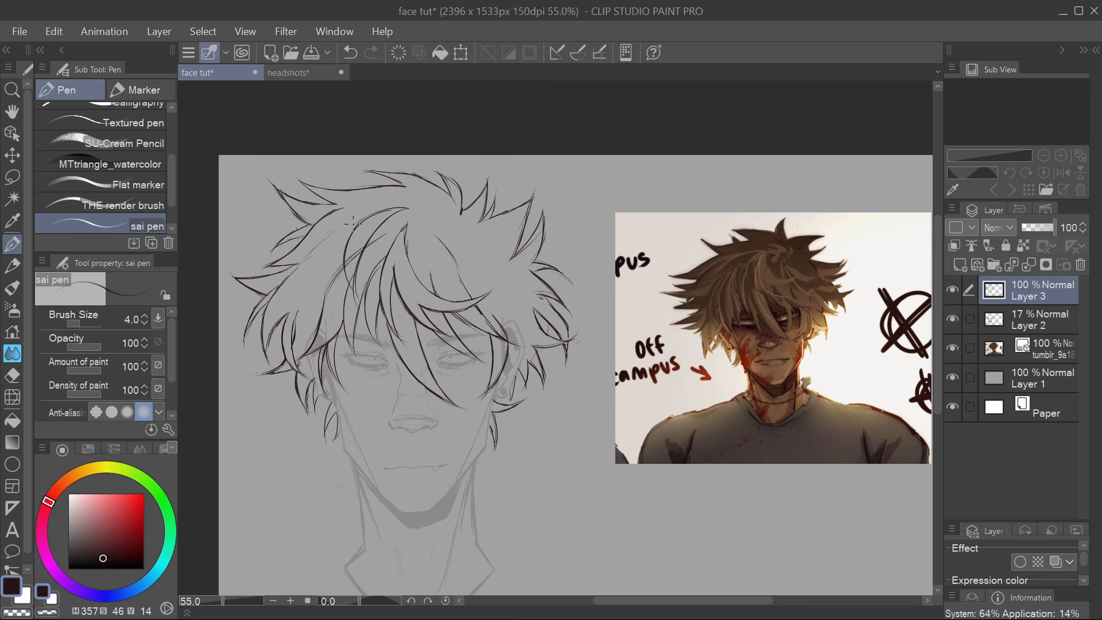
mouse_move(353, 220)
mouse_down()
mouse_move(270, 241)
mouse_move(333, 248)
mouse_up()
Draw long inner strands curving from the top of the hair down toward the right temple
mouse_move(438, 223)
mouse_down()
mouse_move(472, 282)
mouse_move(537, 275)
mouse_up()
mouse_move(452, 267)
mouse_down()
mouse_move(488, 300)
mouse_move(470, 292)
mouse_move(519, 313)
mouse_move(534, 318)
mouse_move(548, 295)
mouse_up()
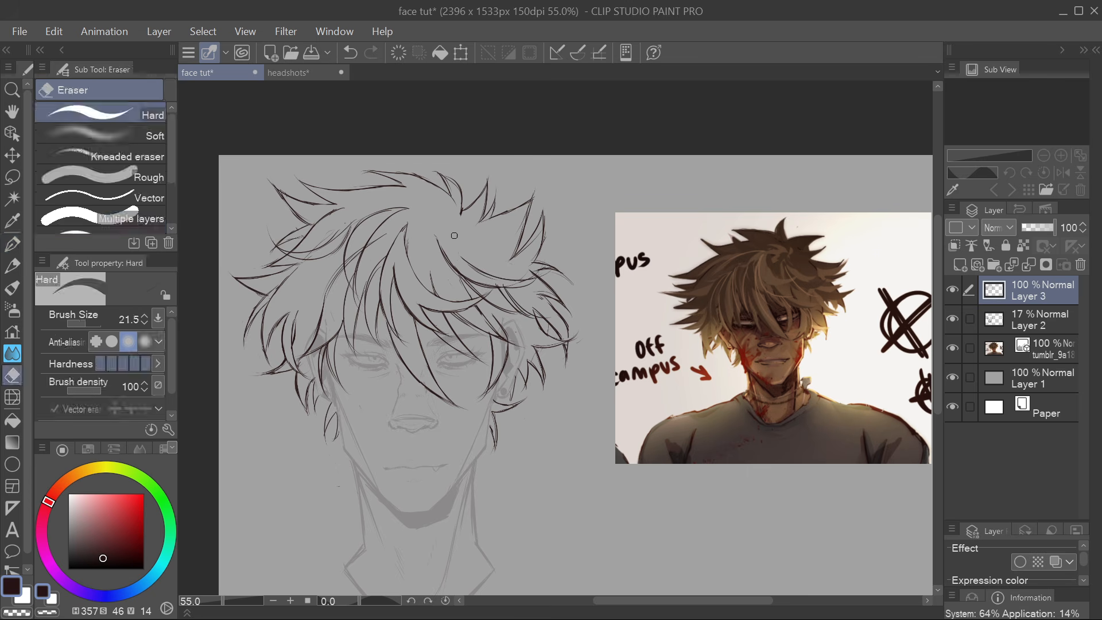
drag(614, 443, 706, 432)
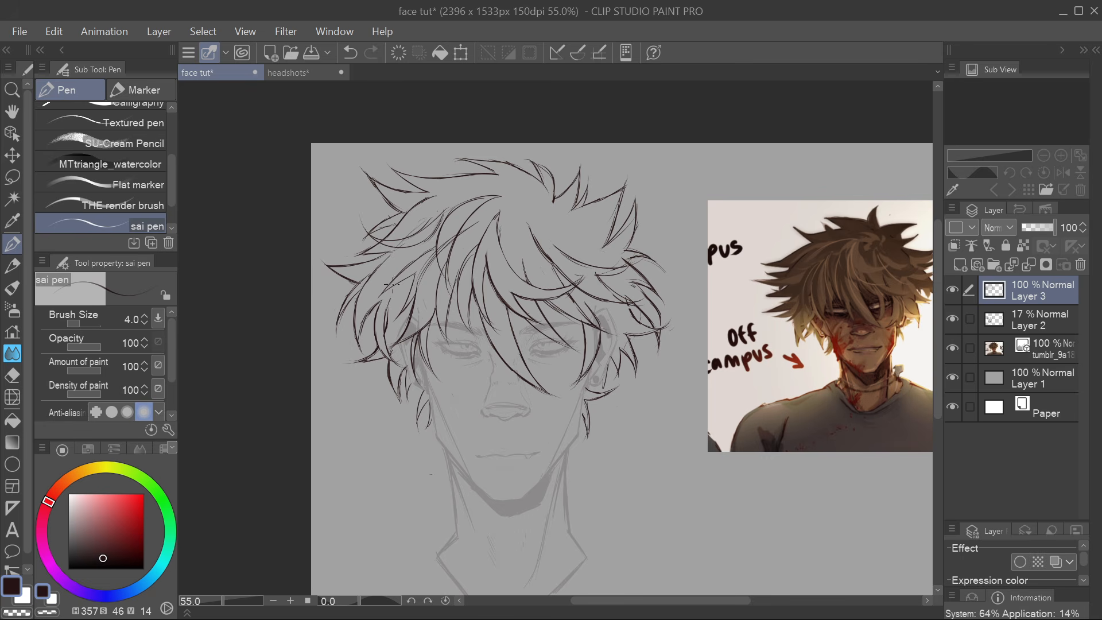
Erase the overlapping strand lines in the fringe above the left eye with the Hard eraser
key(e)
mouse_move(432, 254)
mouse_down()
mouse_move(421, 325)
mouse_move(459, 330)
mouse_up()
key(p)
key(e)
drag(421, 284, 443, 319)
drag(437, 314, 457, 331)
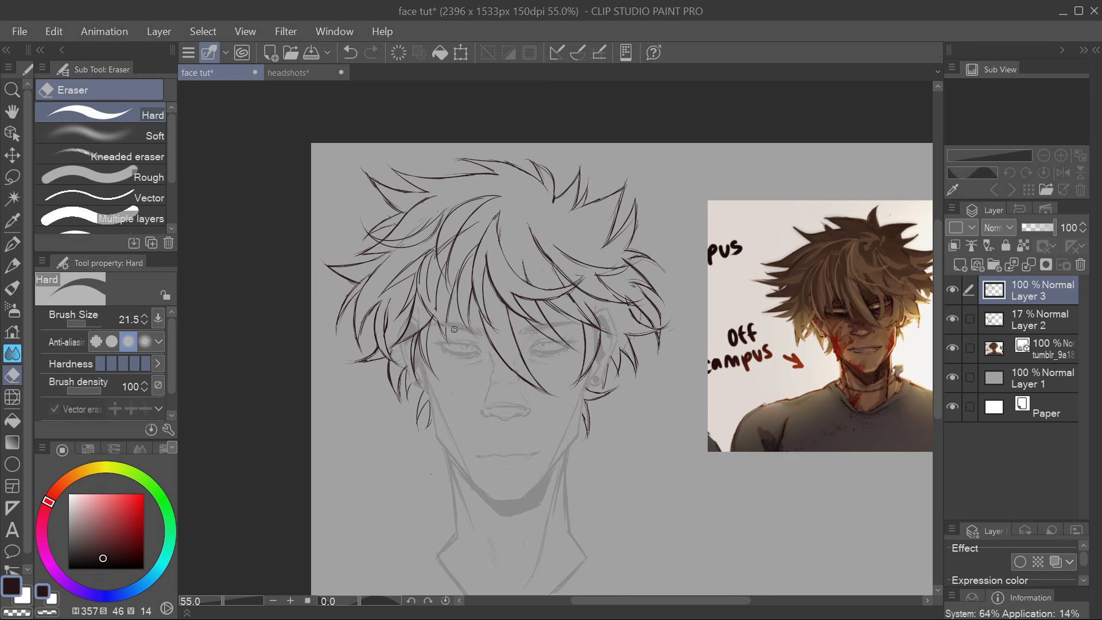
Redraw the fringe strands at the left temple with the sai pen, correcting stray lines with the eraser
key(p)
mouse_move(424, 296)
mouse_down()
mouse_move(459, 330)
mouse_move(434, 307)
mouse_up()
drag(433, 304, 459, 328)
key(e)
drag(425, 286, 459, 328)
key(p)
drag(421, 285, 468, 329)
drag(458, 315, 508, 357)
Reduce the Hard eraser's size and clean up the crossing strand lines in the fringe above the left eye
scroll(506, 324, up, 2)
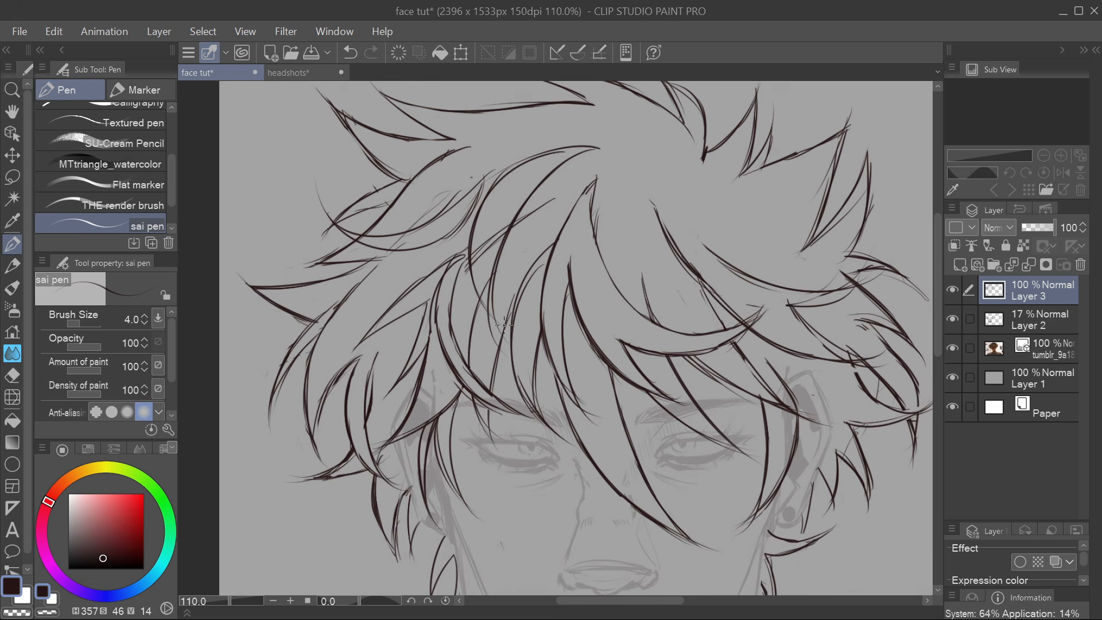
key(e)
drag(508, 397, 543, 422)
key(p)
key(e)
key(bracketleft)
key(bracketleft)
key(bracketleft)
mouse_move(495, 395)
mouse_down()
mouse_move(530, 422)
mouse_move(519, 370)
mouse_up()
mouse_move(544, 419)
mouse_down()
mouse_move(566, 373)
mouse_move(588, 407)
mouse_up()
Redraw the tapering fringe strands left of the central lock with the sai pen
key(p)
mouse_move(543, 332)
mouse_down()
mouse_move(565, 398)
mouse_move(587, 415)
mouse_up()
drag(547, 350, 605, 425)
drag(608, 148, 655, 204)
key(ctrl+z)
Draw curved strands swirling out from the crown, connecting the tuft to the fringe and the right-side spikes
scroll(564, 296, down, 5)
drag(920, 402, 746, 358)
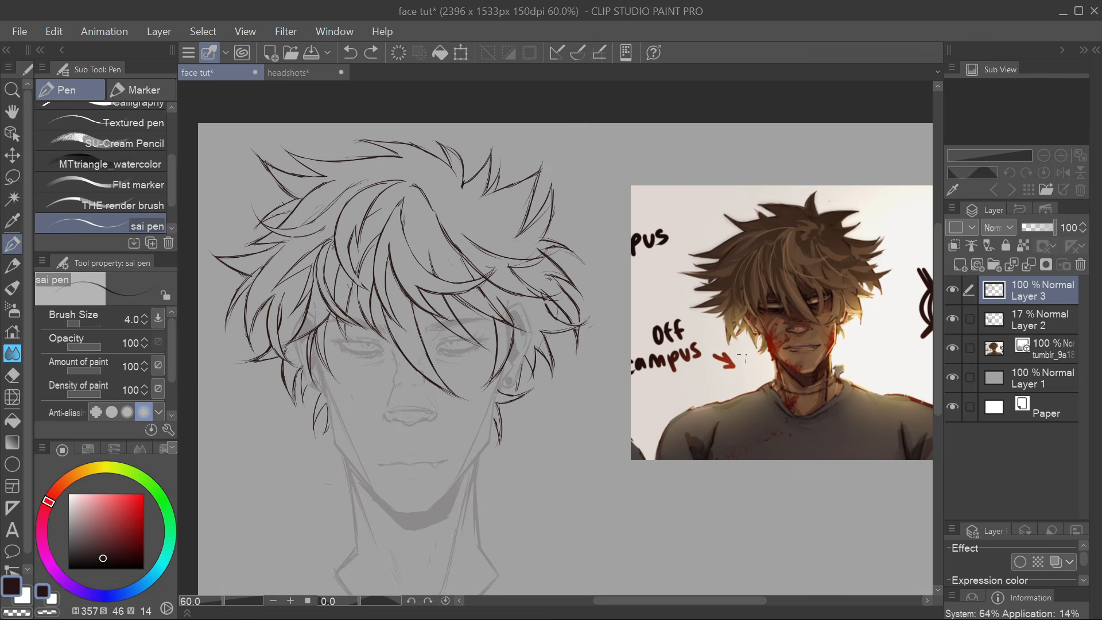
mouse_move(452, 206)
mouse_down()
mouse_move(414, 172)
mouse_move(434, 212)
mouse_up()
key(e)
key(p)
drag(417, 208, 453, 209)
mouse_move(469, 201)
mouse_down()
mouse_move(452, 208)
mouse_move(516, 221)
mouse_move(523, 204)
mouse_up()
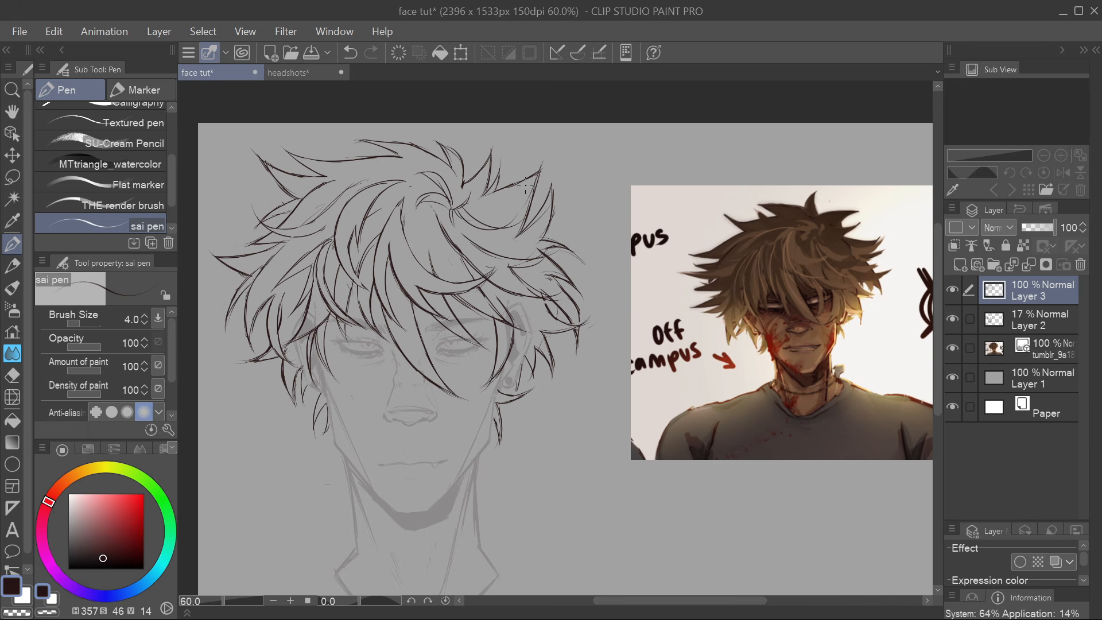
drag(600, 285, 730, 270)
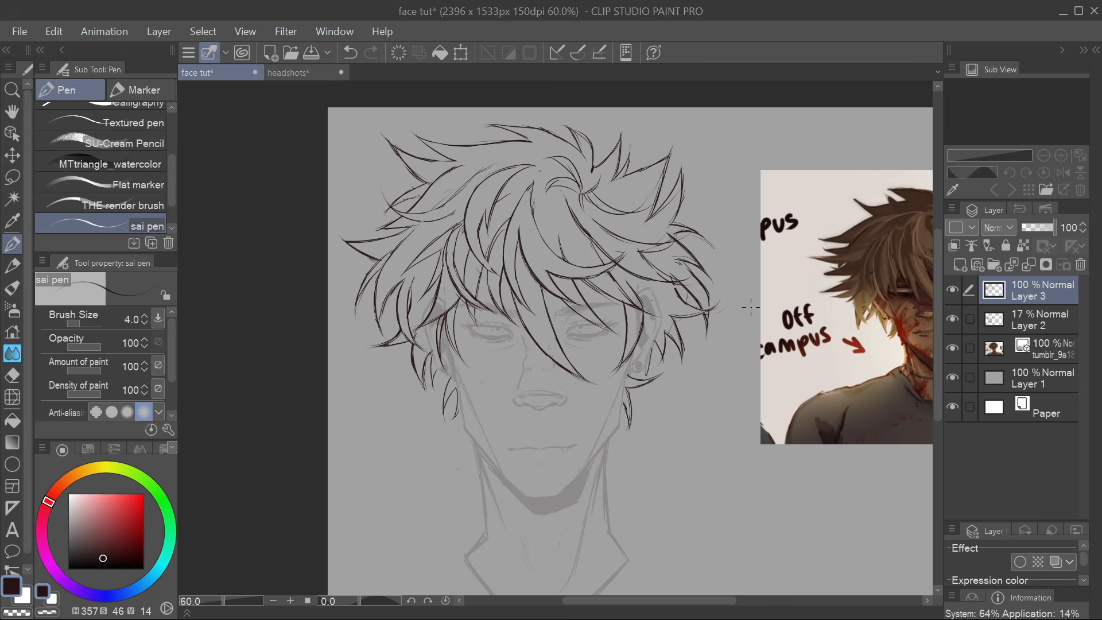
scroll(751, 307, down, 2)
drag(765, 354, 573, 354)
scroll(454, 286, up, 3)
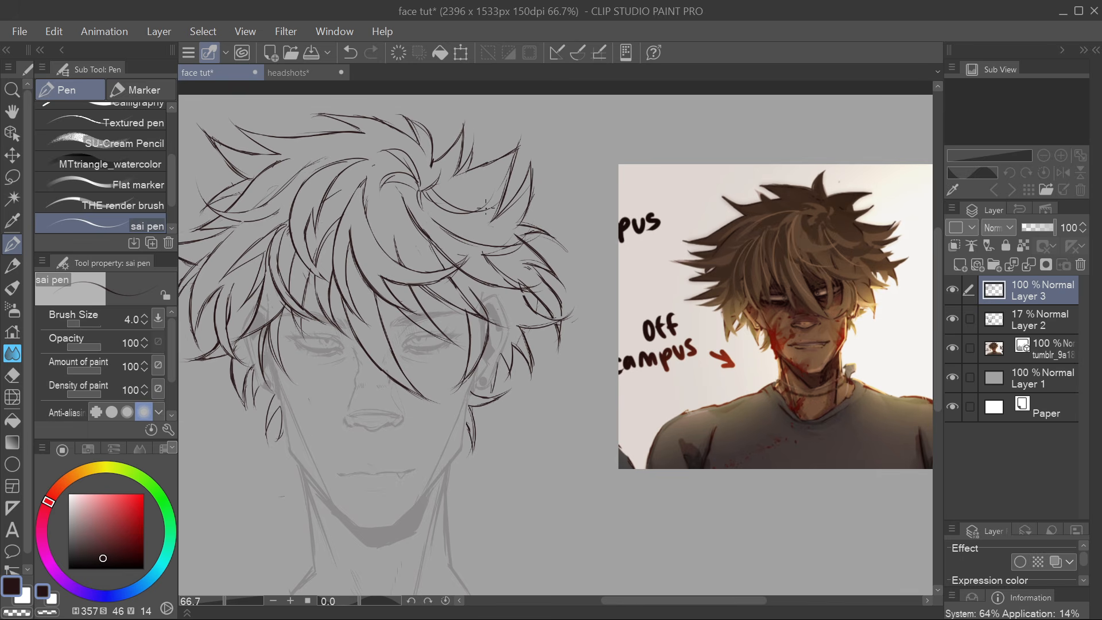
Refine the strands at the right-side hair spikes with the sai pen and the Hard eraser
key(e)
key(p)
key(e)
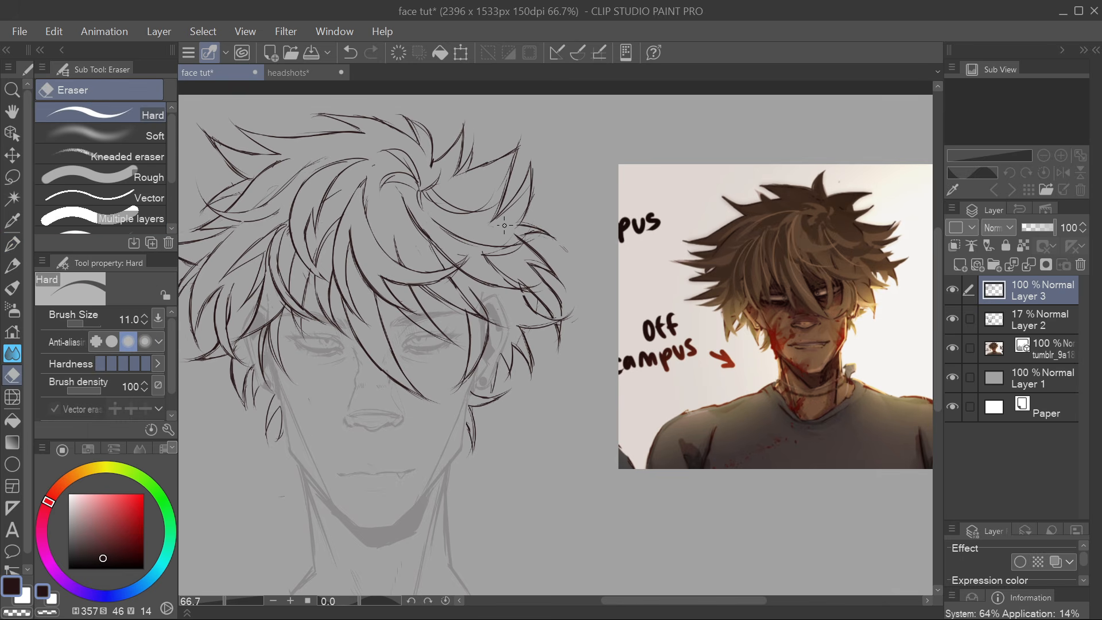
scroll(485, 308, down, 1)
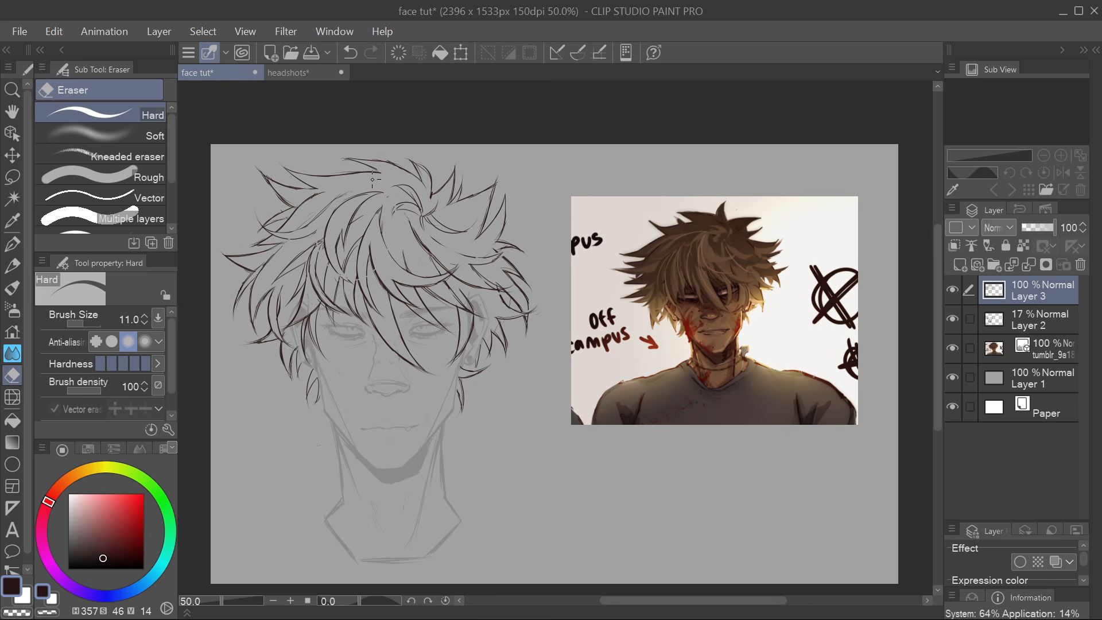
Try an extra curved strand down the left part of the fringe with the sai pen
key(ctrl+z)
key(p)
drag(367, 200, 344, 286)
click(352, 53)
Set the opacity of the face sketch on Layer 2 to 33%
key(space)
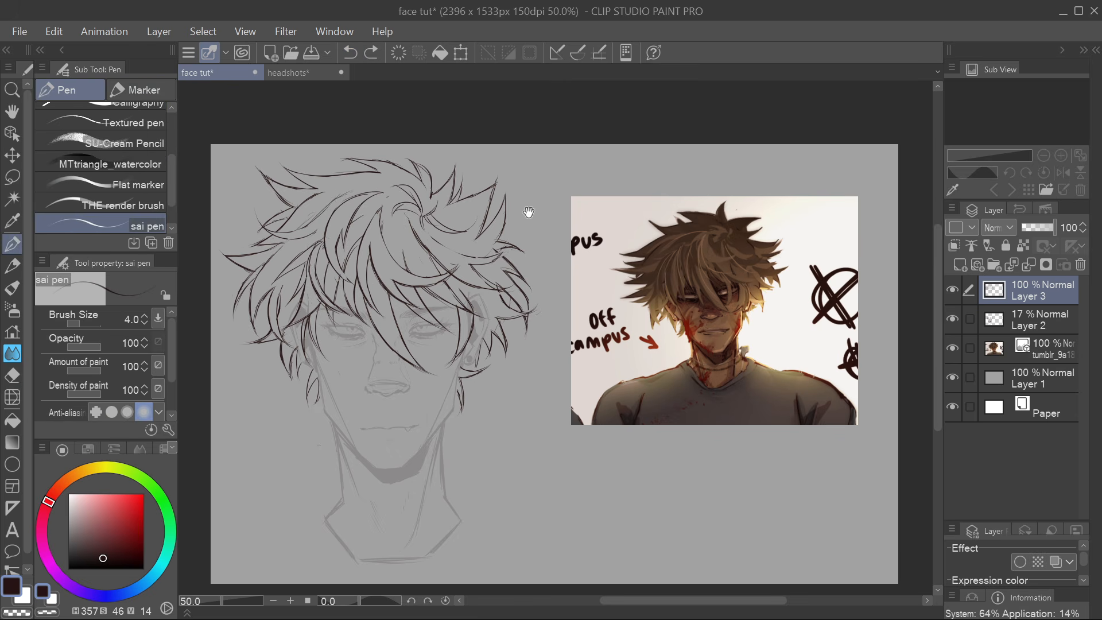
mouse_move(529, 216)
mouse_down()
mouse_move(533, 173)
mouse_move(641, 196)
mouse_up()
click(1033, 319)
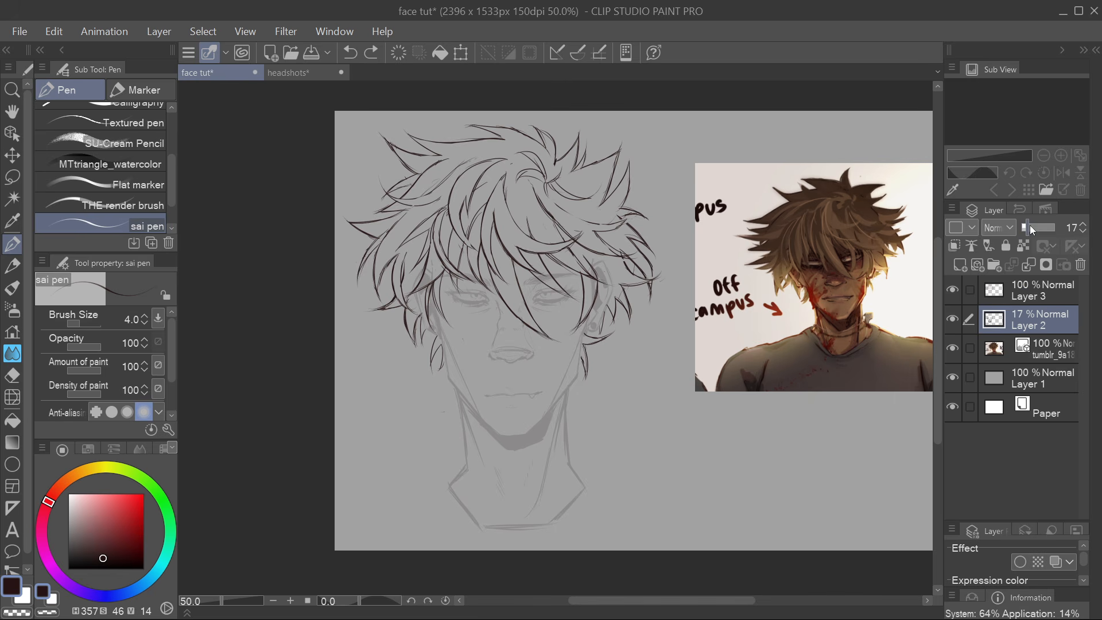
click(1036, 230)
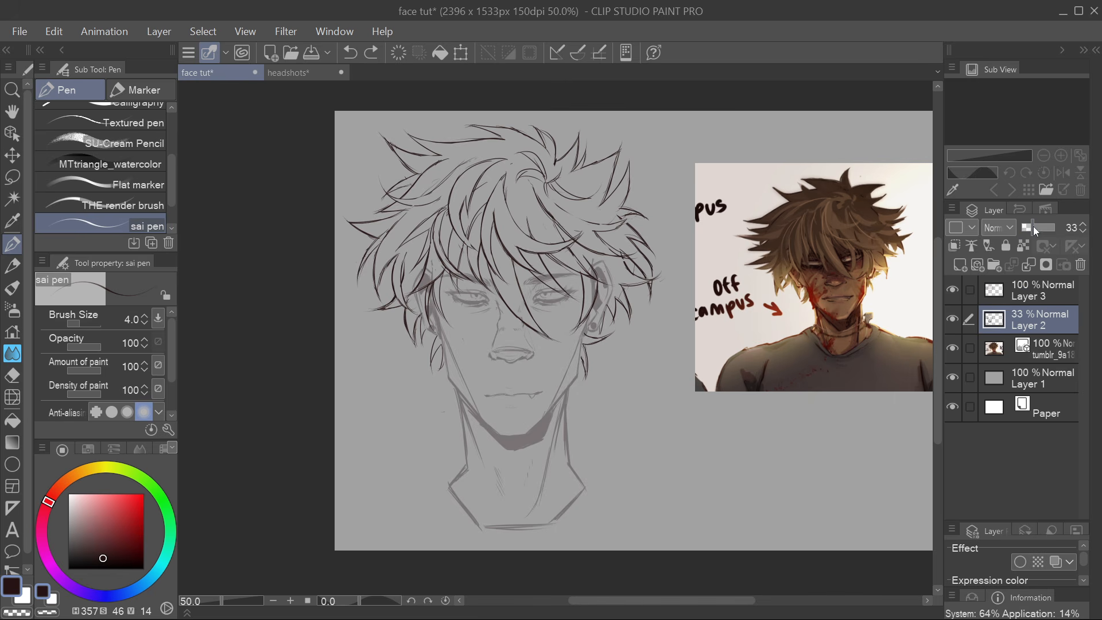
click(1037, 295)
click(1042, 320)
scroll(737, 191, up, 2)
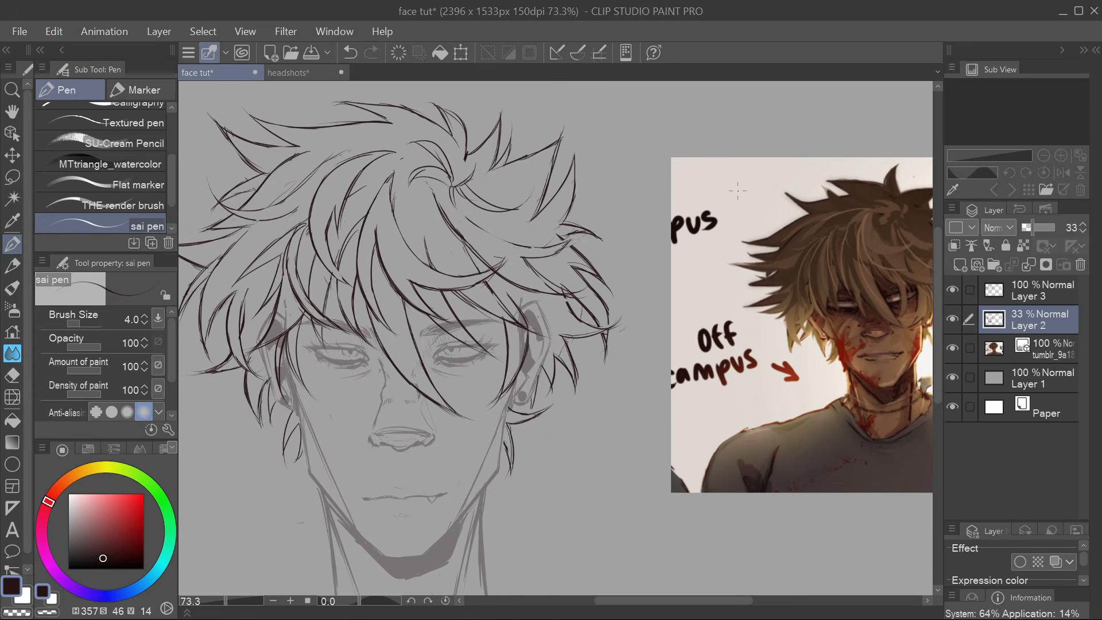
key(m)
drag(548, 311, 571, 214)
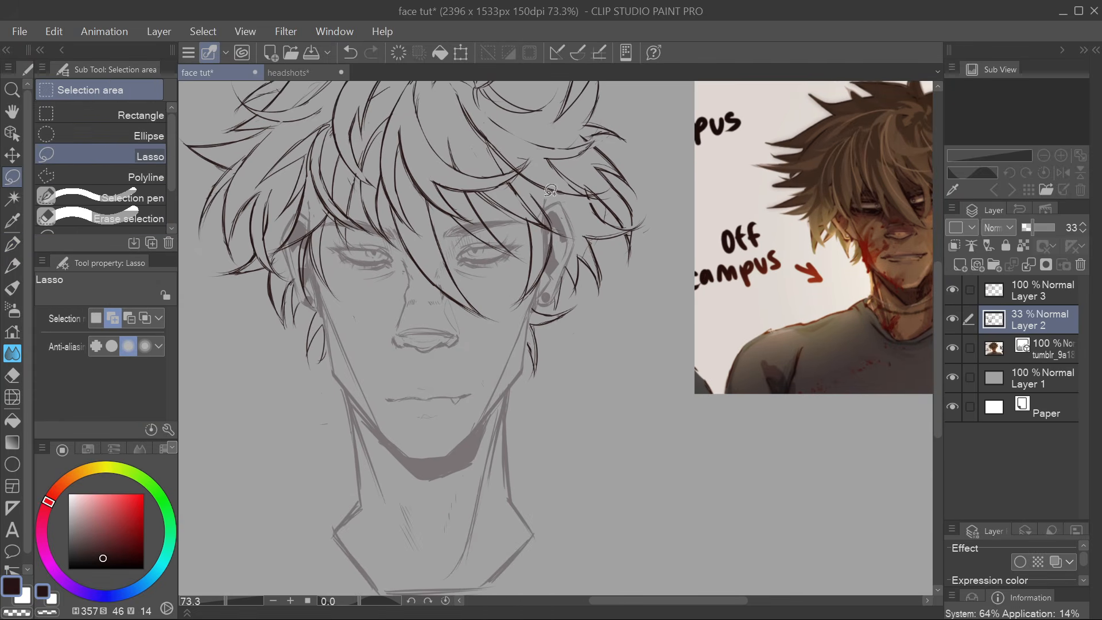
drag(555, 230, 532, 194)
key(ctrl+d)
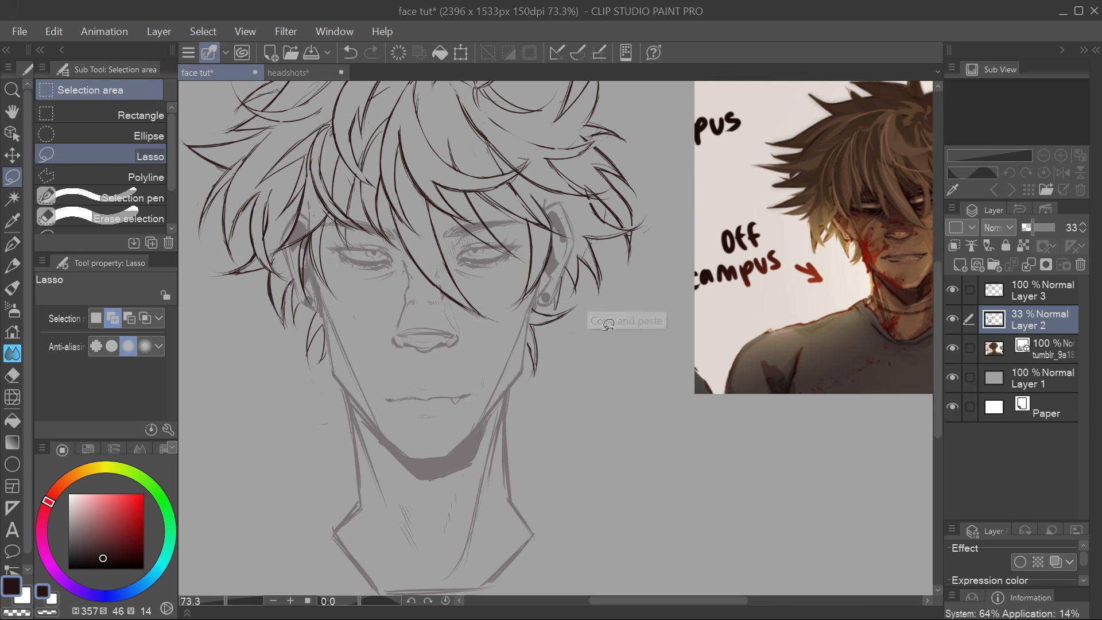
Erase the right ear's upper outline on Layer 2 where it overlaps the hair, using the Hard eraser at size 21.5
drag(595, 303, 626, 315)
key(e)
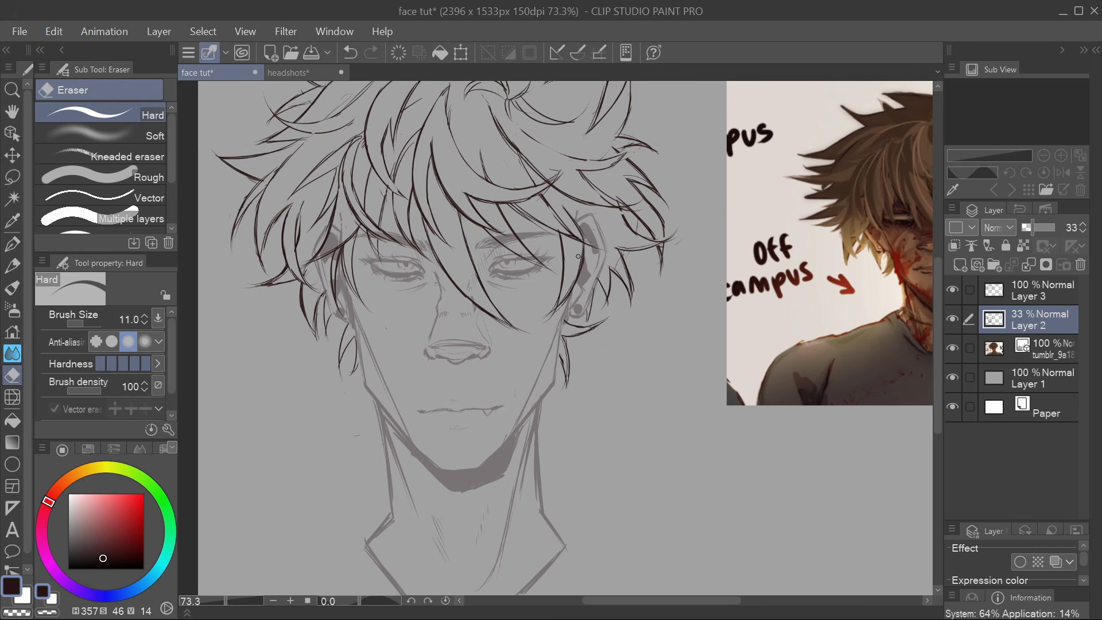
drag(670, 209, 643, 221)
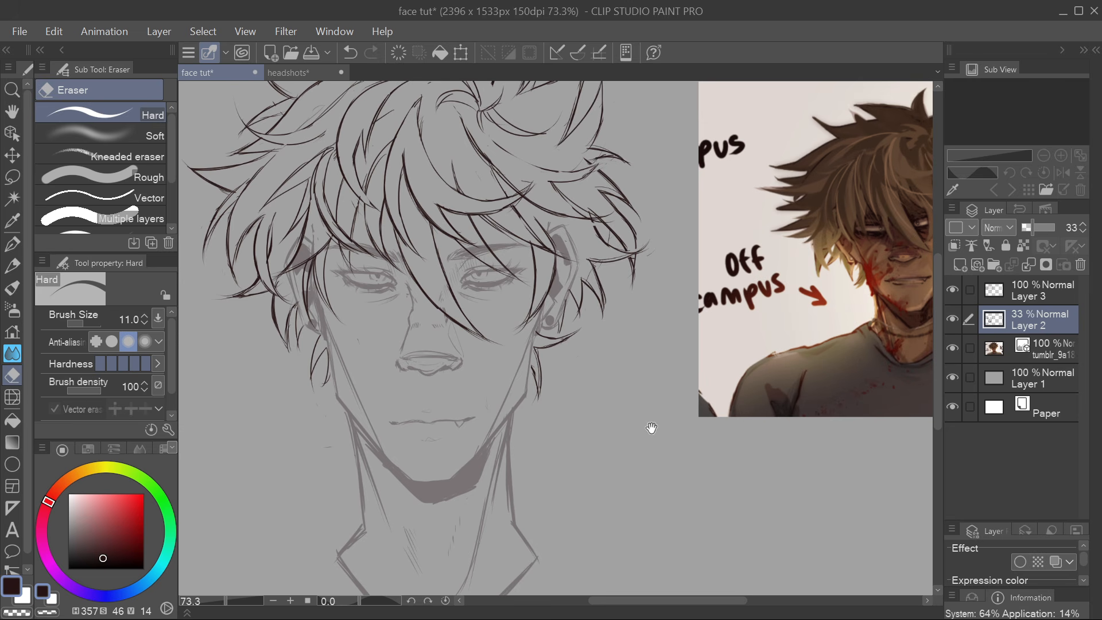
drag(653, 426, 559, 440)
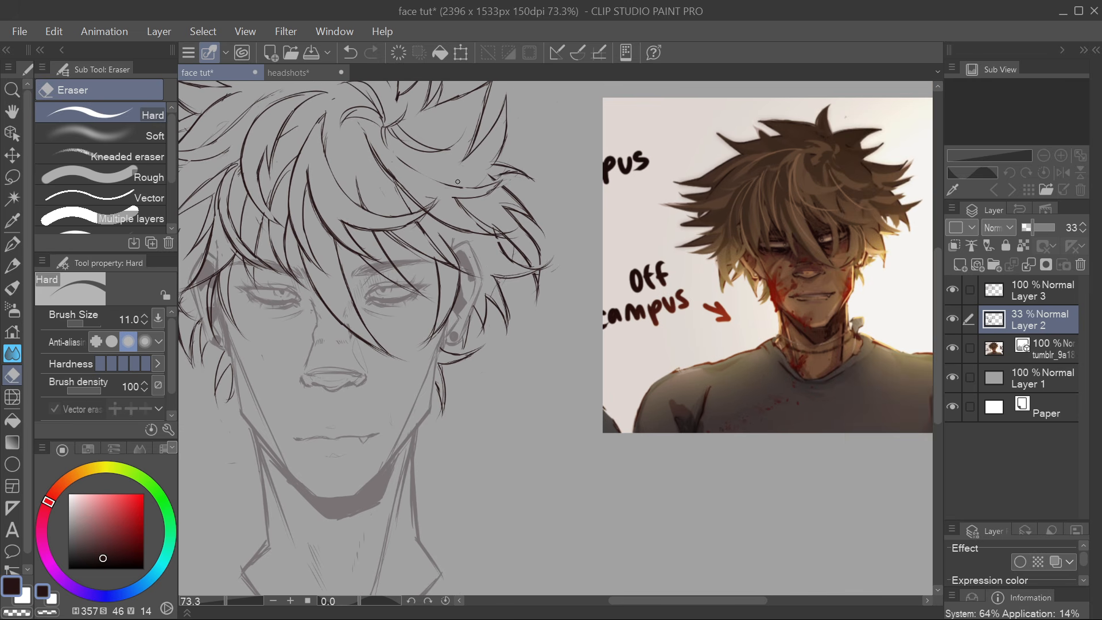
click(1042, 298)
key(p)
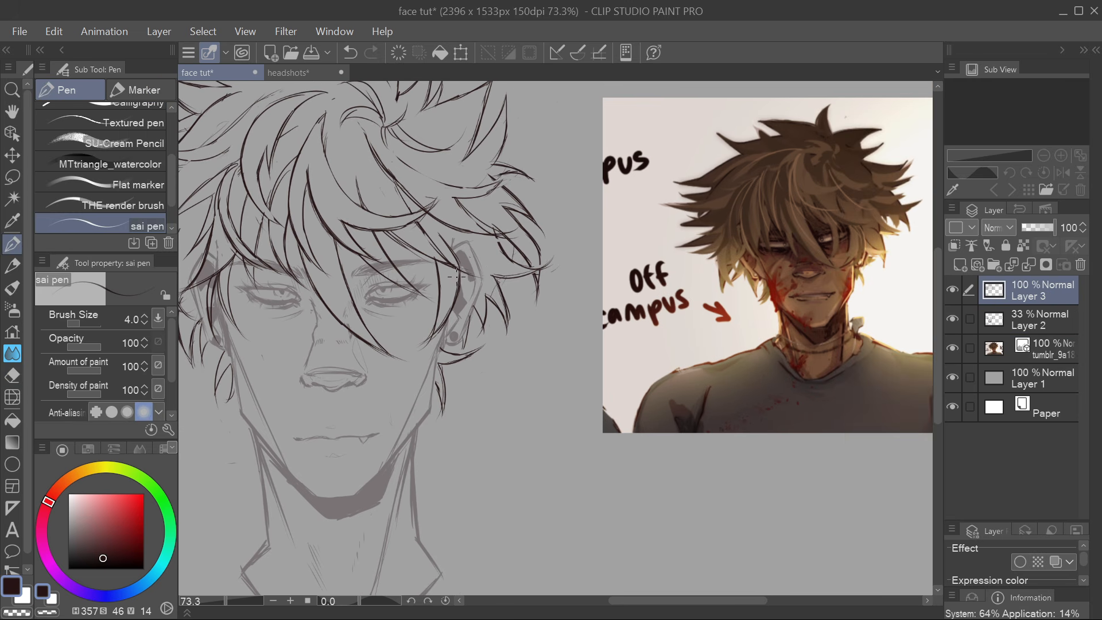
drag(462, 290, 522, 281)
drag(468, 247, 531, 290)
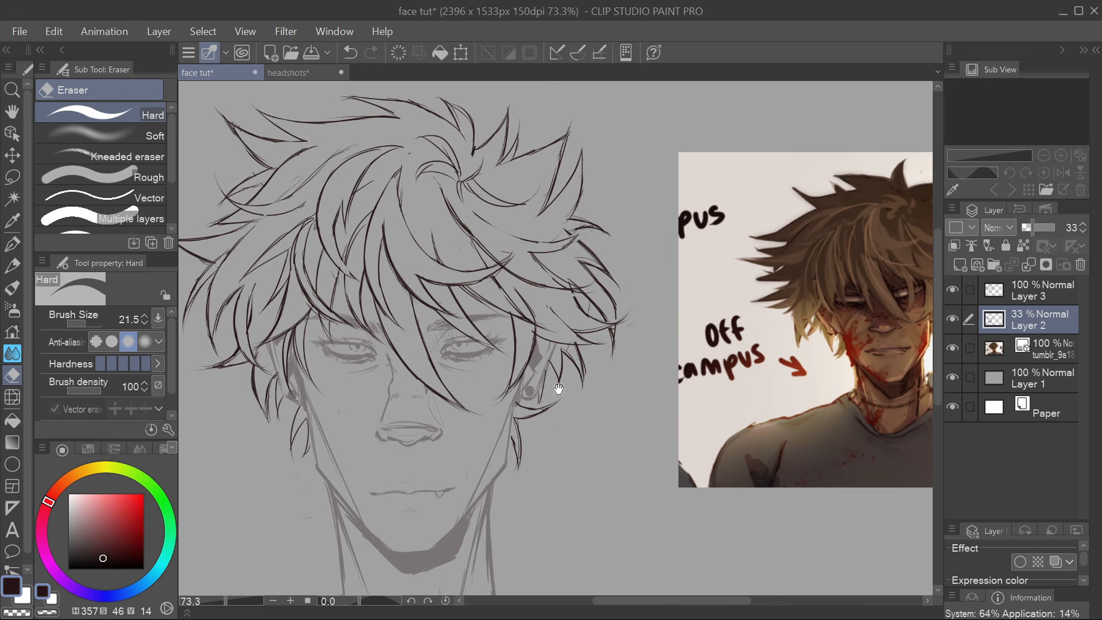
drag(561, 386, 645, 387)
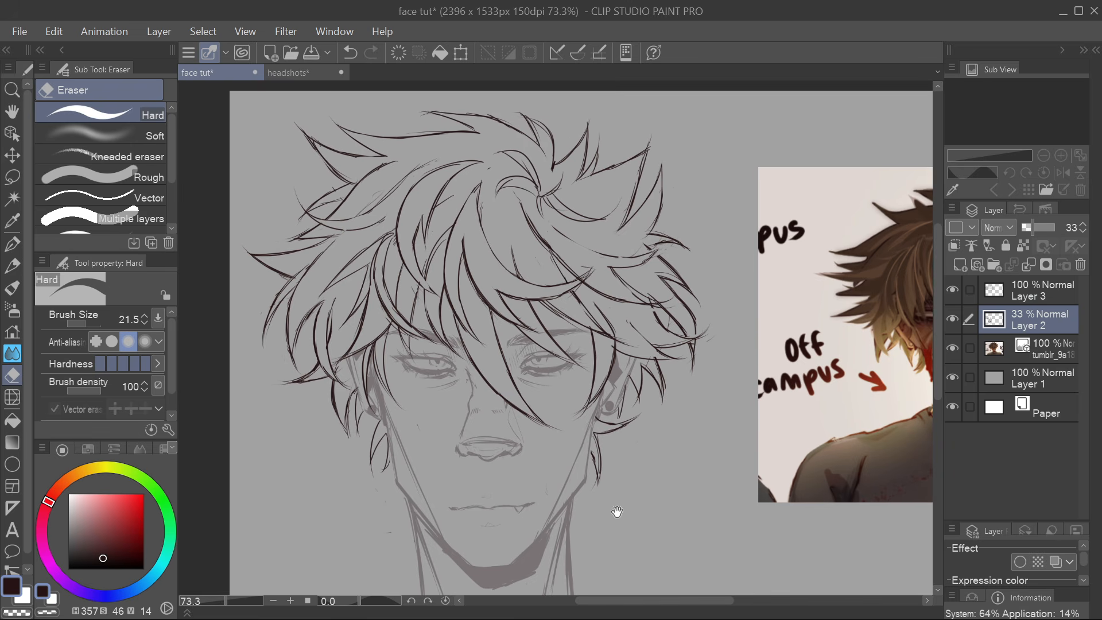
Raise the opacity of the face sketch on Layer 2 to 100%
scroll(654, 522, down, 3)
drag(660, 523, 554, 422)
scroll(555, 422, down, 2)
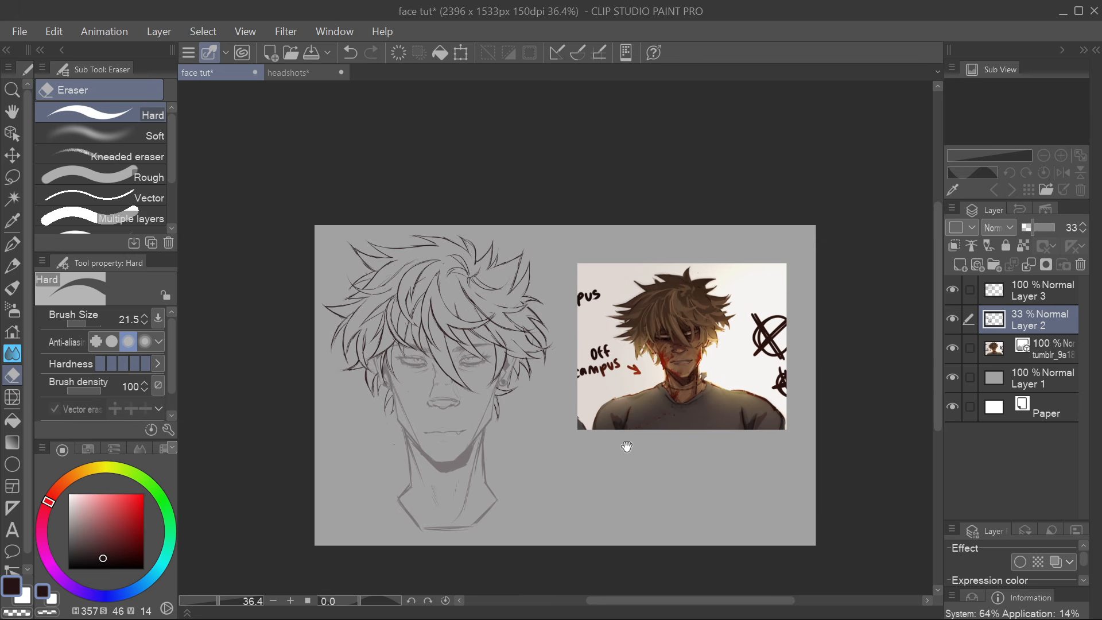
scroll(566, 406, up, 2)
mouse_move(625, 448)
mouse_down()
mouse_move(567, 407)
mouse_move(589, 412)
mouse_up()
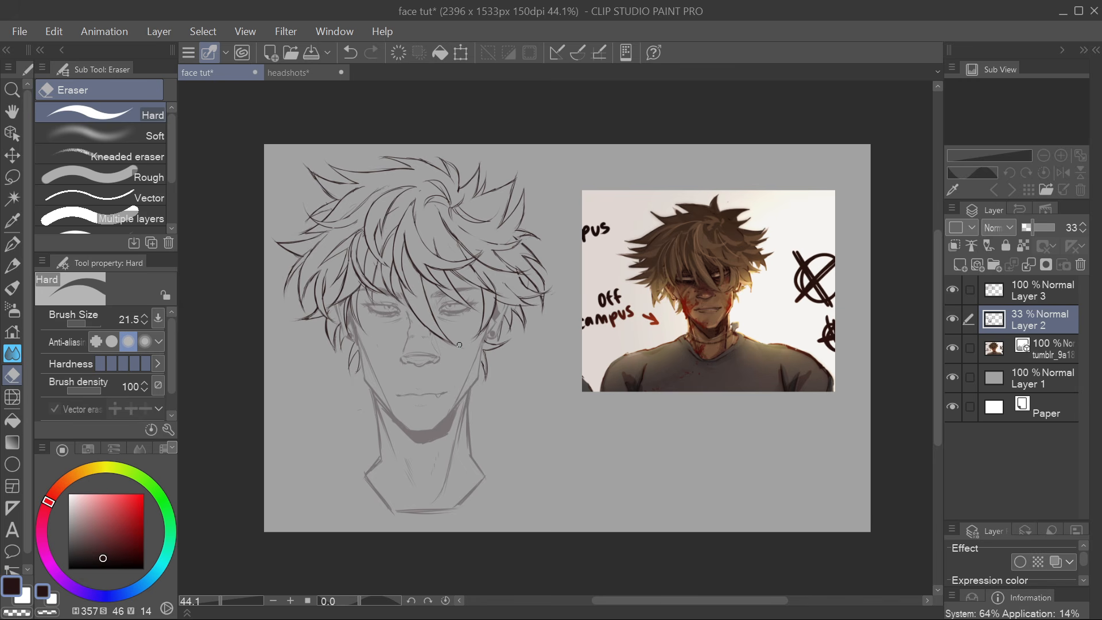
drag(1043, 228, 1101, 248)
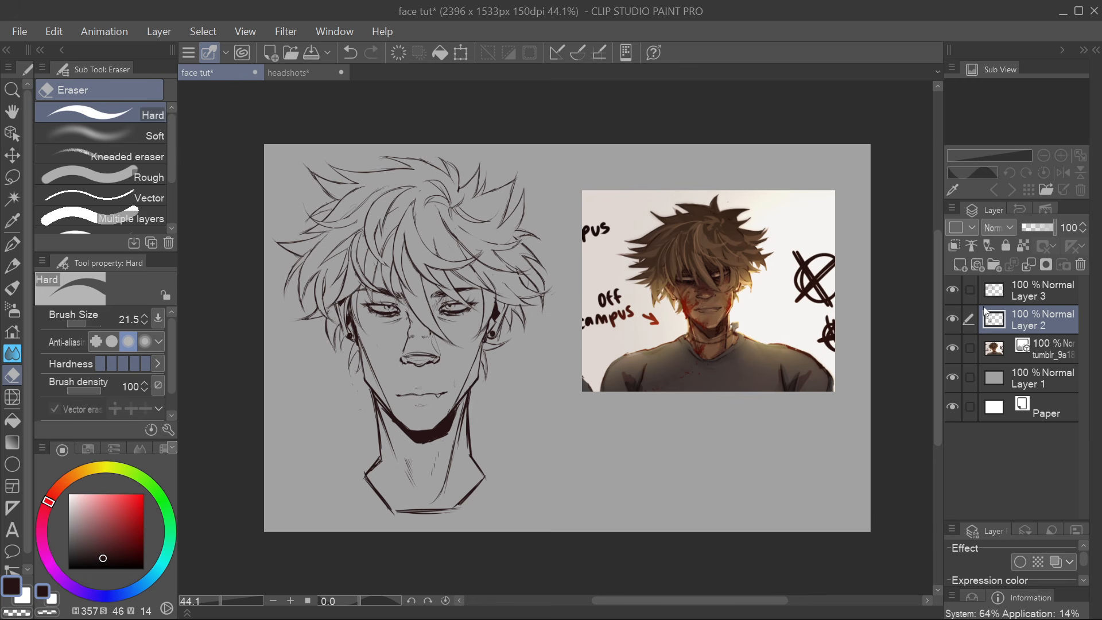
Merge the hair on Layer 3 into Layer 2 and scale the combined head drawing down slightly
click(1044, 293)
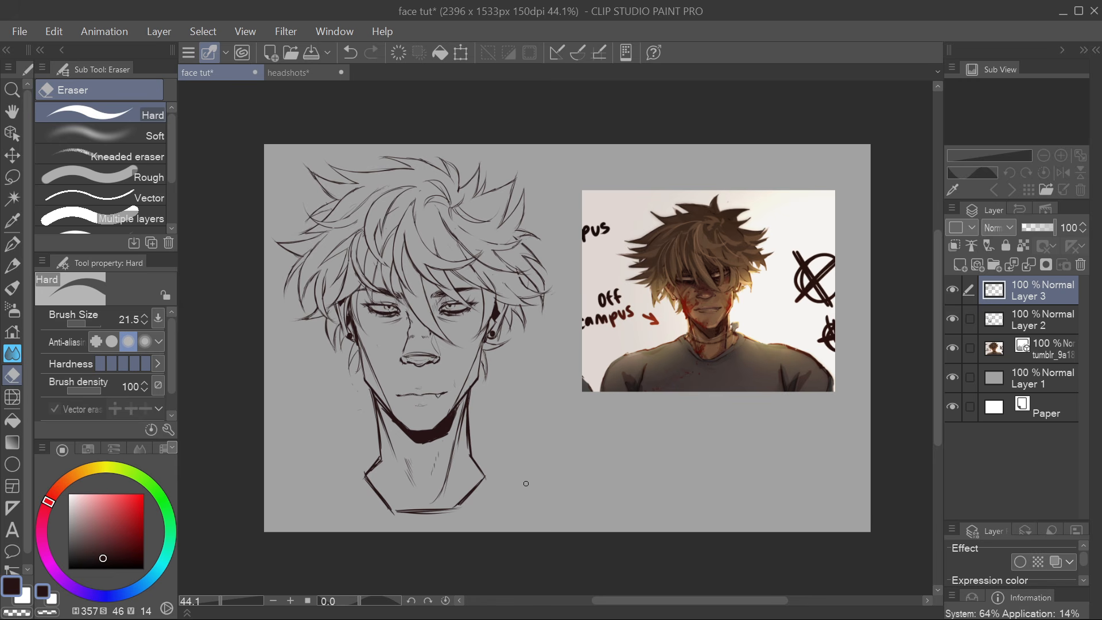
key(Delete)
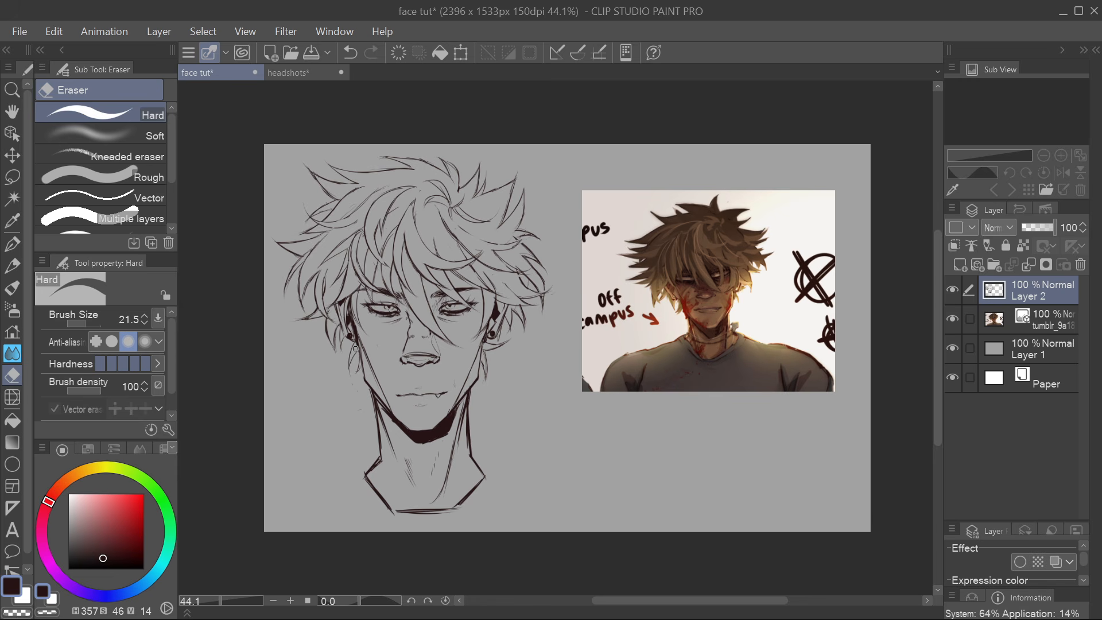
click(468, 56)
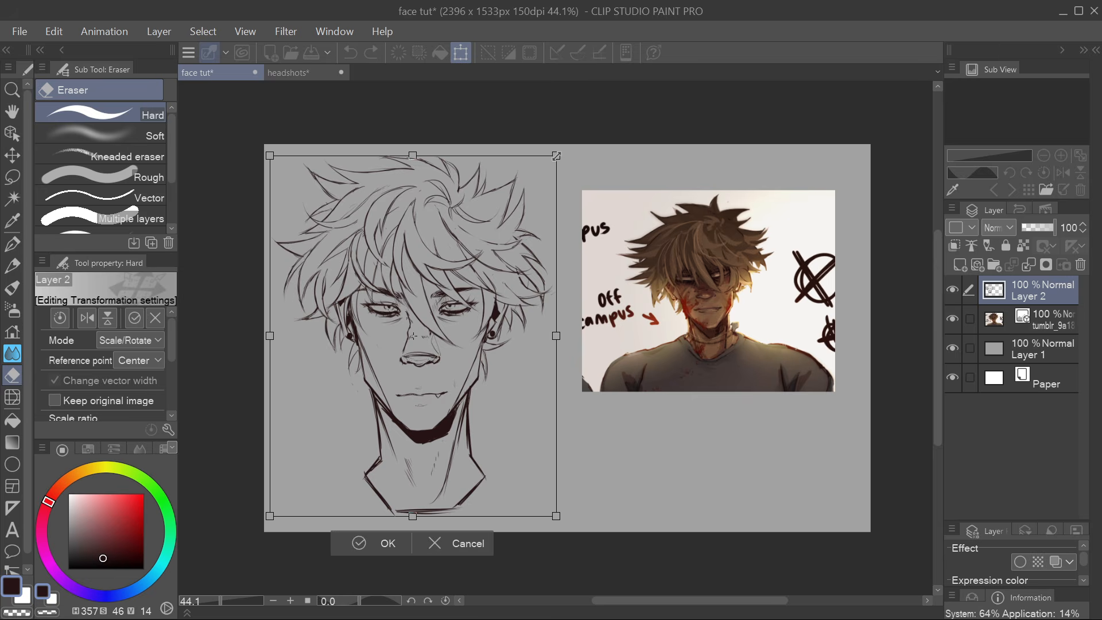
drag(555, 154, 549, 163)
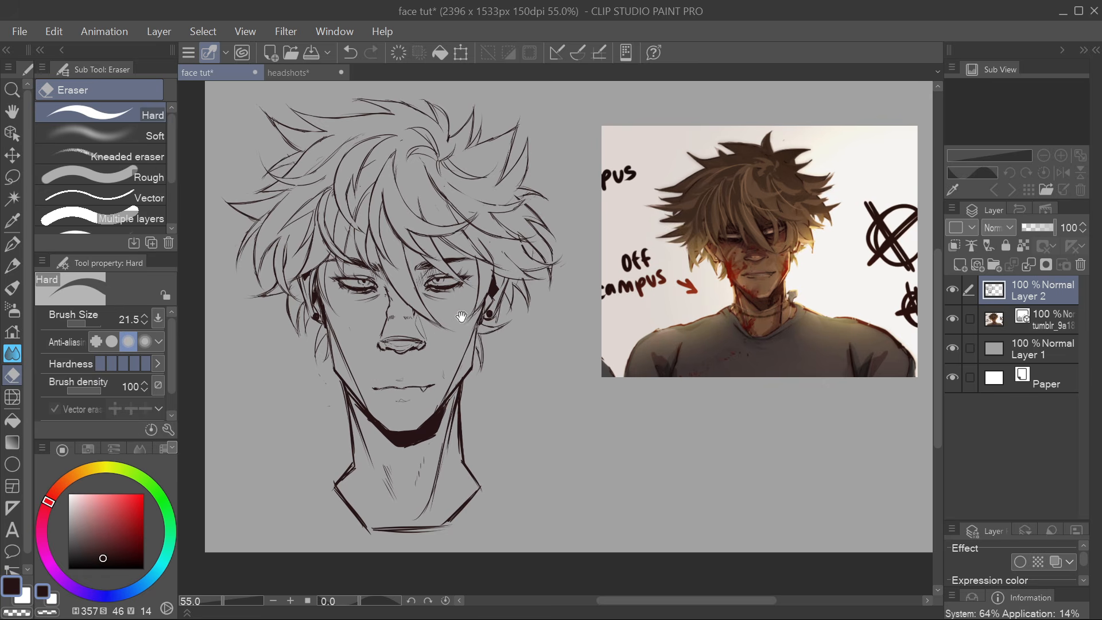
Make Layer 2 a reference layer and add a new raster layer beneath it, above the reference picture
scroll(469, 327, up, 5)
drag(461, 317, 541, 352)
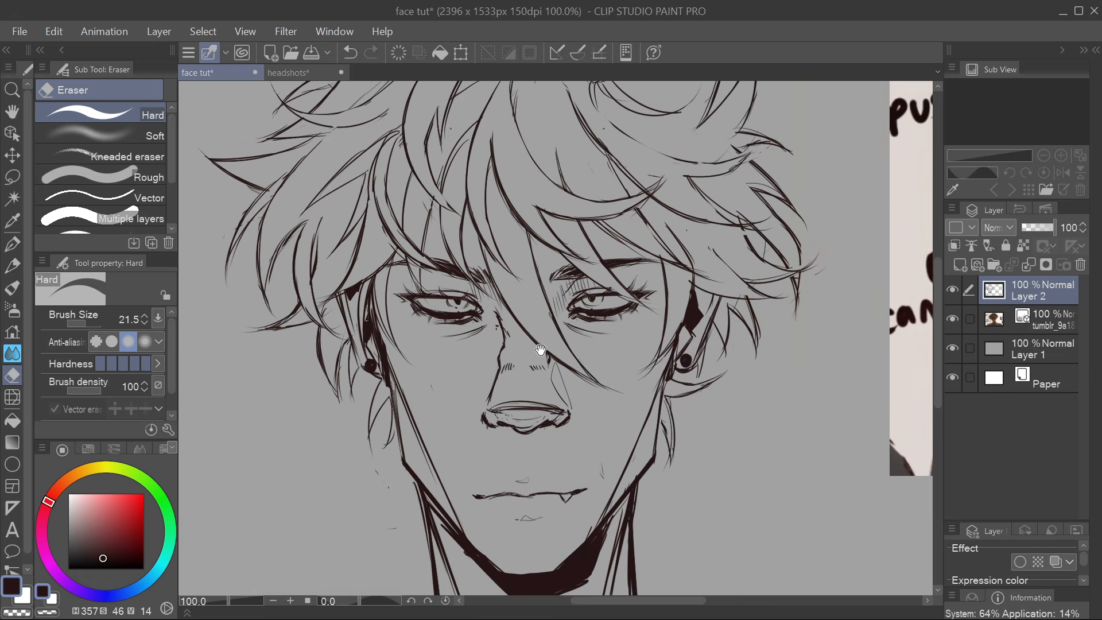
scroll(568, 355, down, 6)
drag(625, 351, 477, 330)
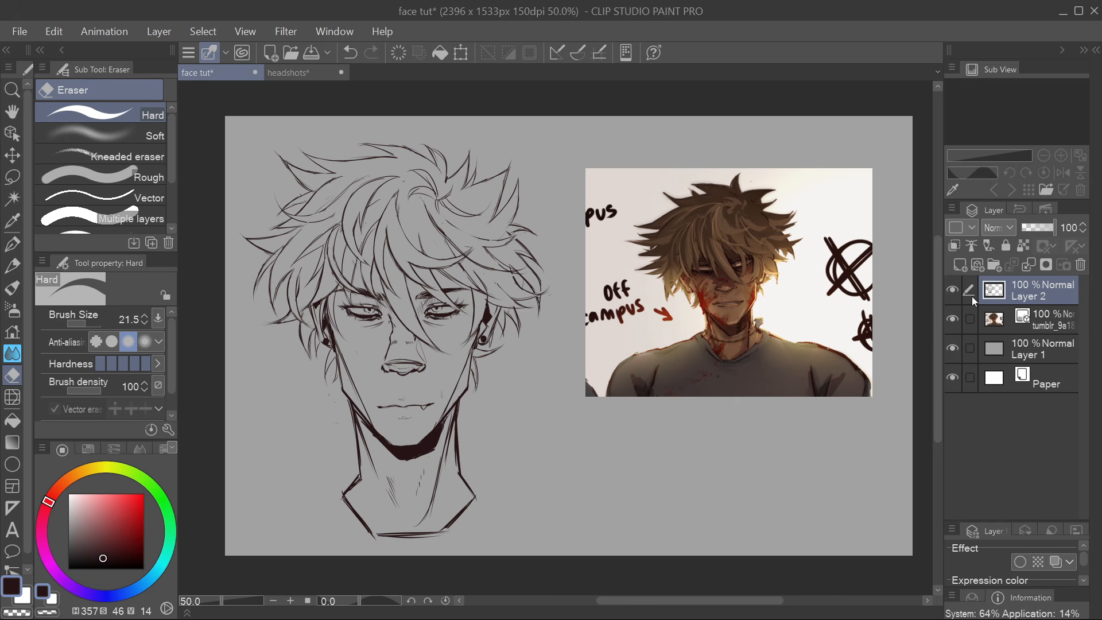
click(970, 246)
click(1024, 324)
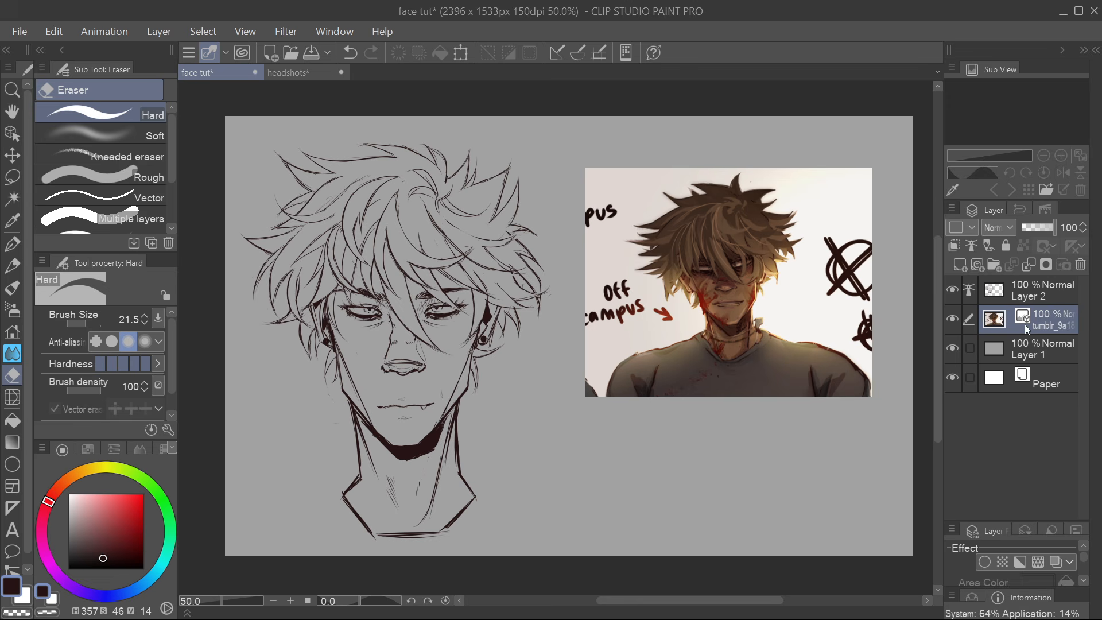
click(961, 265)
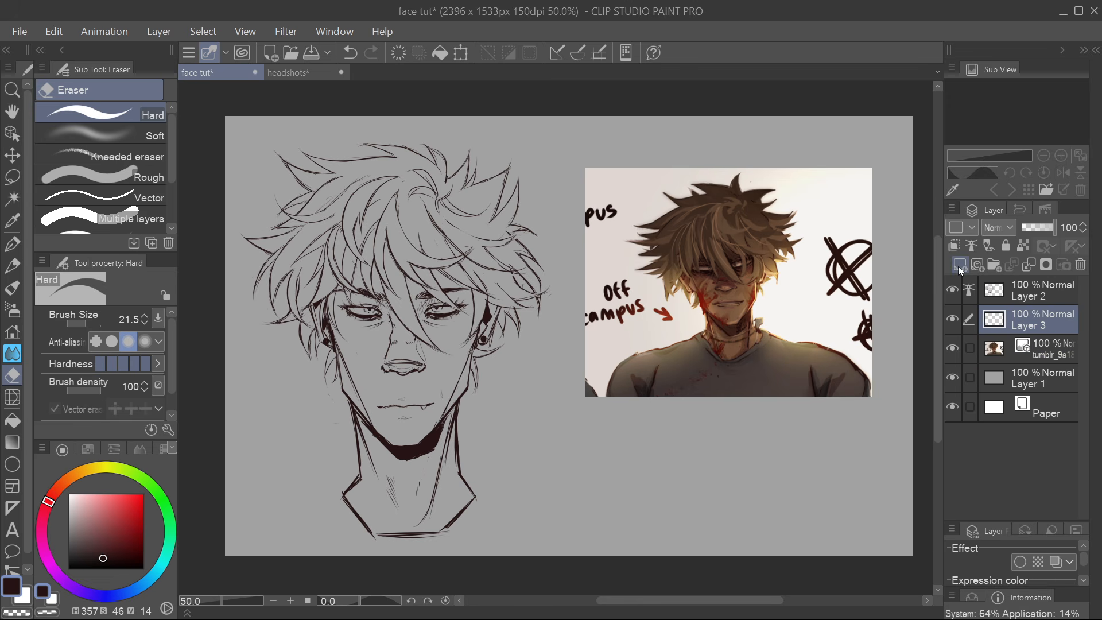
Auto-select the area outside the head from the reference layer, with Layer 3 active, and invert the selection to the head's silhouette
click(12, 198)
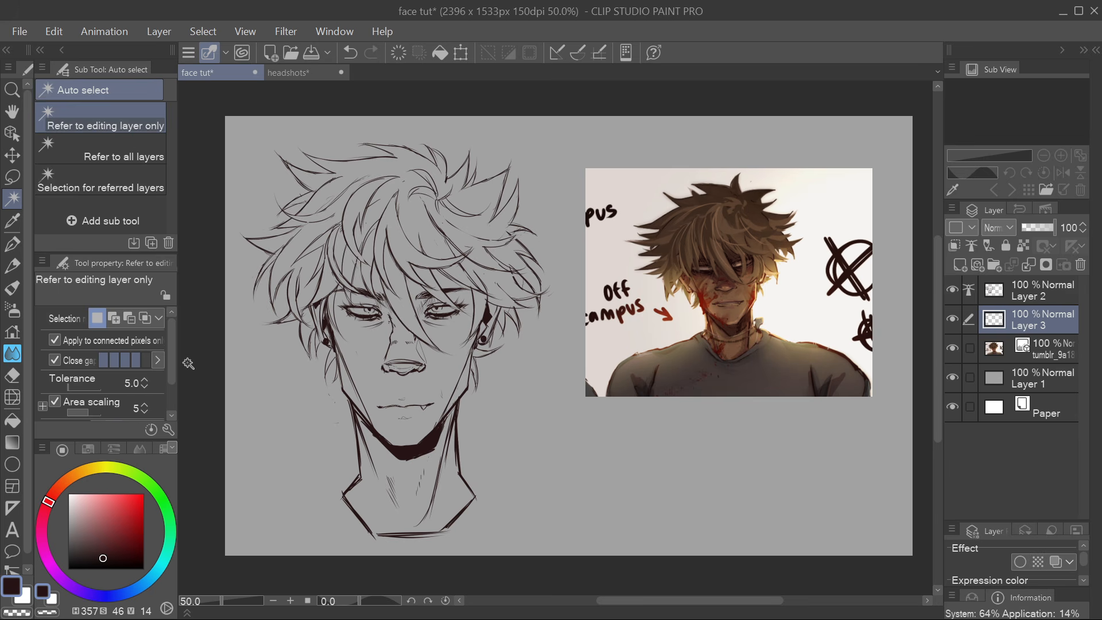
drag(172, 348, 166, 393)
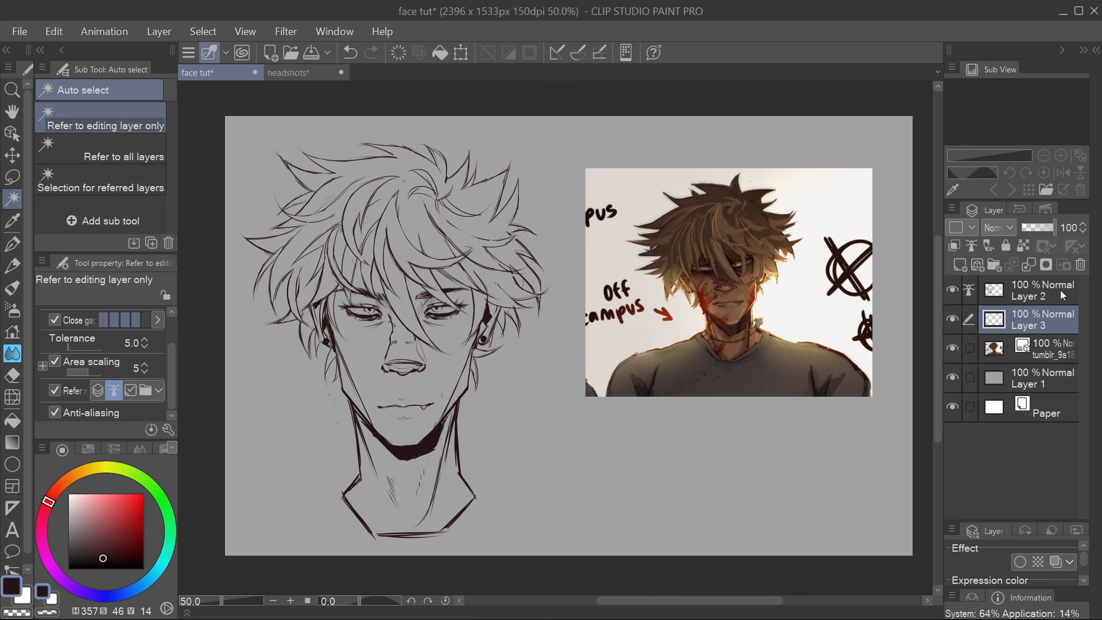
click(1013, 294)
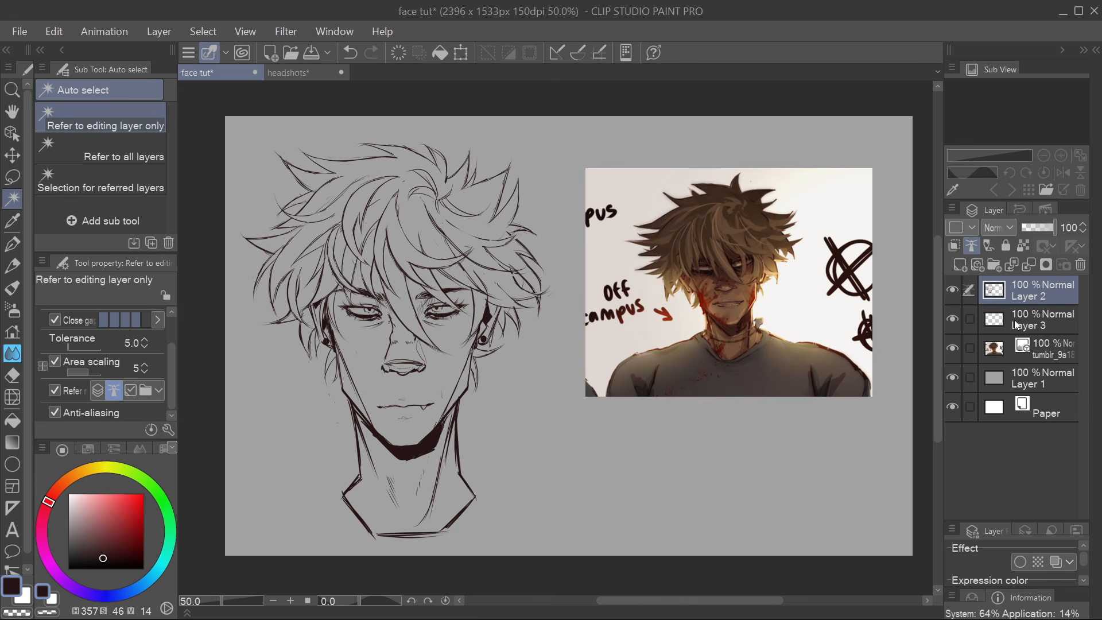
click(1020, 314)
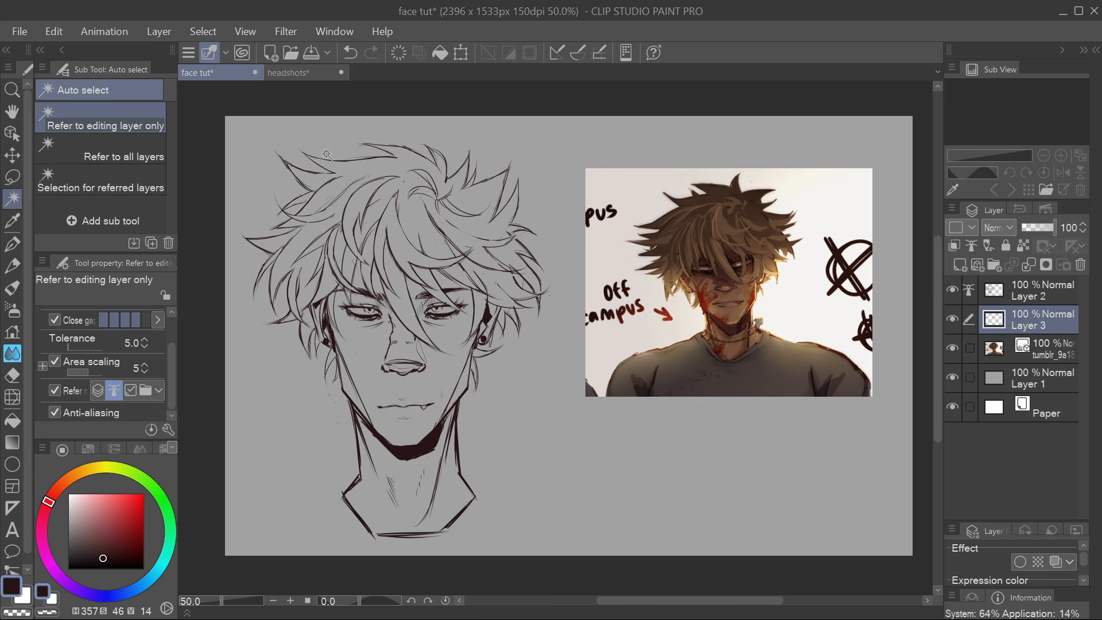
click(592, 282)
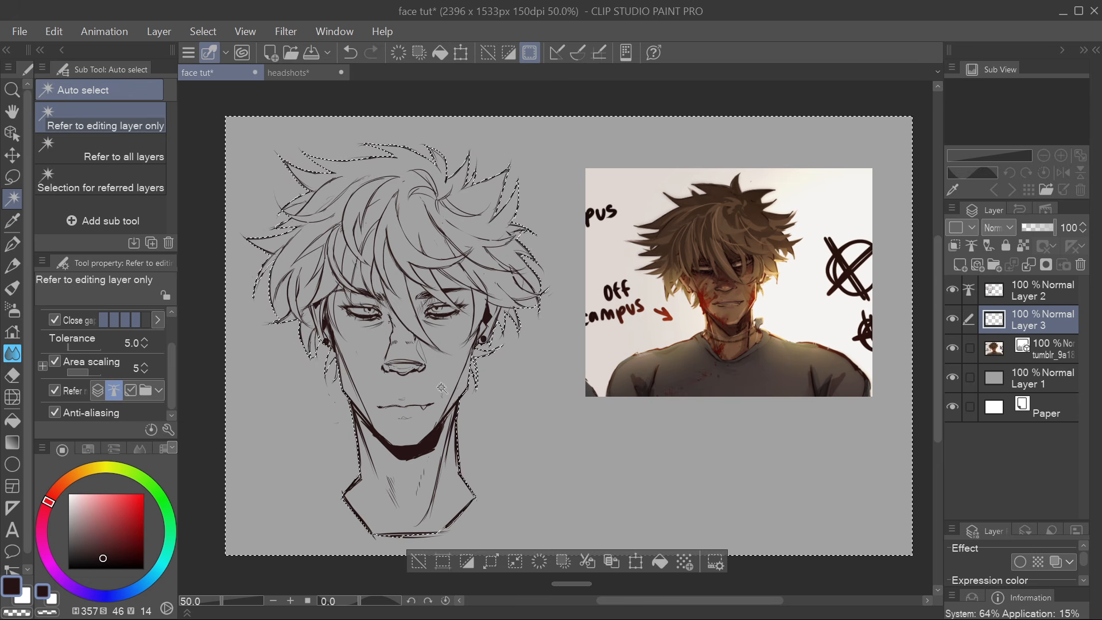
click(470, 563)
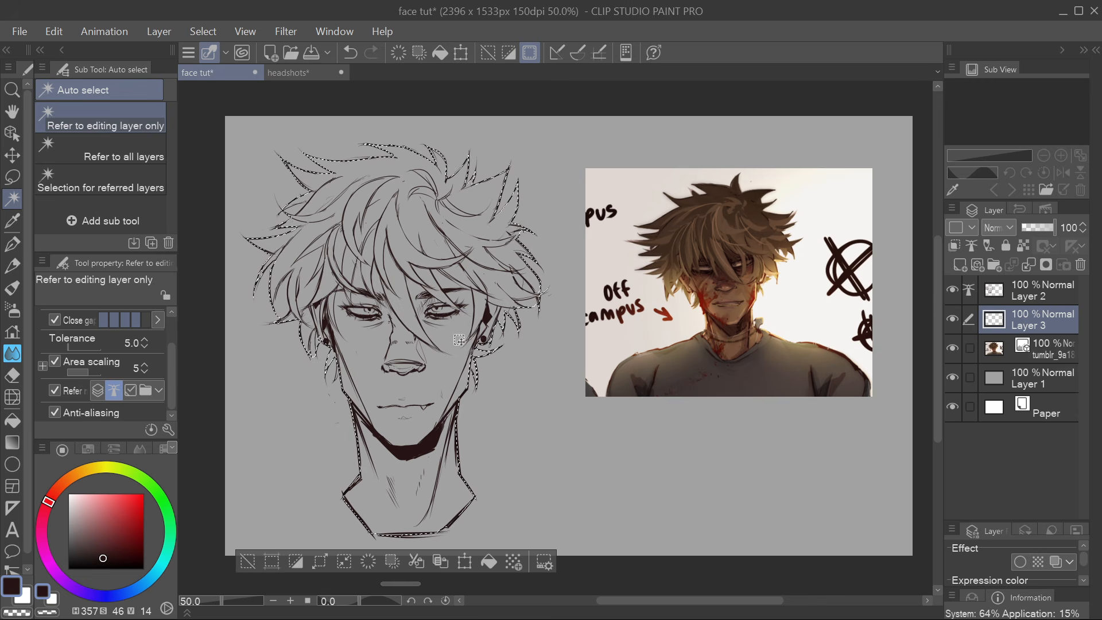
Fill the head's silhouette on Layer 3 with a neutral mid grey (saturation 0, value 49) and deselect
drag(89, 544, 52, 532)
click(488, 562)
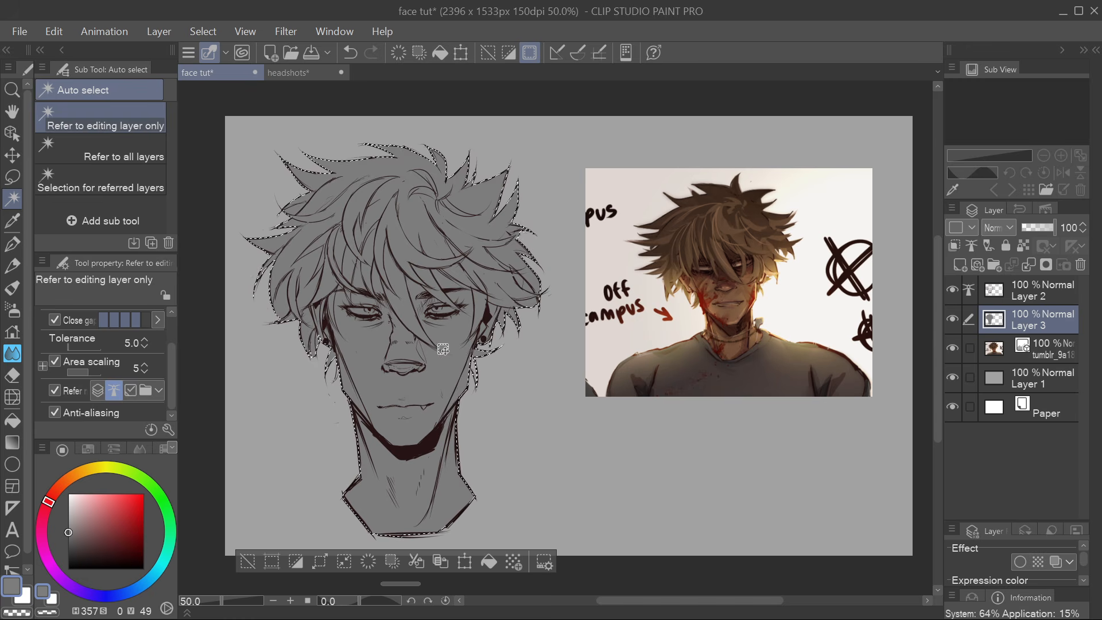
key(ctrl+d)
Touch up the grey base on Layer 3 around the earring on the head's left side with the sai pen
scroll(480, 342, up, 1)
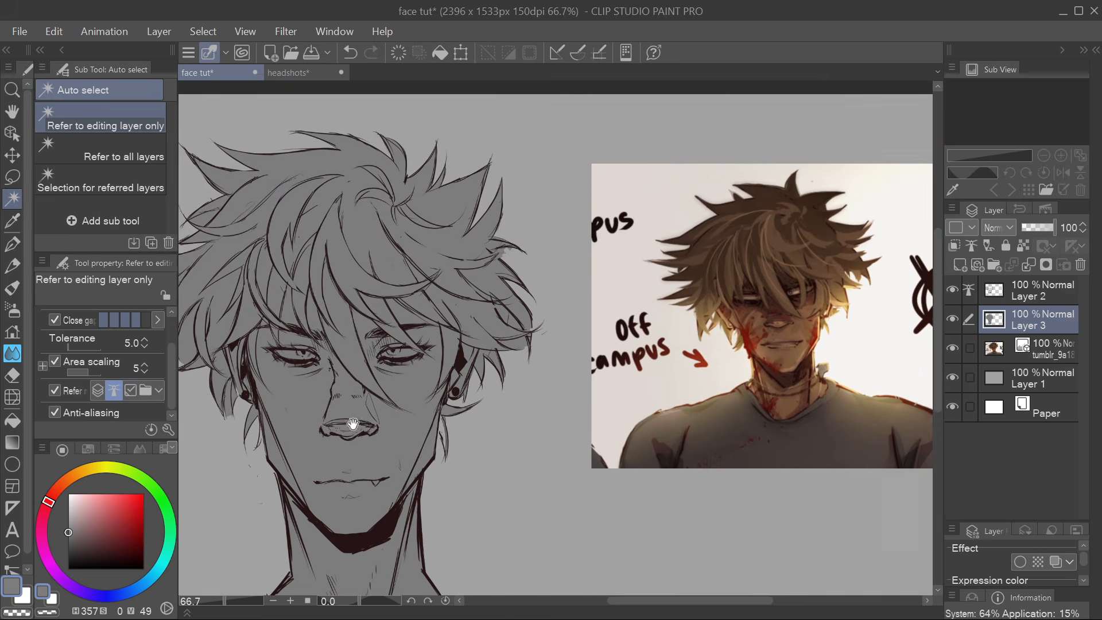
scroll(472, 418, down, 1)
scroll(377, 358, up, 2)
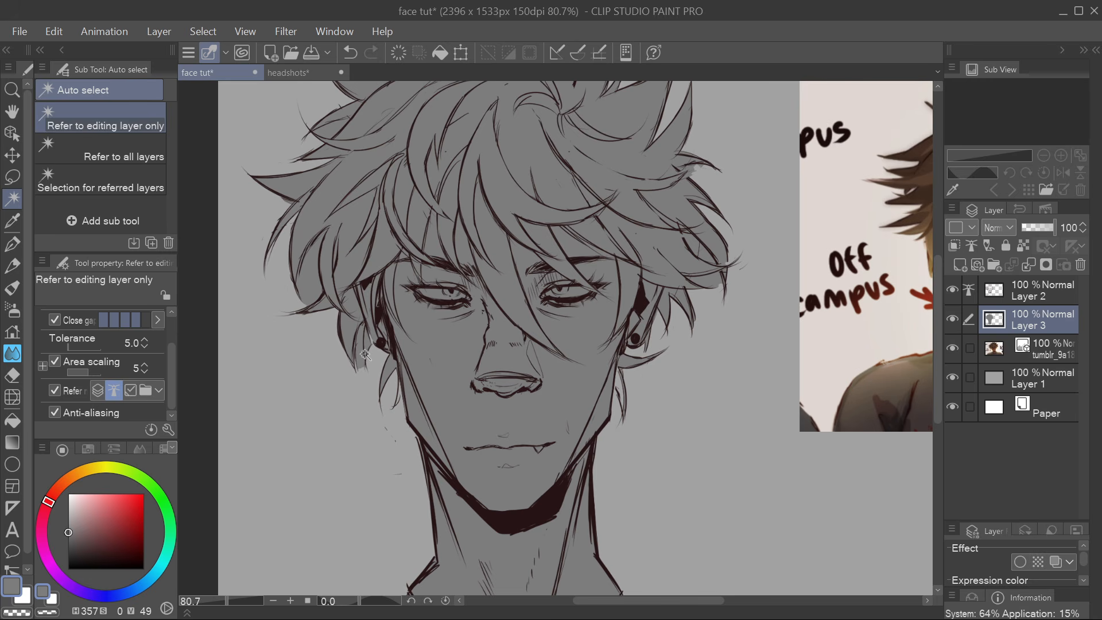
key(e)
scroll(365, 354, up, 2)
key(p)
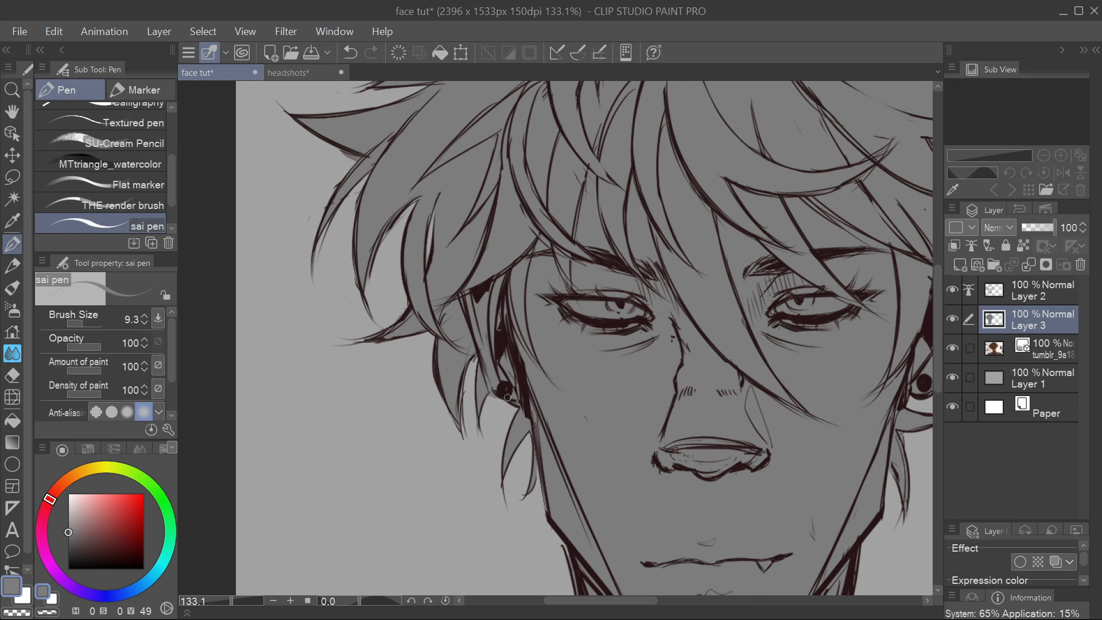
drag(503, 396, 500, 388)
drag(929, 490, 789, 498)
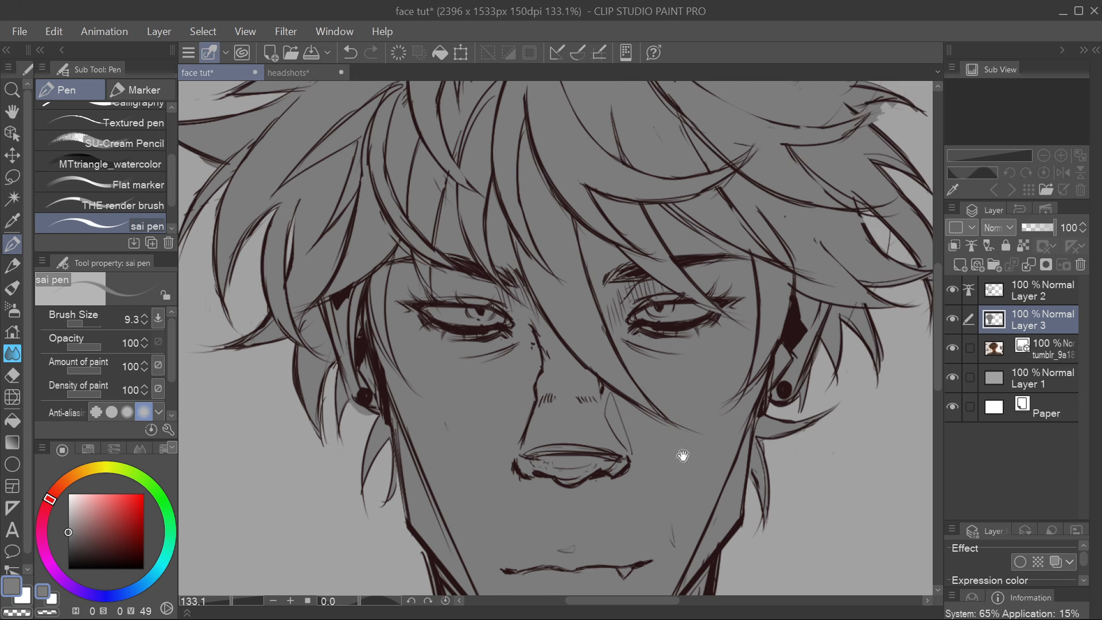
Clean up the stray lines in the hair gap on the head's right side on Layer 2 with the Hard eraser
drag(592, 273, 583, 458)
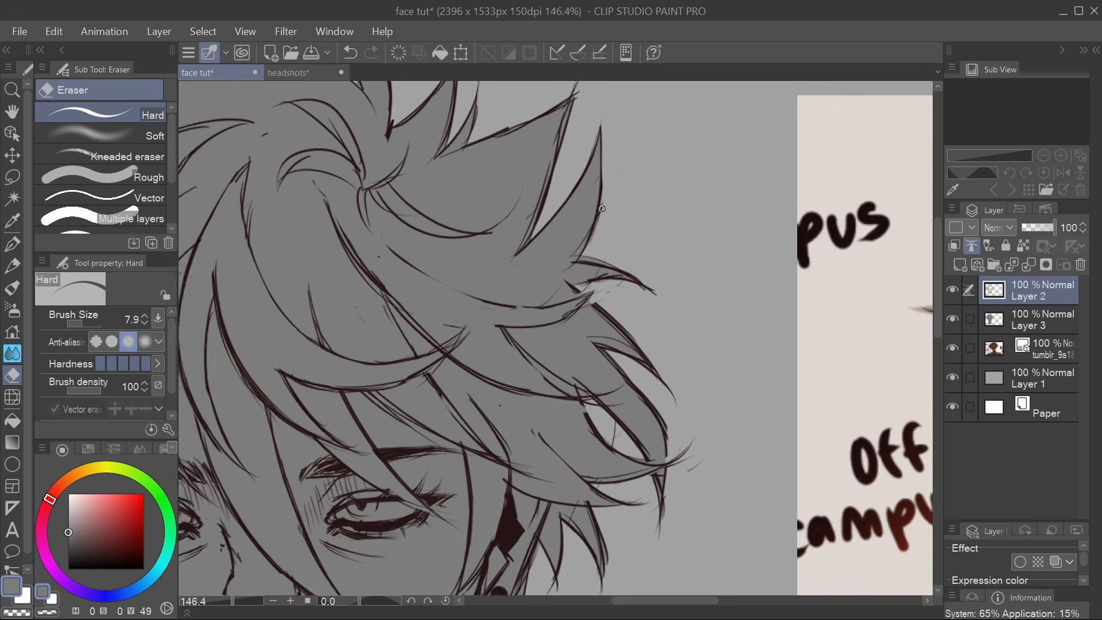
scroll(602, 208, up, 1)
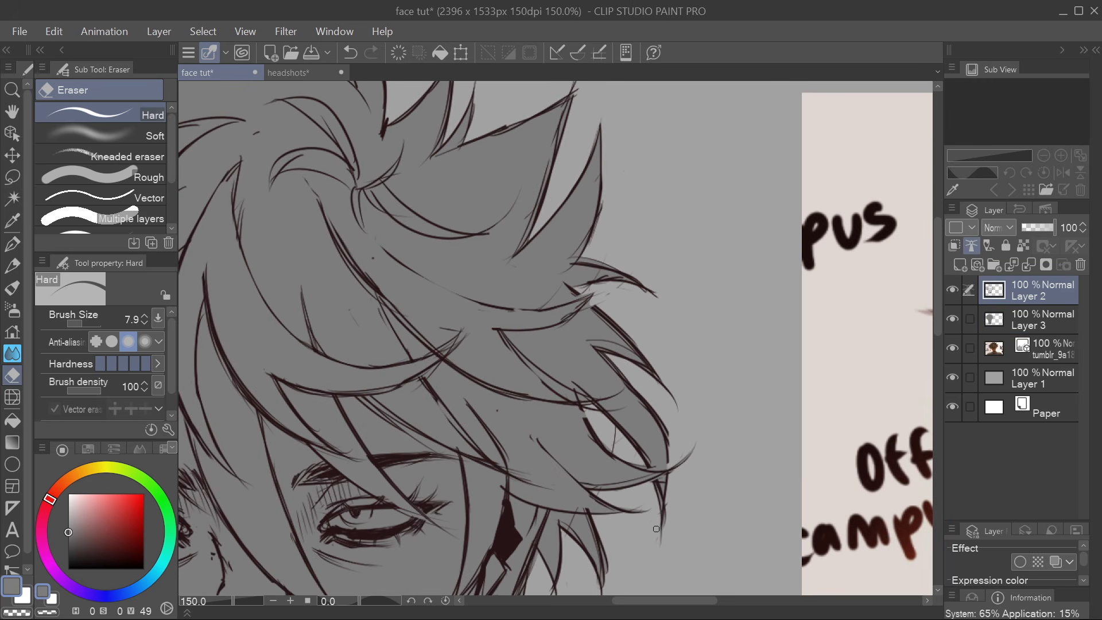
mouse_move(602, 417)
mouse_down()
mouse_move(616, 440)
mouse_move(606, 439)
mouse_up()
scroll(565, 281, down, 4)
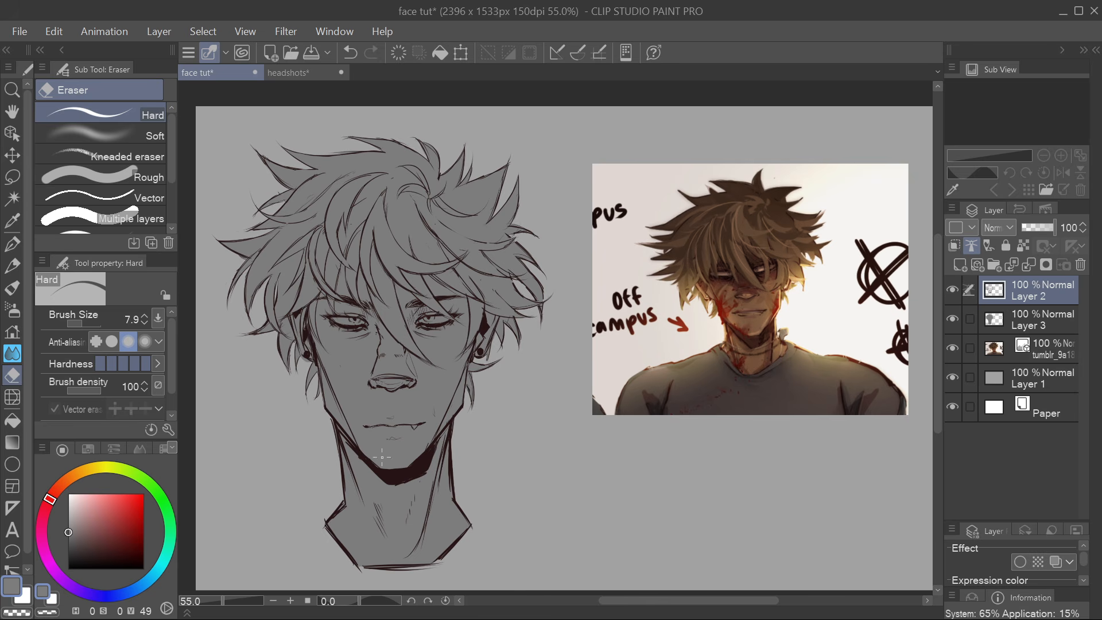
drag(416, 458, 427, 457)
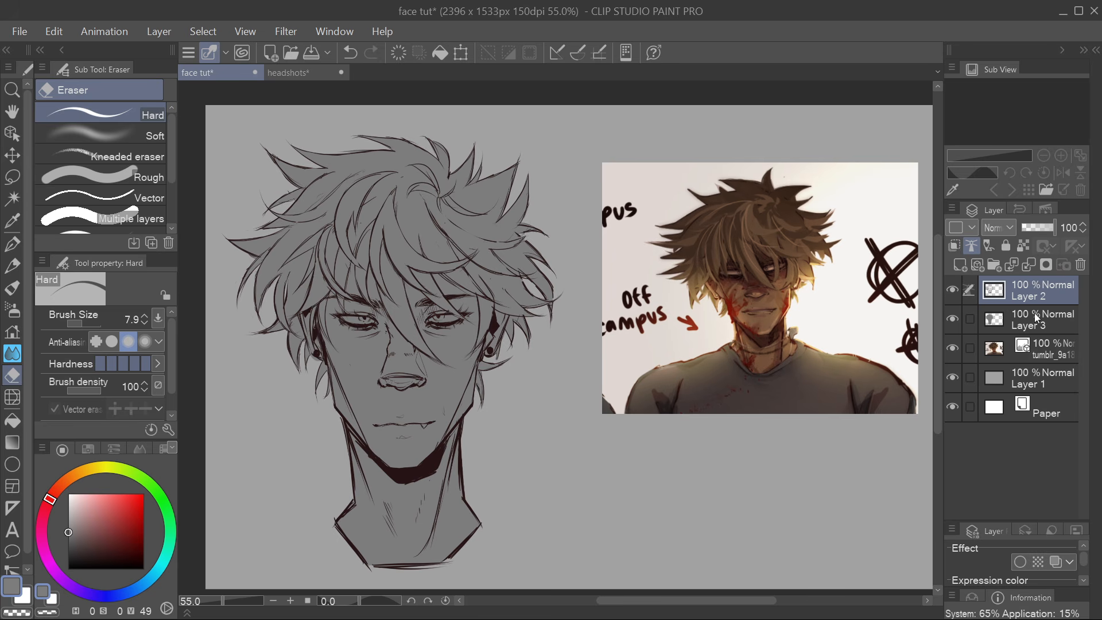
Add a new raster layer above the line art on Layer 2
click(960, 264)
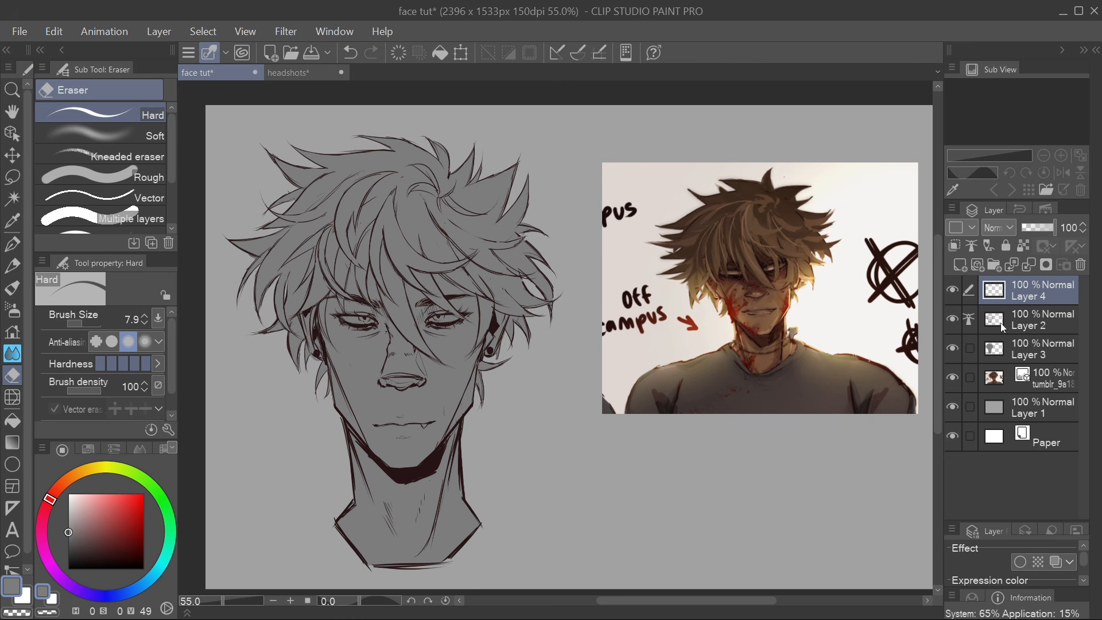
drag(572, 457, 621, 436)
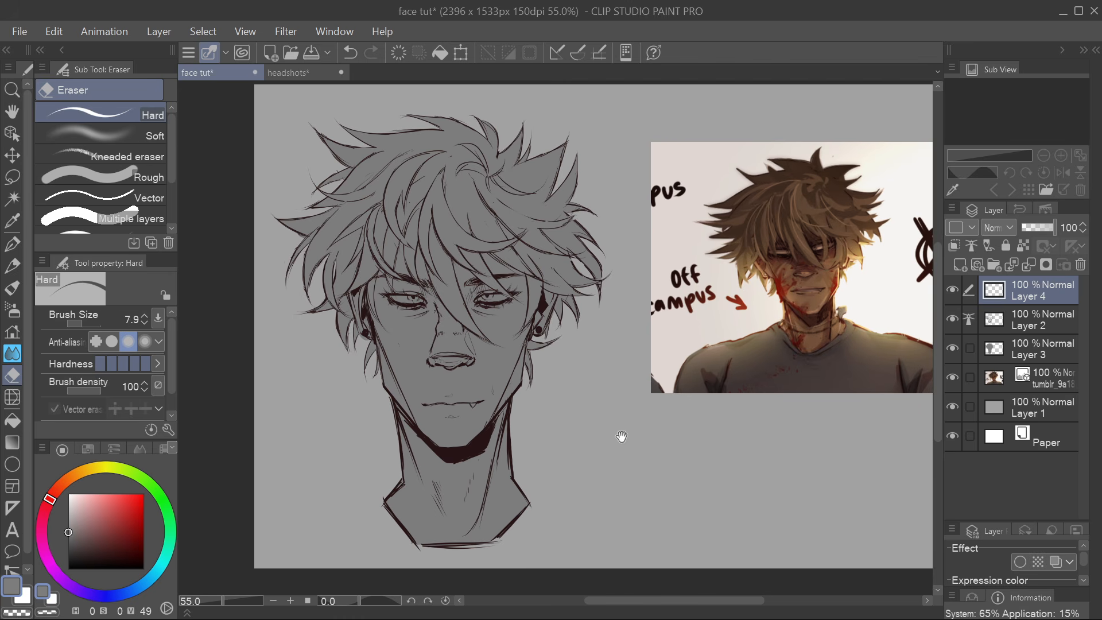
drag(909, 270, 797, 281)
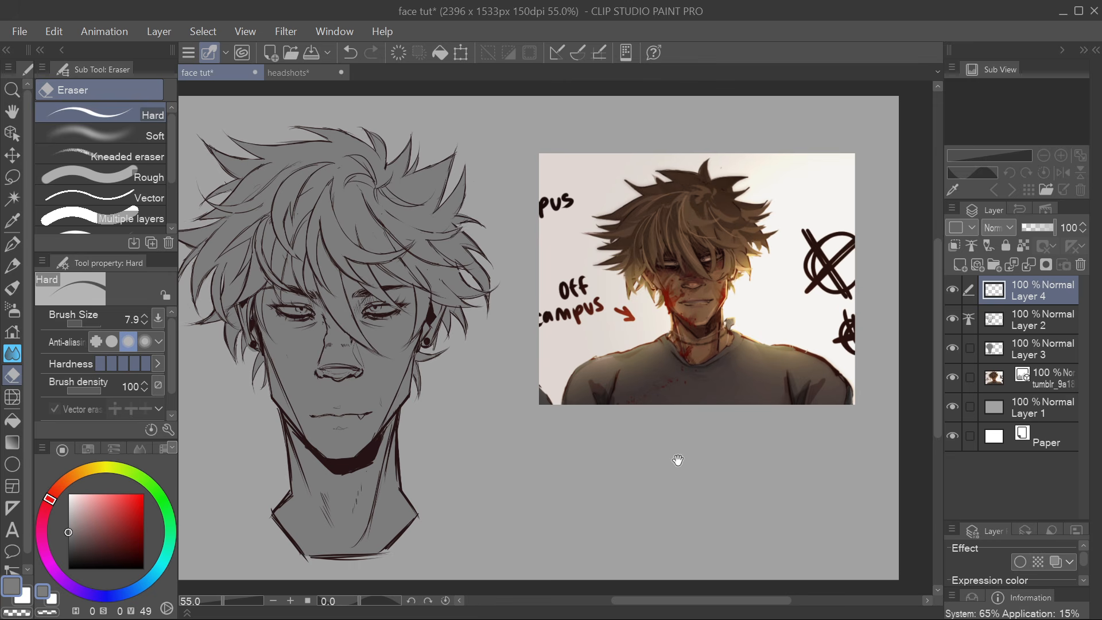
drag(661, 469, 815, 462)
scroll(539, 347, up, 1)
scroll(539, 347, up, 2)
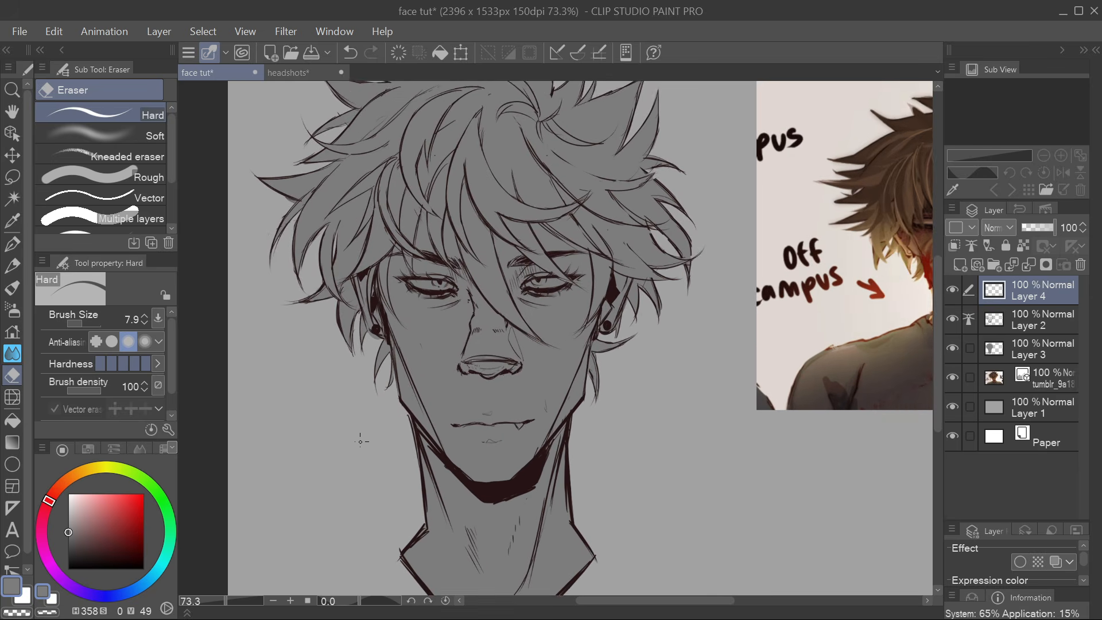
drag(323, 454, 359, 429)
Paint overlapping muted brown (hue 33, saturation 23, value 55), grey-brown and olive swatches beside the jaw with the sai pen at size 30.1
click(76, 473)
click(86, 528)
key(bracketright)
key(bracketright)
key(bracketright)
key(bracketright)
key(bracketright)
key(bracketright)
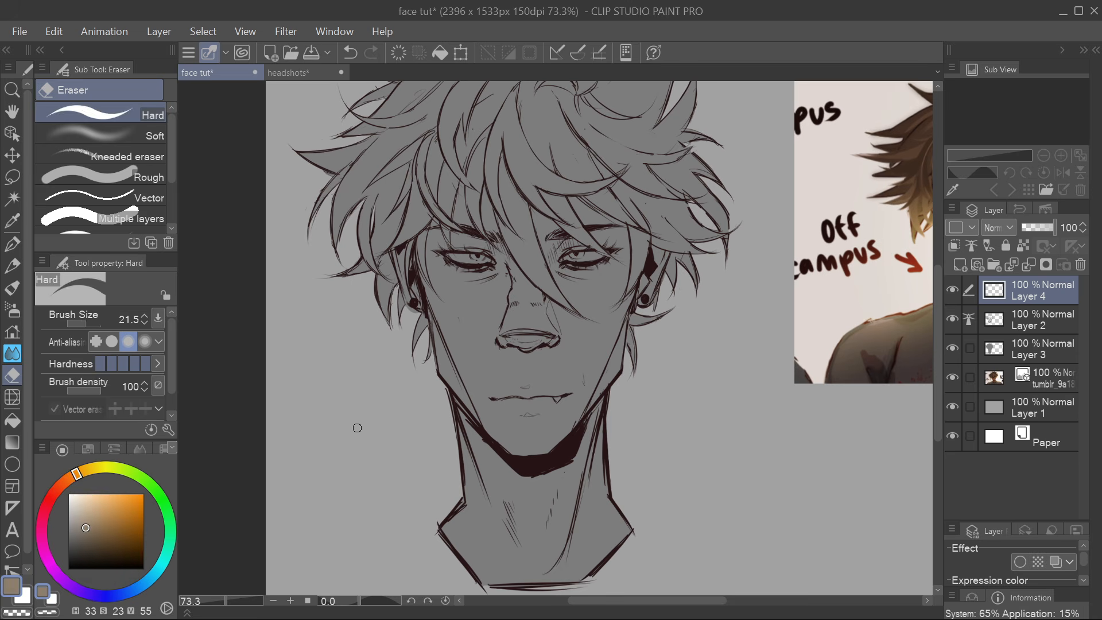
key(p)
click(86, 323)
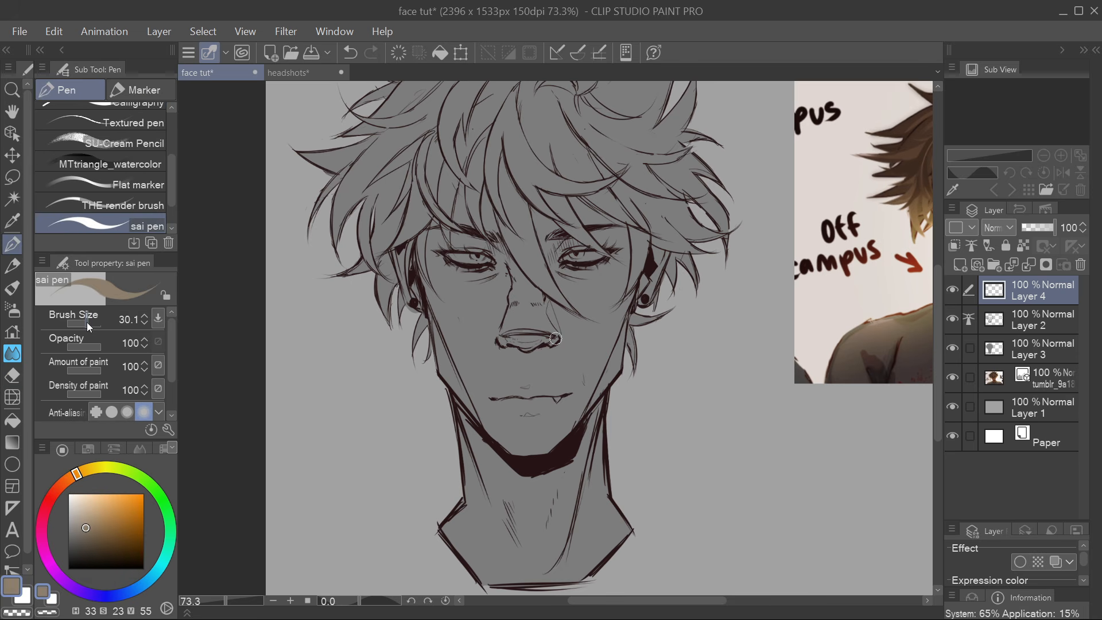
click(345, 395)
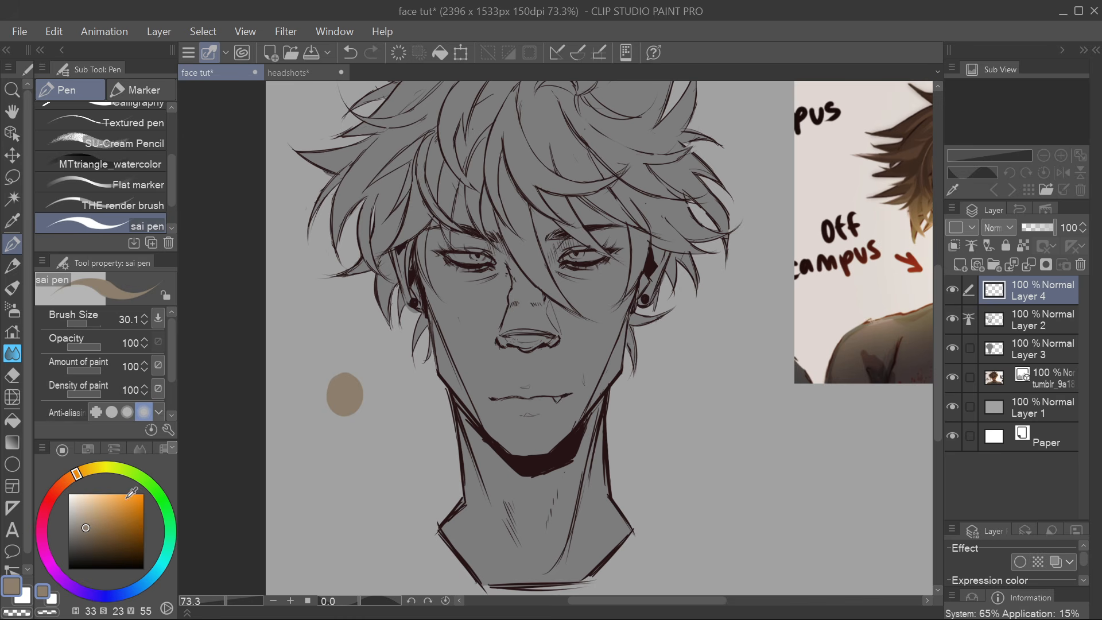
mouse_move(588, 438)
mouse_down()
mouse_move(553, 440)
mouse_move(479, 396)
mouse_up()
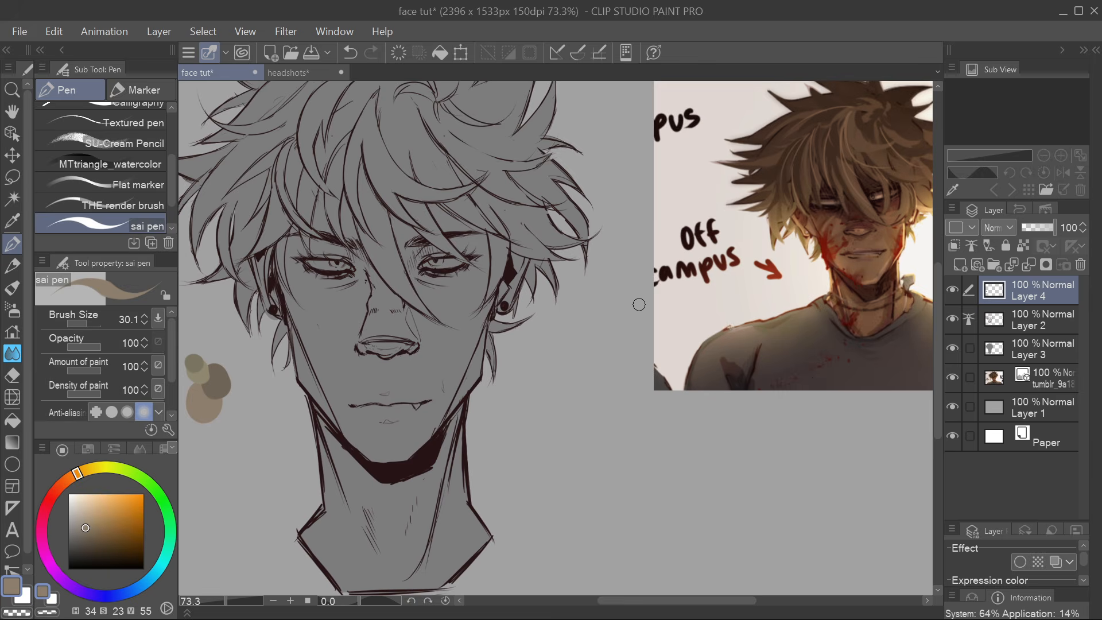
scroll(639, 305, down, 3)
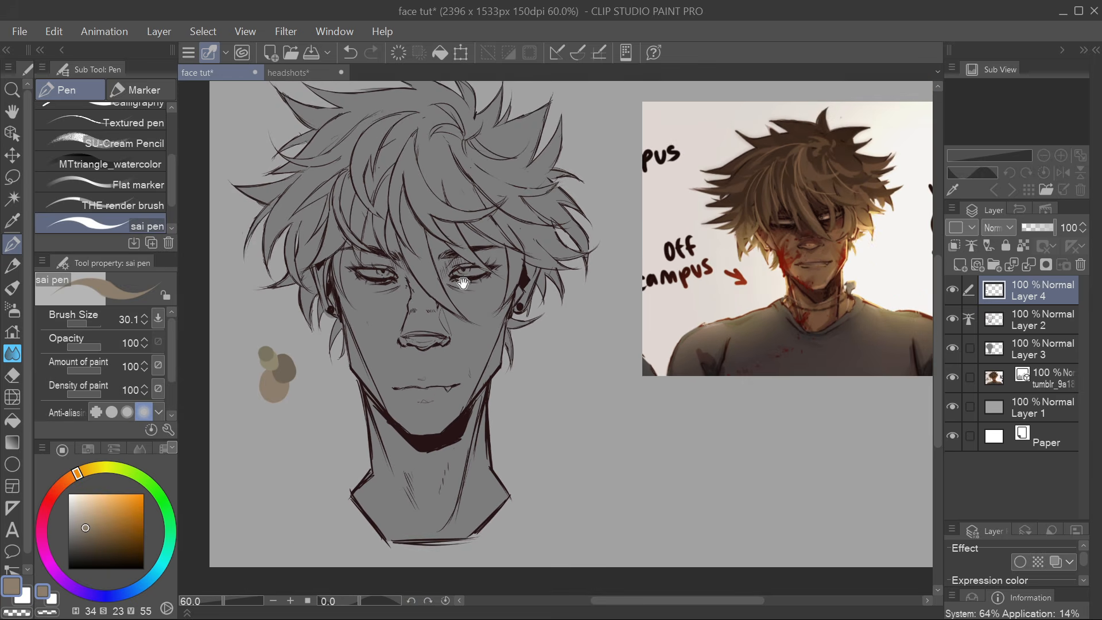
mouse_move(463, 282)
mouse_down()
mouse_move(506, 295)
mouse_move(494, 301)
mouse_up()
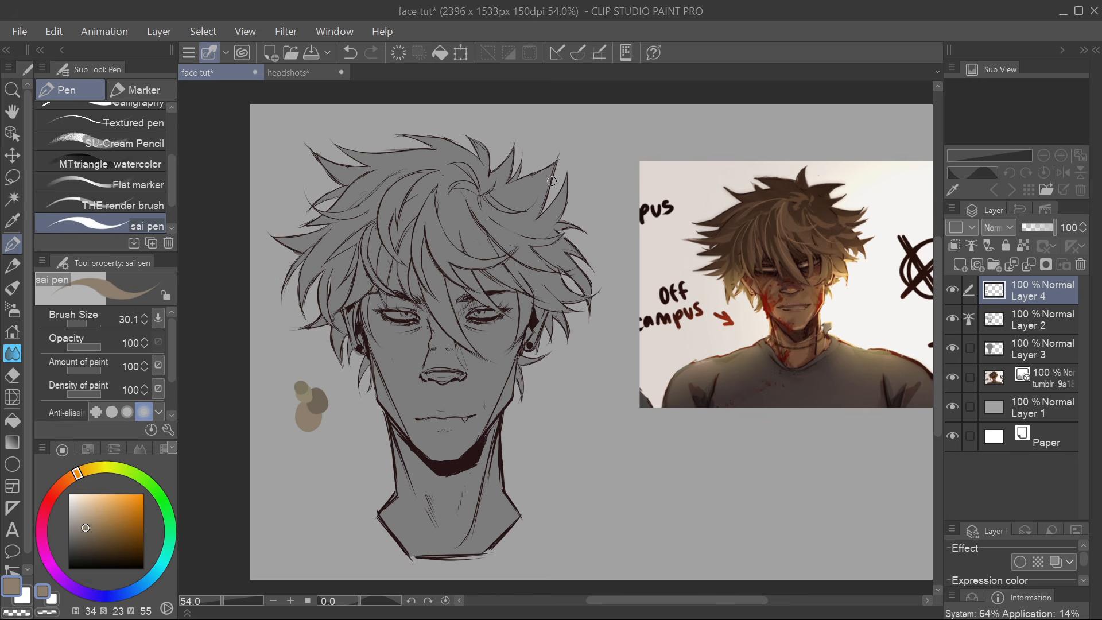
Check the grey silhouette on Layer 3, add a new layer above it, and clip it to the silhouette
click(1045, 351)
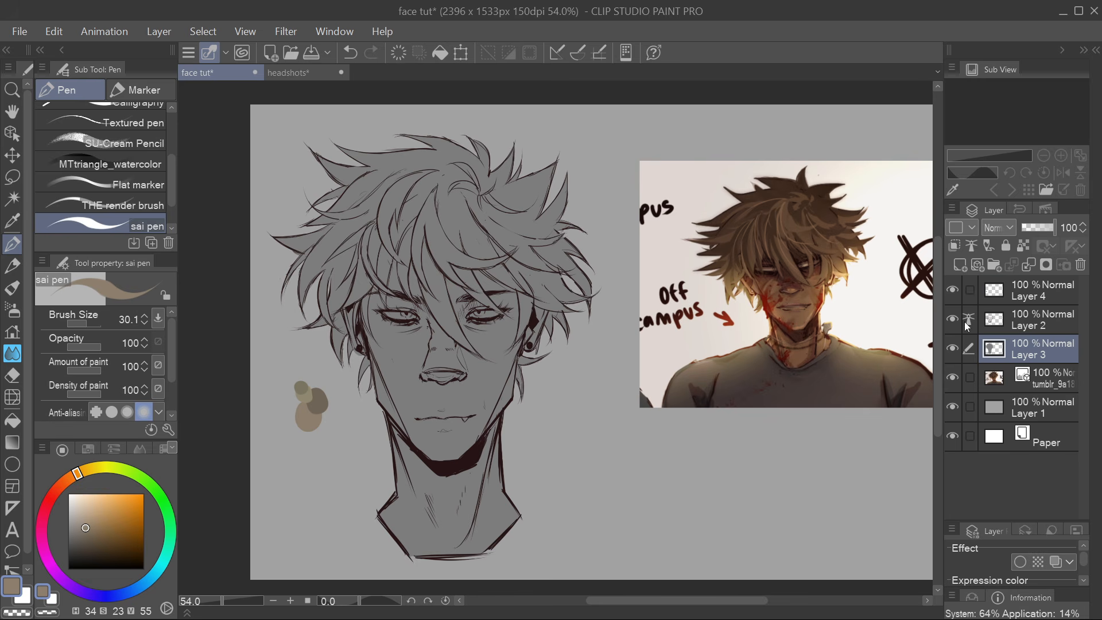
click(952, 349)
click(953, 349)
click(953, 349)
click(953, 349)
click(960, 265)
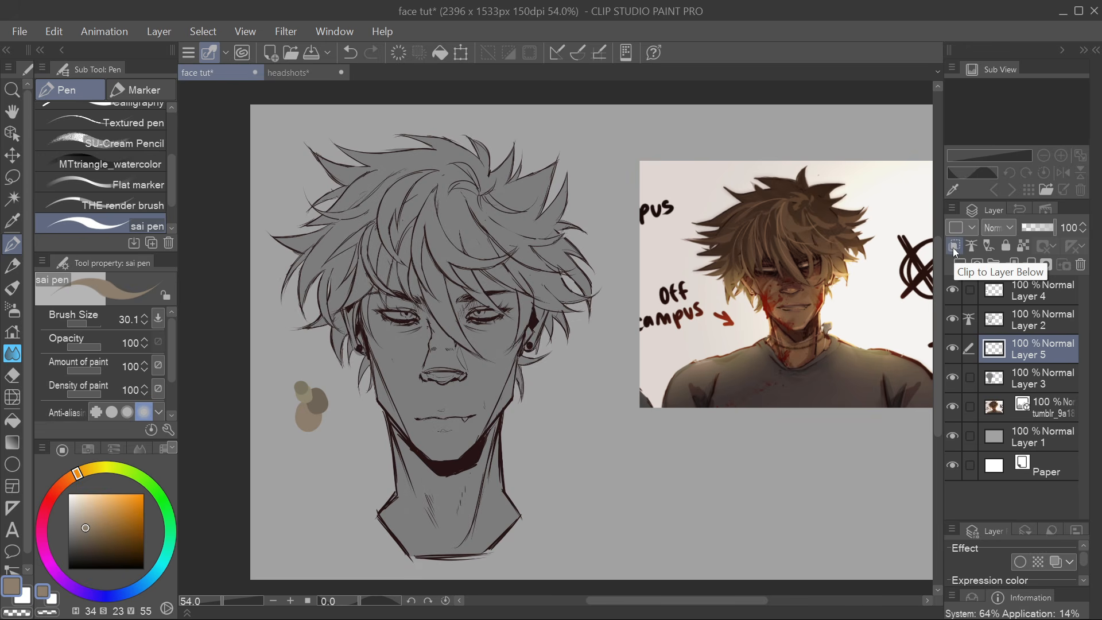
click(955, 247)
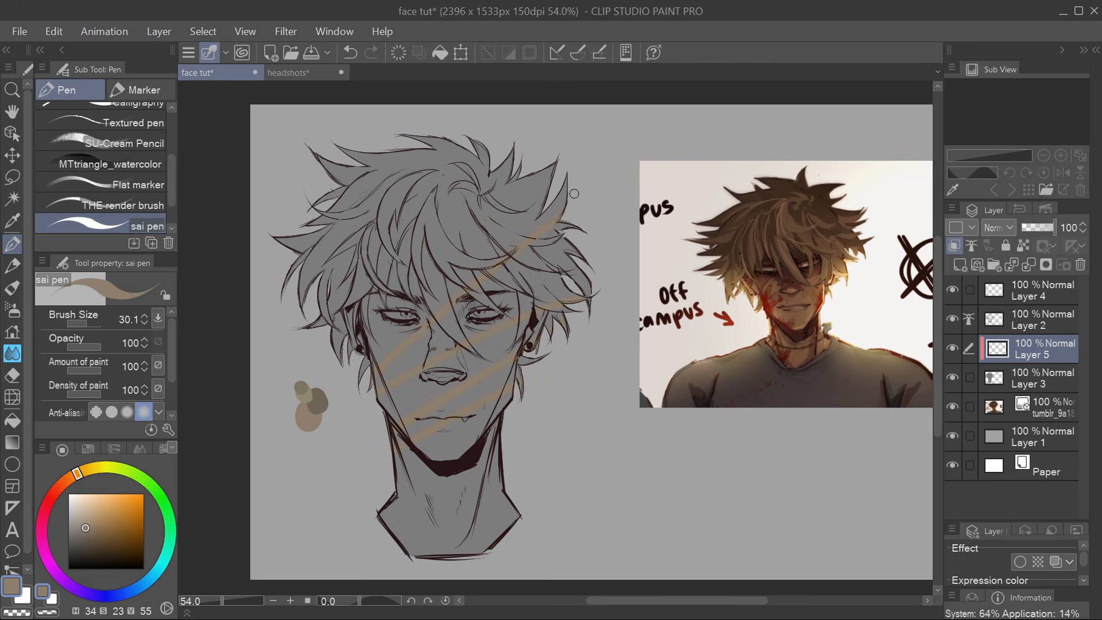
Test the clipping with brush strokes over the head, and fill the whole clipped layer with the brown skin tone
drag(396, 248, 463, 197)
drag(421, 182, 488, 164)
drag(401, 537, 518, 505)
click(350, 52)
drag(434, 241, 457, 208)
drag(654, 344, 615, 349)
click(441, 52)
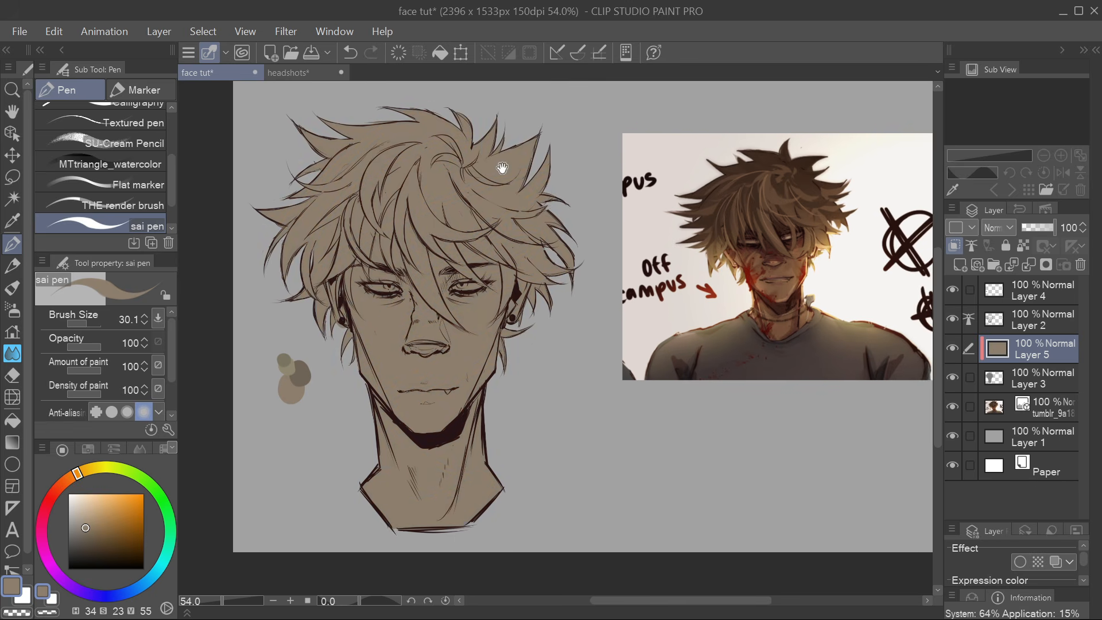
Add a clipped layer above the skin base and paint the first strokes of the central fringe strand with the swatch's dark brown
drag(481, 302, 566, 295)
drag(571, 391, 535, 392)
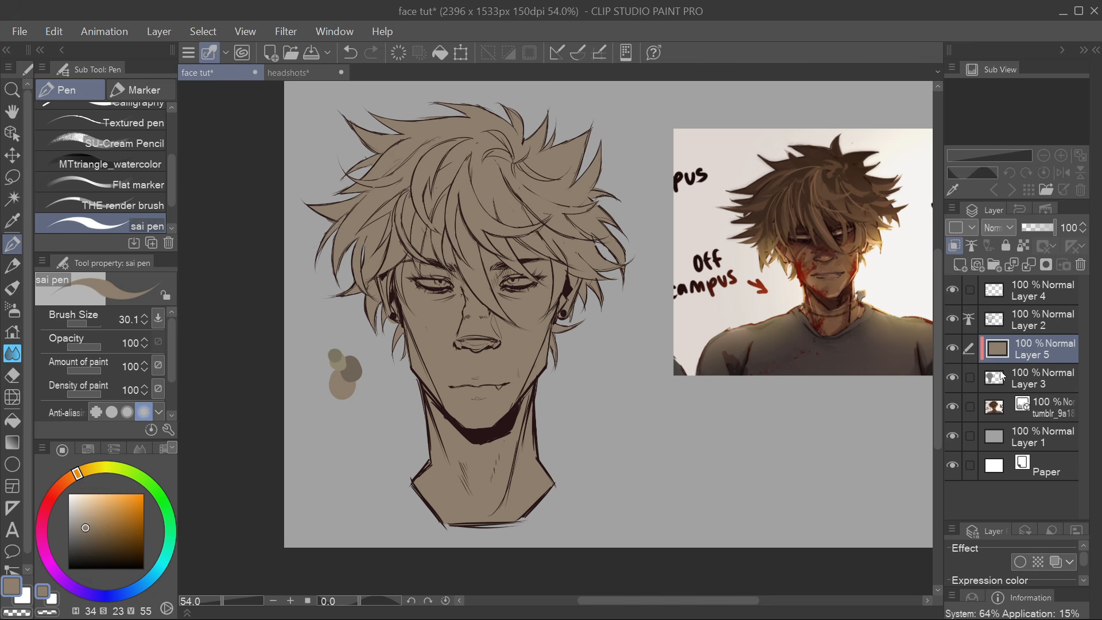
click(960, 265)
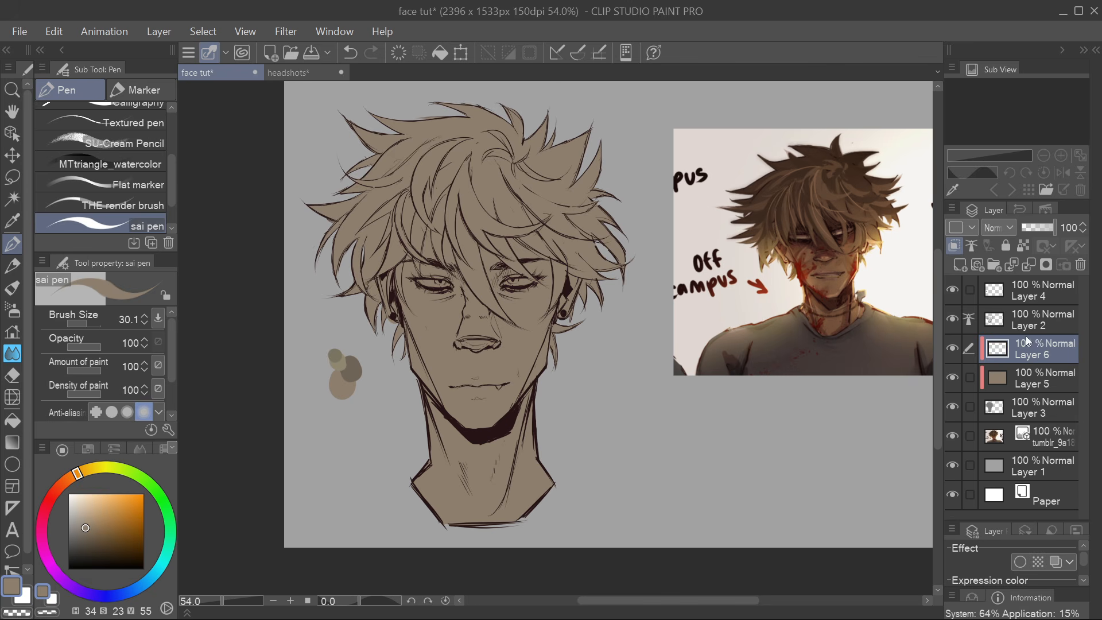
alt+click(354, 371)
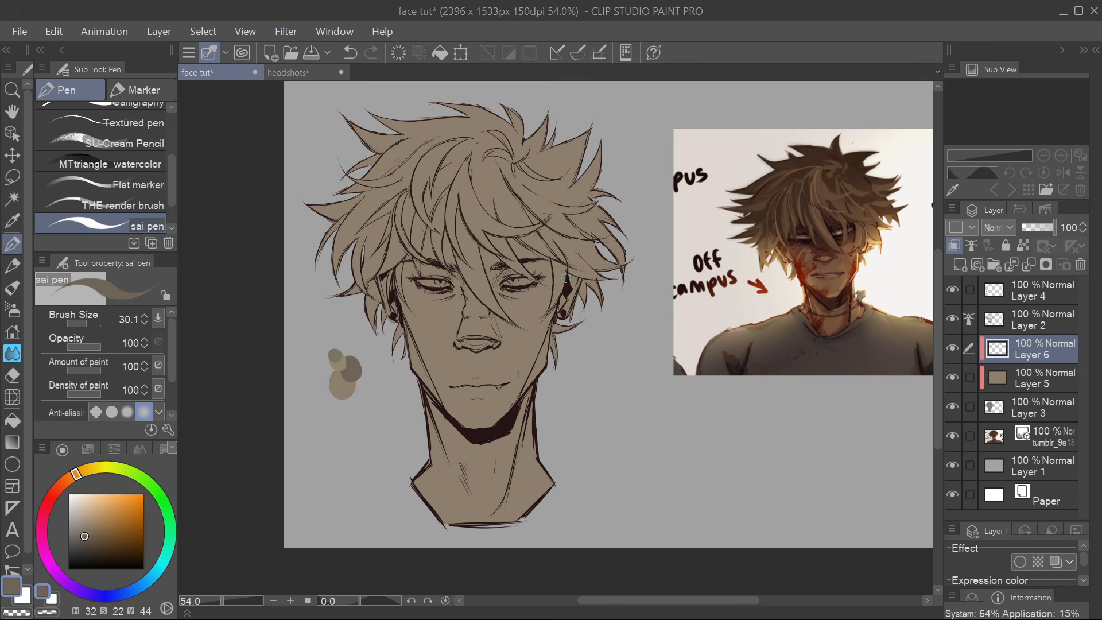
scroll(566, 277, up, 2)
drag(365, 128, 386, 255)
mouse_move(365, 155)
mouse_down()
mouse_move(389, 278)
mouse_move(361, 198)
mouse_up()
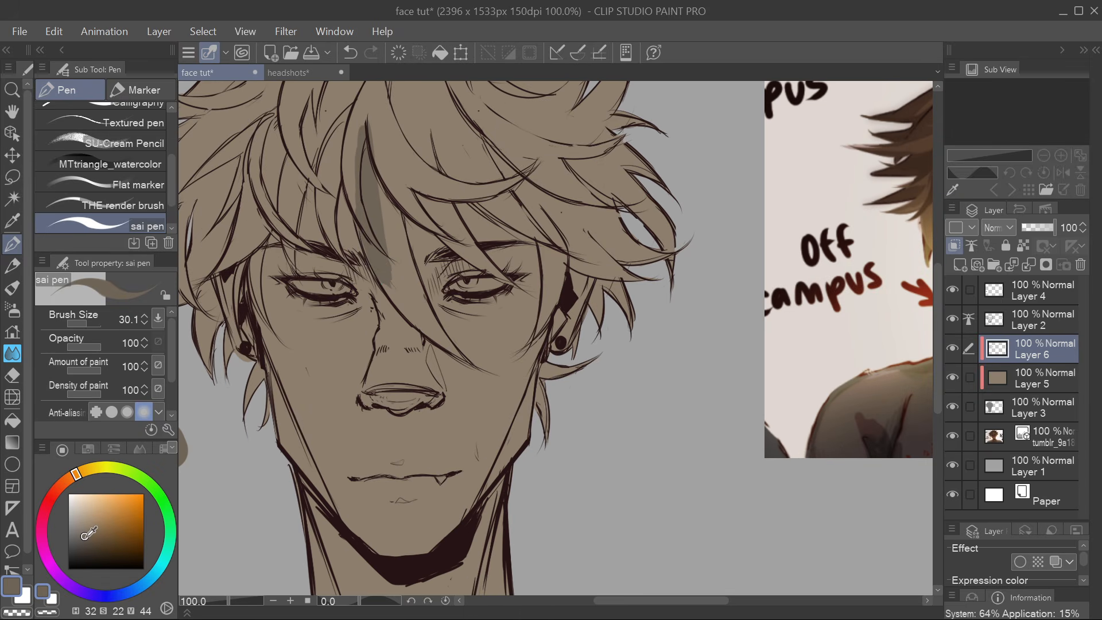
Darken the hair brown to about H 32, S 23, V 37 and paint the central fringe strand down past the eyes
drag(87, 536, 85, 541)
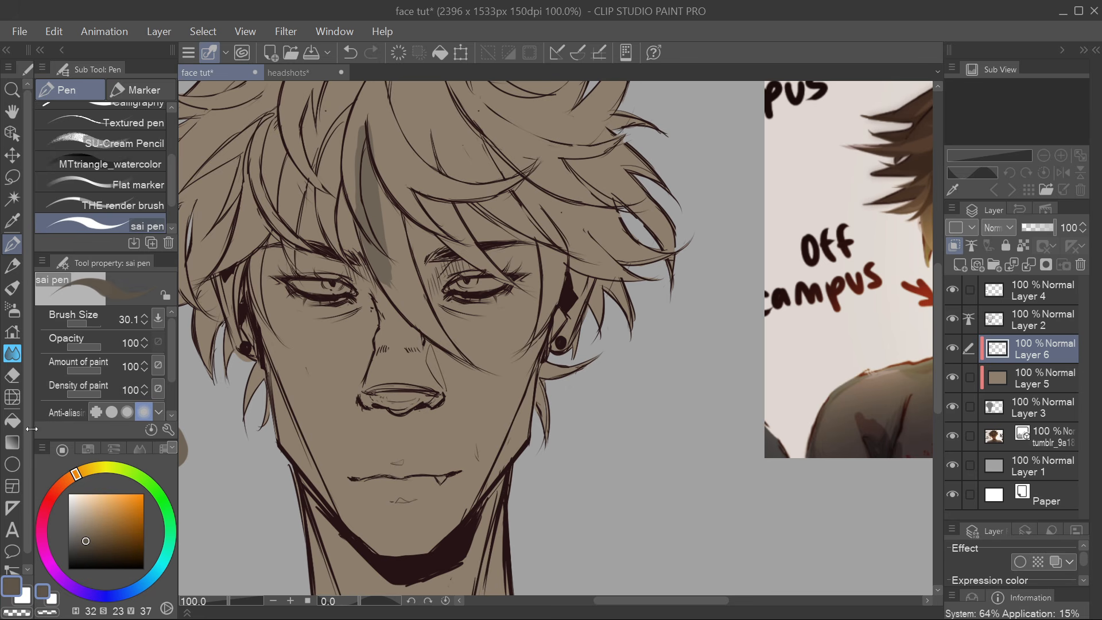
click(12, 421)
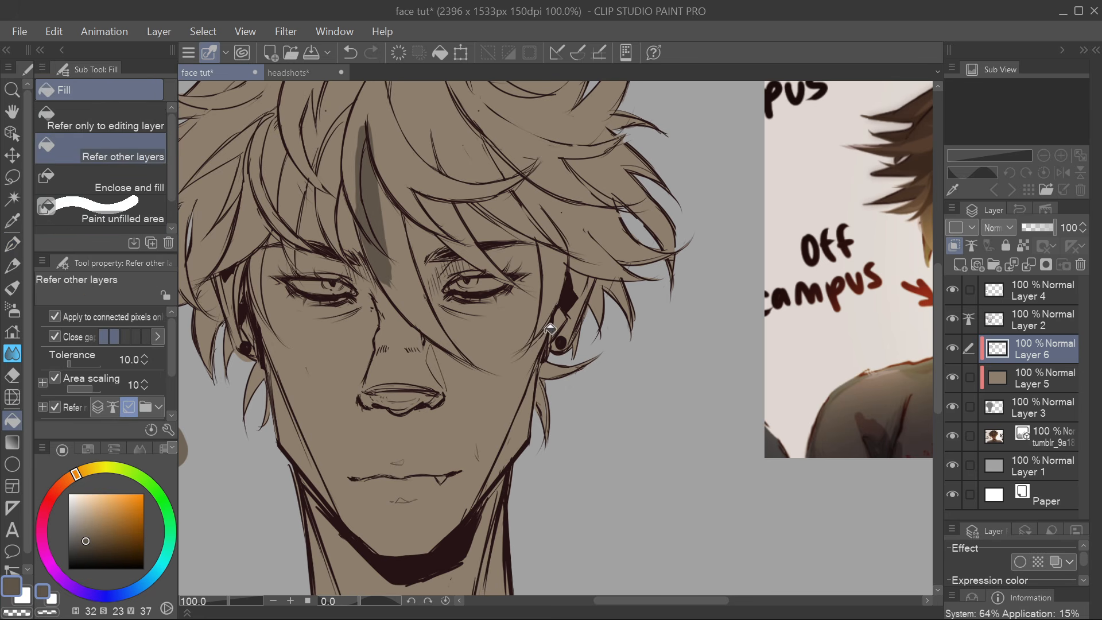
key(p)
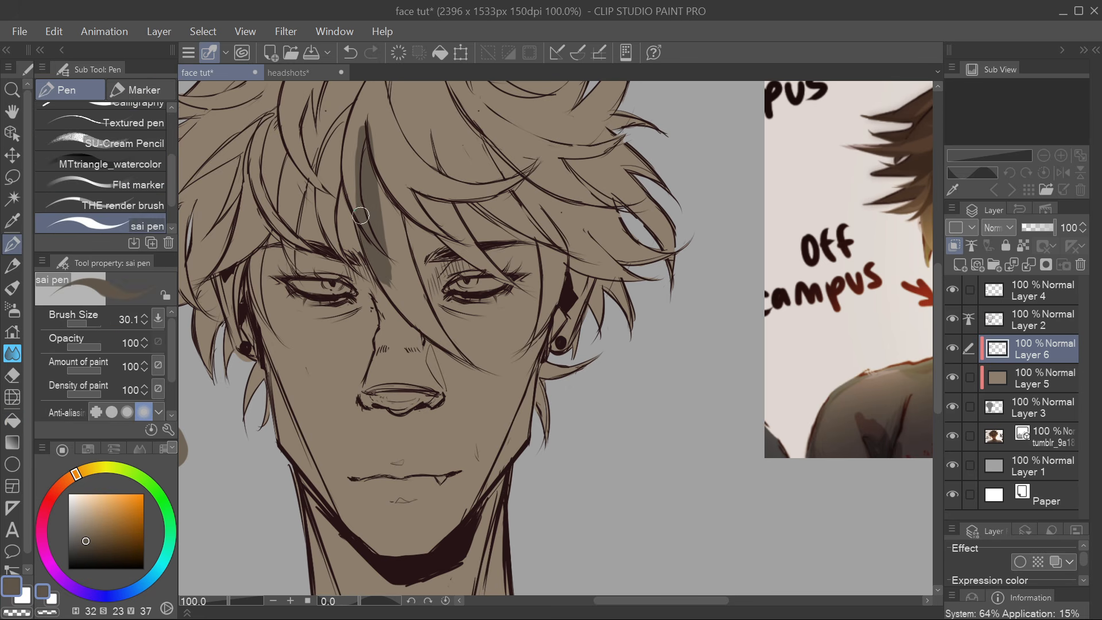
mouse_move(360, 216)
mouse_down()
mouse_move(414, 319)
mouse_move(407, 313)
mouse_move(445, 343)
mouse_up()
drag(400, 298, 472, 362)
drag(412, 226, 449, 320)
Fill in the rest of the character's hair, from crown to tips, with the dark brown base colour
click(13, 198)
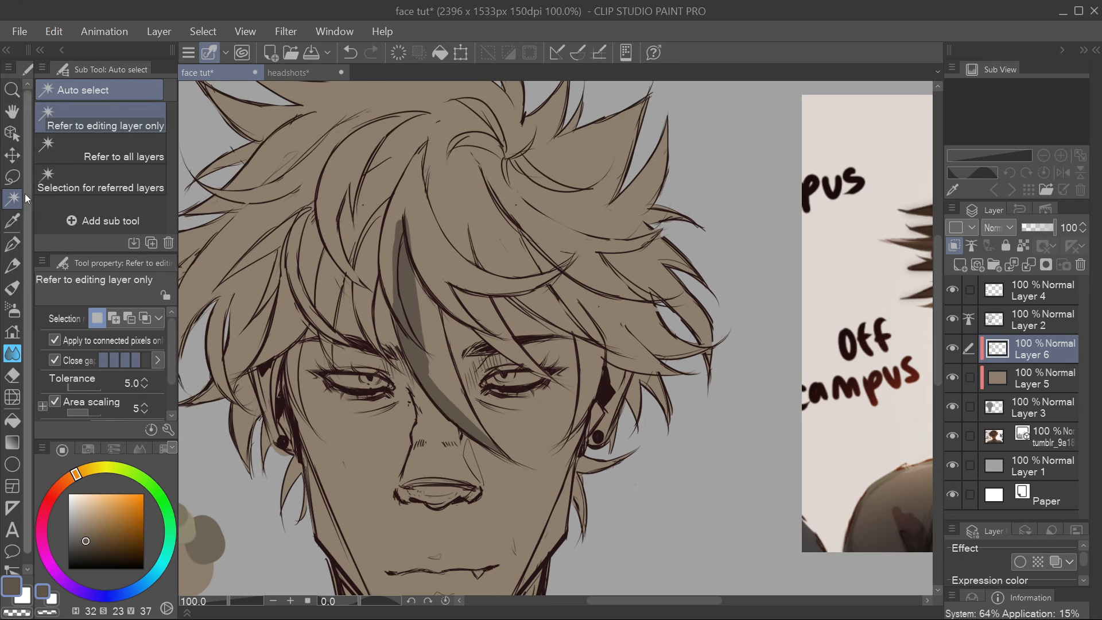
click(475, 200)
drag(578, 223, 622, 259)
click(544, 350)
key(ctrl+d)
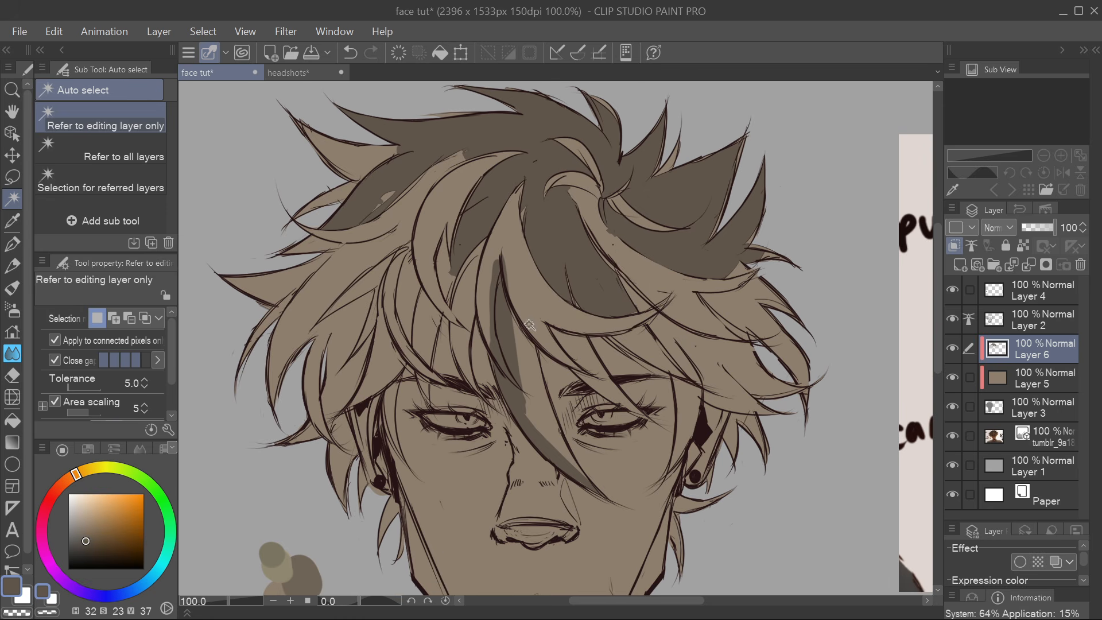
key(p)
mouse_move(525, 322)
mouse_down()
mouse_move(548, 427)
mouse_move(535, 354)
mouse_move(555, 427)
mouse_move(553, 411)
mouse_up()
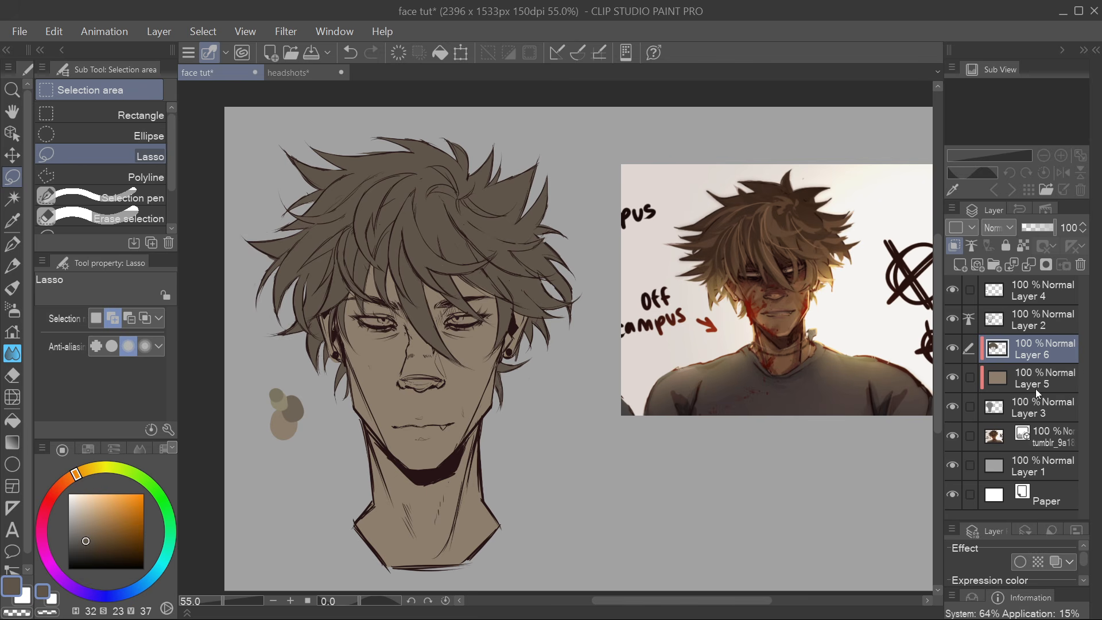
Add a clipped layer directly above the skin base, beneath the hair colour layer
click(1034, 388)
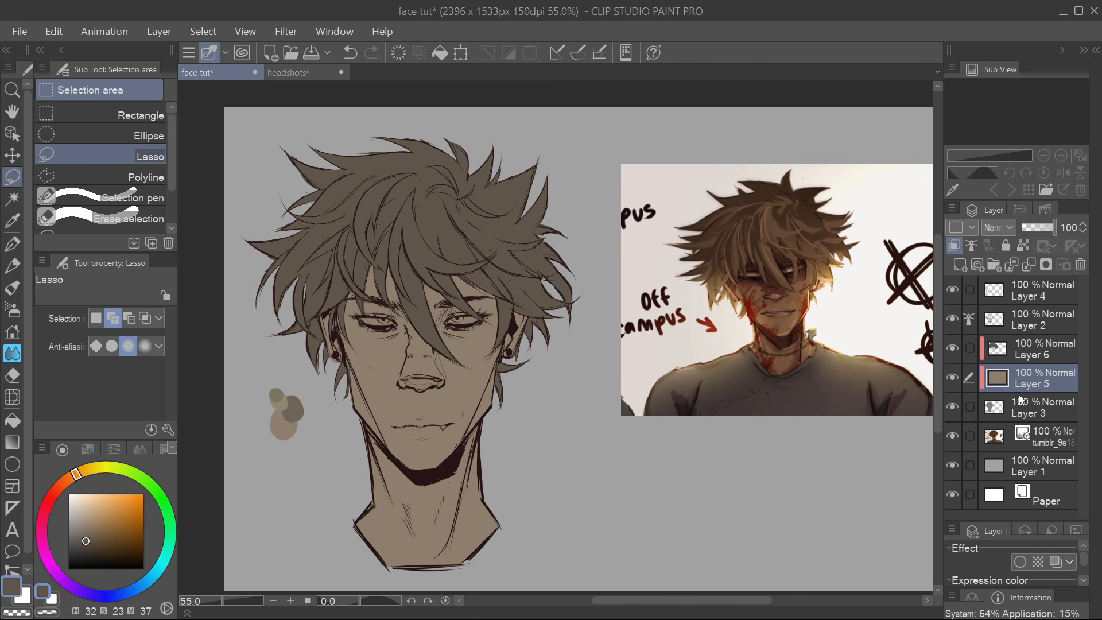
click(960, 266)
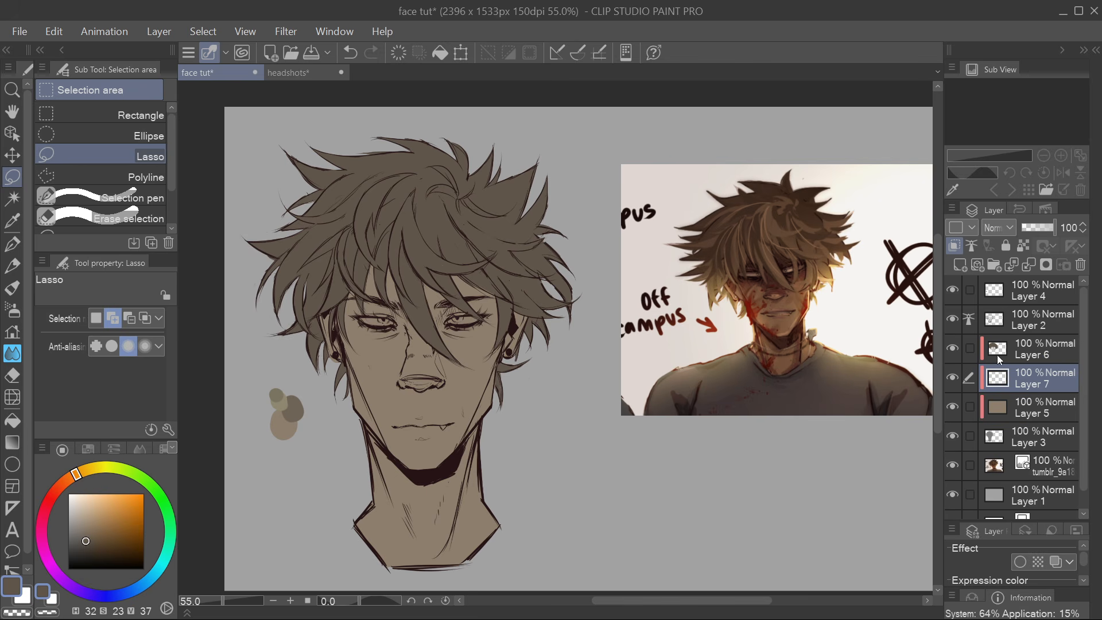
scroll(482, 317, up, 4)
scroll(527, 363, down, 1)
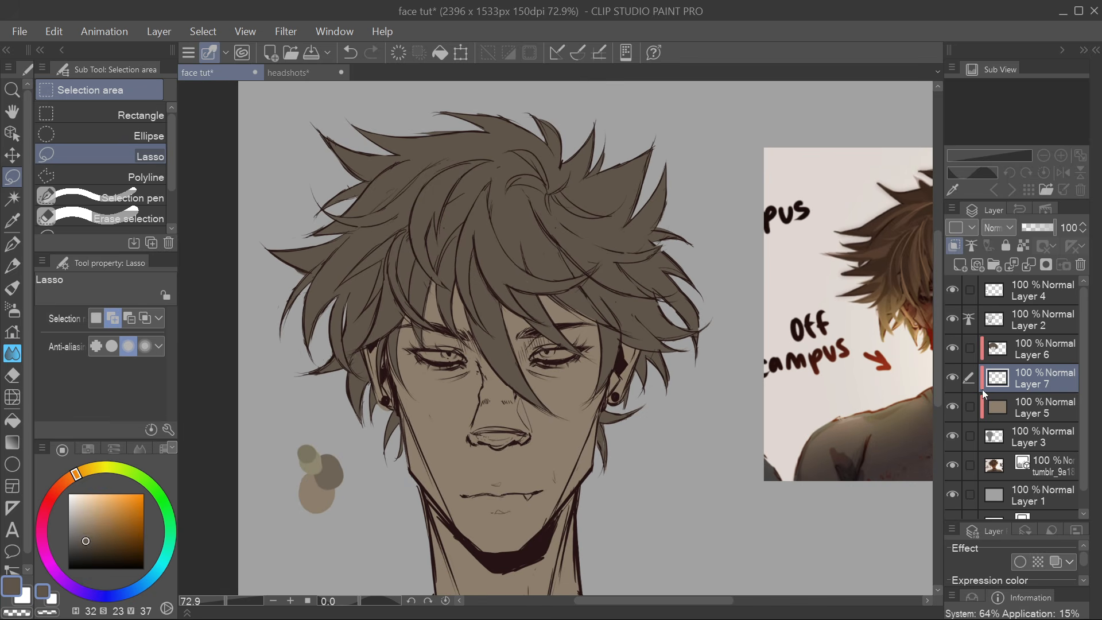
scroll(551, 426, up, 3)
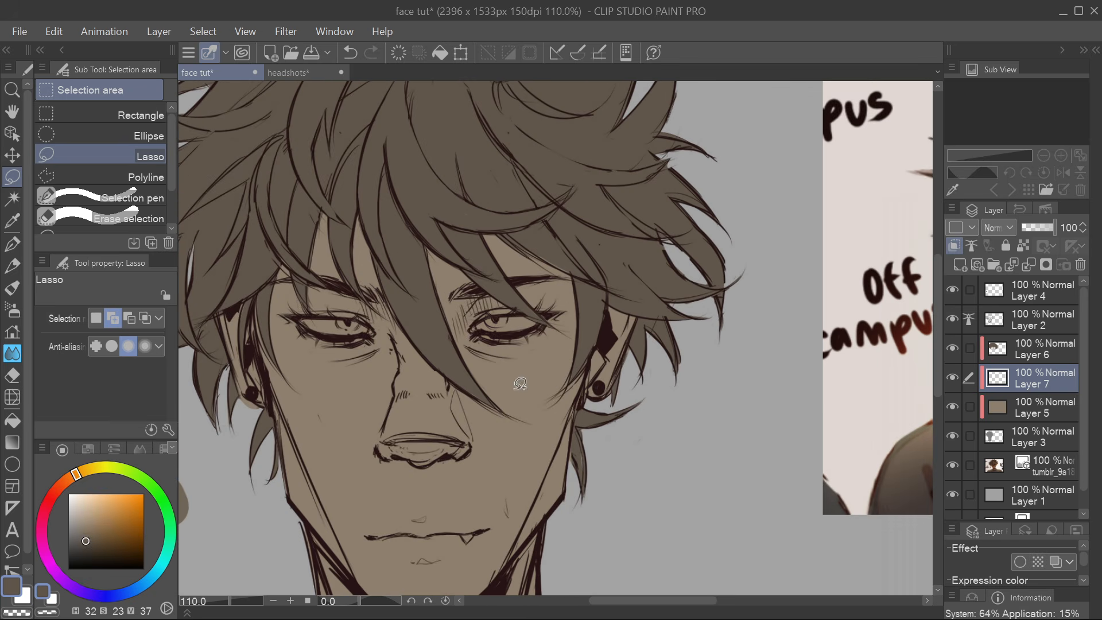
Set the sai pen to size 18.2 and start painting an eye white with a paler skin tone, H 34, S 11, V 62
click(12, 243)
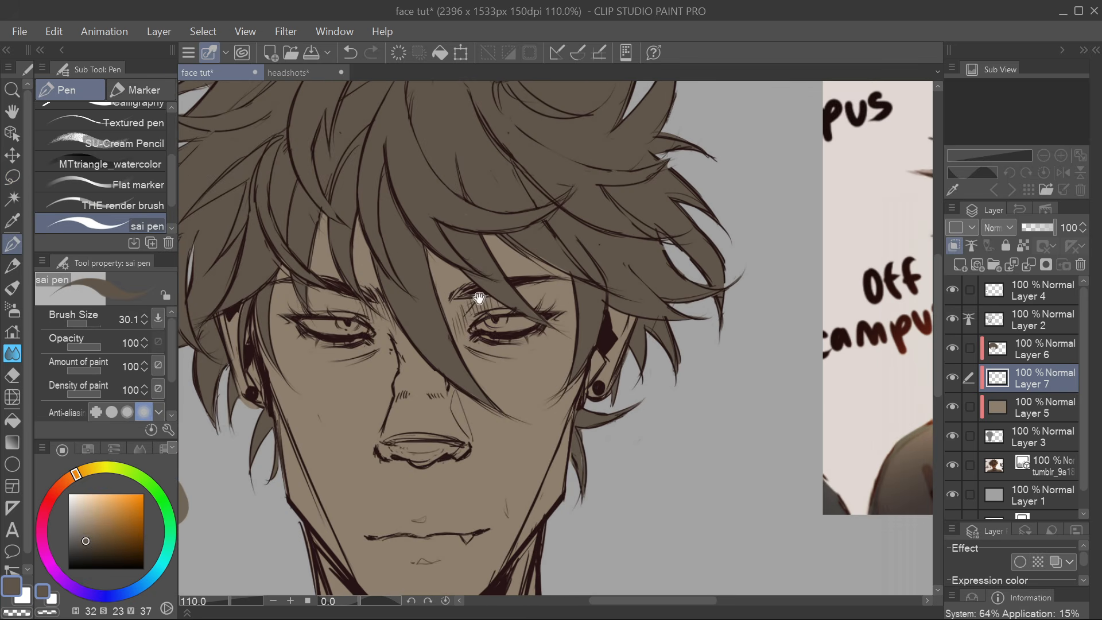
drag(482, 299, 526, 310)
click(85, 324)
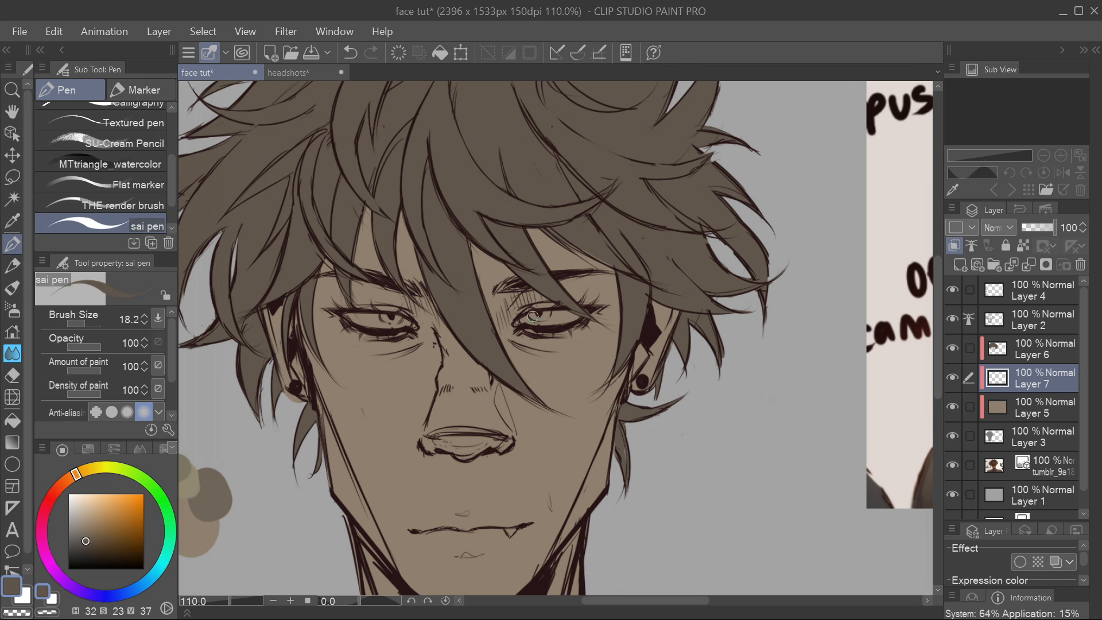
alt+click(553, 377)
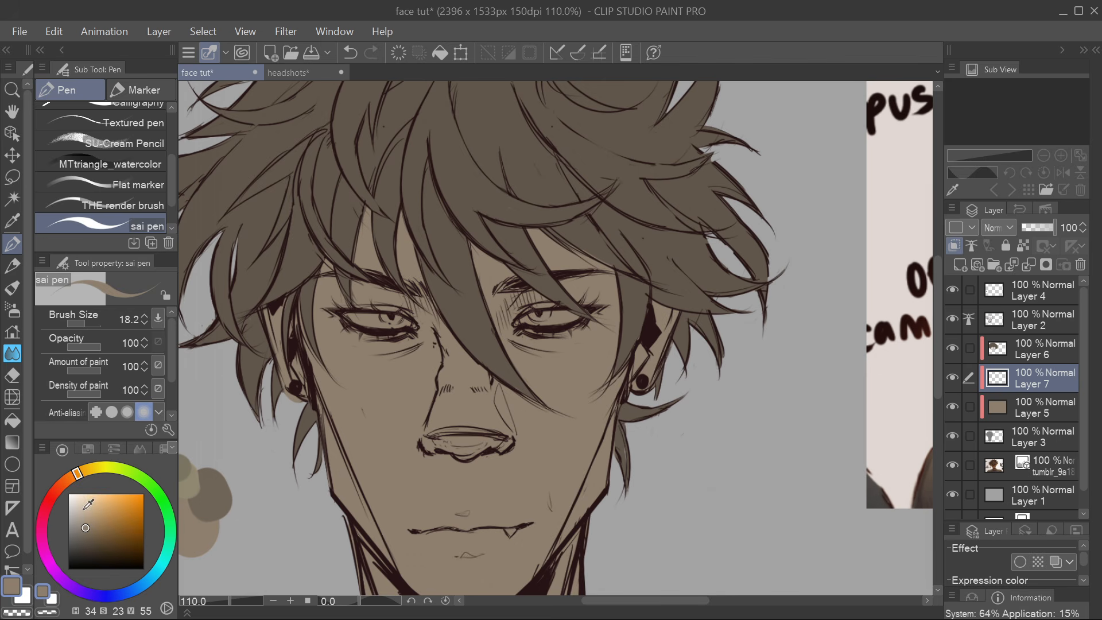
drag(83, 519, 77, 522)
mouse_move(563, 311)
mouse_down()
mouse_move(596, 306)
mouse_move(521, 322)
mouse_up()
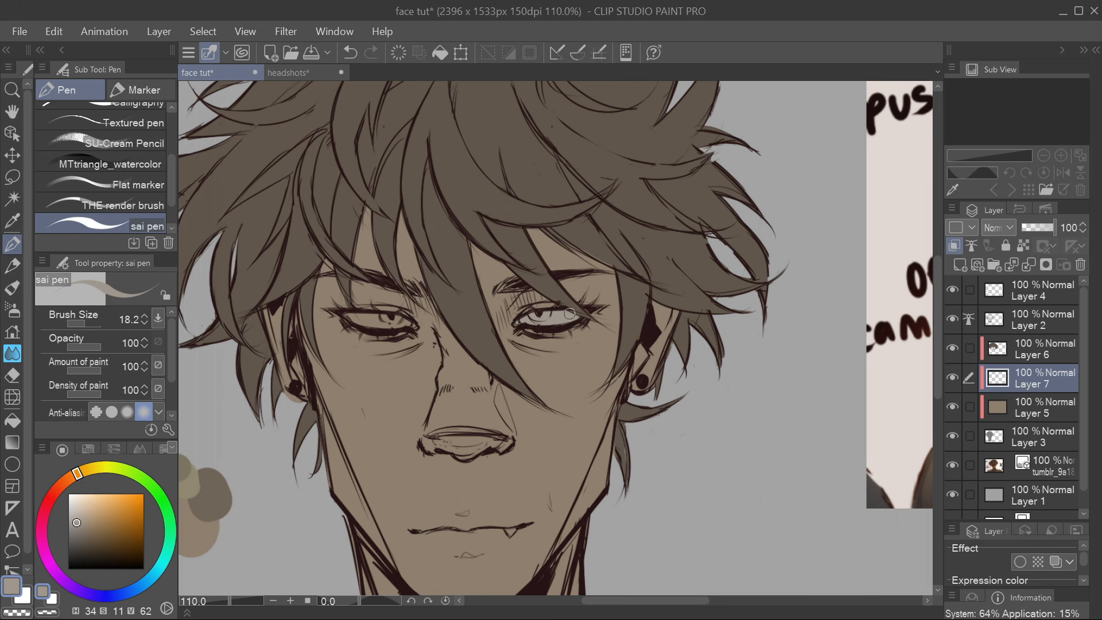
Mute the colour to H 34, S 13, V 56 and paint both eye whites and the small fang
click(80, 523)
drag(80, 523, 77, 526)
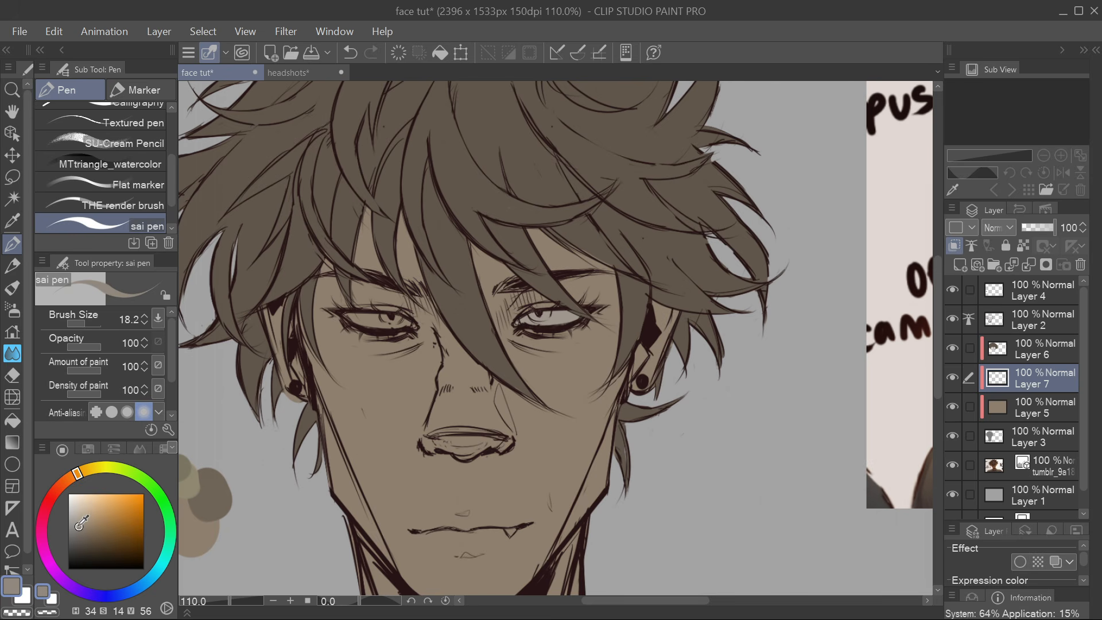
key(g)
drag(632, 302, 676, 265)
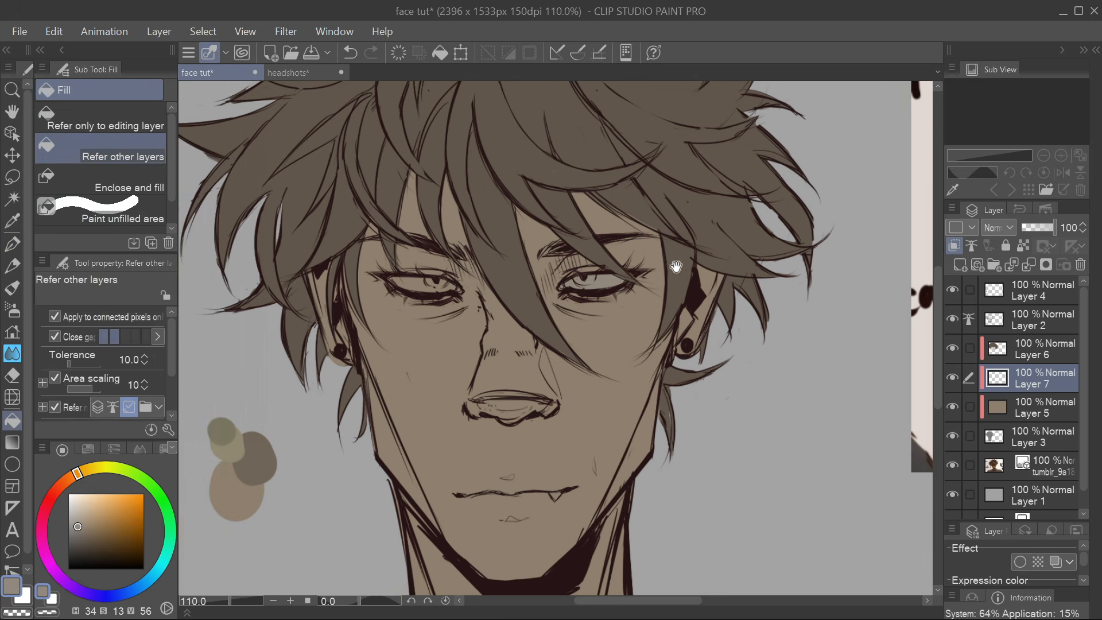
key(p)
drag(538, 352, 575, 345)
scroll(576, 346, down, 1)
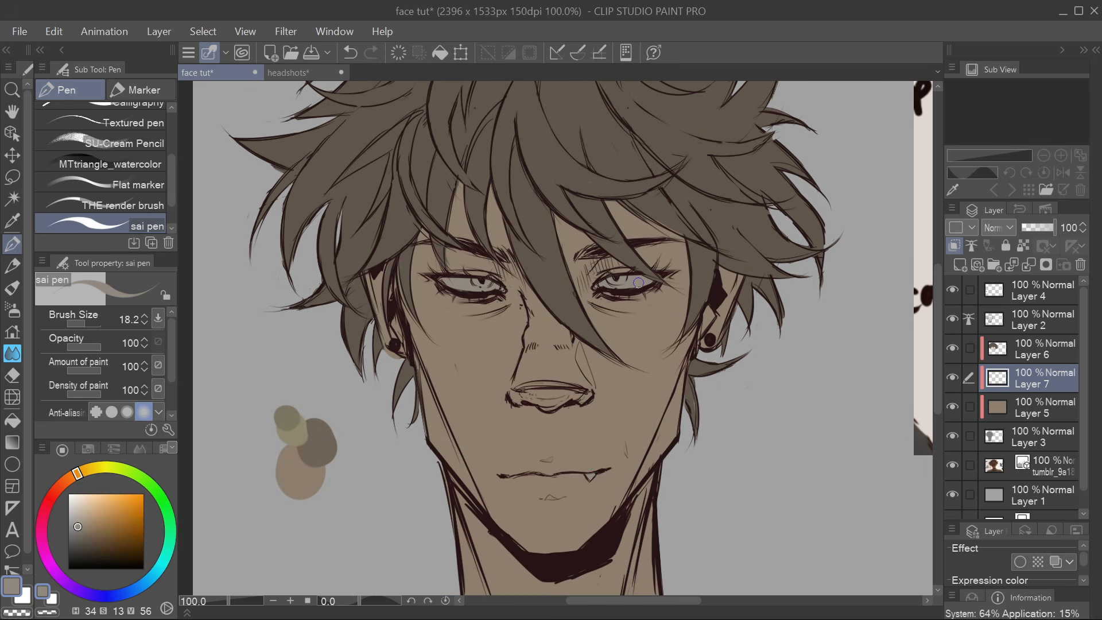
drag(665, 318, 490, 350)
scroll(582, 332, down, 2)
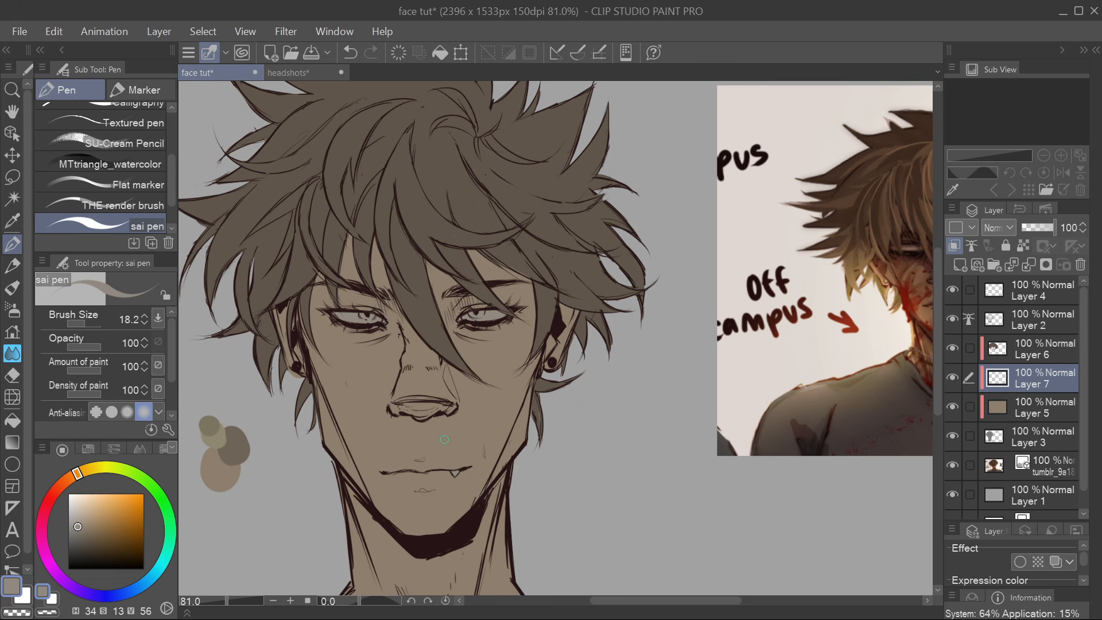
Check the eye and fang coverage by locking transparent pixels and filling the layer with white, and undo both changes
key(ctrl+minus)
click(1024, 246)
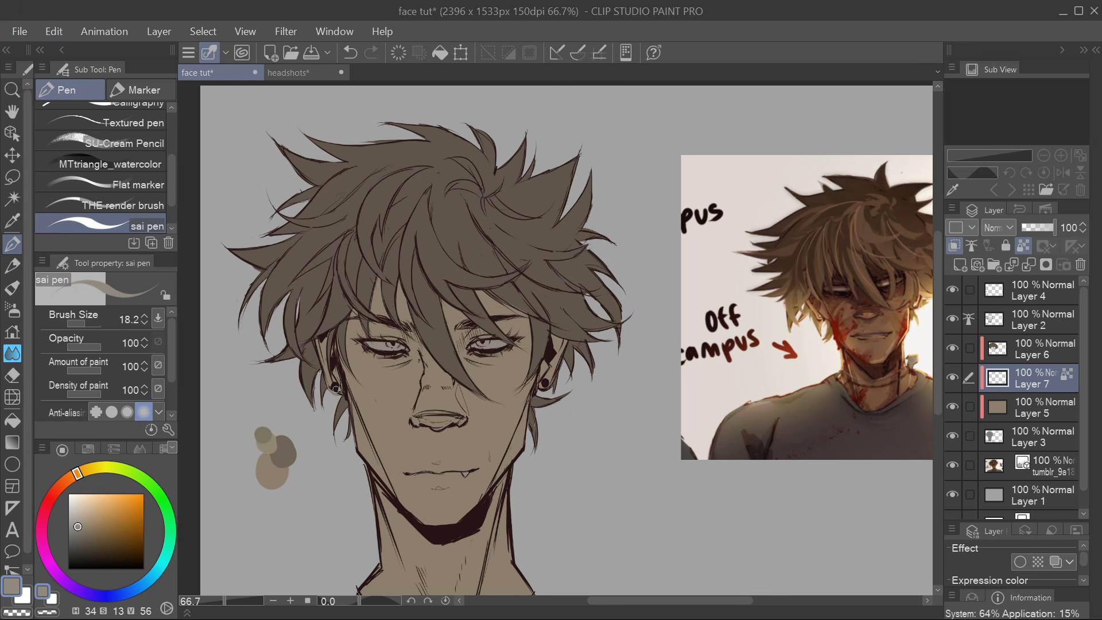
click(68, 494)
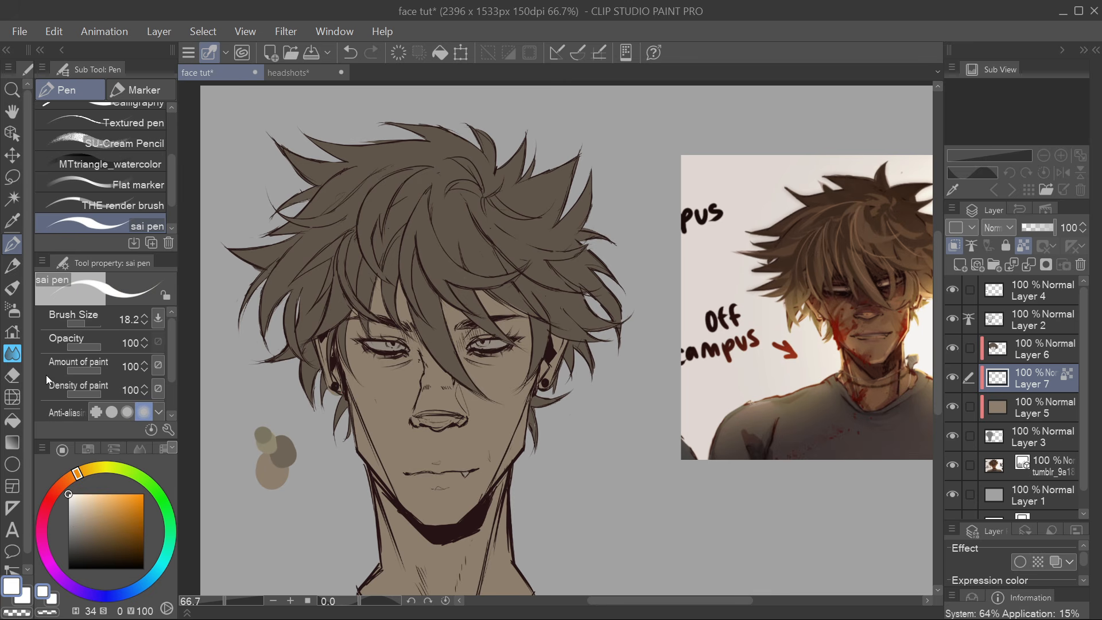
click(440, 57)
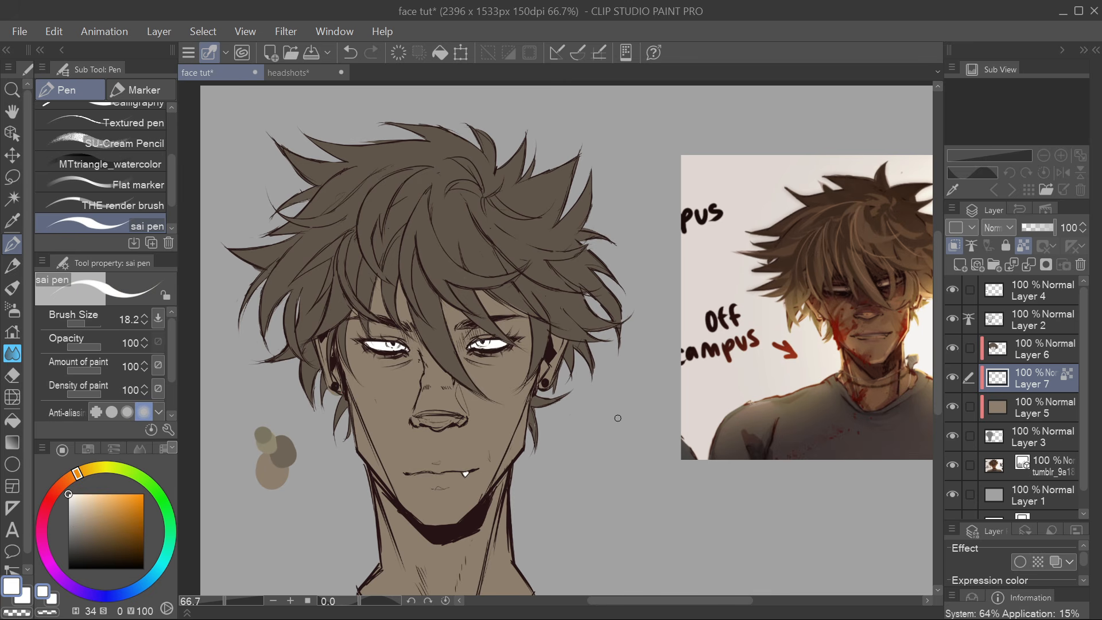
click(350, 53)
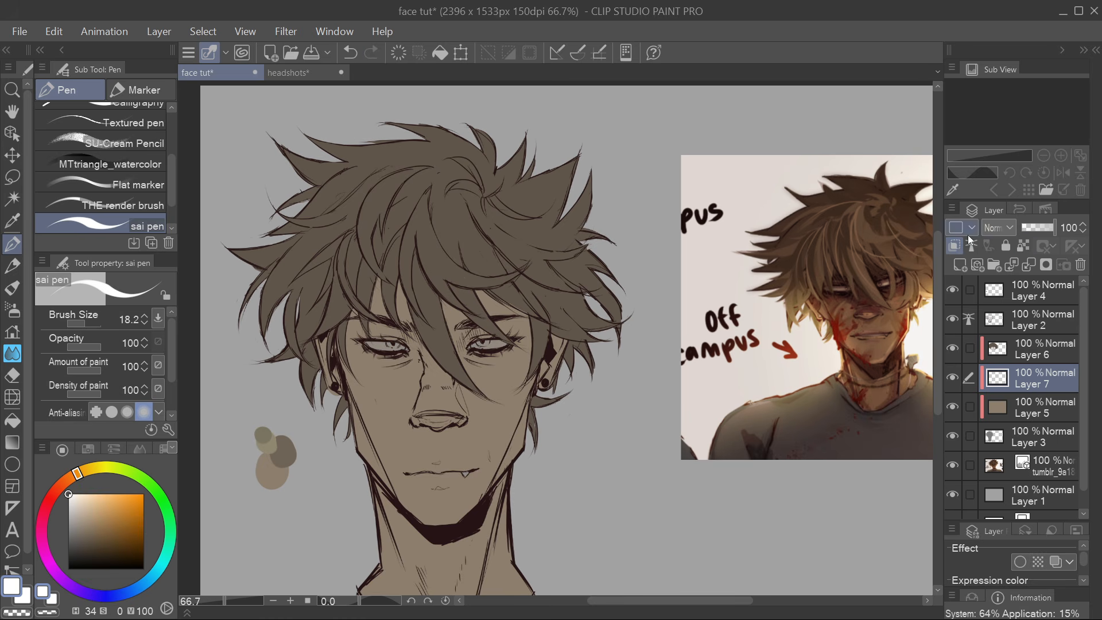
Add a clipped layer above the eye whites and paint the irises with olive tones based on the palette swatch
click(960, 265)
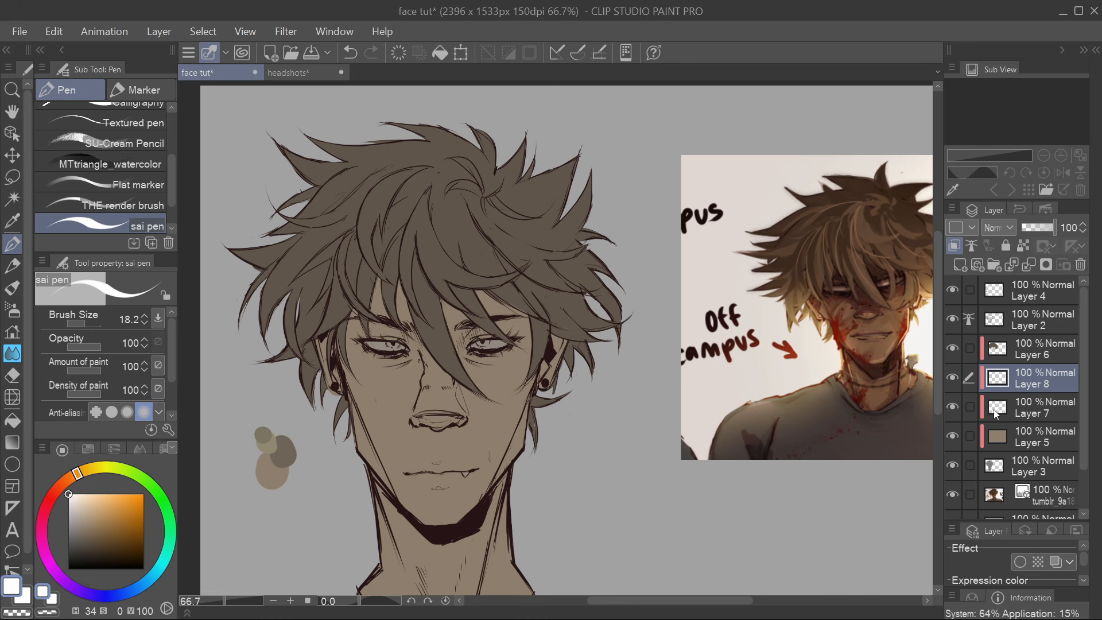
alt+click(270, 447)
scroll(436, 342, up, 3)
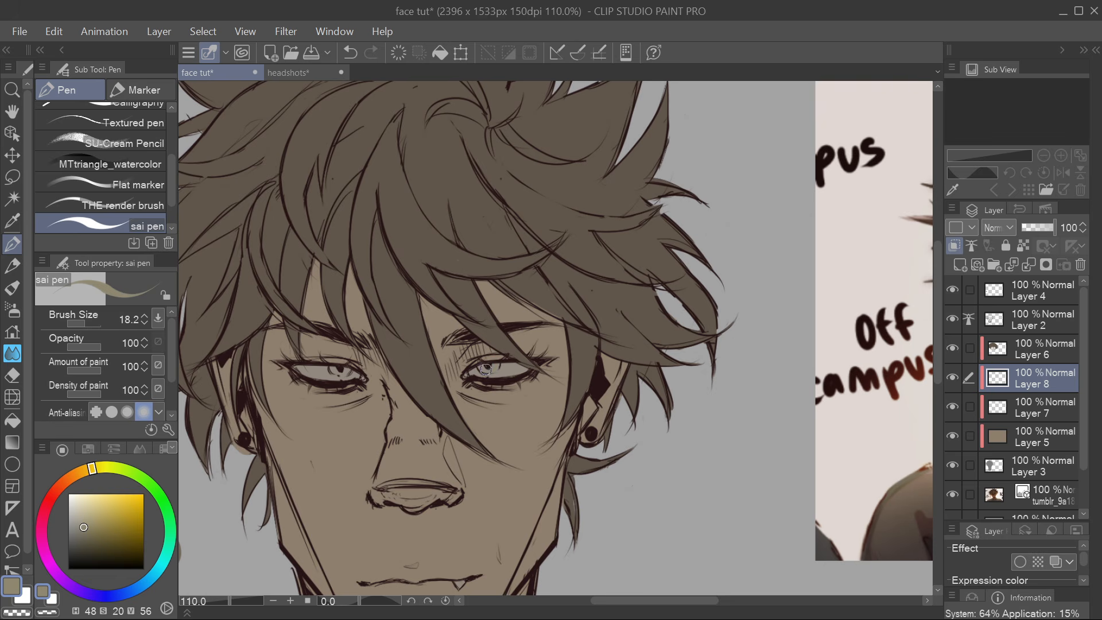
drag(489, 366, 497, 364)
drag(285, 307, 497, 210)
alt+click(341, 413)
drag(650, 326, 614, 351)
drag(668, 288, 671, 290)
drag(745, 427, 637, 427)
scroll(637, 427, down, 4)
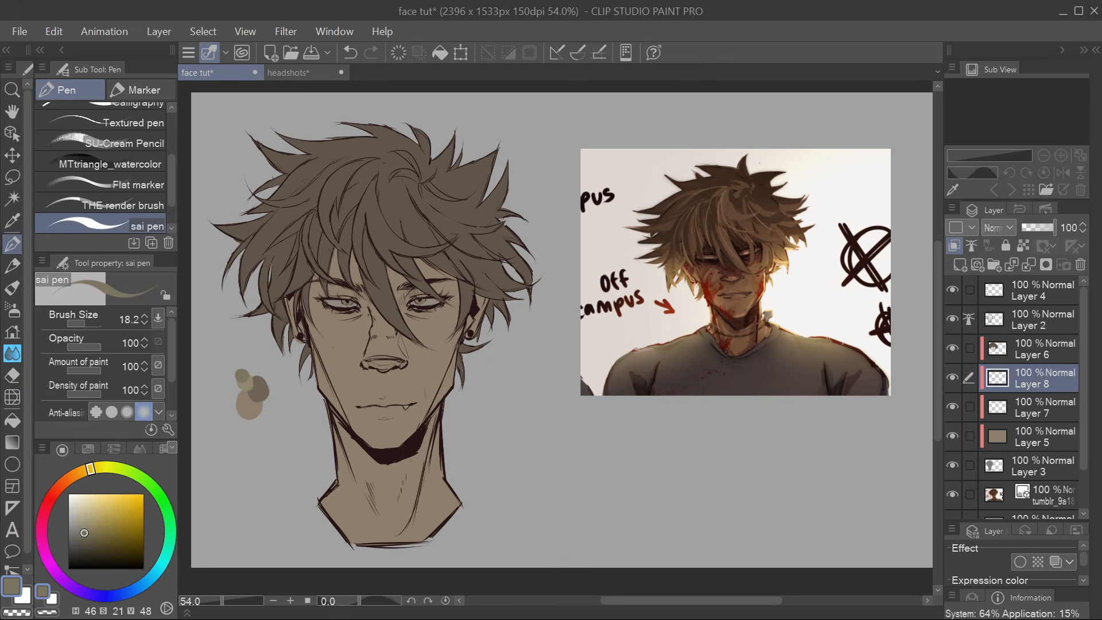
Add a clipped layer directly above the skin base layer and make it the active layer
click(1023, 440)
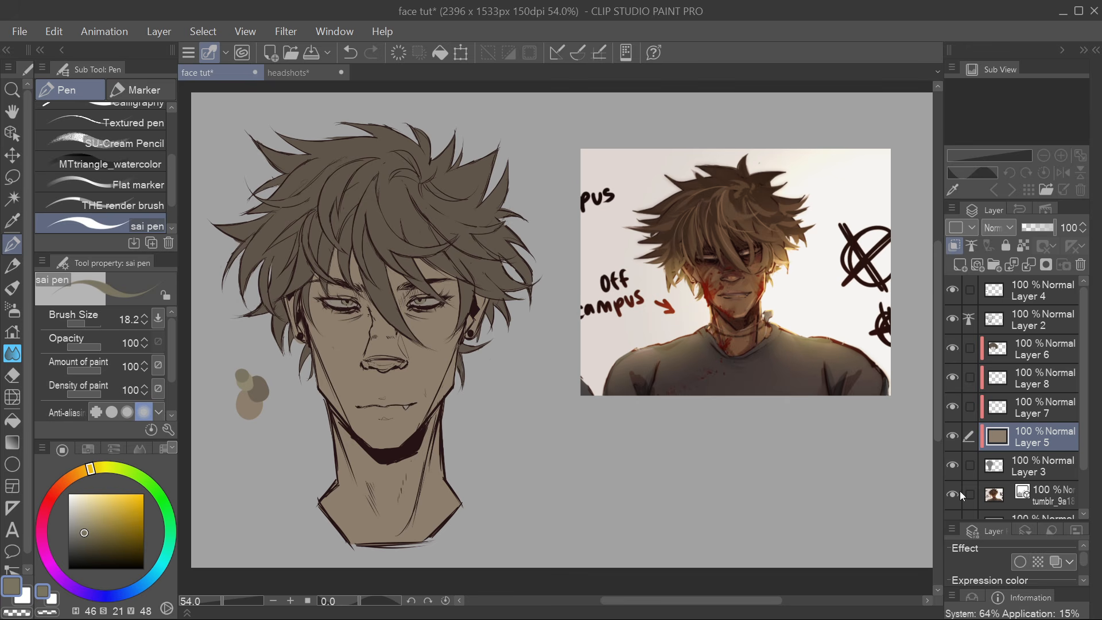
click(960, 264)
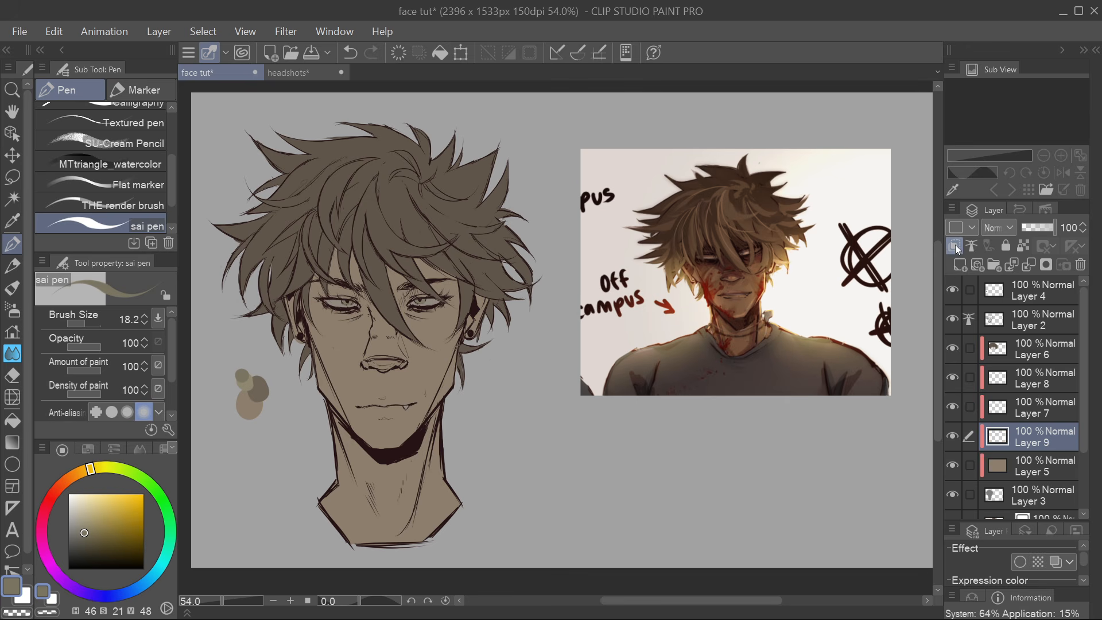
click(1069, 417)
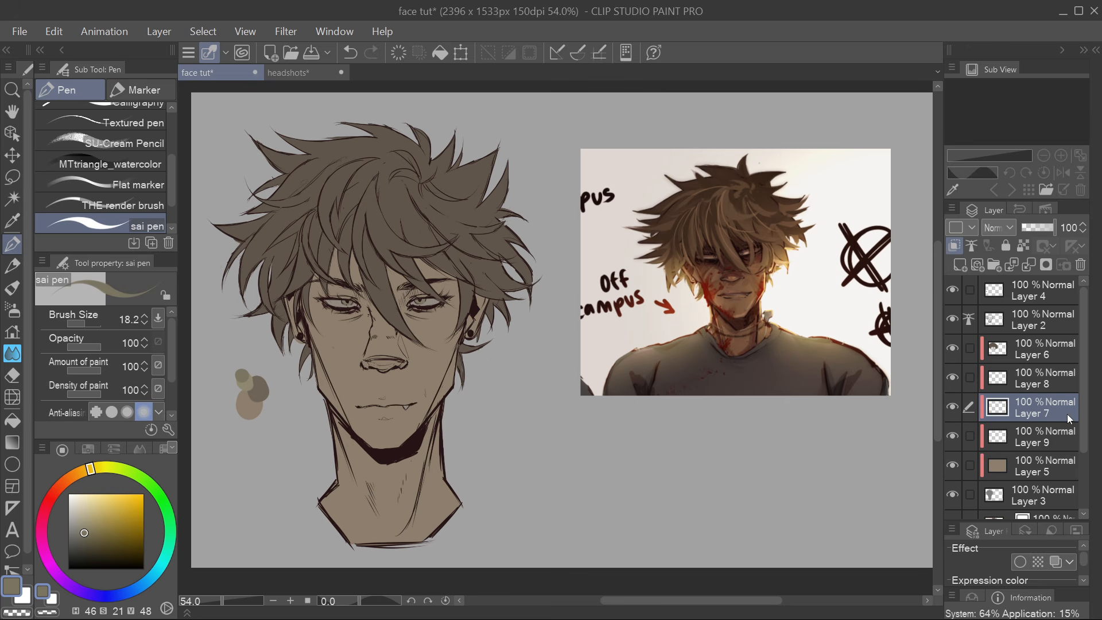
click(996, 440)
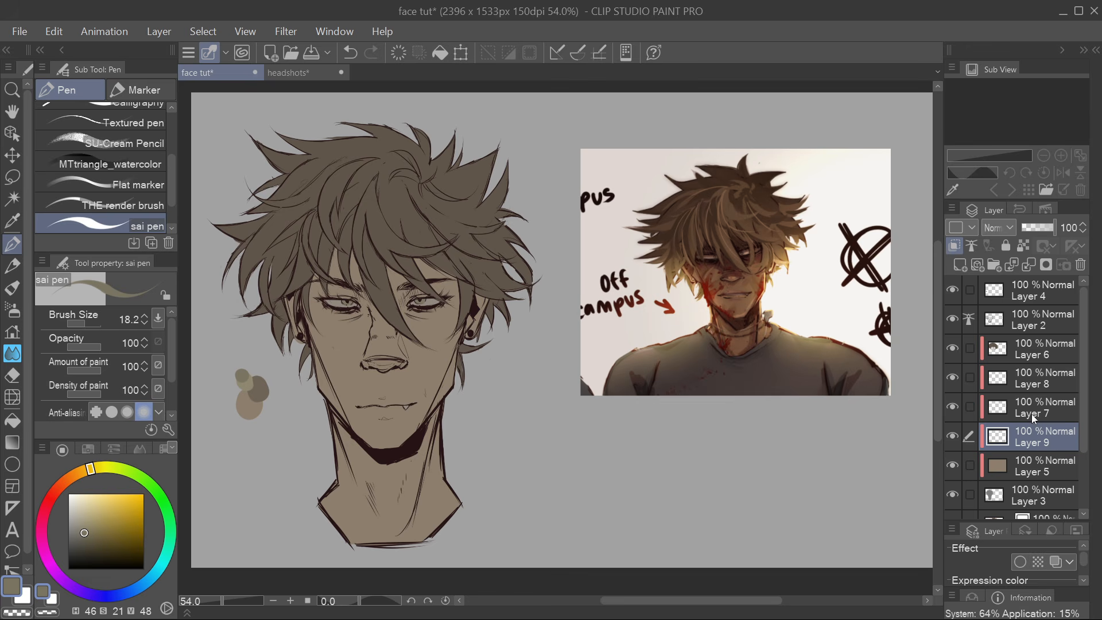
click(1028, 473)
click(1024, 433)
Sample the skin tone and shift its hue to a muted blue, H 203, S 23, V 55
scroll(478, 353, up, 1)
alt+click(478, 353)
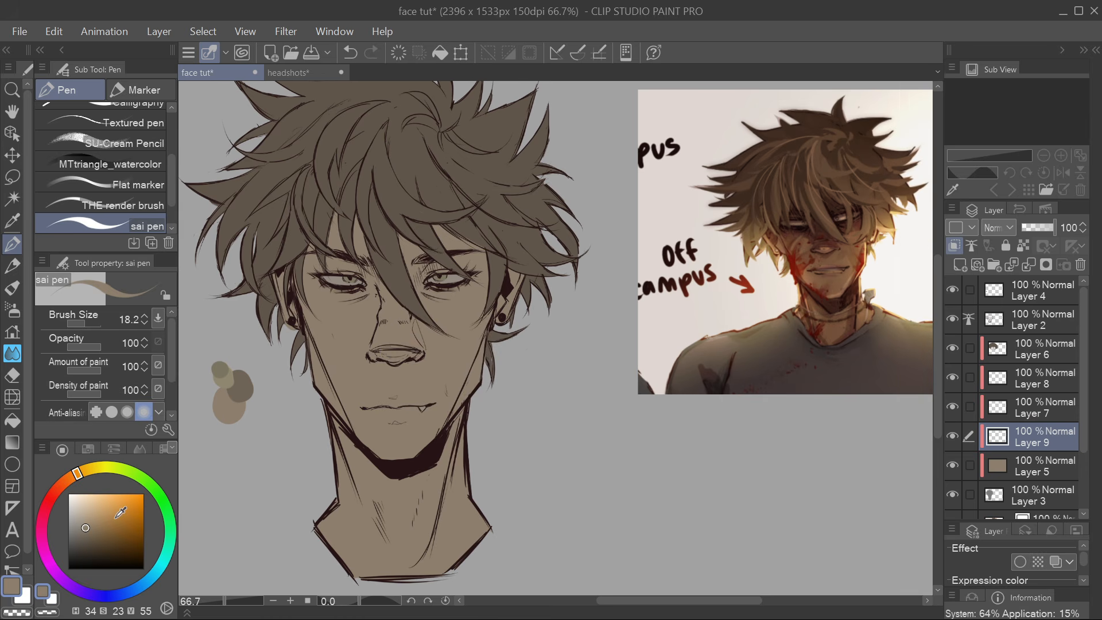
drag(444, 387, 458, 387)
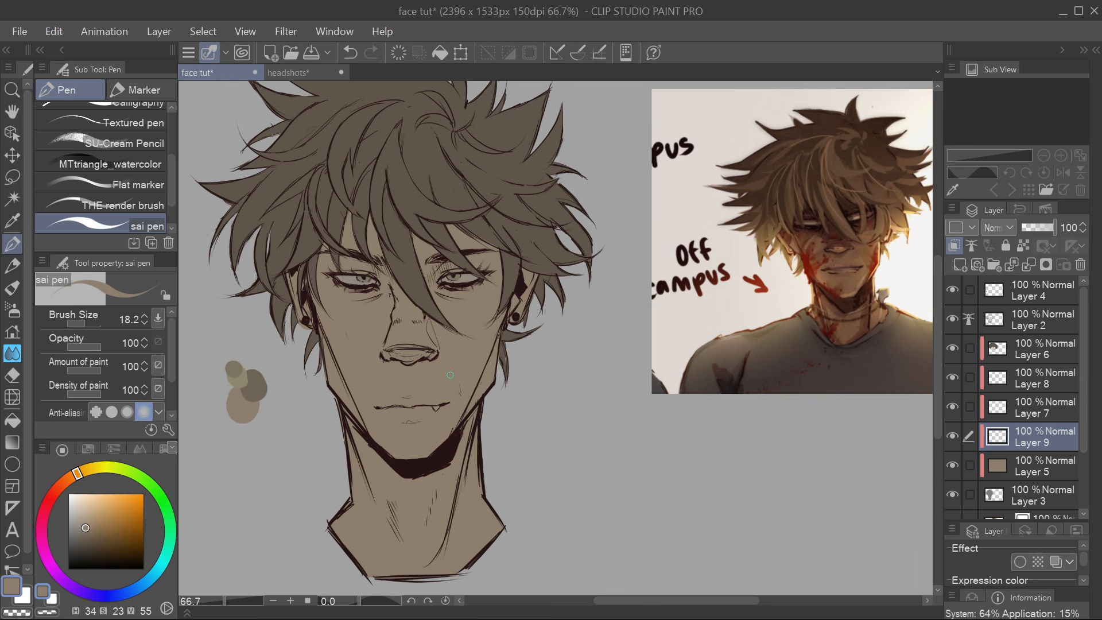
mouse_move(364, 477)
mouse_down()
mouse_move(344, 492)
mouse_move(406, 498)
mouse_move(443, 520)
mouse_move(409, 507)
mouse_up()
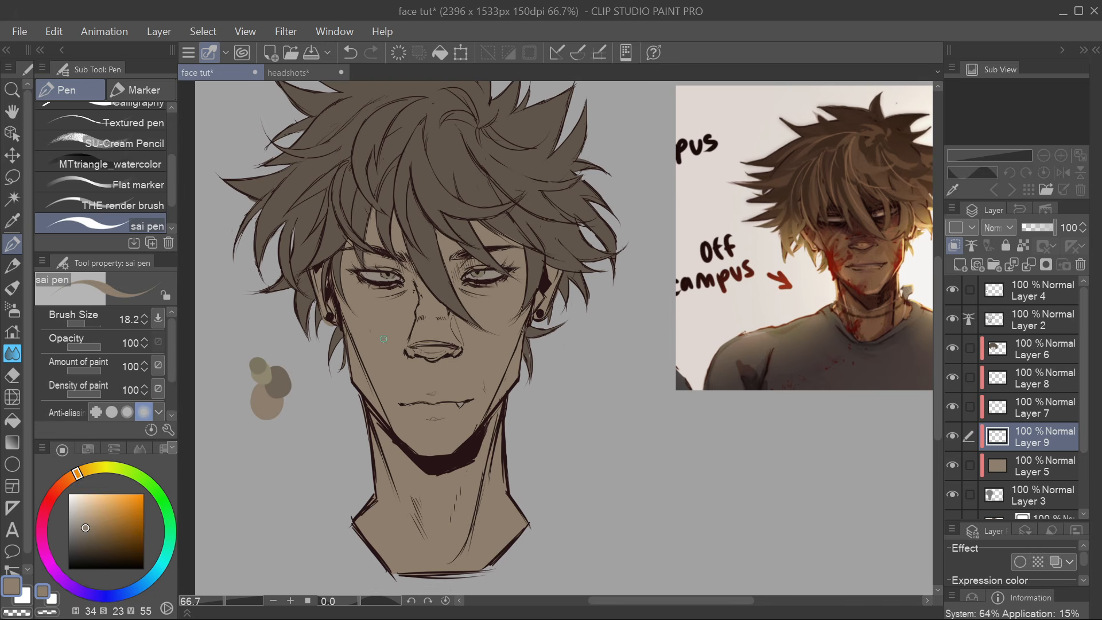
drag(461, 379, 416, 371)
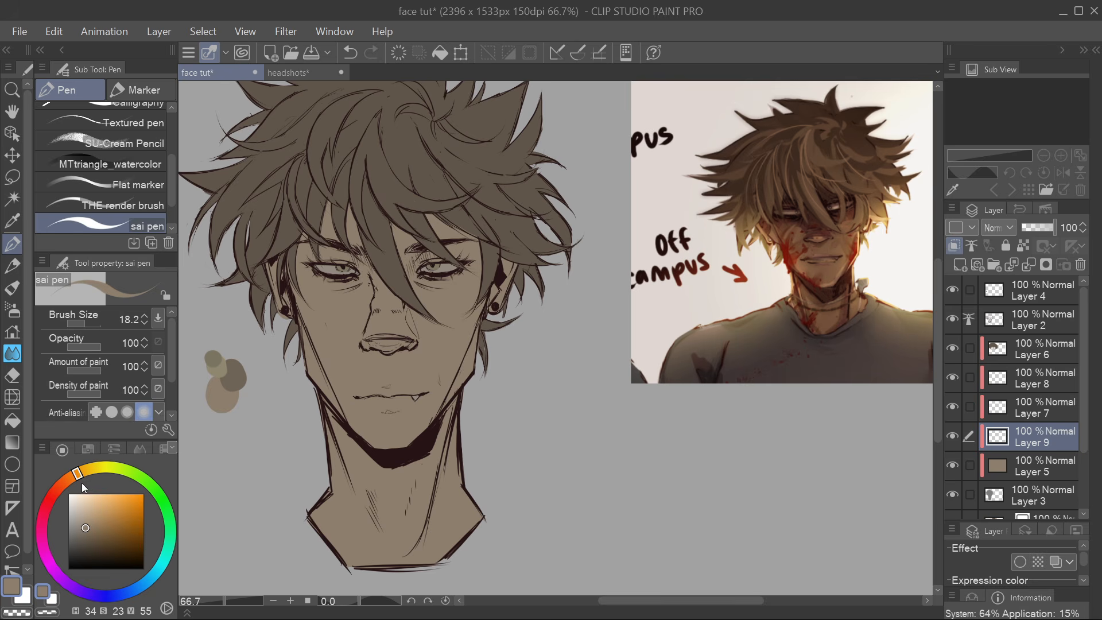
click(145, 584)
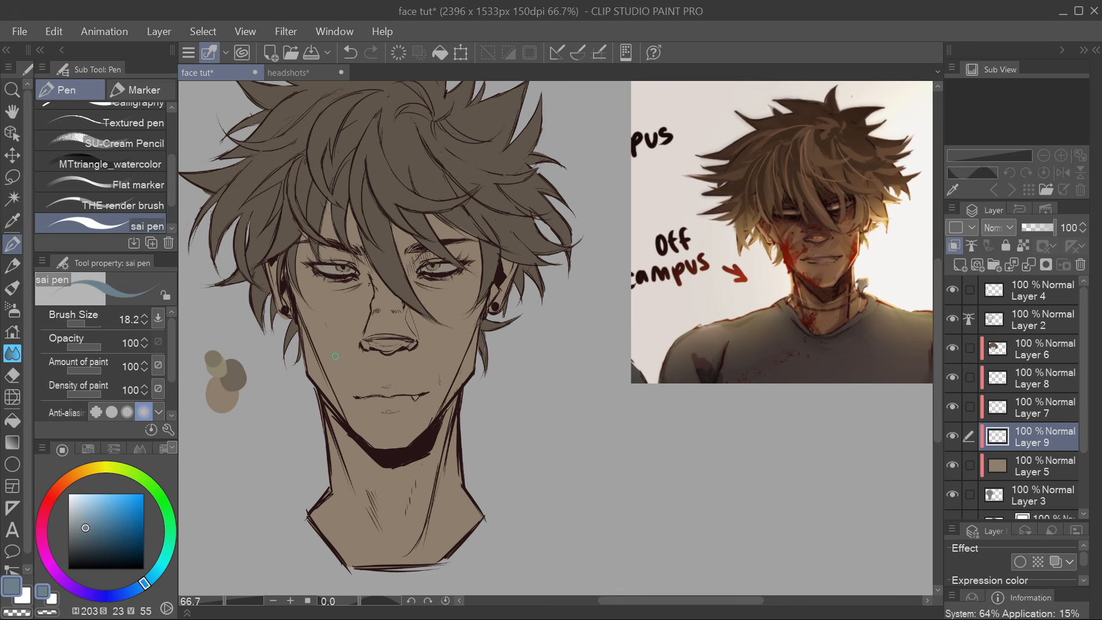
Block in blue shadow planes along both sides of the jaw, from below the ears towards the chin
scroll(379, 411, up, 4)
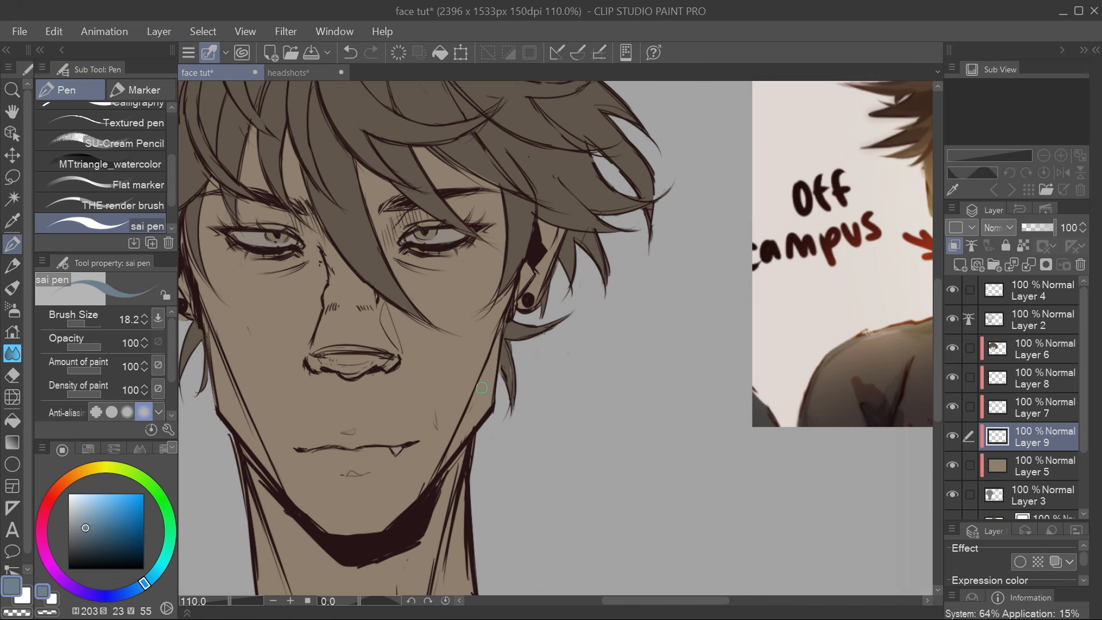
mouse_move(503, 321)
mouse_down()
mouse_move(436, 478)
mouse_move(501, 352)
mouse_up()
drag(401, 356, 494, 349)
drag(298, 312, 323, 393)
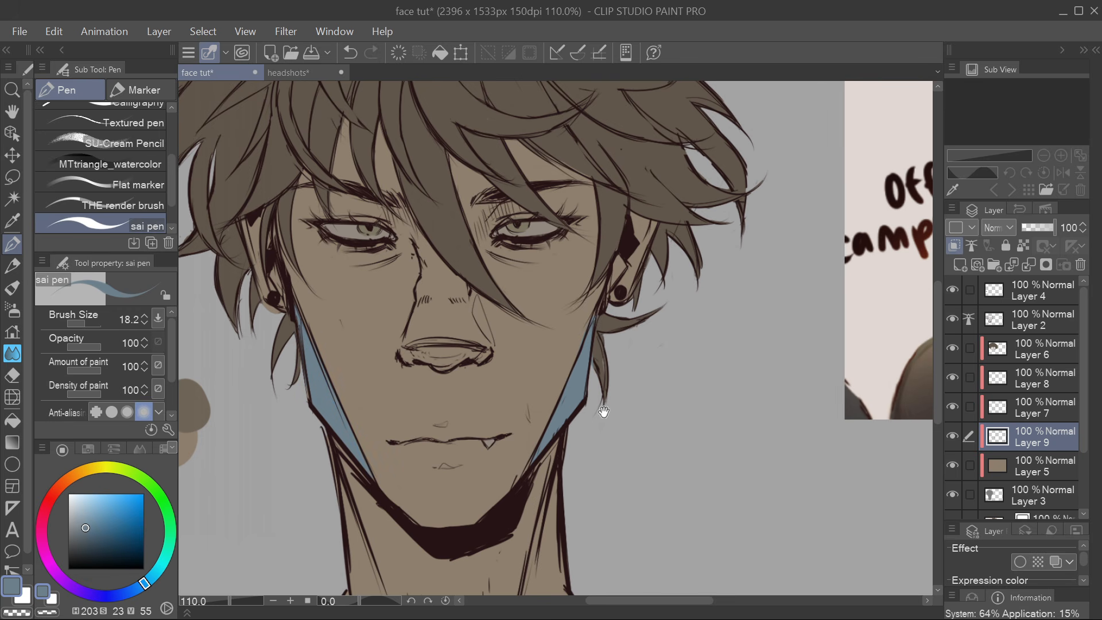
drag(603, 408, 588, 414)
scroll(572, 394, down, 2)
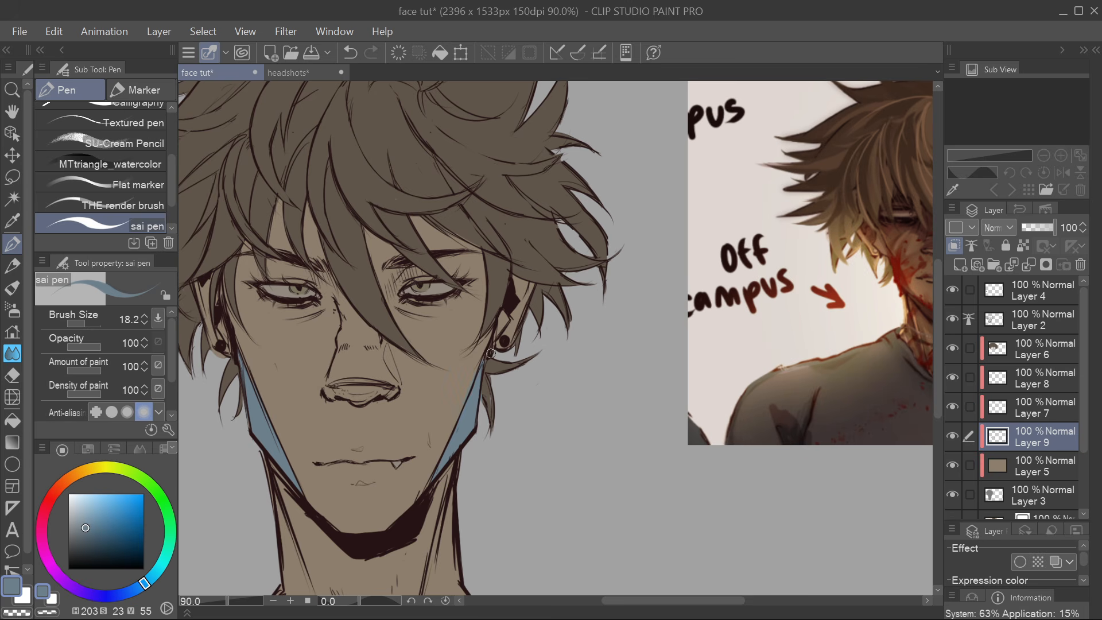
Undo the last stroke, rework the jaw shadows and fill the inner part of both ears with blue
click(350, 52)
drag(396, 283, 406, 281)
scroll(369, 346, up, 2)
drag(422, 405, 452, 374)
drag(540, 377, 514, 414)
mouse_move(556, 270)
mouse_down()
mouse_move(550, 307)
mouse_move(564, 274)
mouse_up()
drag(548, 312, 549, 313)
drag(297, 291, 398, 286)
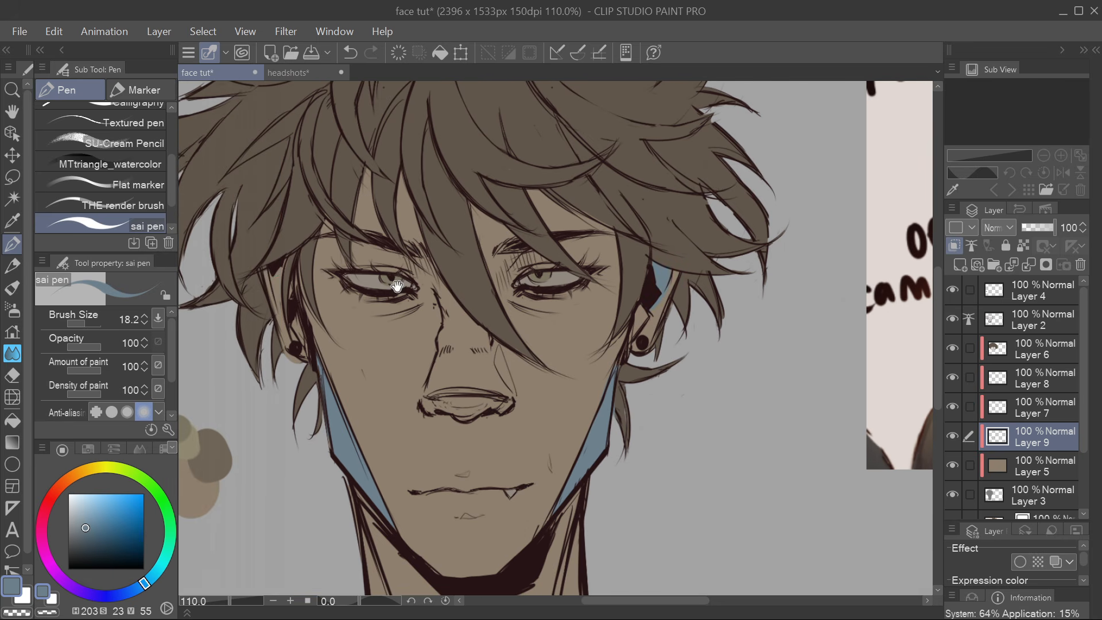
mouse_move(281, 270)
mouse_down()
mouse_move(282, 303)
mouse_move(287, 287)
mouse_up()
drag(639, 332, 609, 301)
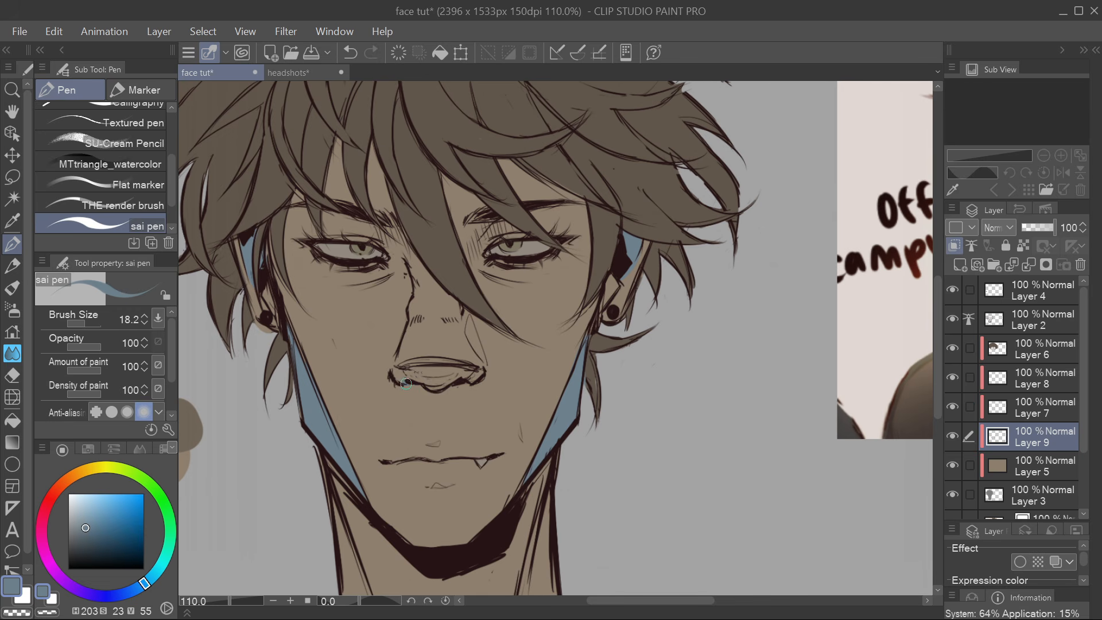
Paint blue shadows beneath the nose, on its underside, above the tip, along the side plane and at the bridge corner
mouse_move(407, 383)
mouse_down()
mouse_move(434, 399)
mouse_move(460, 385)
mouse_move(417, 390)
mouse_move(457, 388)
mouse_up()
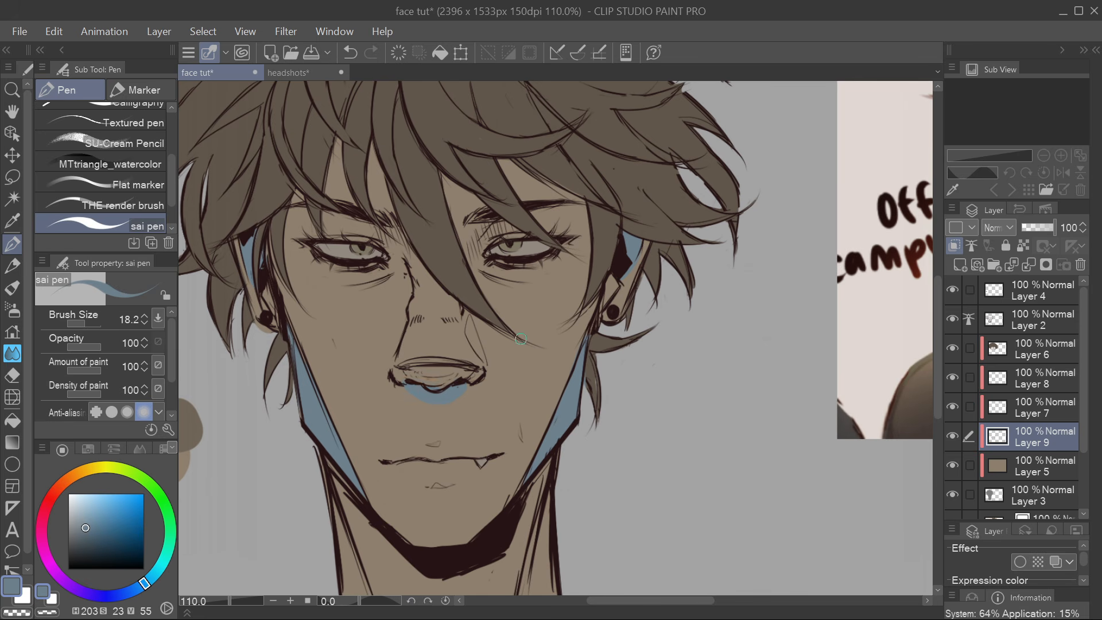
mouse_move(406, 371)
mouse_down()
mouse_move(462, 367)
mouse_move(429, 374)
mouse_up()
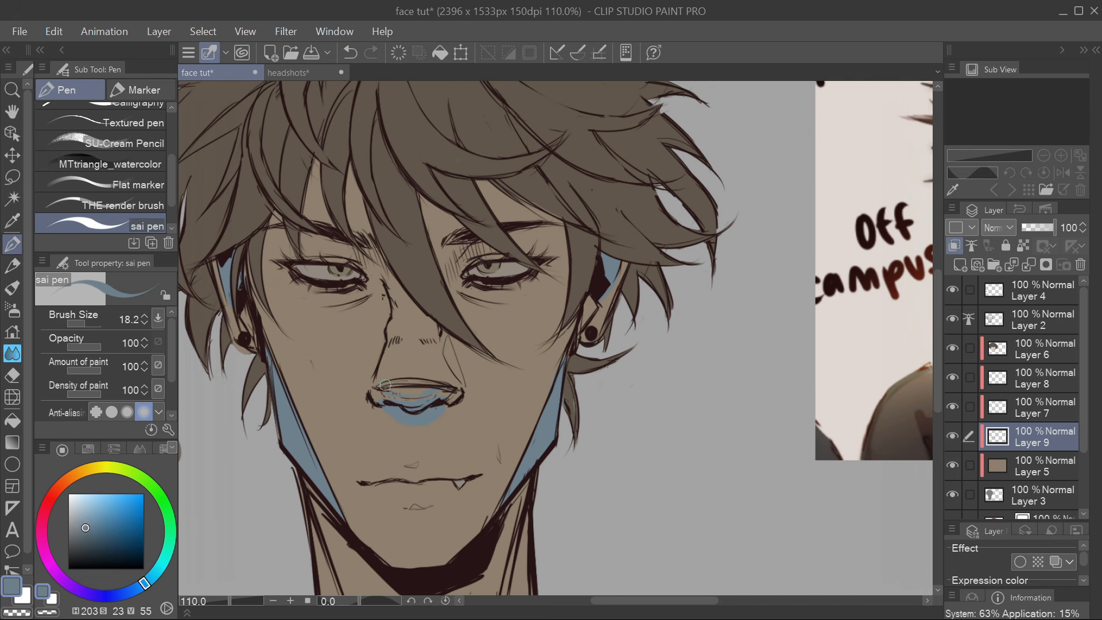
mouse_move(394, 332)
mouse_down()
mouse_move(391, 361)
mouse_move(421, 333)
mouse_move(445, 357)
mouse_up()
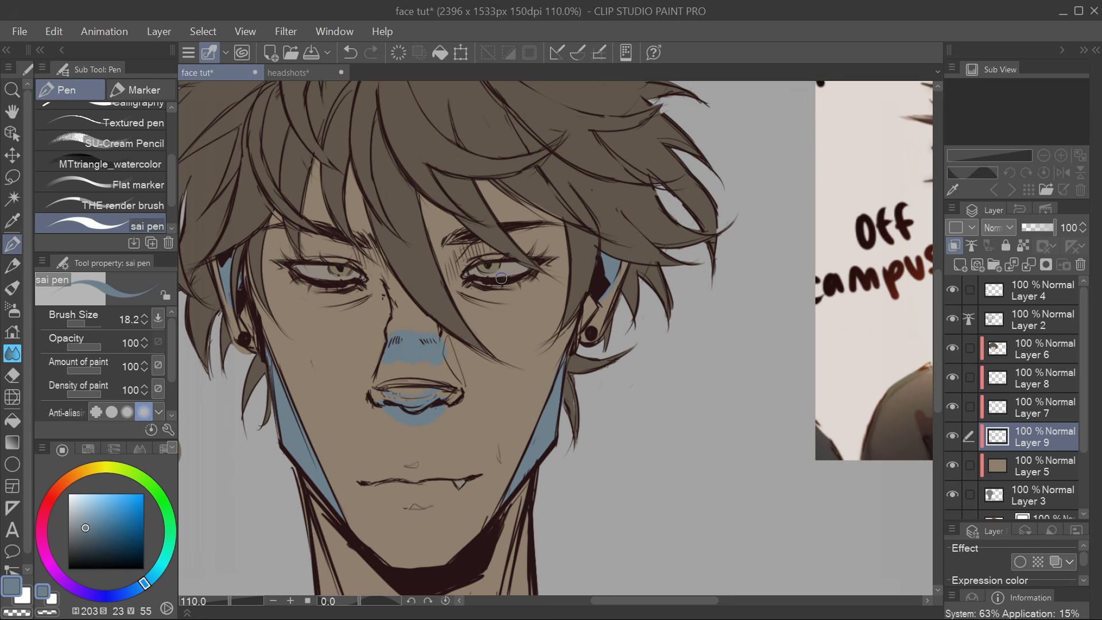
mouse_move(390, 288)
mouse_down()
mouse_move(394, 310)
mouse_move(393, 300)
mouse_up()
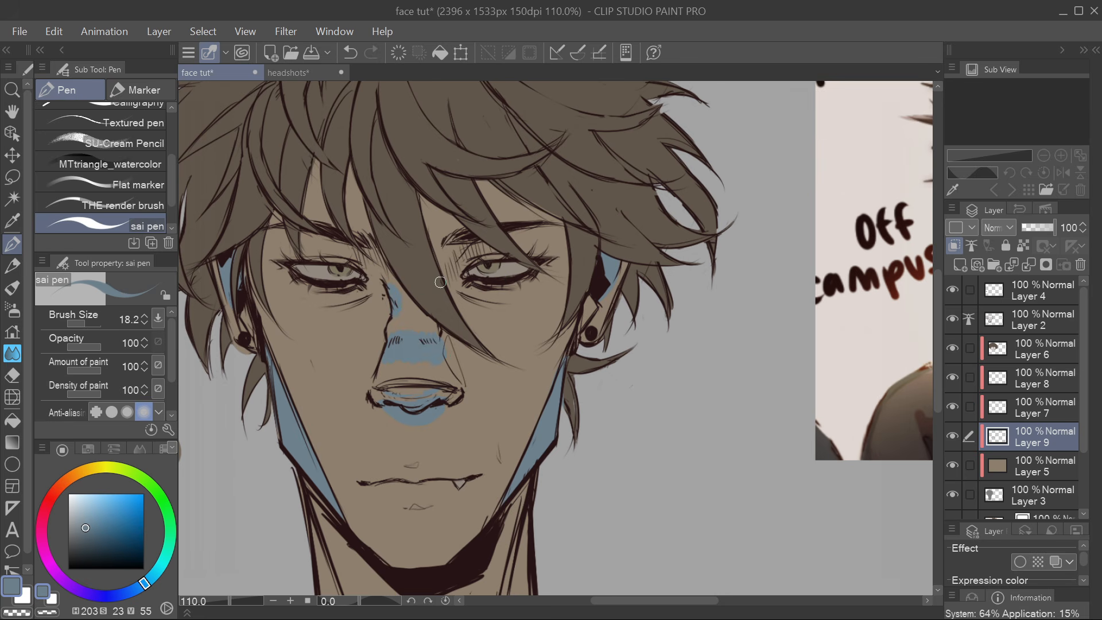
drag(448, 335, 463, 381)
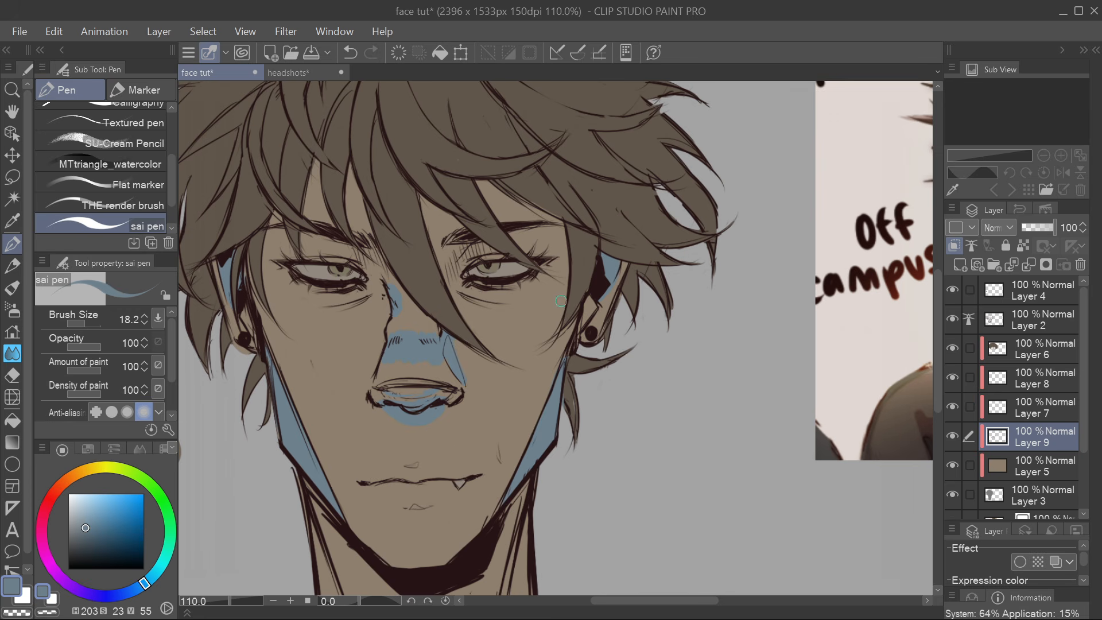
Shade the inner corners, lids and undersides of both eye sockets in blue, undoing the last outer-corner stroke
mouse_move(472, 258)
mouse_down()
mouse_move(487, 249)
mouse_move(463, 246)
mouse_move(461, 278)
mouse_move(472, 259)
mouse_move(448, 267)
mouse_move(458, 286)
mouse_up()
drag(356, 244, 379, 270)
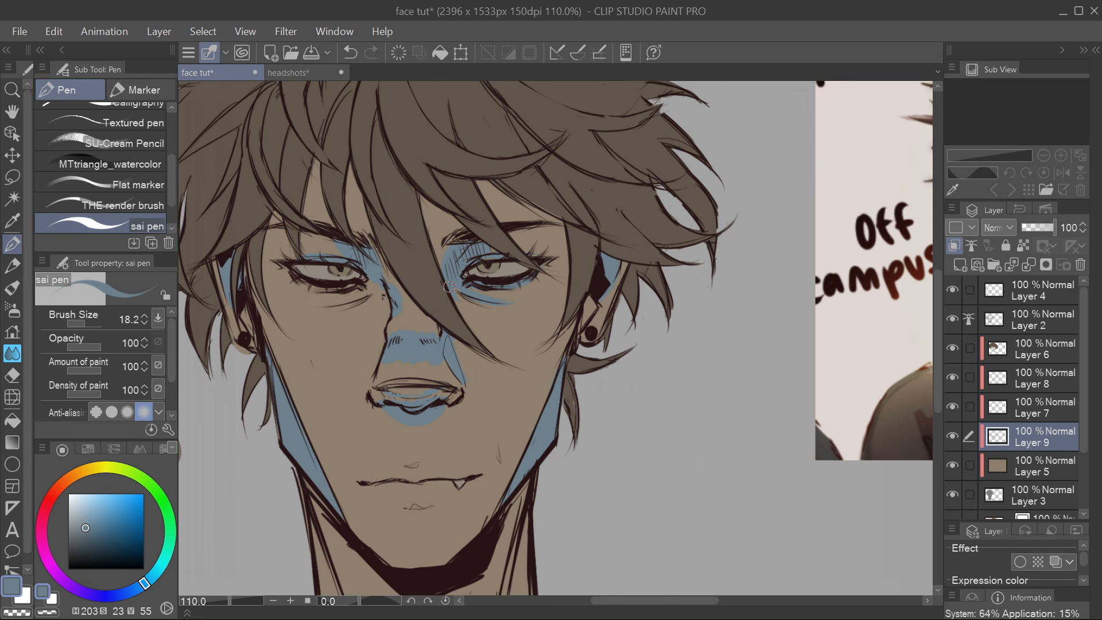
drag(323, 309, 377, 296)
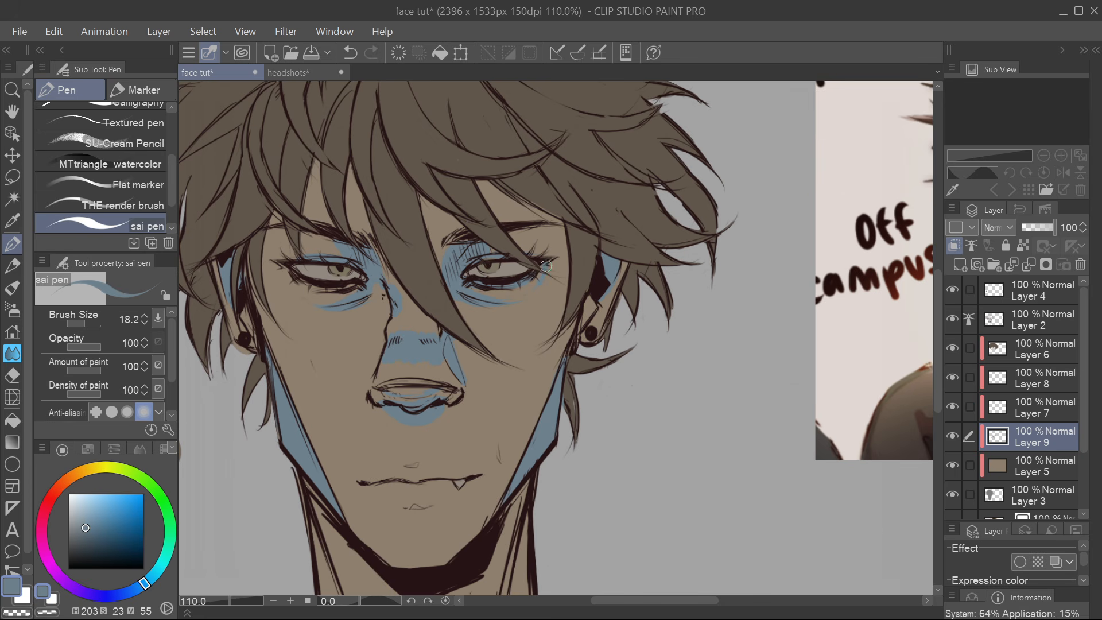
drag(536, 286, 517, 299)
mouse_move(289, 273)
mouse_down()
mouse_move(346, 294)
mouse_move(308, 292)
mouse_move(293, 275)
mouse_up()
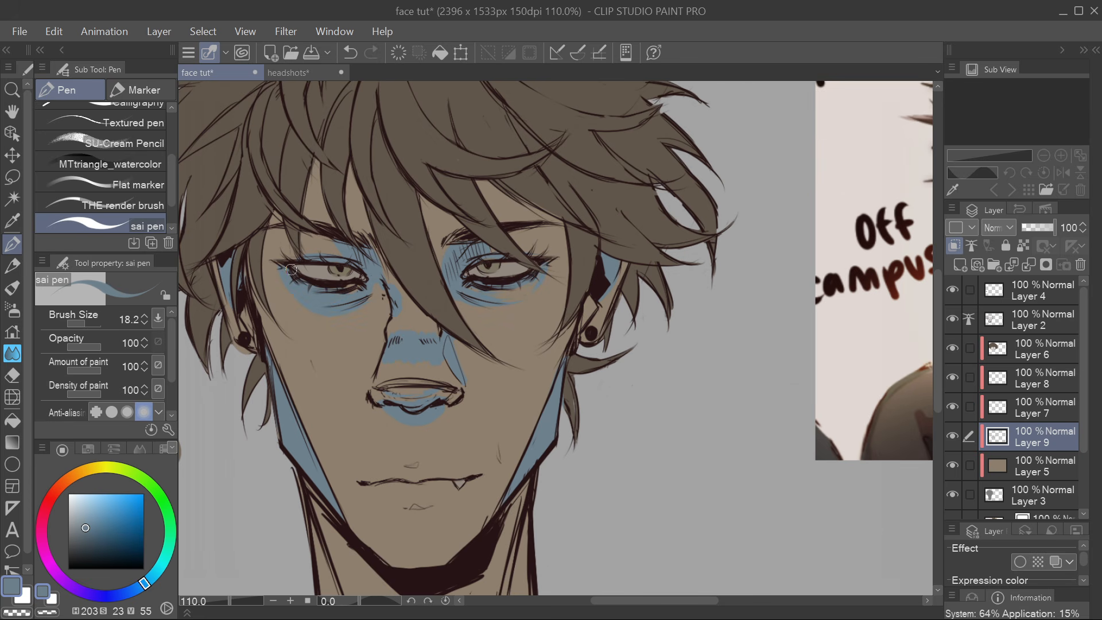
click(350, 53)
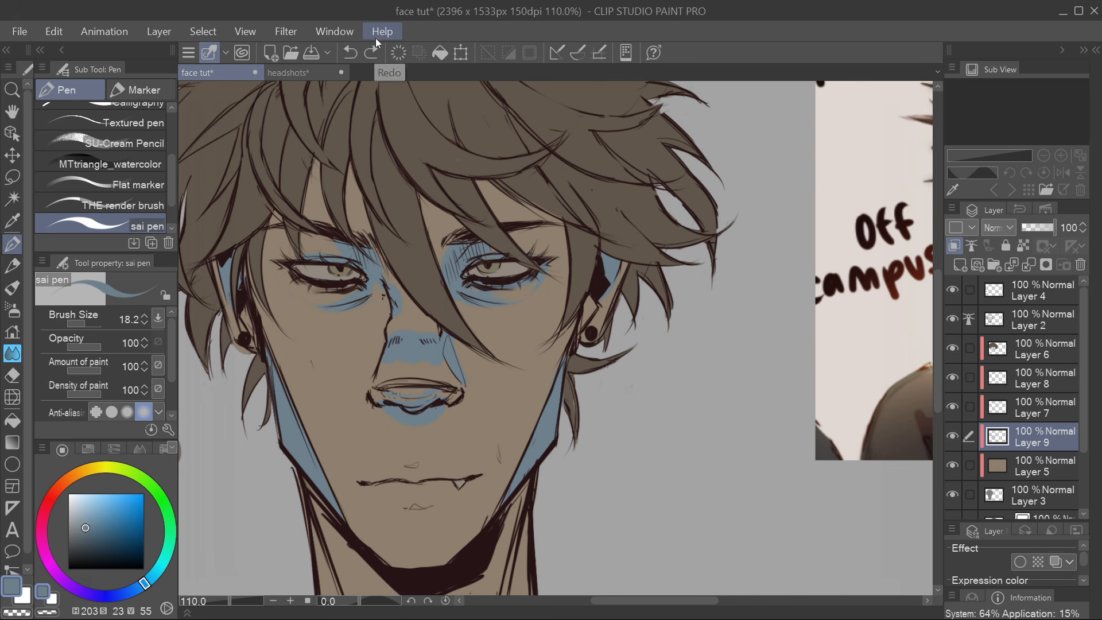
Paint blue around the outer eye corners, at the temples and along the forehead edges beneath the hair
mouse_move(283, 269)
mouse_down()
mouse_move(327, 285)
mouse_move(292, 271)
mouse_move(325, 277)
mouse_move(274, 264)
mouse_move(297, 292)
mouse_up()
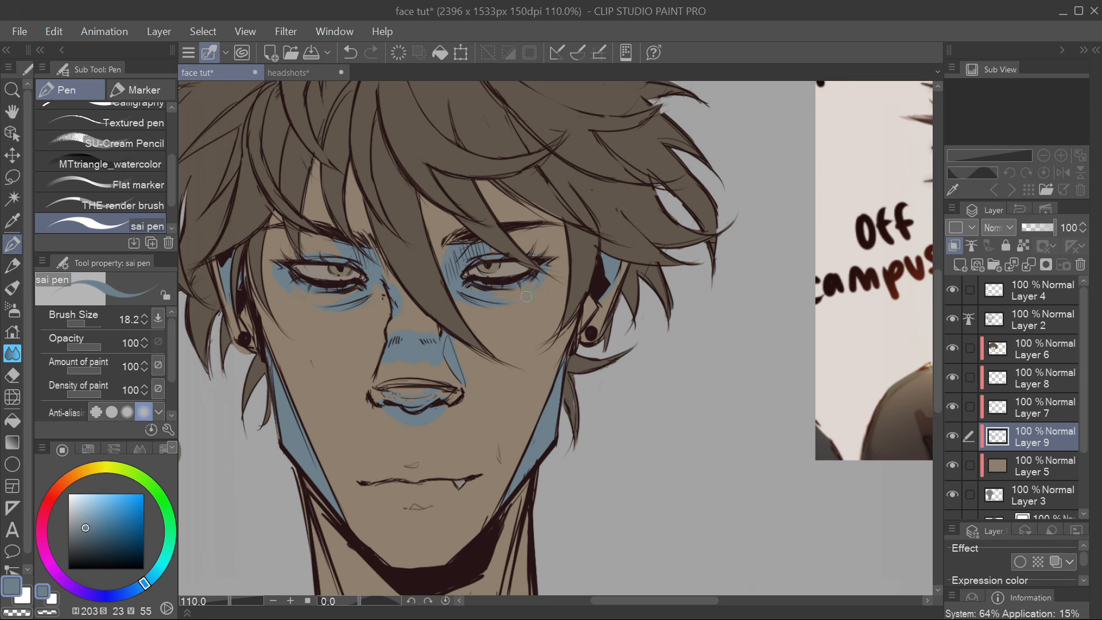
drag(526, 297, 505, 302)
mouse_move(263, 246)
mouse_down()
mouse_move(274, 237)
mouse_move(264, 253)
mouse_up()
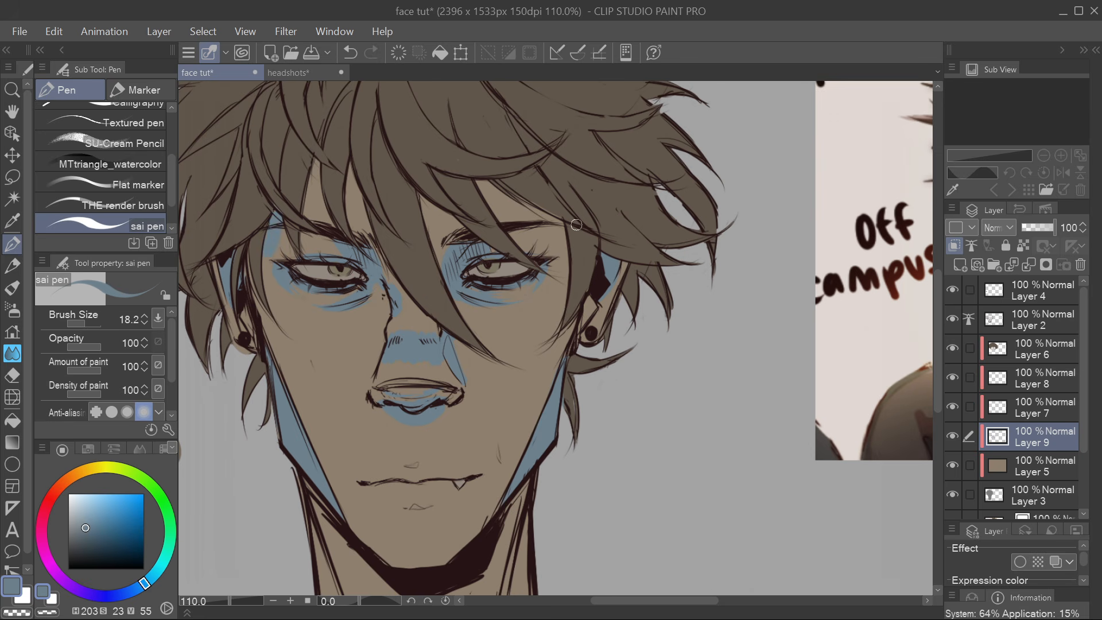
drag(576, 224, 577, 339)
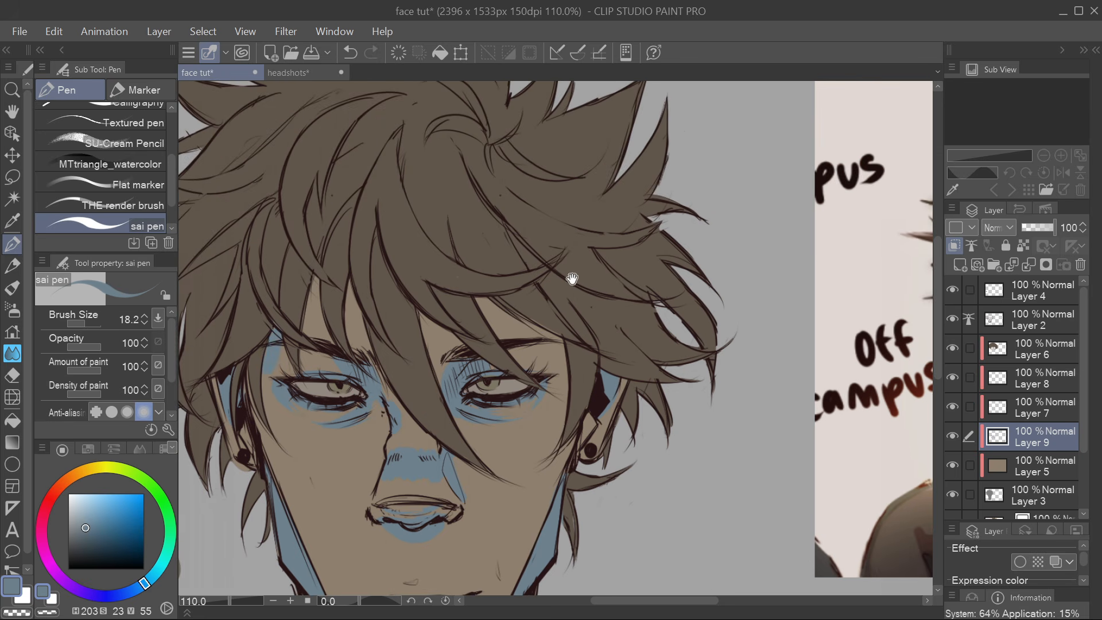
mouse_move(572, 278)
mouse_down()
mouse_move(574, 216)
mouse_move(535, 214)
mouse_move(528, 251)
mouse_move(499, 230)
mouse_move(561, 250)
mouse_up()
mouse_move(497, 186)
mouse_down()
mouse_move(489, 228)
mouse_move(512, 251)
mouse_move(550, 263)
mouse_move(715, 136)
mouse_up()
Paint a curved blue shadow across the chin and extend it along the lower jaw edges
mouse_move(521, 448)
mouse_down()
mouse_move(510, 460)
mouse_move(555, 451)
mouse_move(526, 435)
mouse_move(525, 458)
mouse_move(550, 442)
mouse_up()
key(e)
key(p)
mouse_move(698, 450)
mouse_down()
mouse_move(708, 438)
mouse_move(706, 471)
mouse_up()
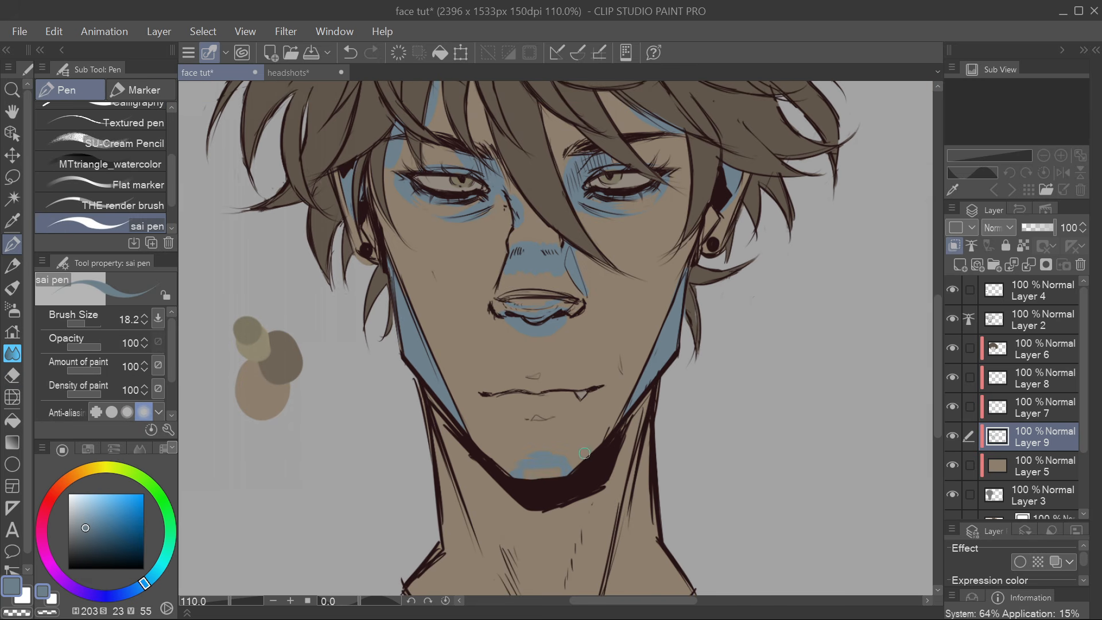
drag(584, 453, 625, 428)
drag(501, 465, 504, 469)
drag(706, 394, 625, 474)
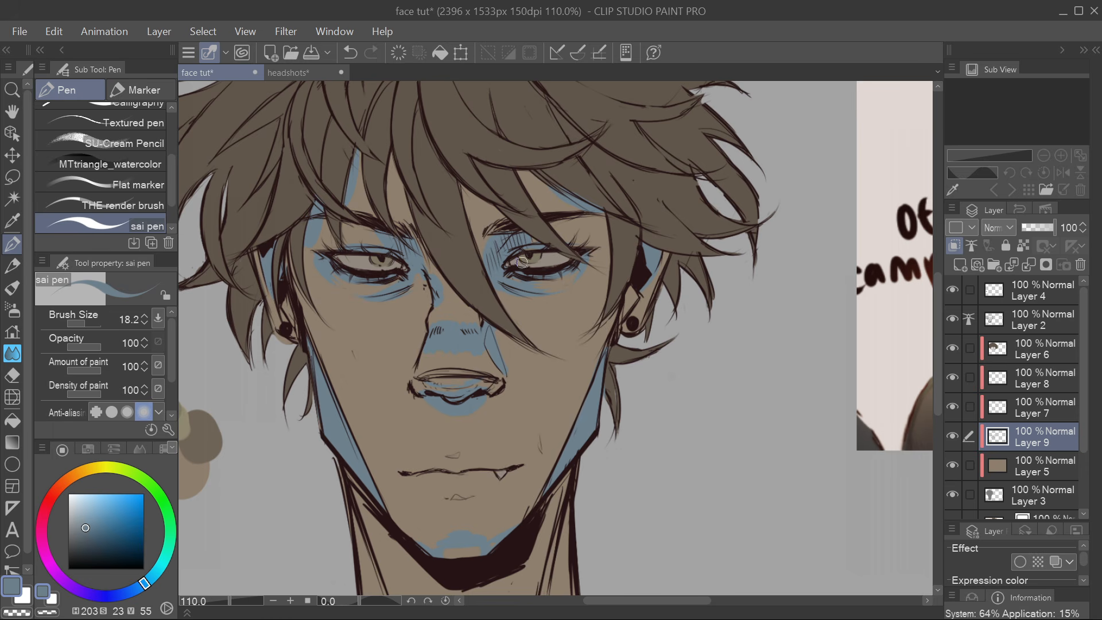
Mark the cheek crease beside the mouth and fill both lips with blue, tidying them with the hard eraser
mouse_move(498, 455)
mouse_down()
mouse_move(504, 428)
mouse_move(674, 419)
mouse_up()
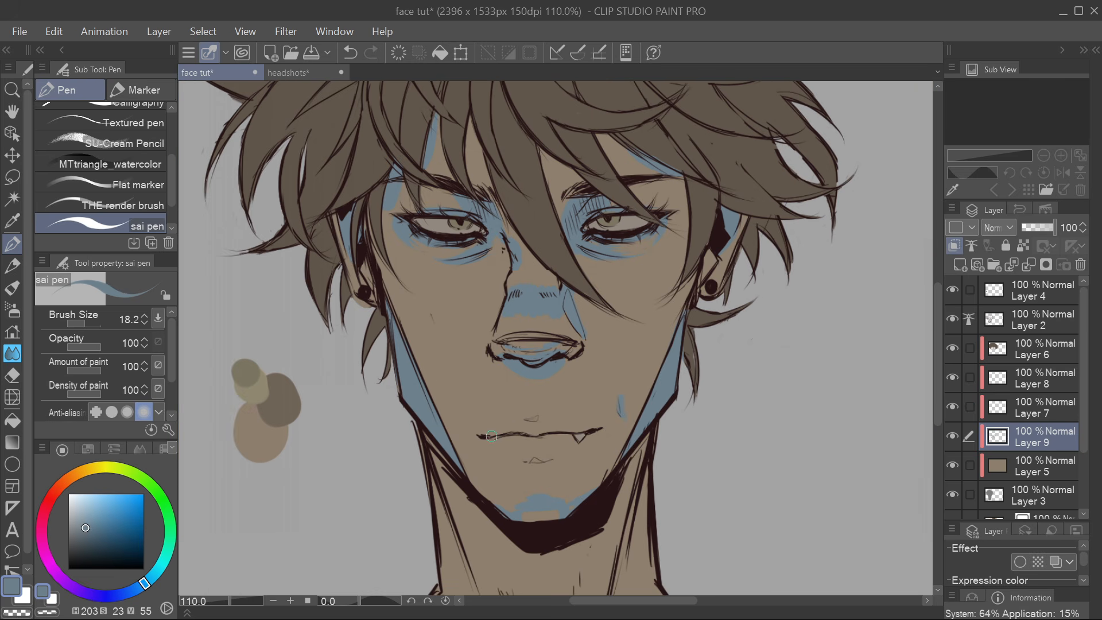
drag(492, 434, 534, 417)
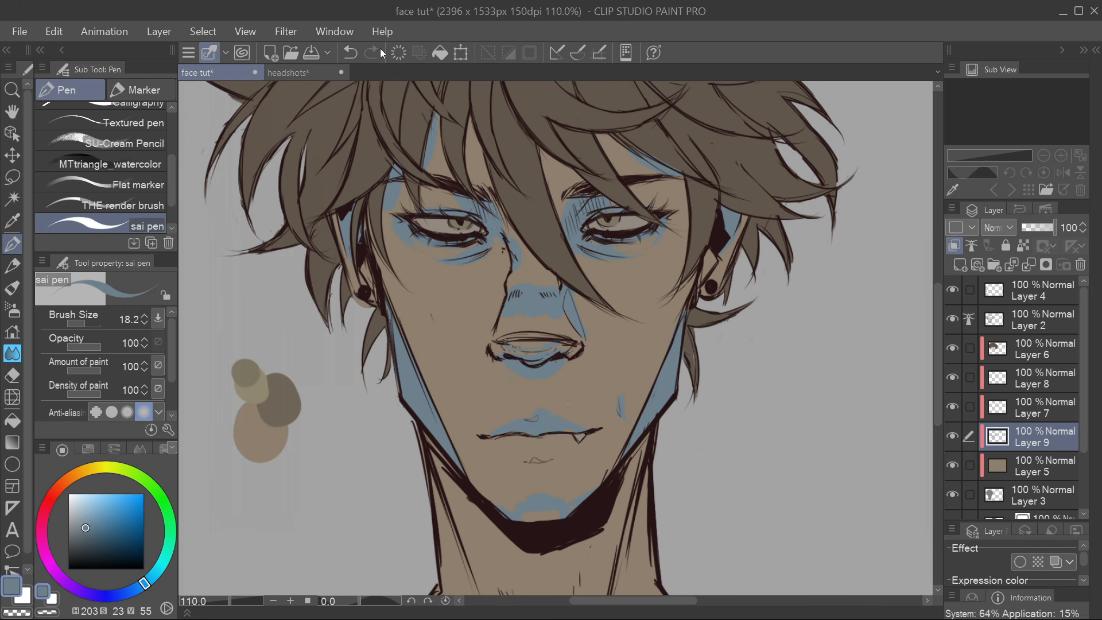
key(ctrl+y)
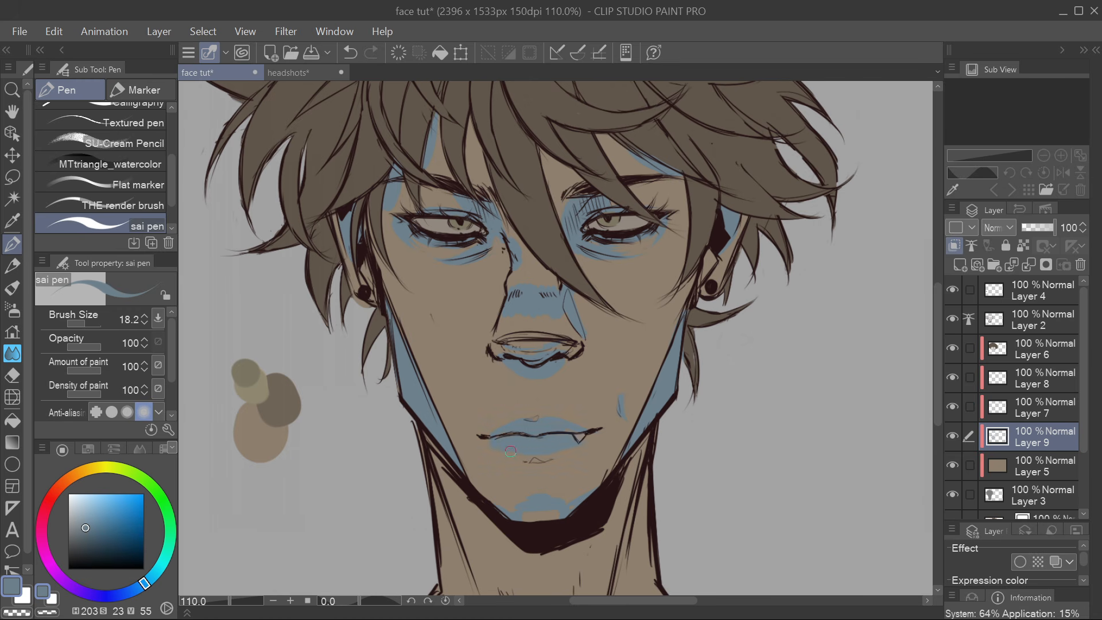
key(e)
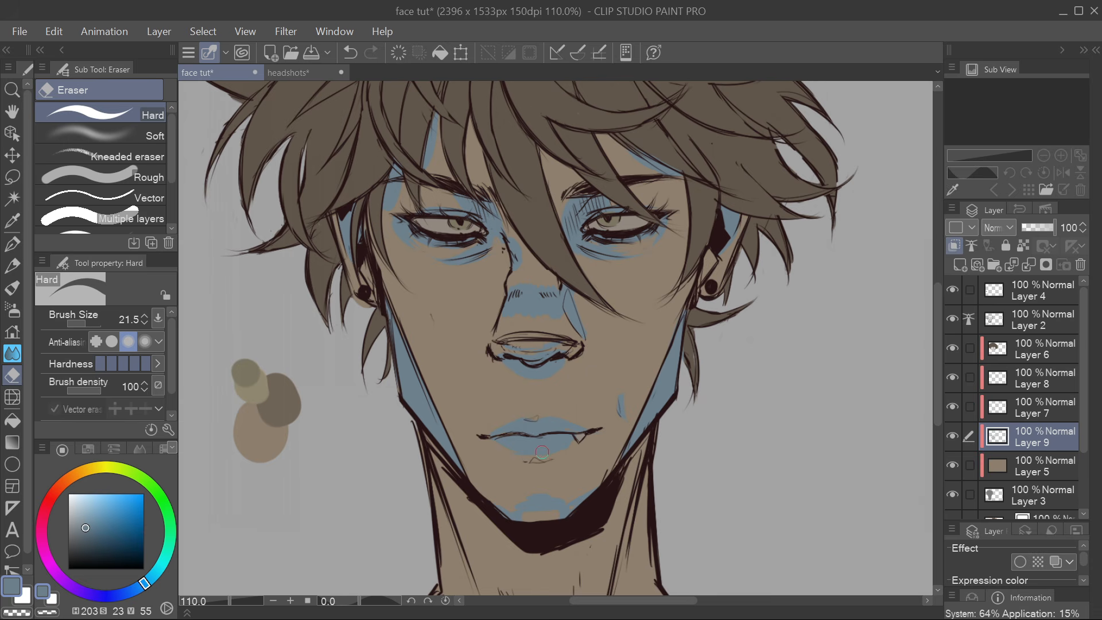
key(p)
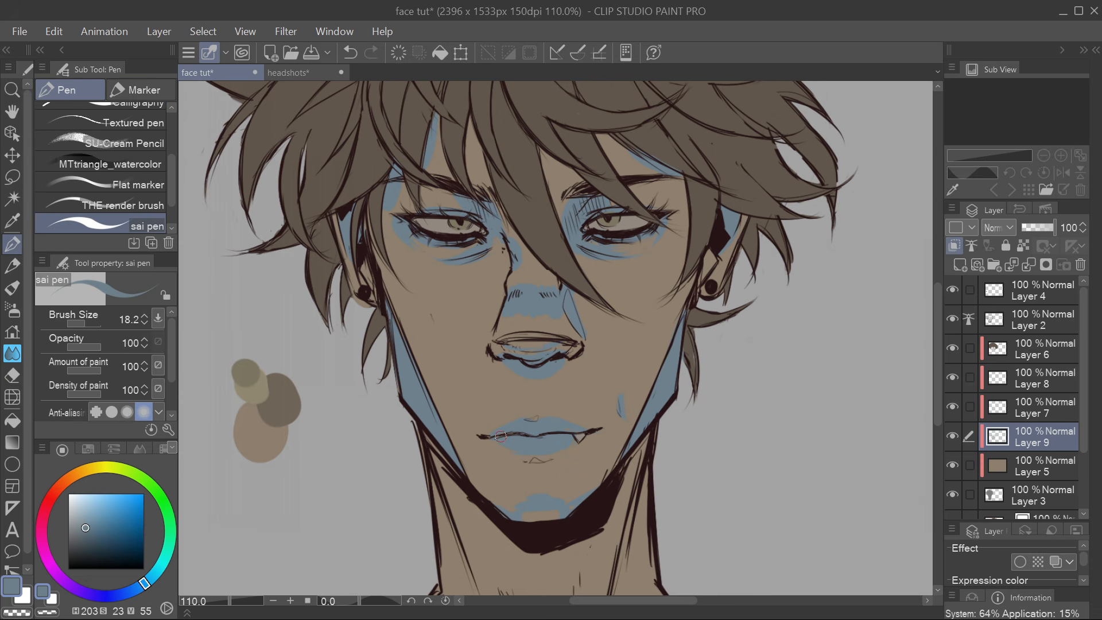
key(e)
Paint blue shadows down both front neck tendons, along the neck sides and into the outer base corners
mouse_move(610, 486)
mouse_down()
mouse_move(626, 470)
mouse_move(600, 340)
mouse_move(571, 332)
mouse_move(553, 448)
mouse_up()
key(p)
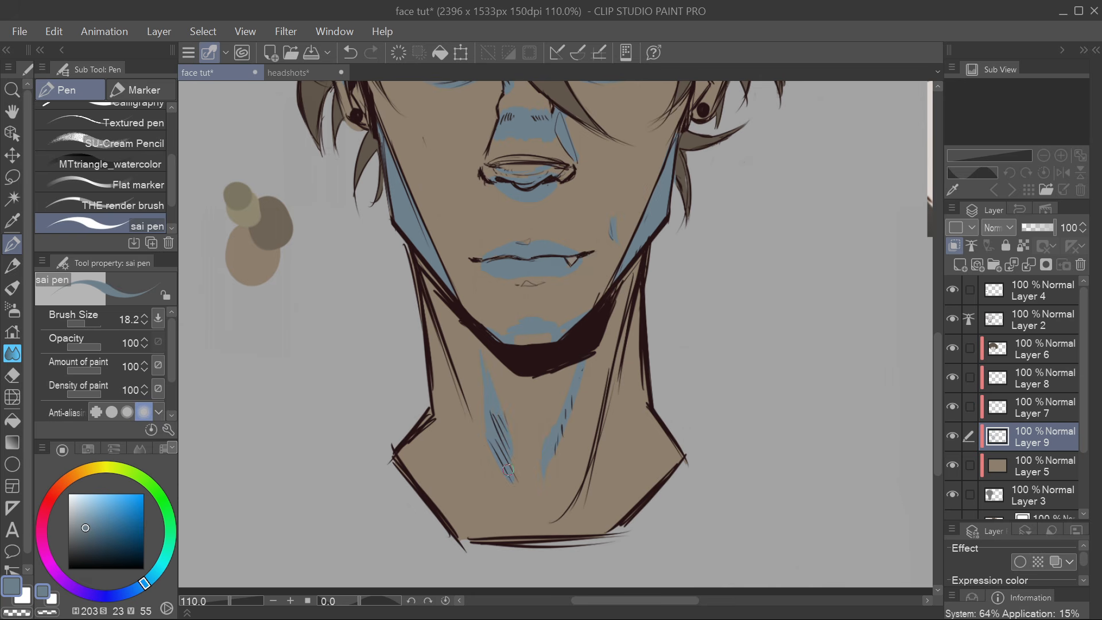
drag(494, 416, 521, 503)
drag(628, 283, 581, 479)
drag(606, 379, 568, 497)
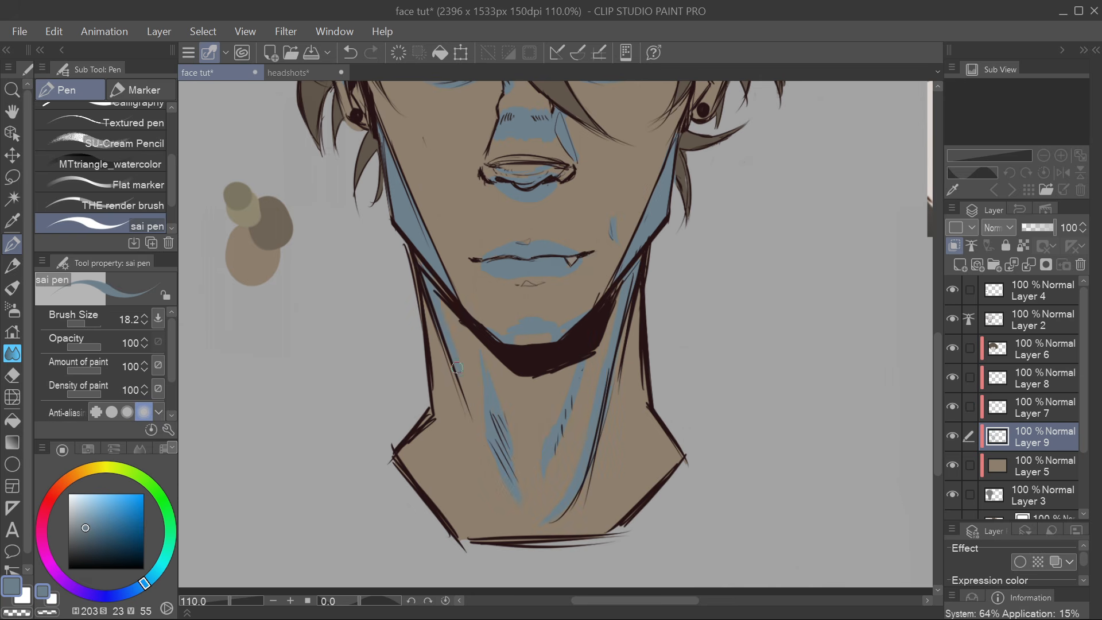
scroll(458, 384, down, 2)
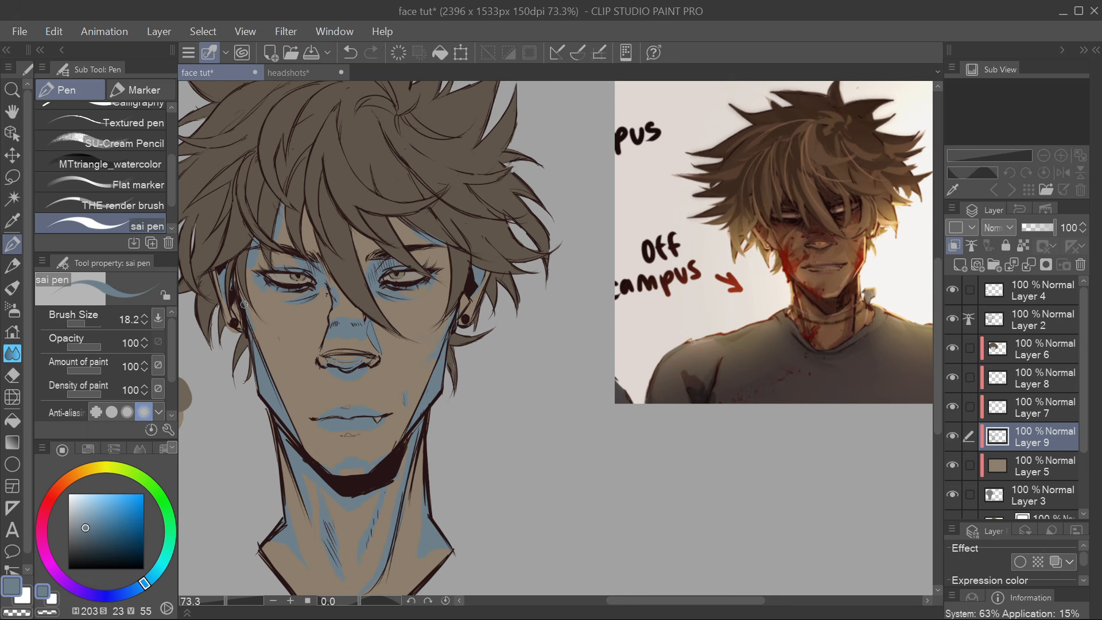
scroll(616, 424, left, 3)
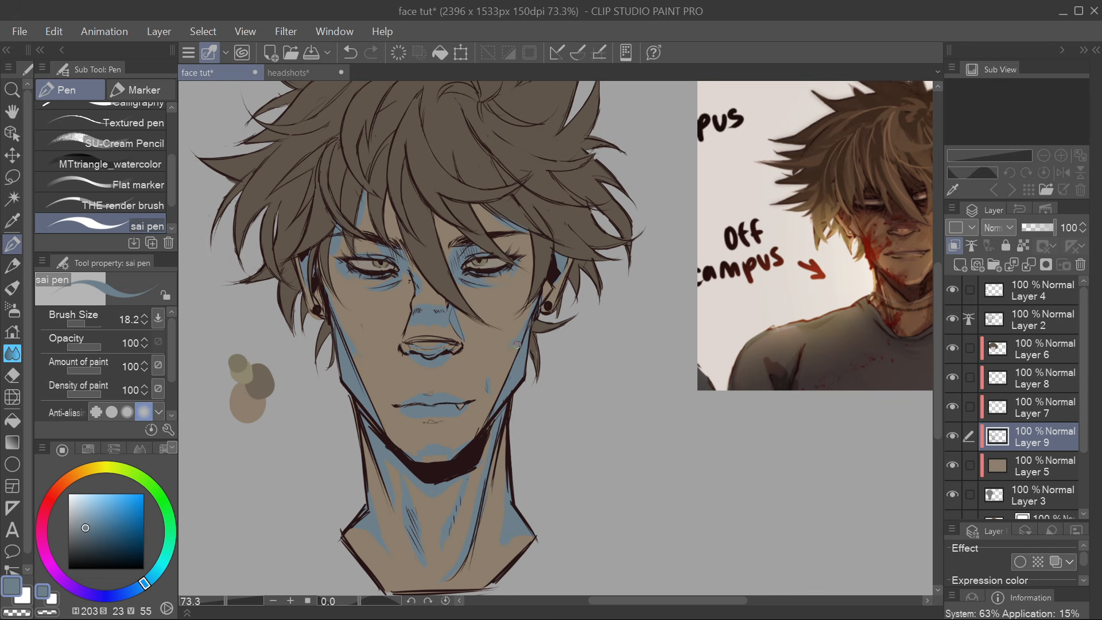
scroll(517, 344, down, 2)
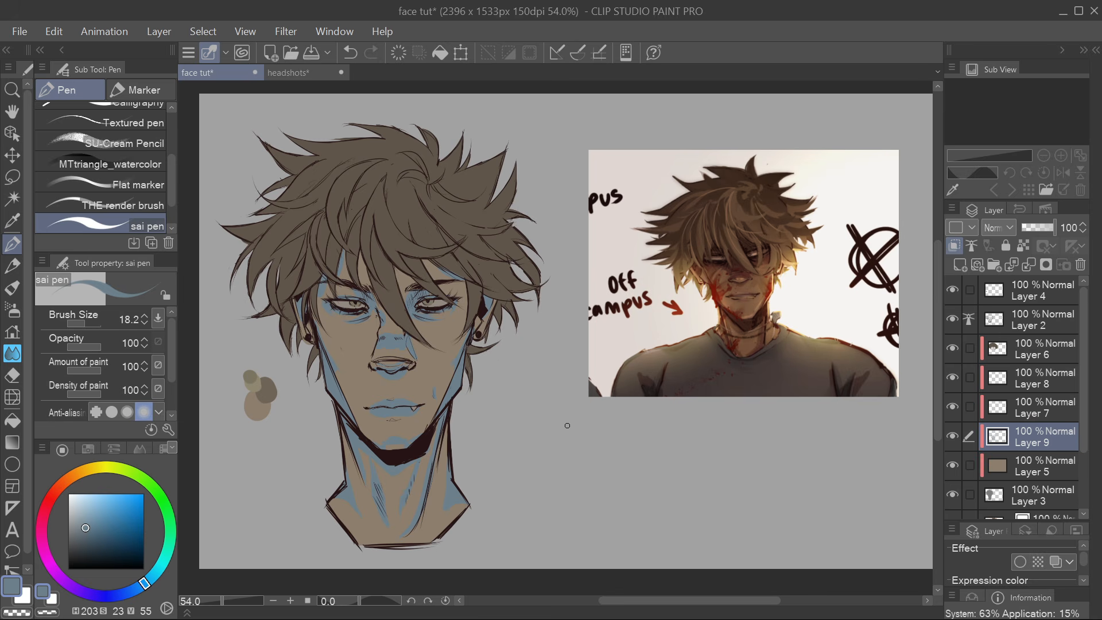
Start a Hue/Saturation/Luminosity correction on the blue shadow layer and shift its hue to 159
click(53, 31)
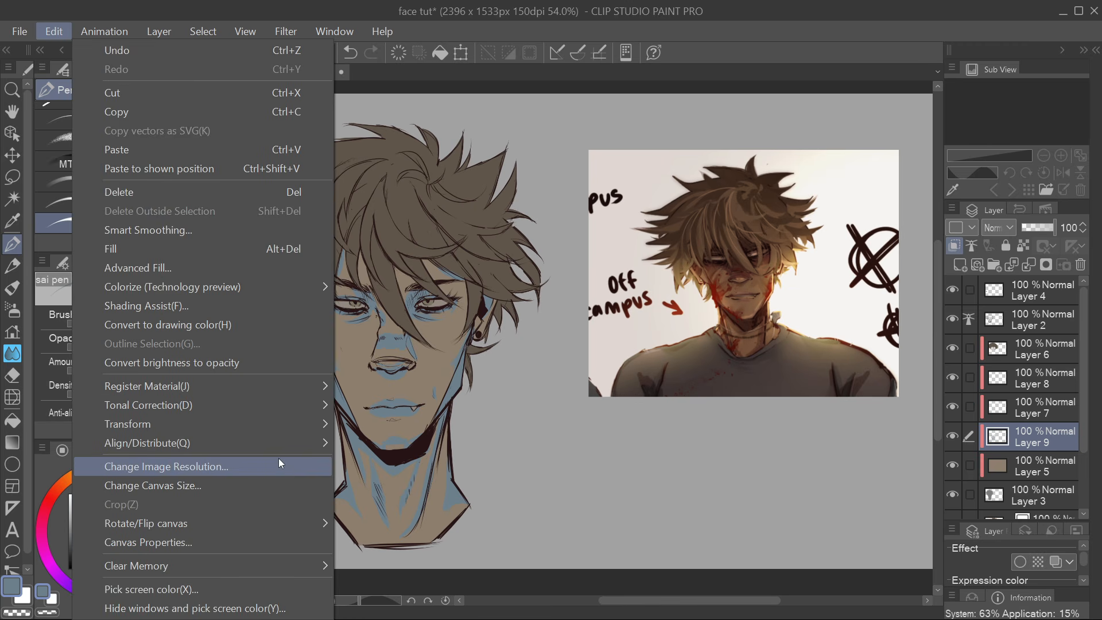
mouse_move(280, 411)
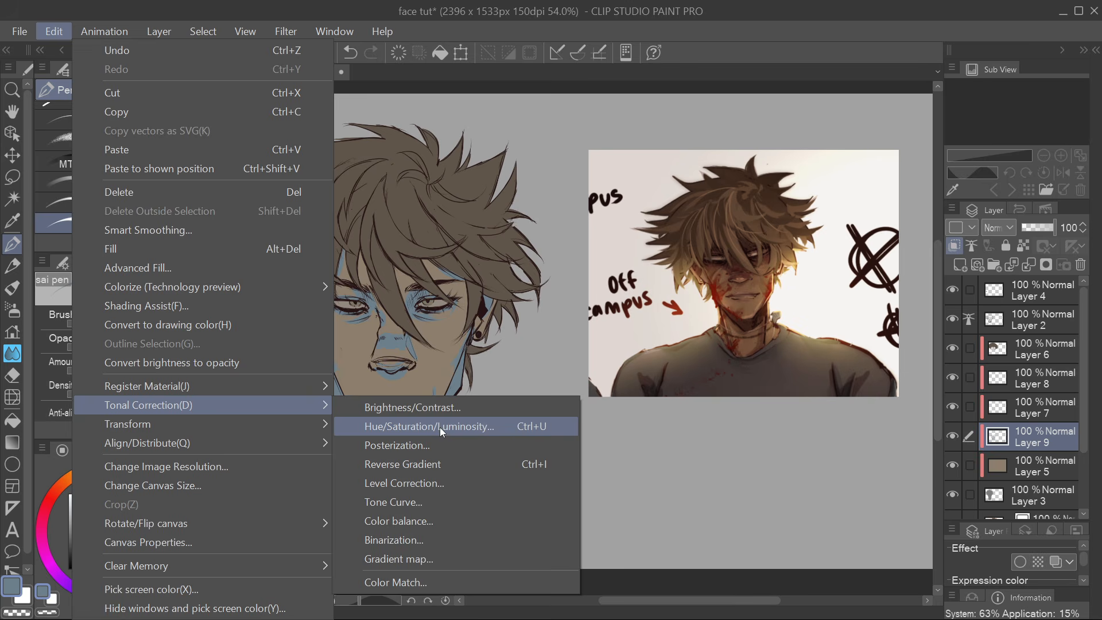
click(521, 429)
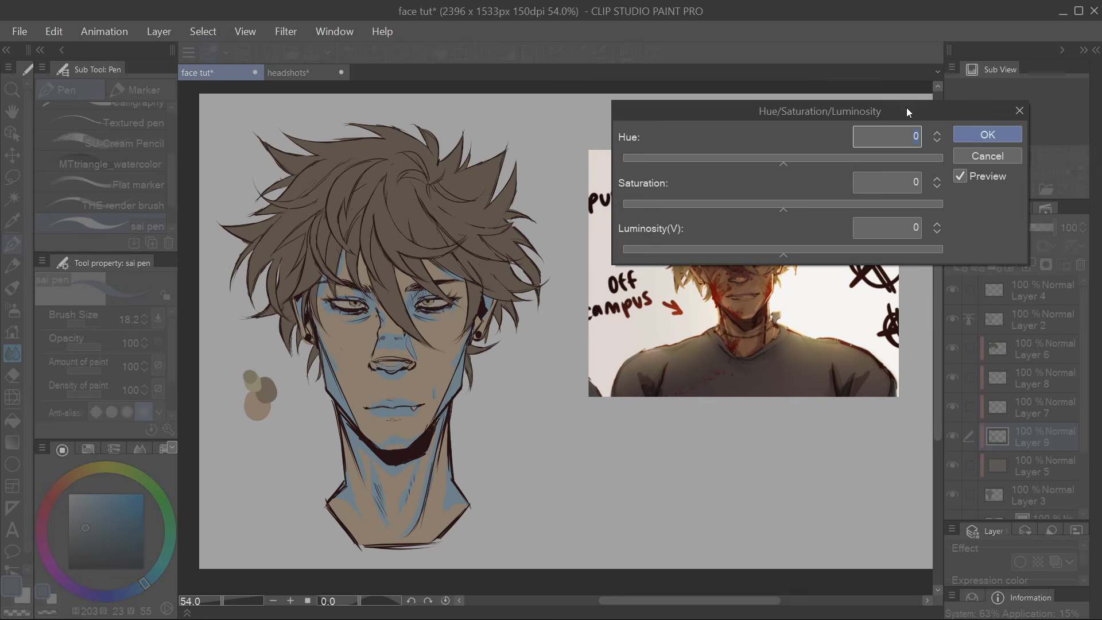
drag(907, 108, 862, 167)
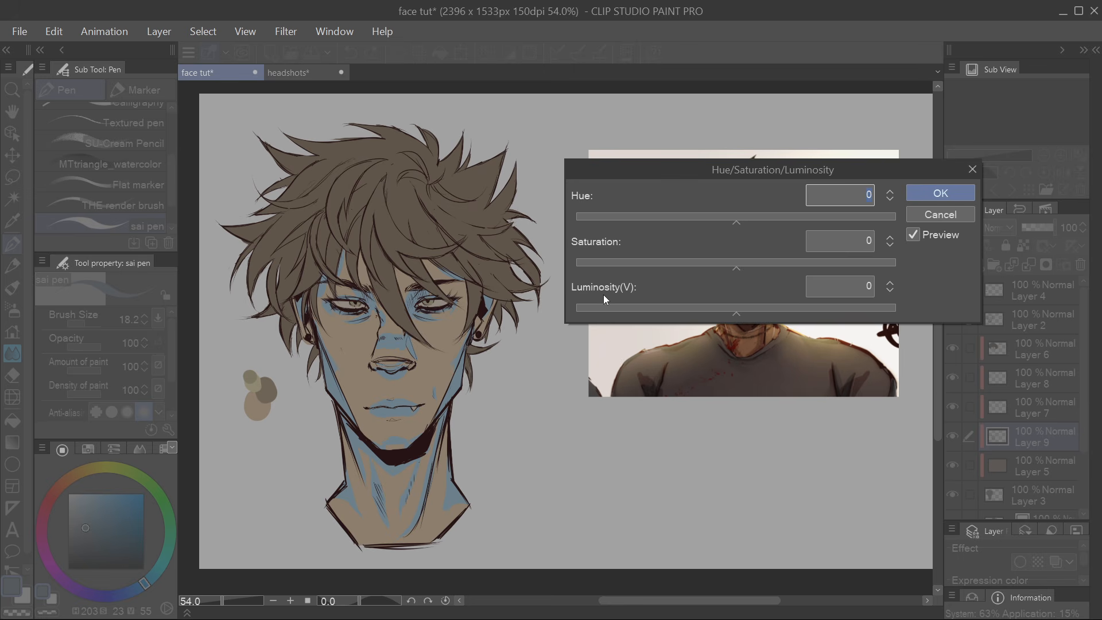
click(869, 213)
drag(868, 202, 817, 191)
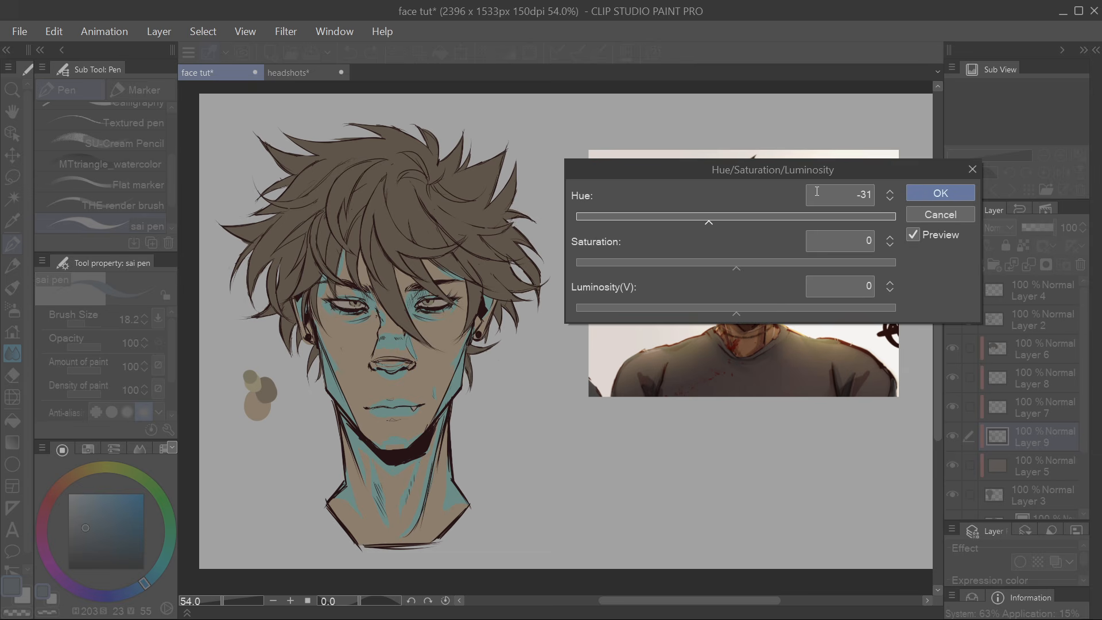
click(838, 214)
click(868, 215)
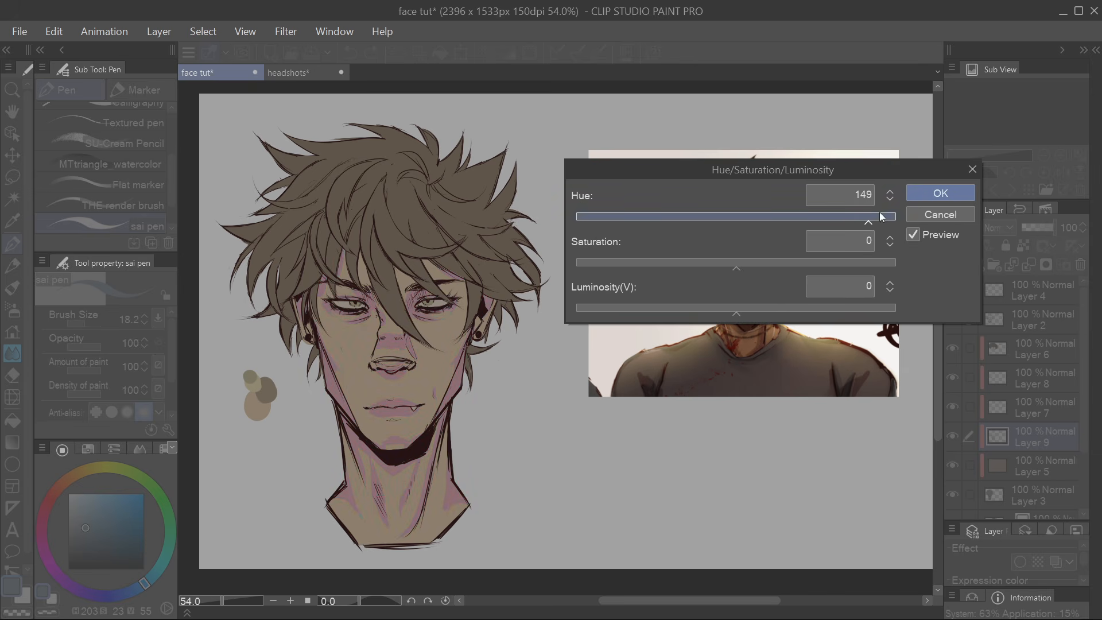
click(890, 218)
click(880, 218)
click(888, 199)
click(878, 218)
Refine the shadow colour correction to hue 169, saturation 0 and luminosity -13, and apply it
click(705, 263)
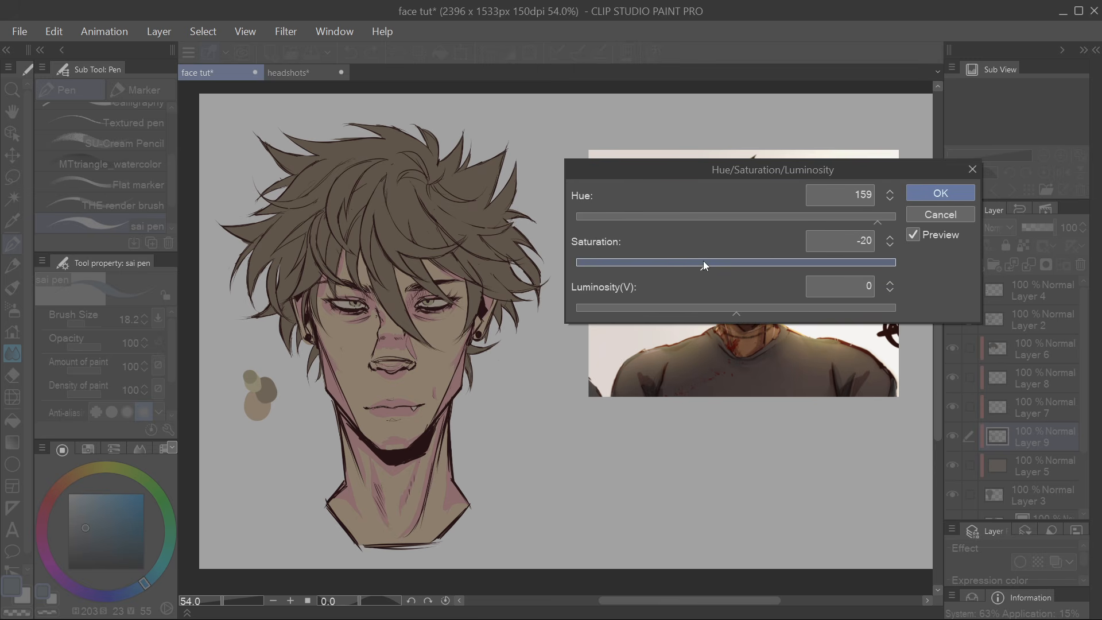
drag(709, 266, 694, 260)
drag(733, 311, 714, 310)
click(694, 261)
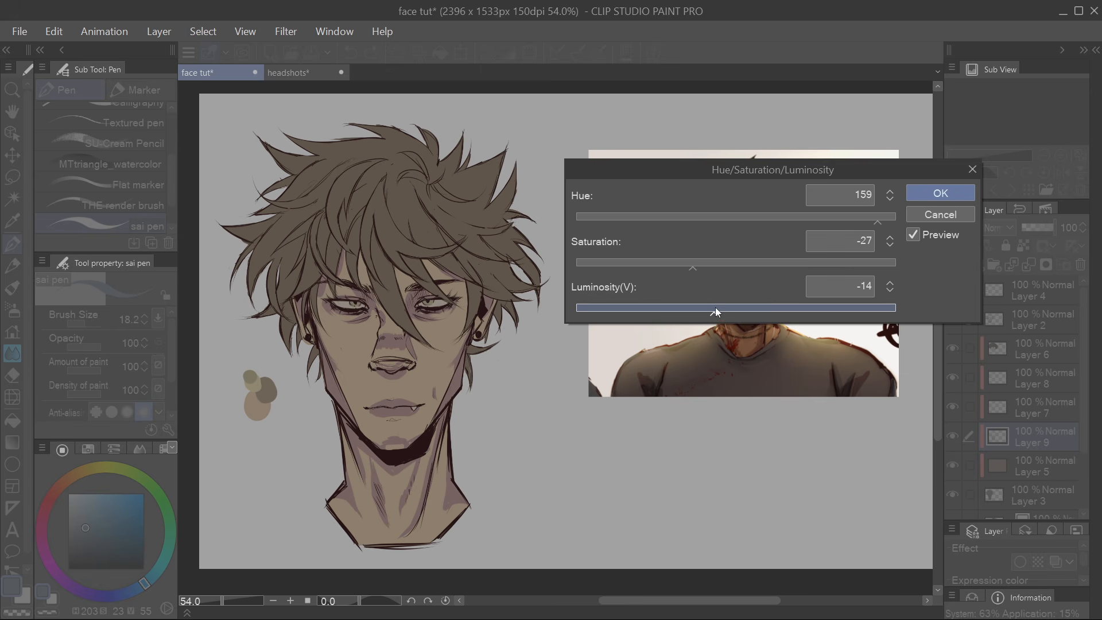
click(708, 261)
drag(876, 219, 885, 218)
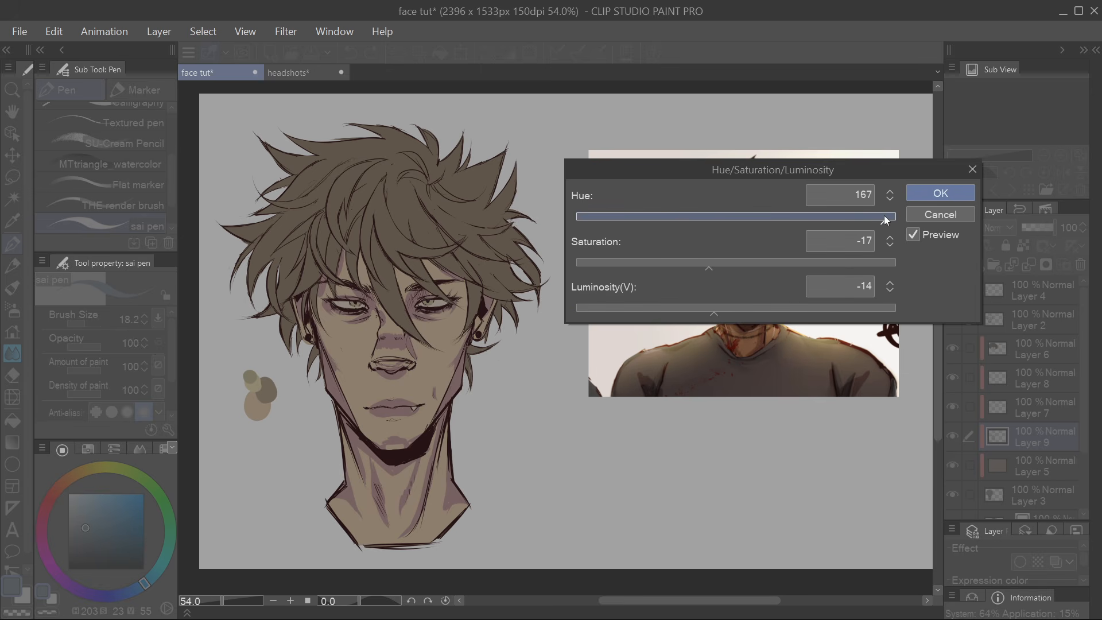
click(717, 309)
click(701, 262)
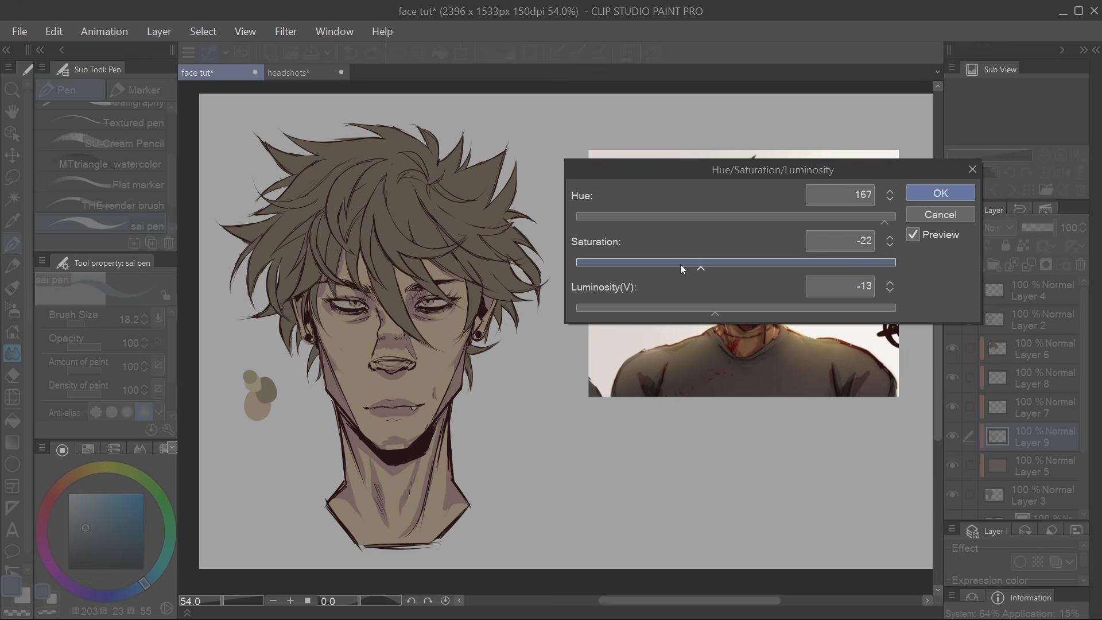
click(680, 263)
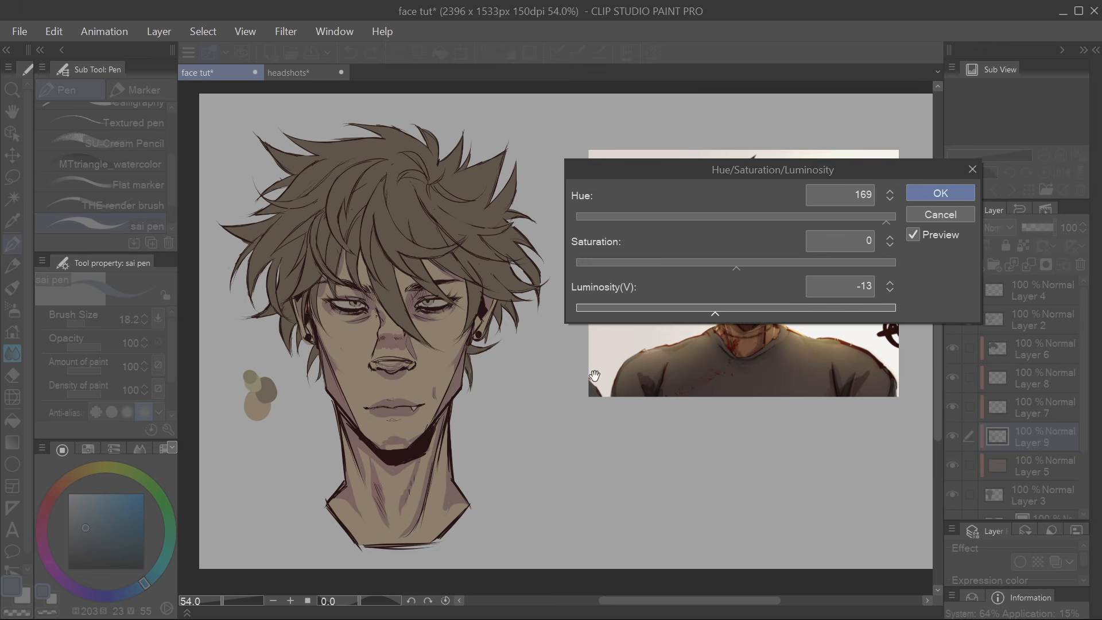
click(952, 194)
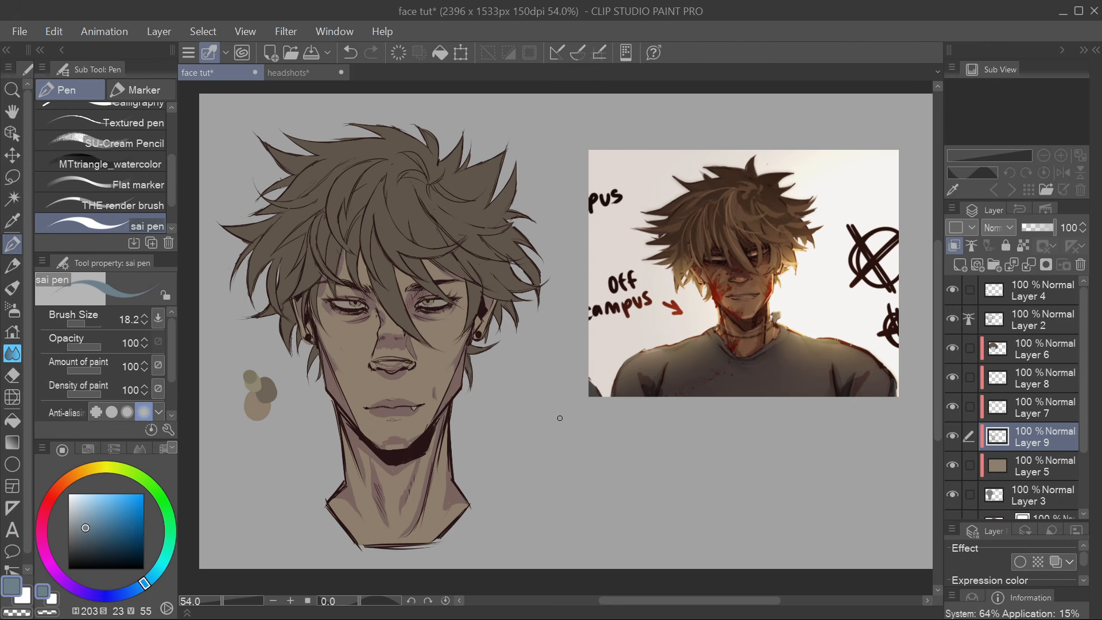
Soften the shadow edges along both cheeks and the chin using the Blendy Soft Brush at size 25.4
click(12, 354)
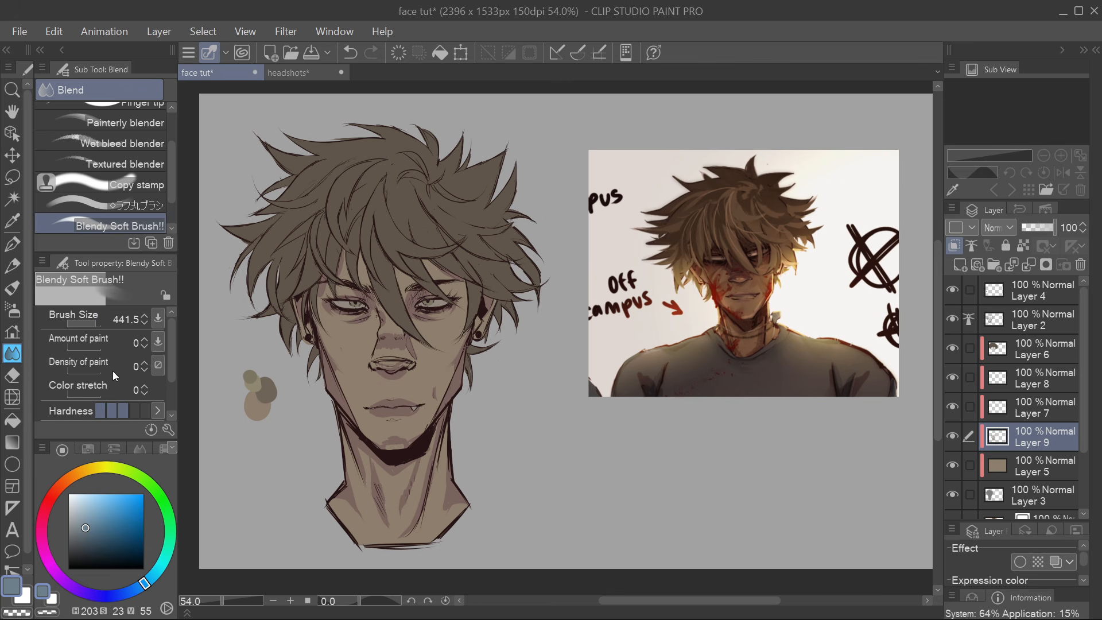
scroll(167, 223, down, 2)
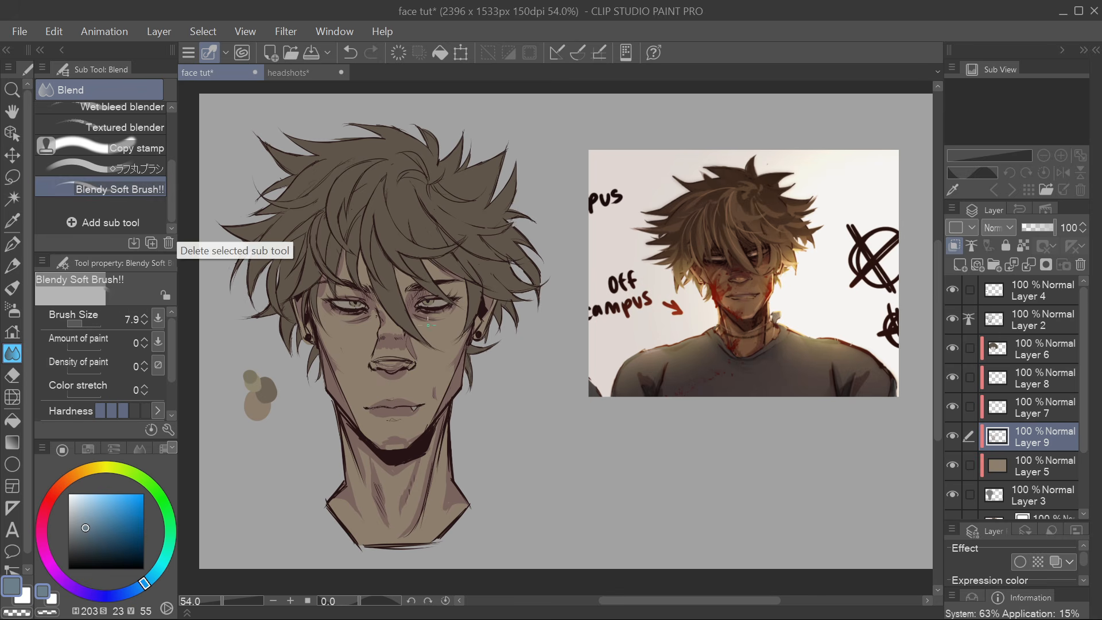
scroll(503, 355, up, 5)
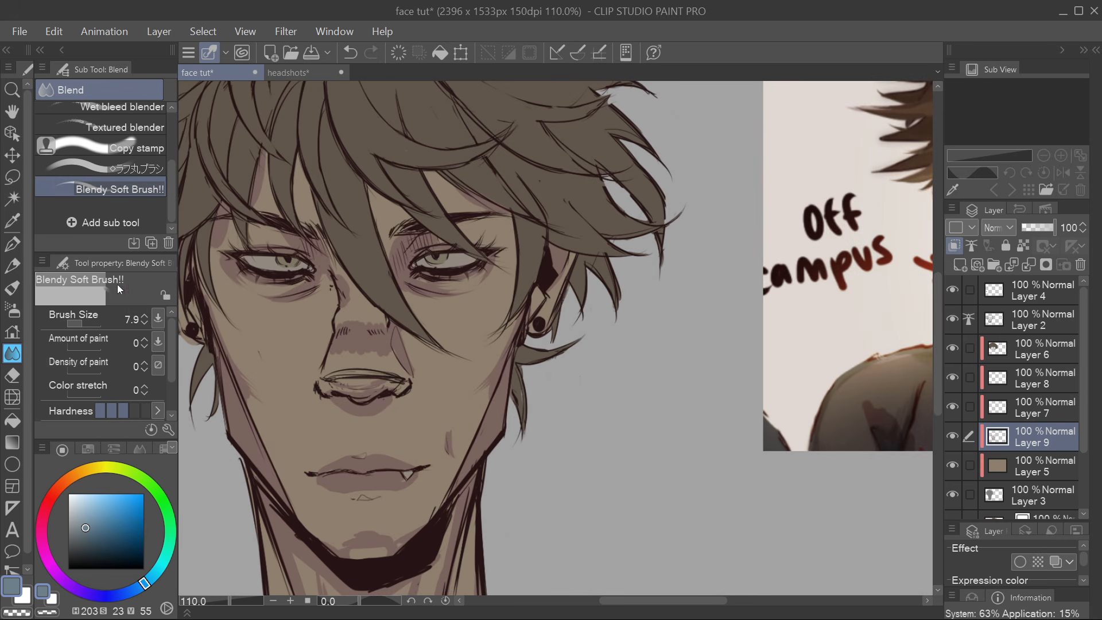
click(77, 324)
drag(508, 334, 488, 391)
mouse_move(217, 329)
mouse_down()
mouse_move(270, 409)
mouse_move(254, 401)
mouse_move(268, 434)
mouse_move(213, 303)
mouse_move(264, 408)
mouse_move(235, 369)
mouse_move(257, 397)
mouse_up()
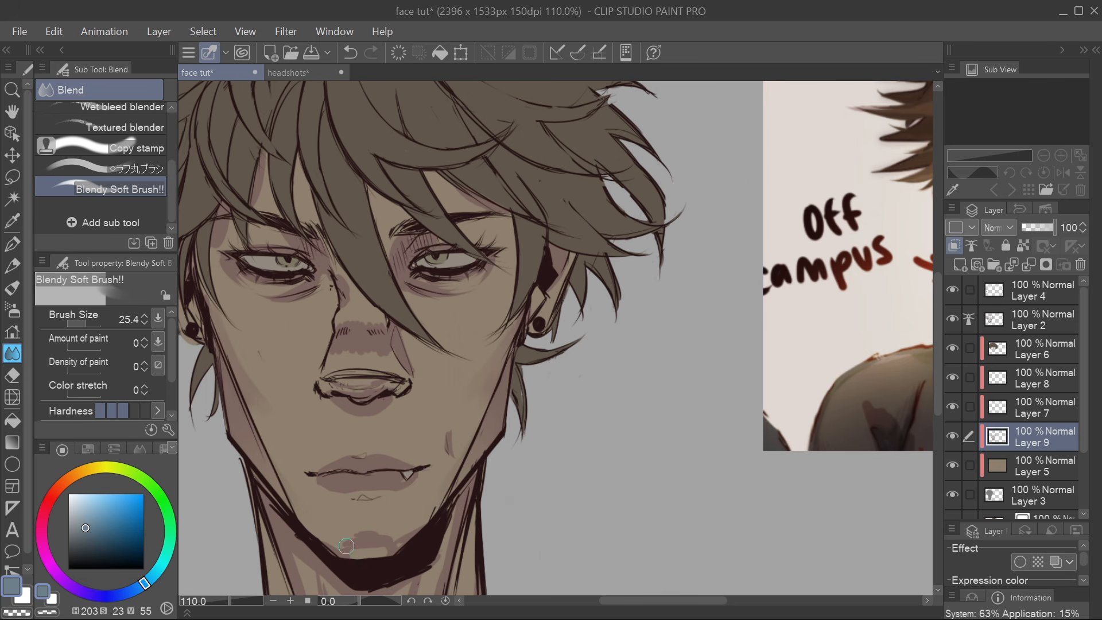
mouse_move(377, 536)
mouse_down()
mouse_move(340, 546)
mouse_move(391, 548)
mouse_move(382, 557)
mouse_move(420, 548)
mouse_move(343, 537)
mouse_move(350, 524)
mouse_move(396, 550)
mouse_up()
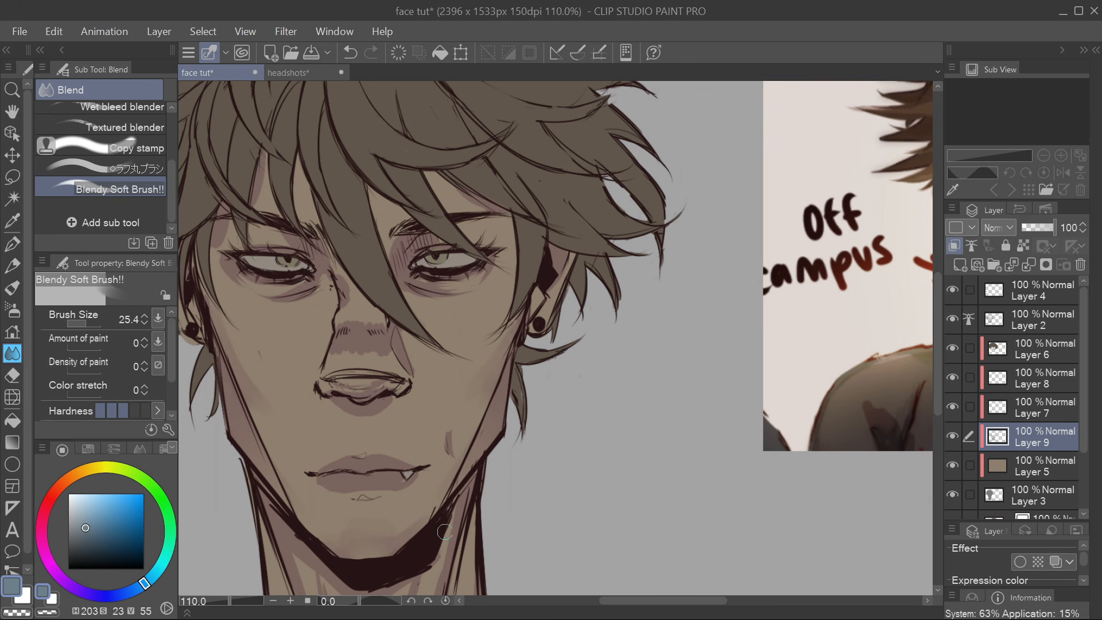
Blend the cheek crease, the nose bridge and underside shadows, and the shading on both lips
drag(455, 435, 465, 451)
mouse_move(354, 317)
mouse_down()
mouse_move(355, 344)
mouse_move(369, 355)
mouse_move(356, 307)
mouse_move(379, 358)
mouse_move(393, 363)
mouse_move(400, 339)
mouse_move(418, 381)
mouse_up()
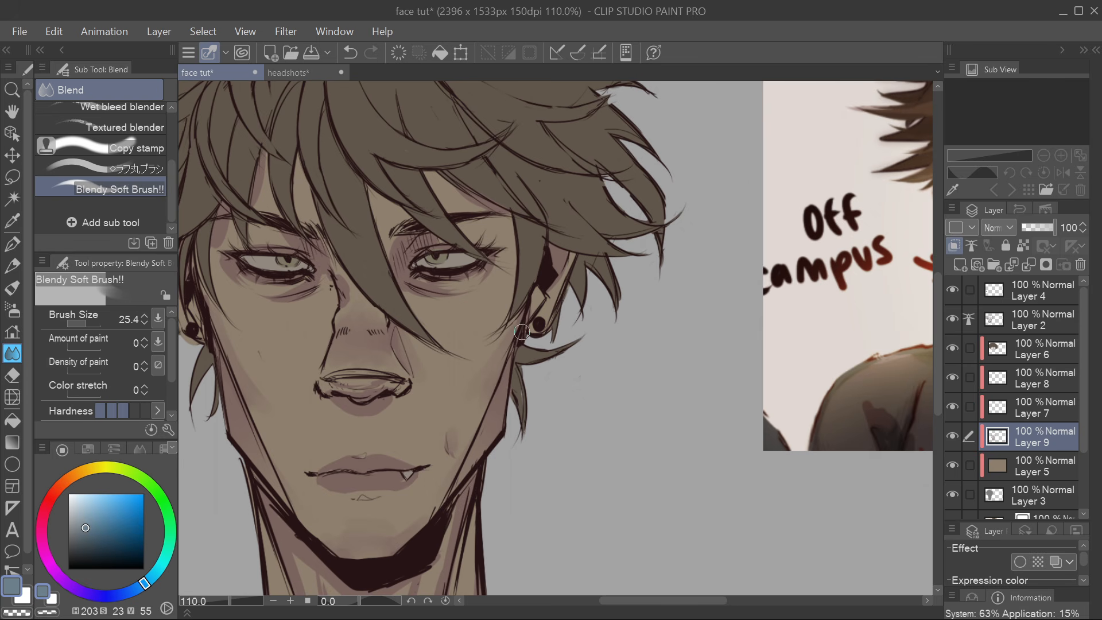
drag(377, 410, 342, 410)
mouse_move(315, 468)
mouse_down()
mouse_move(350, 458)
mouse_move(408, 466)
mouse_move(384, 458)
mouse_up()
mouse_move(312, 483)
mouse_down()
mouse_move(366, 474)
mouse_move(431, 486)
mouse_up()
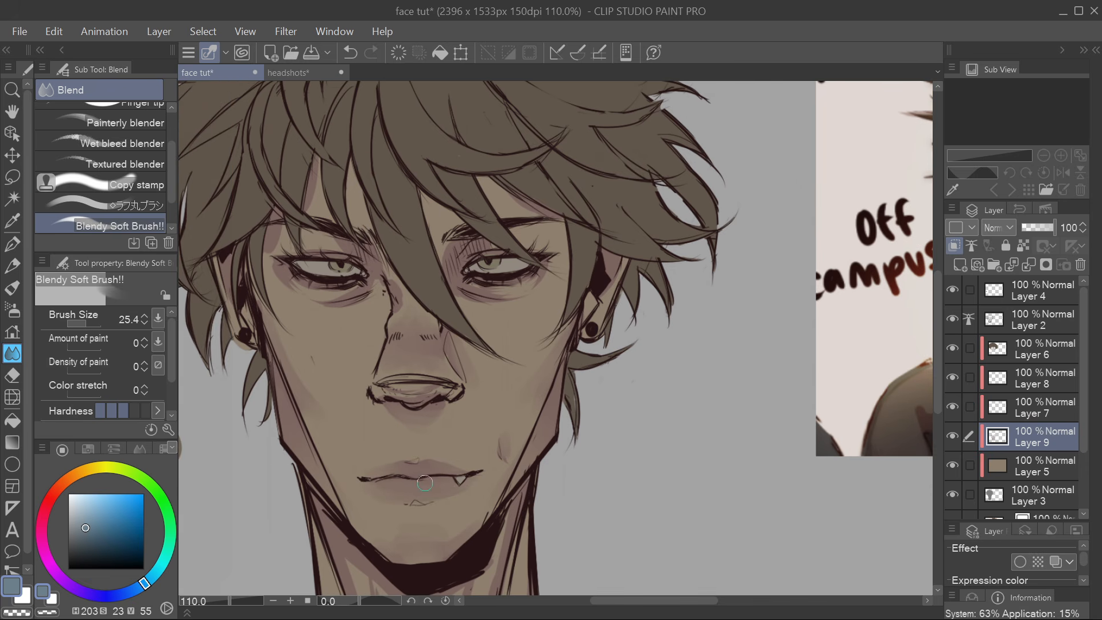
Soften the shadows around both eyes and touch up the lid shading with the reddish-brown shadow colour picked up
drag(482, 416, 461, 469)
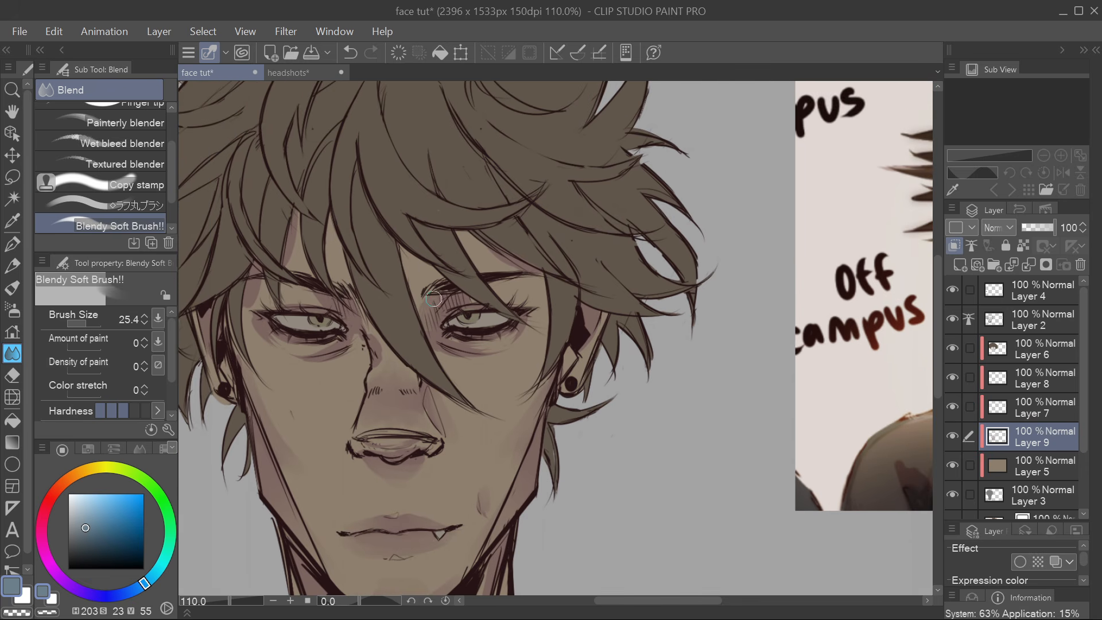
drag(430, 311, 437, 325)
drag(355, 331, 351, 326)
mouse_move(239, 326)
mouse_down()
mouse_move(245, 314)
mouse_move(251, 324)
mouse_up()
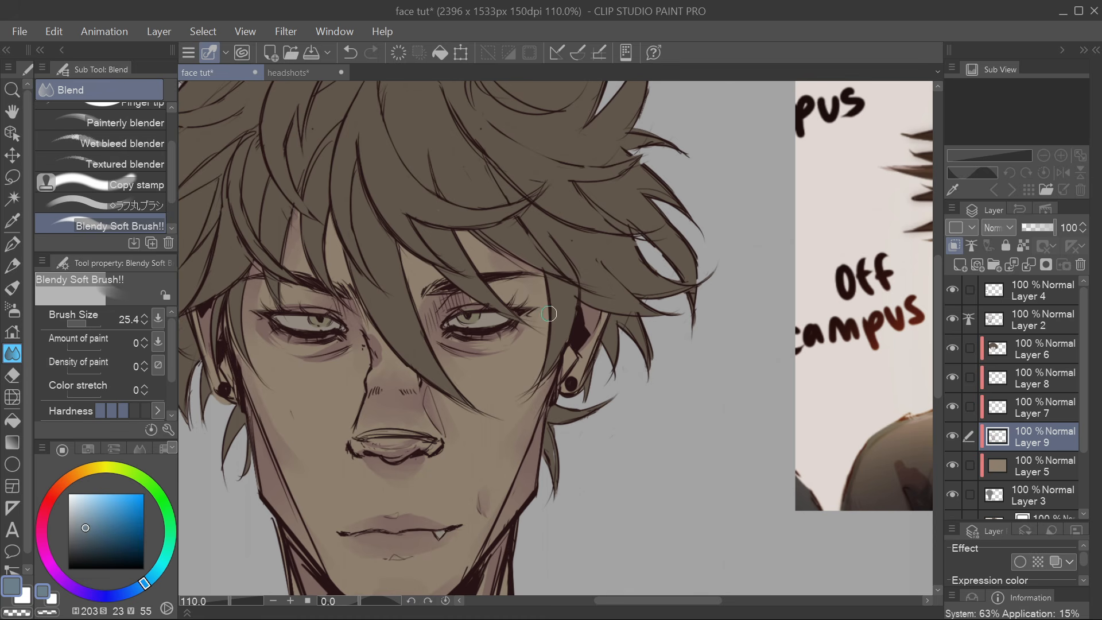
key(p)
drag(491, 283, 518, 282)
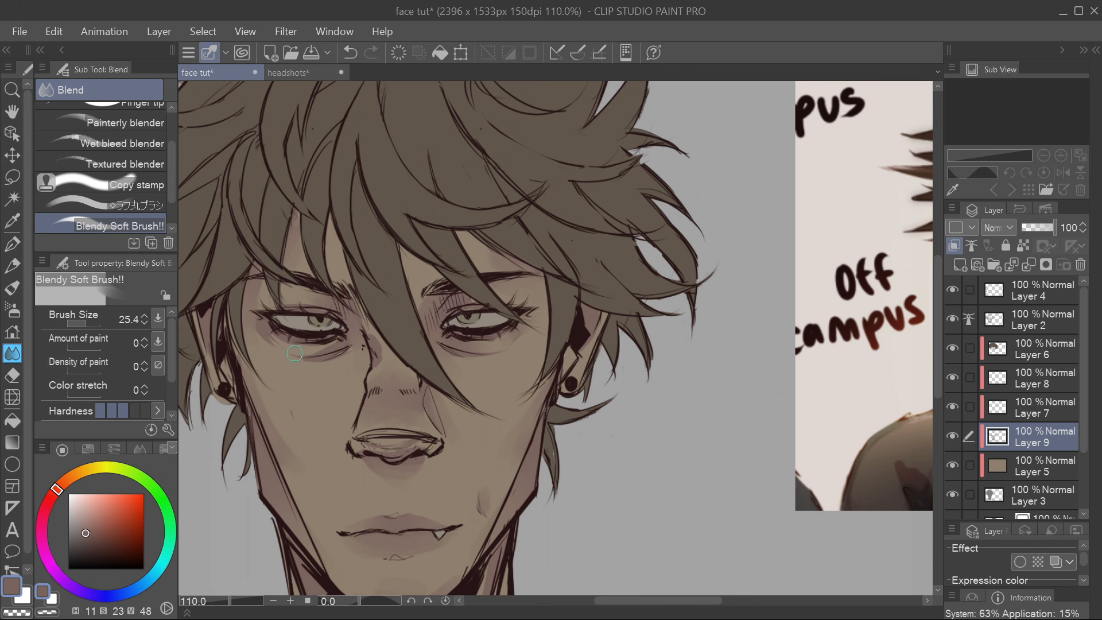
drag(293, 353, 319, 352)
key(p)
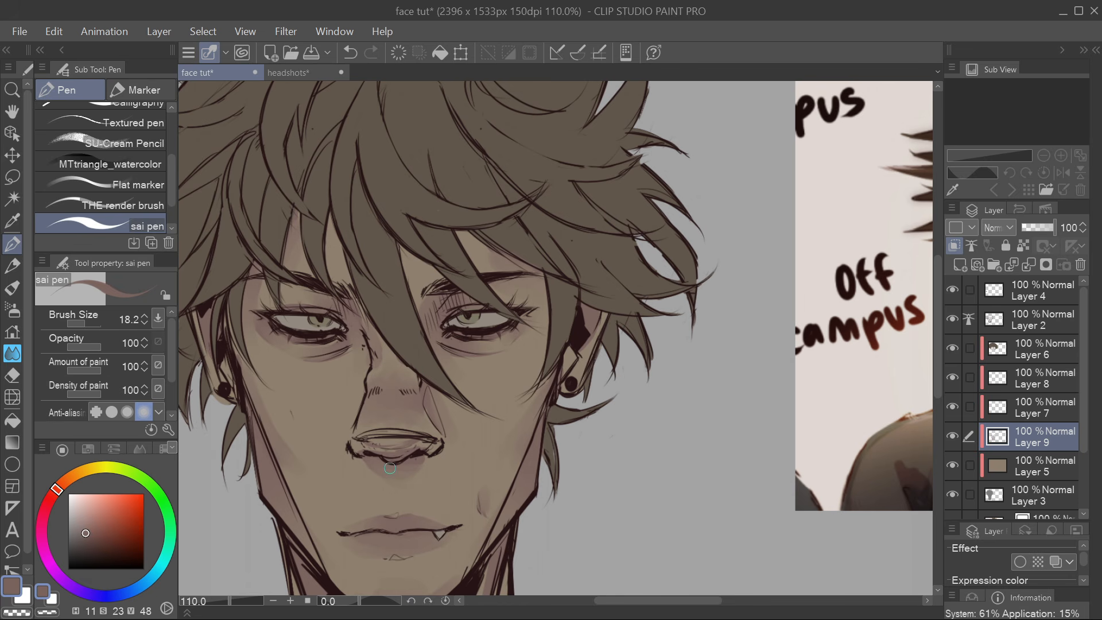
Blend the neck shadows under the jaw, along the tendons and at both outer corners of the neck base
scroll(498, 379, down, 3)
key(j)
mouse_move(498, 459)
mouse_down()
mouse_move(482, 279)
mouse_move(497, 457)
mouse_up()
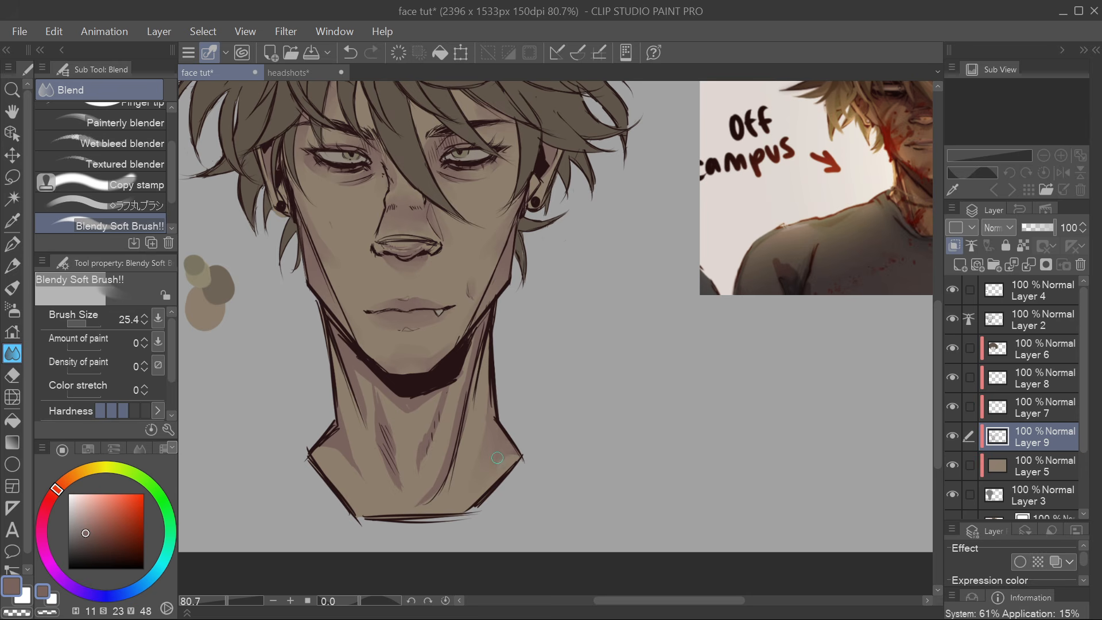
drag(473, 349, 428, 493)
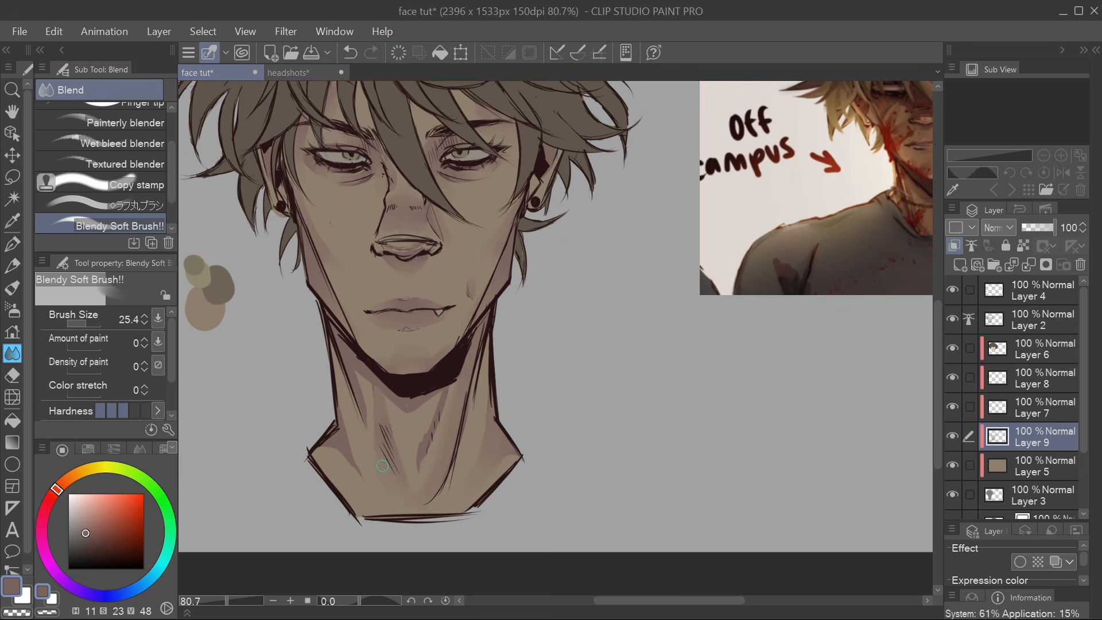
drag(444, 393, 423, 442)
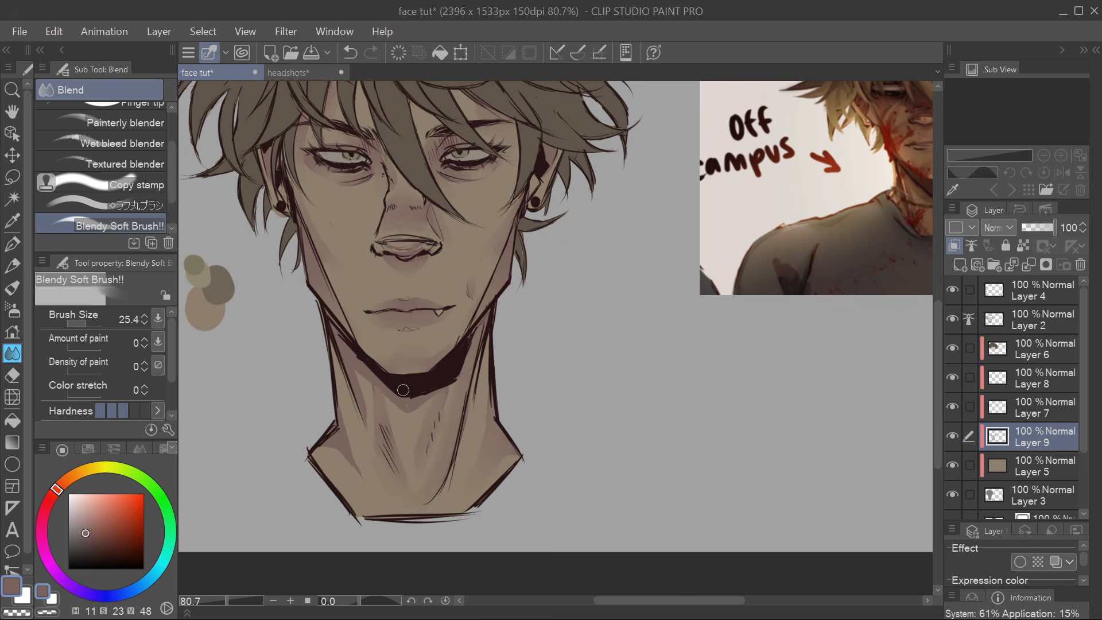
drag(403, 391, 411, 399)
drag(357, 376, 366, 422)
drag(353, 451, 359, 470)
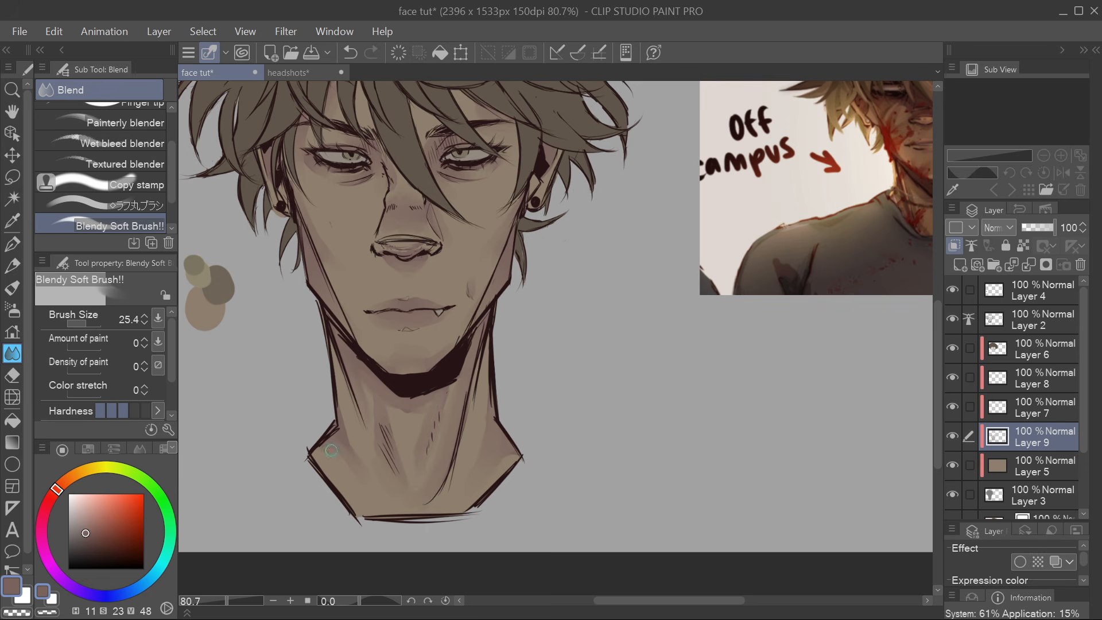
drag(443, 435, 432, 482)
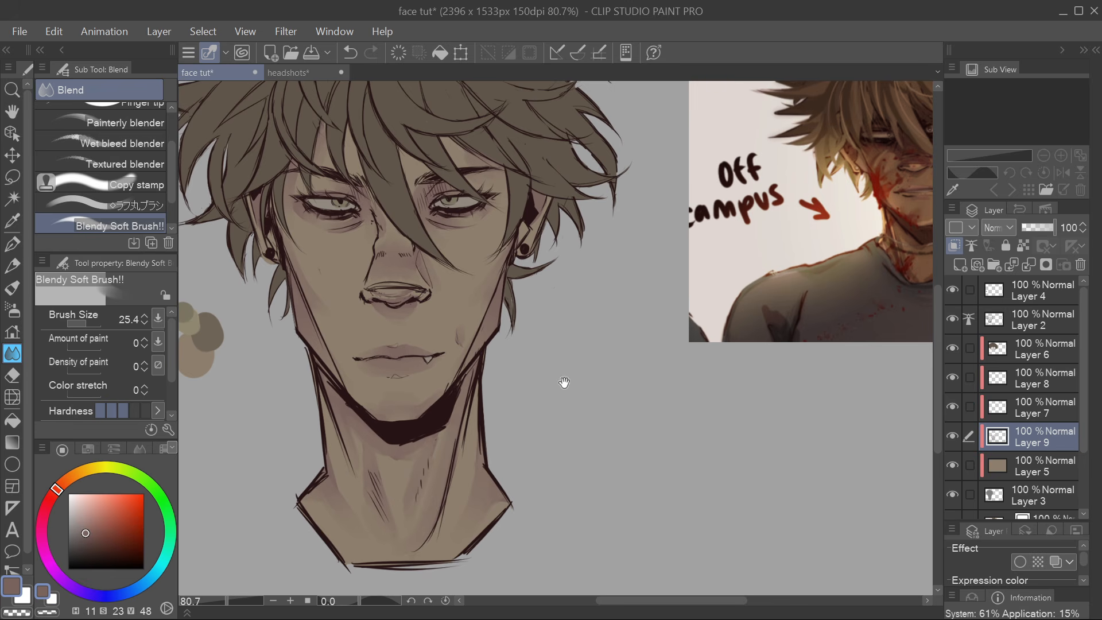
drag(550, 410, 537, 498)
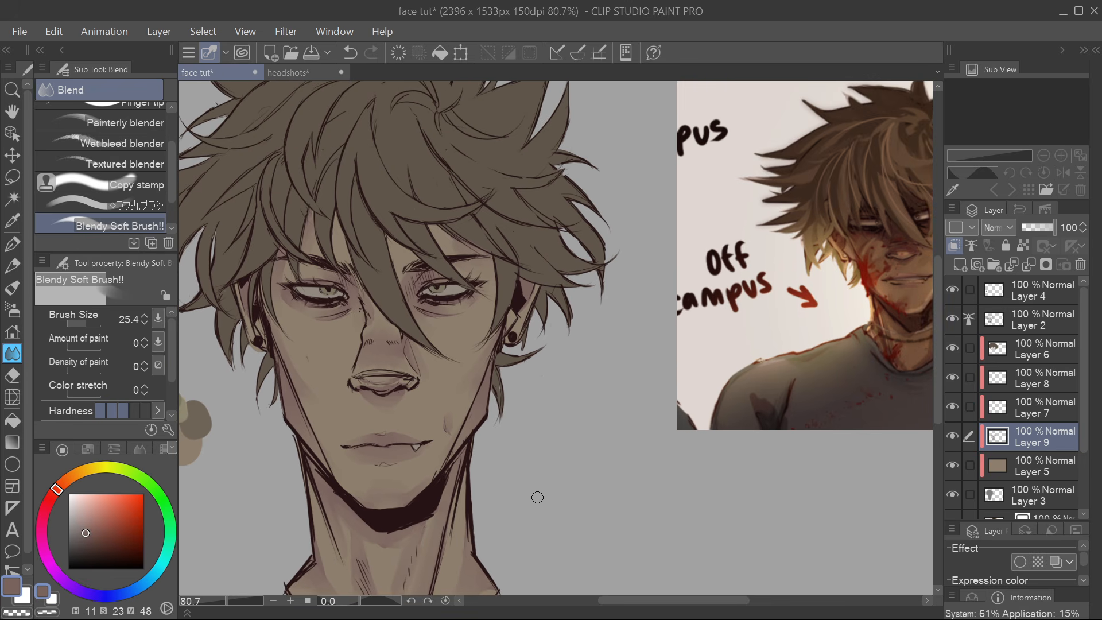
scroll(536, 497, down, 2)
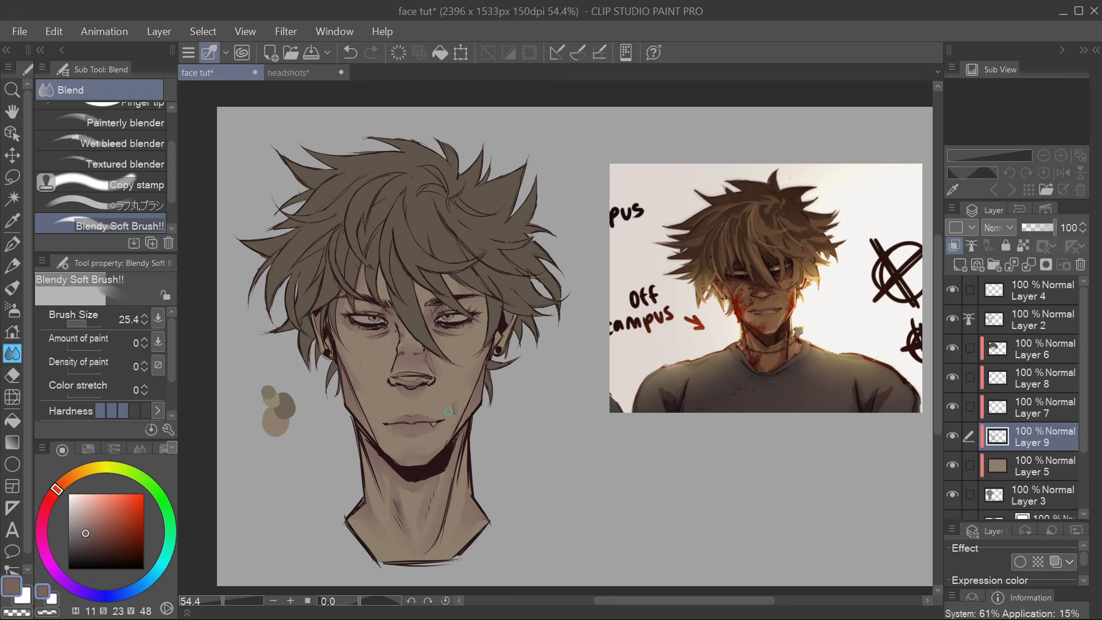
Add a new layer above the skin shadow layer and mix a lighter tan (H 34, S 26, V 66) from the skin swatch
click(959, 265)
alt+click(272, 421)
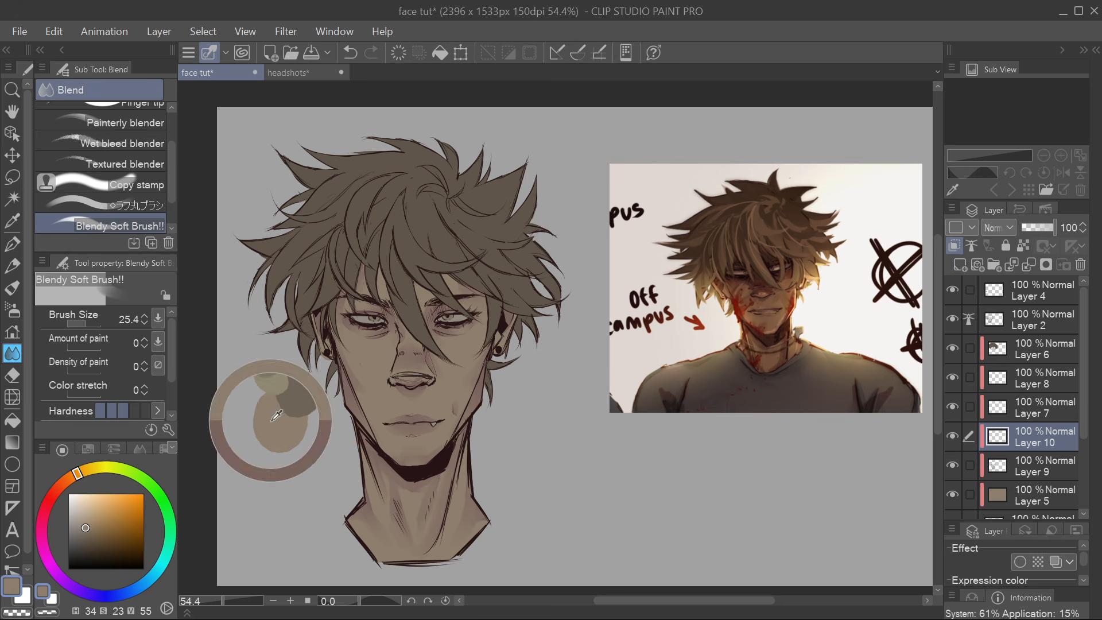
drag(480, 361, 452, 354)
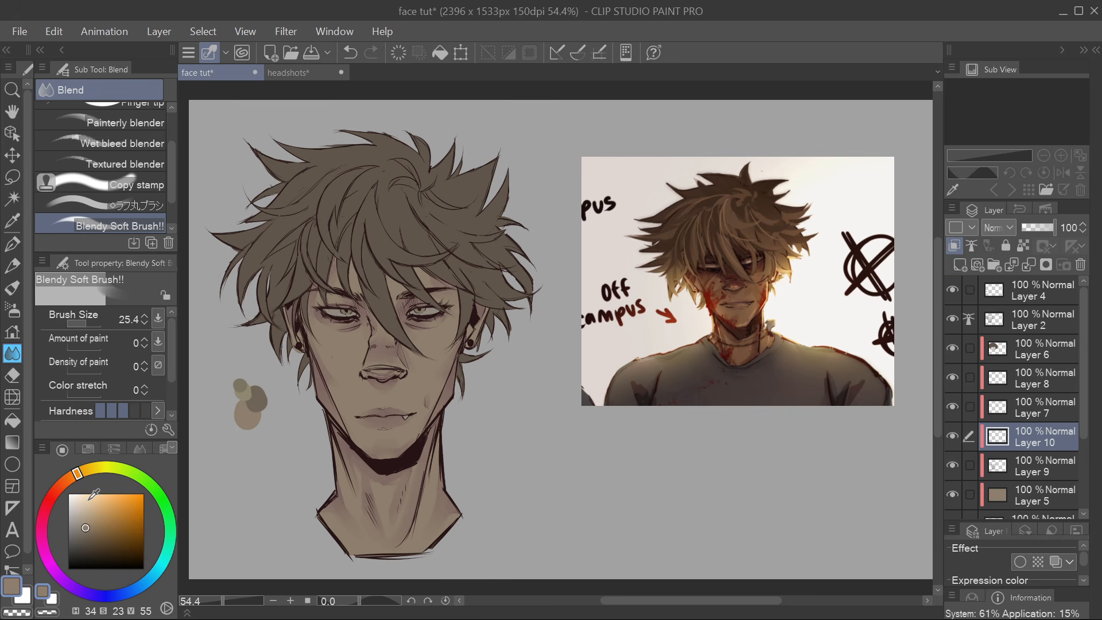
click(88, 520)
click(88, 519)
Paint tan highlights on both cheekbones and the centre of the chin using the sai pen at size 9.3
scroll(422, 373, up, 3)
scroll(421, 373, up, 1)
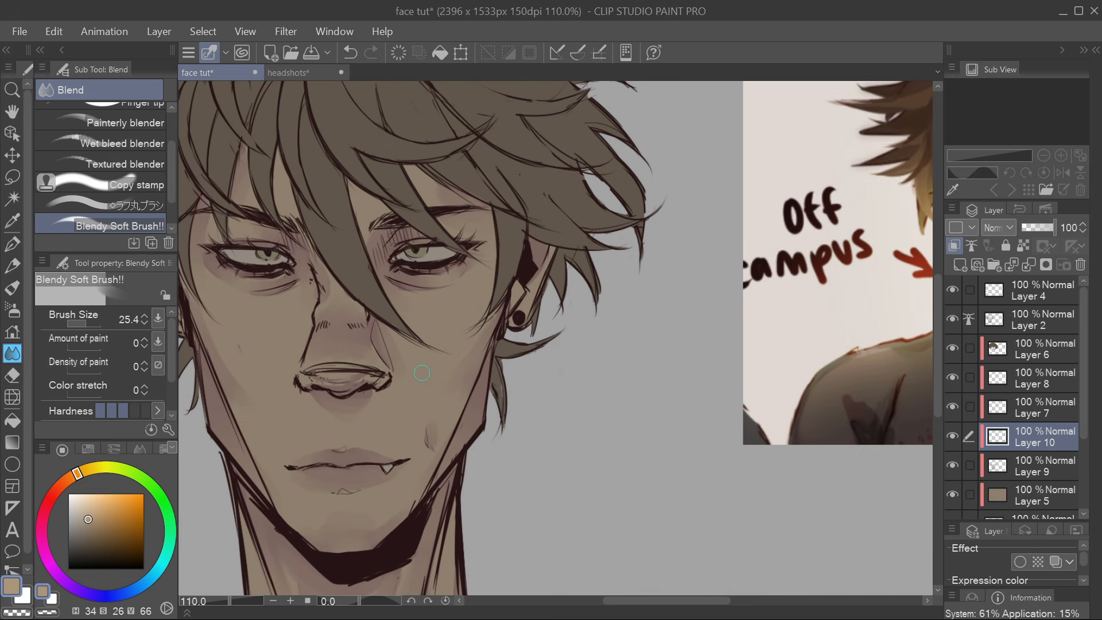
click(13, 244)
drag(85, 326, 80, 326)
drag(406, 365, 448, 364)
mouse_move(235, 289)
mouse_down()
mouse_move(265, 338)
mouse_move(252, 333)
mouse_move(313, 343)
mouse_up()
mouse_move(577, 265)
mouse_down()
mouse_move(560, 332)
mouse_move(549, 324)
mouse_move(526, 337)
mouse_up()
drag(588, 437, 641, 413)
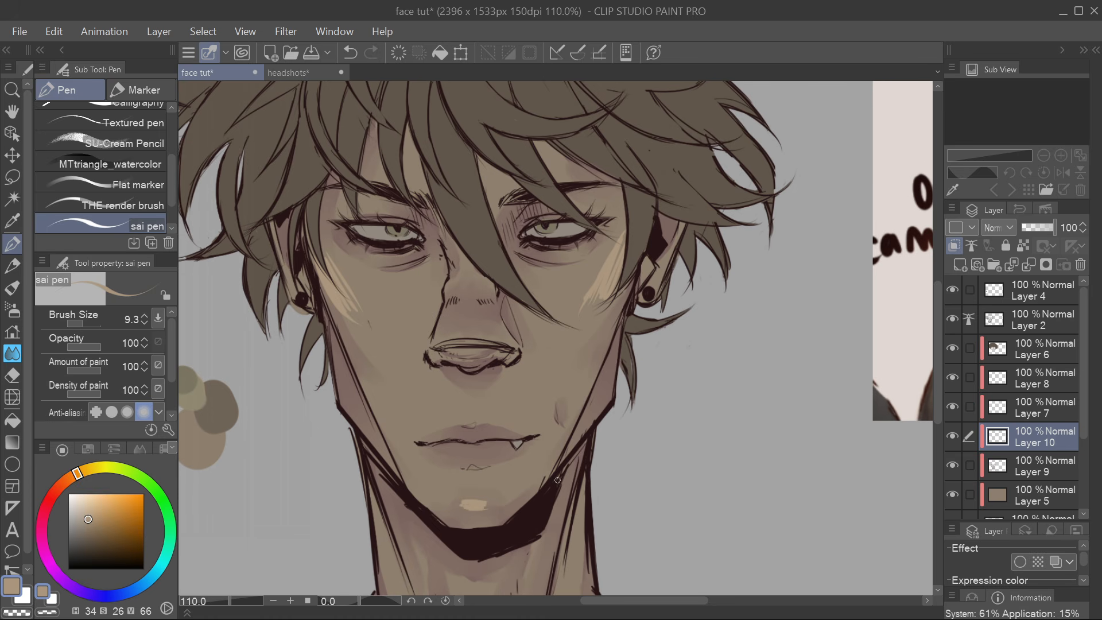
drag(557, 479, 591, 486)
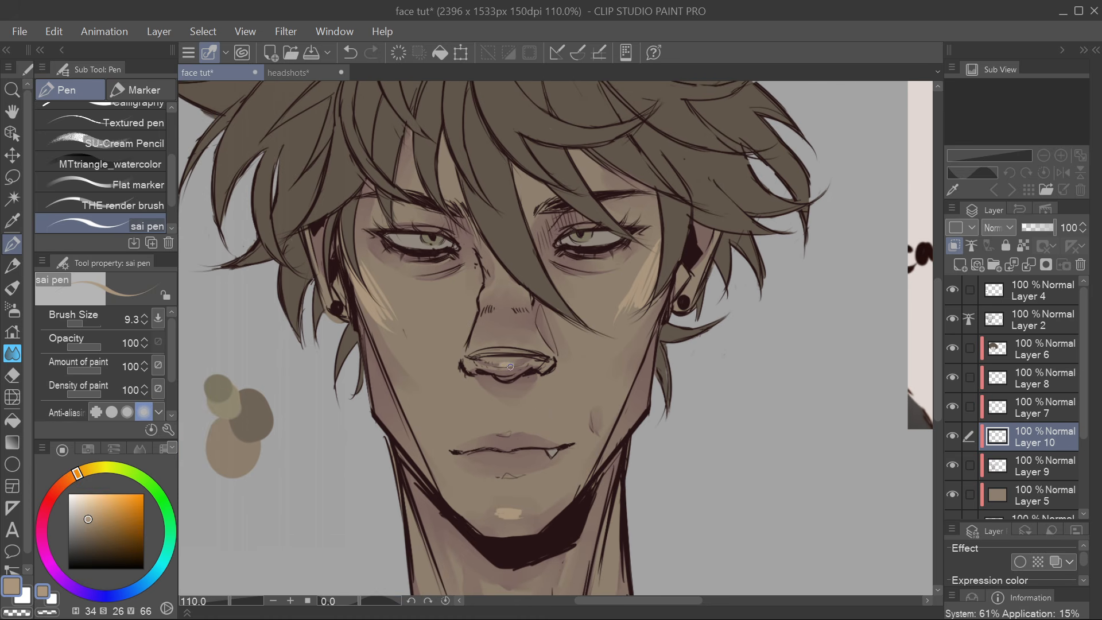
Add tan highlights on the nose tip, around the nostrils, above the upper lip and on both lips
drag(503, 363, 534, 355)
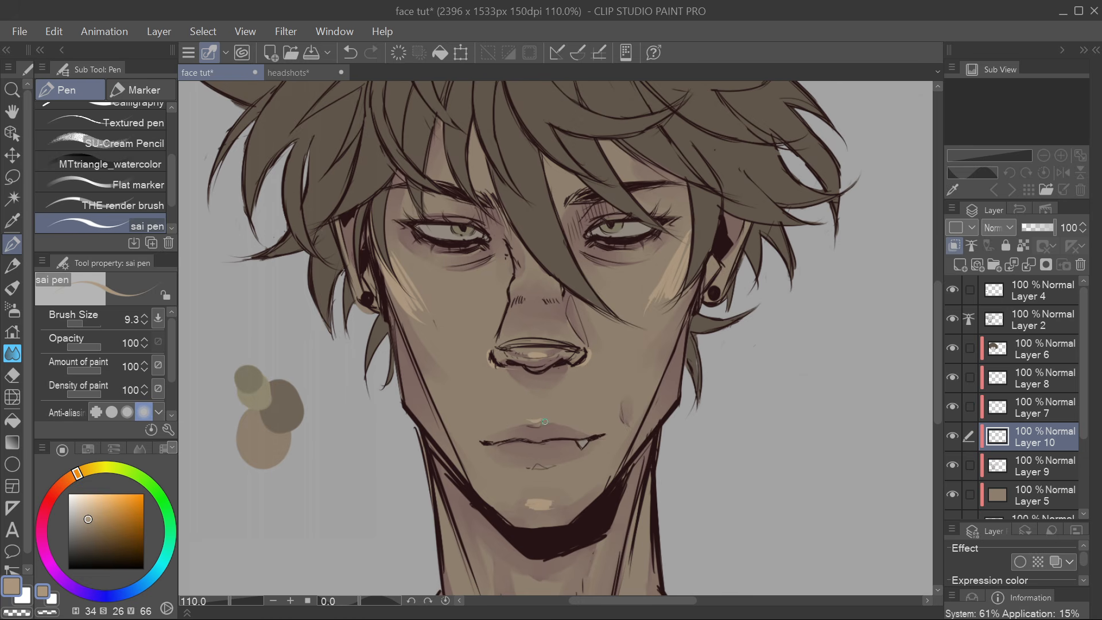
drag(600, 402, 649, 374)
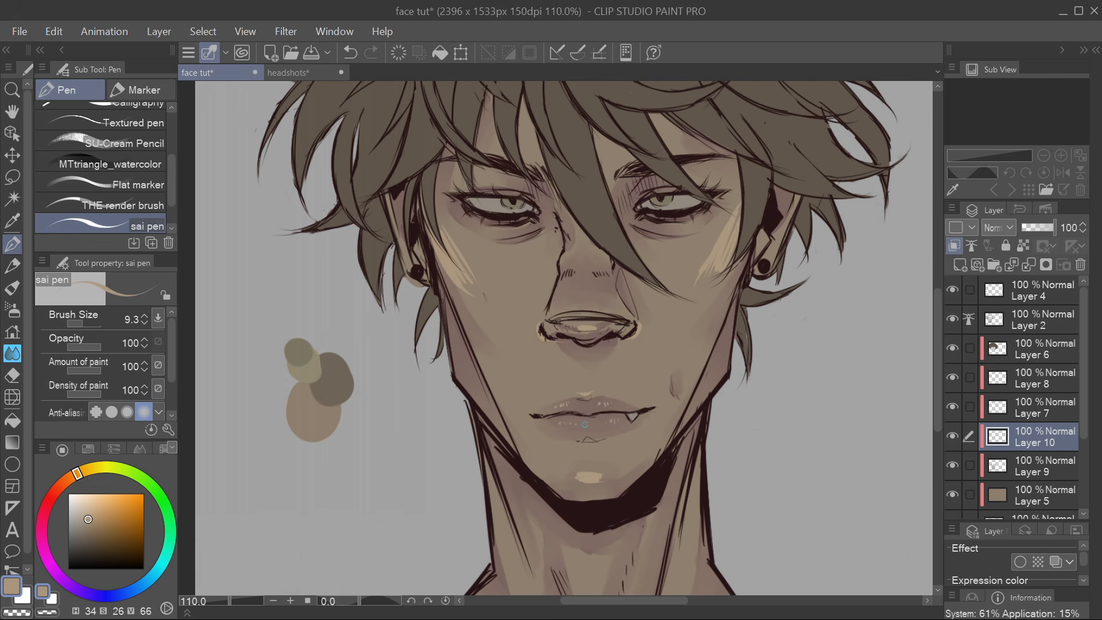
drag(584, 424, 568, 476)
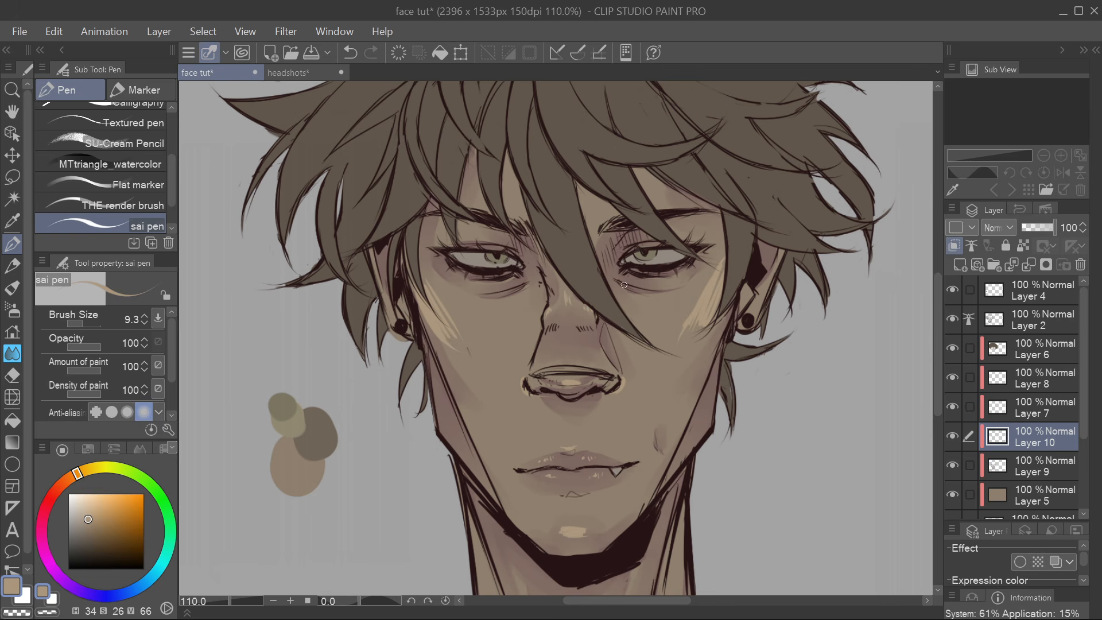
drag(652, 438, 624, 512)
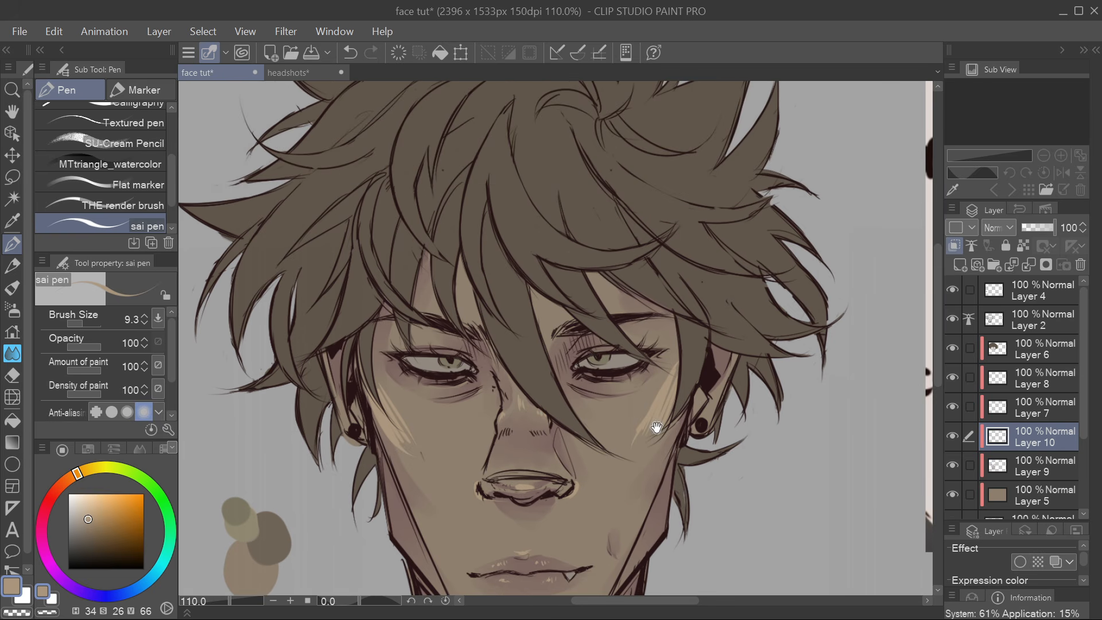
Paint tan highlights on the eyelids, under-eyes, forehead and nose bridge, and along the neck tendons
drag(654, 287, 707, 242)
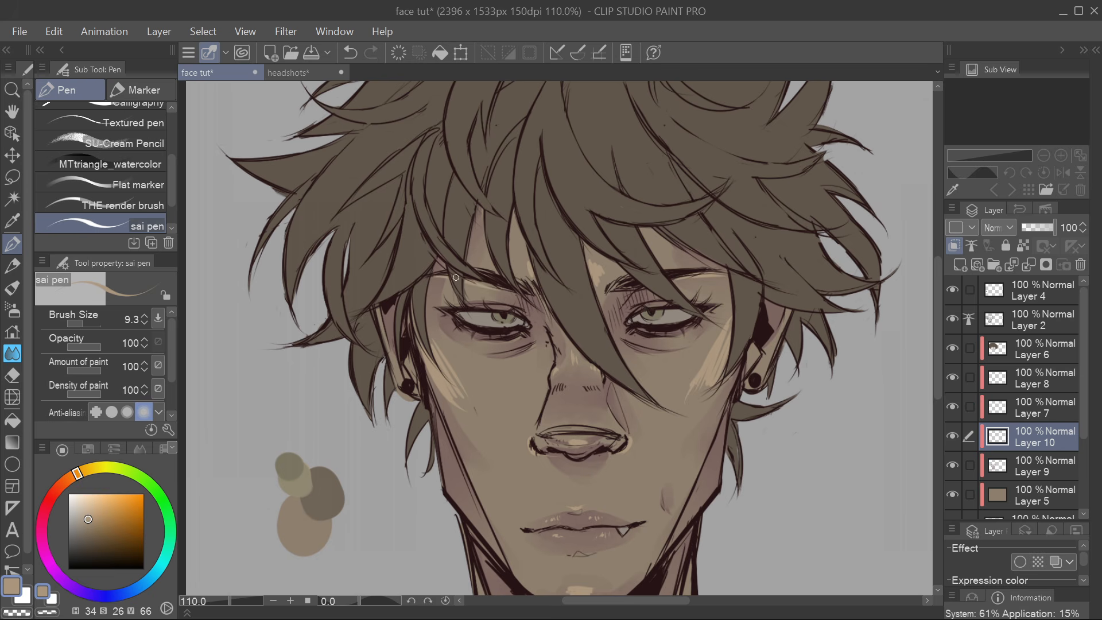
scroll(475, 357, up, 3)
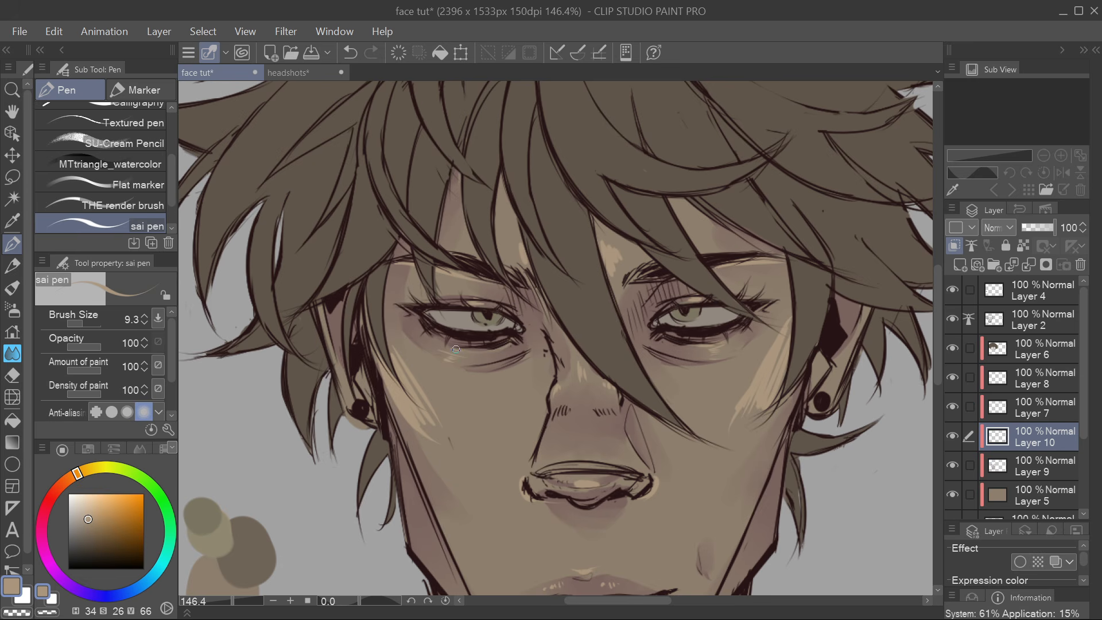
drag(463, 342, 474, 323)
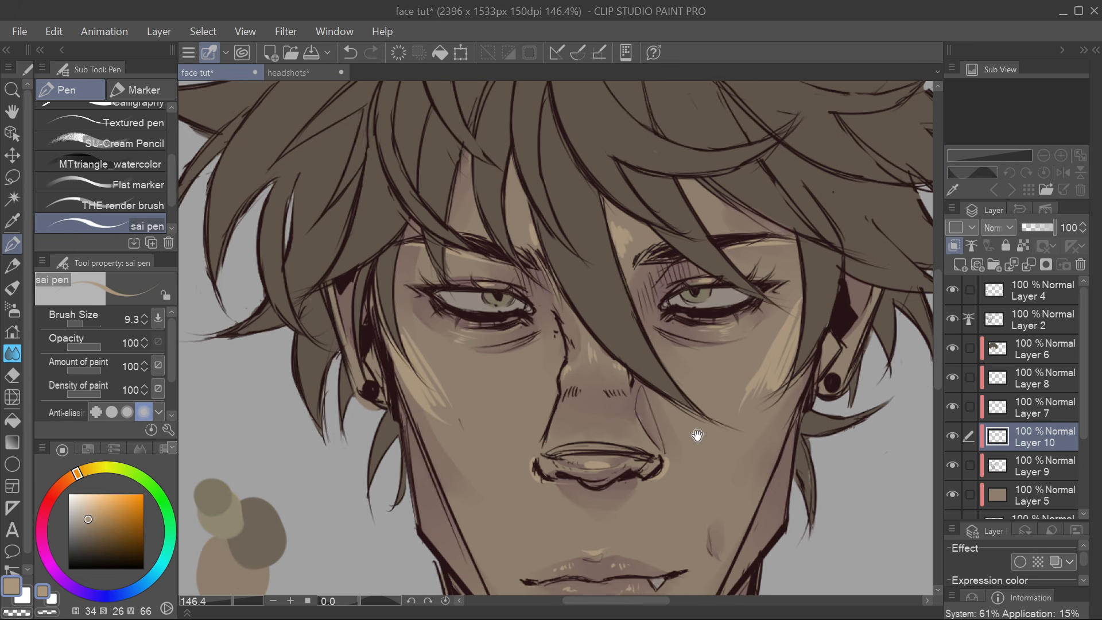
mouse_move(698, 432)
mouse_down()
mouse_move(608, 469)
mouse_move(596, 301)
mouse_up()
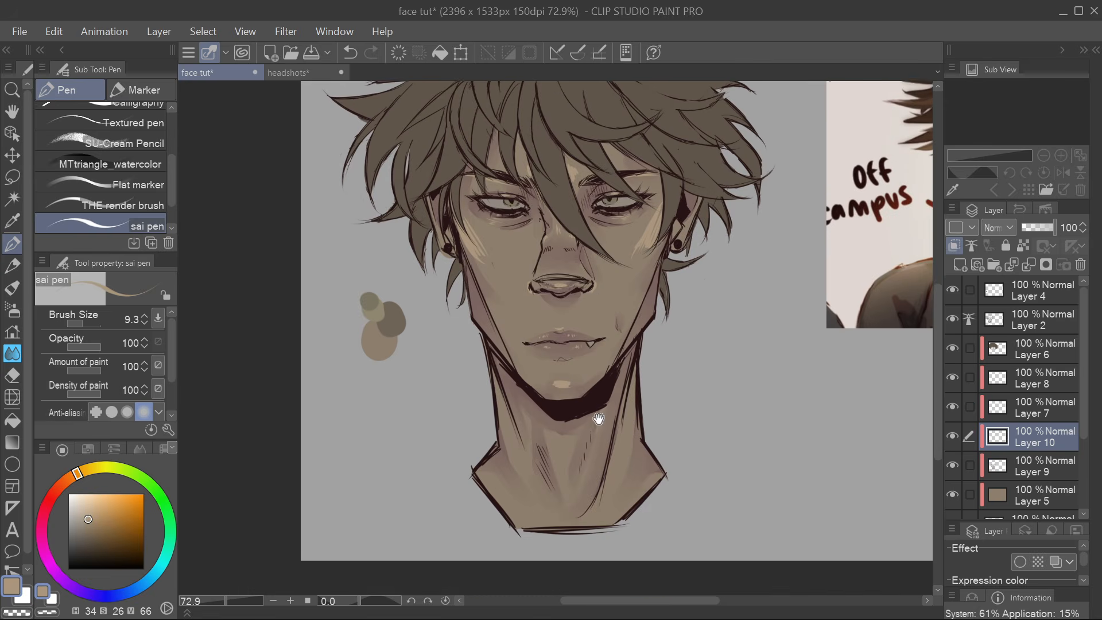
scroll(598, 419, up, 2)
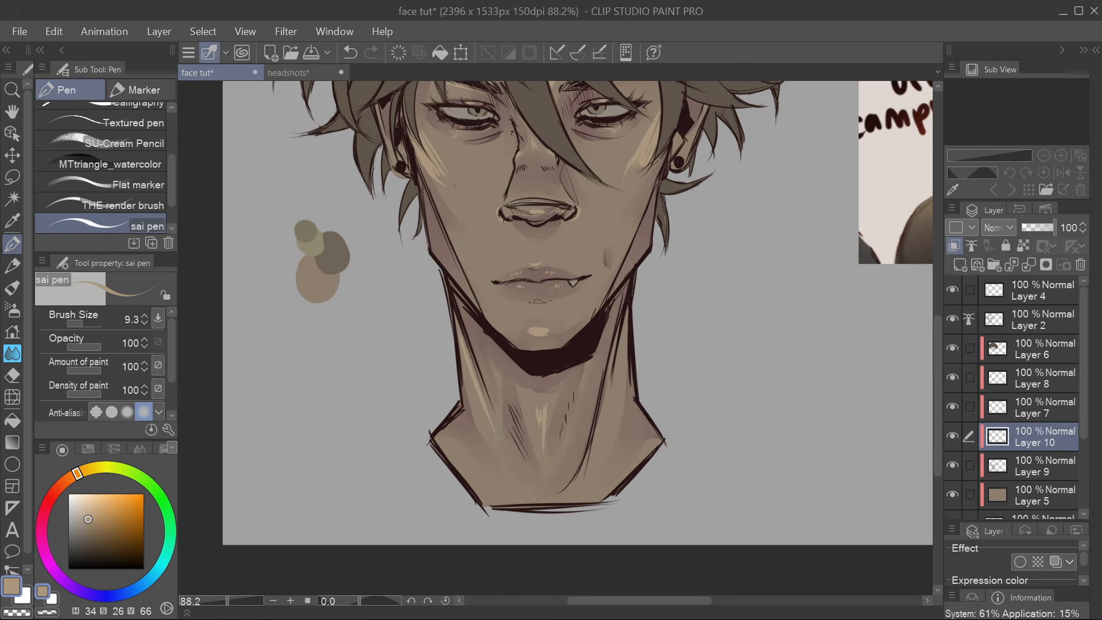
Soften the highlights on the neck, chin and both cheekbones using the Blendy Soft Brush at size 25.4
key(j)
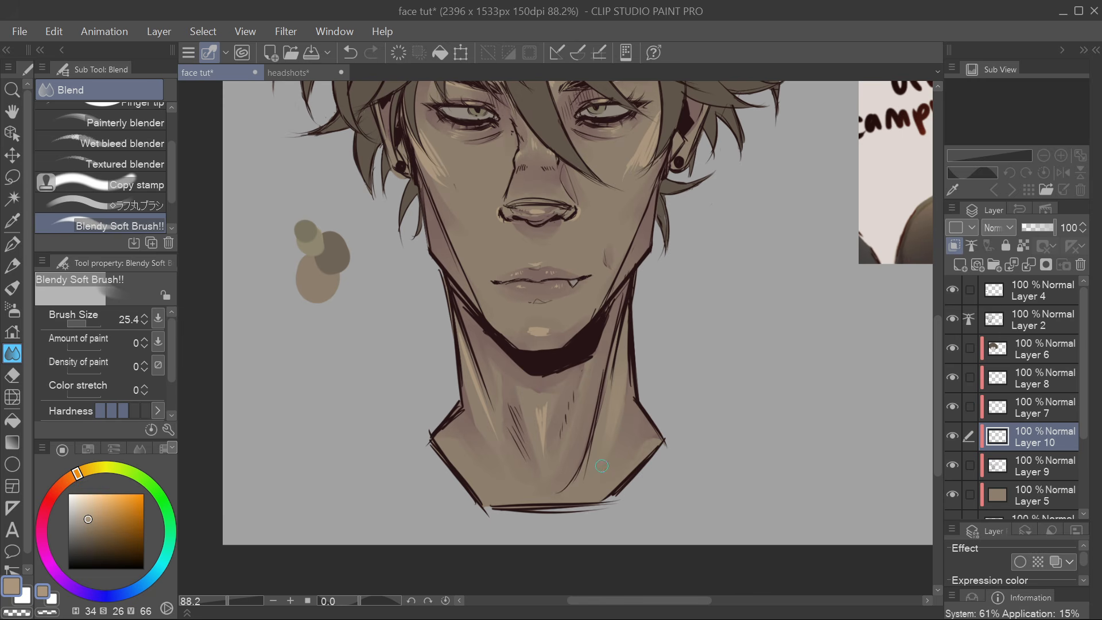
drag(543, 448, 542, 399)
drag(457, 337, 477, 395)
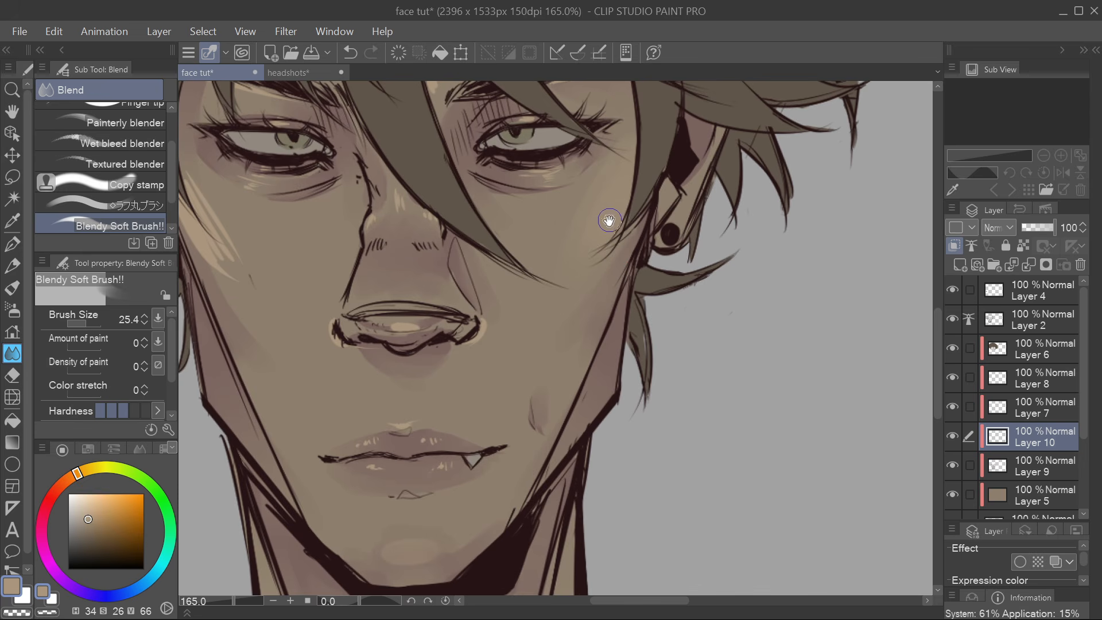
drag(610, 220, 594, 250)
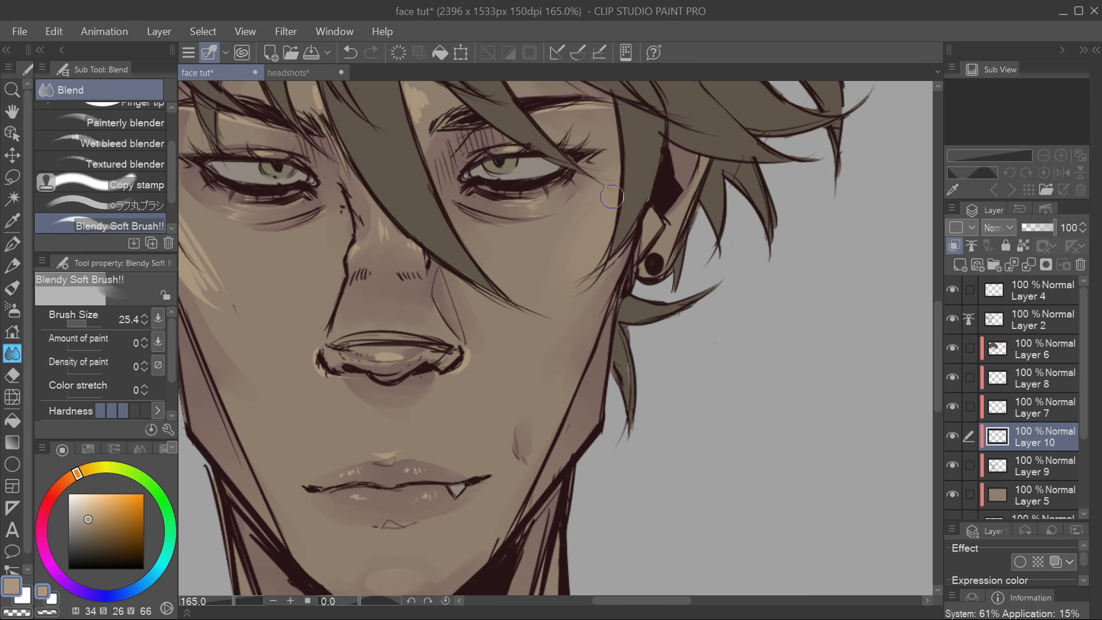
drag(419, 322, 598, 385)
mouse_move(340, 267)
mouse_down()
mouse_move(401, 380)
mouse_move(402, 357)
mouse_up()
drag(553, 363, 521, 441)
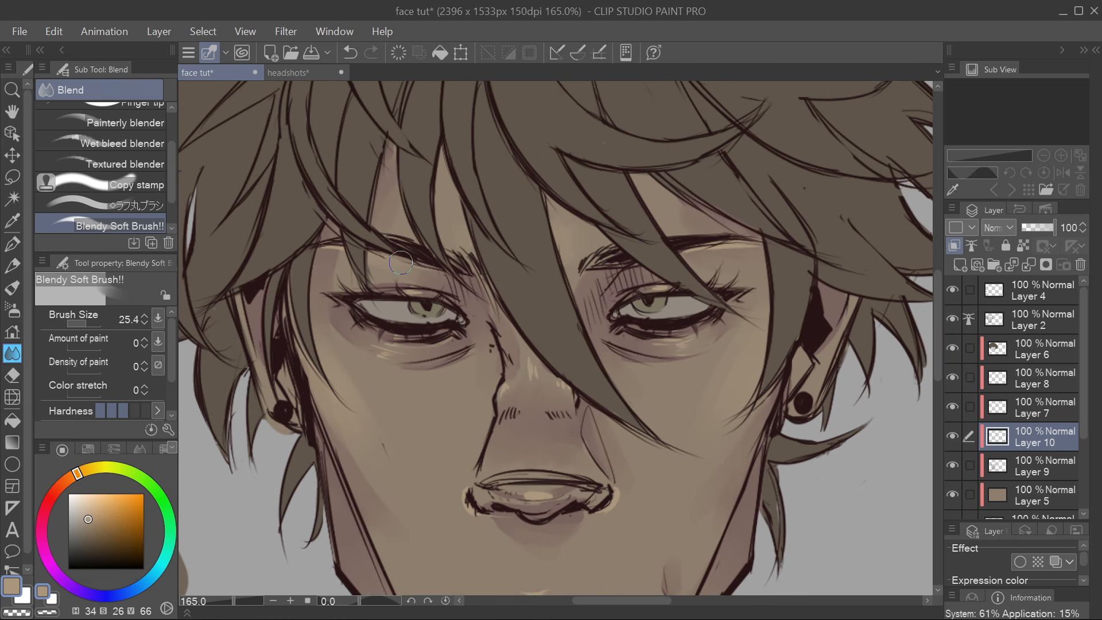
Blend the remaining highlights around the brows, eyes, nose and upper lip into the skin
mouse_move(715, 363)
mouse_down()
mouse_move(779, 182)
mouse_move(753, 240)
mouse_up()
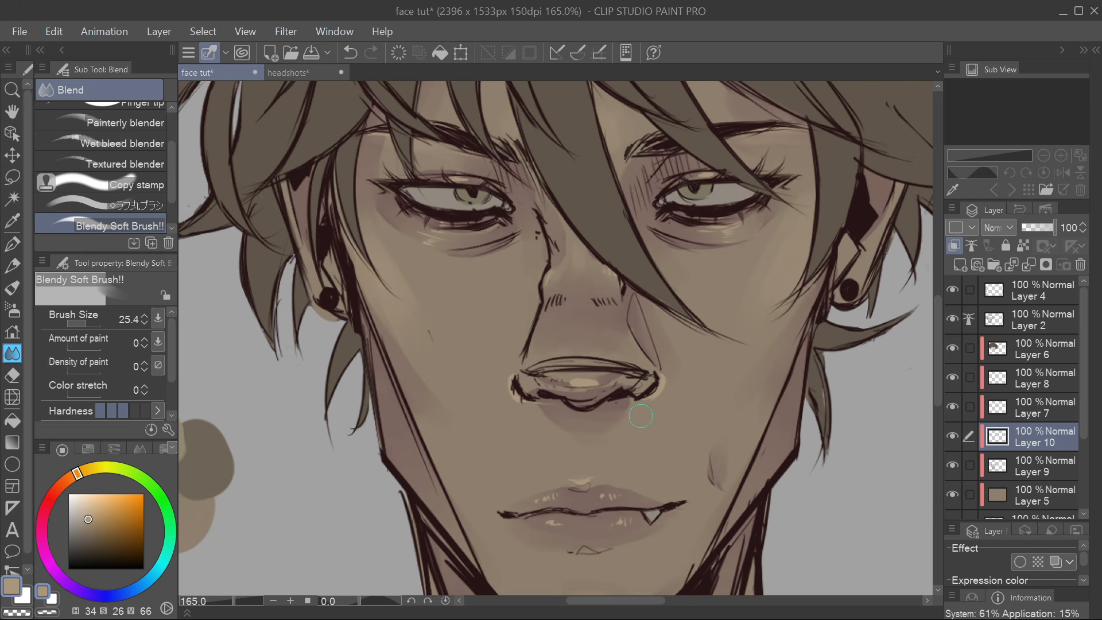
drag(592, 468, 611, 386)
drag(777, 188, 710, 324)
drag(682, 286, 654, 372)
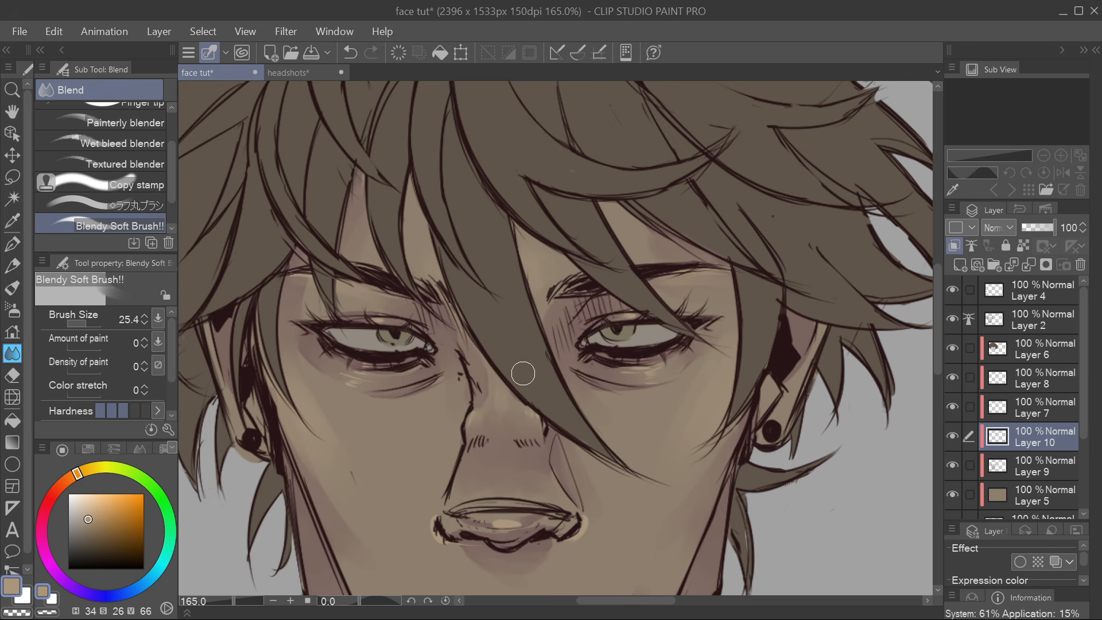
scroll(516, 411, down, 3)
drag(618, 499, 588, 336)
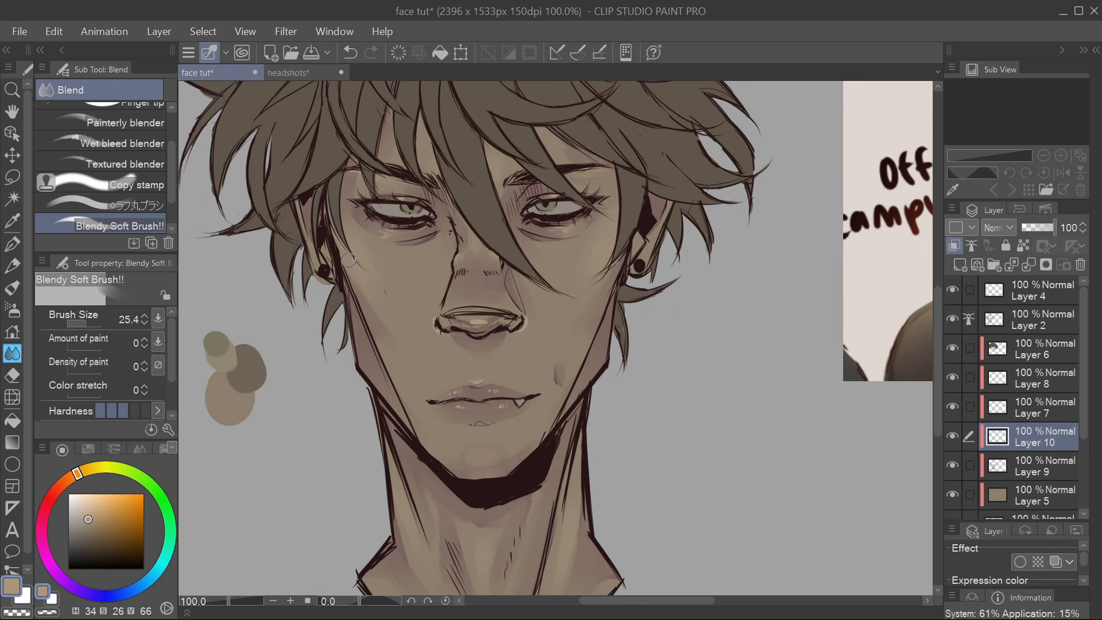
scroll(587, 456, down, 2)
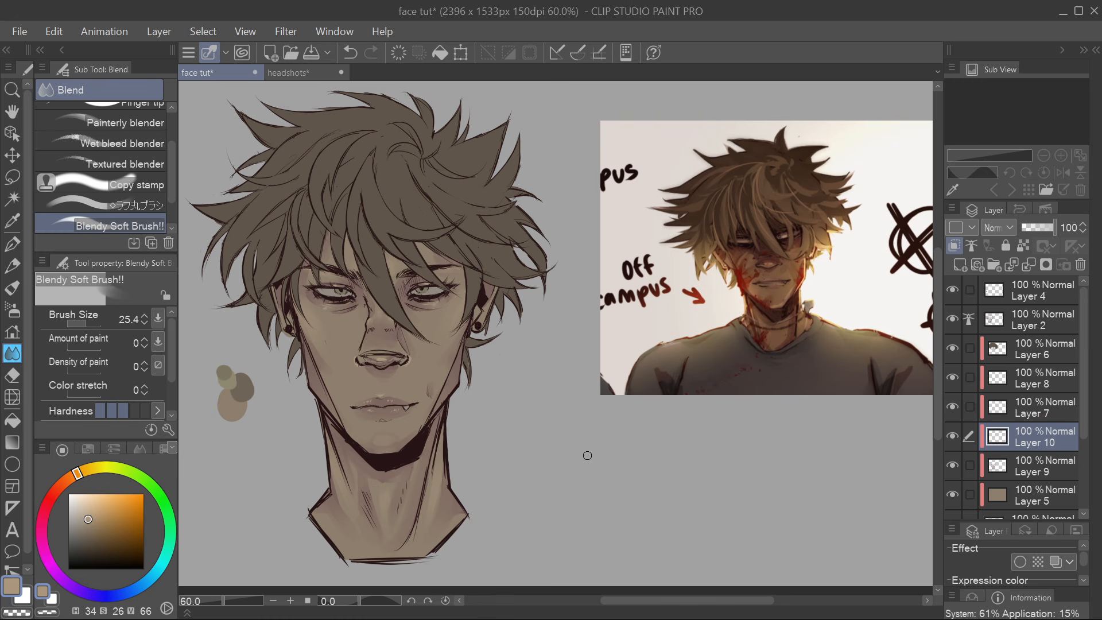
Add a new layer above the highlight layer and set its blending mode to Overlay
click(1006, 227)
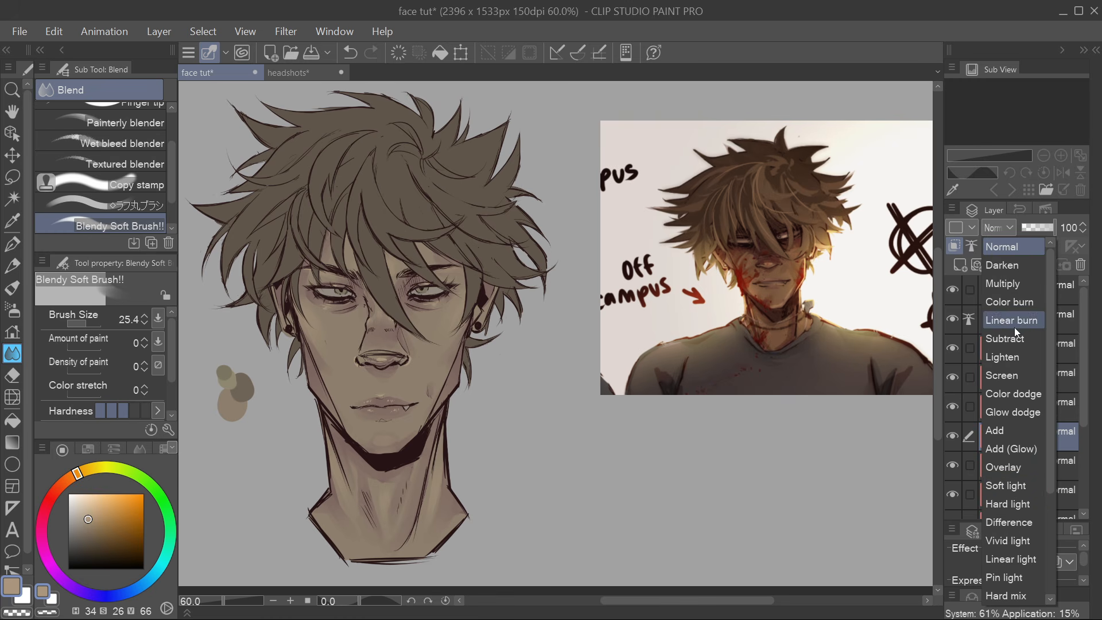
click(1018, 465)
click(1002, 233)
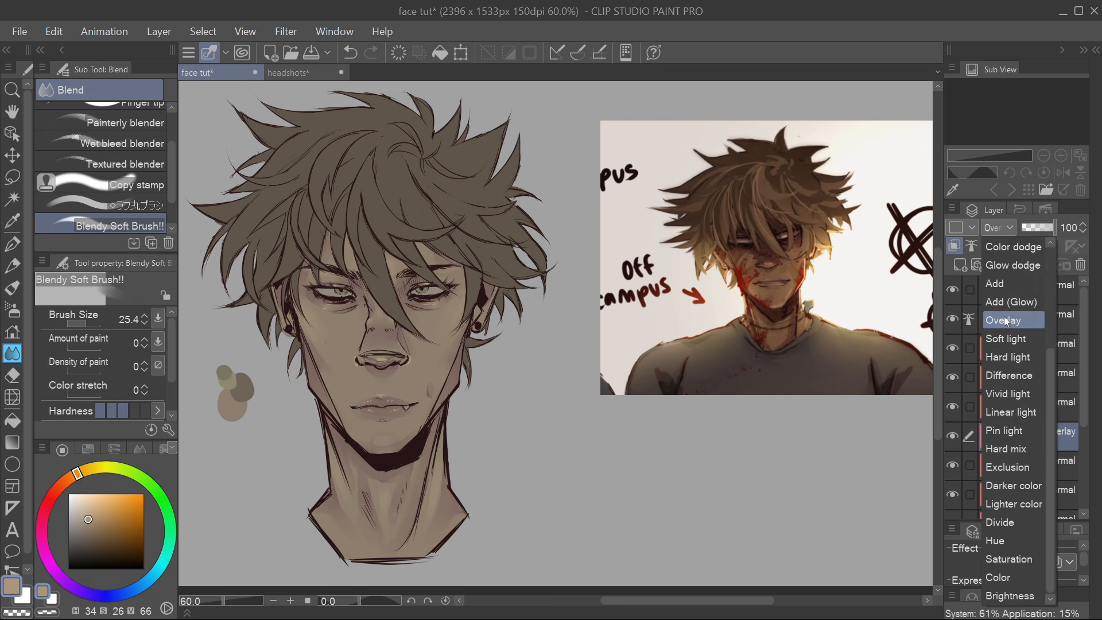
click(1012, 226)
Airbrush a dark muted pink (H 338, S 22, V 39) around both eyes using the Soft airbrush at size 42.1
scroll(349, 279, up, 3)
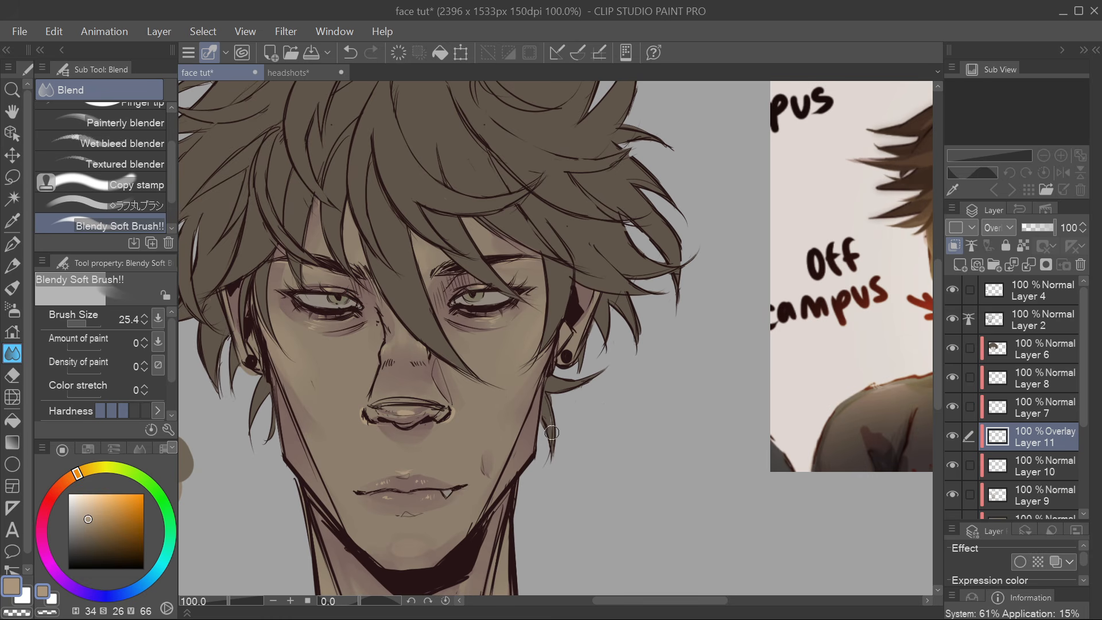
mouse_move(51, 494)
mouse_down()
mouse_move(41, 530)
mouse_move(89, 533)
mouse_move(43, 520)
mouse_move(78, 541)
mouse_up()
click(12, 310)
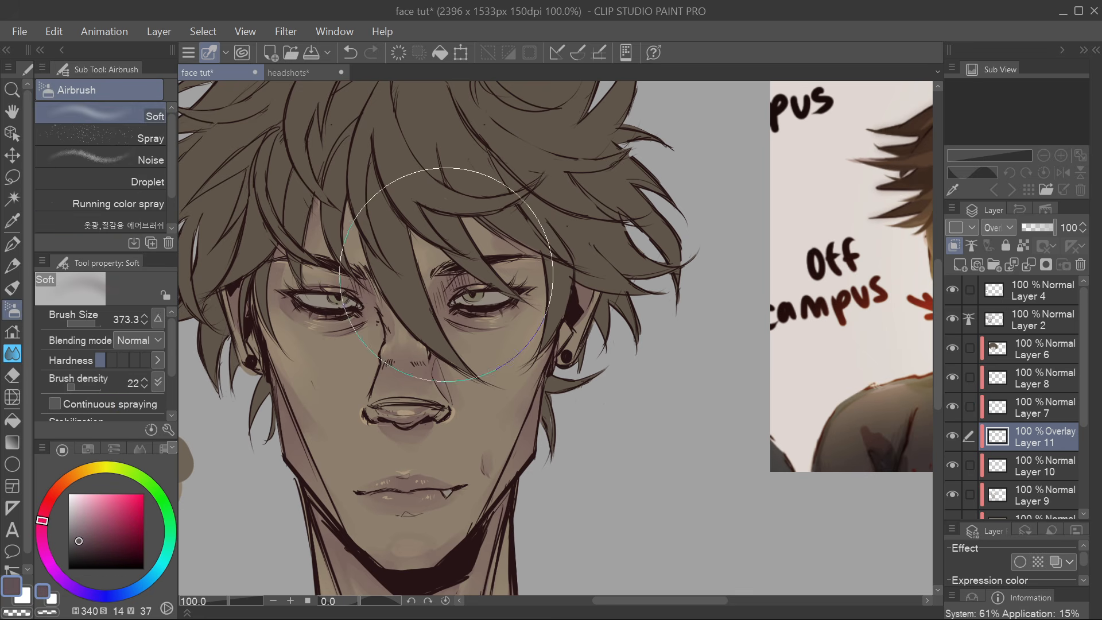
click(86, 324)
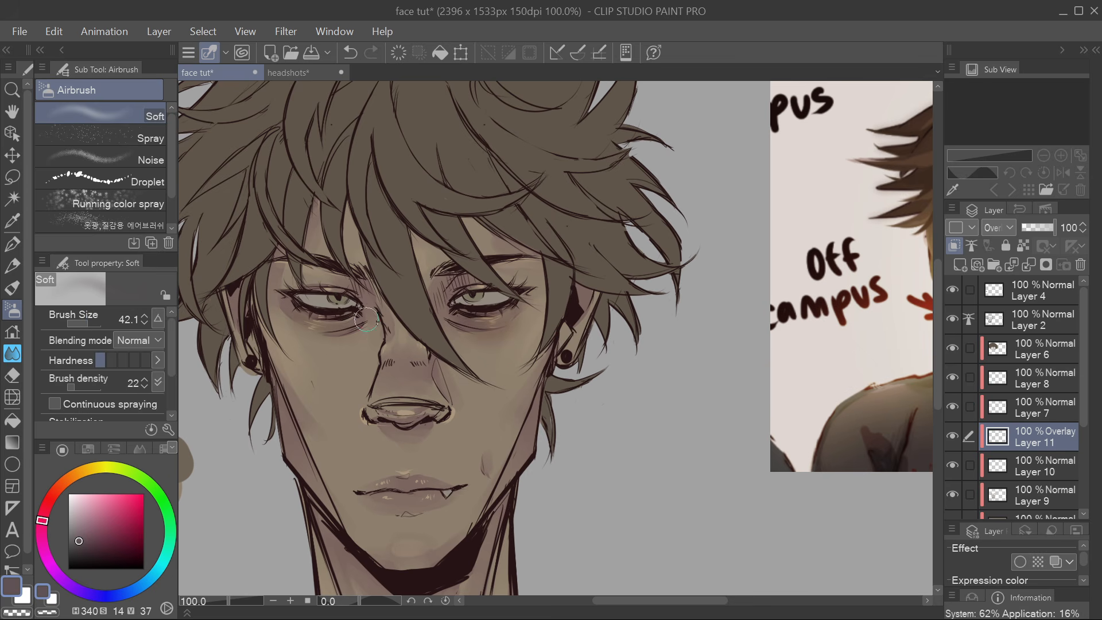
drag(302, 307, 357, 304)
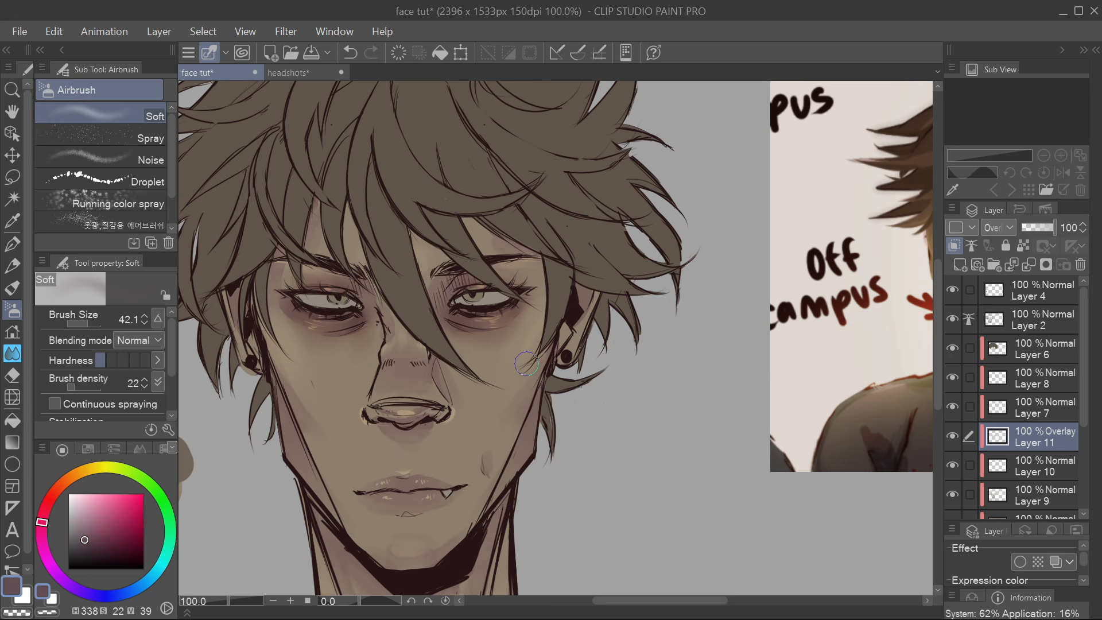
scroll(524, 315, down, 1)
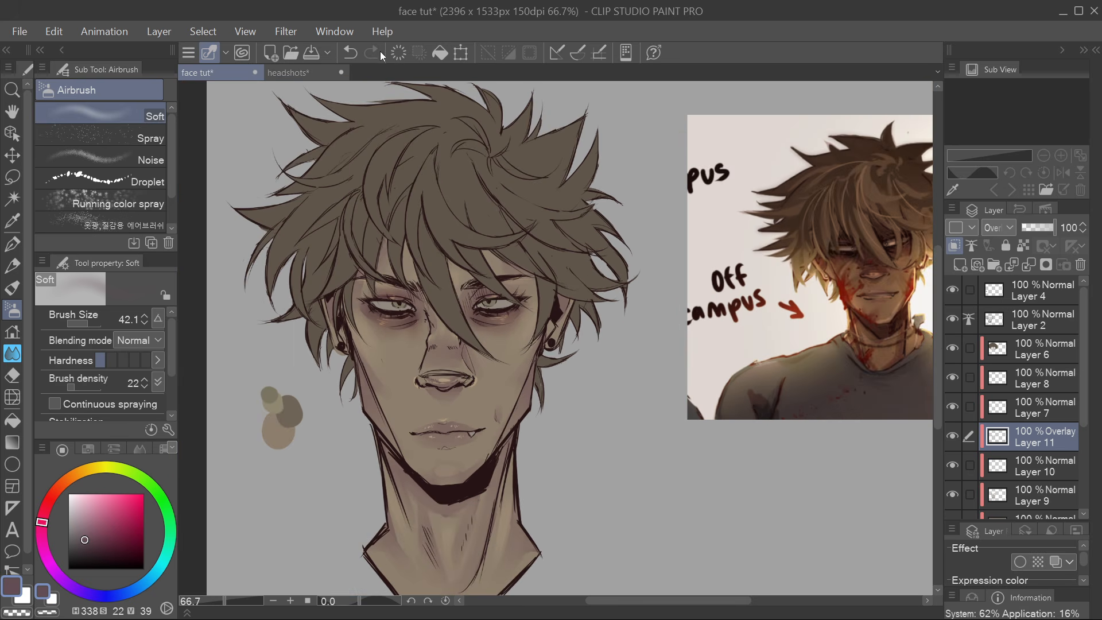
Examine the skin and eye colouring of the central portrait in the headshots document, and return to the face tut canvas
click(283, 71)
scroll(373, 362, up, 4)
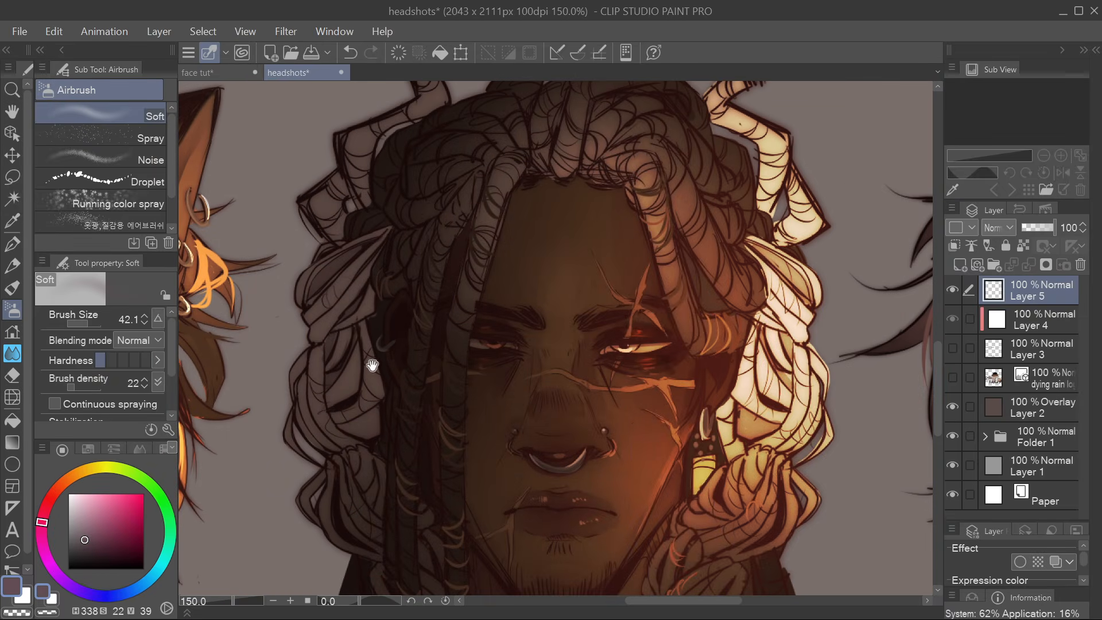
scroll(608, 350, down, 3)
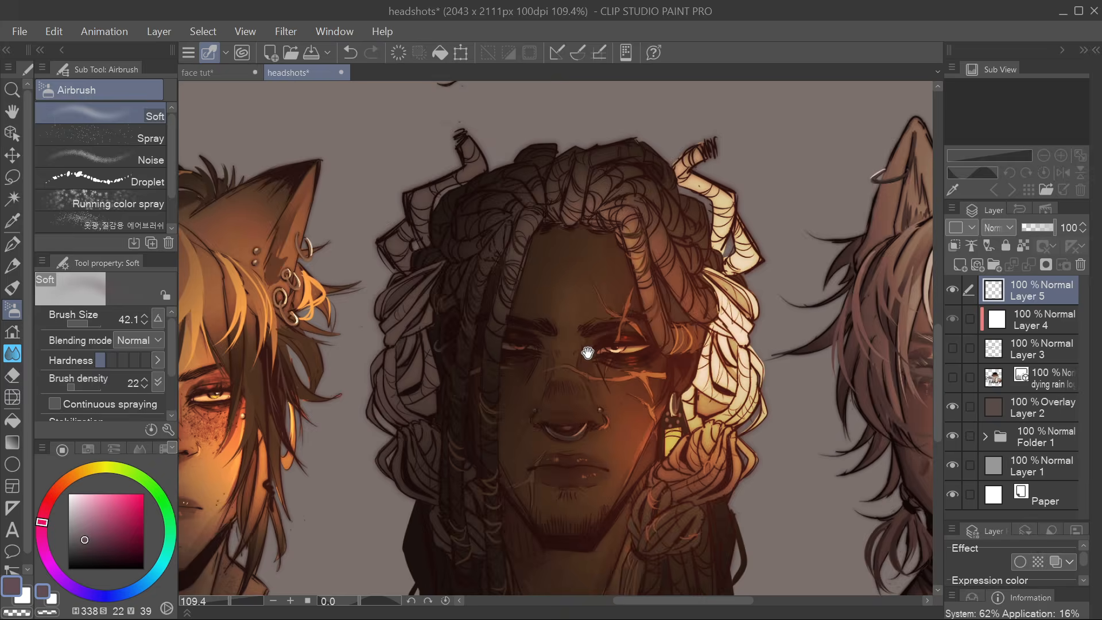
key(ctrl+Tab)
scroll(484, 456, down, 1)
drag(491, 442, 450, 426)
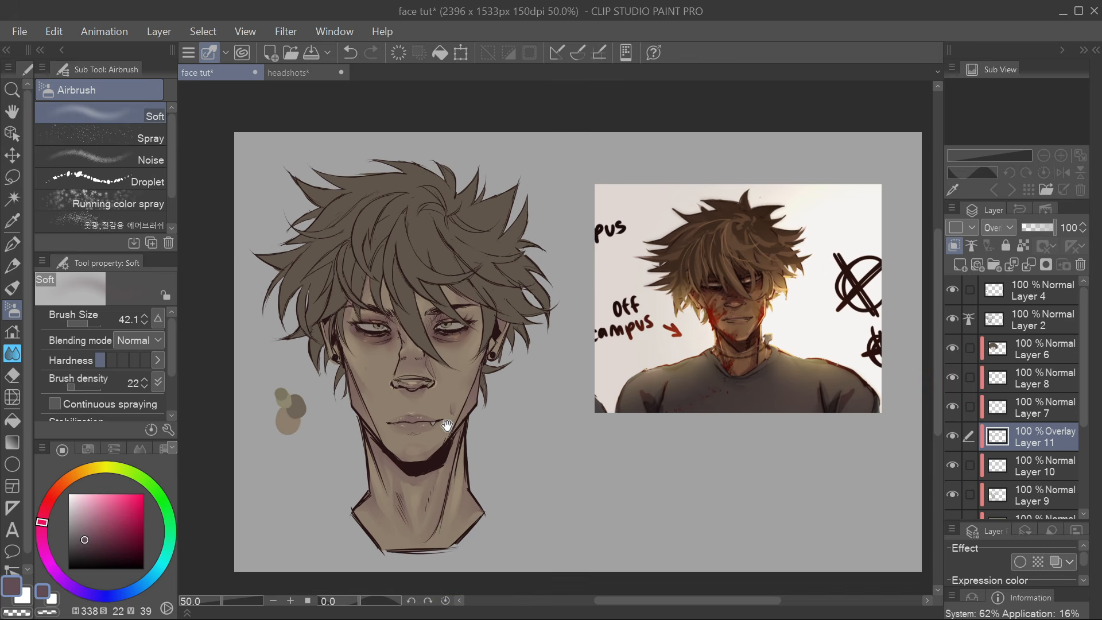
Add another layer in Overlay mode above the eye-tint layer and ready the Soft airbrush for it
scroll(593, 394, up, 1)
key(p)
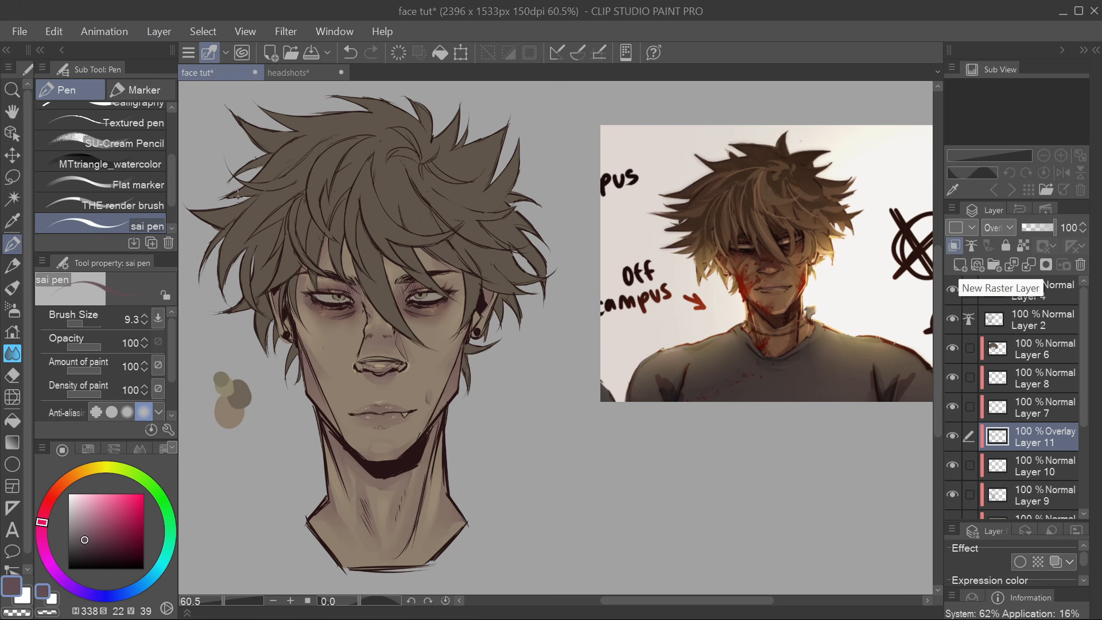
click(960, 265)
click(1008, 228)
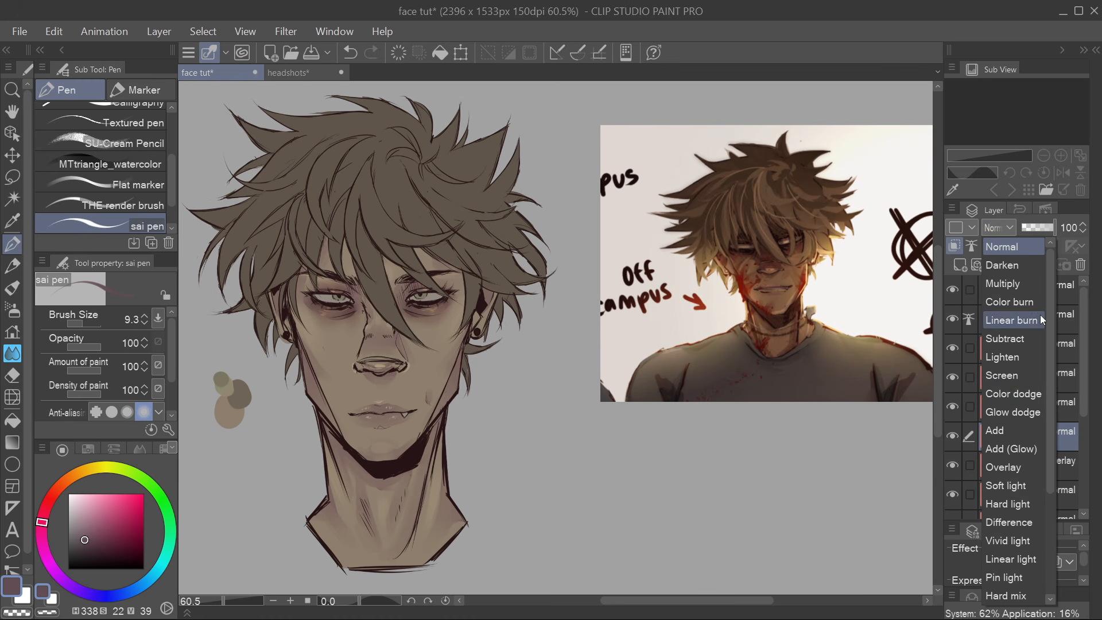
click(1003, 467)
key(b)
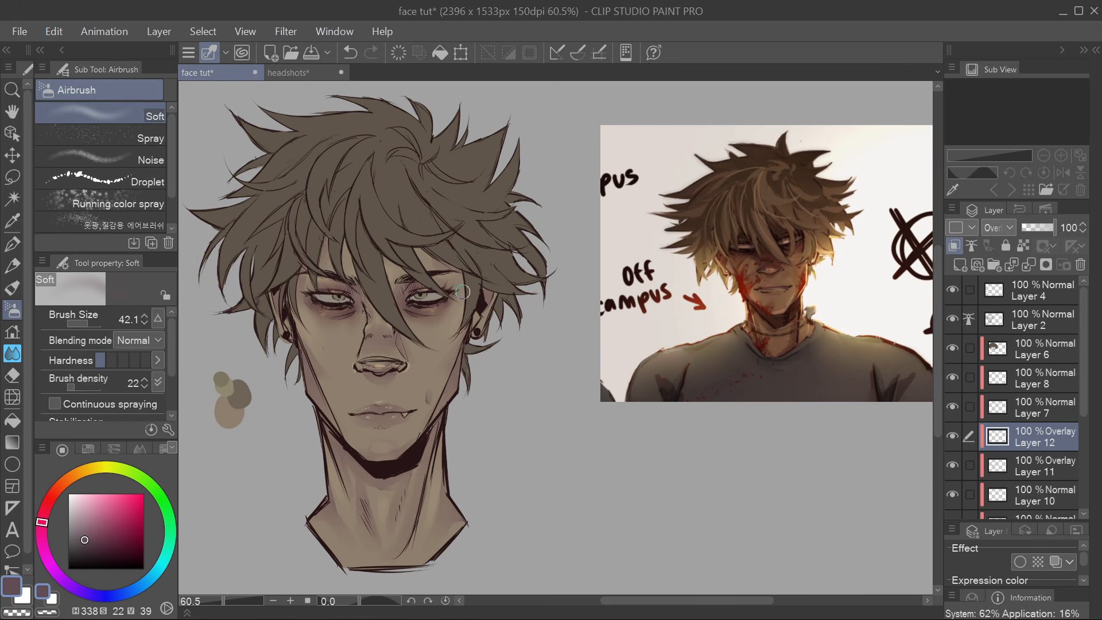
Airbrush a muted dark red (H 360, S 23, V 43) around the eyes and outer face using the Soft airbrush at size 315.6
drag(86, 325, 94, 326)
drag(95, 321, 97, 322)
click(49, 501)
click(88, 534)
click(50, 499)
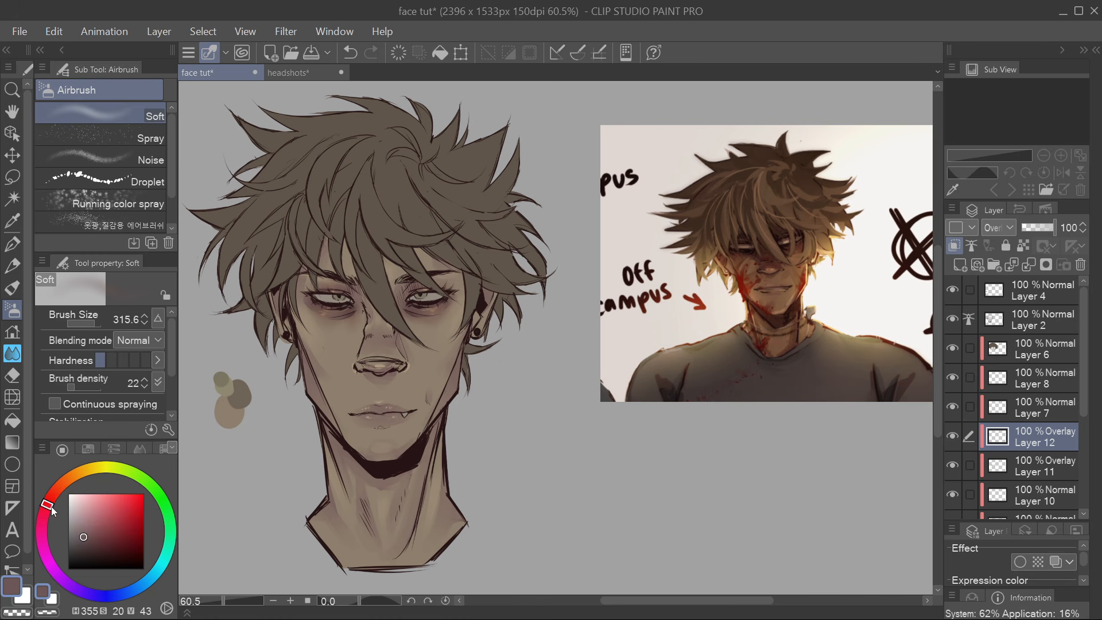
click(86, 536)
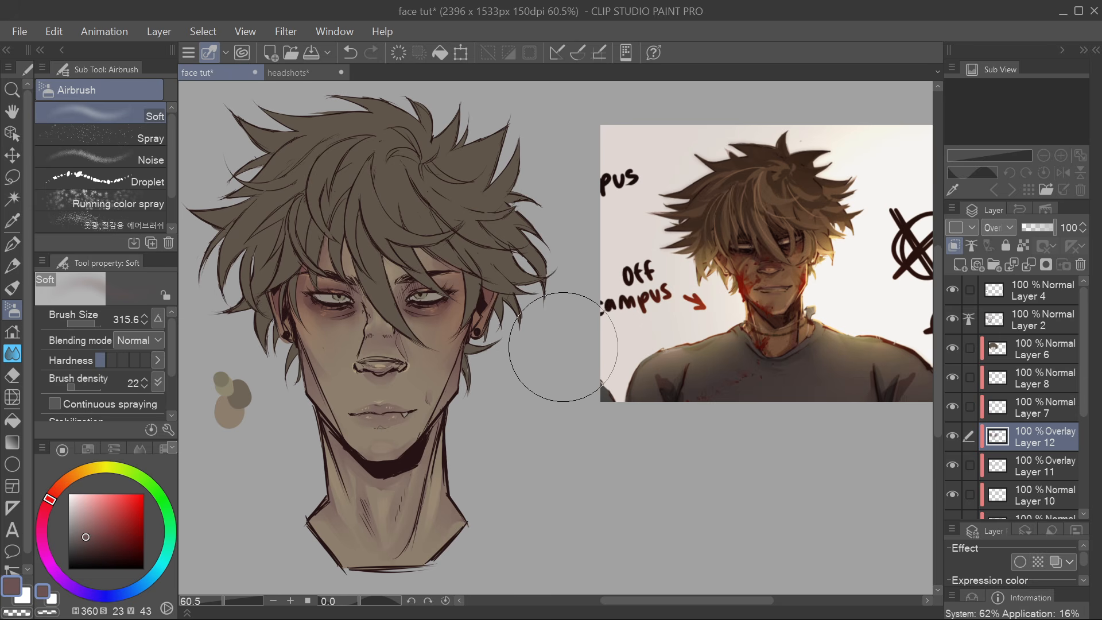
Add more of the same red tint to the lips and lower neck with the Soft airbrush at size 97.5
click(92, 324)
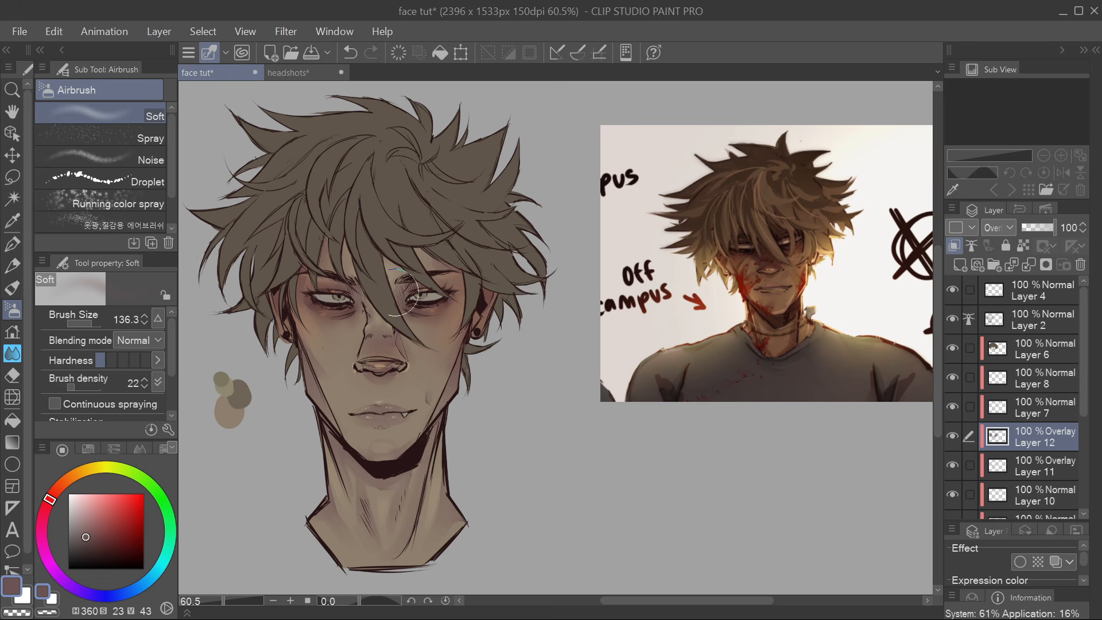
drag(92, 323, 90, 323)
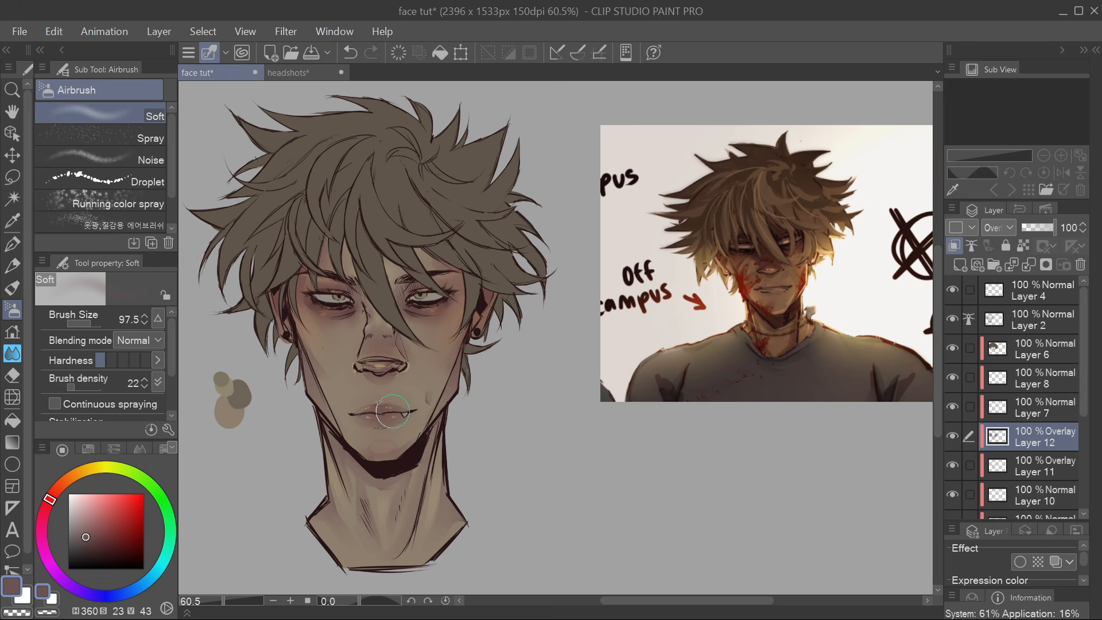
mouse_move(398, 545)
mouse_down()
mouse_move(417, 506)
mouse_move(385, 560)
mouse_up()
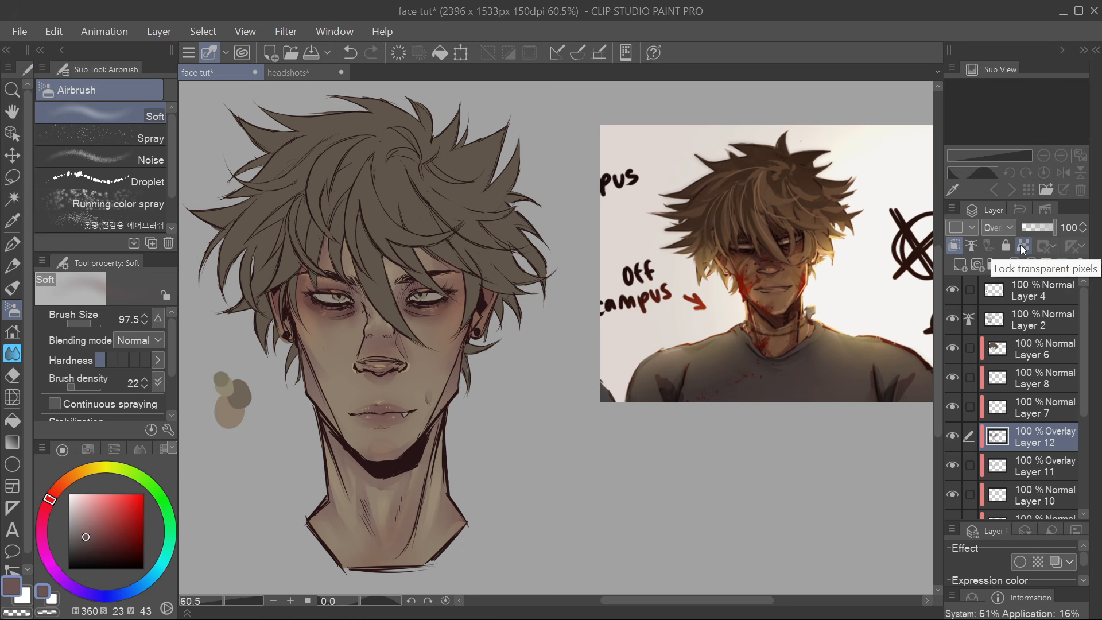
Try recolouring the new Overlay layer with a dark muted pink (H 332, S 21, V 33) while its transparent pixels are locked
click(1023, 247)
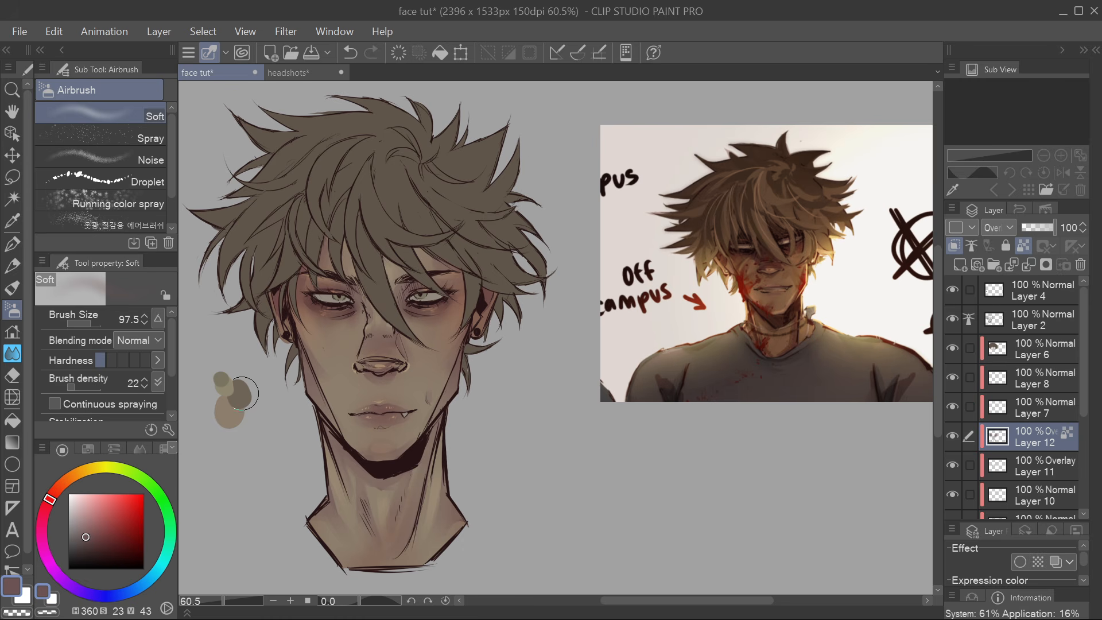
click(43, 529)
click(86, 540)
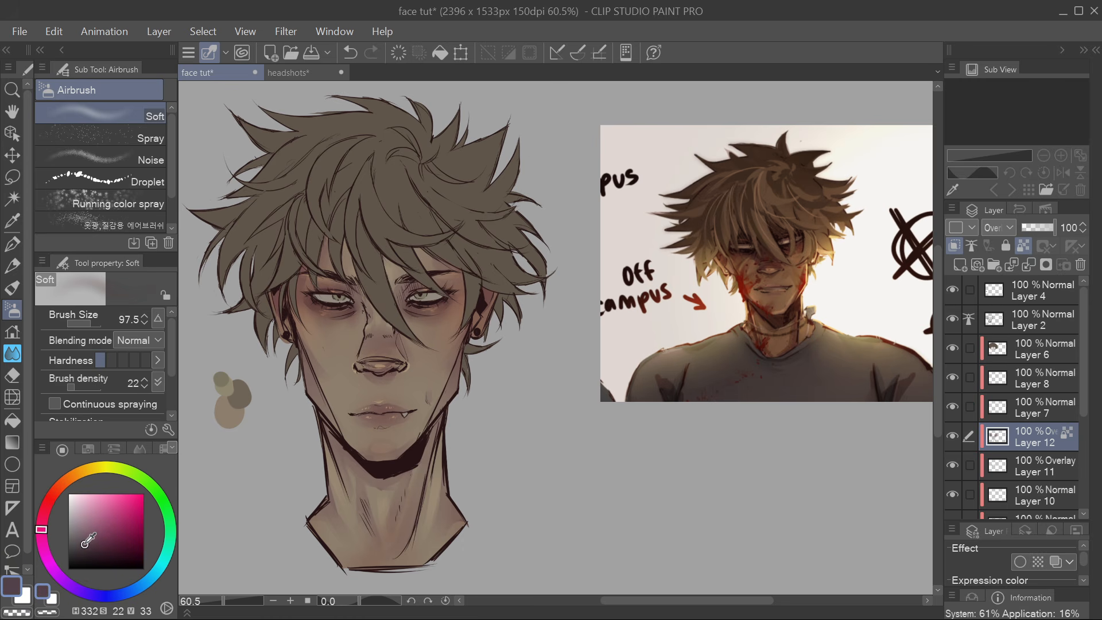
click(83, 544)
click(443, 55)
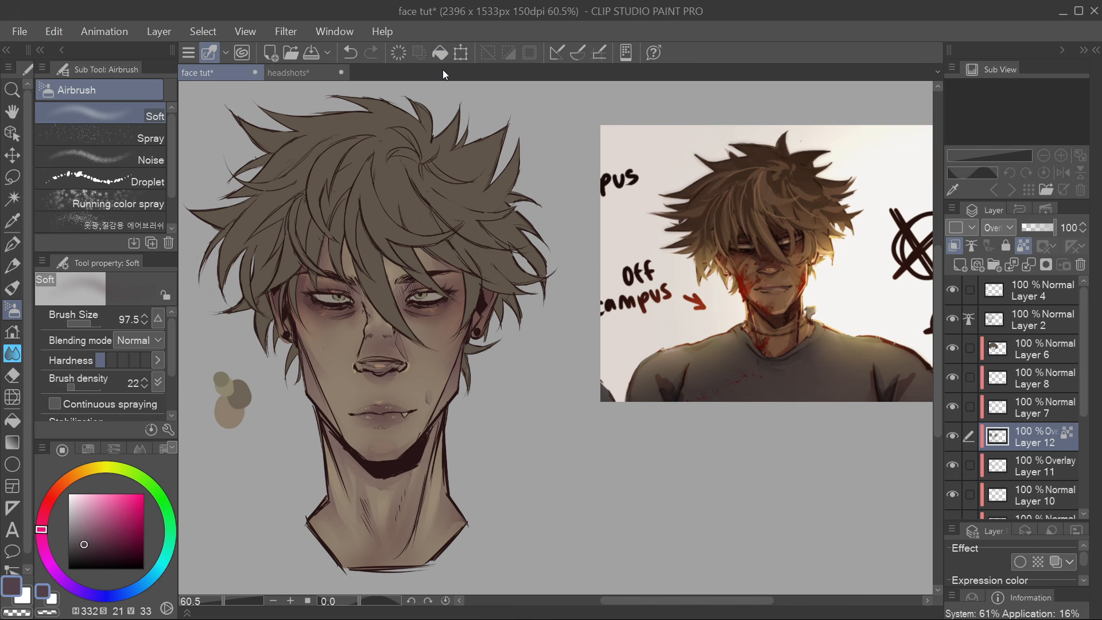
alt+click(649, 393)
drag(622, 465, 666, 470)
key(ctrl+z)
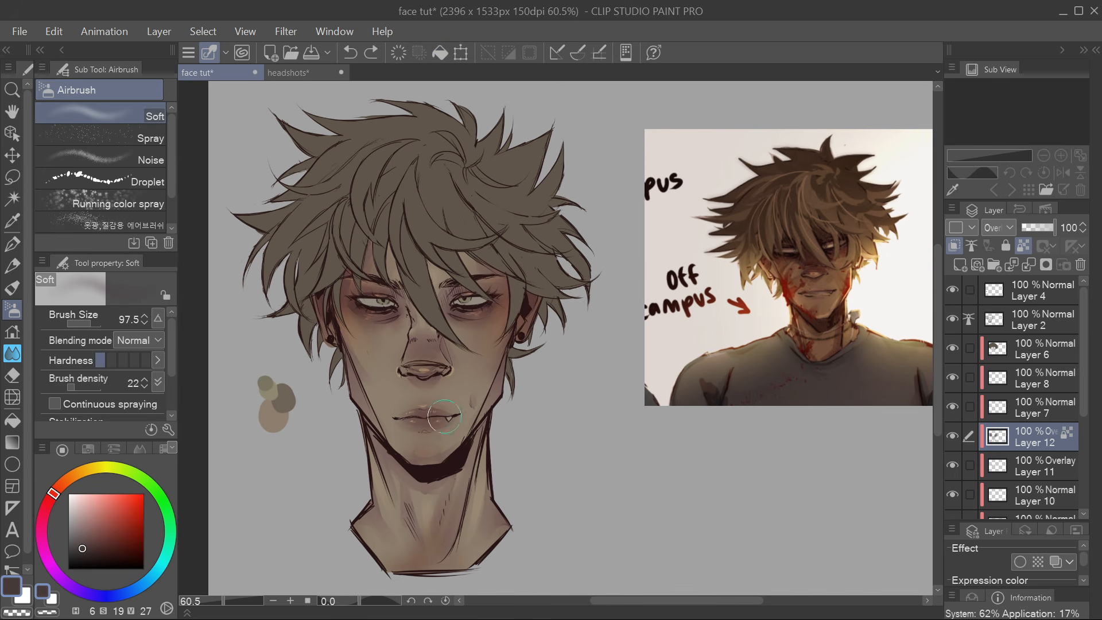
Compare the face with and without the new Overlay tint by toggling that layer's visibility, then view the whole canvas
key(p)
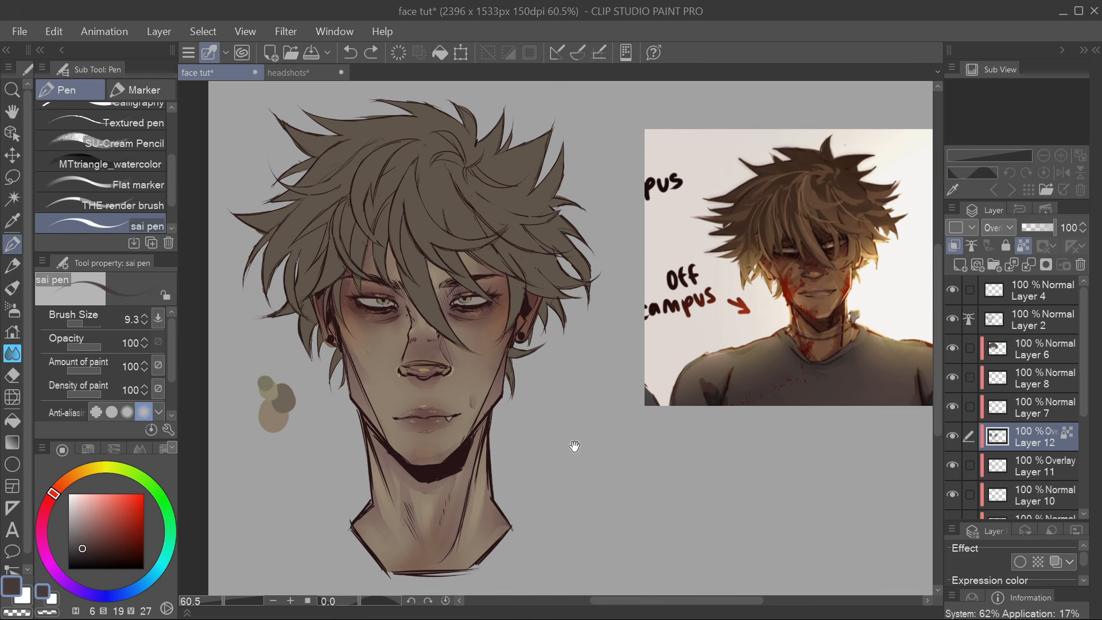
drag(578, 466, 556, 467)
click(954, 435)
click(953, 436)
click(952, 438)
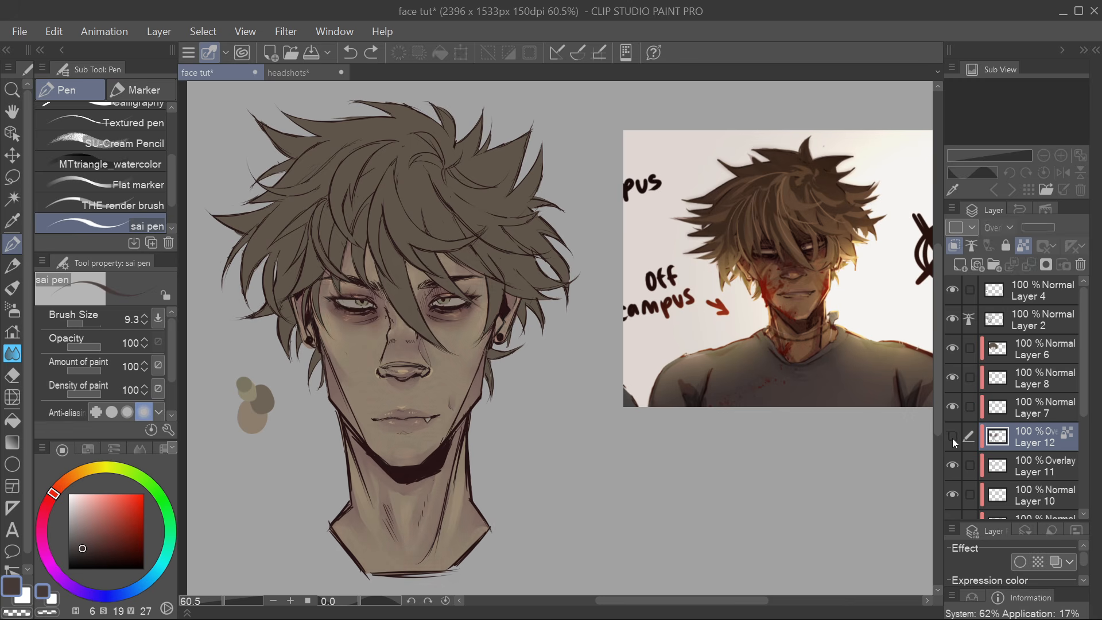
click(952, 438)
click(953, 440)
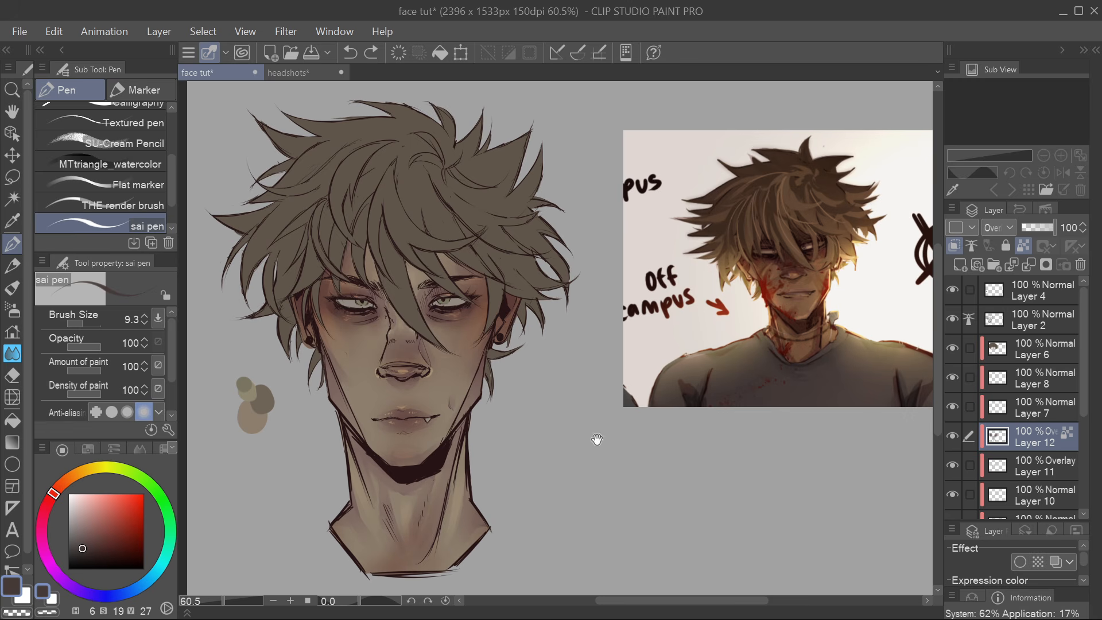
drag(610, 491, 618, 473)
scroll(581, 422, down, 1)
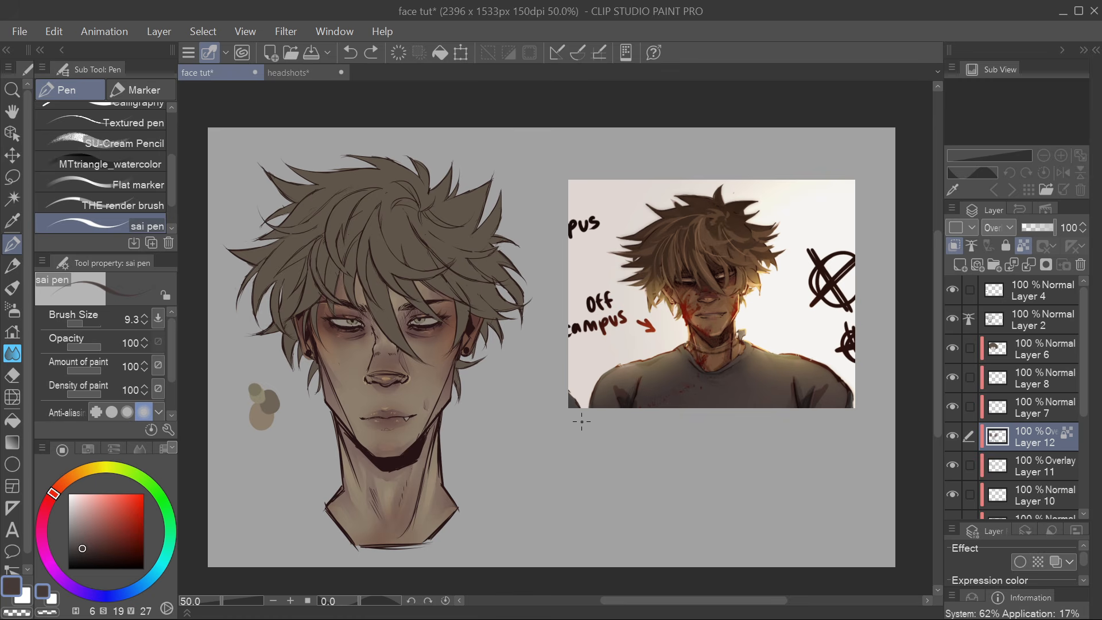
Unlock the transparent pixels of Overlay Layer 12 and lock those of the hair colour layer, Layer 6
click(1055, 356)
click(1045, 442)
click(1023, 245)
click(1044, 350)
click(1023, 245)
Airbrush a lighter greyish brown (H 33, S 17, V 50) over the lower hair using the Soft airbrush at size 373.3
click(12, 310)
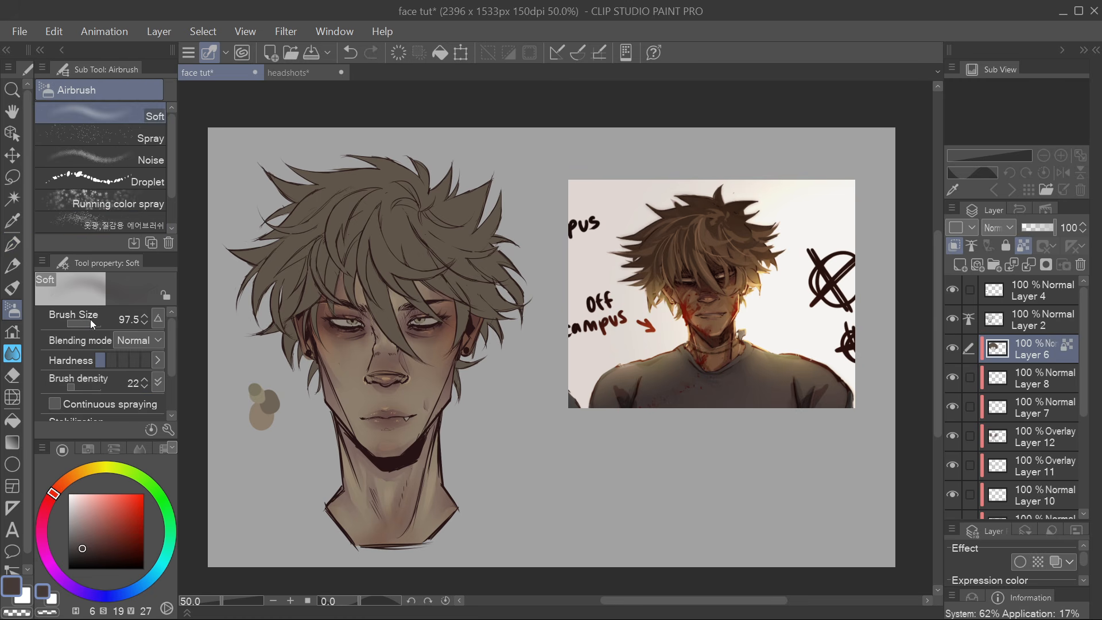
drag(92, 323, 97, 324)
alt+click(400, 231)
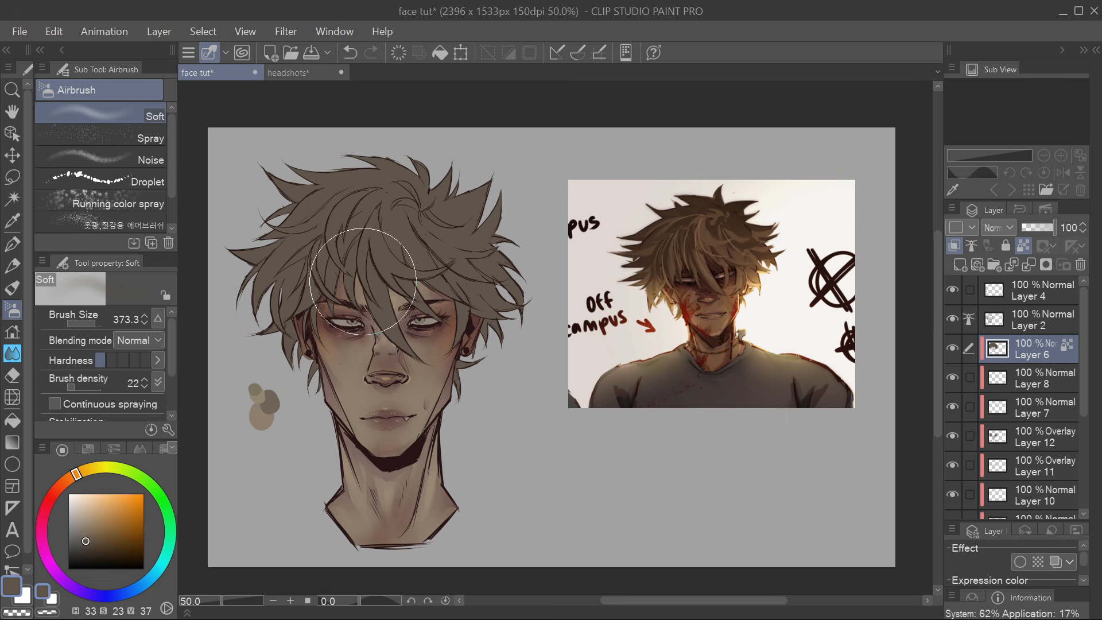
click(86, 529)
drag(86, 528, 80, 531)
mouse_move(387, 361)
mouse_down()
mouse_move(426, 332)
mouse_move(411, 282)
mouse_move(379, 298)
mouse_move(359, 314)
mouse_move(407, 315)
mouse_move(393, 299)
mouse_move(360, 315)
mouse_move(440, 359)
mouse_move(473, 294)
mouse_move(383, 343)
mouse_move(338, 308)
mouse_move(341, 353)
mouse_move(408, 348)
mouse_up()
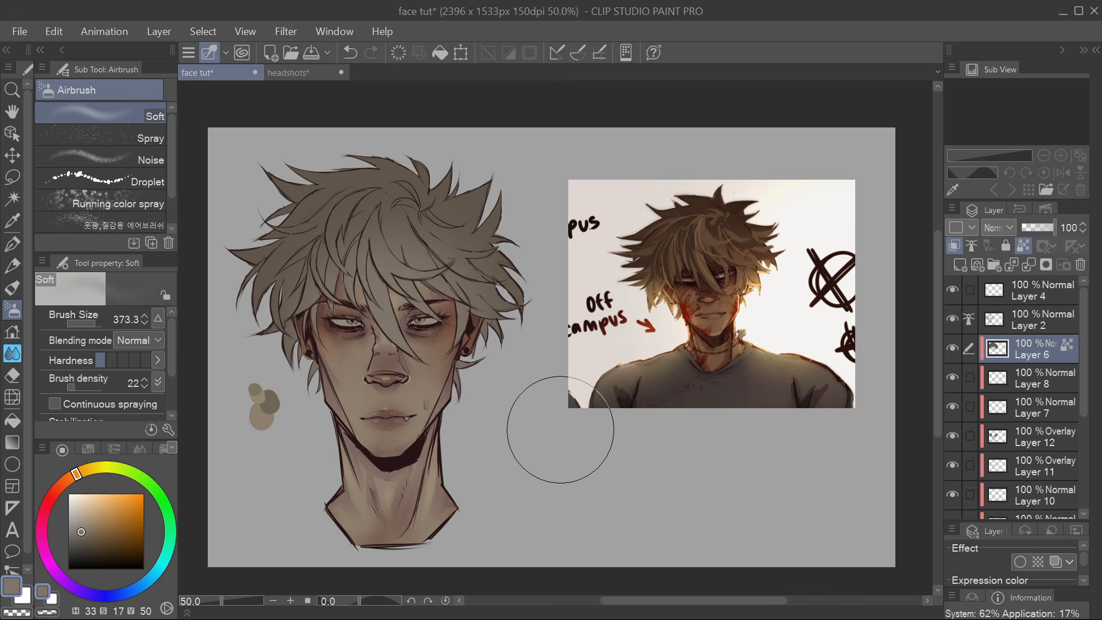
Airbrush a light beige (H 39, S 22, V 76) over the fringe near the face, keeping the hair layer's transparent pixels locked
key(p)
drag(486, 431, 509, 419)
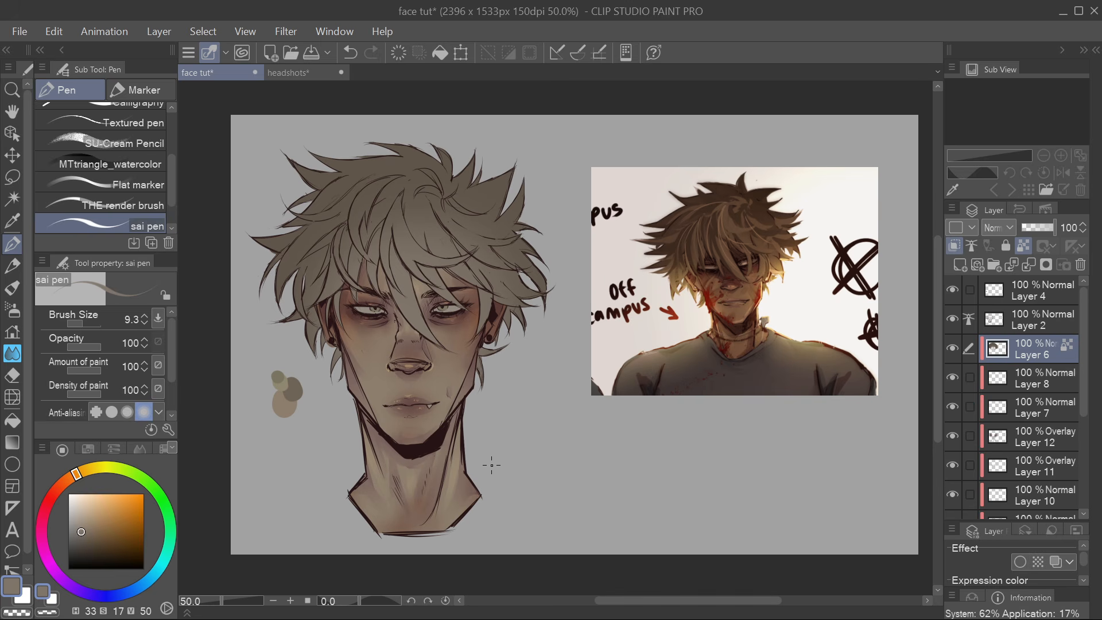
drag(620, 431, 637, 434)
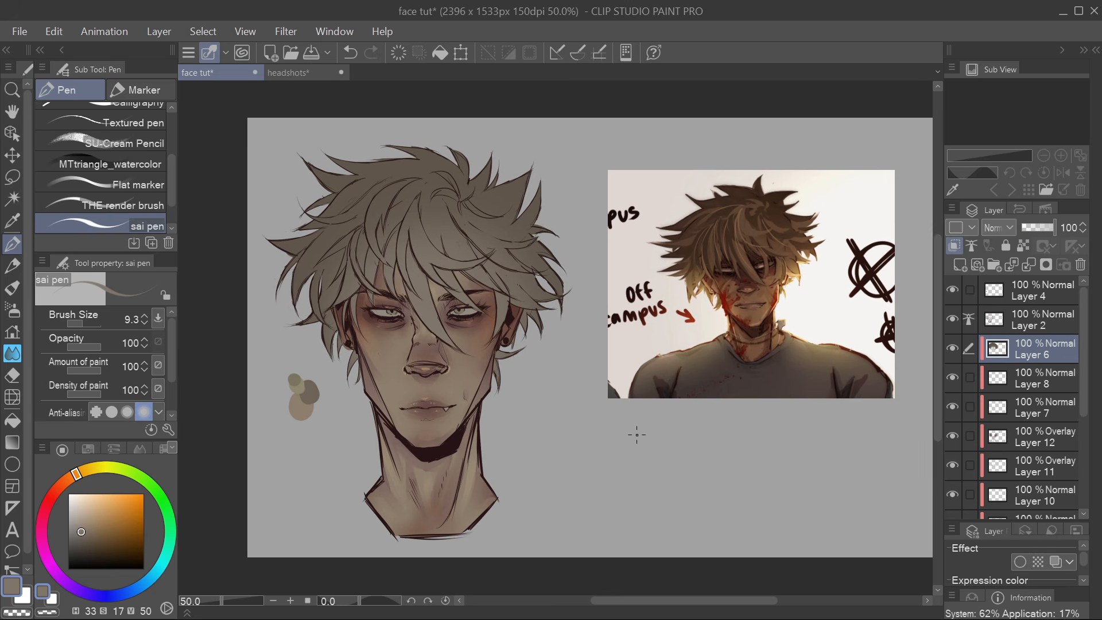
click(1023, 246)
click(83, 471)
click(89, 505)
click(85, 511)
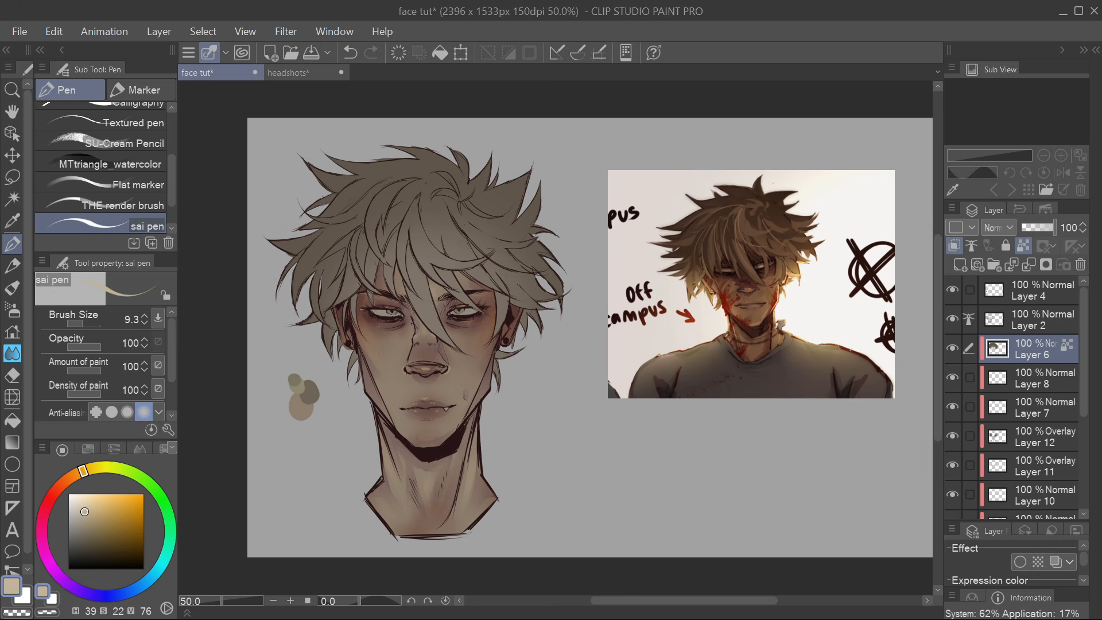
click(13, 310)
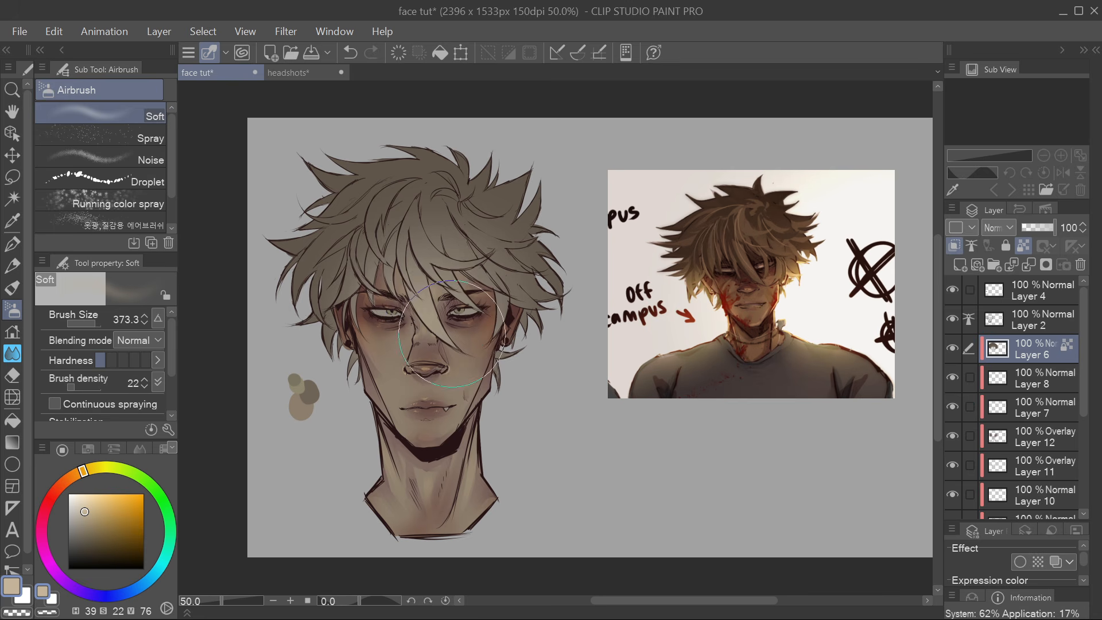
drag(591, 422, 535, 425)
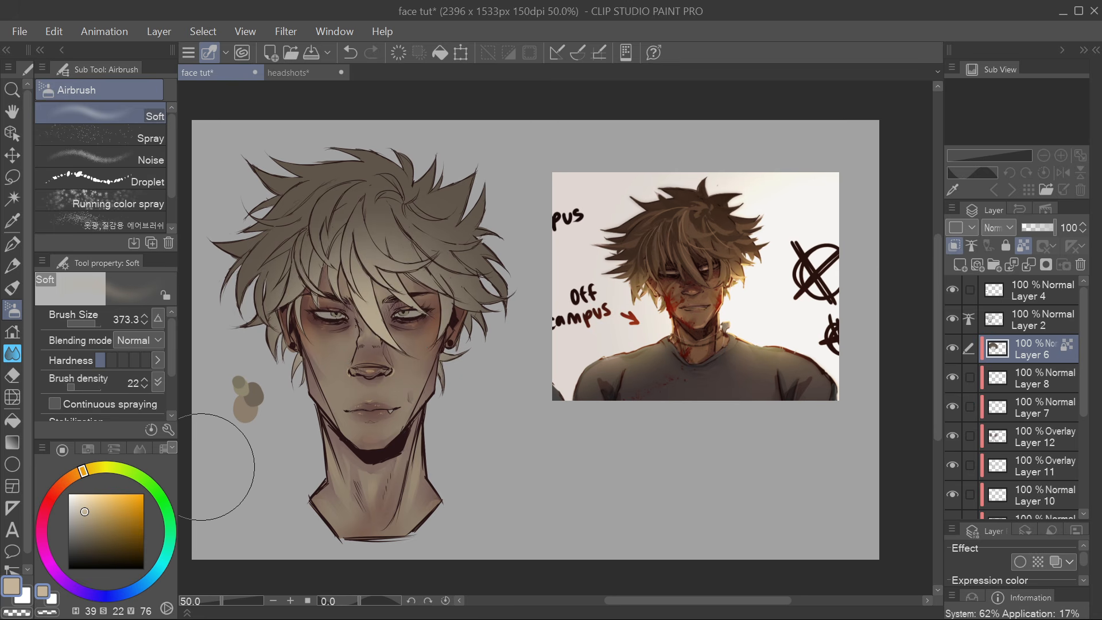
Airbrush a darker brown (H 33, S 26, V 31) over the upper hair, and unlock the hair layer's transparent pixels
alt+click(368, 171)
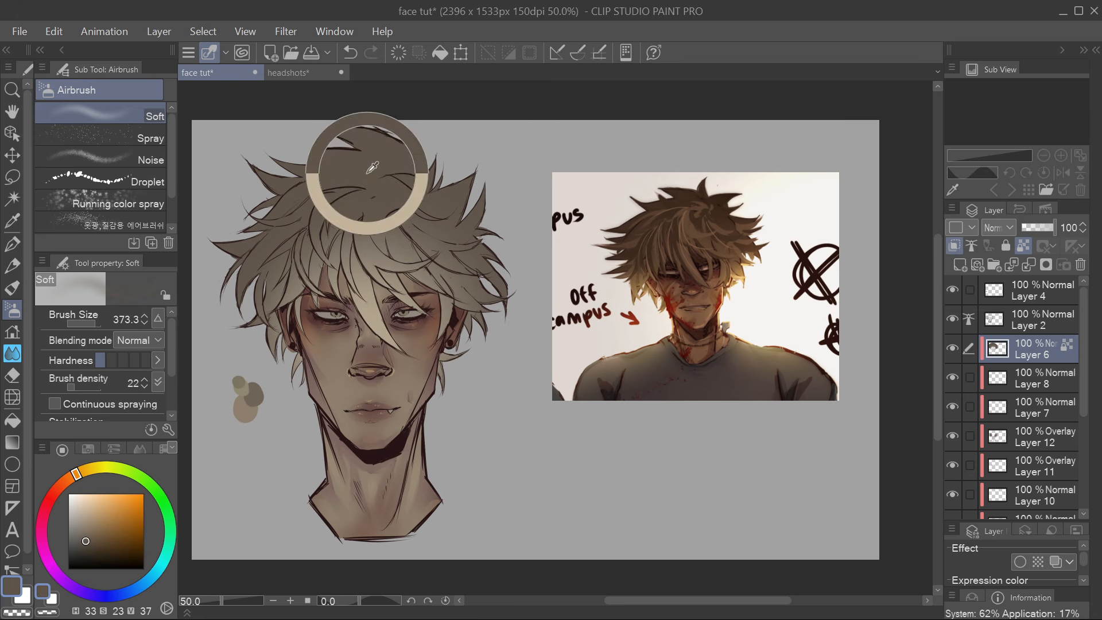
click(88, 546)
key(p)
drag(654, 534, 683, 555)
drag(775, 503, 739, 482)
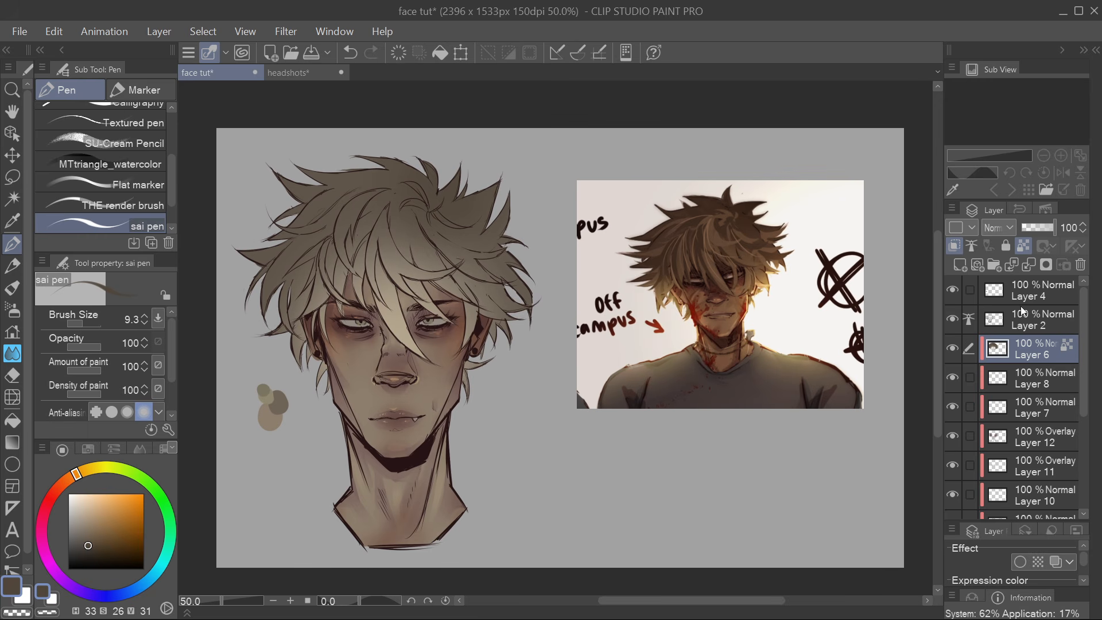
click(1023, 248)
Group all the colour layers from Layer 3 up to Layer 6 into one folder and collapse it
scroll(1017, 439, down, 5)
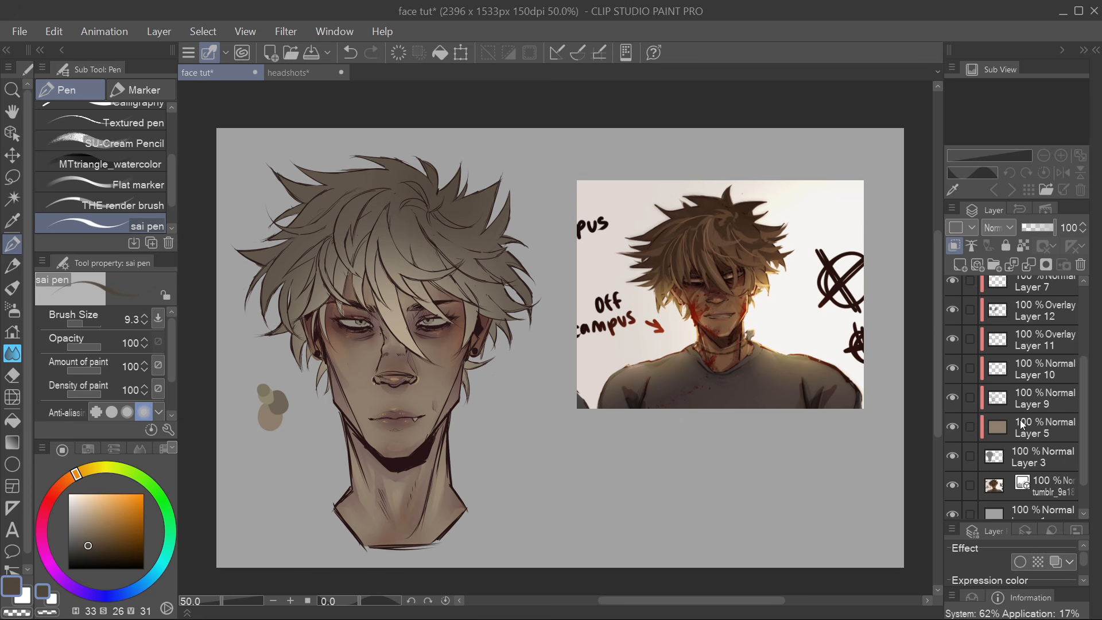
click(1027, 417)
scroll(1037, 486, up, 3)
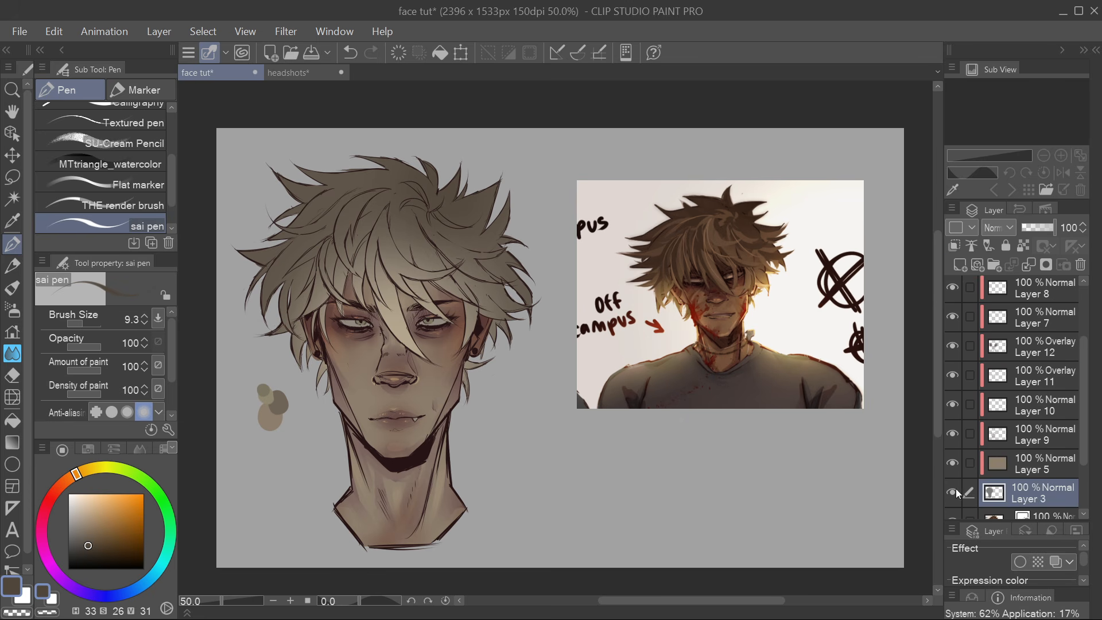
drag(974, 461, 971, 343)
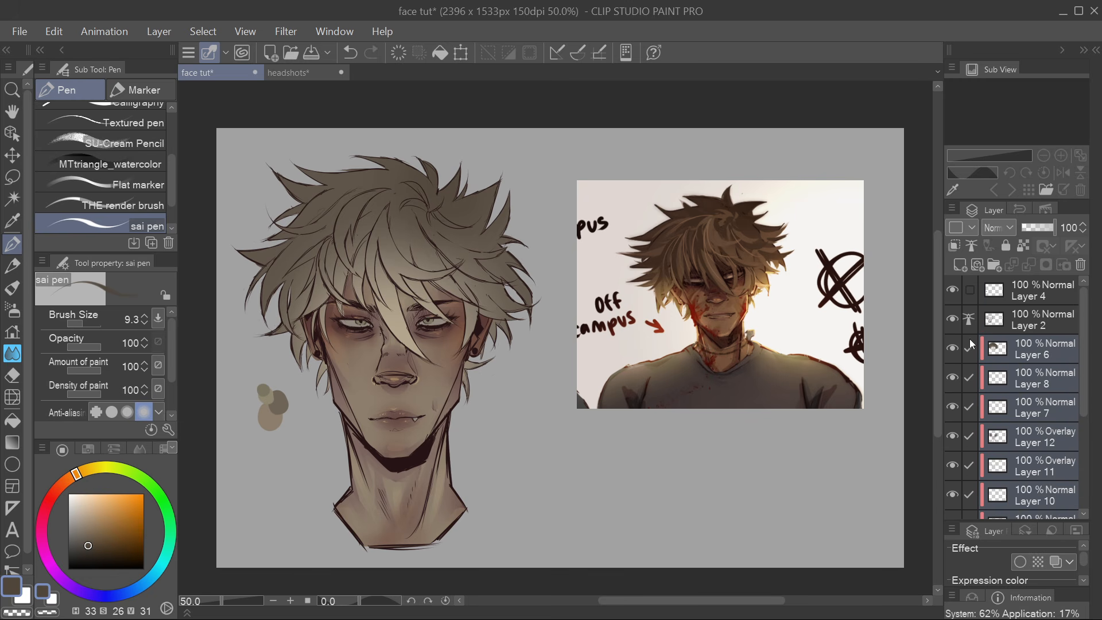
key(ctrl+g)
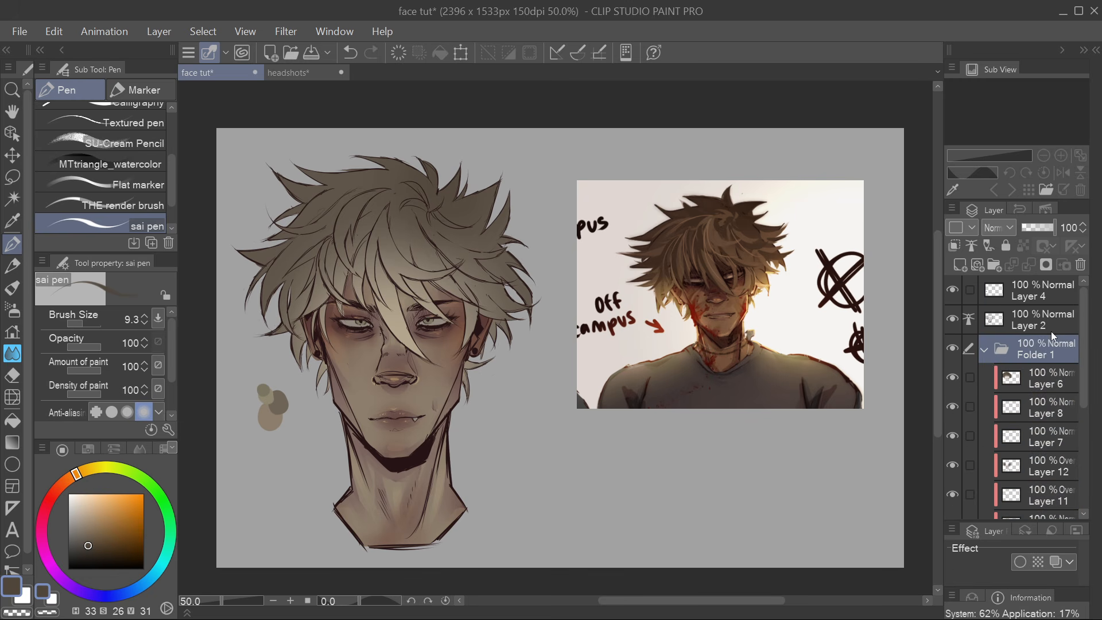
click(985, 349)
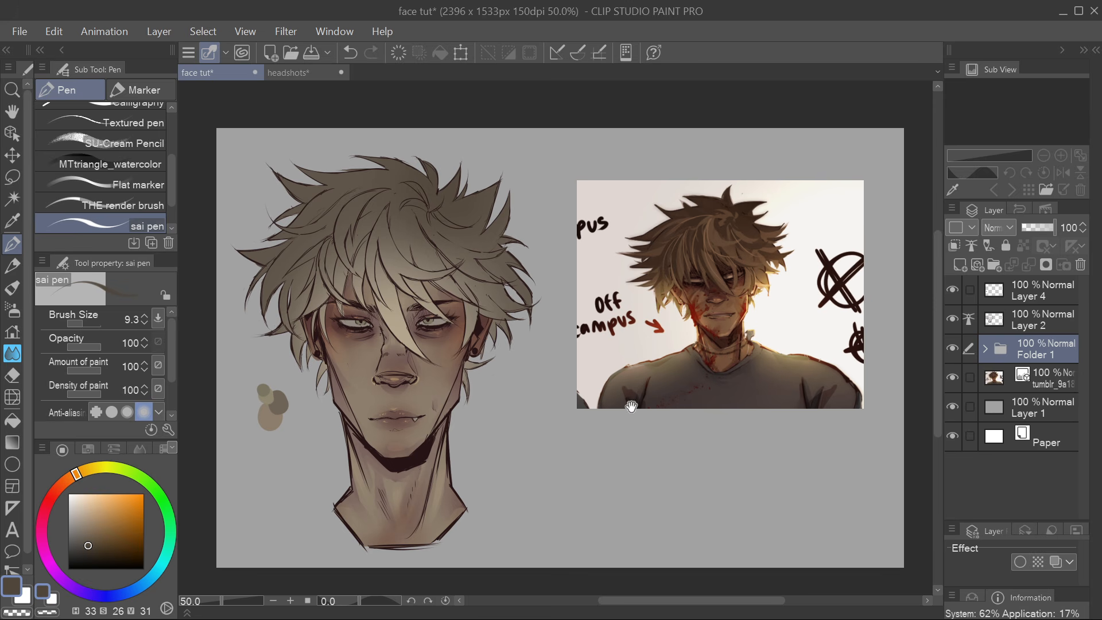
Duplicate the line-art layer, Layer 2
drag(556, 409, 562, 400)
drag(658, 424, 641, 430)
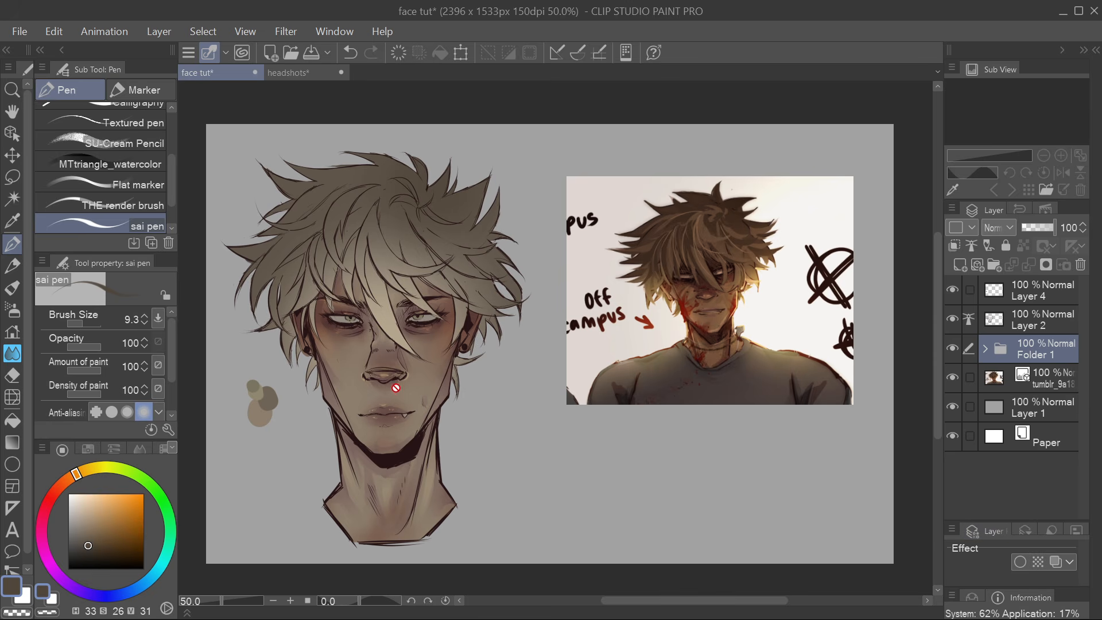
scroll(387, 390, up, 2)
drag(421, 373, 429, 382)
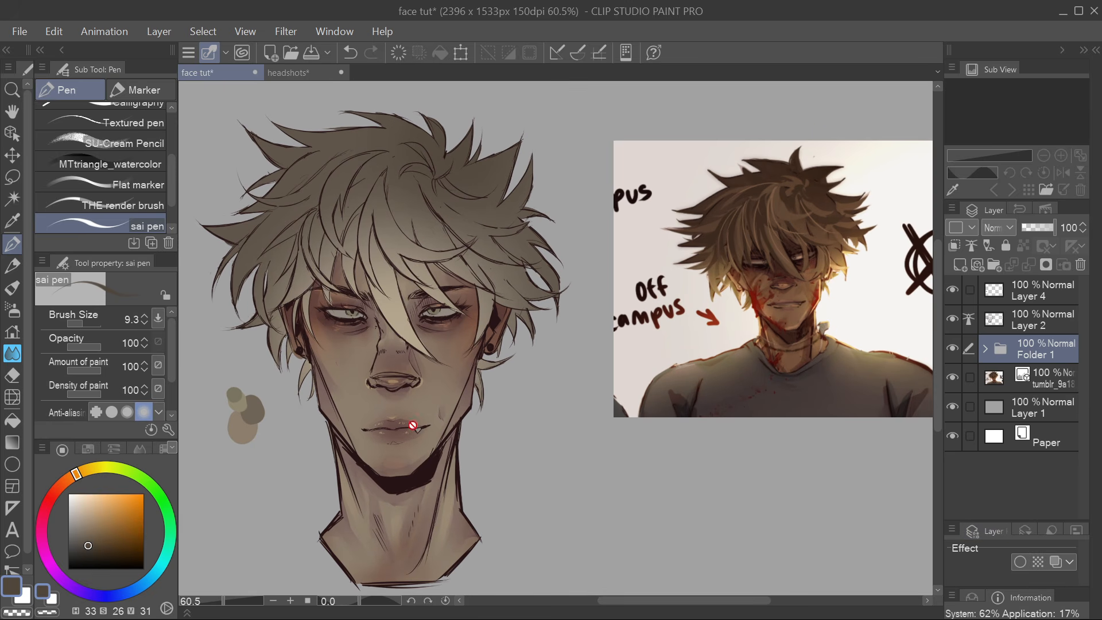
click(1045, 319)
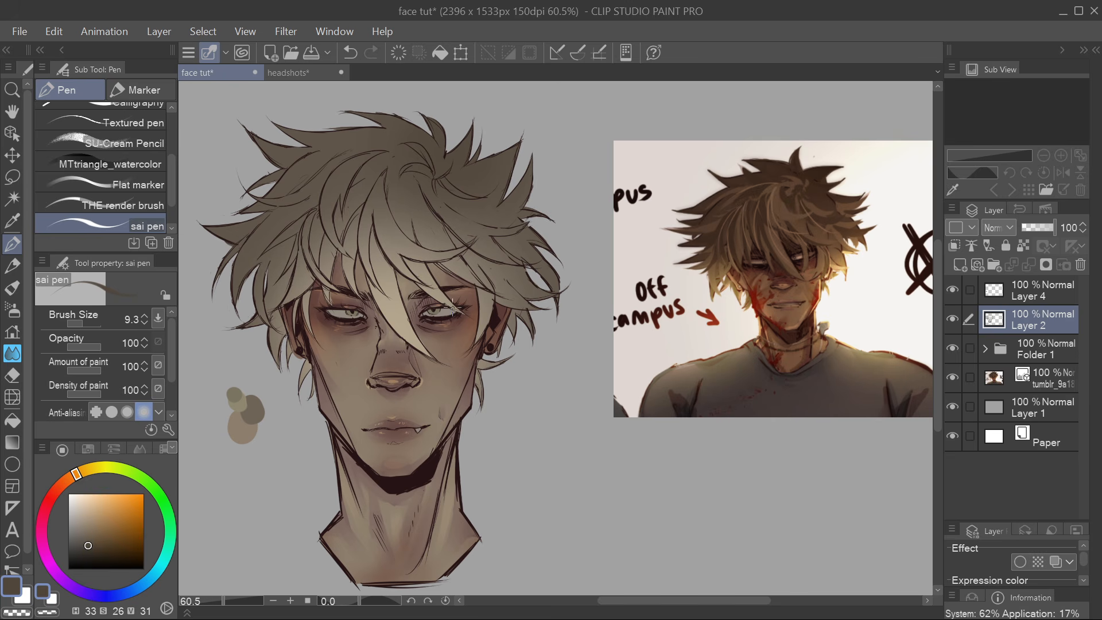
right_click(1035, 324)
click(921, 403)
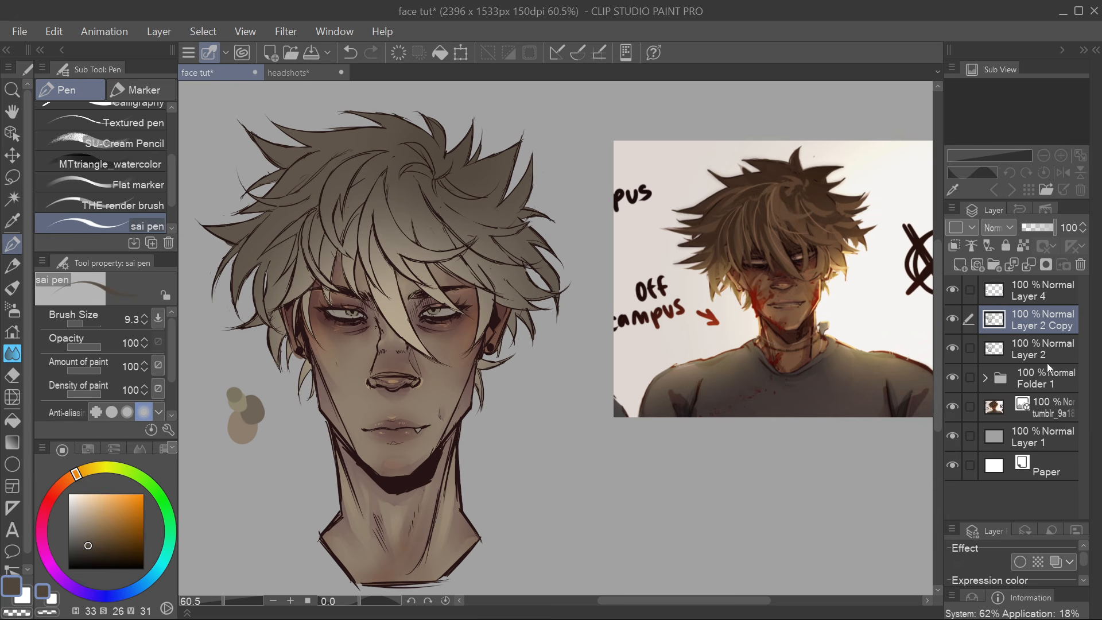
Set the opacity of the original line-art layer, below its copy, to 55%
click(1033, 355)
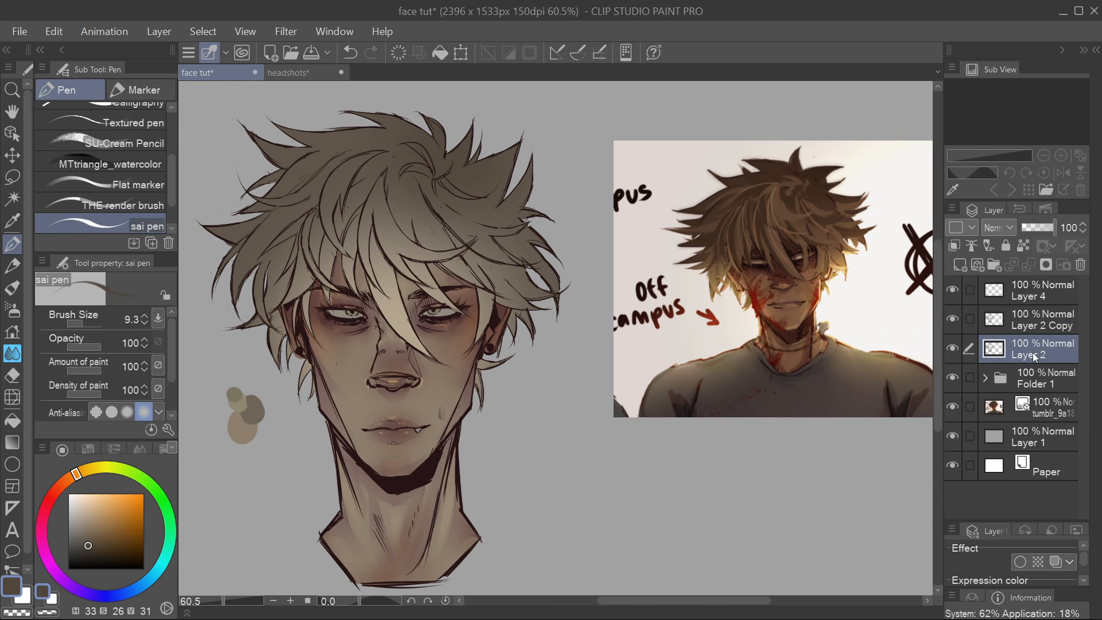
click(1043, 230)
click(1084, 232)
click(1084, 231)
click(1084, 232)
Apply a Gaussian blur of strength 9 to the 55% line-art layer, and toggle its visibility to compare the effect
click(291, 34)
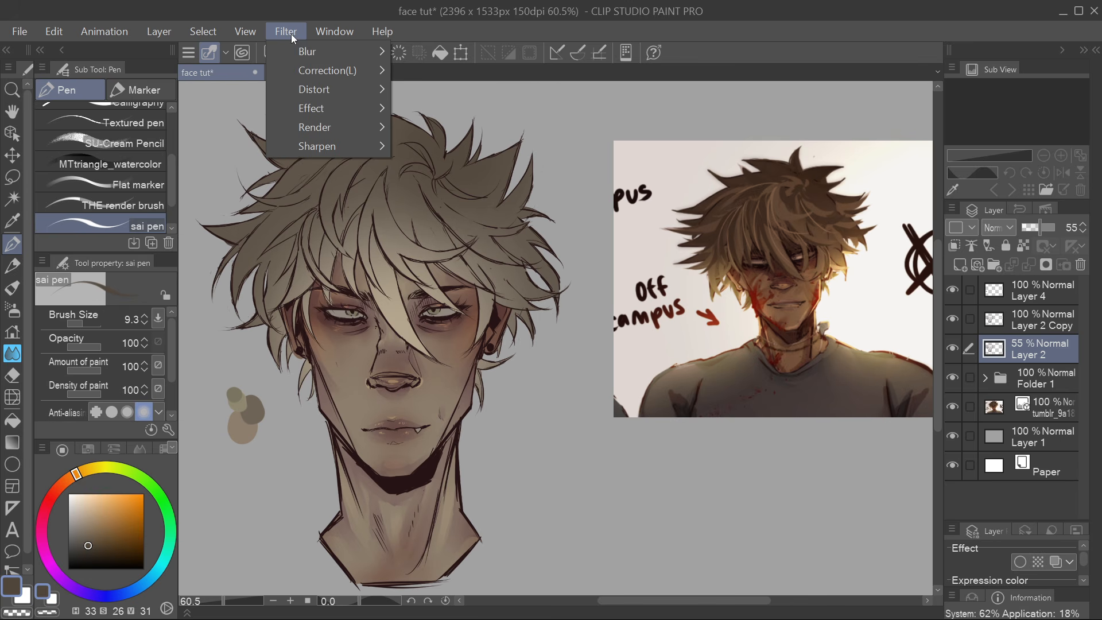
mouse_move(298, 54)
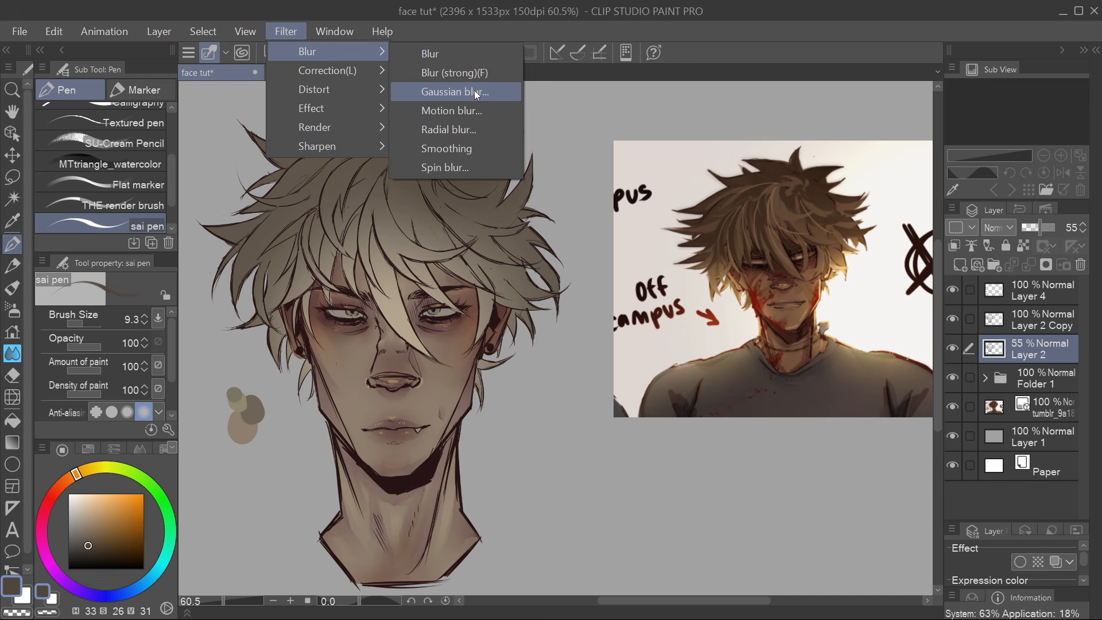
click(441, 93)
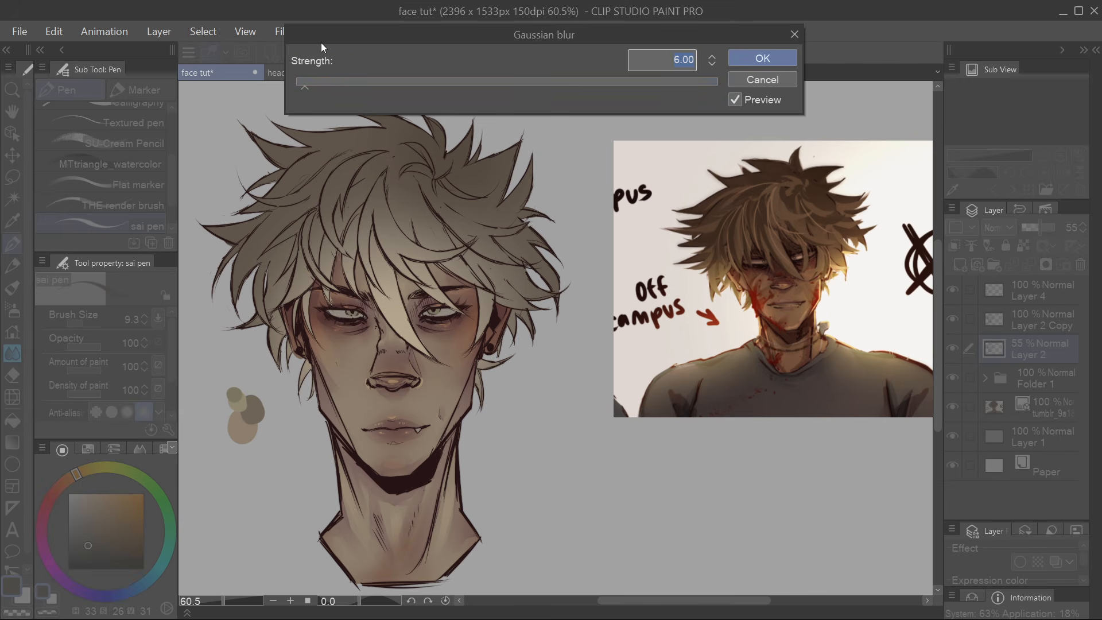
click(321, 82)
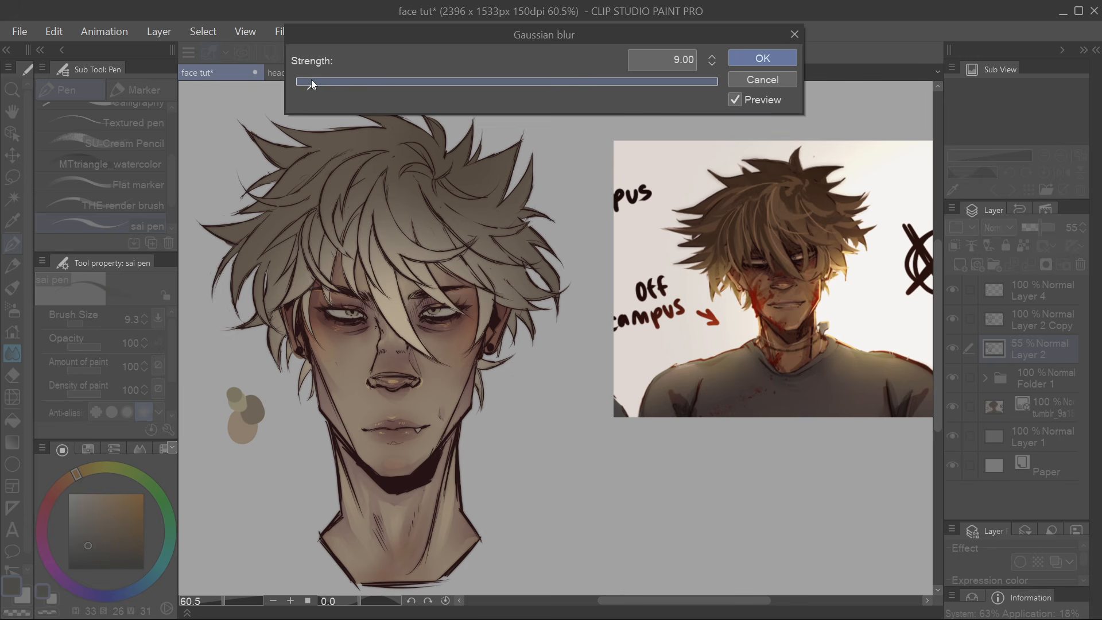
click(762, 58)
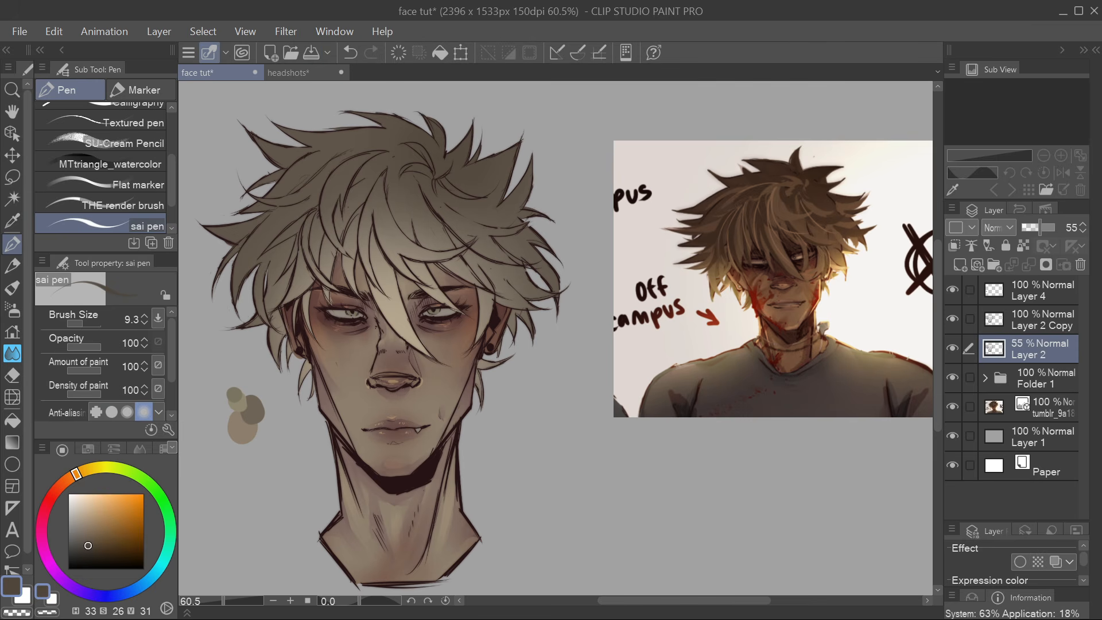
click(955, 352)
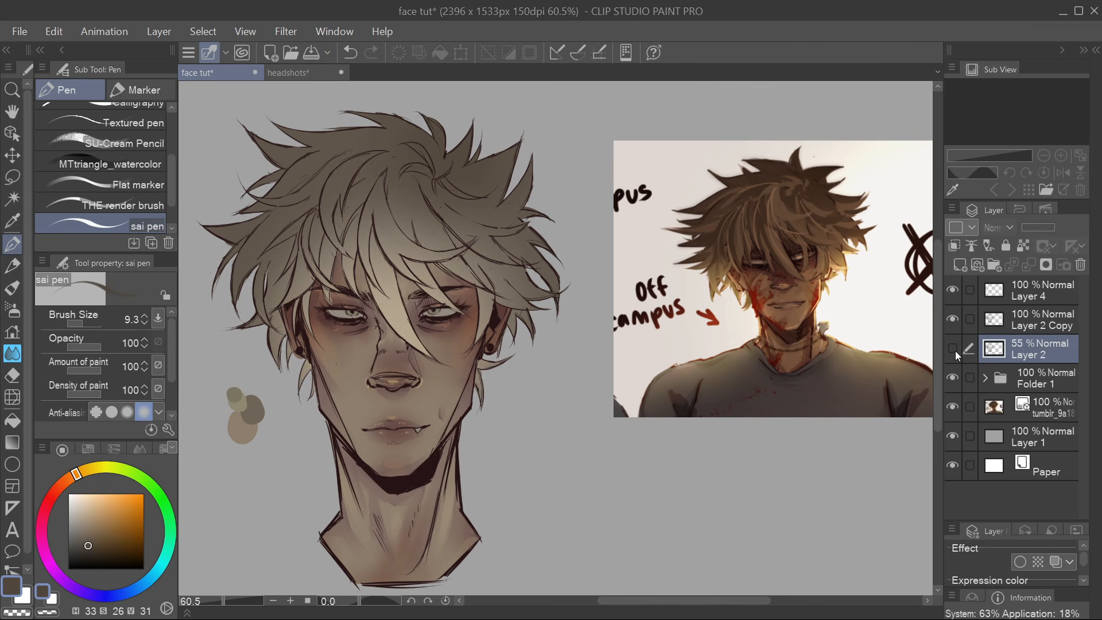
click(955, 352)
click(955, 352)
click(955, 352)
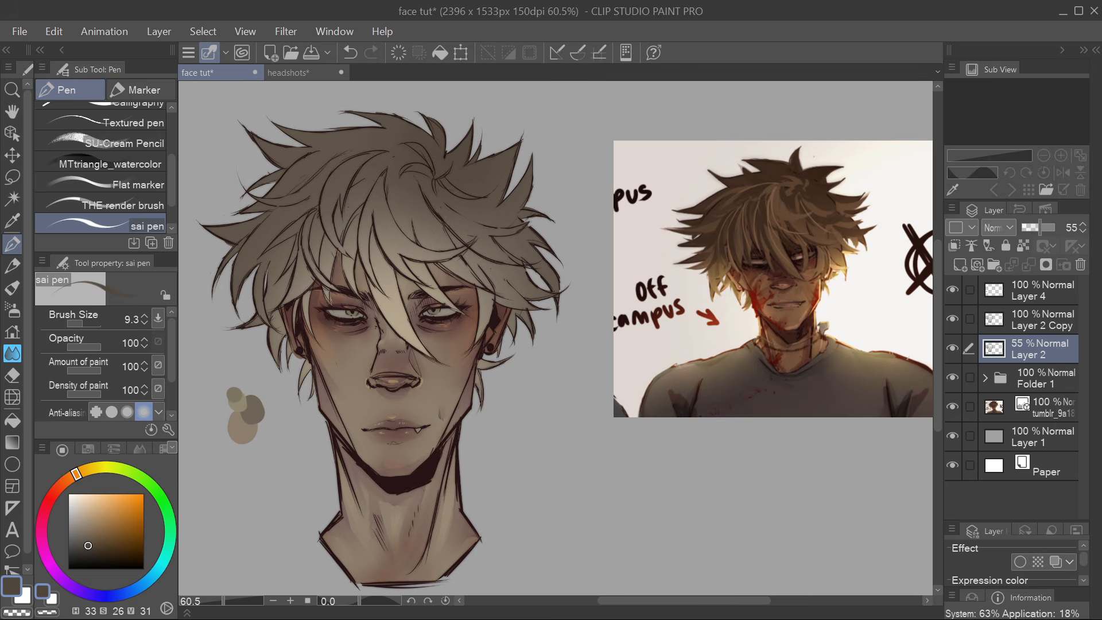
scroll(313, 347, down, 2)
scroll(387, 456, up, 1)
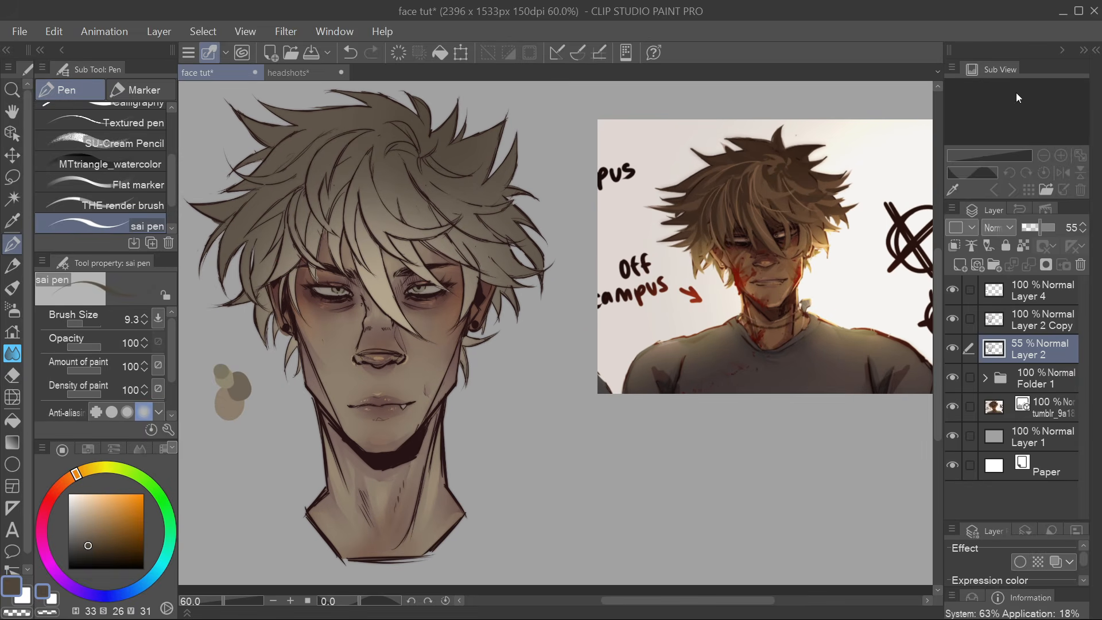
Add a new layer directly above the colour folder, Folder 1, and clip it to the folder
click(1037, 380)
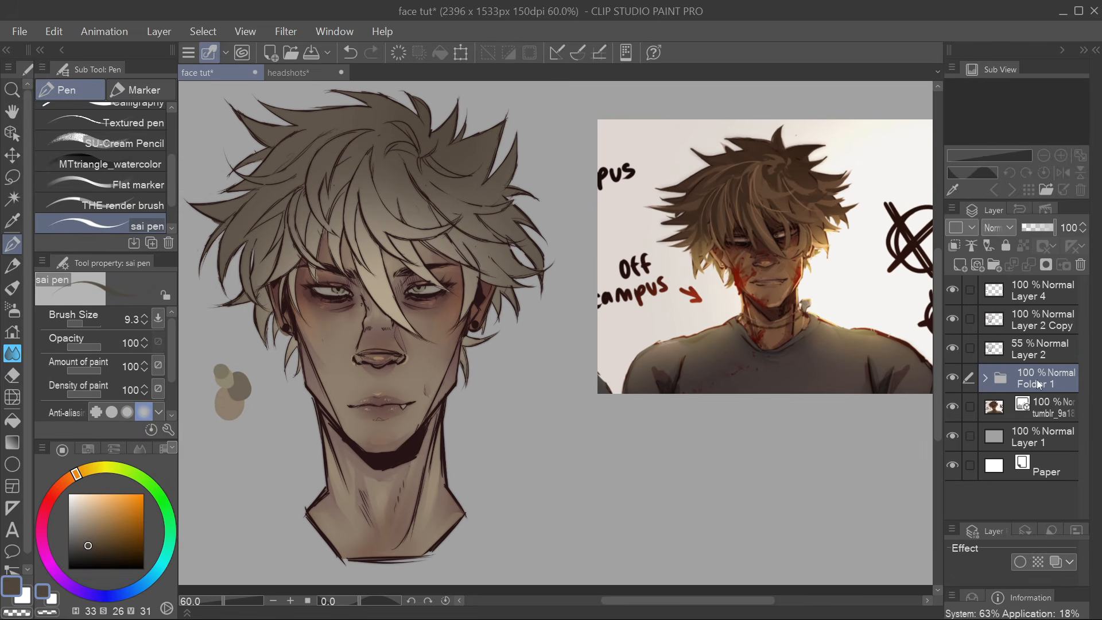
click(953, 264)
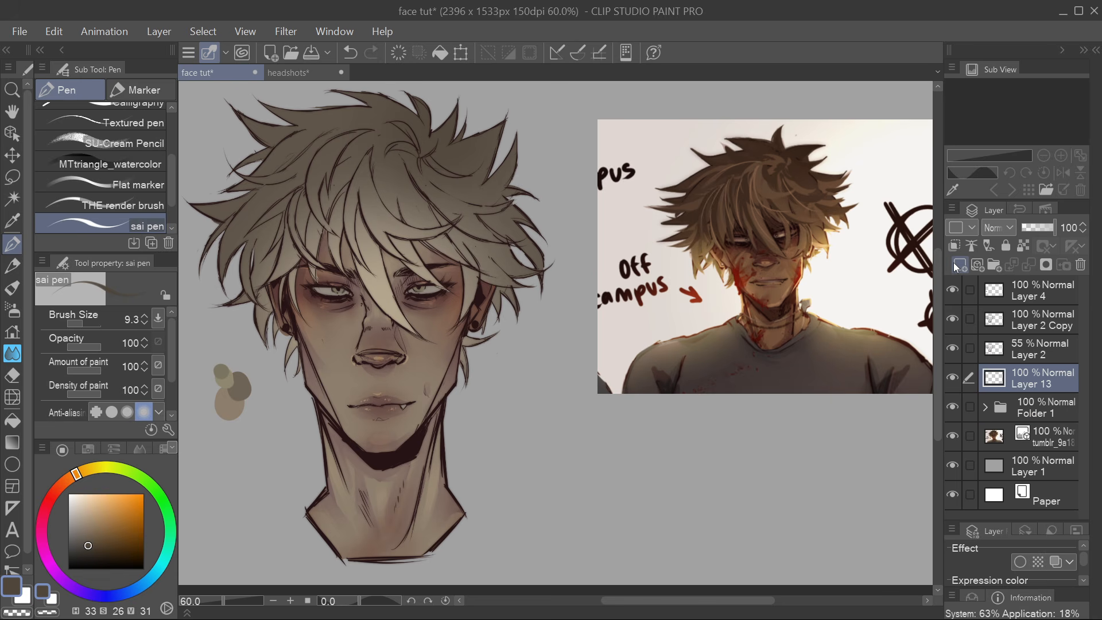
click(955, 247)
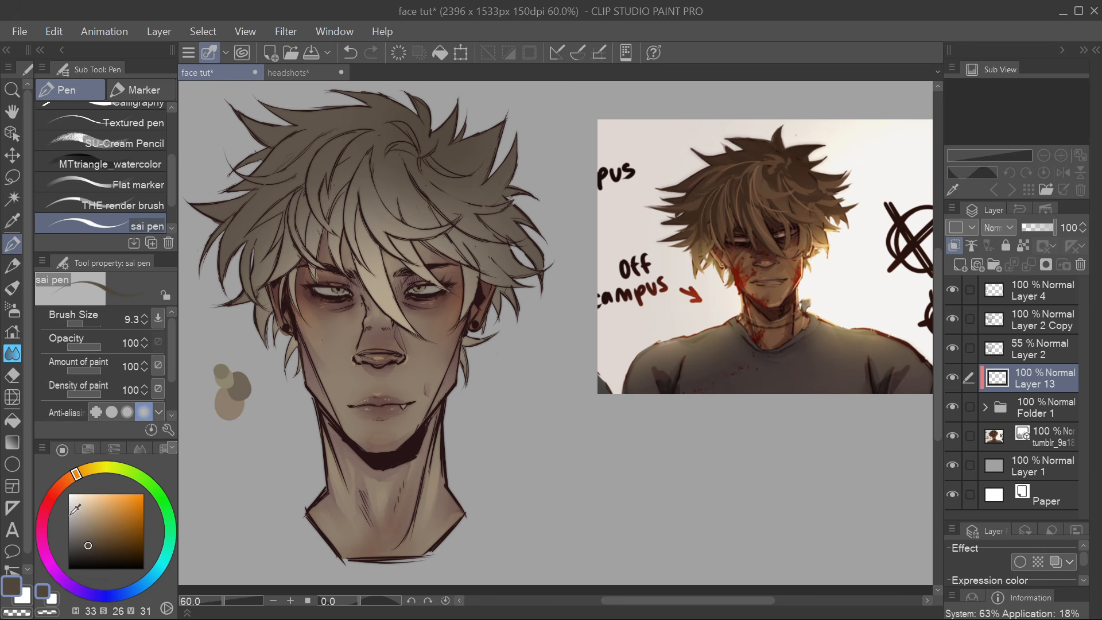
Try a pink stroke (H 356, S 32, V 68) across the face at brush size 25.4, and undo it
click(48, 503)
click(93, 519)
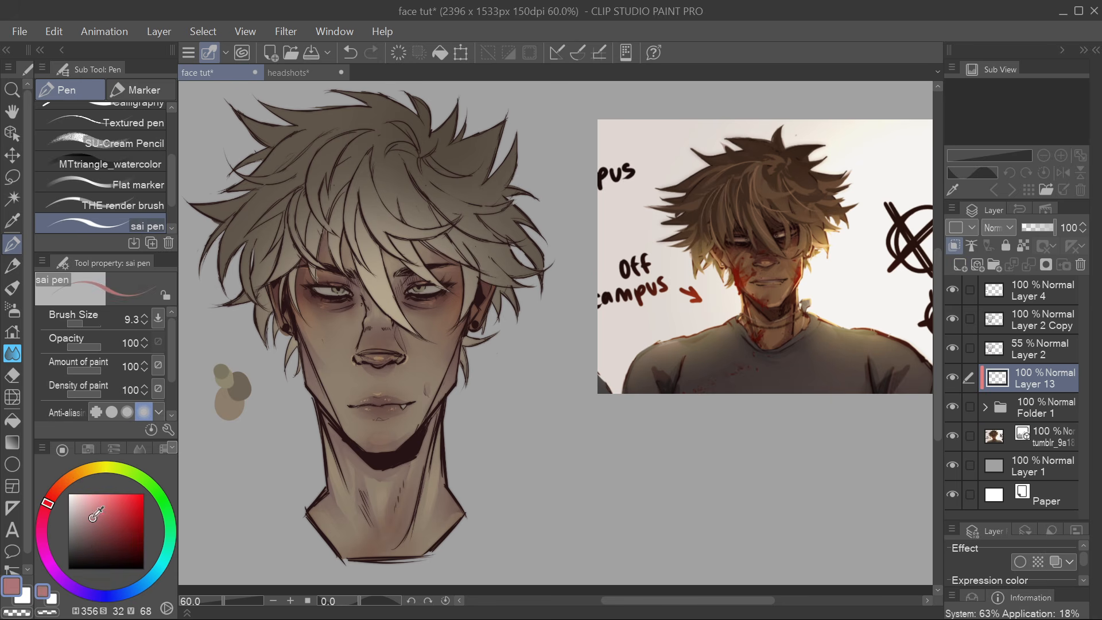
click(86, 325)
drag(307, 374, 542, 250)
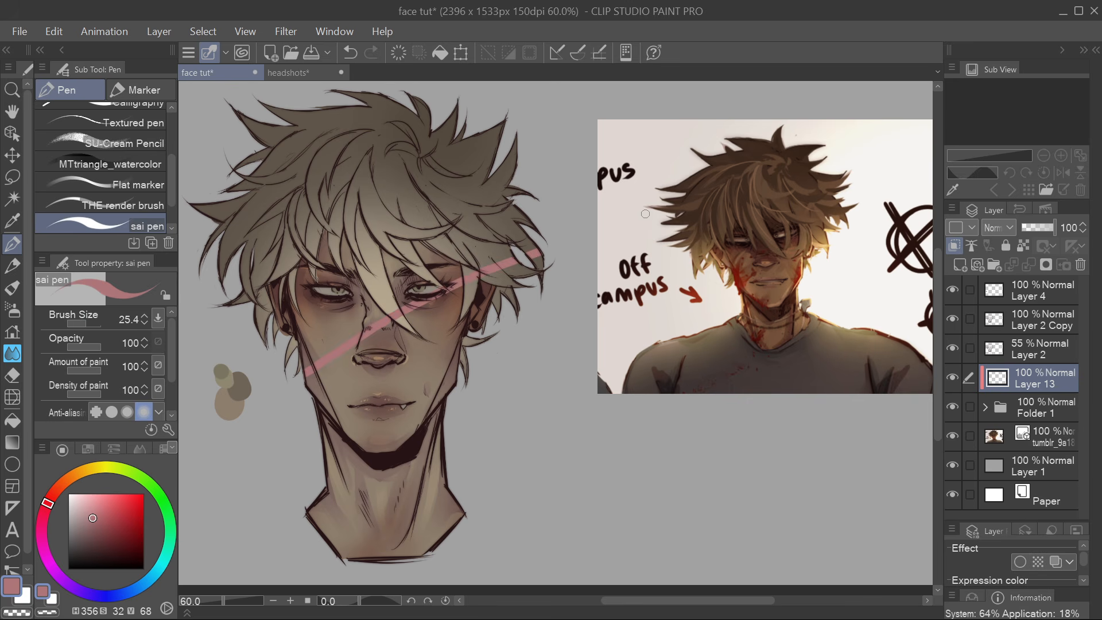
click(350, 56)
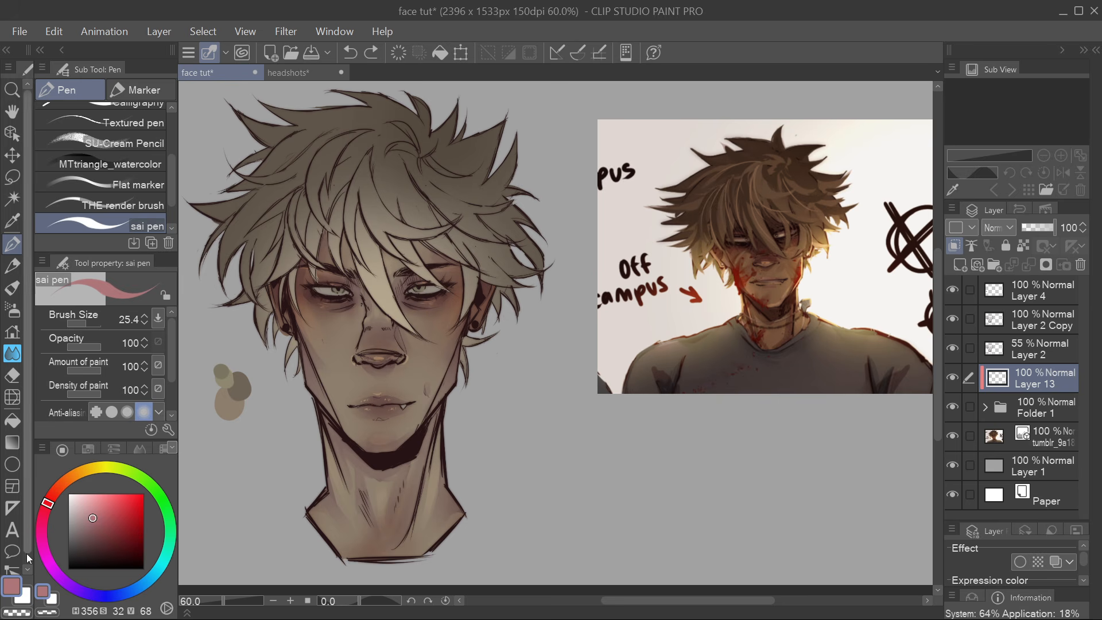
Pick a dark reddish brown (H 356, S 20, V 34) and set the clipped layer to Multiply at 50% opacity
click(83, 543)
click(1005, 230)
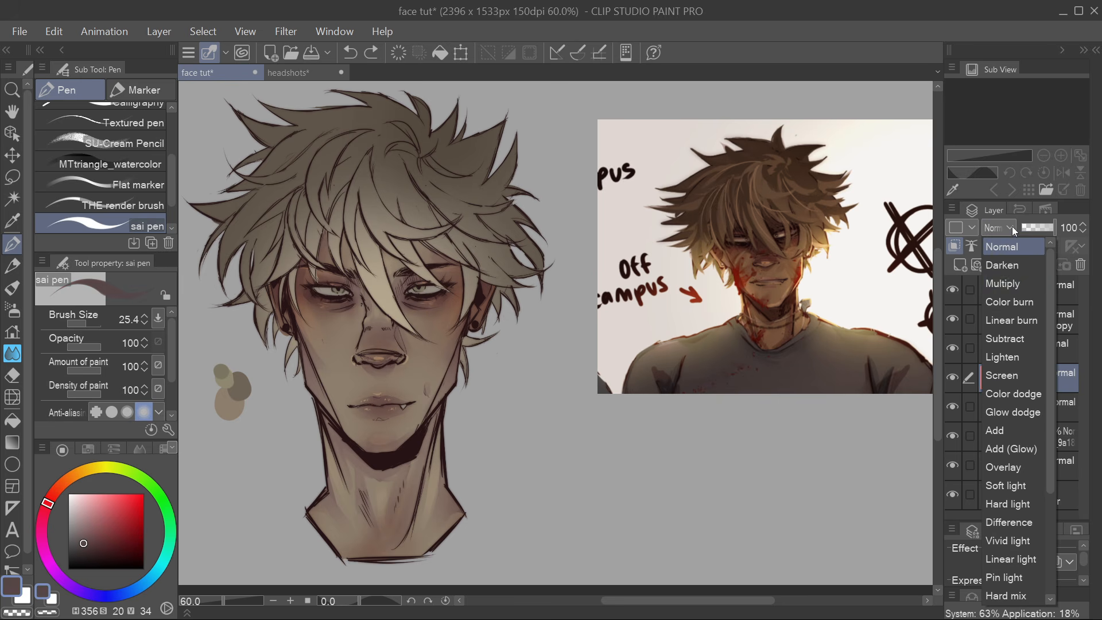
click(1013, 287)
click(1044, 227)
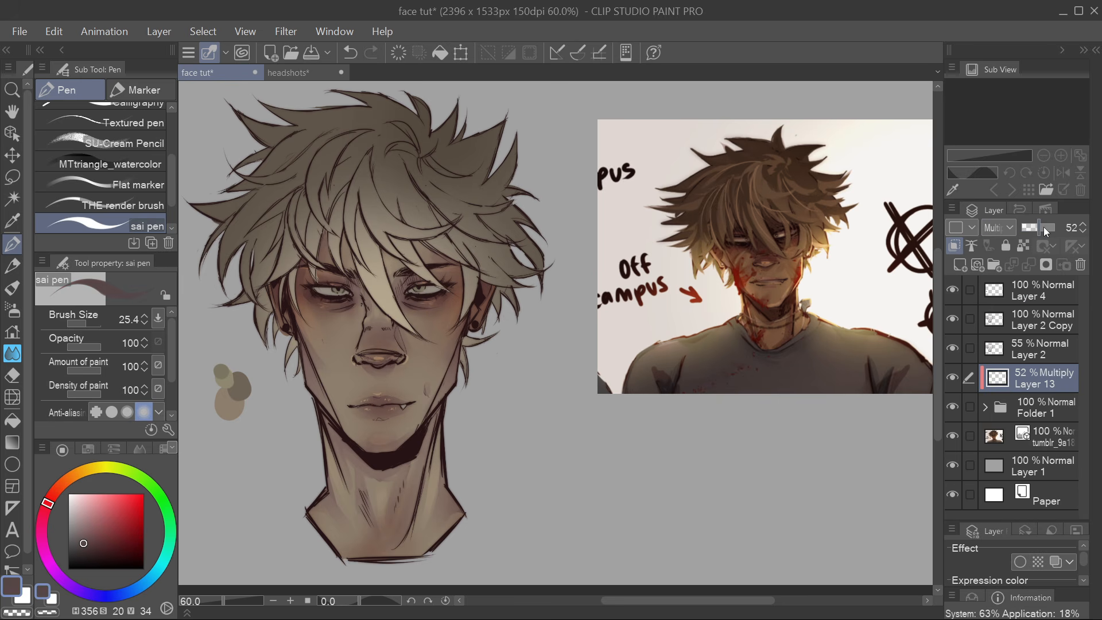
click(1084, 231)
Choose the muted shadow colour H 346, S 19, V 39, undo the test strokes across the face, and set the brush size to 15.4
drag(306, 390, 525, 212)
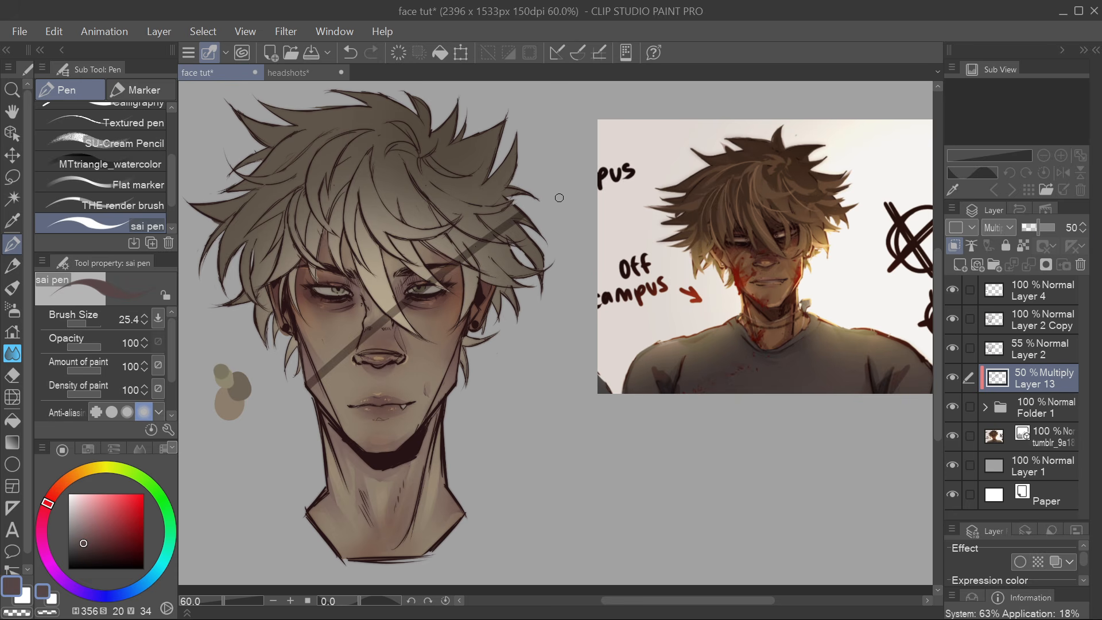
click(349, 52)
click(44, 513)
drag(92, 536, 82, 539)
drag(300, 327, 537, 243)
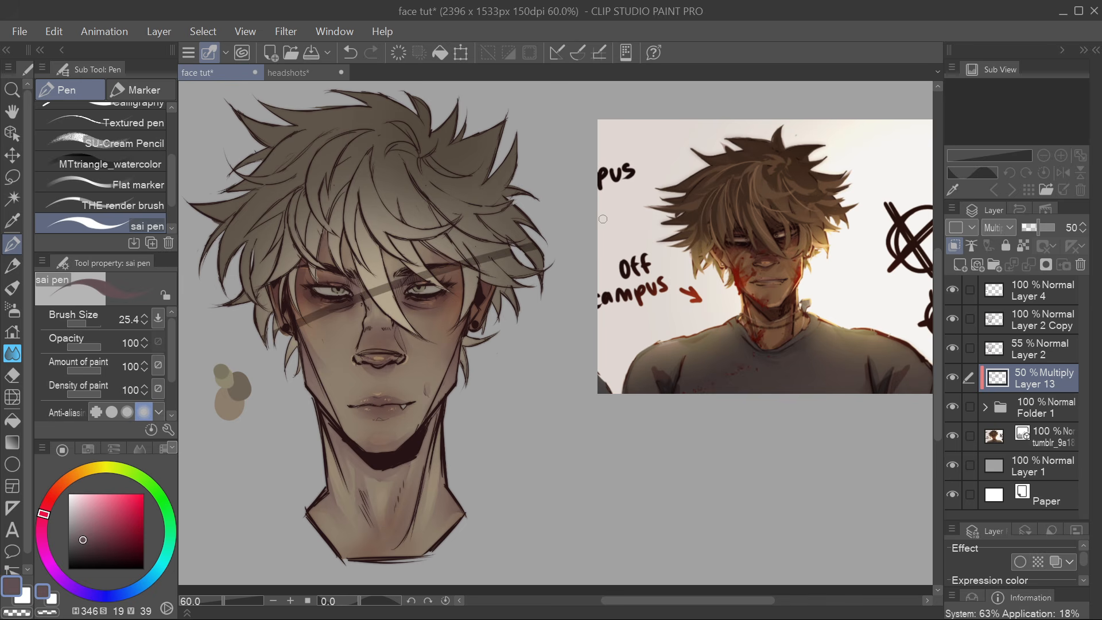
click(346, 56)
scroll(373, 324, up, 3)
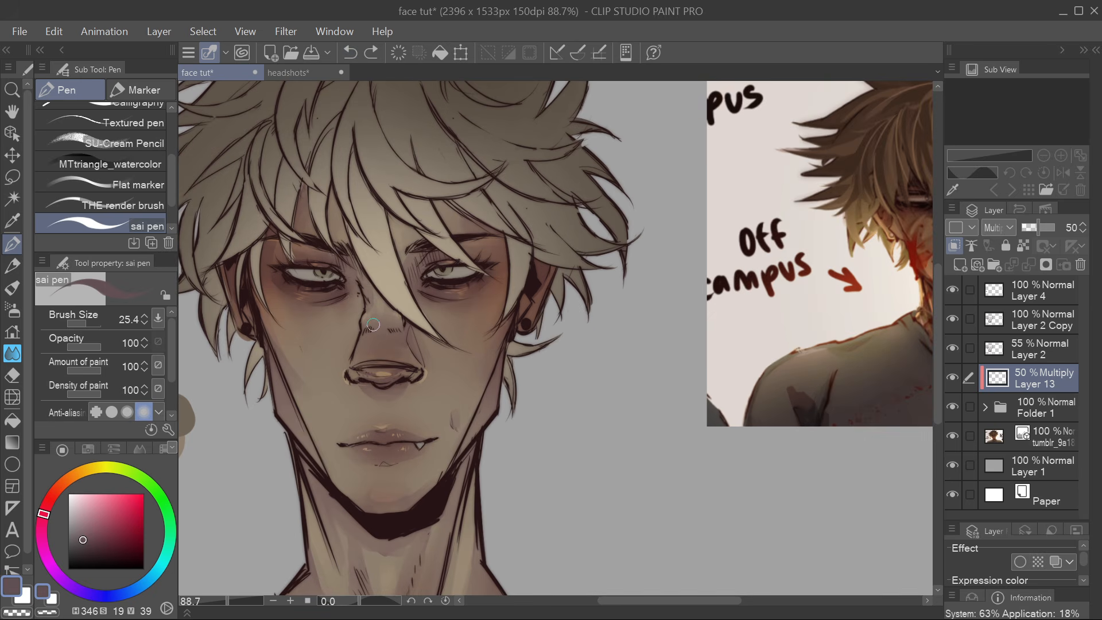
click(84, 324)
Examine the ears, cheeks, nose and hair overlap beside the reference to plan where the shadows fall
drag(557, 423, 705, 383)
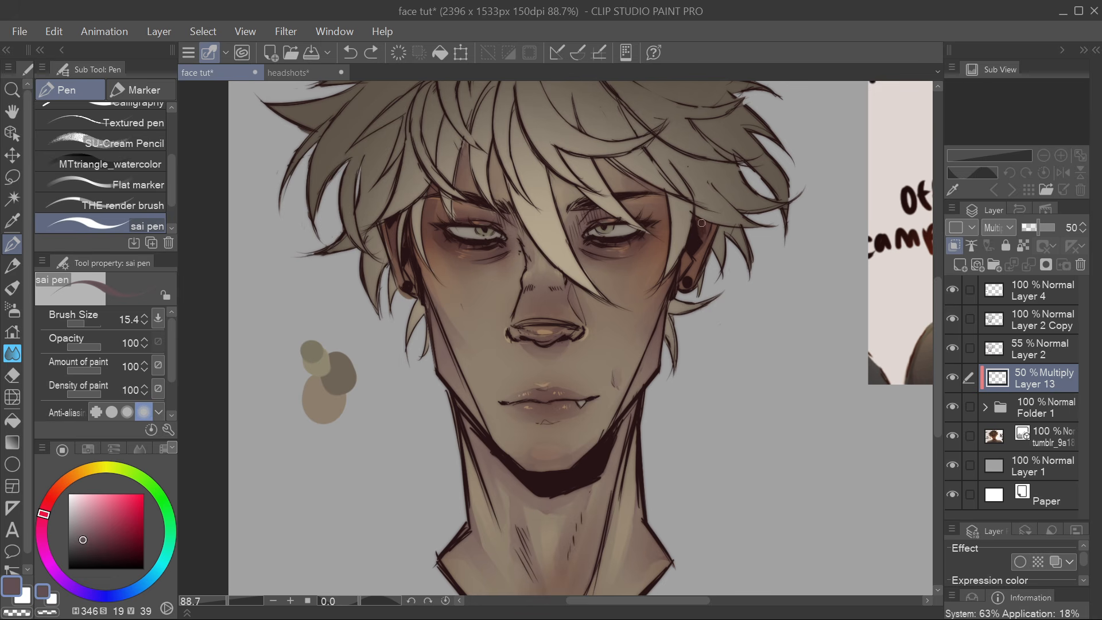
drag(705, 232, 695, 217)
drag(395, 222, 391, 246)
drag(663, 308, 619, 415)
drag(428, 301, 483, 429)
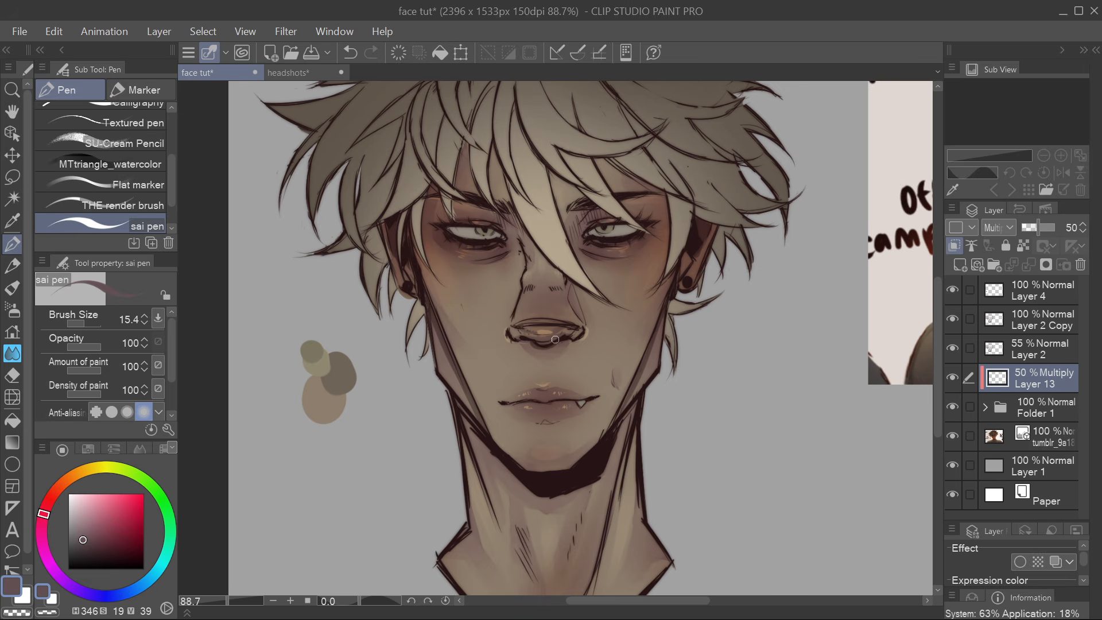
drag(641, 311, 559, 325)
mouse_move(426, 187)
mouse_down()
mouse_move(456, 259)
mouse_move(487, 294)
mouse_up()
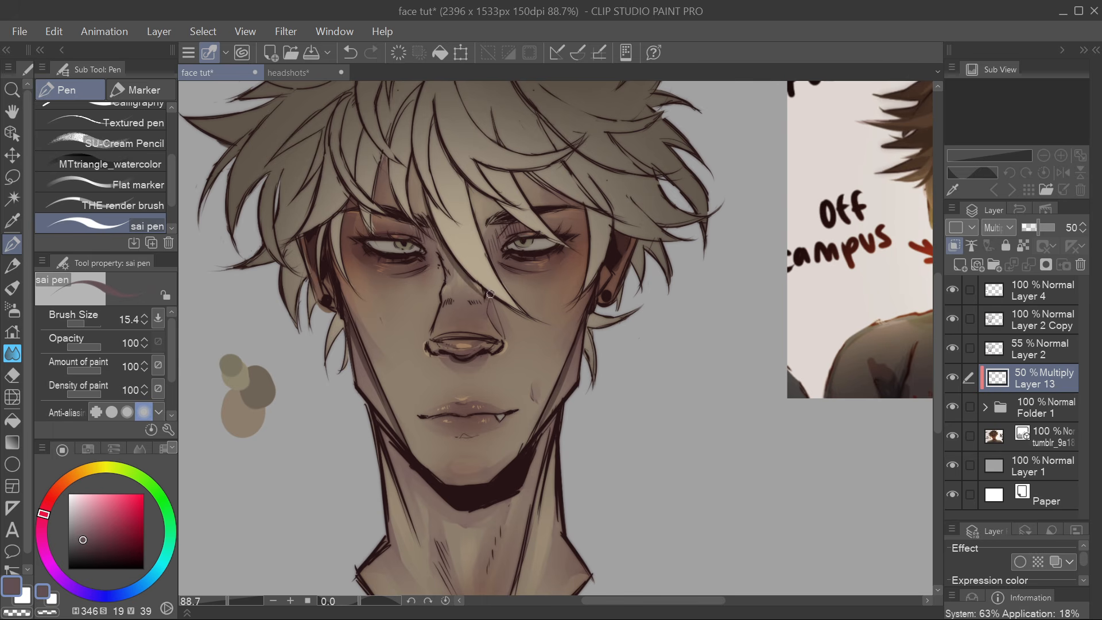
drag(433, 224, 511, 316)
mouse_move(538, 169)
mouse_down()
mouse_move(462, 181)
mouse_move(467, 259)
mouse_up()
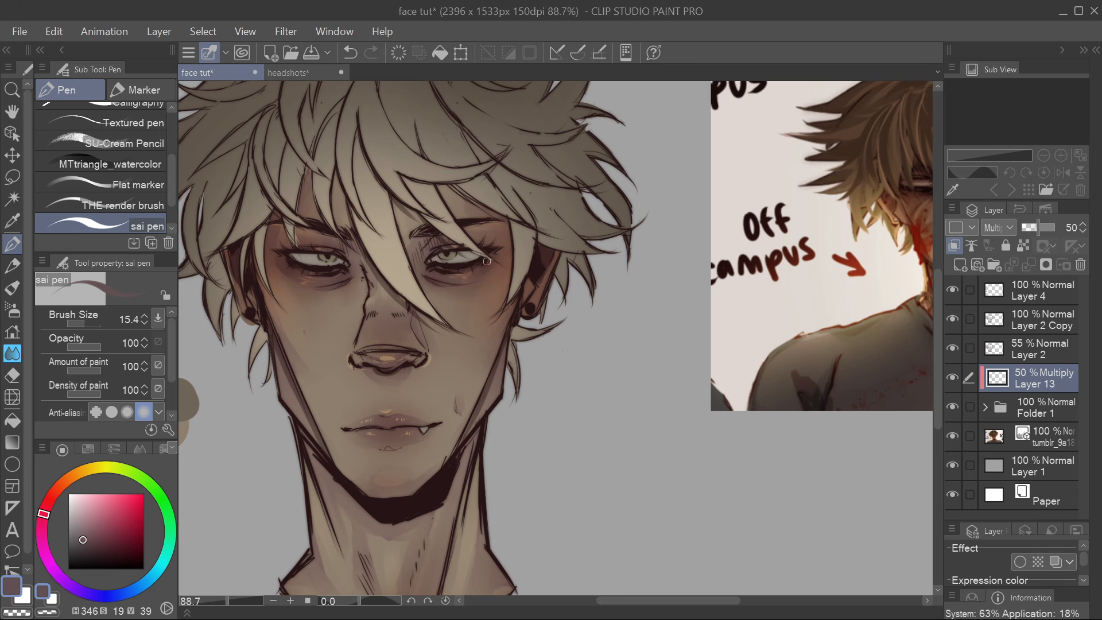
drag(493, 196, 436, 190)
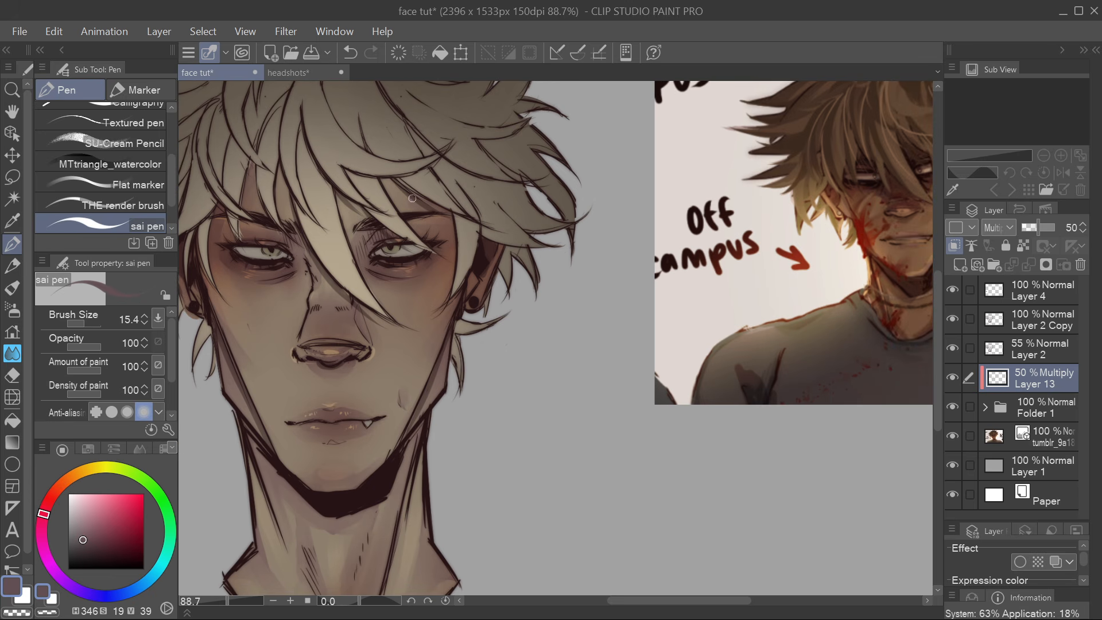
drag(471, 286, 600, 463)
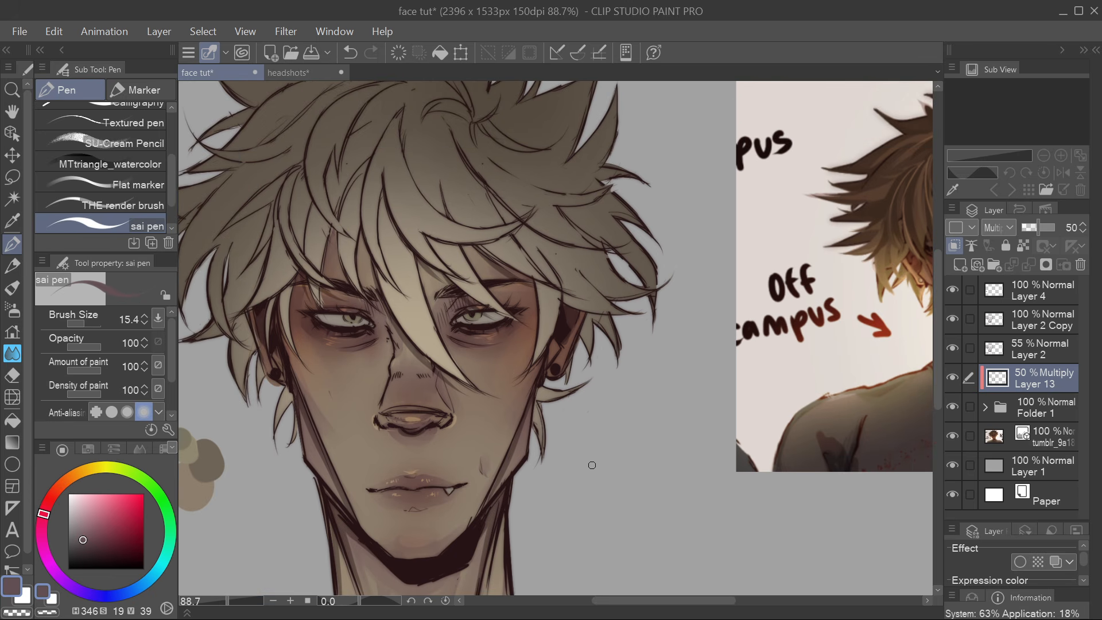
scroll(583, 463, down, 5)
drag(556, 404, 508, 362)
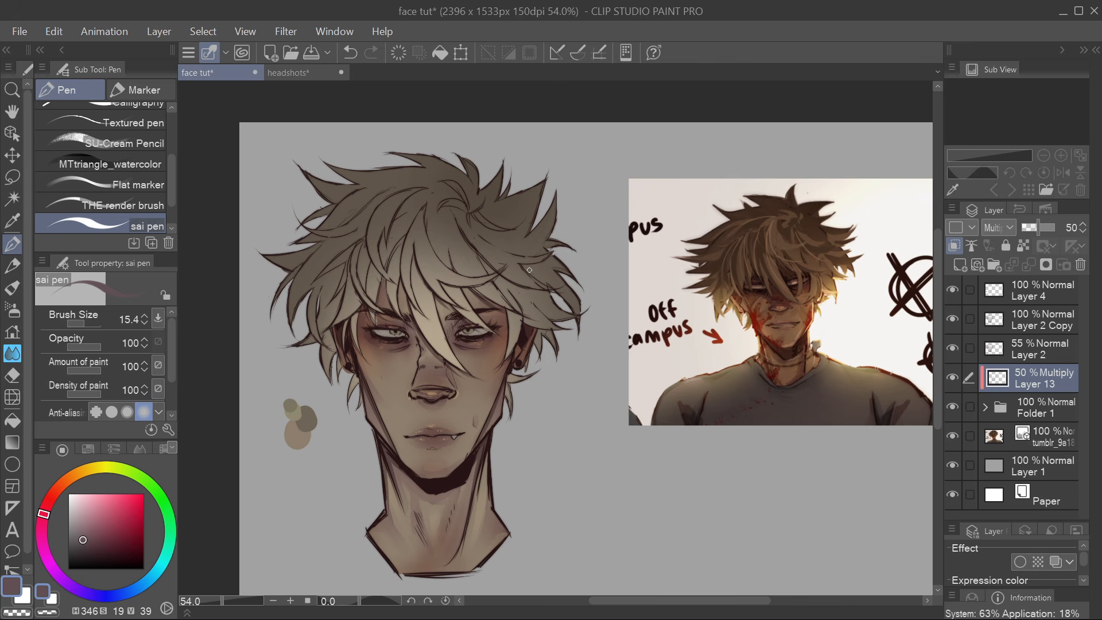
Paint Multiply shadows on the forehead beneath the bangs and down the shaded side of the nose
scroll(448, 392, up, 5)
mouse_move(362, 275)
mouse_down()
mouse_move(394, 315)
mouse_move(384, 302)
mouse_move(352, 309)
mouse_up()
drag(331, 268, 369, 284)
drag(367, 214, 383, 261)
drag(341, 207, 338, 254)
mouse_move(338, 219)
mouse_down()
mouse_move(333, 261)
mouse_move(343, 265)
mouse_move(390, 246)
mouse_move(387, 198)
mouse_move(358, 279)
mouse_move(331, 280)
mouse_move(360, 278)
mouse_up()
drag(307, 252, 302, 297)
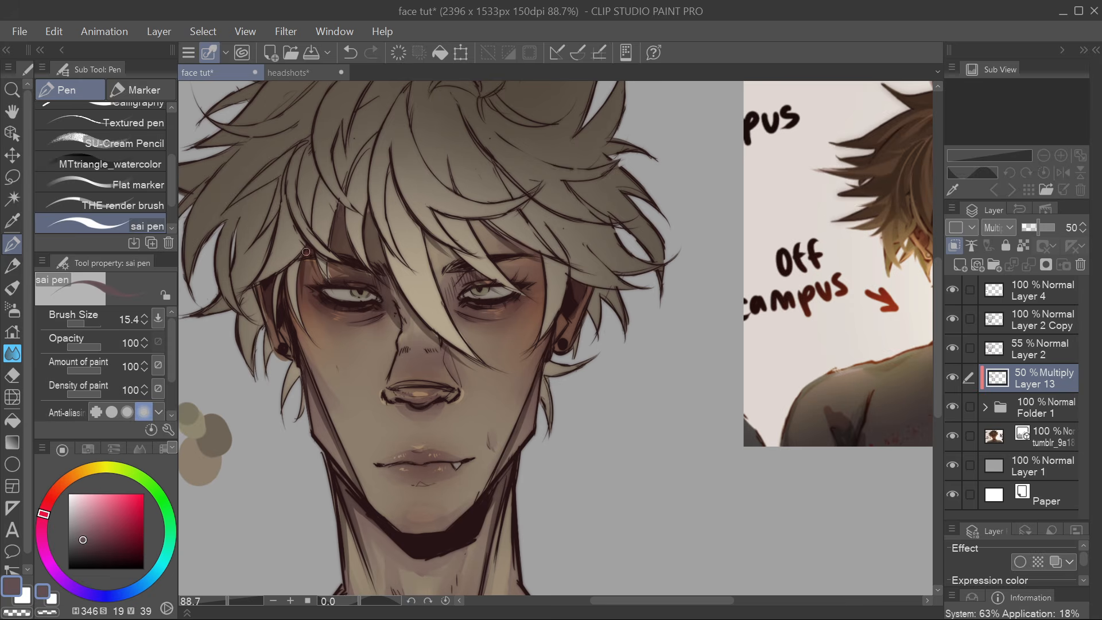
drag(307, 252, 300, 311)
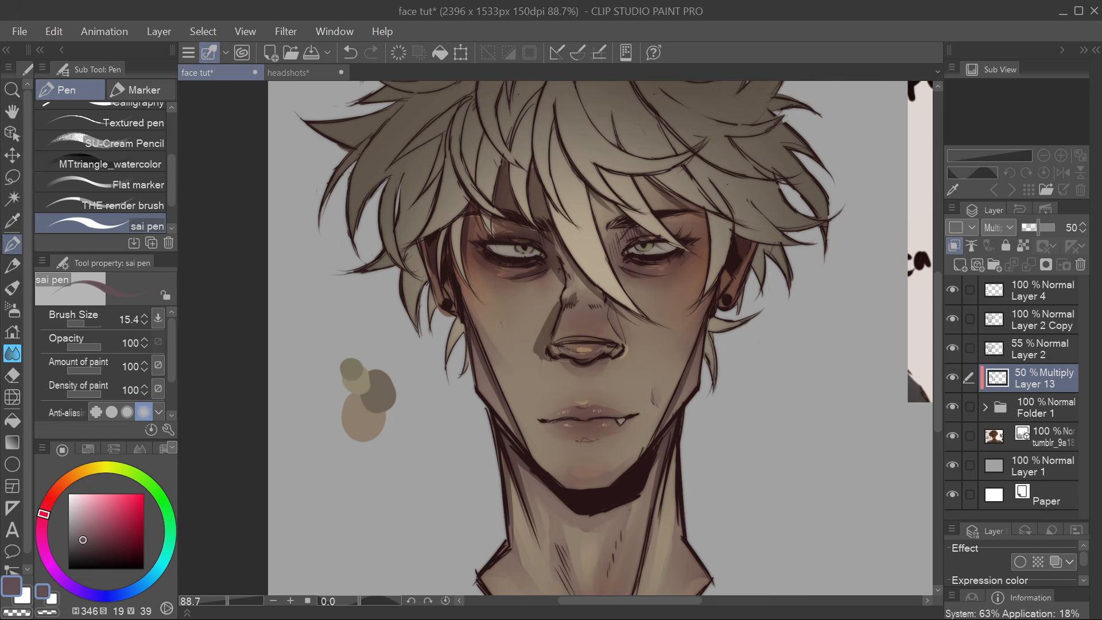
Extend the shadows around the inner eye corner beside the central bang and along the temple near the viewer's-left ear
drag(741, 385, 670, 414)
drag(557, 293, 537, 276)
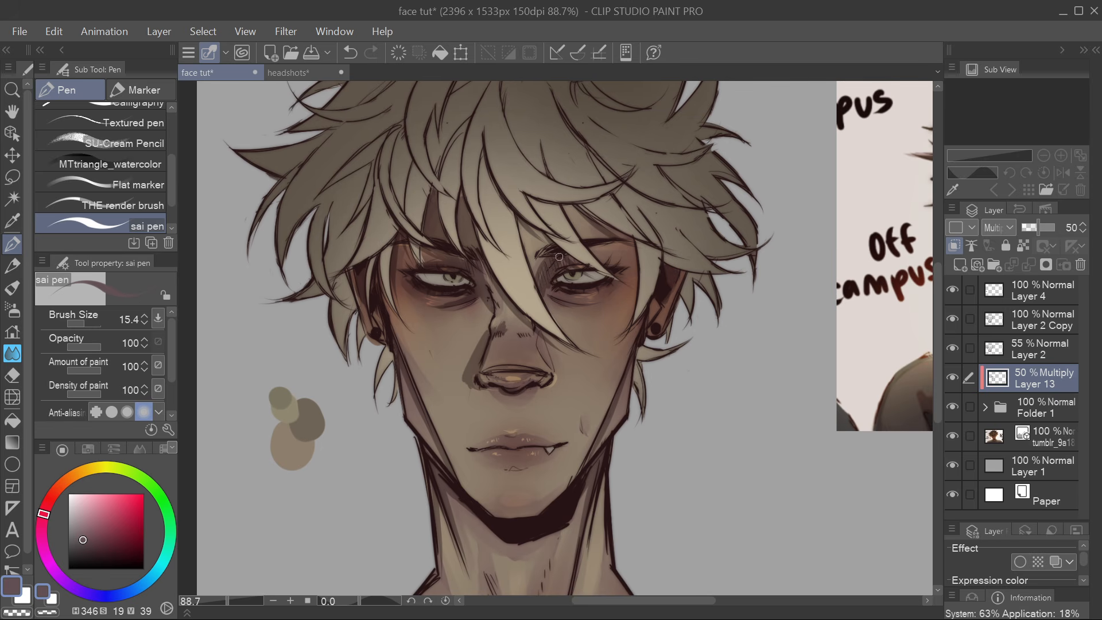
drag(518, 213, 536, 279)
drag(646, 377, 719, 327)
drag(477, 192, 471, 223)
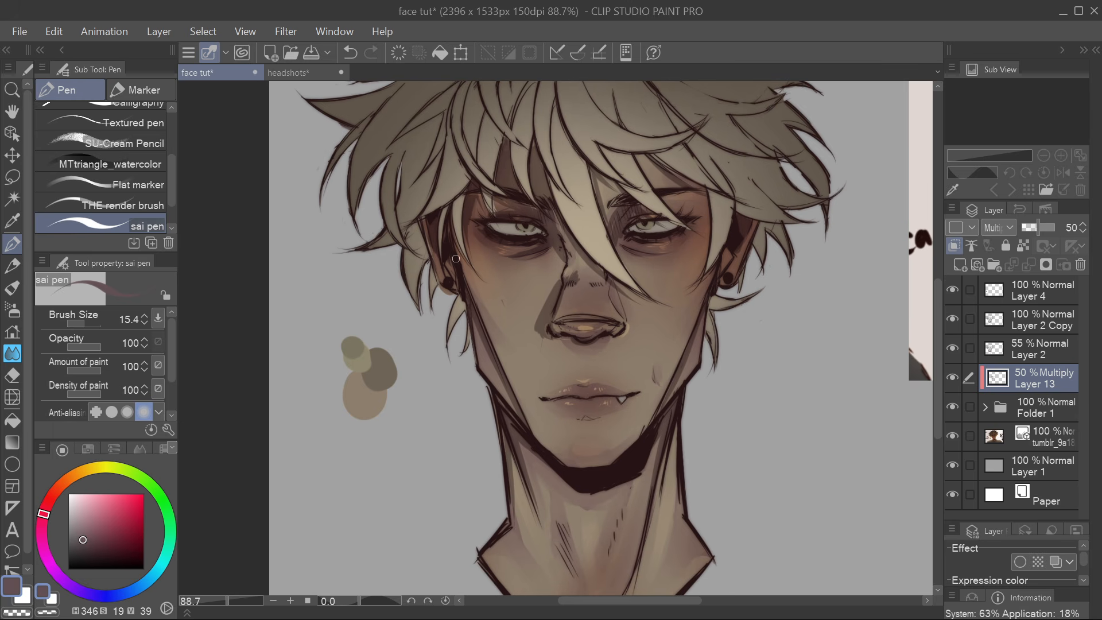
drag(456, 258, 456, 275)
Paint a shadow below the jaw on the viewer's-left side of the neck
drag(735, 333, 710, 396)
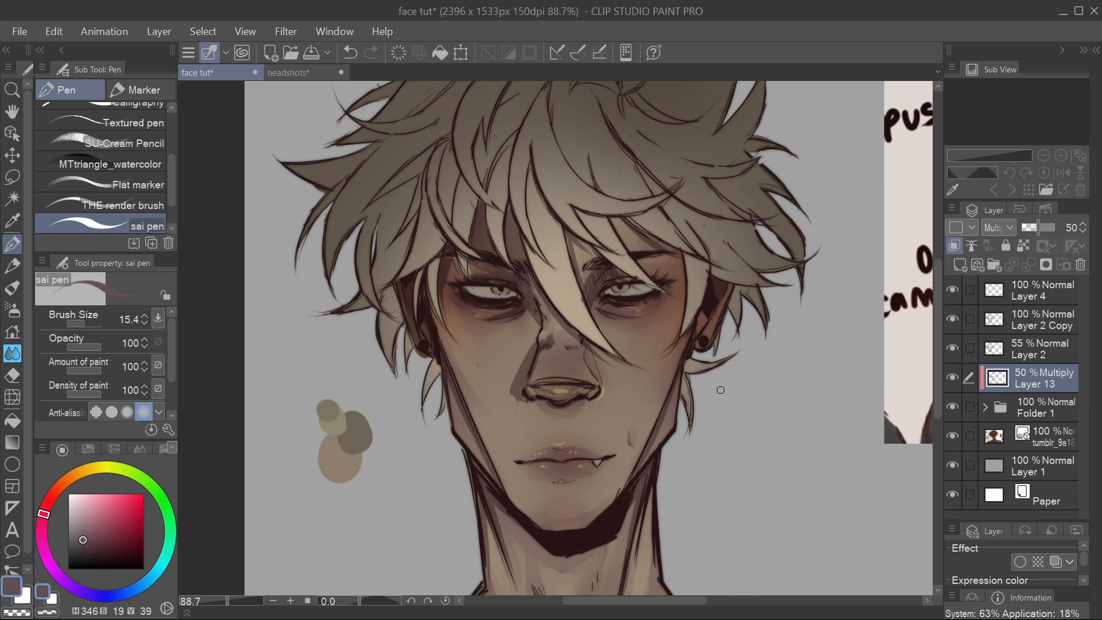
drag(608, 468, 638, 278)
drag(548, 327, 535, 375)
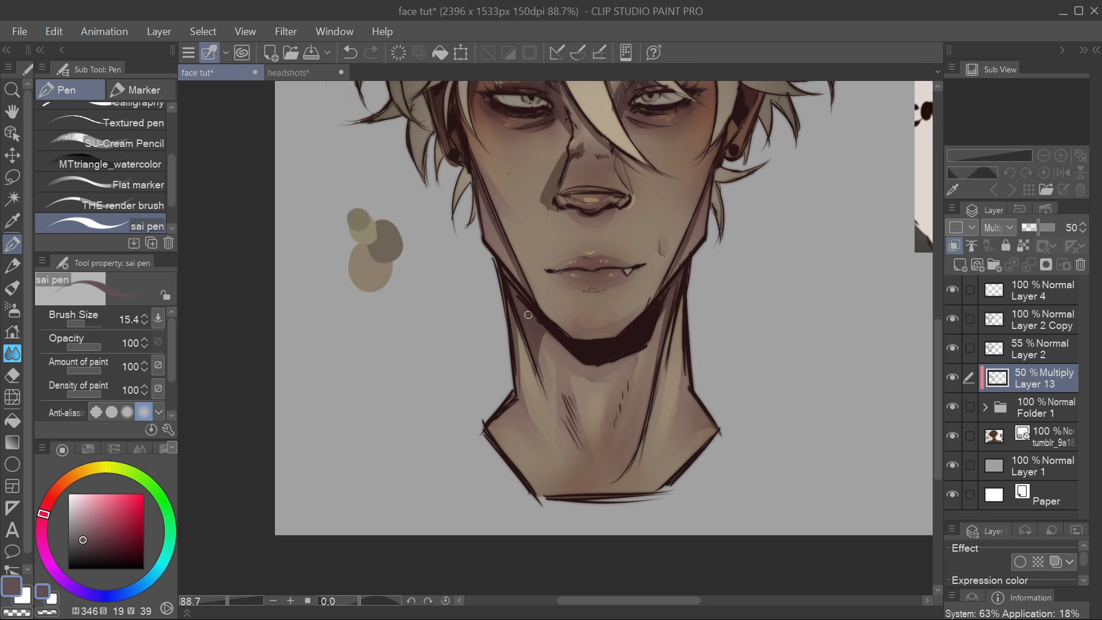
mouse_move(539, 329)
mouse_down()
mouse_move(581, 355)
mouse_move(552, 339)
mouse_move(578, 353)
mouse_move(541, 359)
mouse_move(542, 340)
mouse_move(542, 385)
mouse_up()
mouse_move(543, 342)
mouse_down()
mouse_move(540, 385)
mouse_move(524, 339)
mouse_move(519, 379)
mouse_up()
drag(523, 338, 522, 370)
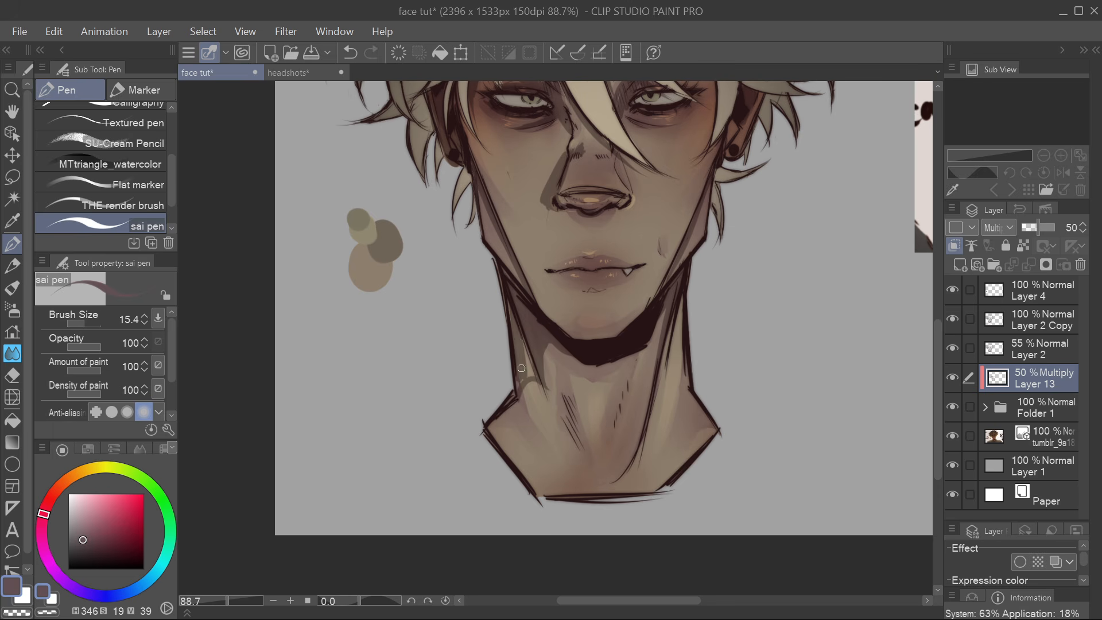
Lasso the hair locks behind and above the viewer's-left ear, fill them with the shadow colour on the Multiply layer, and deselect
drag(601, 269, 635, 436)
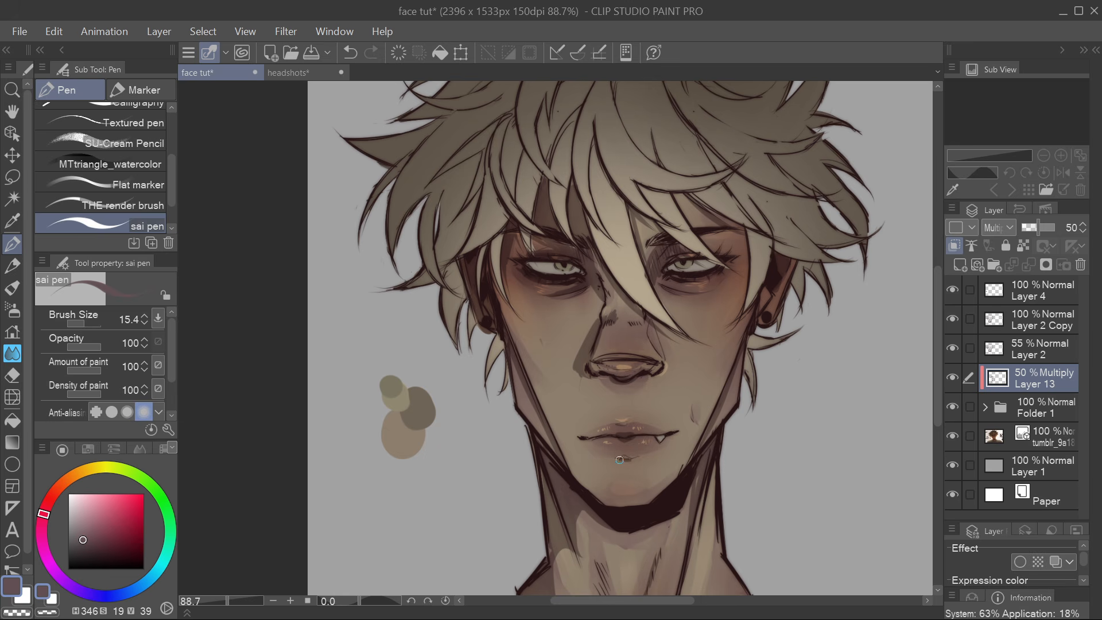
scroll(633, 460, down, 4)
mouse_move(674, 264)
mouse_down()
mouse_move(492, 291)
mouse_move(474, 275)
mouse_move(684, 257)
mouse_up()
scroll(458, 293, up, 3)
key(m)
scroll(631, 453, up, 1)
mouse_move(452, 348)
mouse_down()
mouse_move(456, 399)
mouse_move(488, 380)
mouse_move(462, 475)
mouse_up()
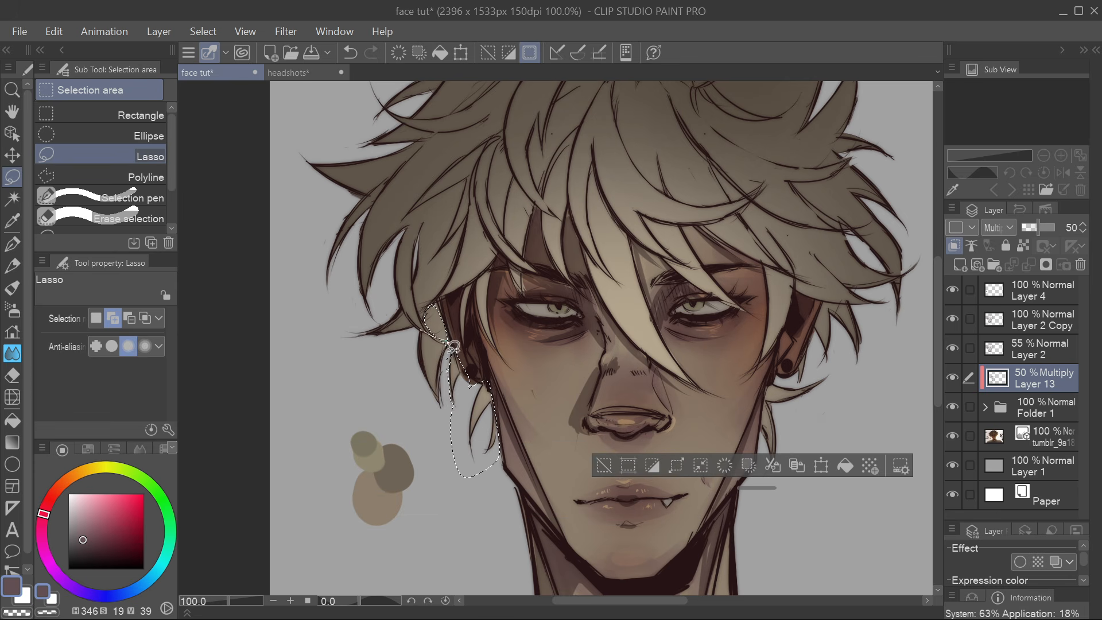
drag(450, 345, 436, 306)
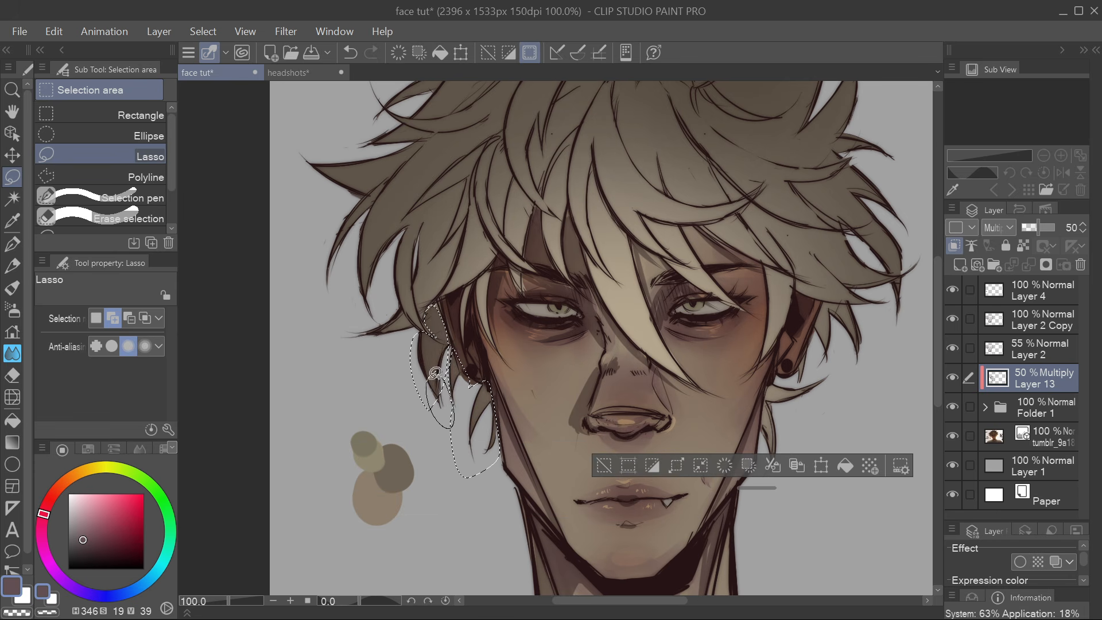
drag(772, 273, 754, 357)
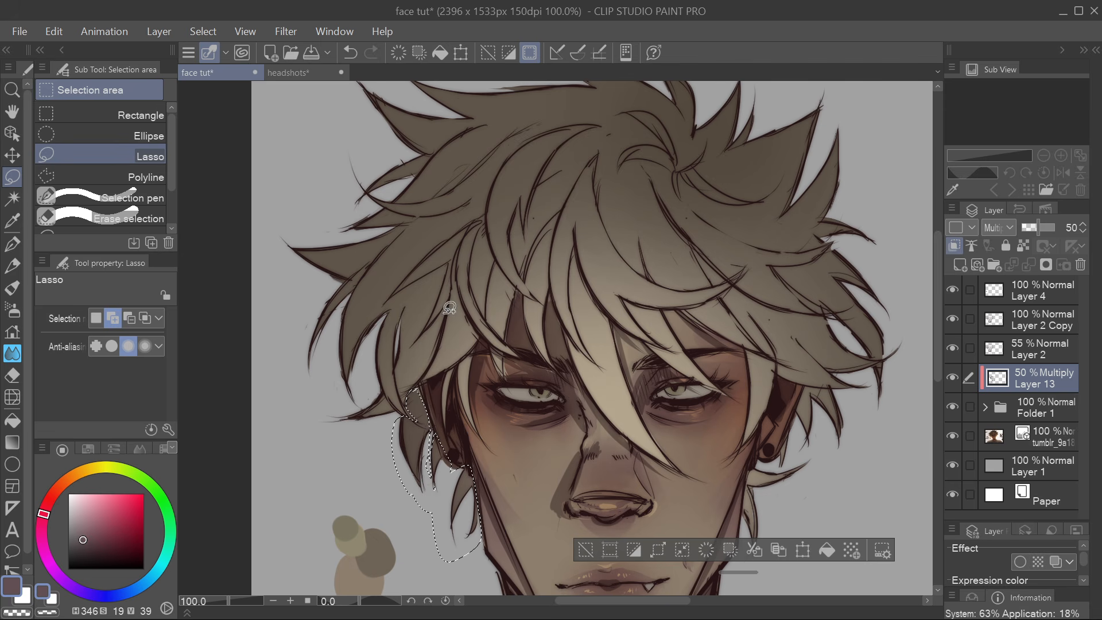
mouse_move(446, 311)
mouse_down()
mouse_move(332, 425)
mouse_move(398, 410)
mouse_up()
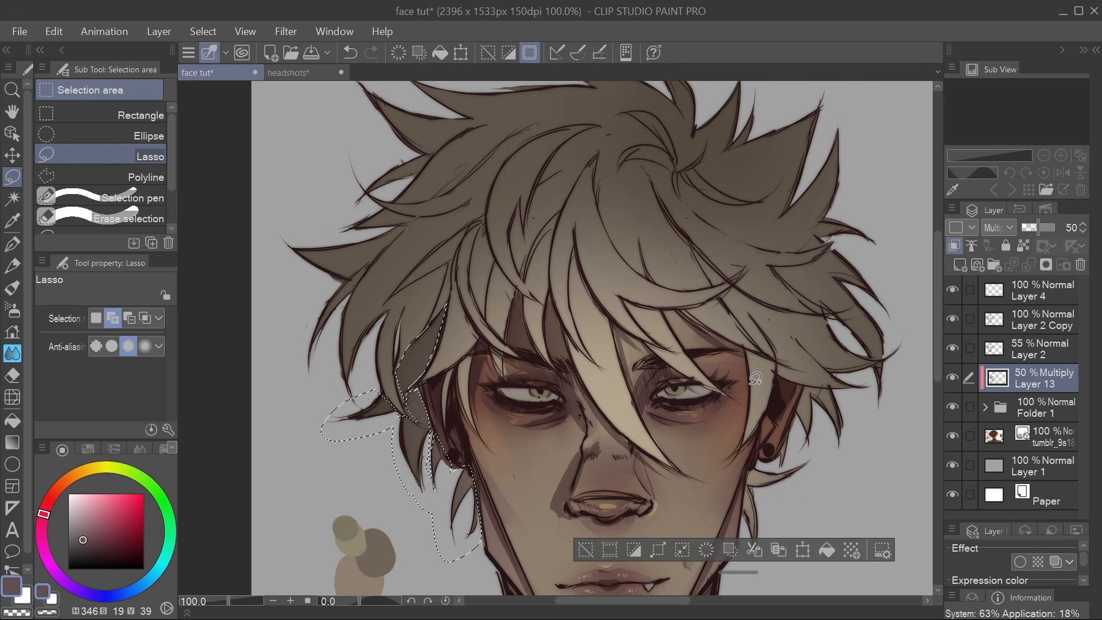
key(ctrl+d)
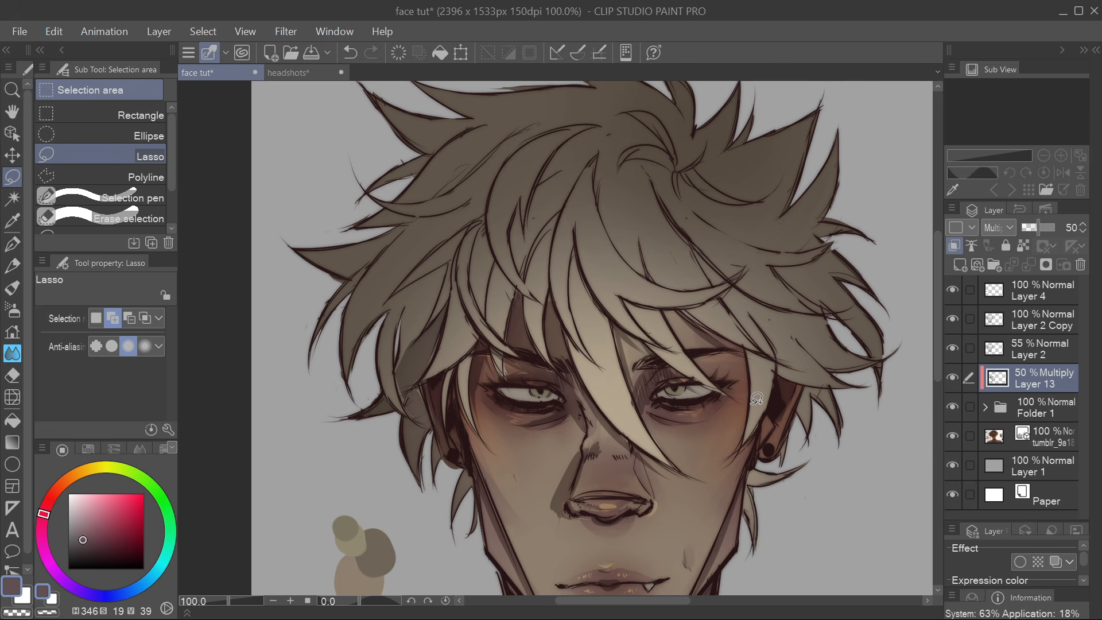
Add shadows to the outer hair locks and crown, lassoing and filling the edges of the top spikes before clearing the selection
drag(737, 402, 716, 421)
key(p)
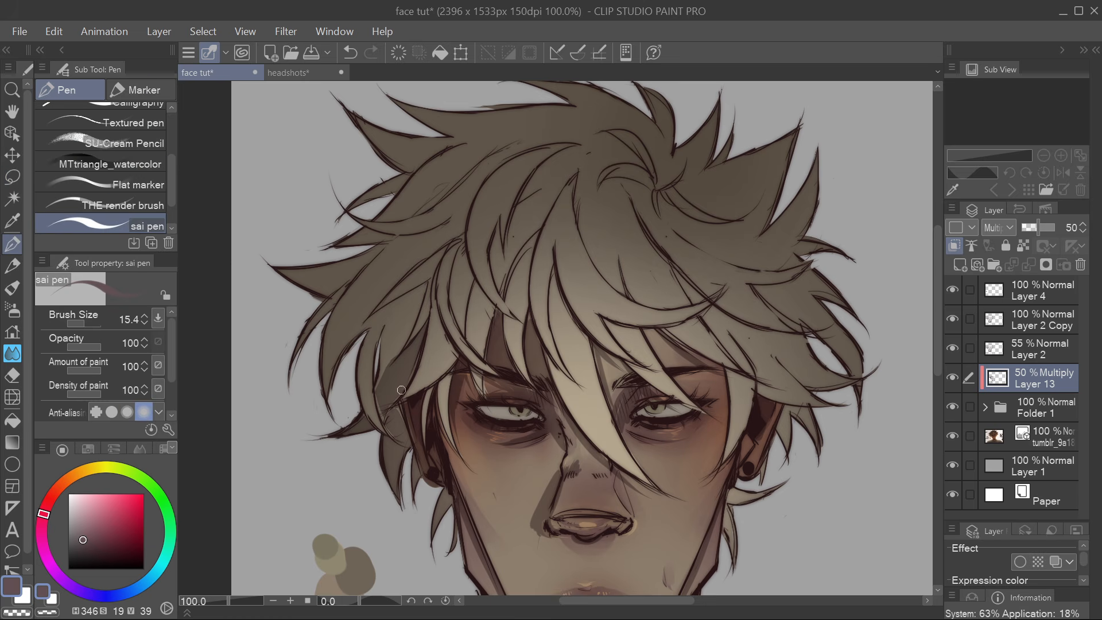
mouse_move(757, 470)
mouse_down()
mouse_move(683, 378)
mouse_move(644, 441)
mouse_move(659, 450)
mouse_up()
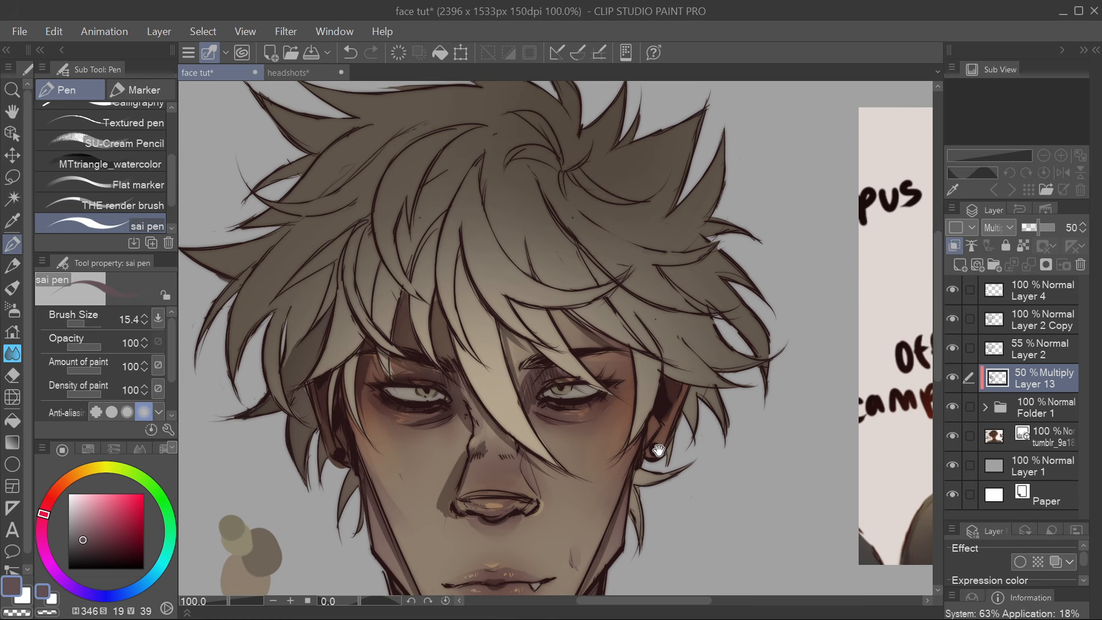
mouse_move(415, 417)
mouse_down()
mouse_move(557, 436)
mouse_move(557, 410)
mouse_up()
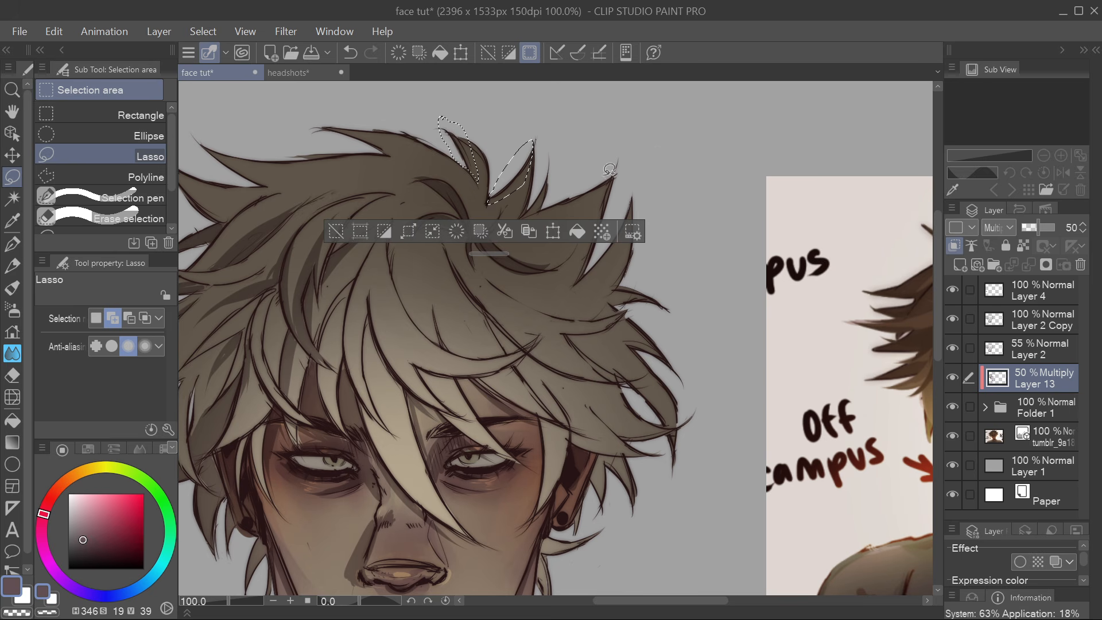
mouse_move(307, 124)
mouse_down()
mouse_move(388, 153)
mouse_move(301, 128)
mouse_up()
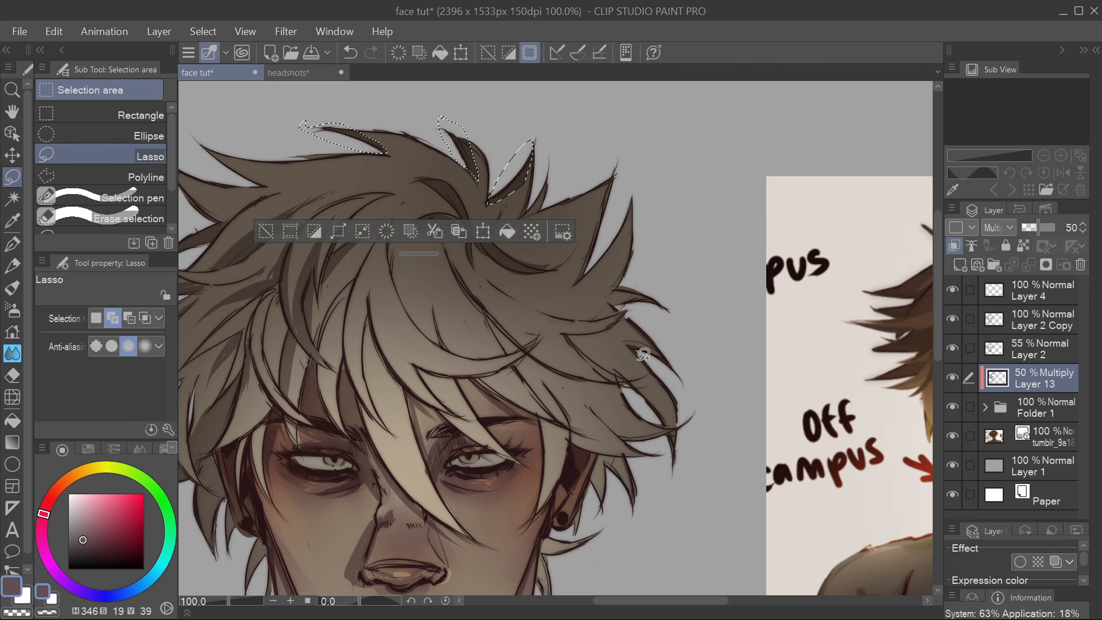
key(ctrl+d)
Paint shadow strokes beside the viewer's-left ear and through the central hair strands, and undo the last stroke
scroll(634, 334, down, 2)
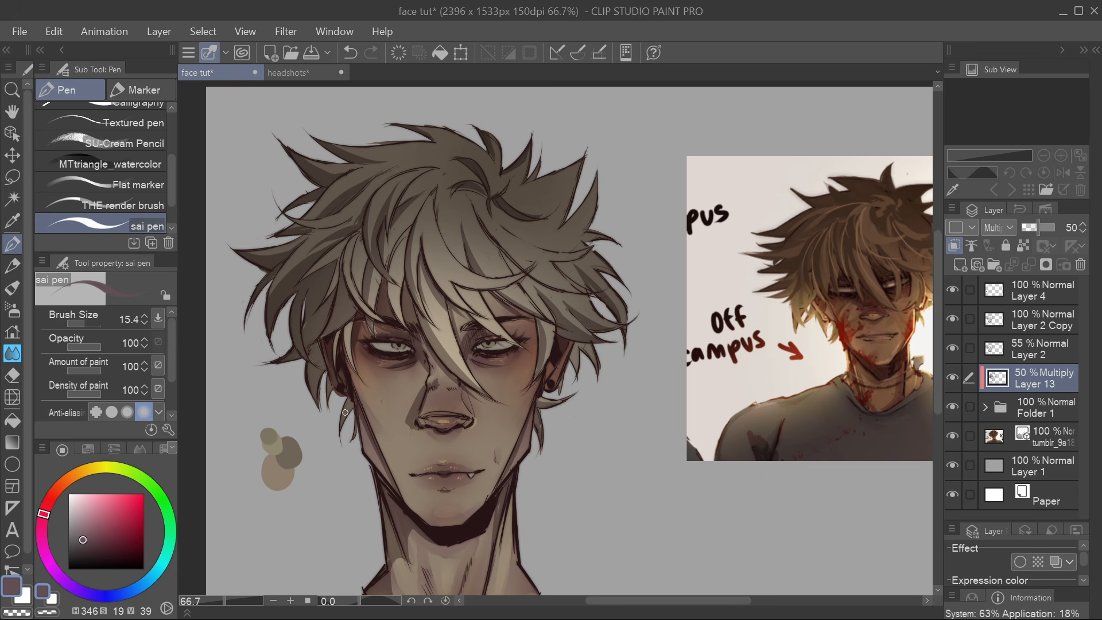
drag(335, 367, 350, 320)
drag(620, 338, 591, 334)
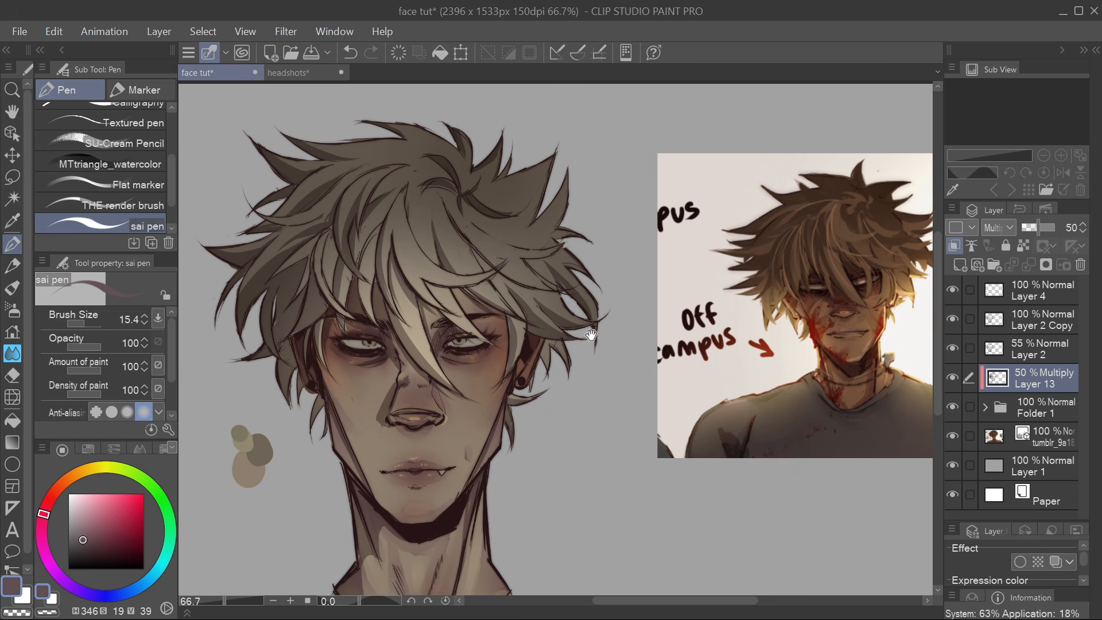
drag(639, 387, 613, 392)
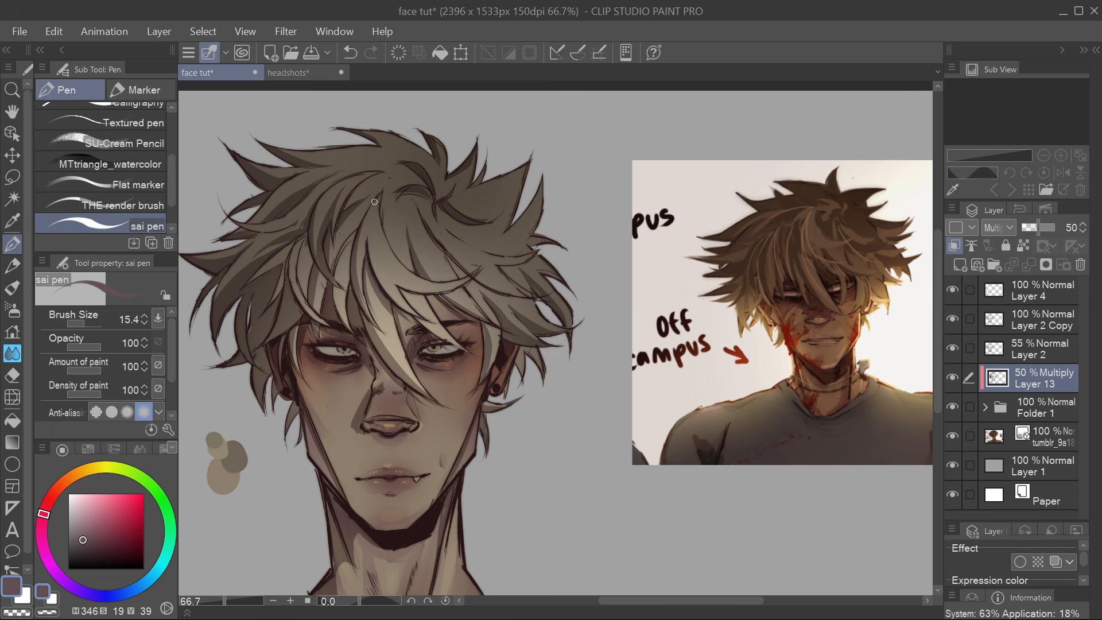
mouse_move(376, 202)
mouse_down()
mouse_move(403, 308)
mouse_move(370, 276)
mouse_up()
mouse_move(384, 236)
mouse_down()
mouse_move(448, 259)
mouse_move(383, 220)
mouse_up()
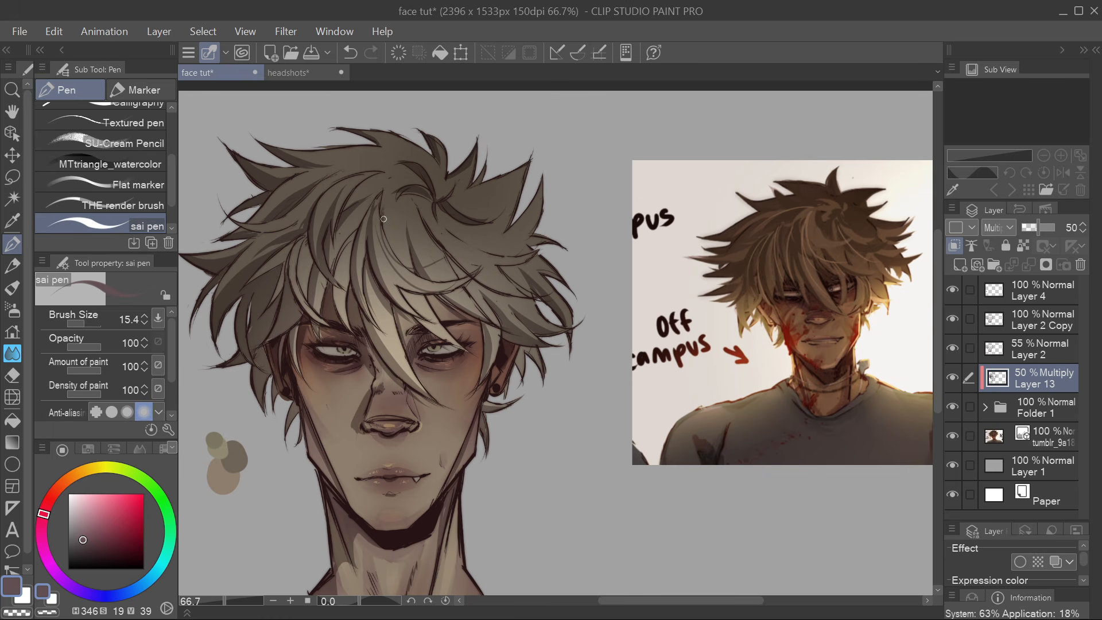
click(350, 53)
Soften the shadow edges across the upper hair and crown with the Blendy Soft Brush!! blender
scroll(544, 414, up, 4)
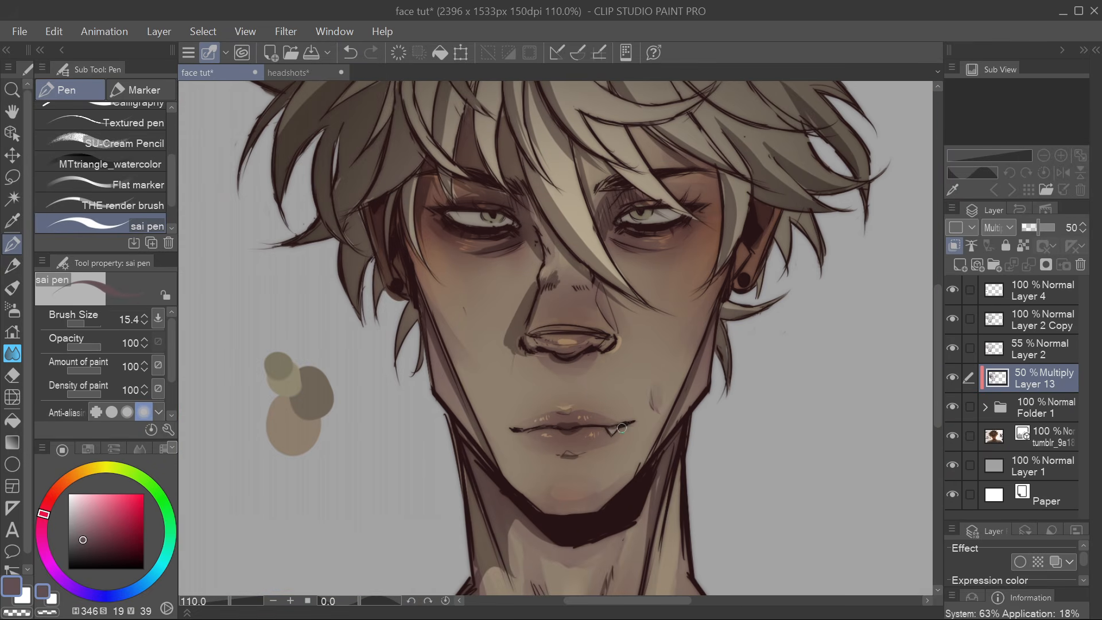
scroll(611, 439, up, 3)
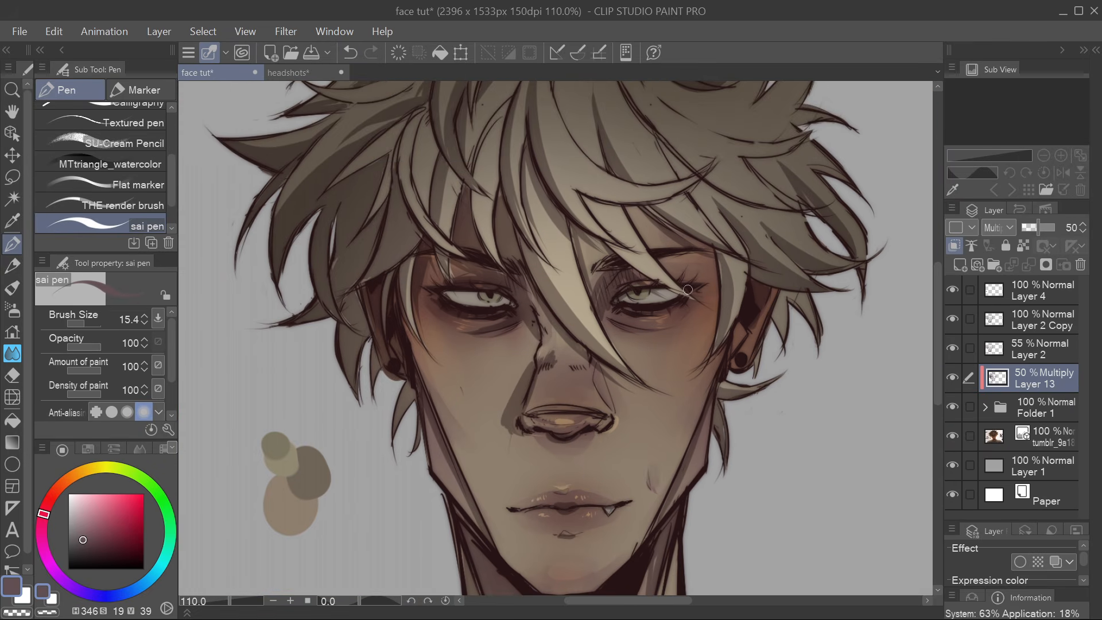
scroll(640, 292, down, 1)
key(j)
key(j)
drag(590, 418, 447, 363)
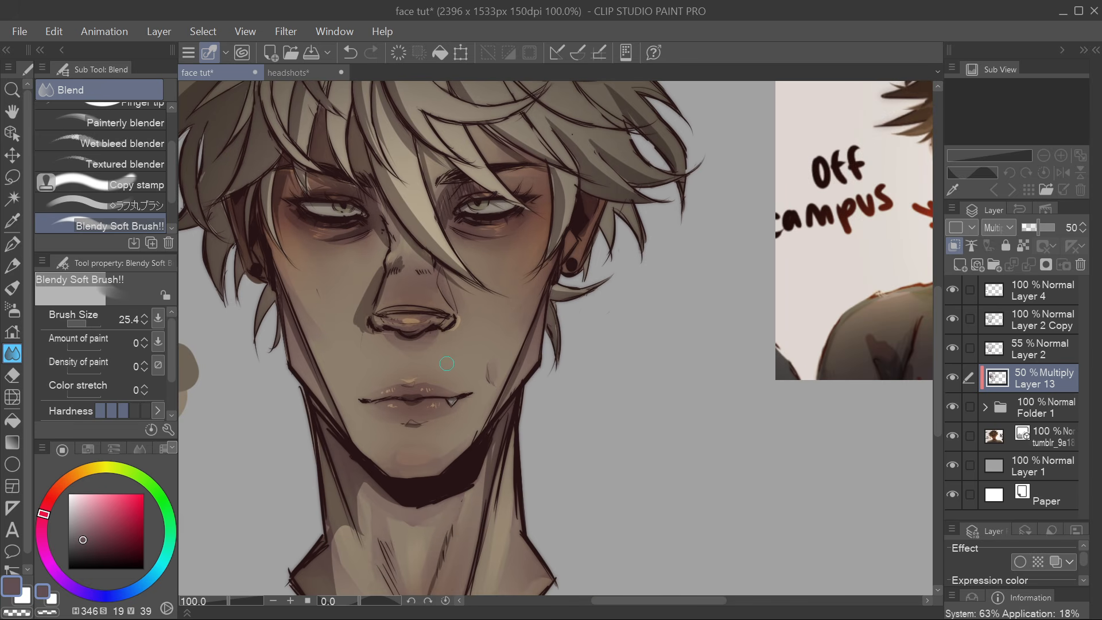
scroll(444, 293, down, 4)
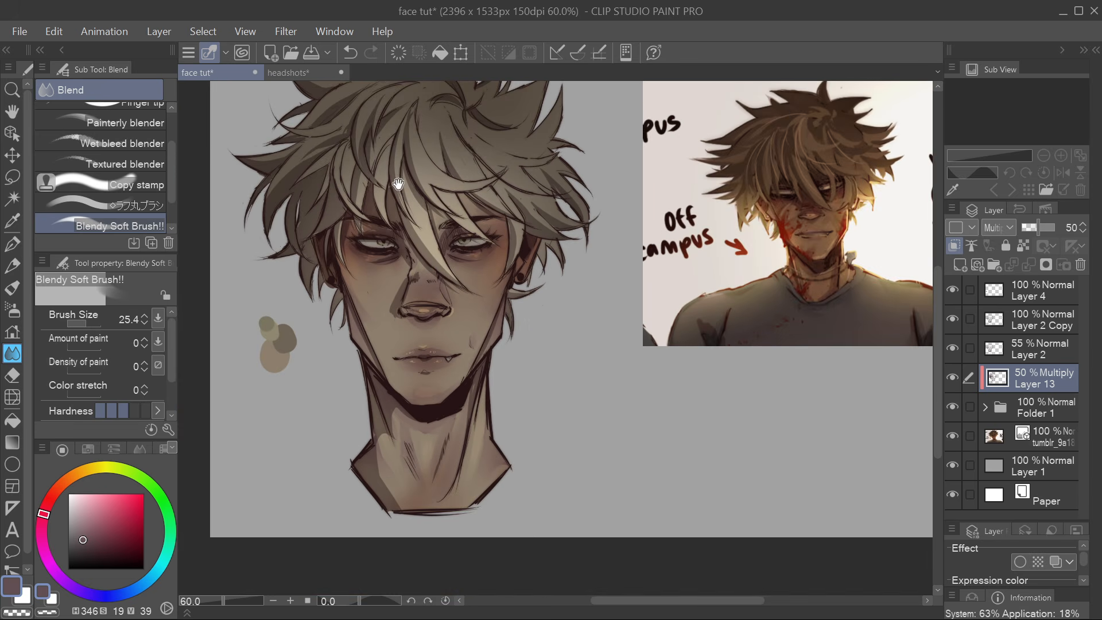
drag(397, 184, 365, 326)
drag(371, 270, 424, 293)
drag(386, 235, 392, 333)
mouse_move(391, 268)
mouse_down()
mouse_move(391, 344)
mouse_move(450, 356)
mouse_up()
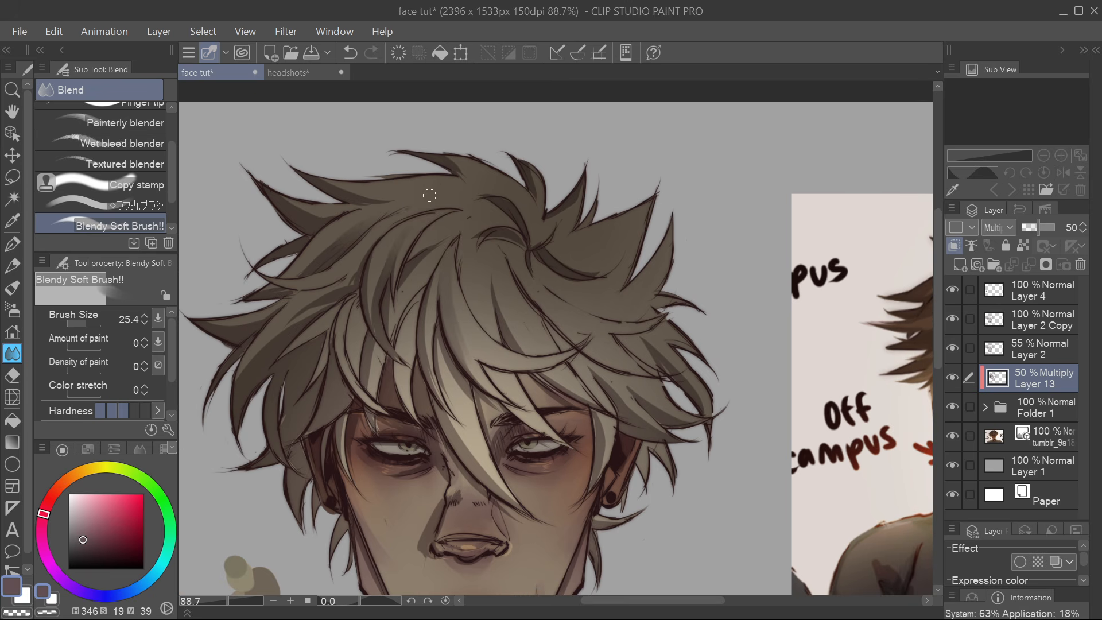
Blend the shadows in the bangs and in the side lock near the viewer's-right temple
drag(480, 364, 559, 259)
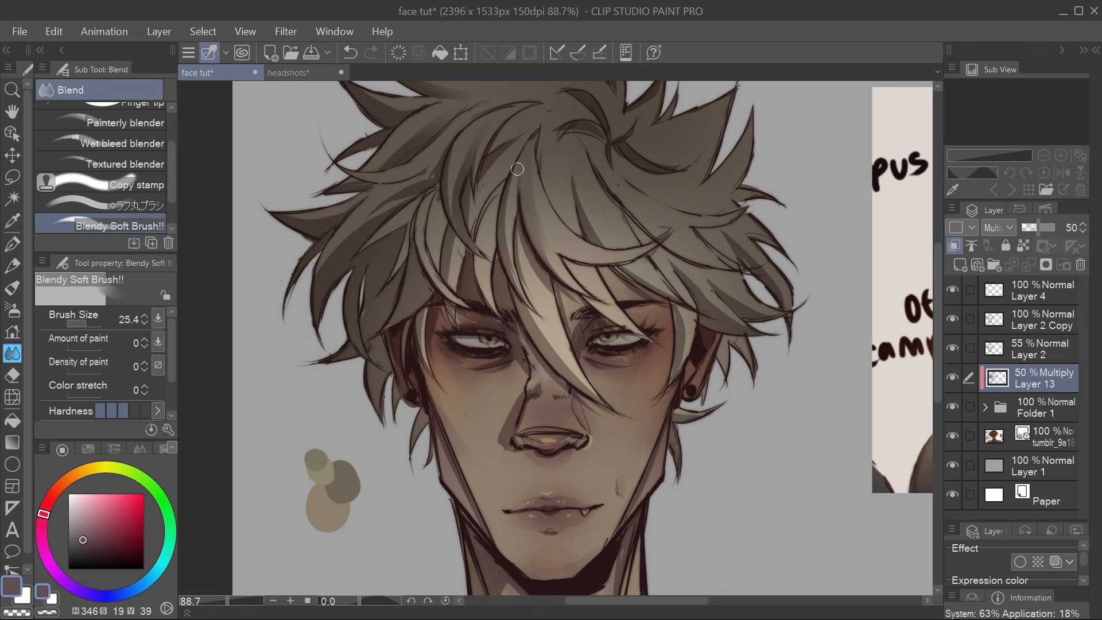
drag(429, 230, 446, 258)
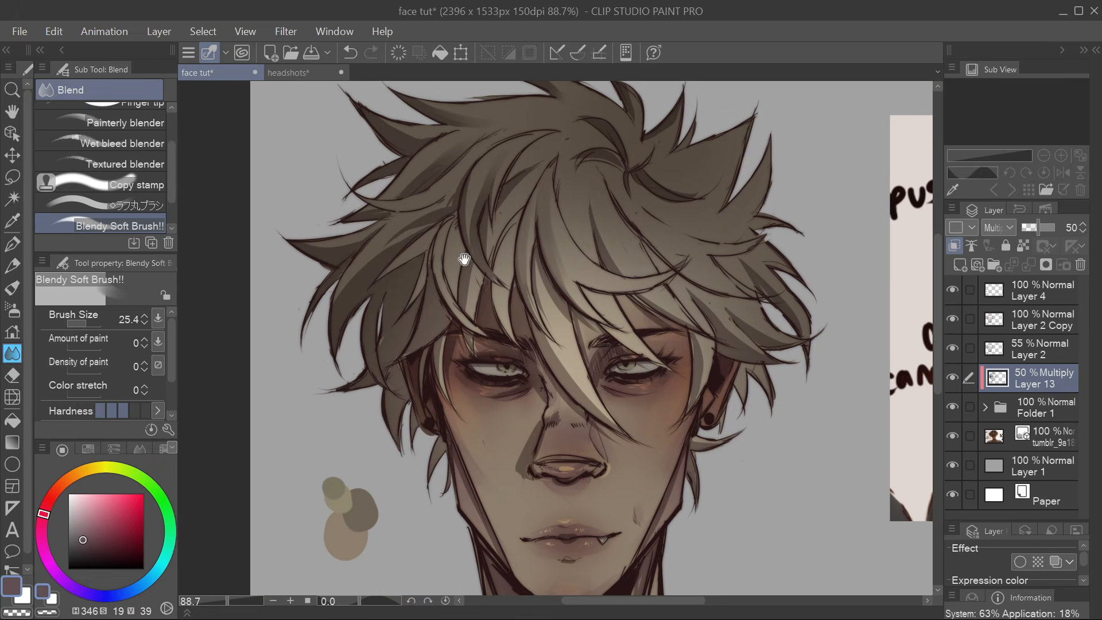
drag(829, 272, 708, 273)
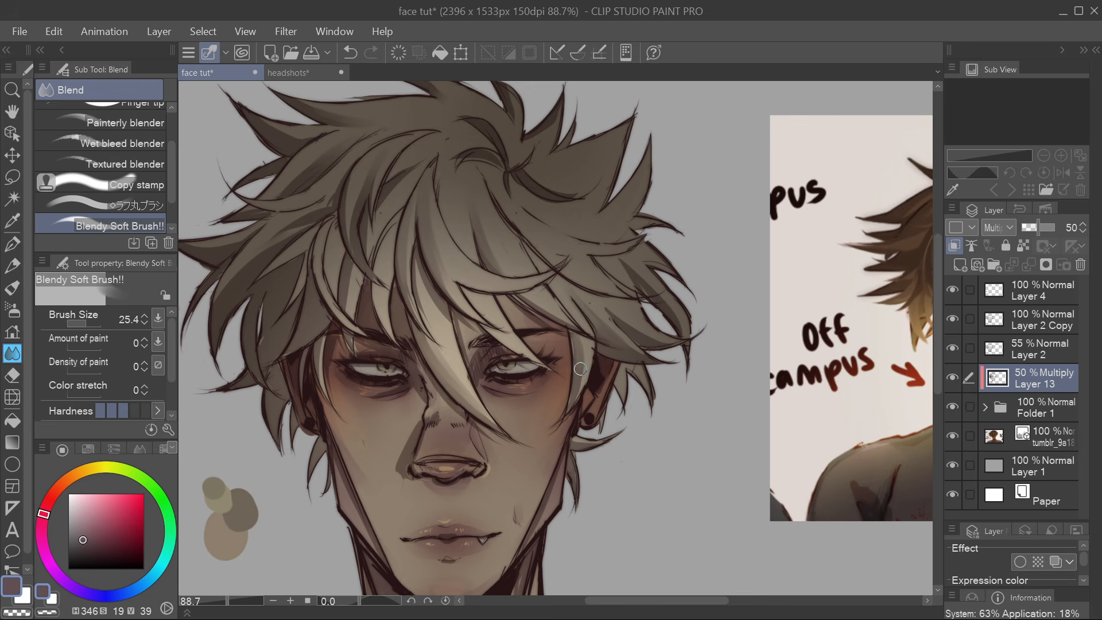
drag(562, 420, 637, 343)
Blend the cheek and neck shadows on the viewer's-left side, and undo the last blending stroke
drag(657, 495, 688, 381)
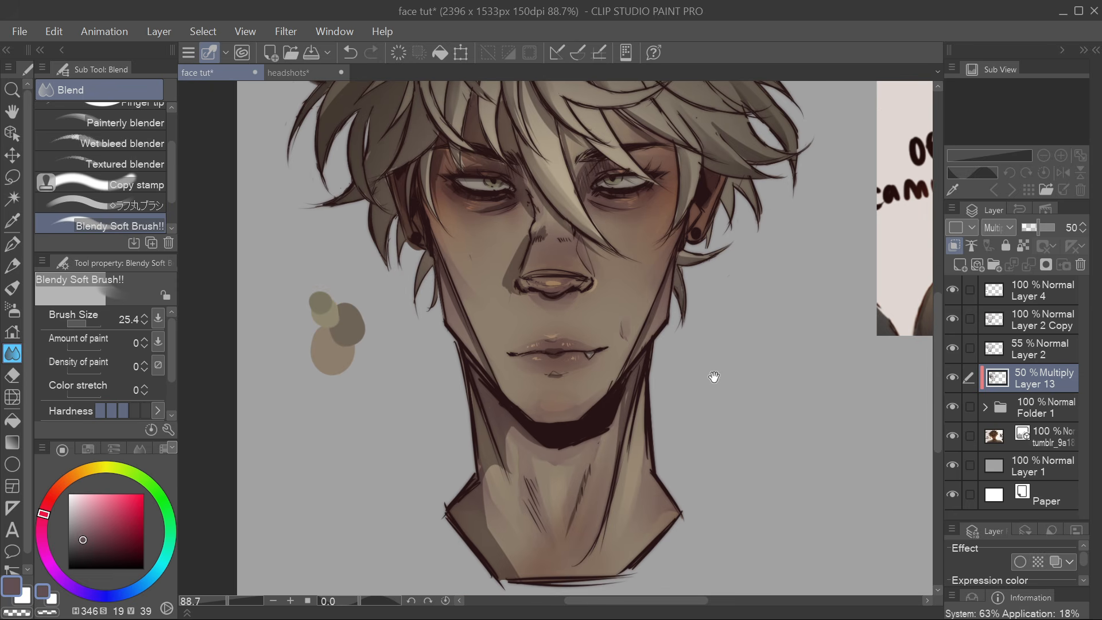
drag(447, 278, 472, 349)
mouse_move(510, 431)
mouse_down()
mouse_move(512, 469)
mouse_move(488, 511)
mouse_move(515, 570)
mouse_up()
drag(485, 528, 525, 577)
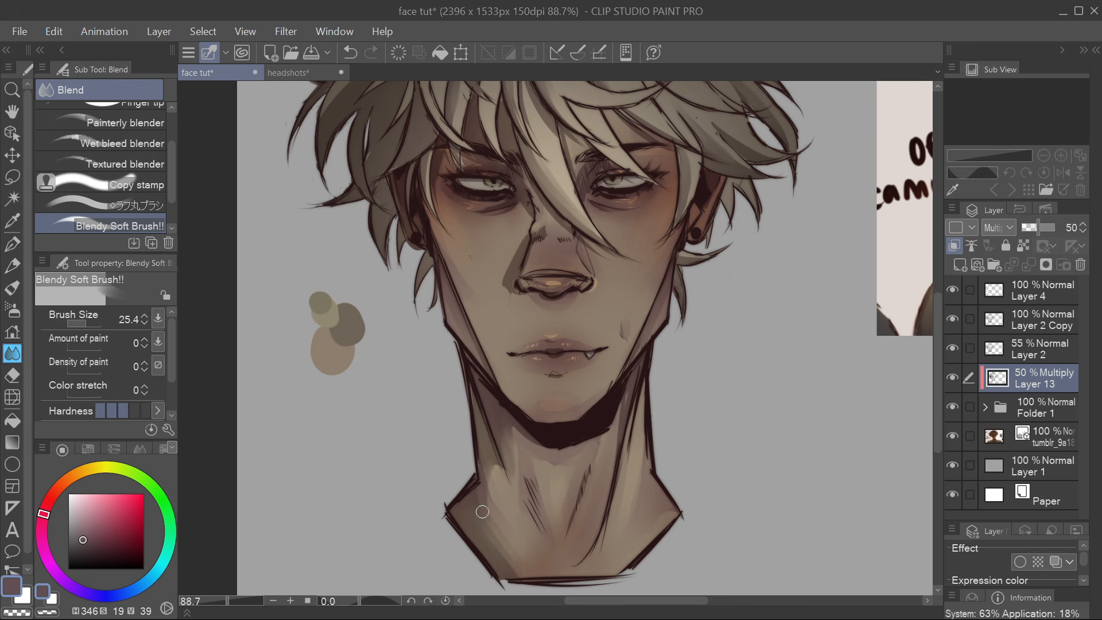
drag(723, 376, 712, 435)
click(351, 54)
Paint more shadow with the sai pen along the viewer's-left cheek edge and temple beneath the hair
key(p)
mouse_move(434, 326)
mouse_down()
mouse_move(461, 405)
mouse_move(425, 366)
mouse_up()
drag(708, 341, 676, 348)
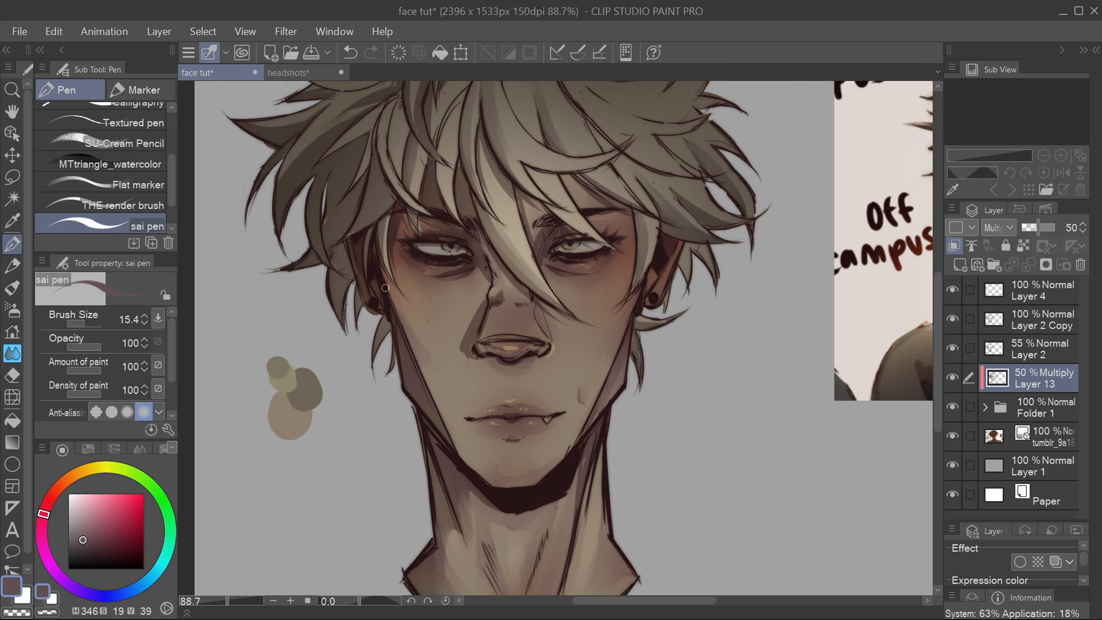
drag(383, 273, 409, 340)
drag(393, 233, 379, 254)
Soften the temple, cheek, neck and nose-bridge shadows with the Blendy Soft Brush!! blender
key(j)
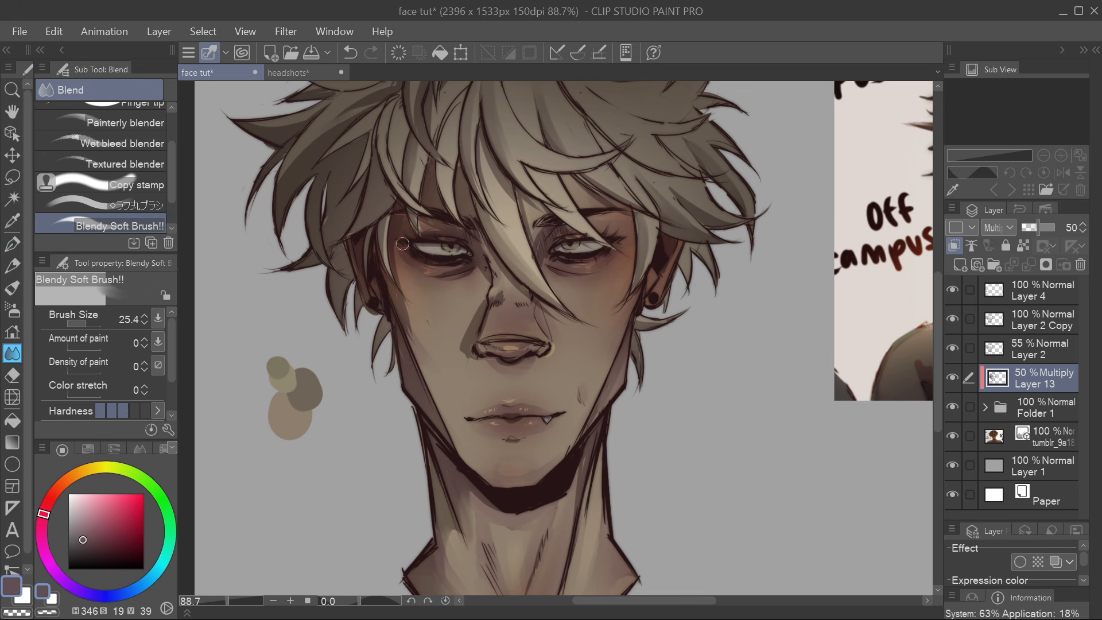
drag(408, 295, 401, 315)
drag(620, 450, 601, 435)
drag(432, 424, 423, 411)
drag(524, 220, 449, 257)
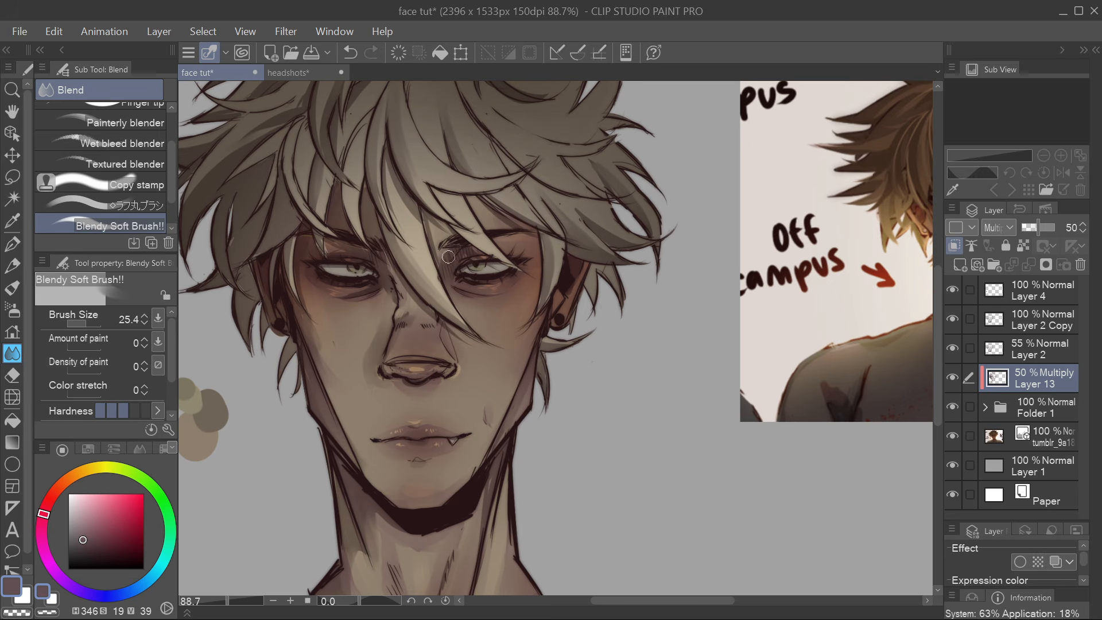
drag(537, 382, 578, 379)
mouse_move(431, 270)
mouse_down()
mouse_move(434, 282)
mouse_move(432, 266)
mouse_up()
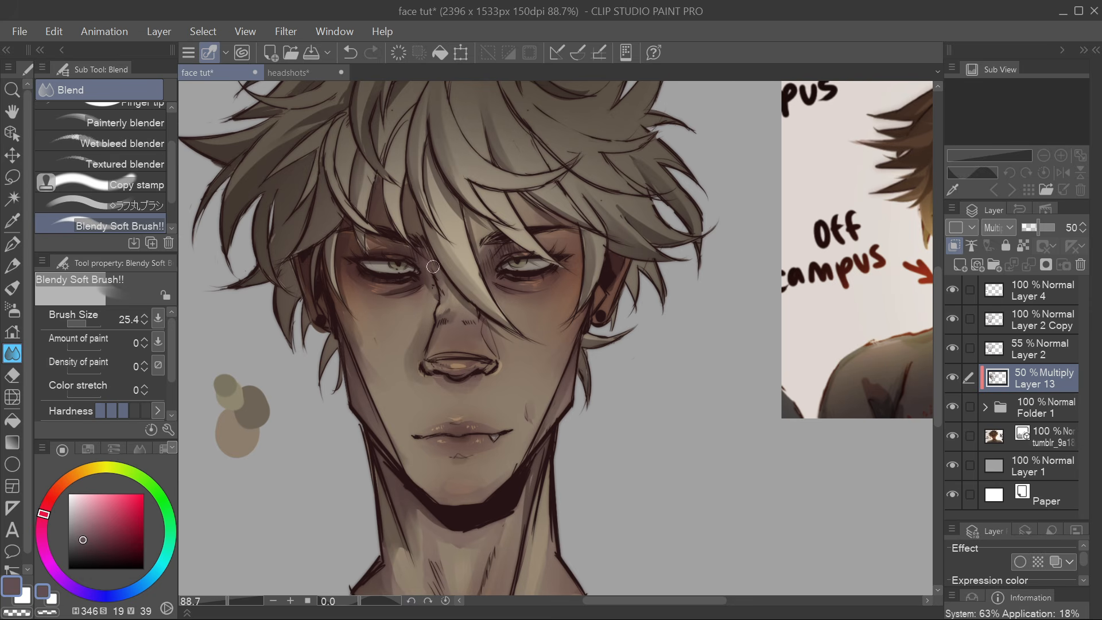
drag(703, 433, 706, 406)
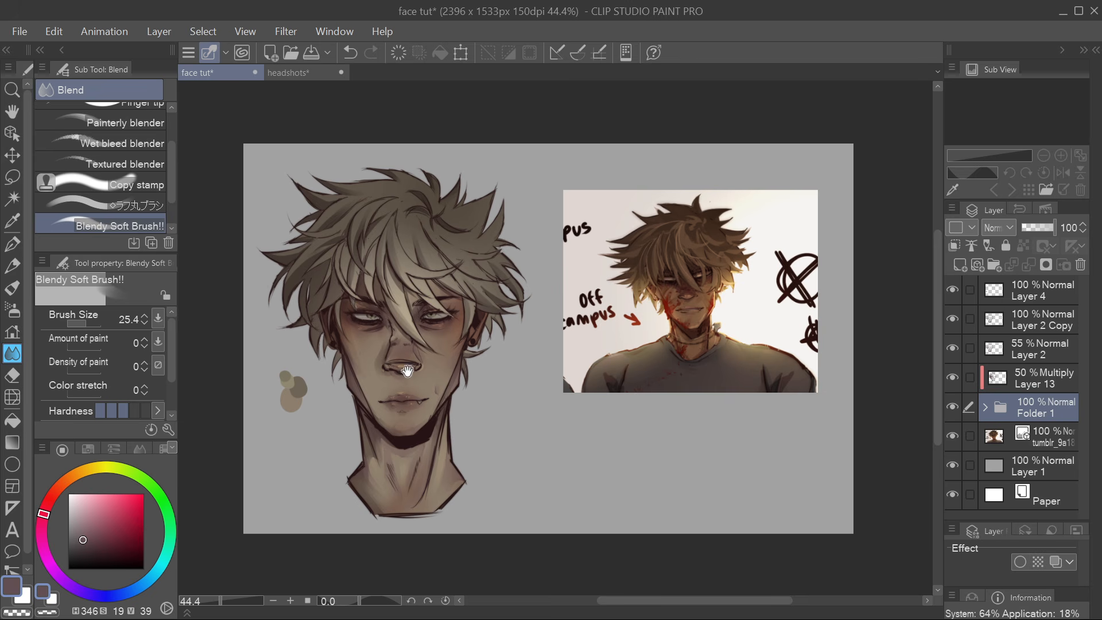
drag(427, 363, 450, 364)
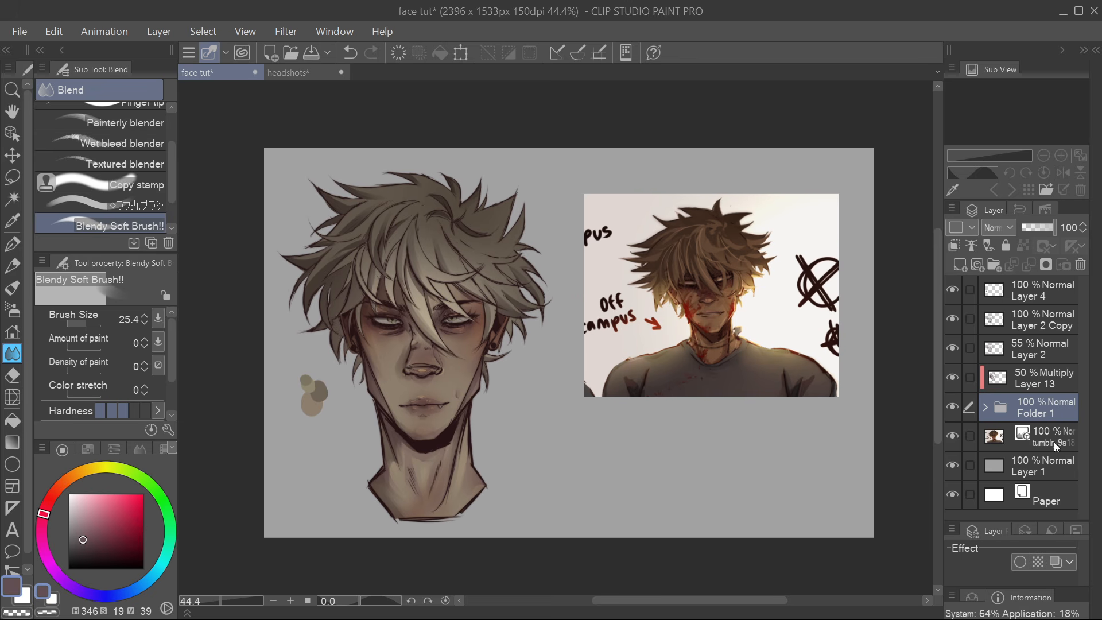
Add a new raster layer directly above Layer 2 Copy and set the sai pen brush size to 11.0
click(1033, 326)
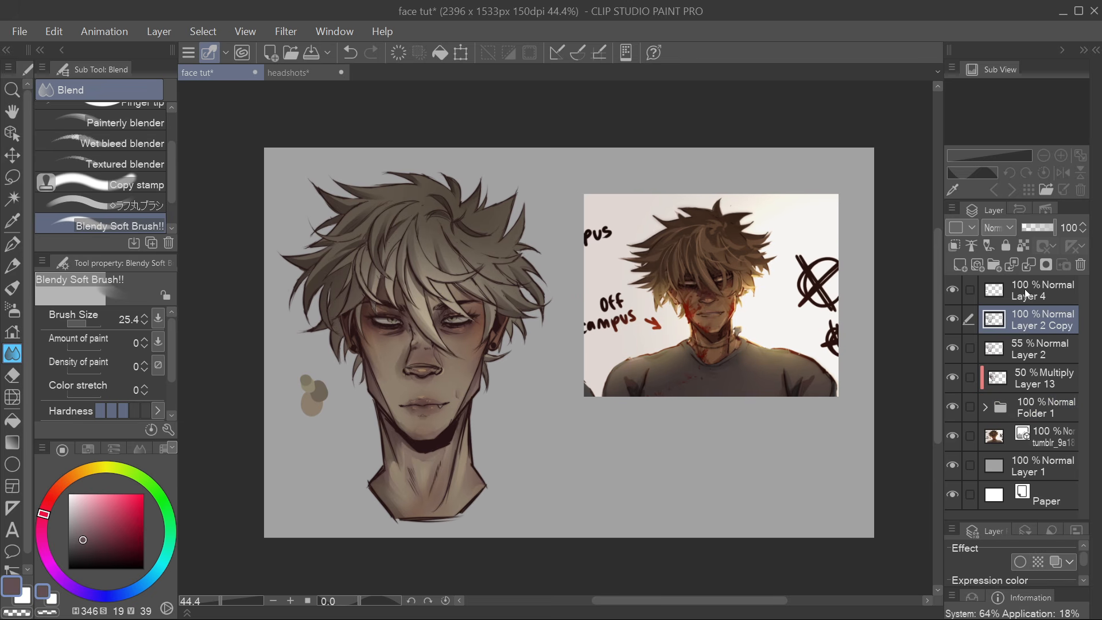
click(961, 263)
scroll(397, 312, up, 1)
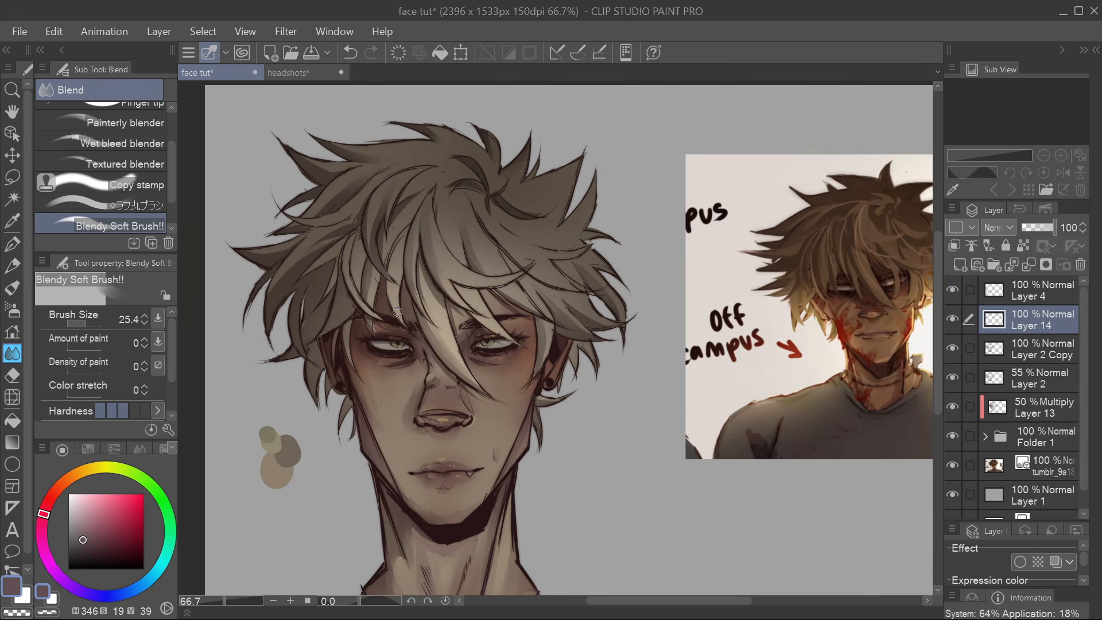
scroll(397, 312, up, 1)
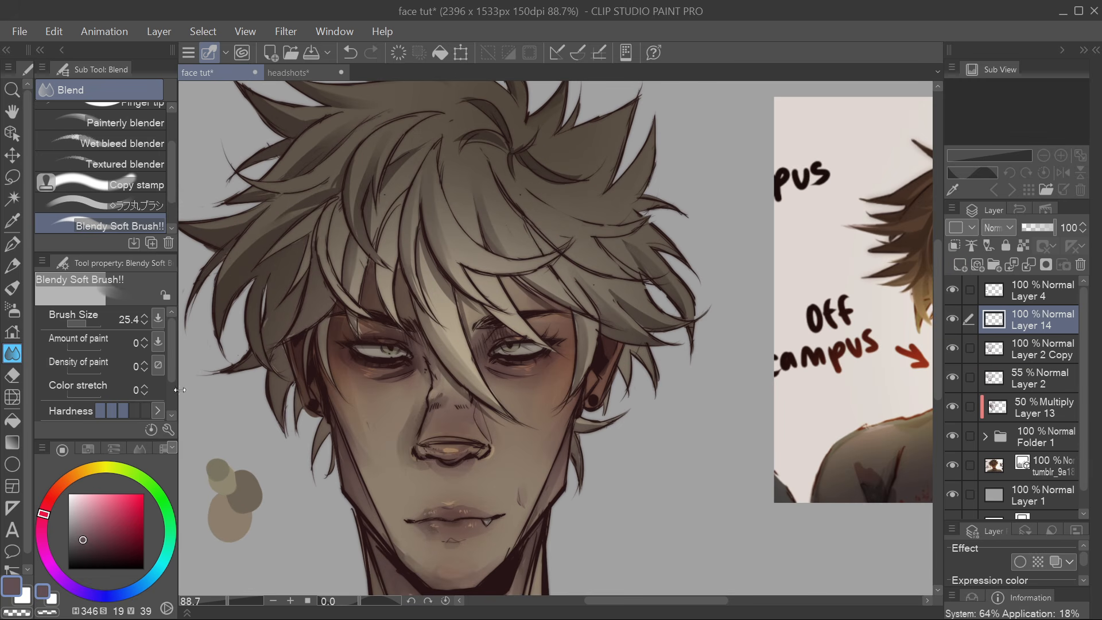
click(12, 244)
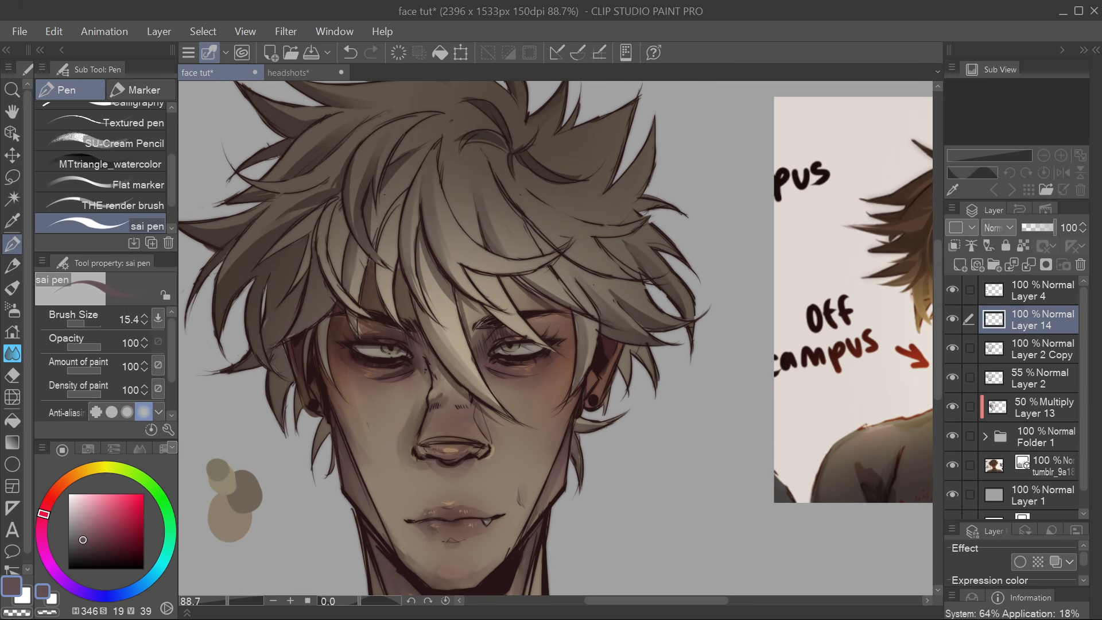
click(82, 323)
scroll(450, 405, up, 1)
click(84, 323)
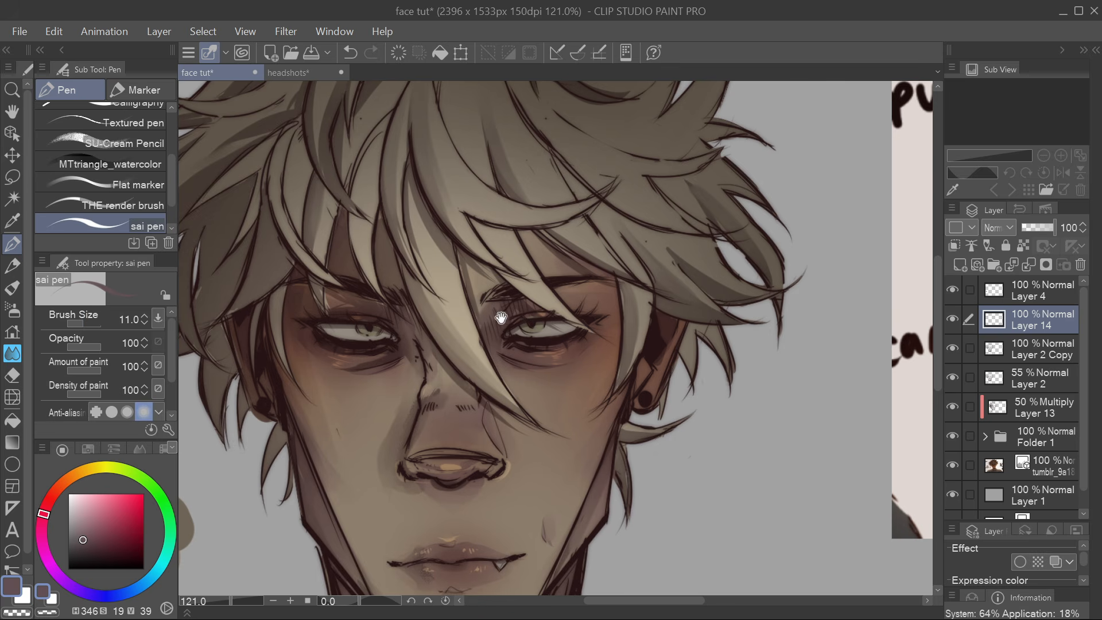
Sample a tone from the face and turn it into a light tan drawing colour, H32 S30 V73
drag(501, 318, 473, 354)
alt+click(429, 345)
drag(642, 369, 558, 364)
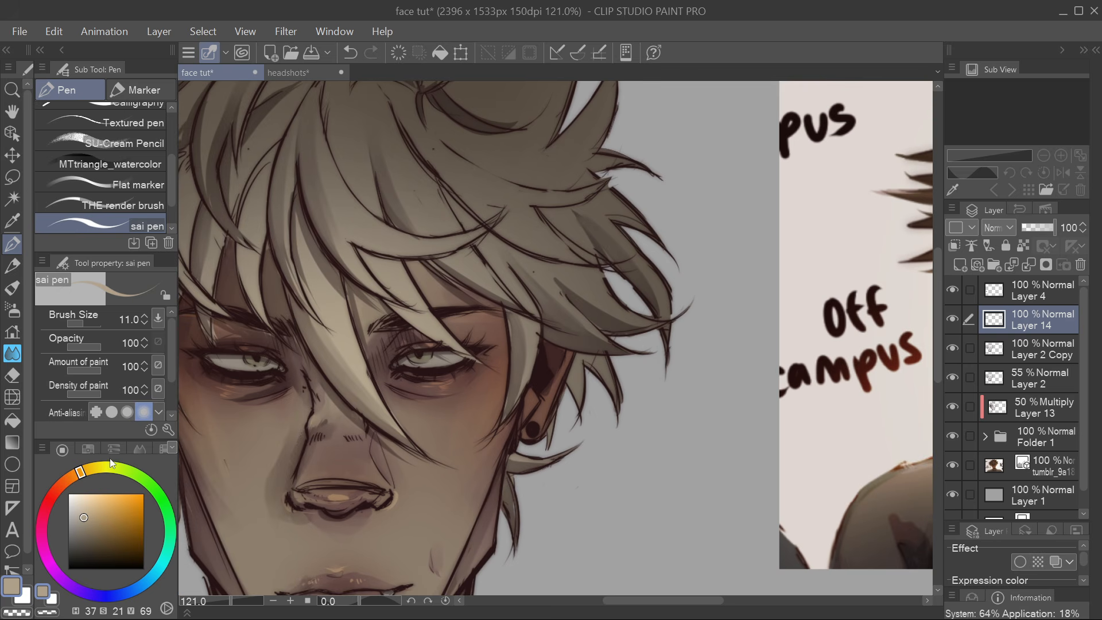
click(73, 476)
click(88, 520)
drag(87, 520, 91, 514)
drag(368, 345, 376, 363)
mouse_move(425, 224)
mouse_down()
mouse_move(370, 355)
mouse_move(492, 283)
mouse_up()
click(342, 56)
Paint tapered tan highlight strands down the central fringe lock, starting just below the parting, with the sai pen
scroll(360, 328, down, 4)
drag(923, 339, 639, 376)
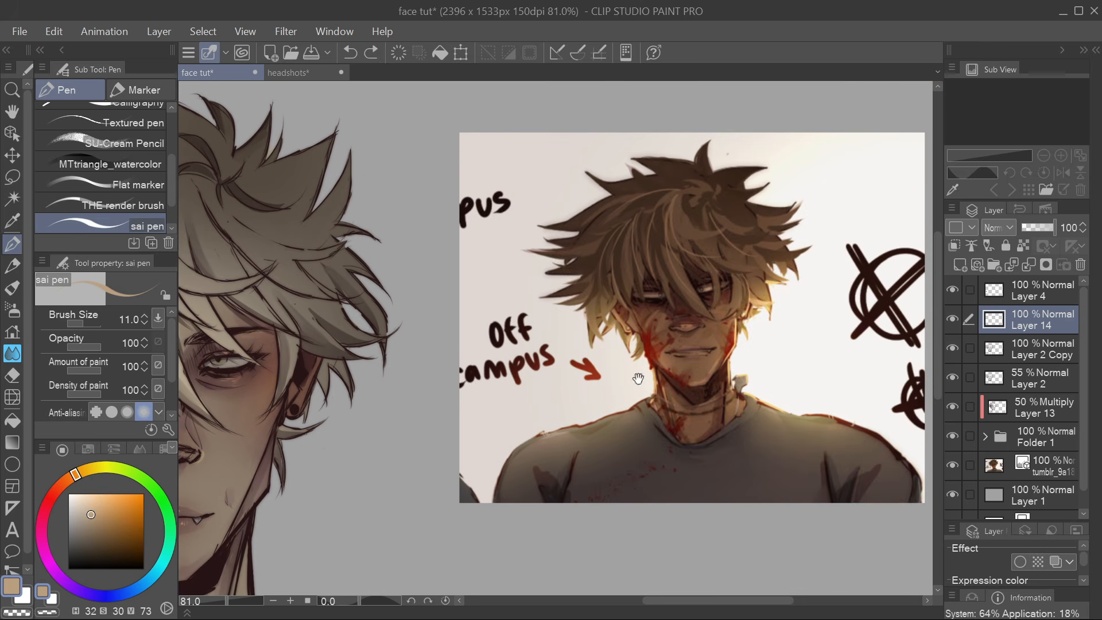
drag(336, 321, 477, 328)
drag(268, 180, 409, 216)
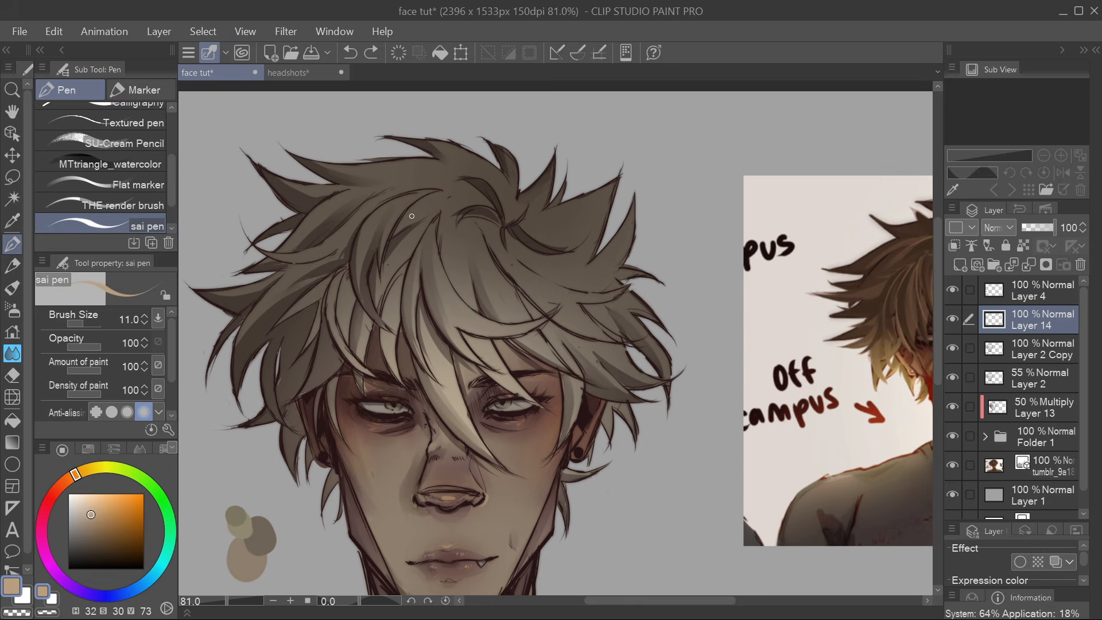
scroll(429, 199, up, 3)
mouse_move(446, 214)
mouse_down()
mouse_move(405, 303)
mouse_move(415, 384)
mouse_up()
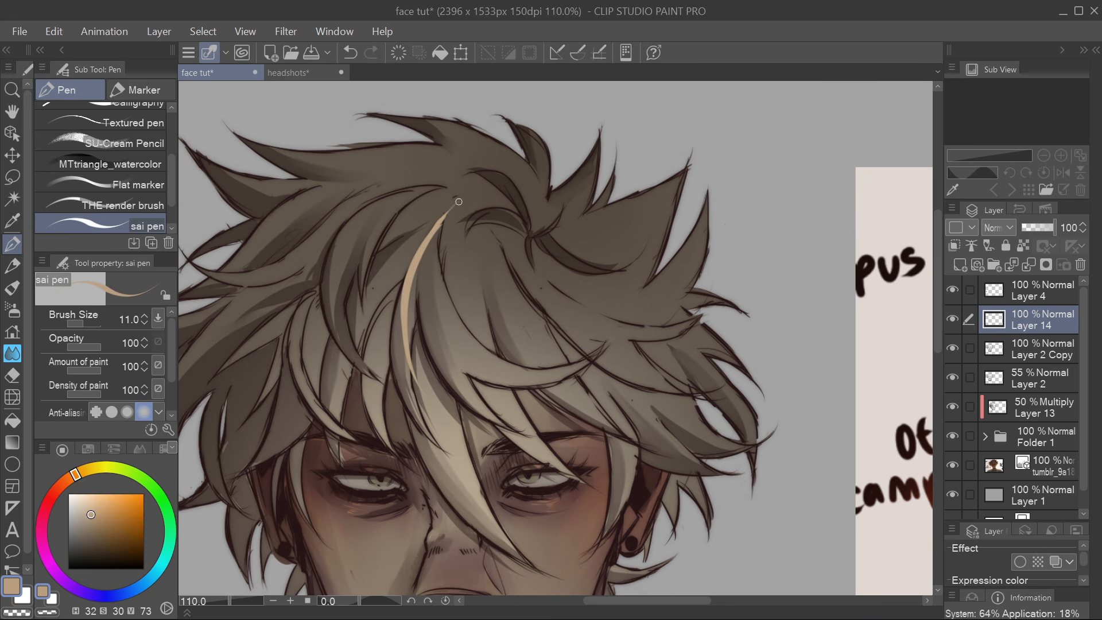
mouse_move(458, 202)
mouse_down()
mouse_move(415, 339)
mouse_move(427, 378)
mouse_up()
drag(420, 264, 429, 409)
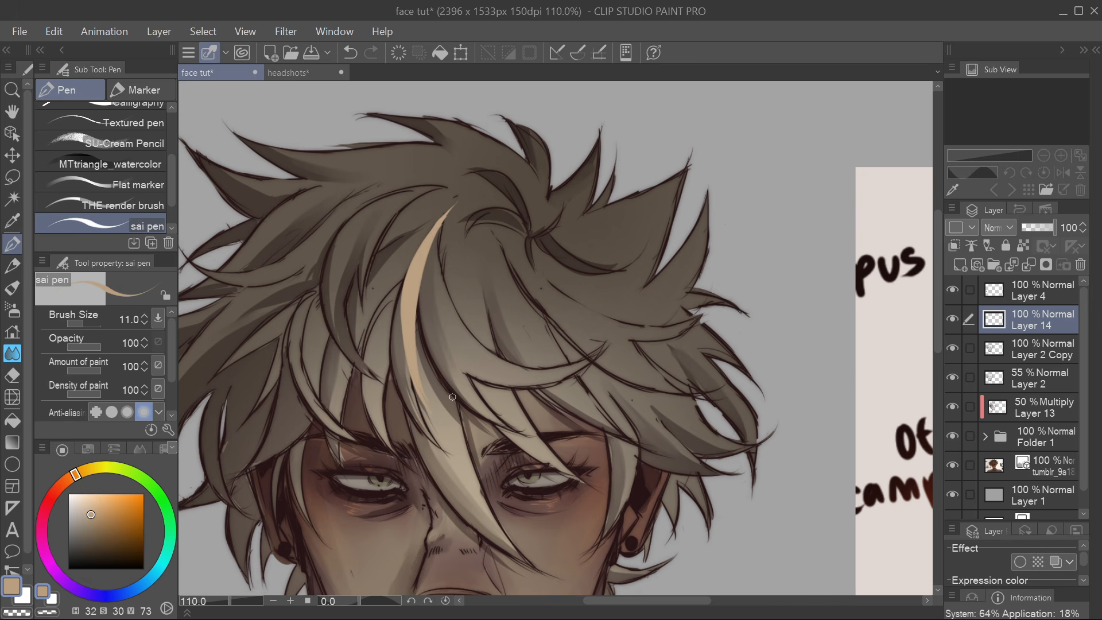
drag(411, 246, 394, 405)
drag(391, 338, 432, 439)
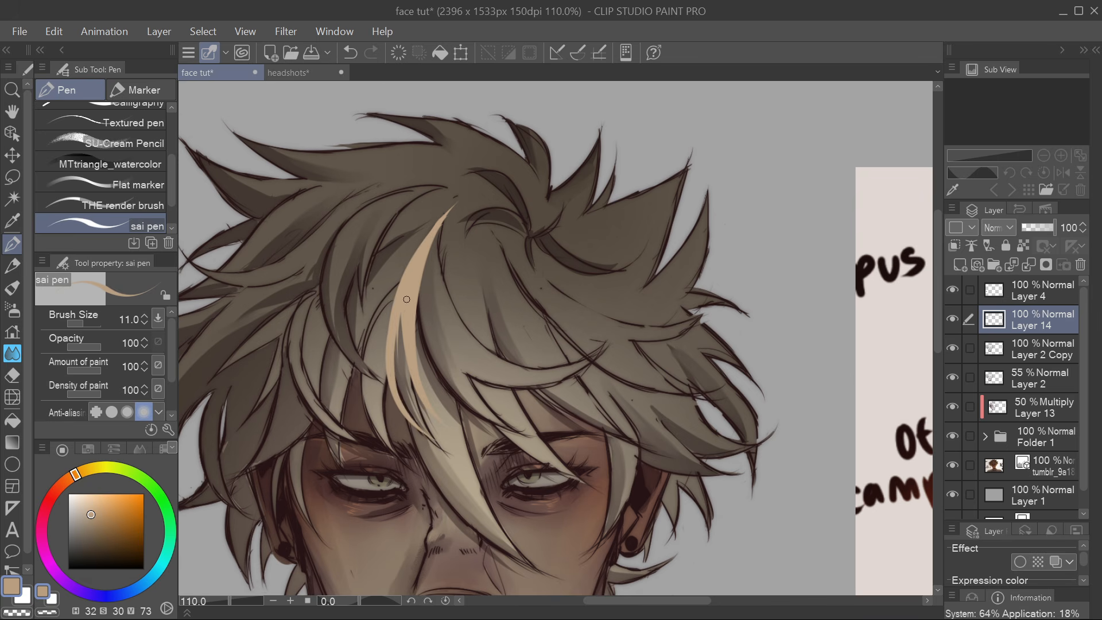
drag(408, 313, 396, 423)
mouse_move(422, 251)
mouse_down()
mouse_move(393, 395)
mouse_move(404, 445)
mouse_up()
Extend the central highlight with strands sweeping over the brow and a thinner strand along its viewer's-left side
scroll(425, 451, down, 2)
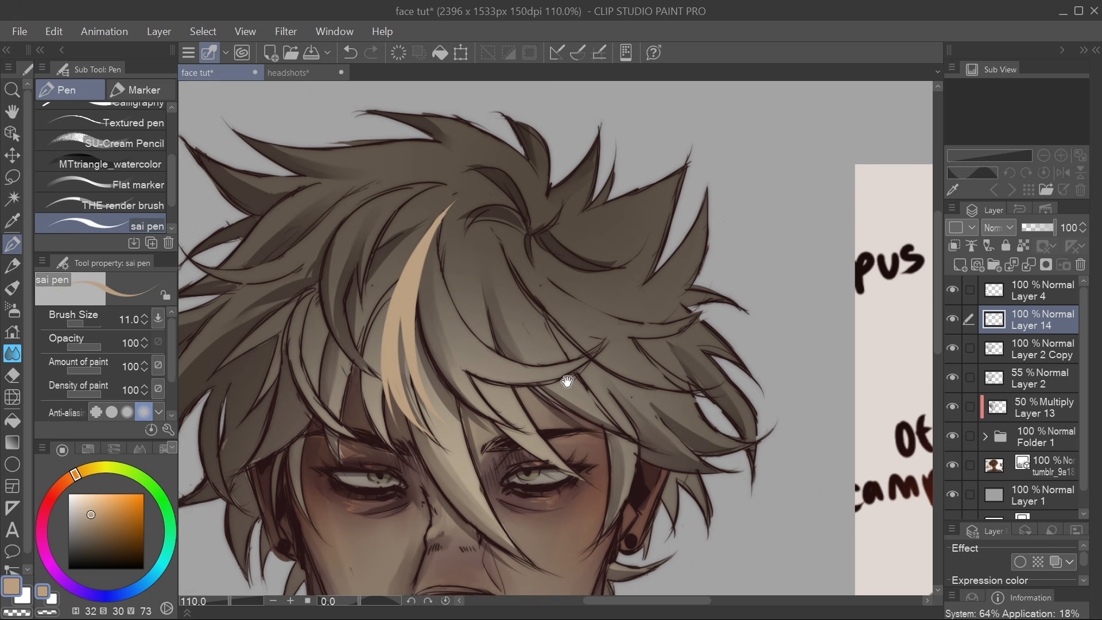
mouse_move(402, 258)
mouse_down()
mouse_move(453, 343)
mouse_move(484, 354)
mouse_up()
drag(458, 275, 616, 306)
mouse_move(592, 187)
mouse_down()
mouse_move(556, 217)
mouse_move(578, 202)
mouse_move(510, 312)
mouse_up()
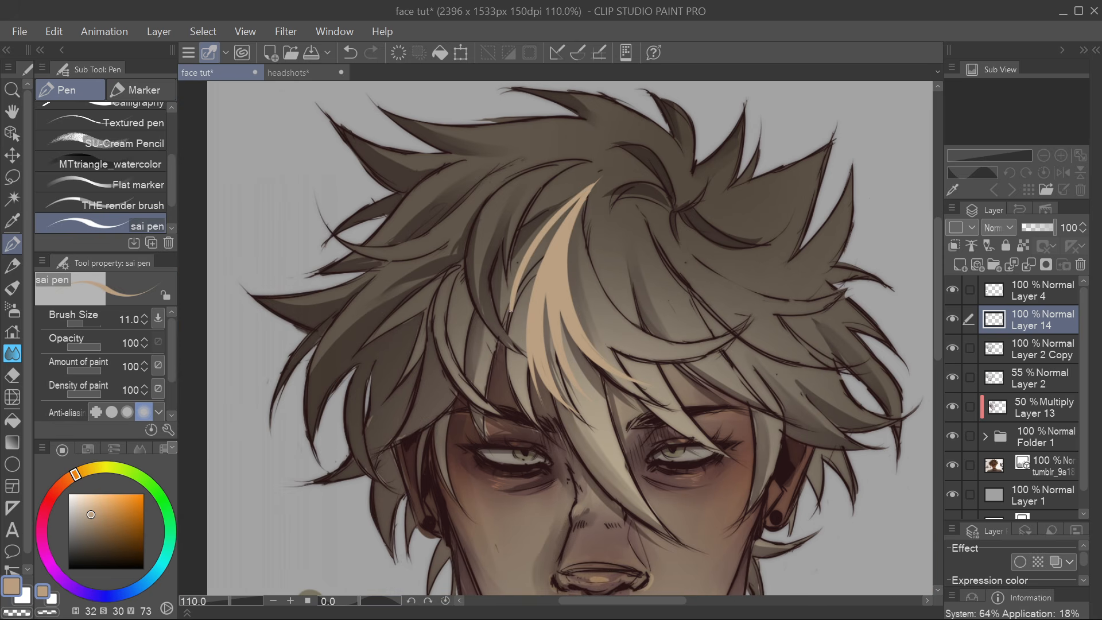
mouse_move(572, 215)
mouse_down()
mouse_move(509, 309)
mouse_move(536, 251)
mouse_move(519, 354)
mouse_up()
mouse_move(746, 409)
mouse_down()
mouse_move(756, 271)
mouse_move(777, 421)
mouse_move(645, 394)
mouse_up()
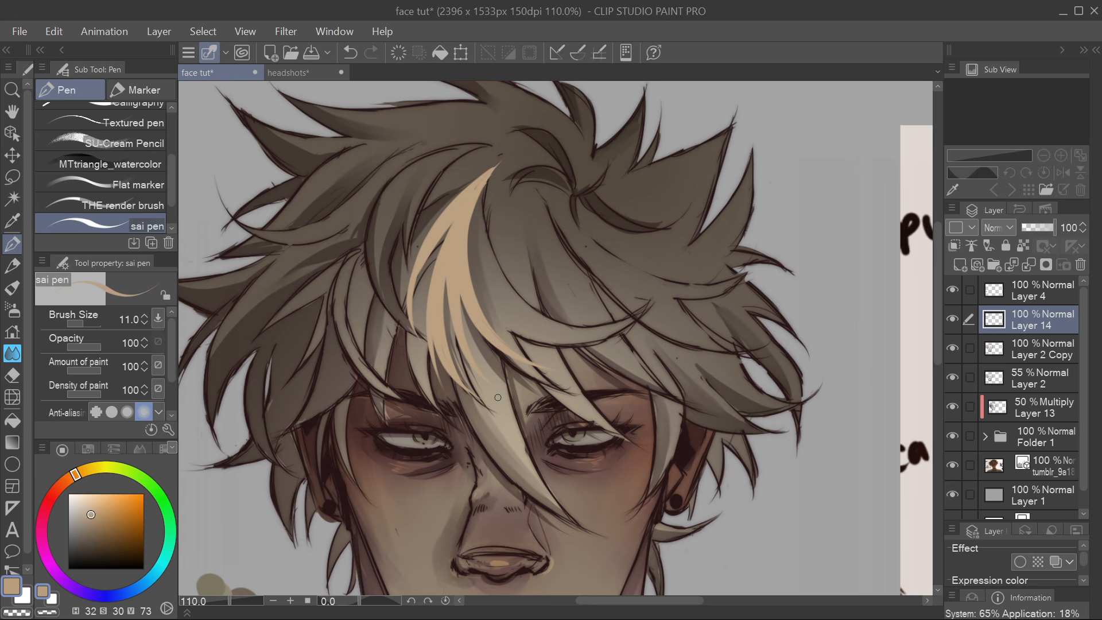
Recolour the central highlight strands with the Fill tool's Refer other layers, using a pale beige of H38 S17 V72
alt+click(497, 397)
drag(85, 516, 81, 514)
click(17, 418)
click(492, 247)
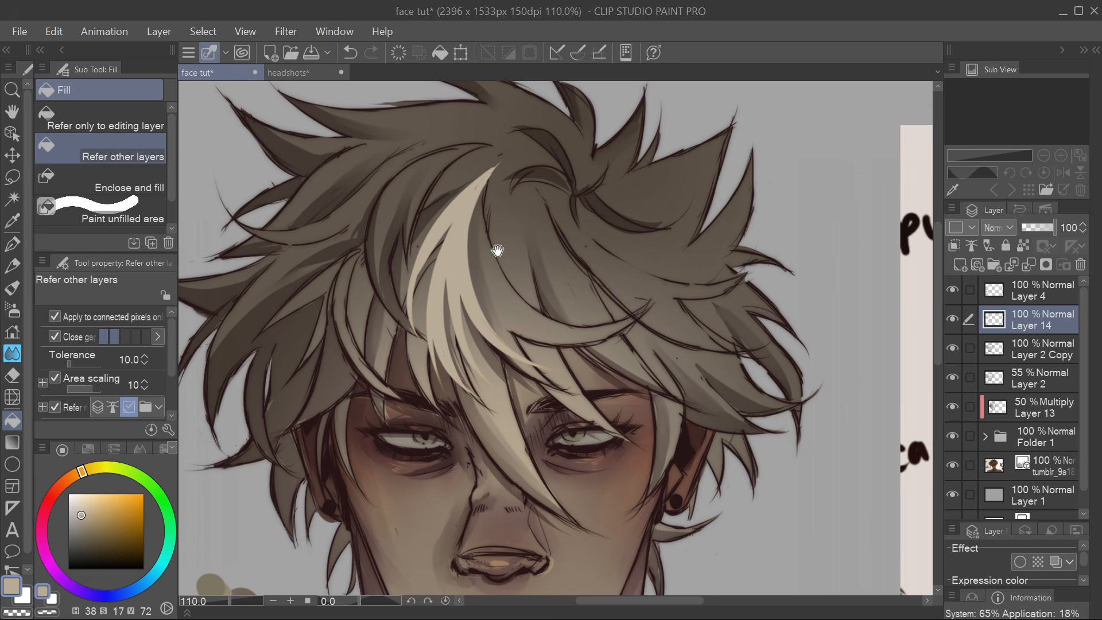
Paint pale beige highlight strands with the sai pen along the curved fringe lock on the viewer's-left side
mouse_move(492, 247)
mouse_down()
mouse_move(595, 170)
mouse_move(531, 216)
mouse_up()
key(p)
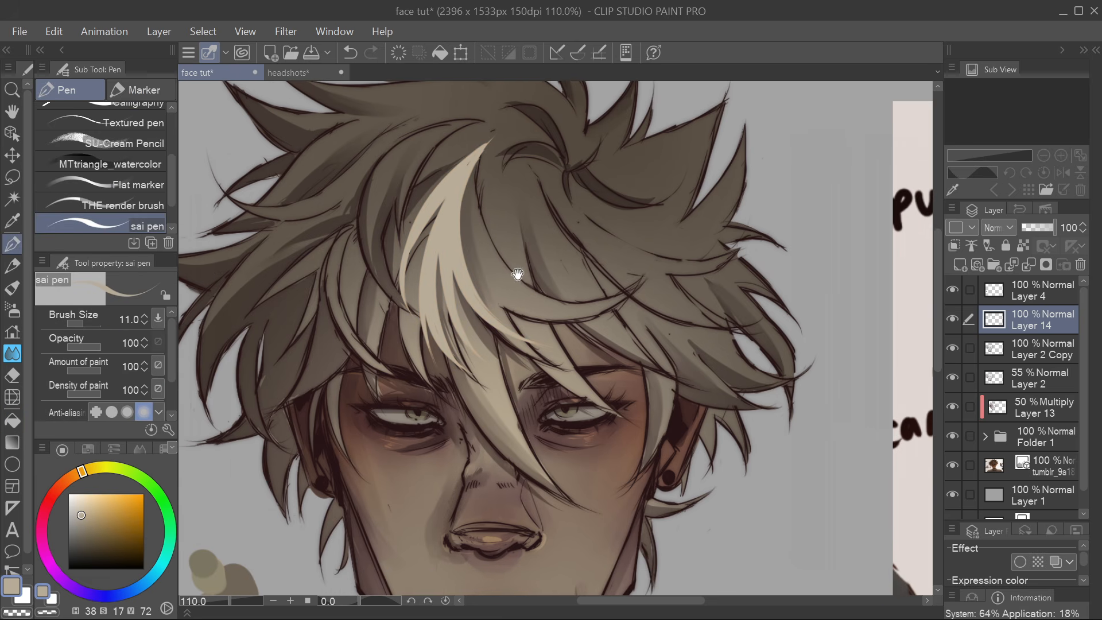
drag(517, 274, 677, 299)
drag(513, 247, 509, 369)
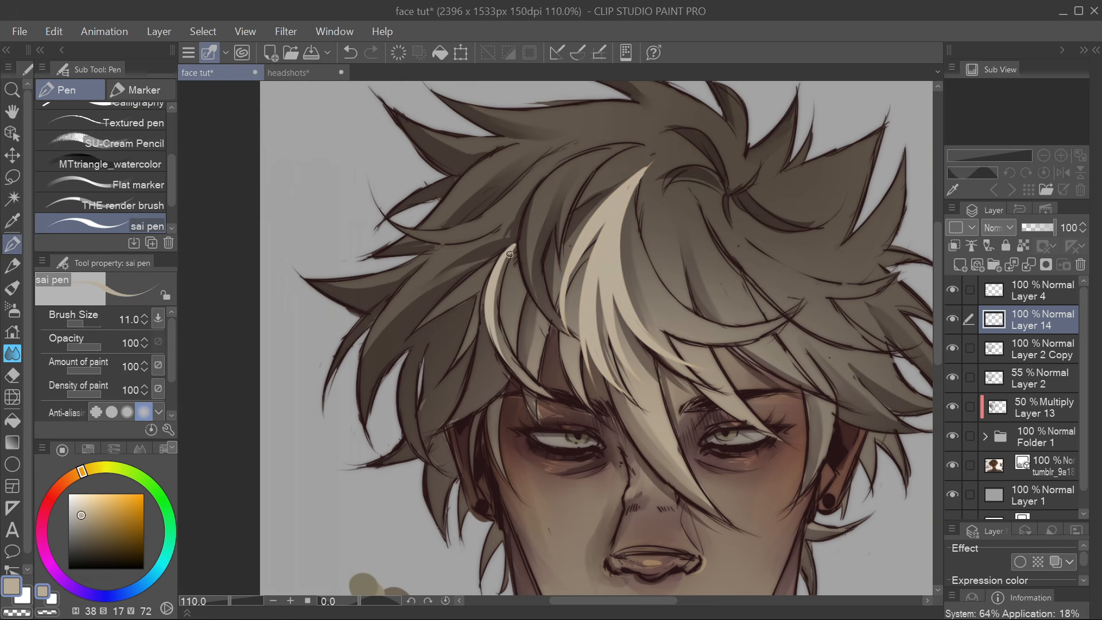
drag(510, 254, 513, 367)
drag(495, 297, 544, 392)
drag(498, 293, 575, 405)
drag(502, 261, 513, 388)
drag(496, 273, 519, 395)
Paint pale beige strands along the long fringe lock curving toward the viewer's-right side
mouse_move(851, 470)
mouse_down()
mouse_move(775, 419)
mouse_move(685, 428)
mouse_up()
drag(665, 351, 537, 334)
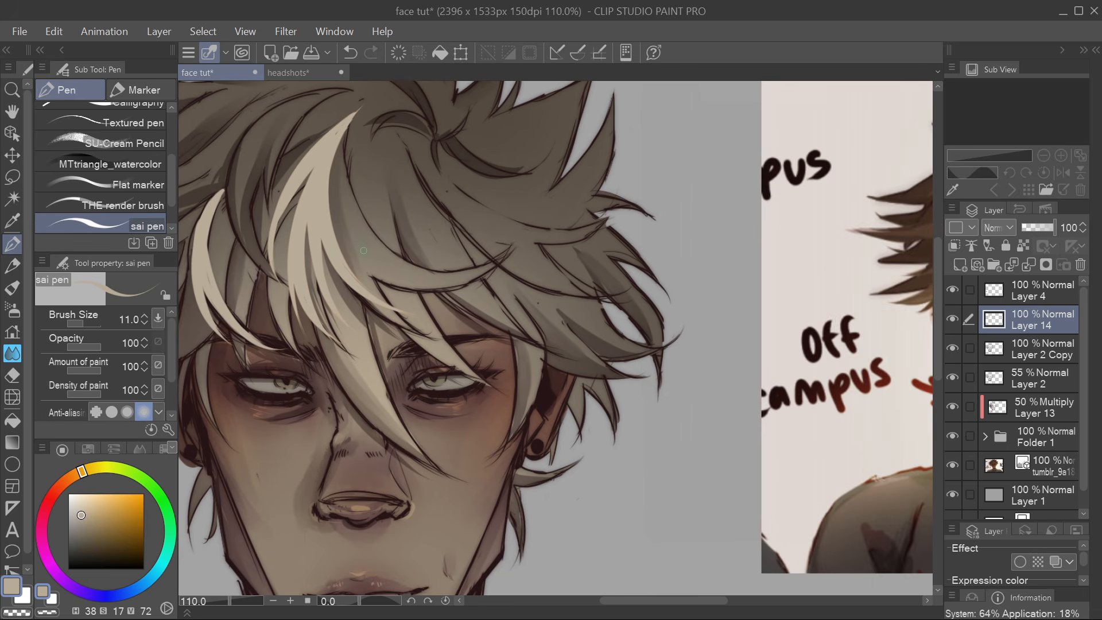
mouse_move(355, 253)
mouse_down()
mouse_move(382, 281)
mouse_move(446, 291)
mouse_up()
mouse_move(365, 266)
mouse_down()
mouse_move(458, 292)
mouse_move(496, 267)
mouse_up()
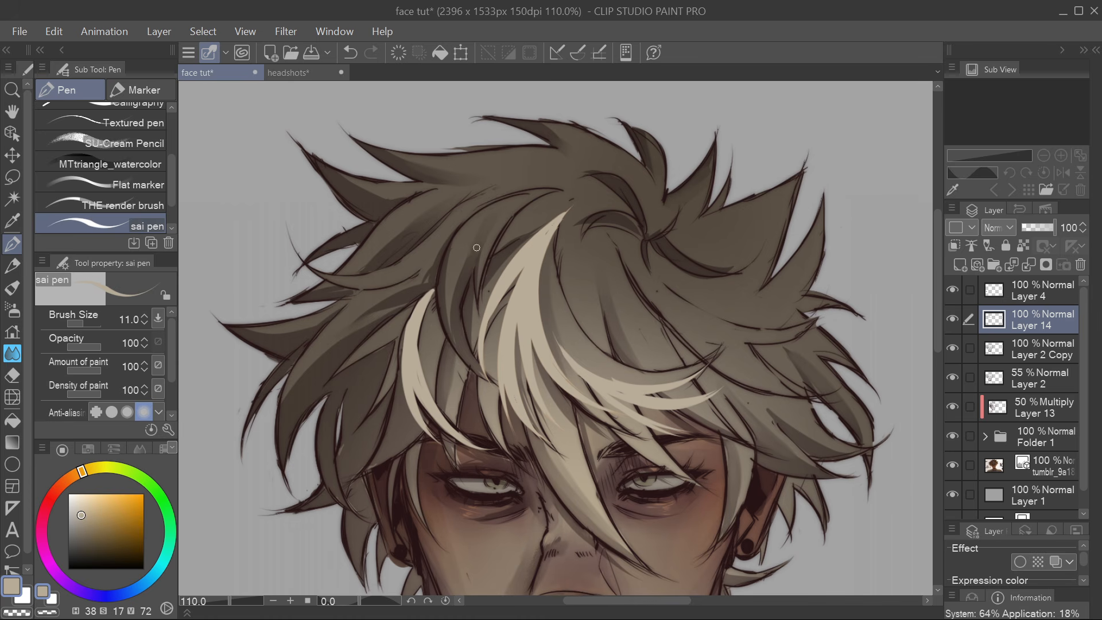
Sample the dark hair tone, lighten it to H33 S19 V49, and paint mid-tone strands between the two viewer's-left highlights
alt+click(468, 239)
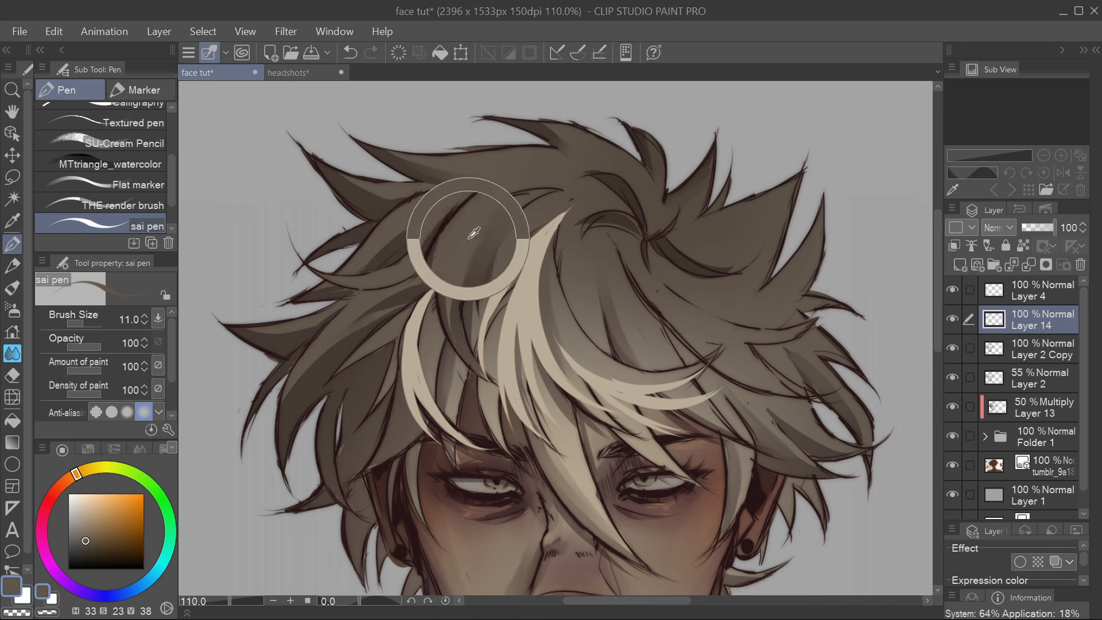
click(82, 532)
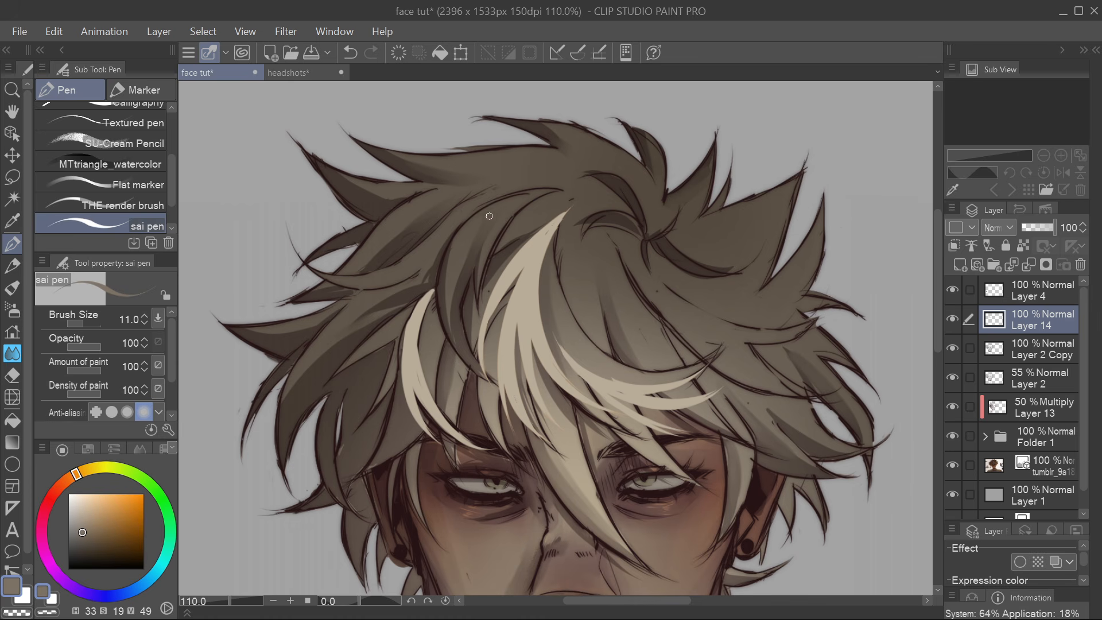
drag(494, 204, 450, 327)
drag(488, 215, 507, 384)
drag(467, 241, 519, 390)
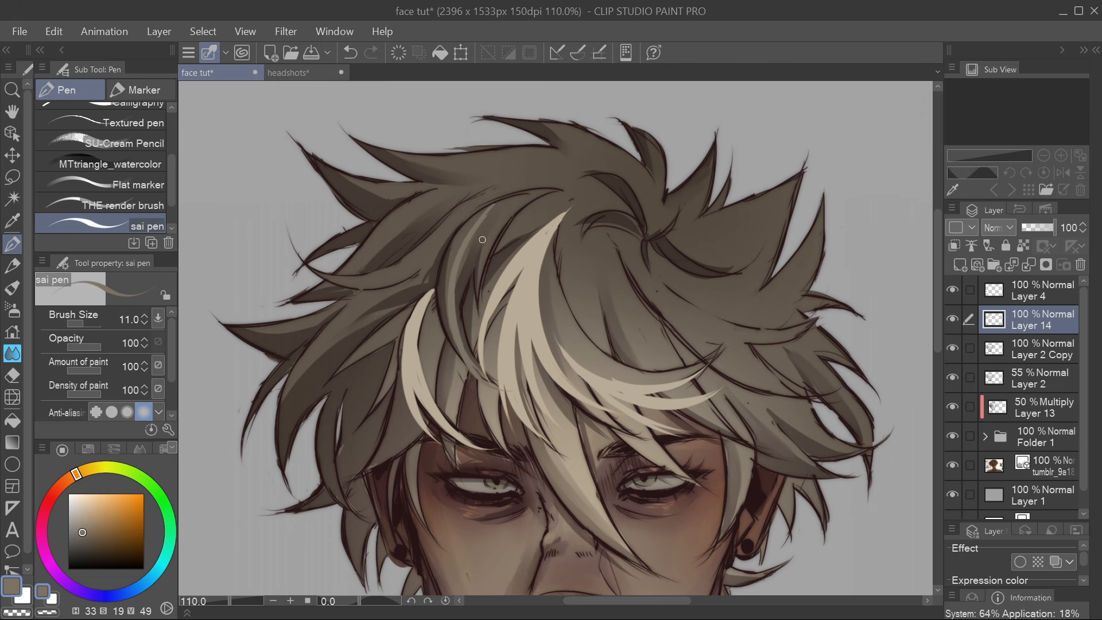
drag(484, 216, 482, 369)
drag(466, 242, 498, 380)
drag(460, 317, 492, 378)
drag(474, 223, 509, 389)
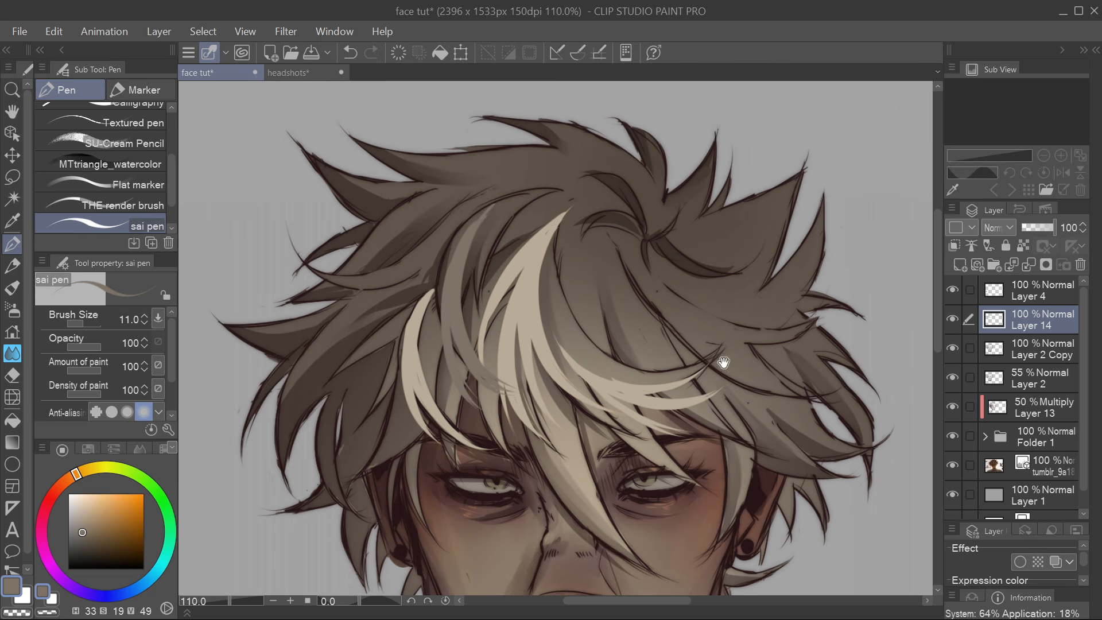
Paint mid-tone strands from the parting down over the hair on the viewer's-right side
mouse_move(769, 397)
mouse_down()
mouse_move(673, 335)
mouse_move(590, 346)
mouse_up()
drag(434, 197, 505, 272)
mouse_move(435, 186)
mouse_down()
mouse_move(505, 272)
mouse_move(537, 273)
mouse_up()
mouse_move(438, 194)
mouse_down()
mouse_move(459, 227)
mouse_move(549, 266)
mouse_up()
drag(448, 222, 510, 265)
drag(433, 196, 469, 277)
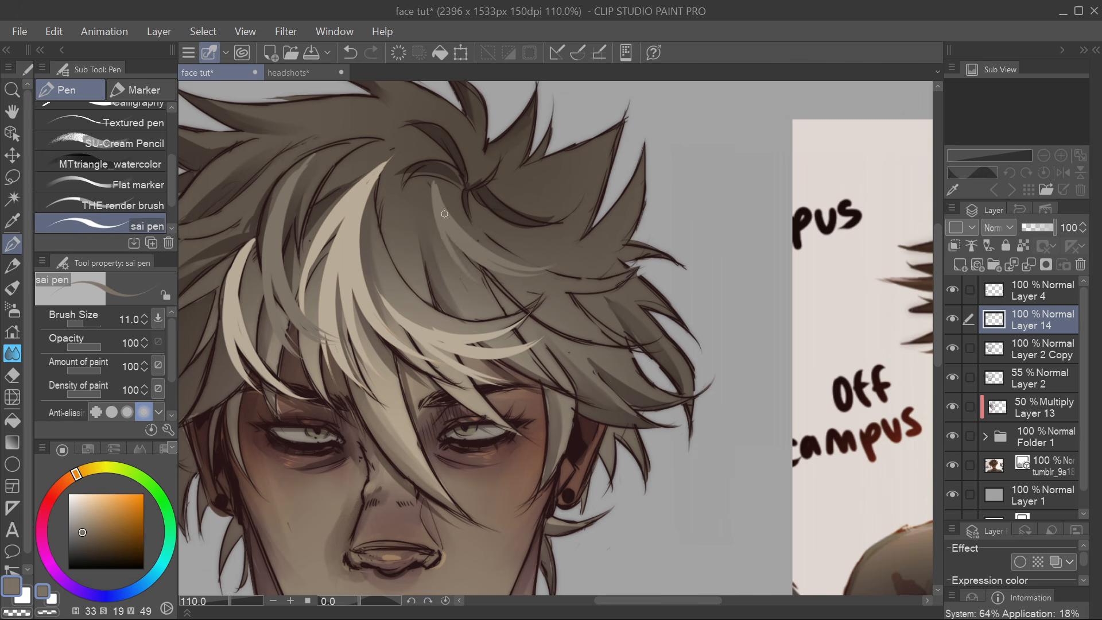
drag(648, 353, 780, 314)
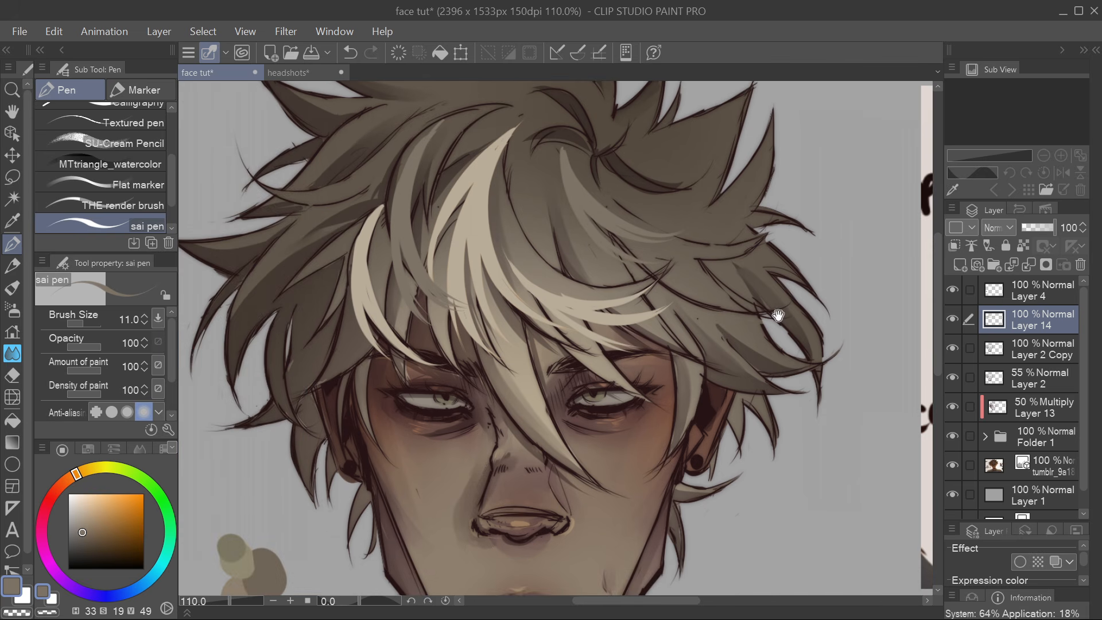
mouse_move(641, 349)
mouse_down()
mouse_move(722, 335)
mouse_move(564, 300)
mouse_move(582, 293)
mouse_up()
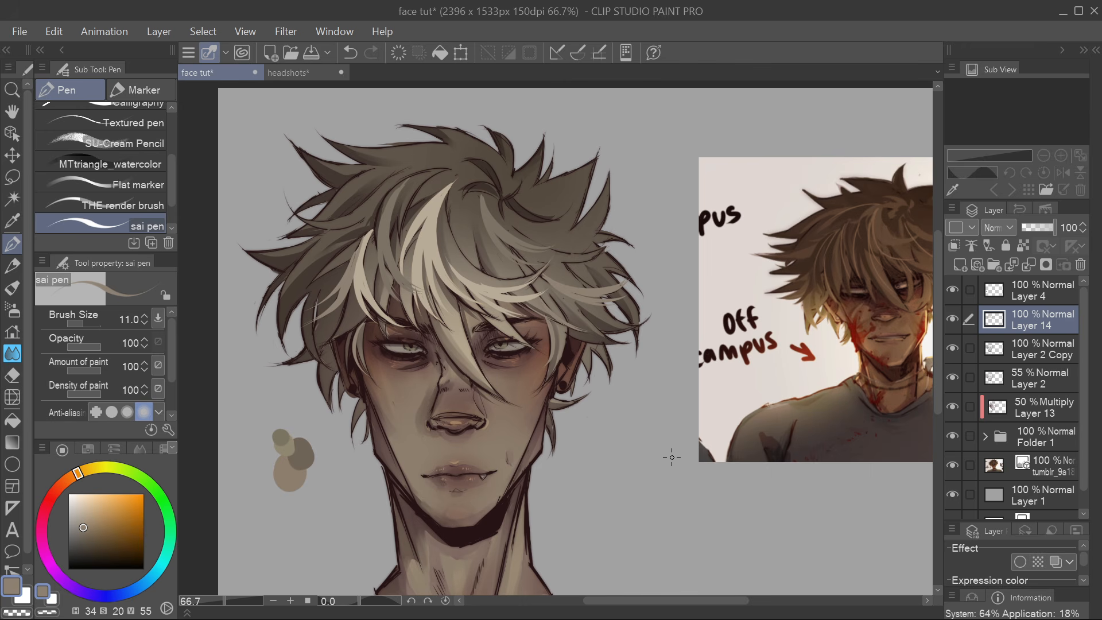
drag(589, 512, 689, 485)
Set the sai pen brush size to 4.0 and touch up both irises in a muted brown, H36 S33 V41
scroll(635, 447, up, 3)
drag(581, 225, 589, 350)
scroll(582, 310, up, 3)
scroll(581, 310, up, 2)
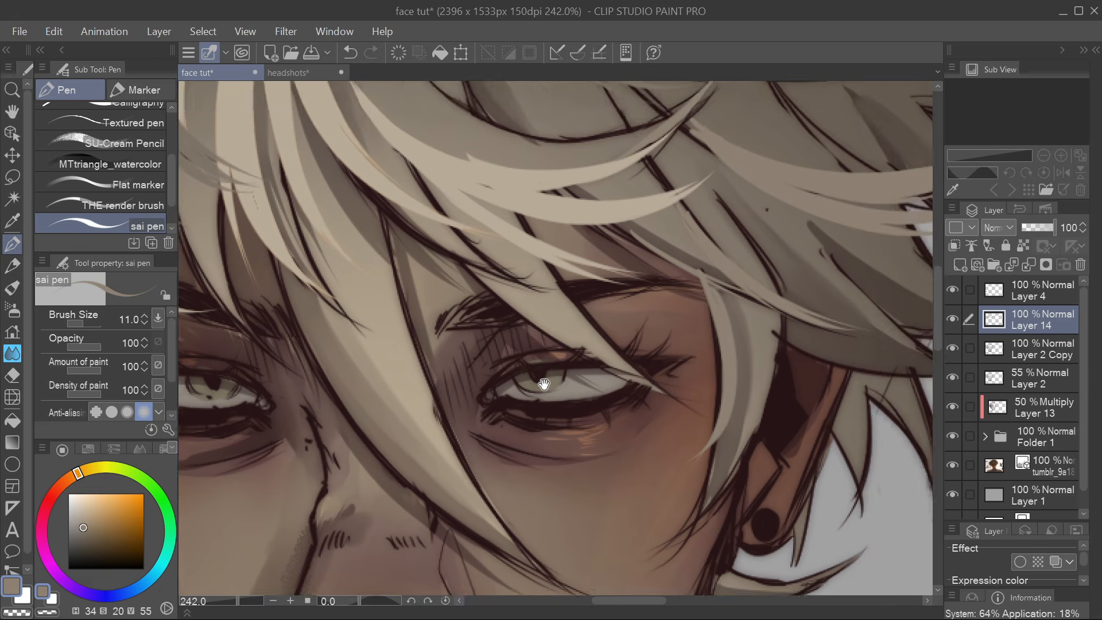
click(85, 529)
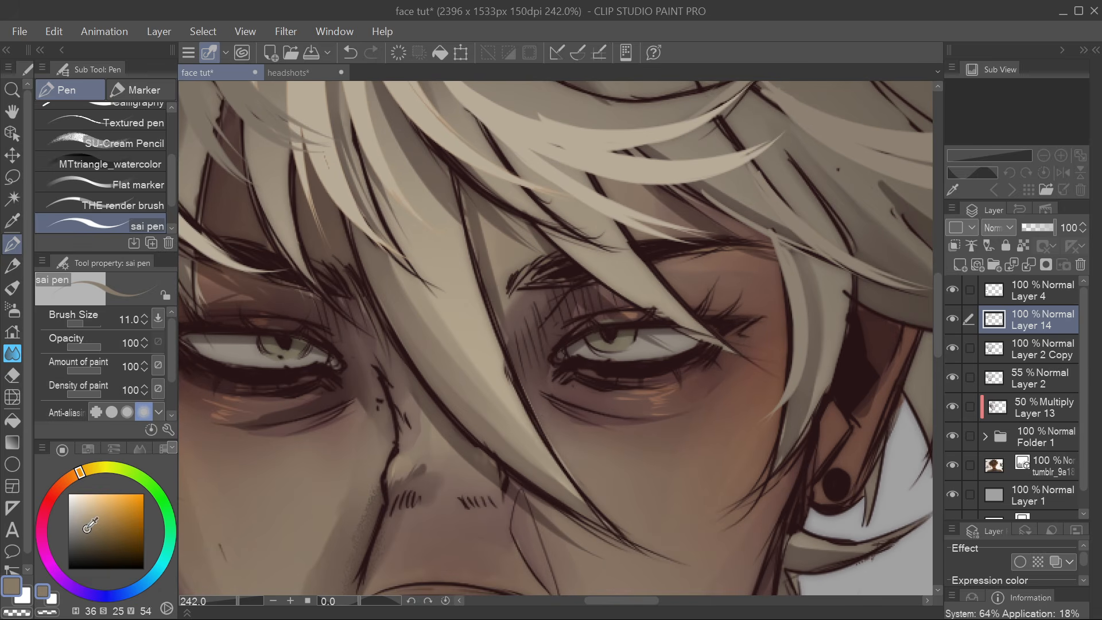
click(81, 325)
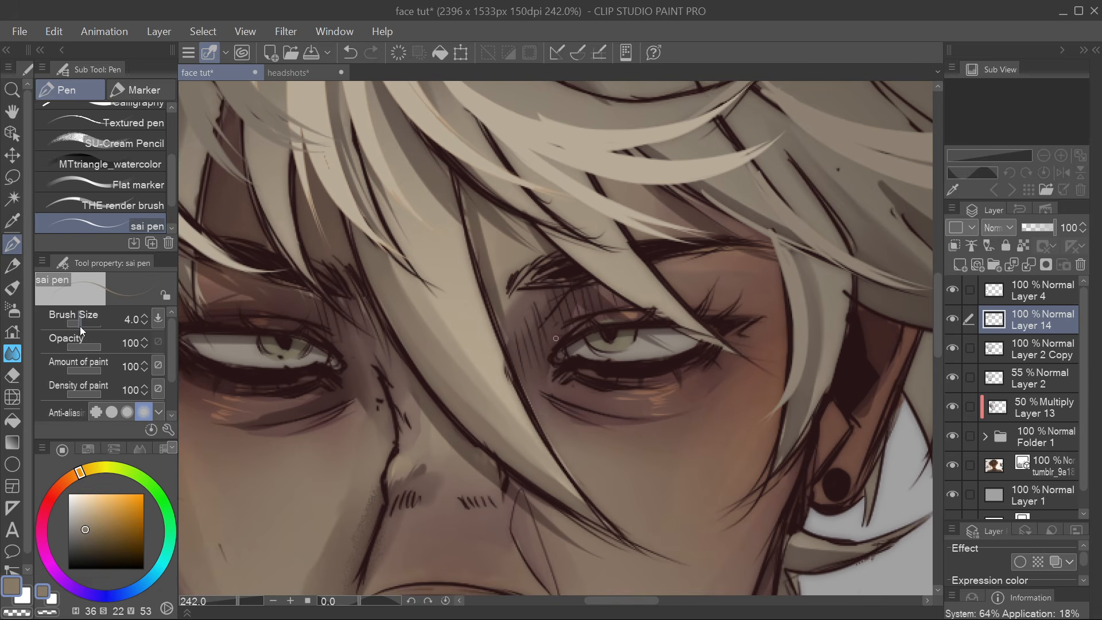
alt+click(612, 343)
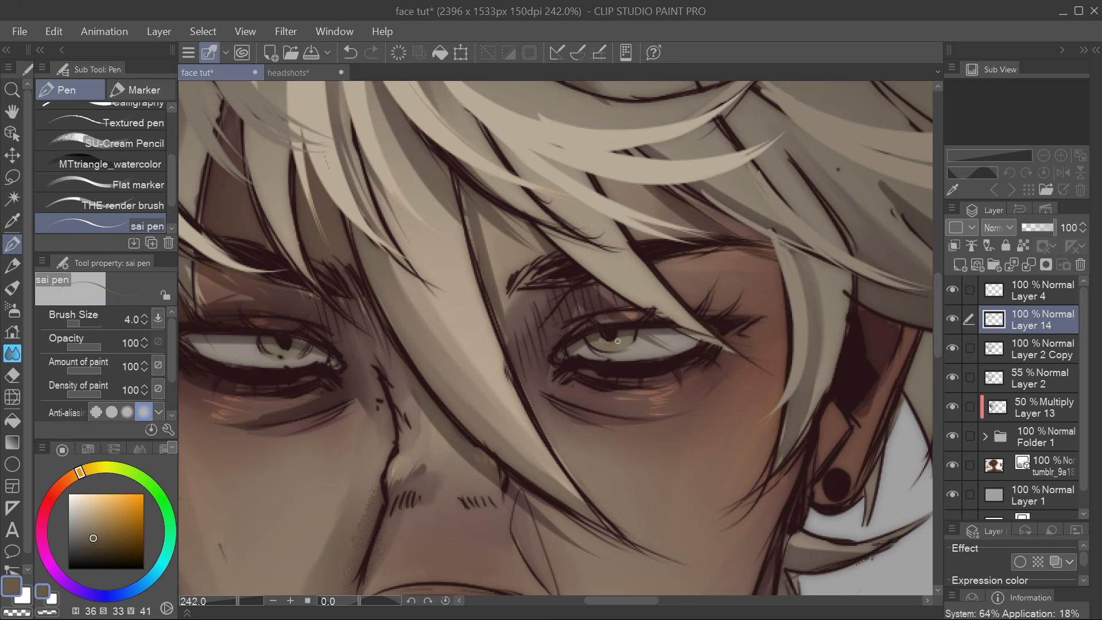
drag(393, 335, 518, 328)
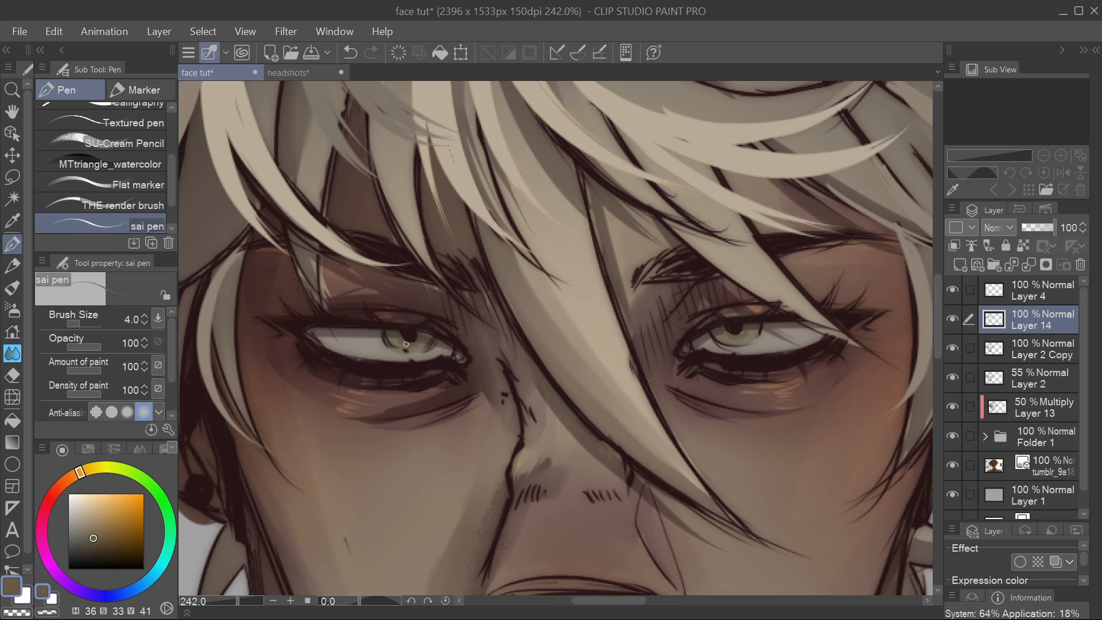
Sample the eye tone, shift it to a yellow of H46 S35 V66, and paint highlights in both irises
drag(768, 392, 711, 399)
alt+click(700, 340)
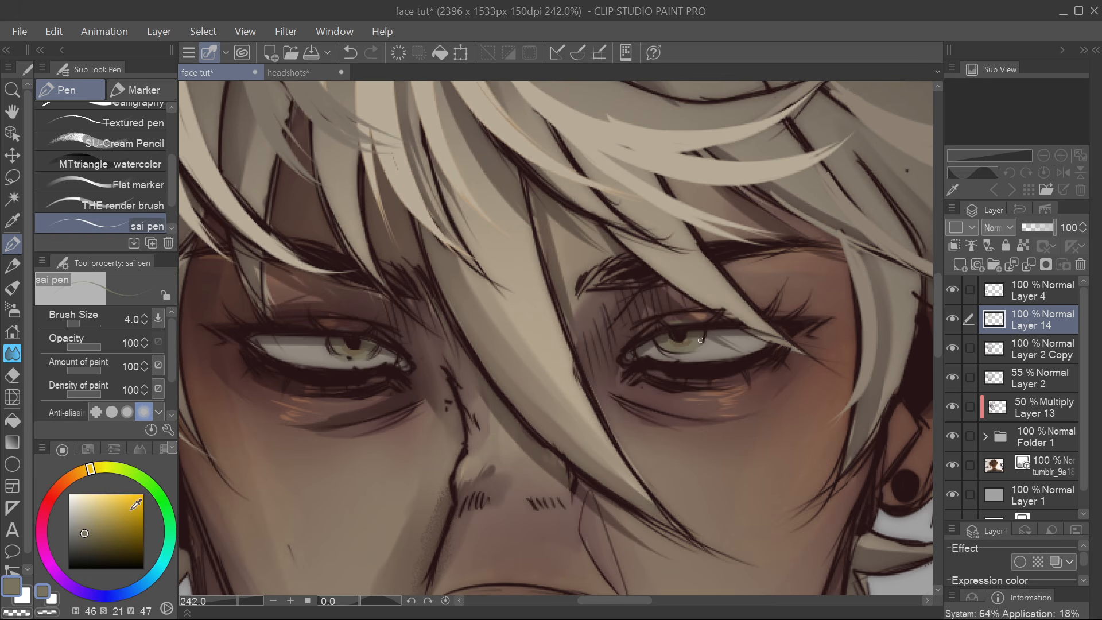
click(87, 518)
drag(87, 521, 94, 519)
drag(354, 346, 574, 347)
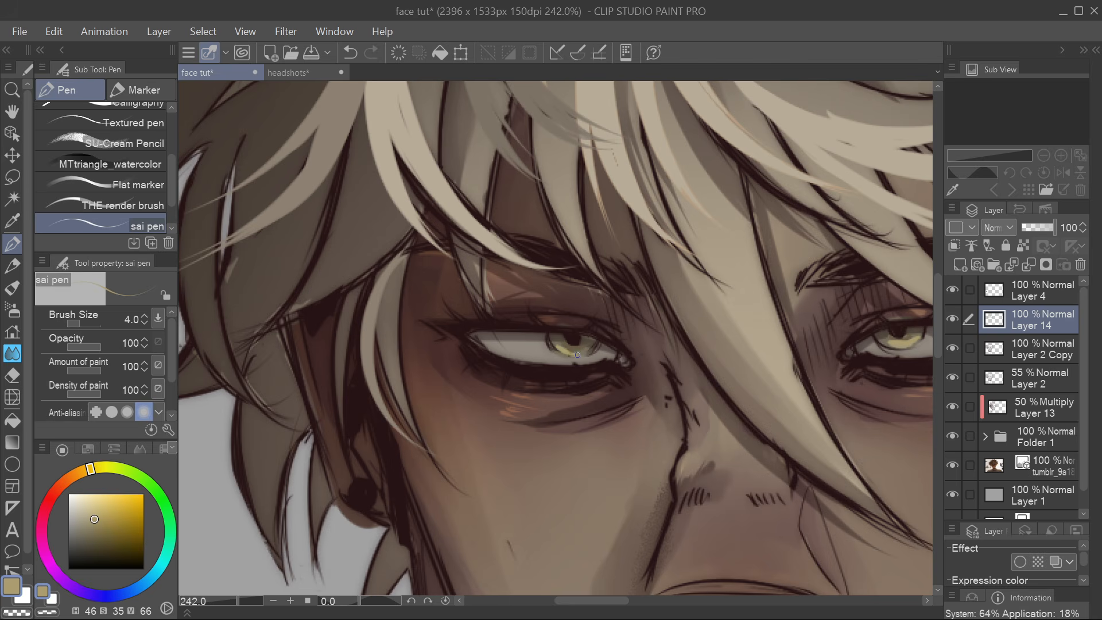
Examine the iris highlights and hair strands at full-face and close-up views
scroll(573, 351, down, 5)
drag(580, 353, 540, 270)
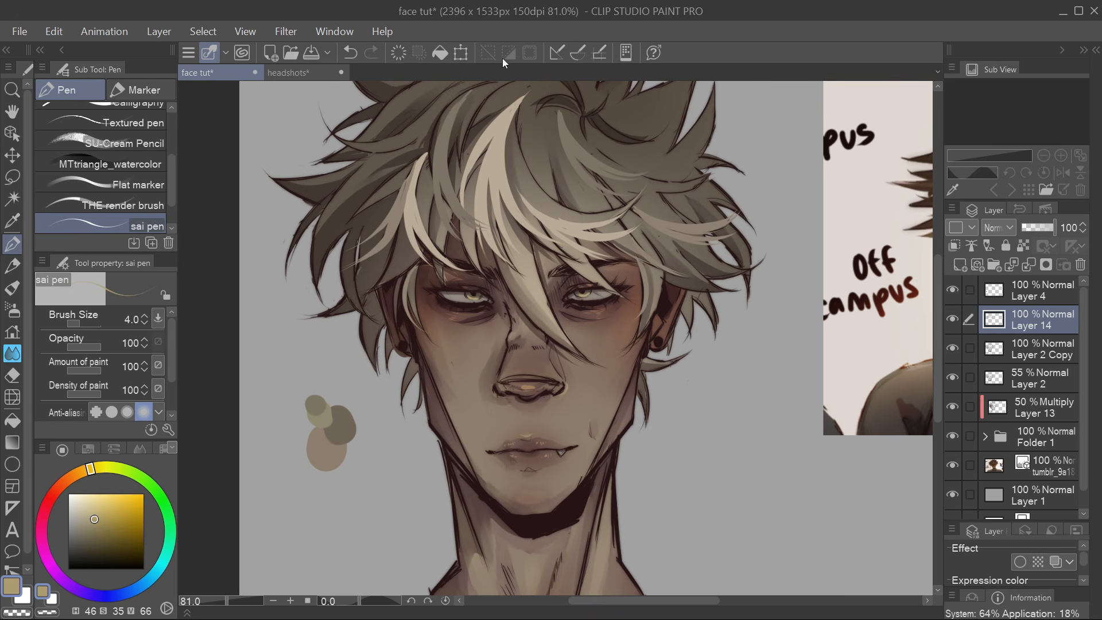
drag(563, 323, 536, 338)
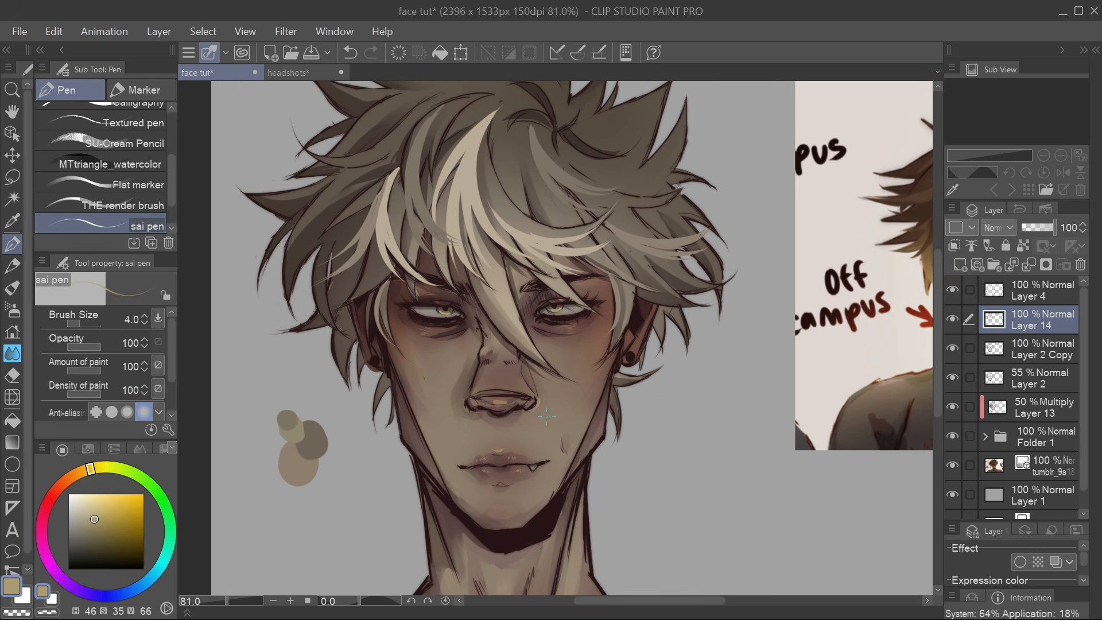
scroll(546, 416, up, 6)
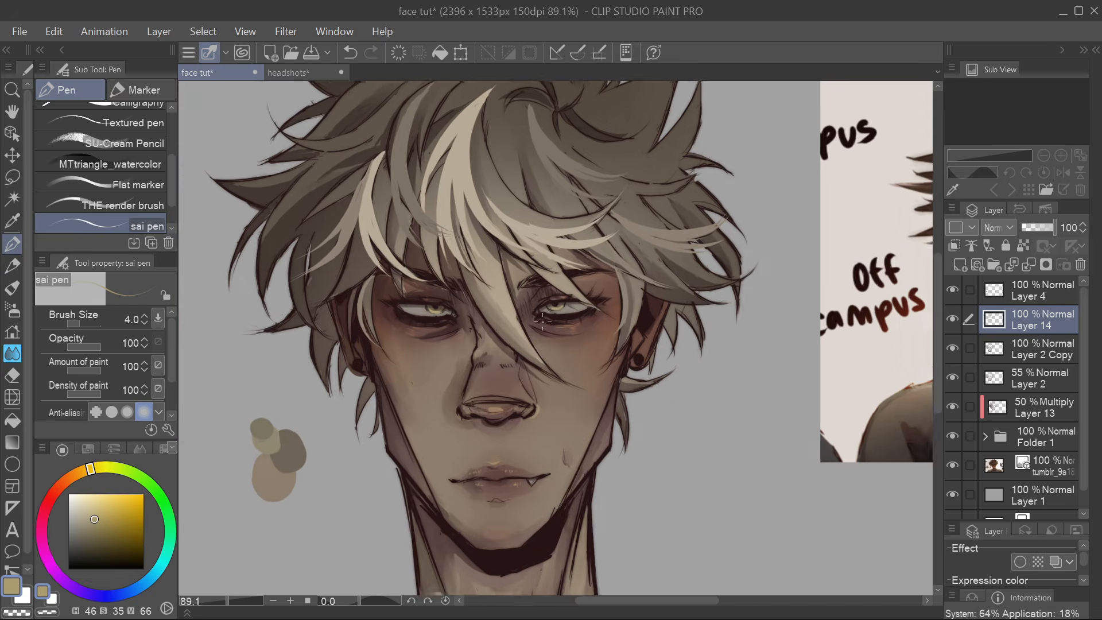
scroll(512, 330, up, 3)
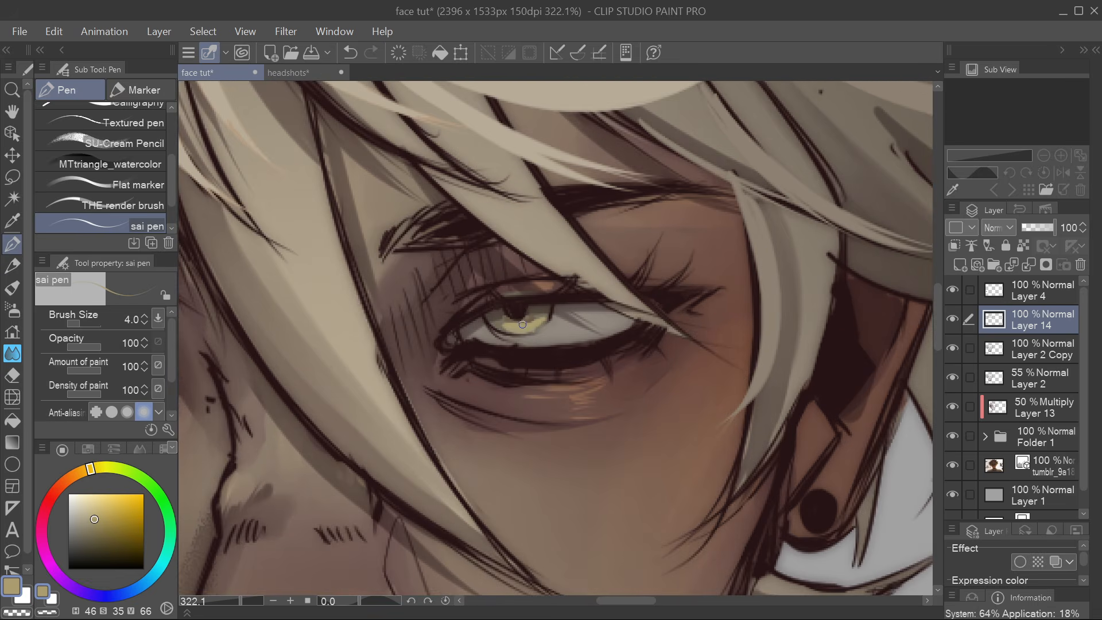
scroll(494, 352, down, 8)
drag(432, 409, 560, 307)
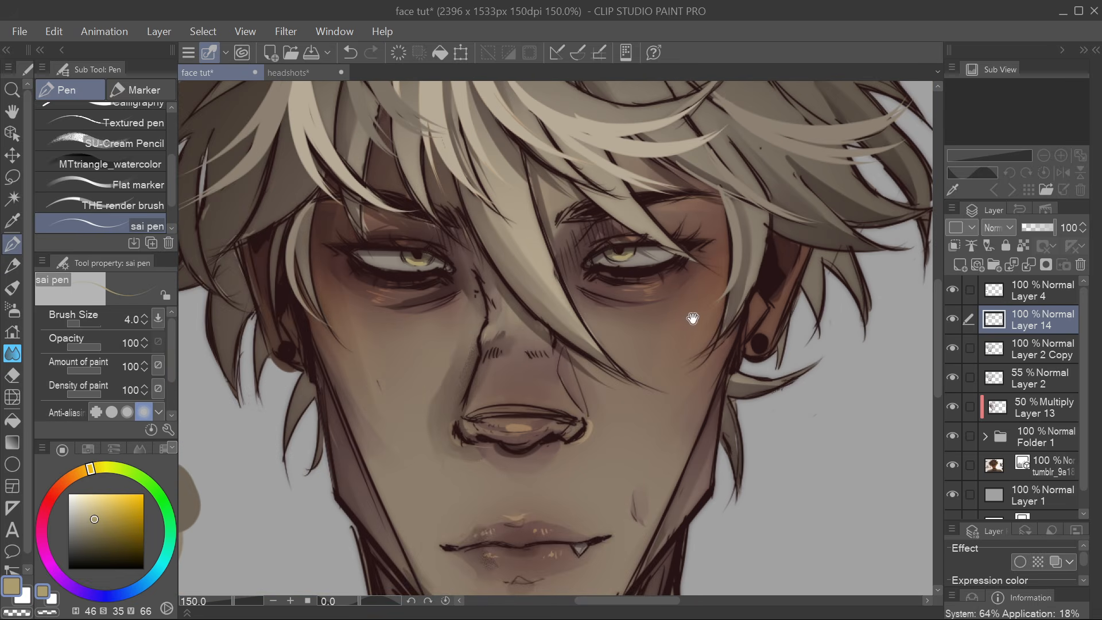
drag(691, 319, 620, 384)
drag(554, 403, 693, 362)
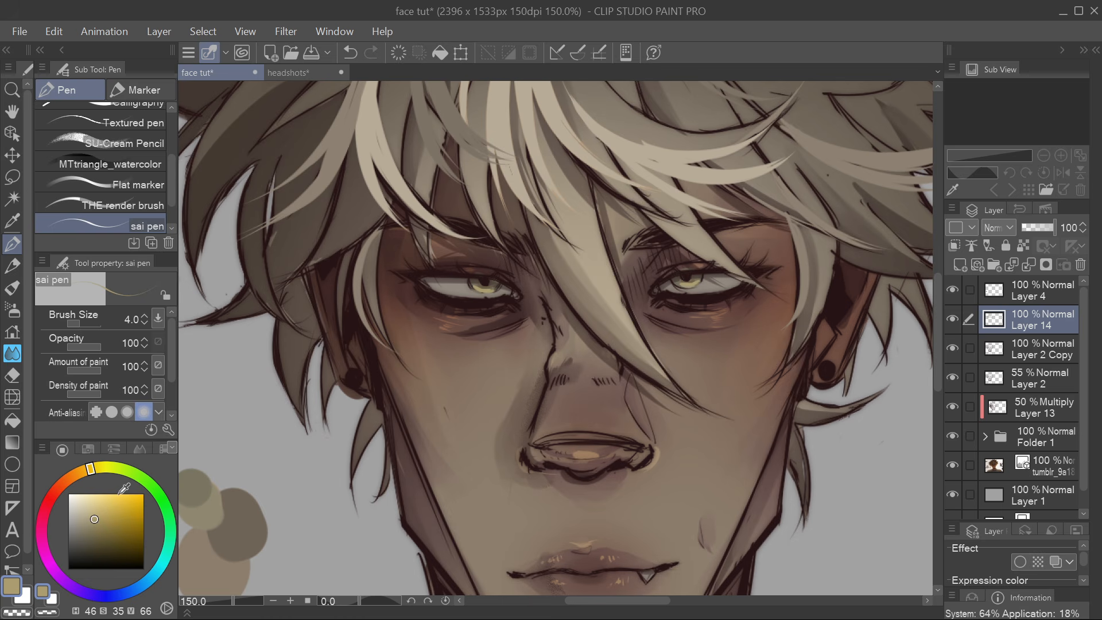
Switch to pure white and add small catchlights in both irises
scroll(769, 387, down, 2)
key(x)
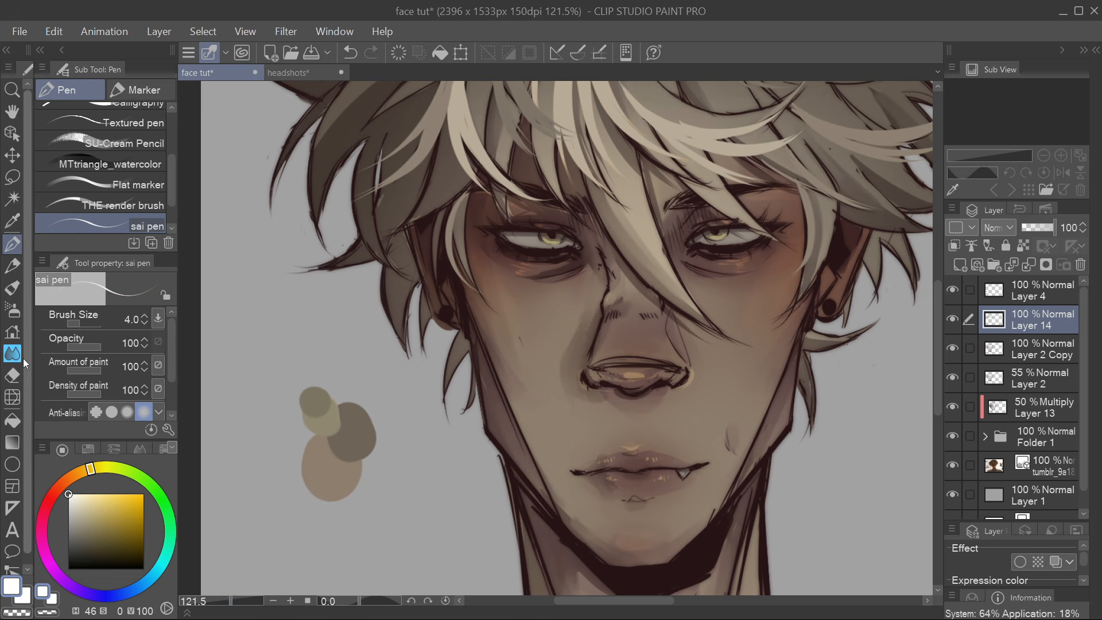
scroll(693, 195, up, 4)
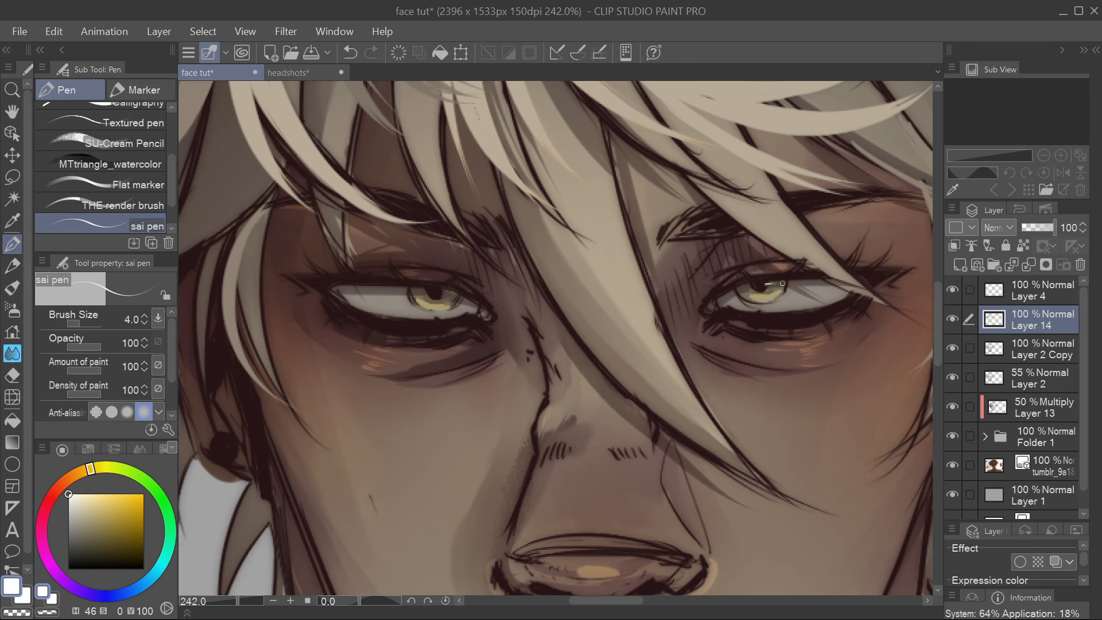
drag(609, 324, 834, 307)
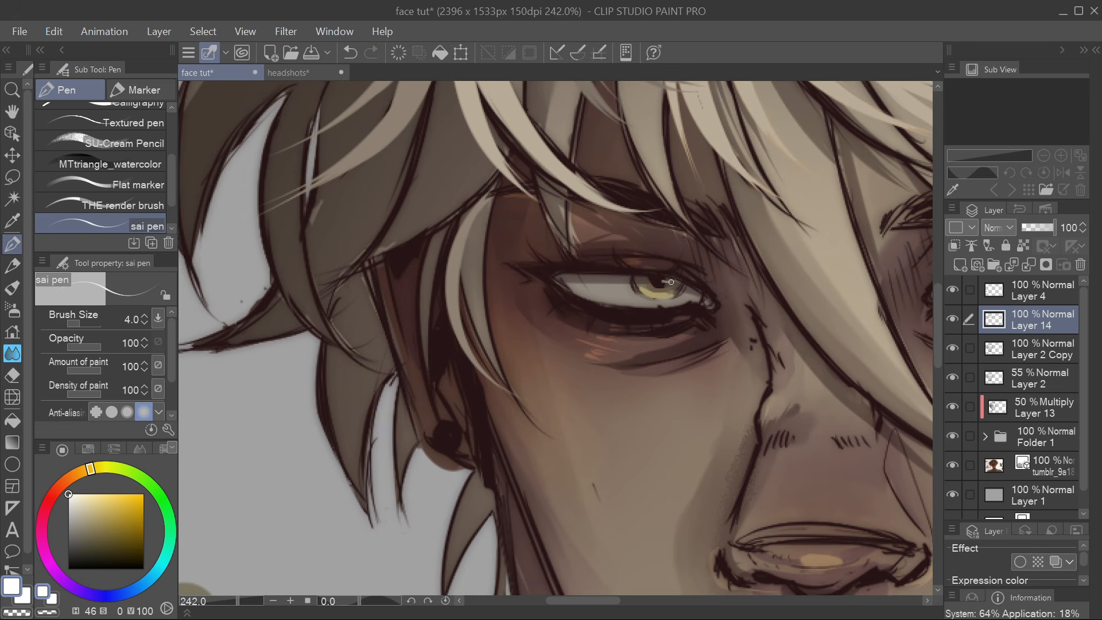
drag(759, 417, 549, 389)
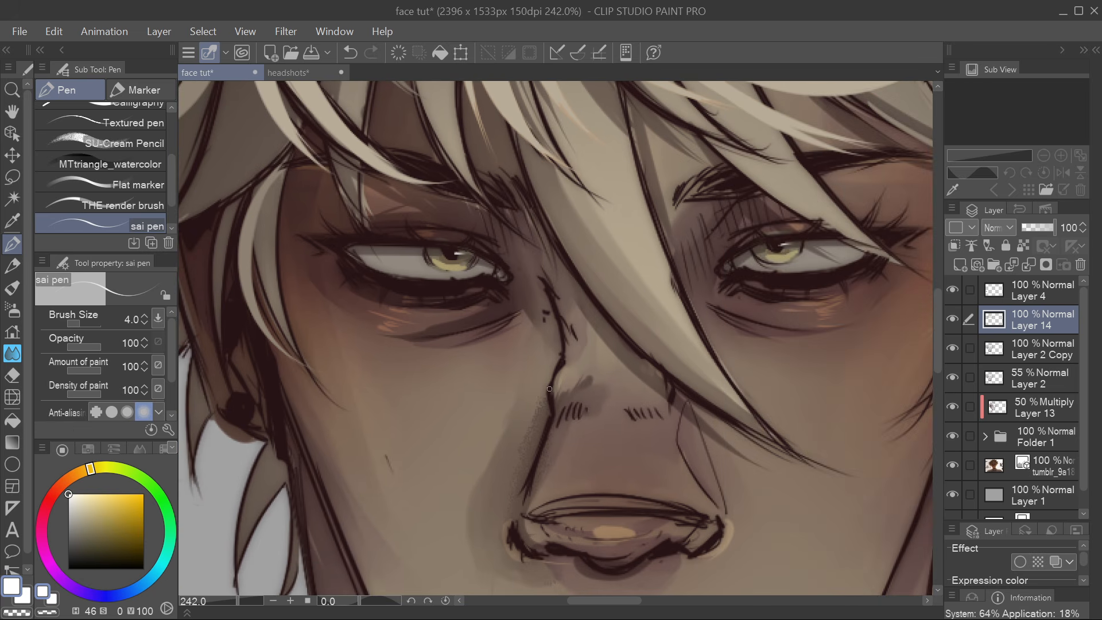
Dot white specular highlights on the upper lip and the tip of the nose
scroll(525, 394, down, 4)
drag(591, 468, 589, 298)
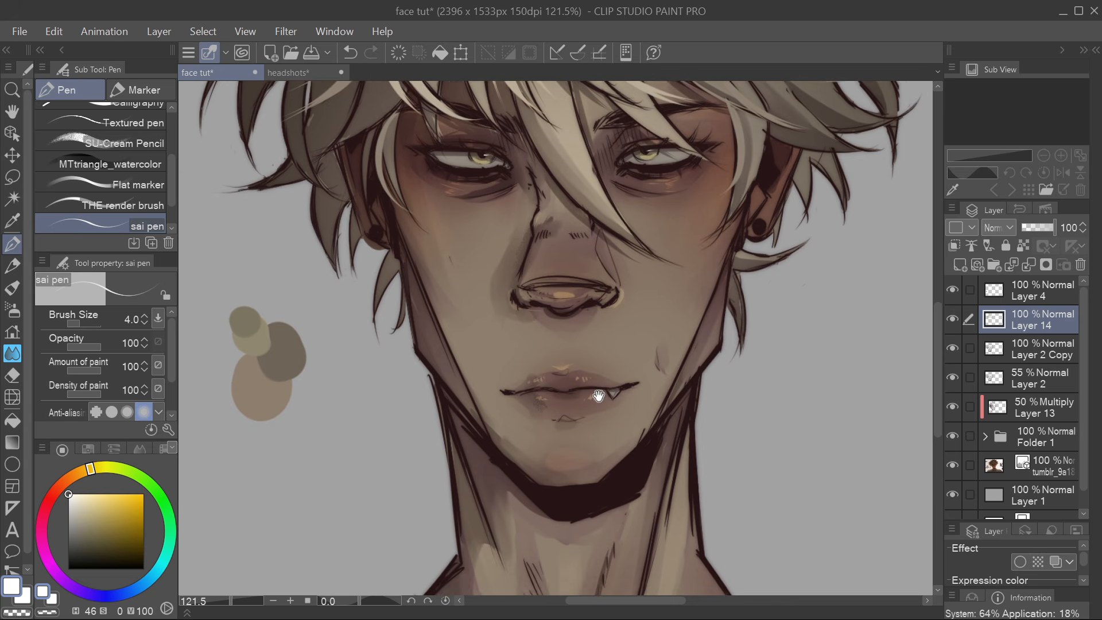
scroll(599, 396, up, 1)
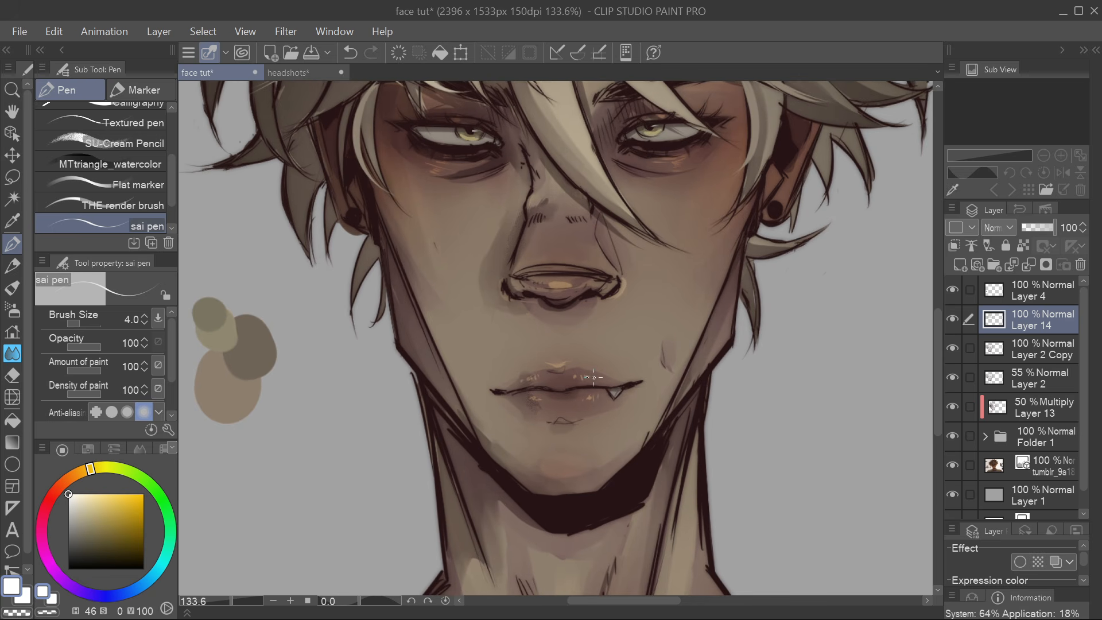
drag(560, 287, 584, 303)
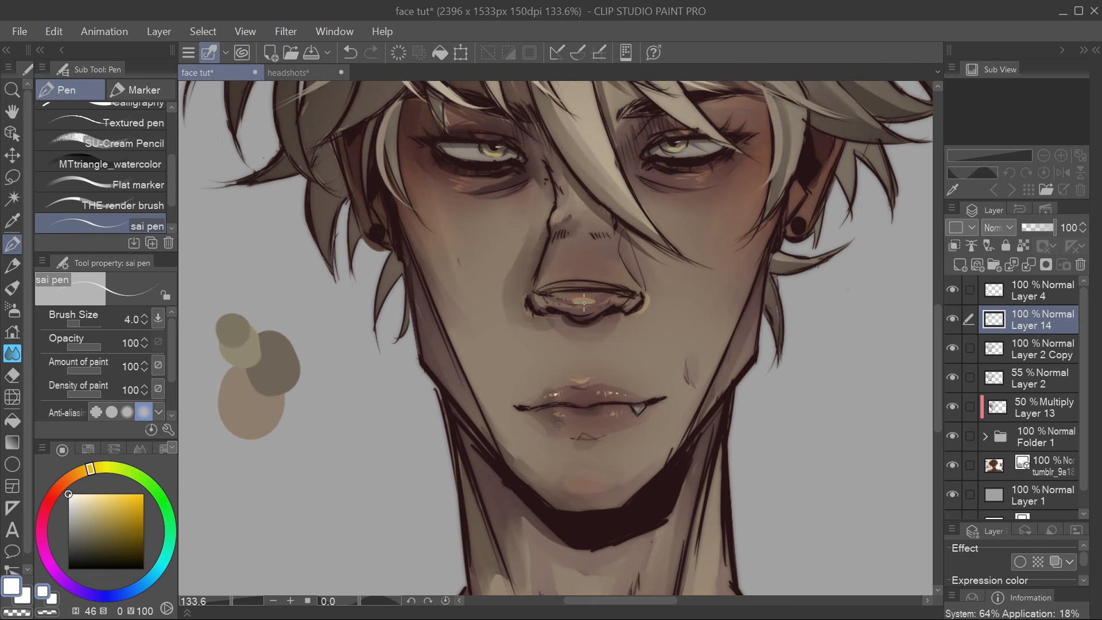
drag(706, 346, 684, 360)
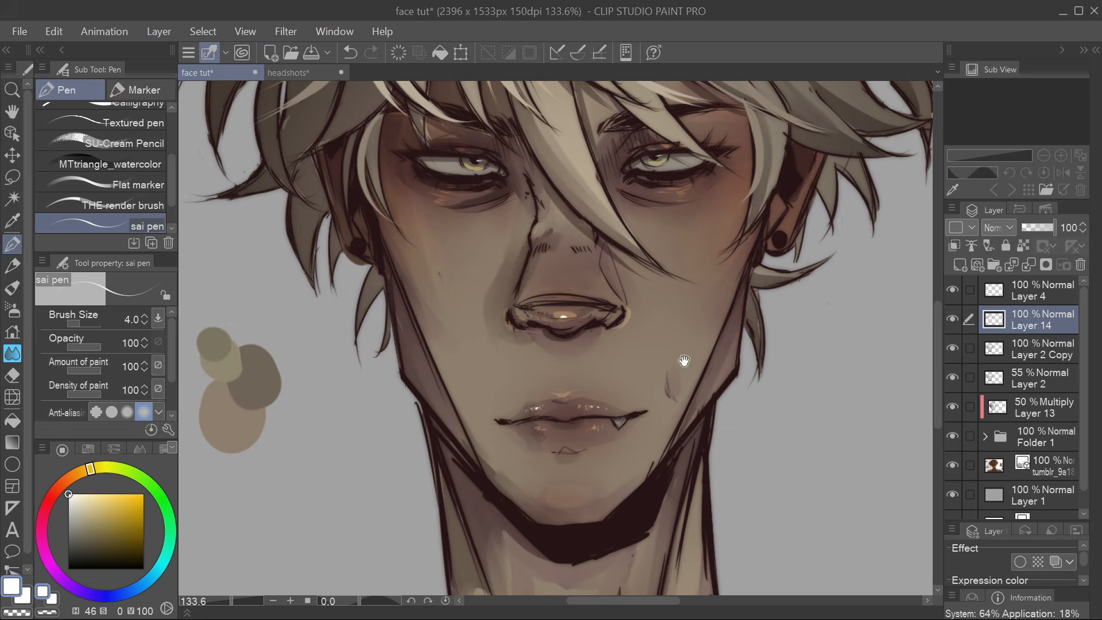
scroll(684, 361, down, 3)
scroll(558, 436, down, 2)
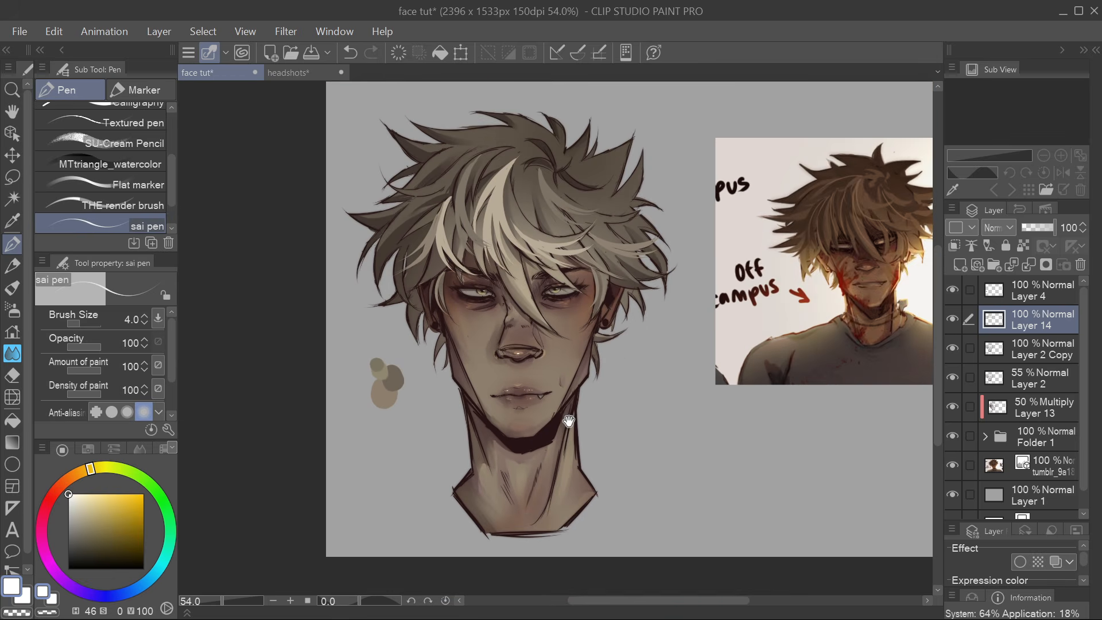
scroll(554, 419, up, 1)
scroll(554, 419, down, 1)
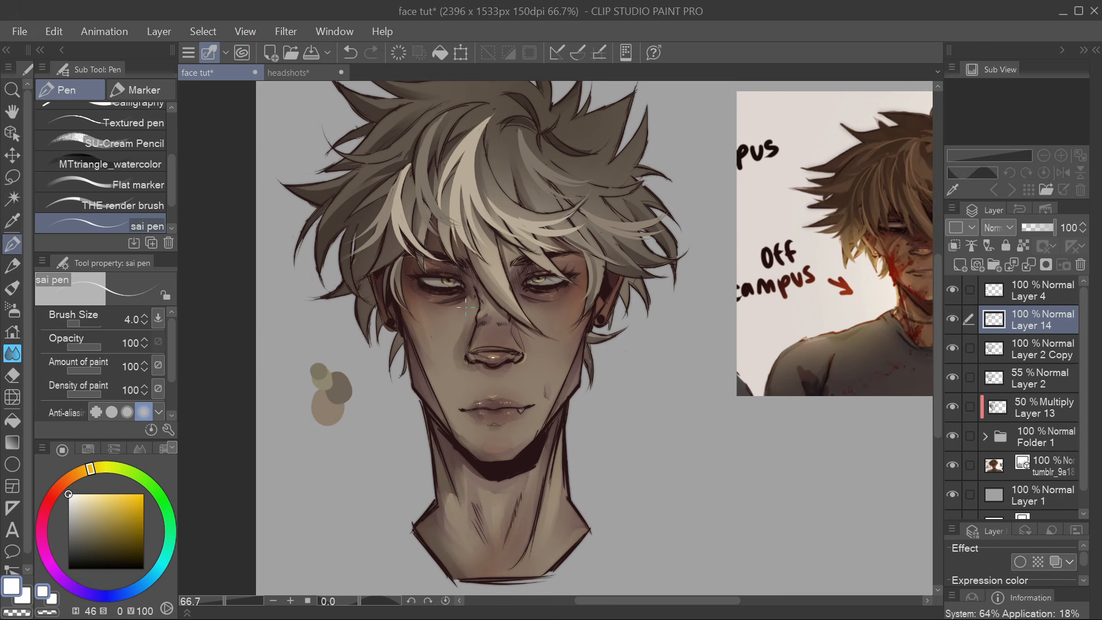
Sample the nearby skin tones and paint out the stray marks beside the nose bridge
scroll(465, 306, up, 6)
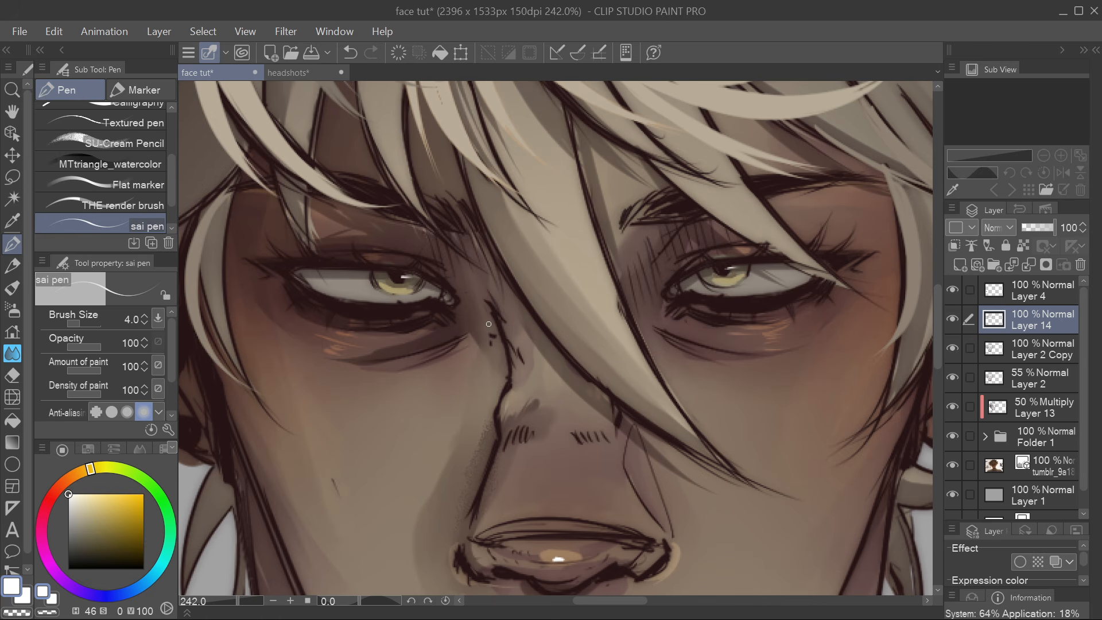
alt+click(472, 328)
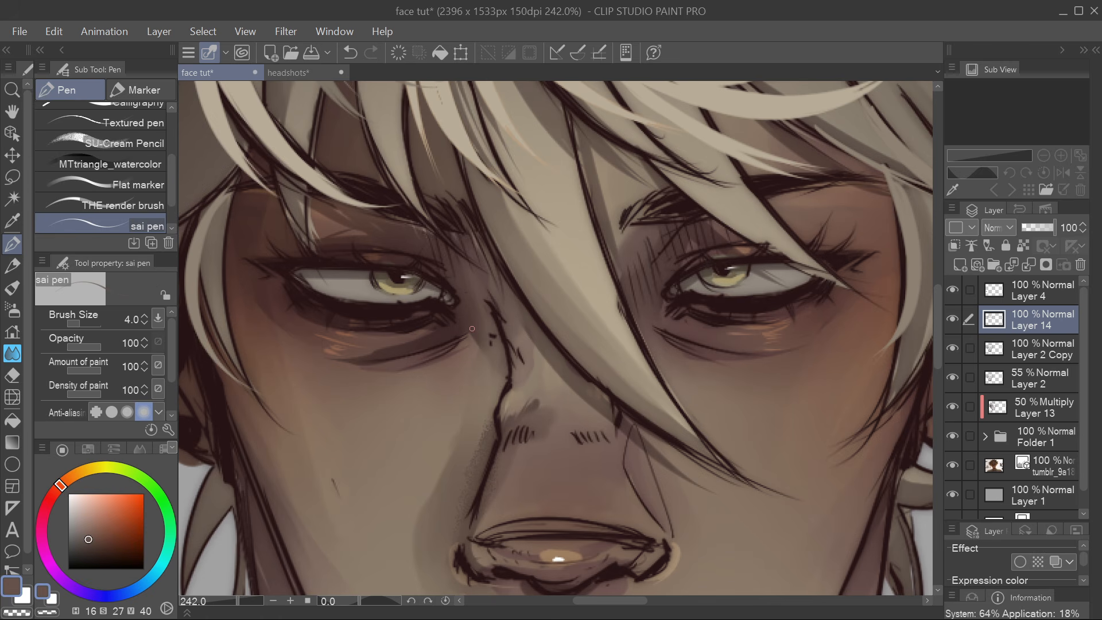
alt+click(519, 346)
drag(665, 347, 472, 406)
Sample the hair tone, H37 S20 V64, and touch up the strand crossing the viewer's-right eye
alt+click(586, 303)
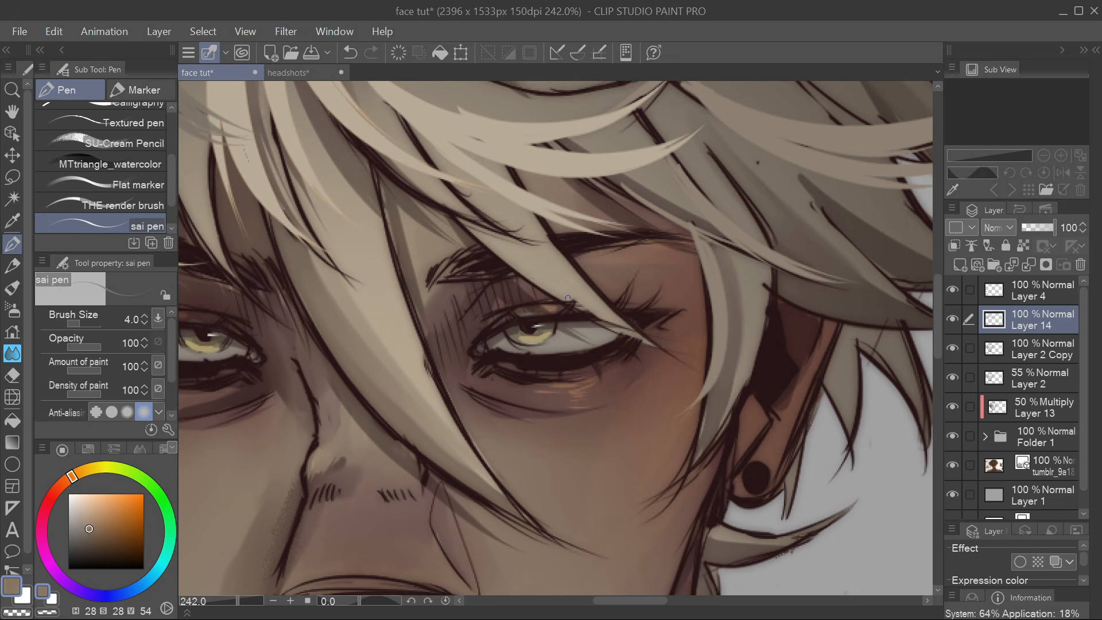
alt+click(576, 299)
drag(570, 300, 638, 335)
mouse_move(578, 298)
mouse_down()
mouse_move(845, 336)
mouse_move(905, 359)
mouse_up()
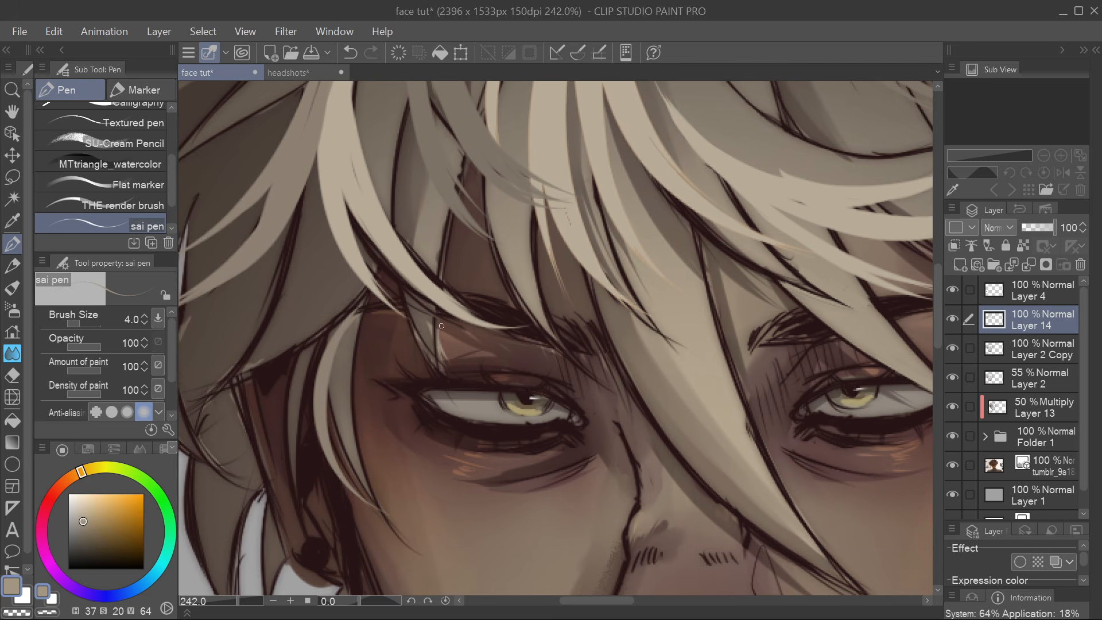
Set the sai pen to size 7.9 and paint strands in H27 S23 V42 along the hair at the viewer's-left temple
alt+click(406, 313)
click(81, 325)
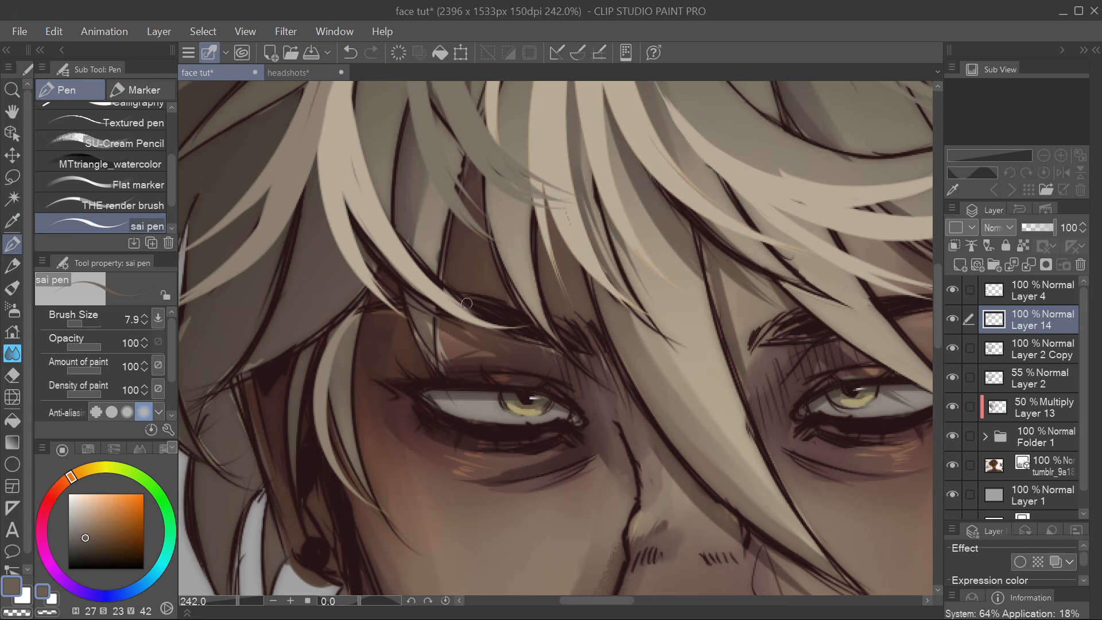
mouse_move(430, 314)
mouse_down()
mouse_move(445, 384)
mouse_move(459, 389)
mouse_move(791, 330)
mouse_up()
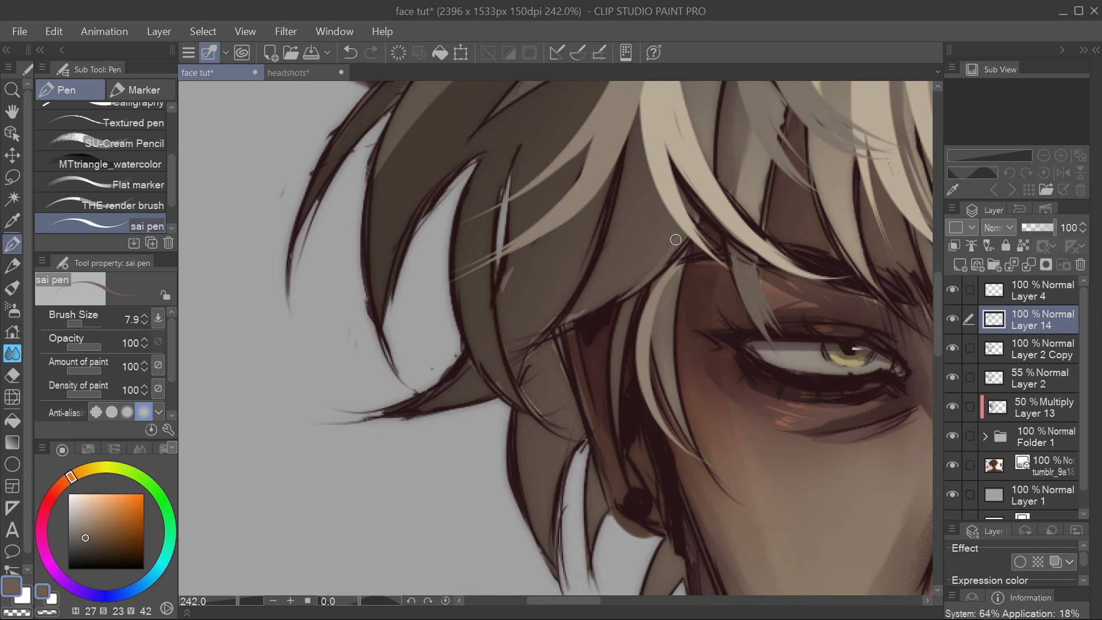
drag(590, 276, 538, 340)
drag(605, 232, 515, 350)
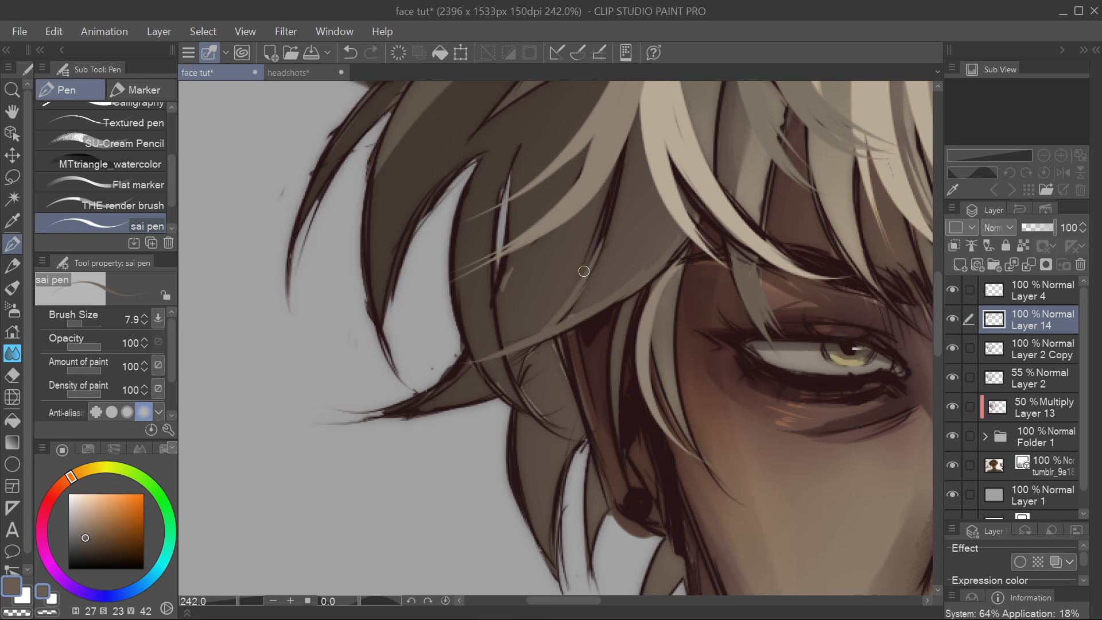
mouse_move(585, 272)
mouse_down()
mouse_move(460, 373)
mouse_move(449, 367)
mouse_up()
mouse_move(615, 291)
mouse_down()
mouse_move(546, 320)
mouse_move(634, 317)
mouse_up()
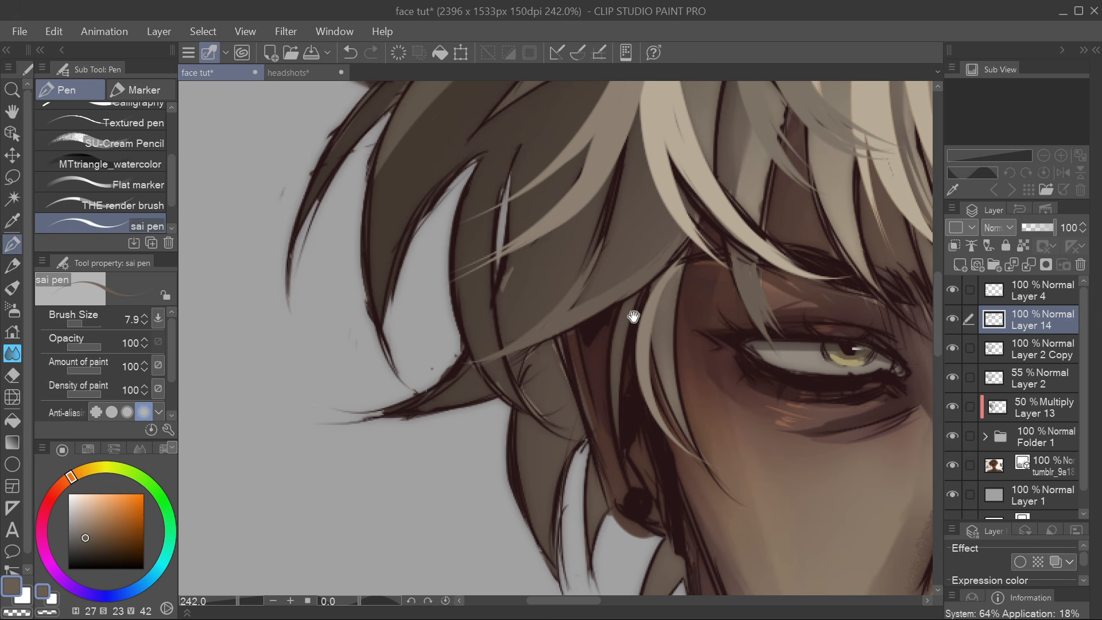
drag(489, 330, 431, 247)
mouse_move(429, 288)
mouse_down()
mouse_move(539, 326)
mouse_move(483, 305)
mouse_move(540, 350)
mouse_move(486, 361)
mouse_up()
Paint the black studs in both ears with a dark grey of H27 S6 V34
scroll(581, 443, down, 3)
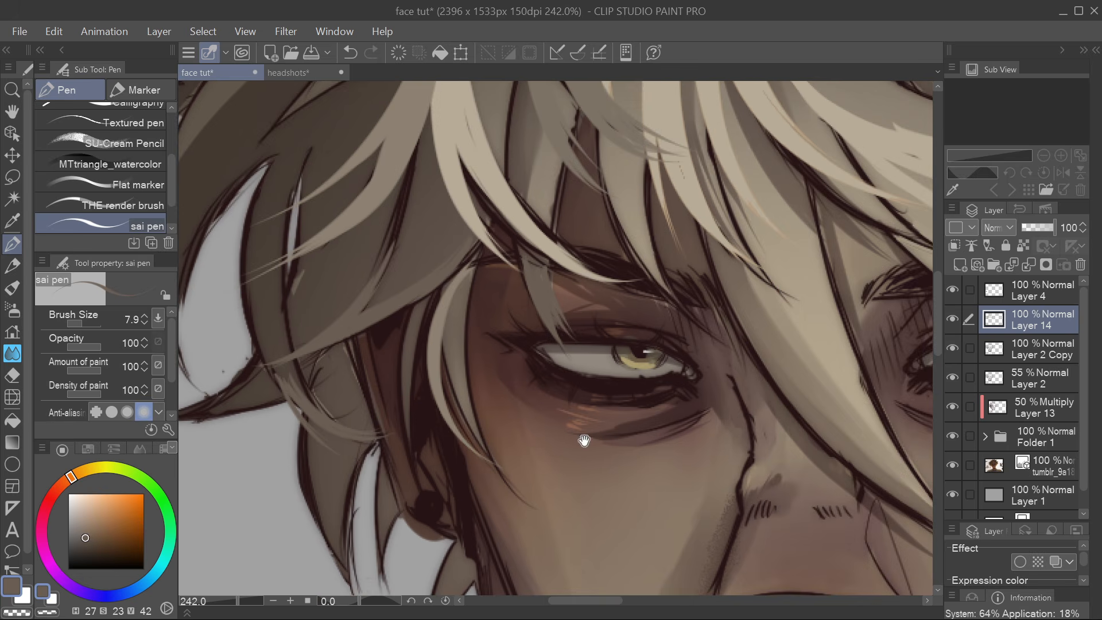
scroll(509, 373, down, 3)
scroll(510, 374, down, 1)
drag(621, 455, 565, 429)
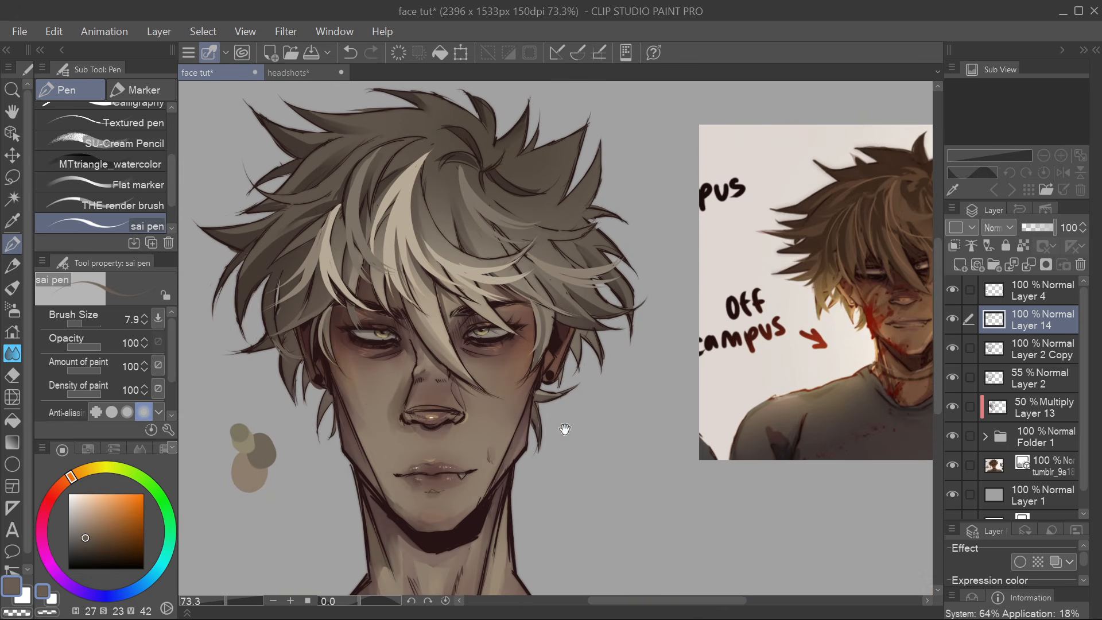
scroll(375, 401, down, 1)
drag(469, 460, 450, 436)
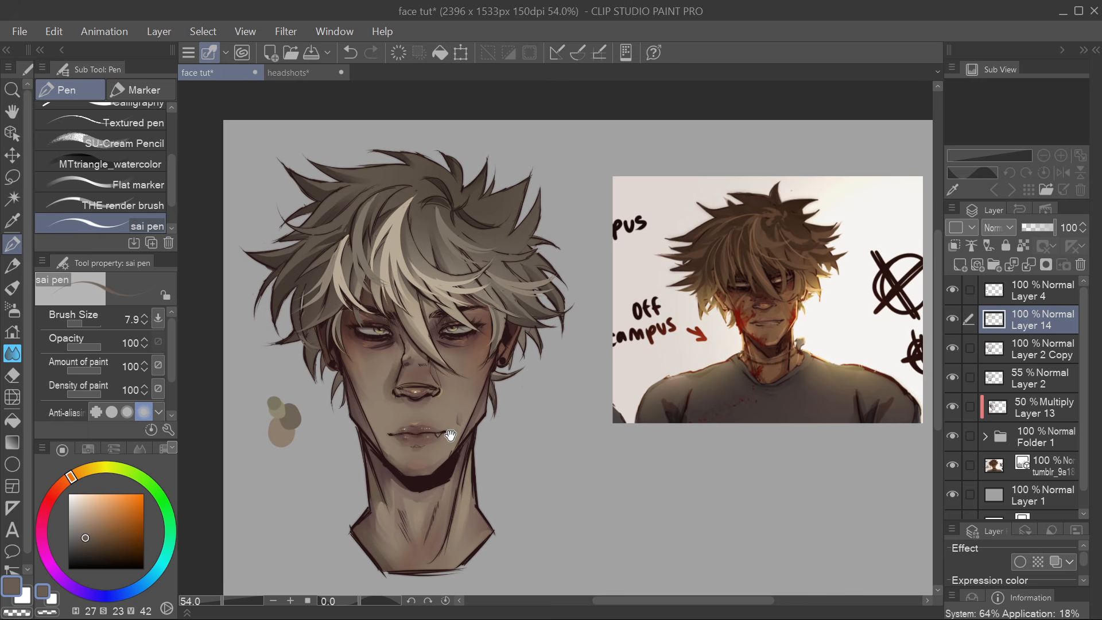
scroll(512, 351, up, 3)
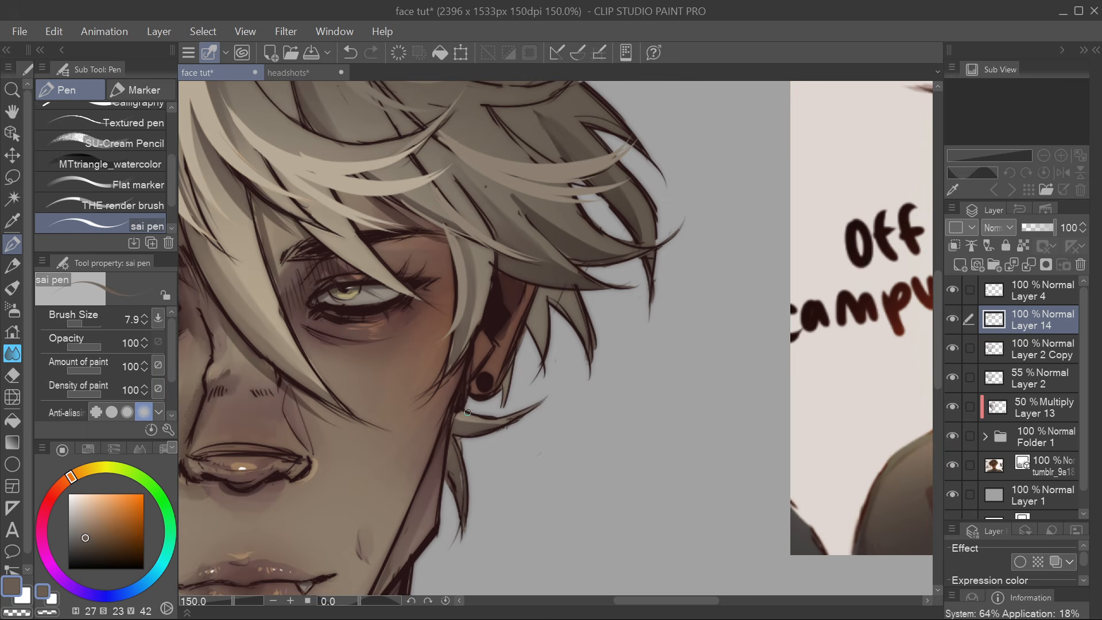
click(73, 543)
drag(443, 362, 795, 331)
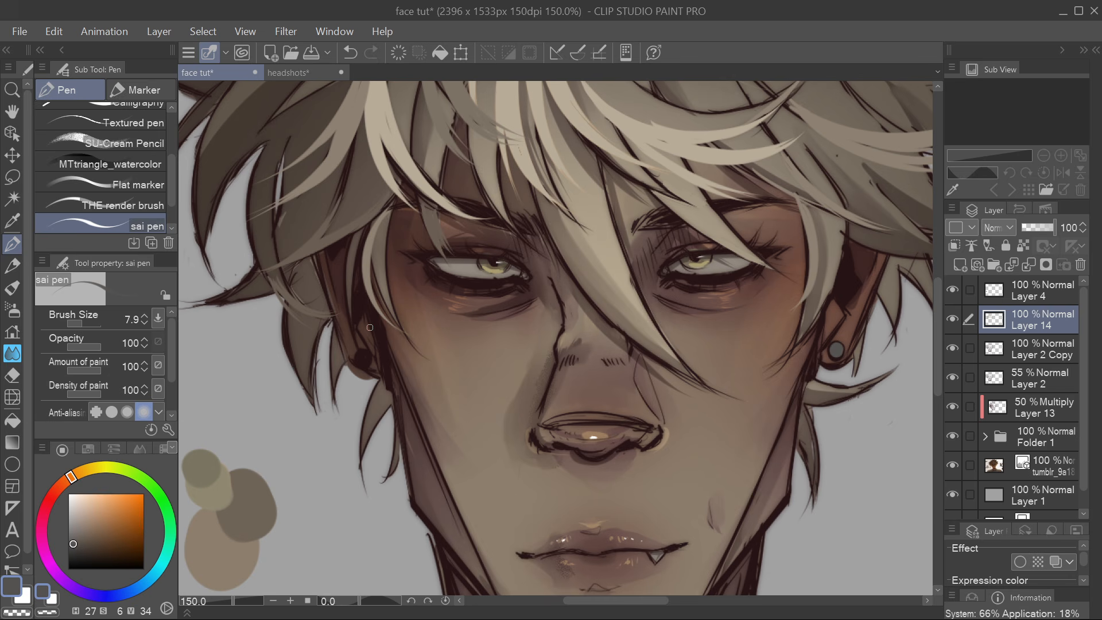
alt+click(357, 354)
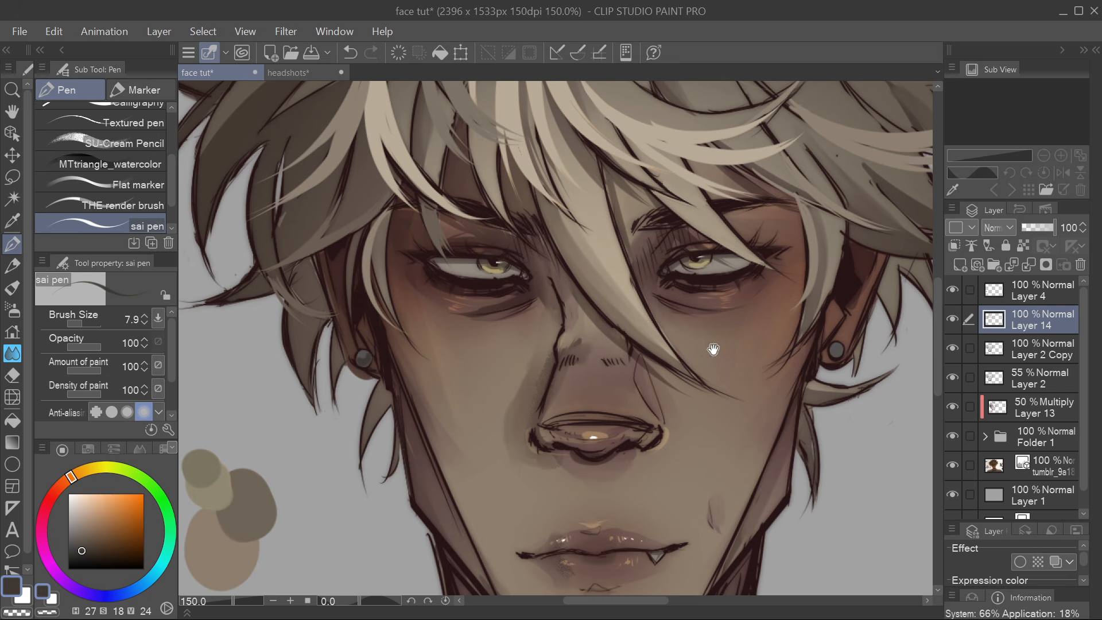
drag(713, 350, 629, 336)
Hide Layer 4 and delete it from the layer stack
scroll(769, 332, down, 5)
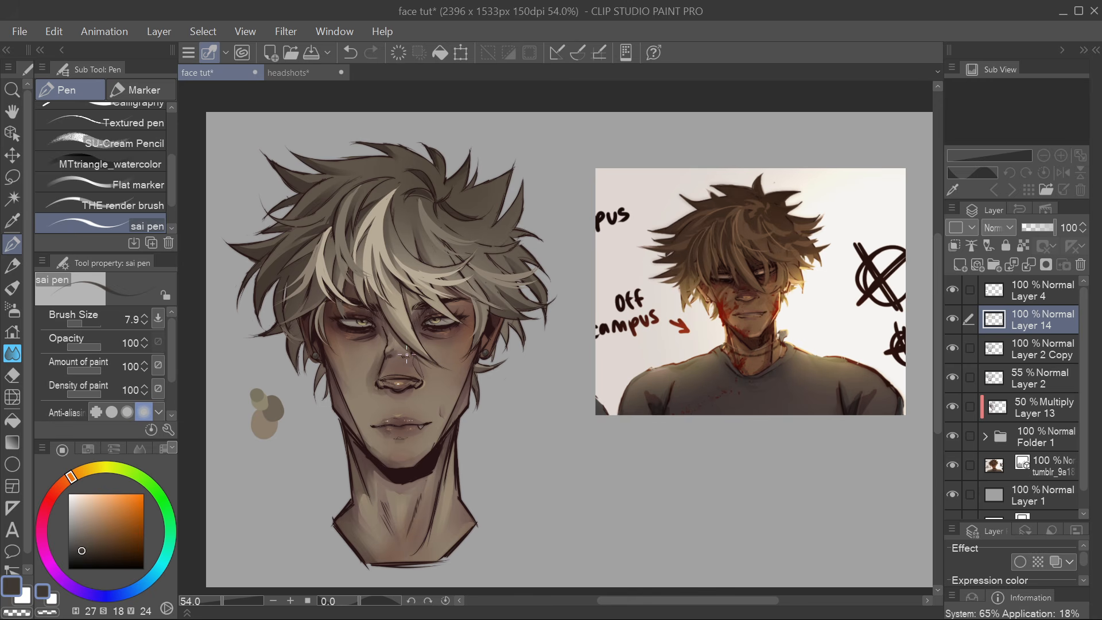
click(952, 291)
click(1031, 298)
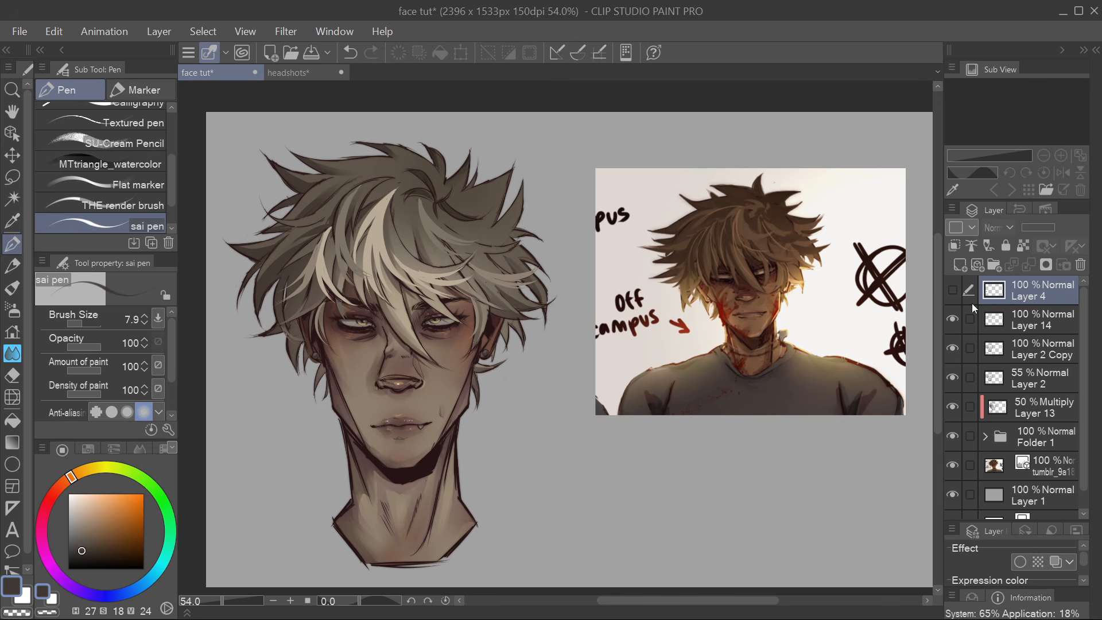
click(1081, 264)
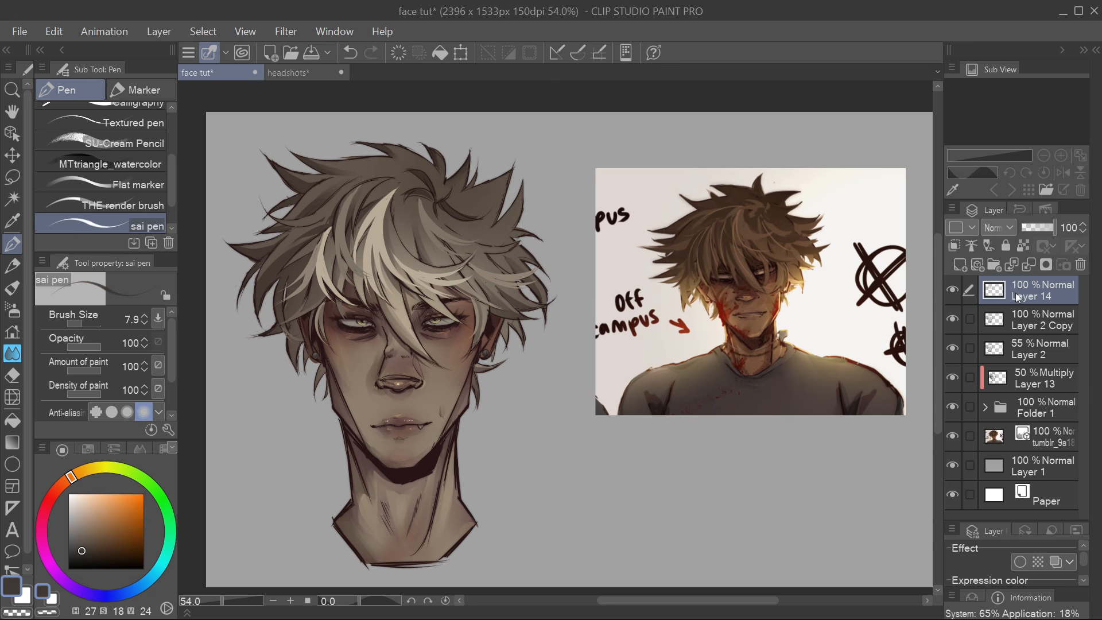
Group Folder 1 and every layer from Layer 13 up to Layer 14 into one new folder and collapse it
click(1031, 412)
drag(974, 382, 972, 293)
key(ctrl+g)
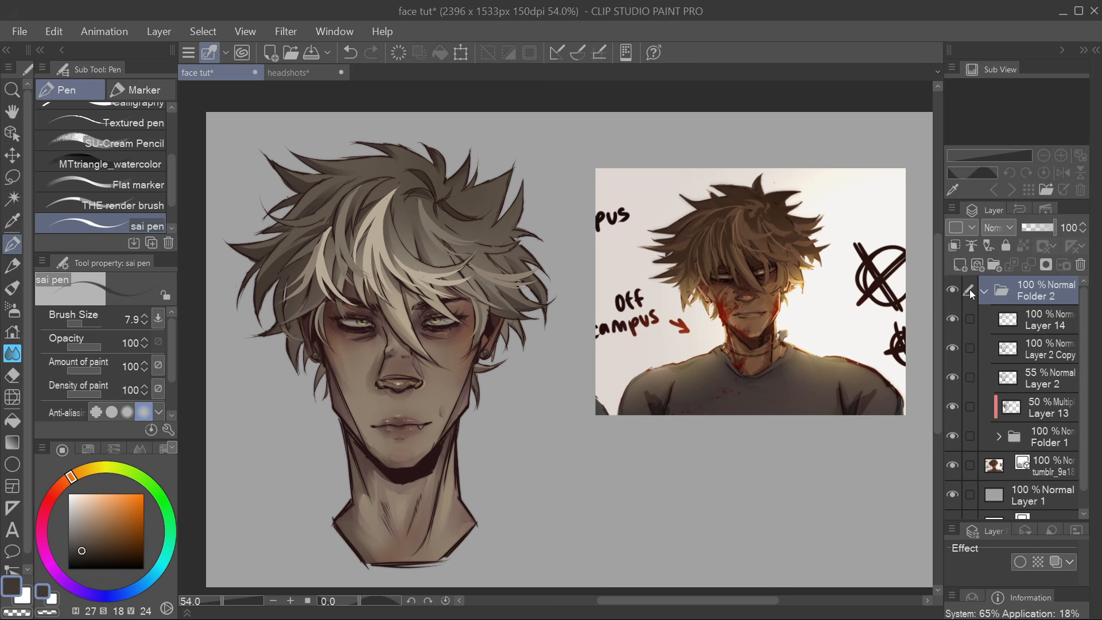
click(985, 292)
Add three new raster layers above the collapsed folder, each clipped to the layer below
scroll(518, 394, down, 1)
drag(518, 395, 573, 402)
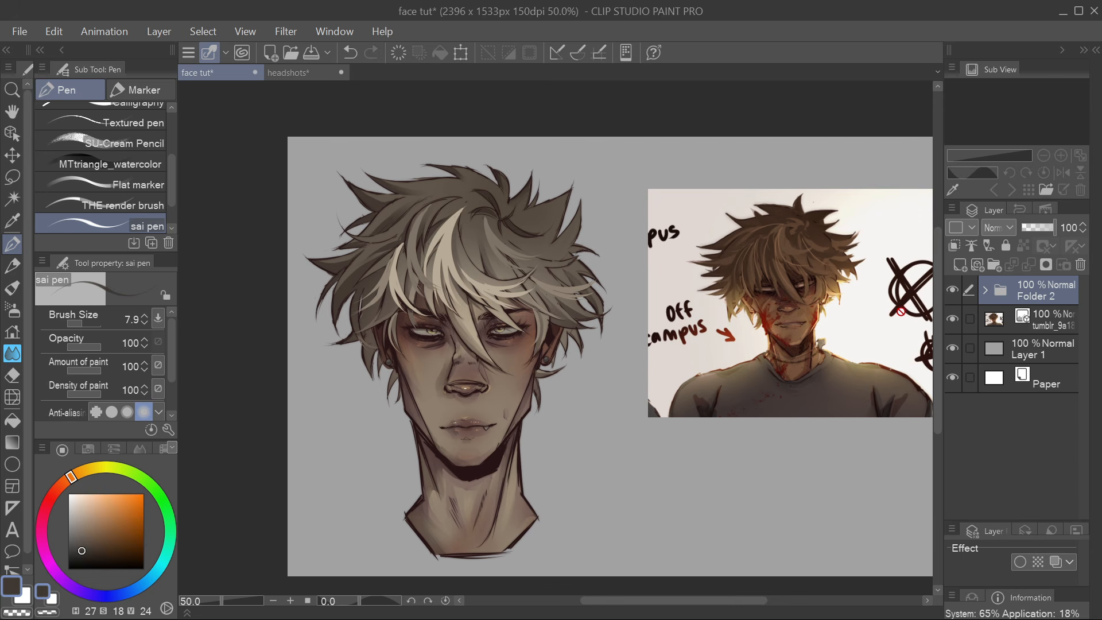
click(961, 266)
click(954, 248)
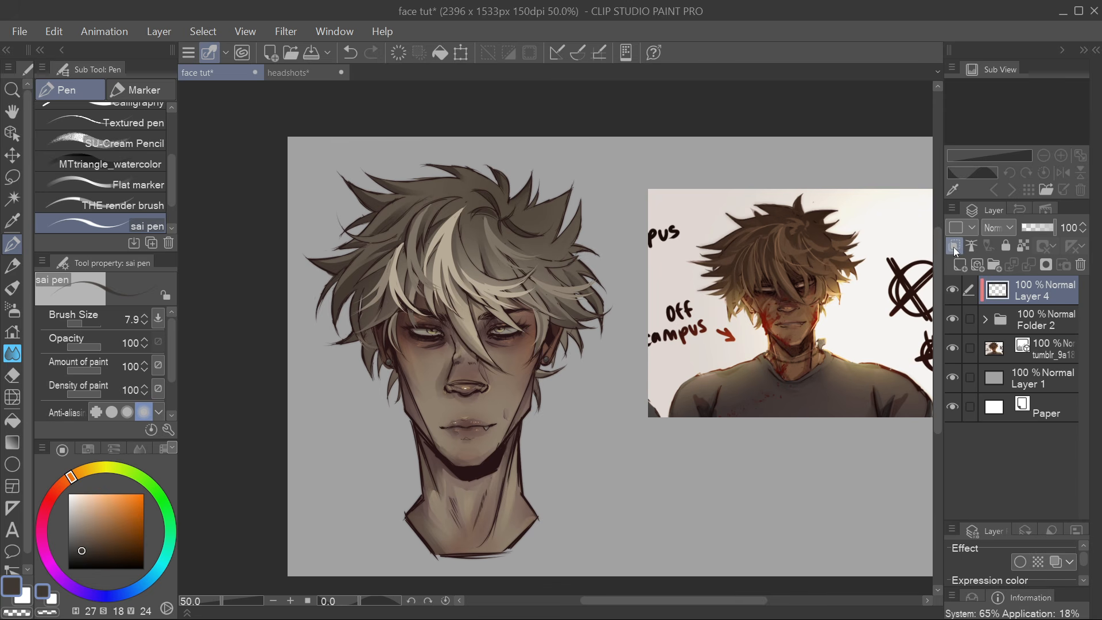
drag(439, 291, 379, 278)
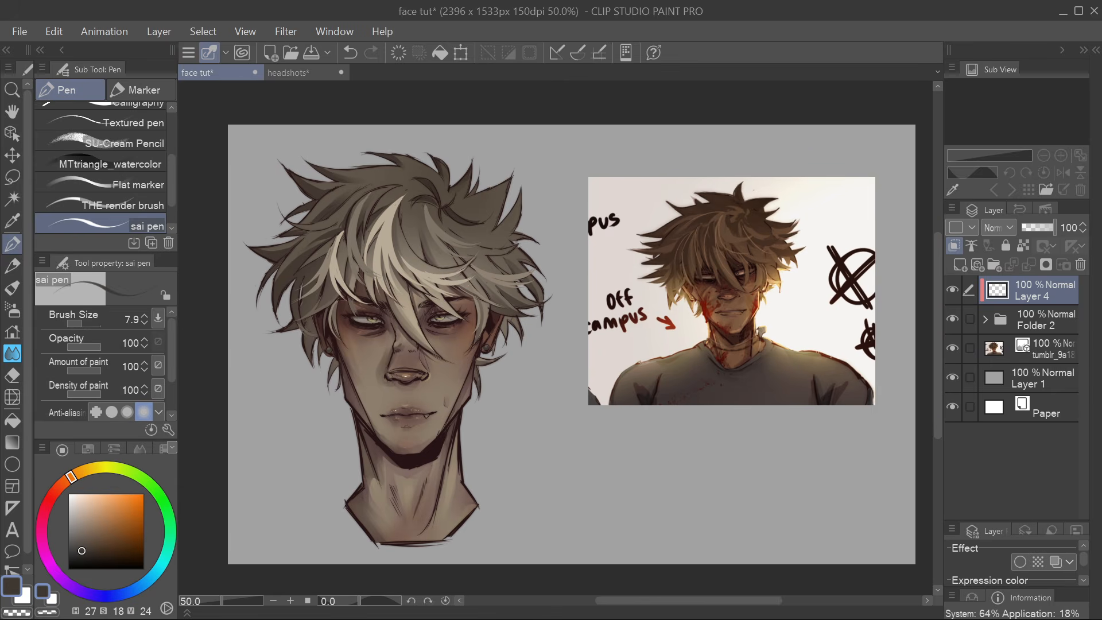
click(960, 265)
click(954, 247)
click(960, 266)
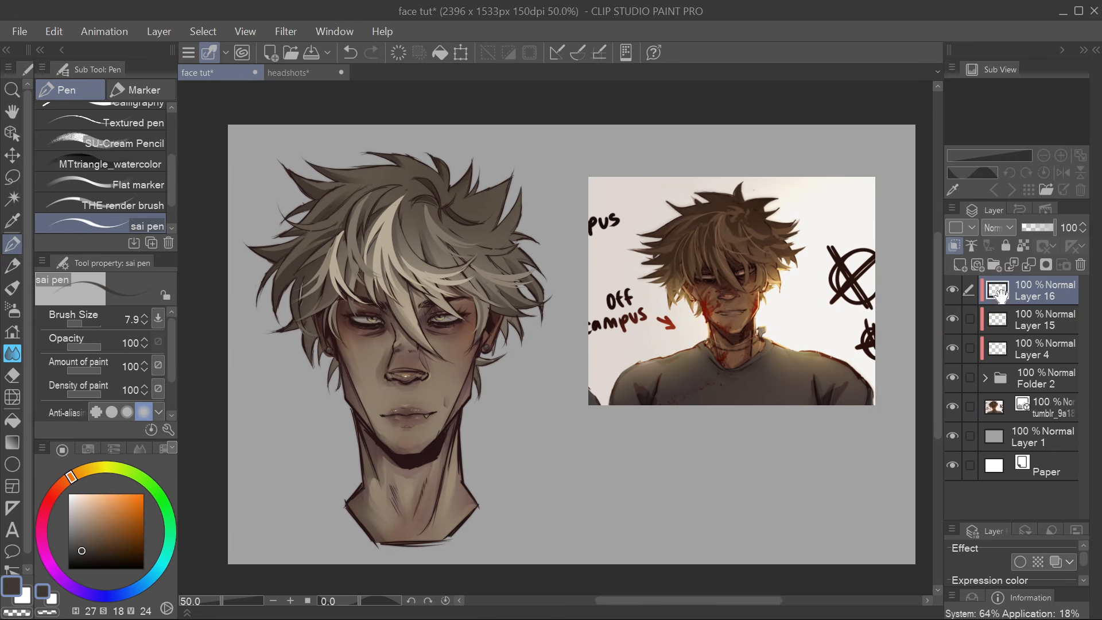
Set the lowest clipped layer, Layer 4, to Multiply blending and switch to the Soft airbrush
mouse_move(462, 358)
mouse_down()
mouse_move(426, 341)
mouse_move(443, 347)
mouse_up()
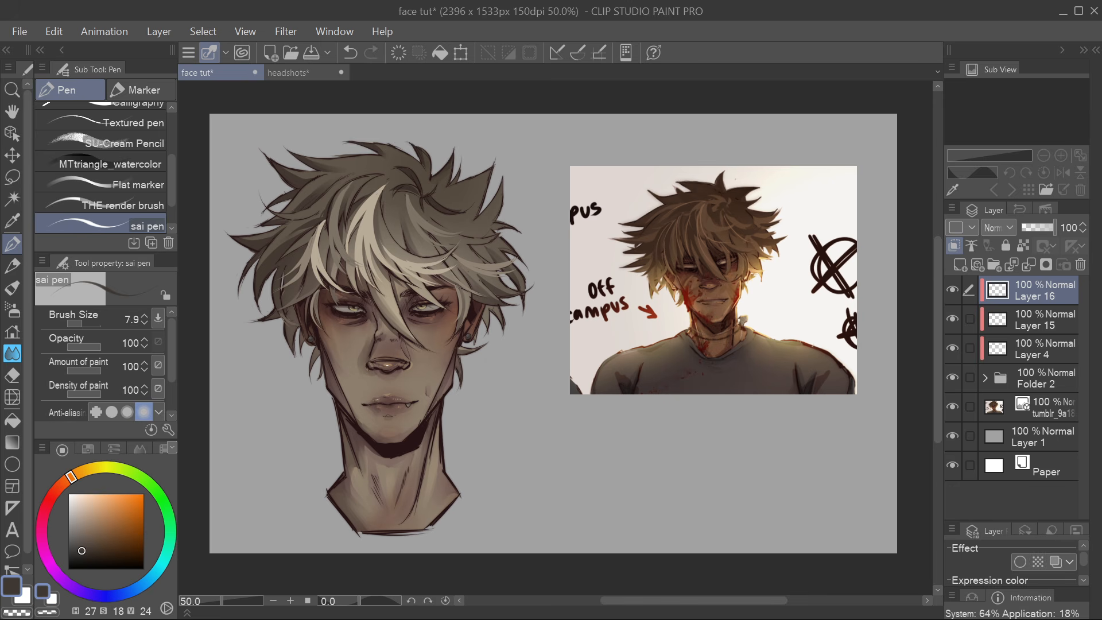
click(1025, 353)
click(998, 227)
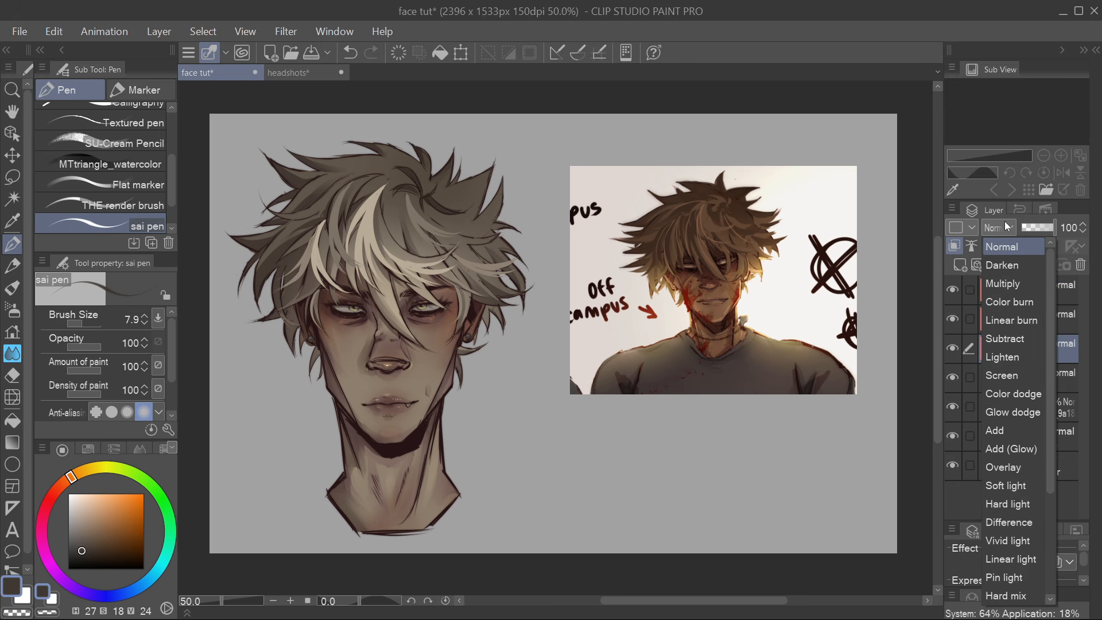
click(1006, 281)
click(12, 310)
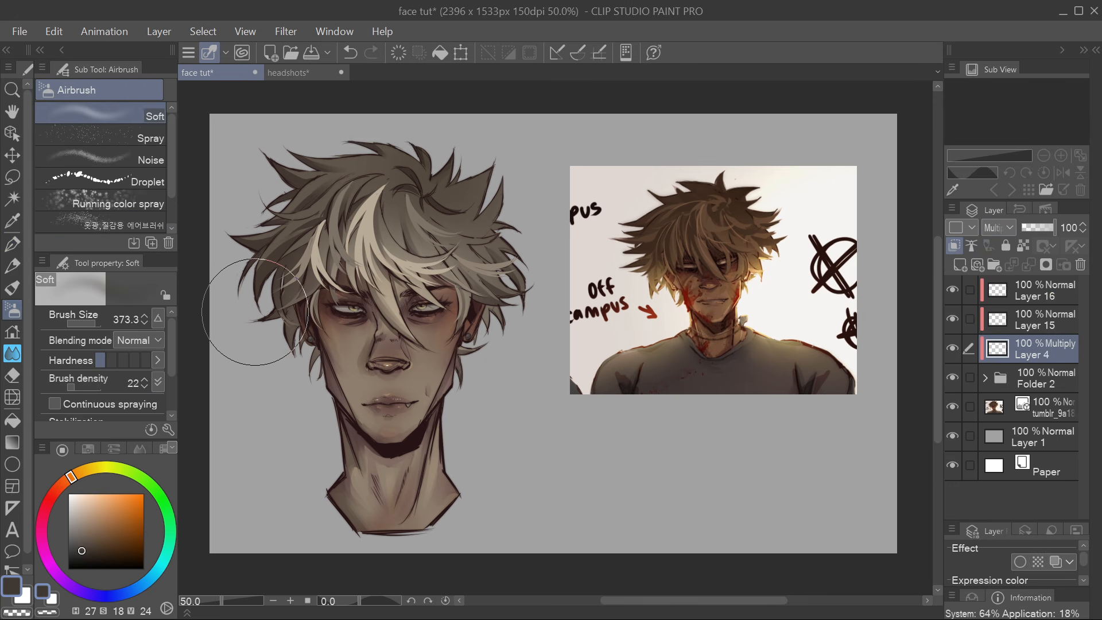
On Layer 4, airbrush a dark muted pink shadow (H 335, S 23, V 37) over the left side of the hair, face and neck
mouse_move(53, 567)
mouse_down()
mouse_move(29, 544)
mouse_move(44, 526)
mouse_move(88, 541)
mouse_up()
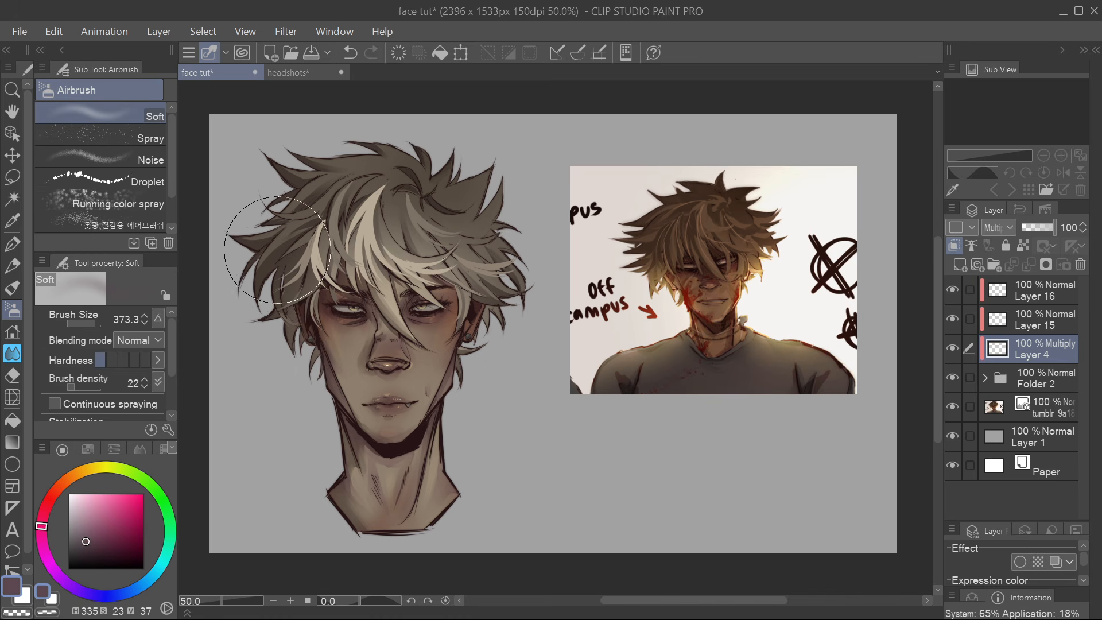
mouse_move(278, 250)
mouse_down()
mouse_move(290, 197)
mouse_move(347, 431)
mouse_move(318, 443)
mouse_move(368, 491)
mouse_up()
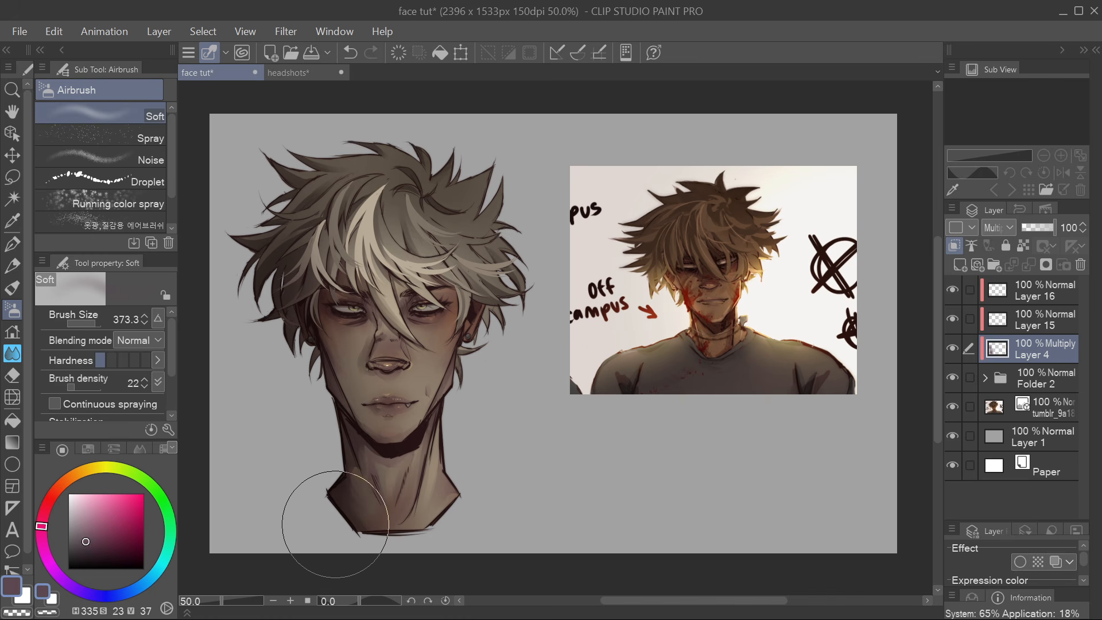
drag(545, 294, 571, 297)
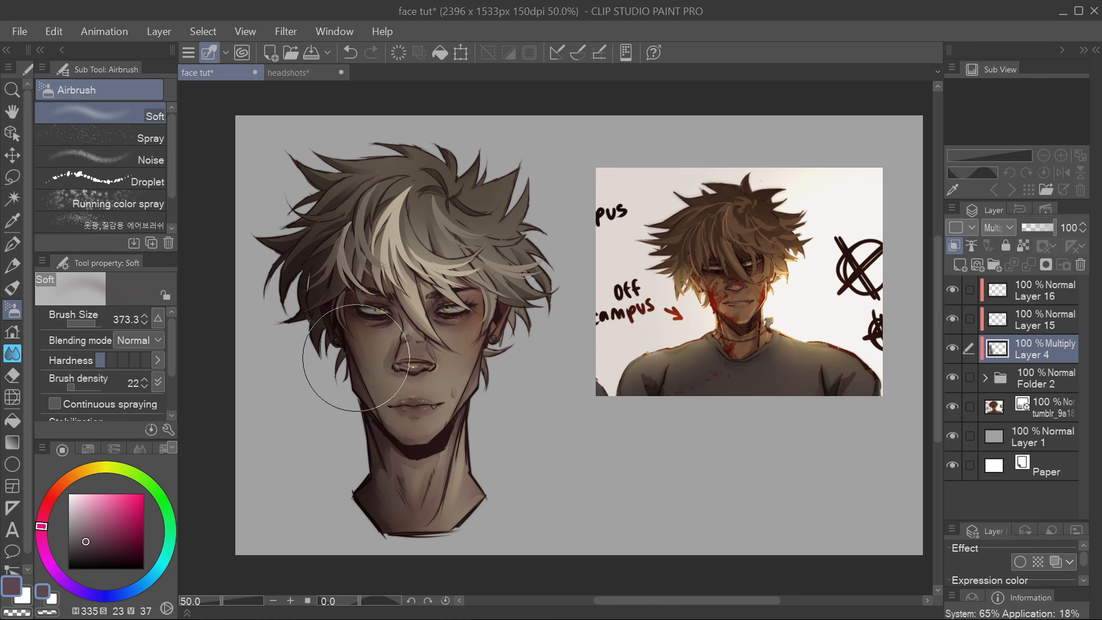
click(350, 52)
drag(346, 270, 310, 236)
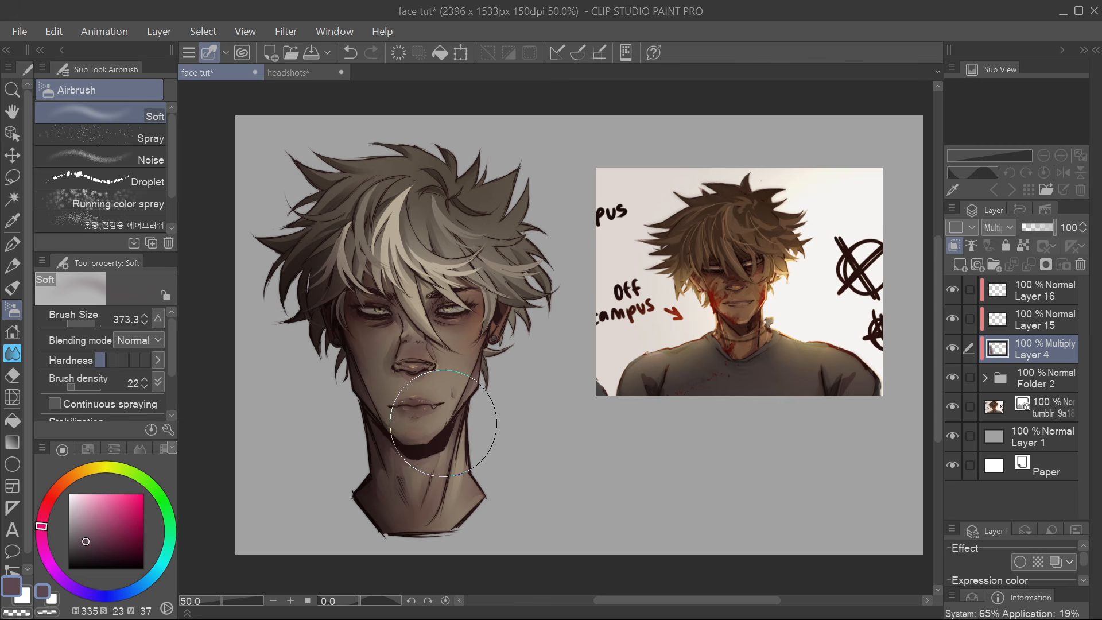
Set Layer 15 to Color dodge blending and test an airbrushed glow down the right side of the face
click(1034, 326)
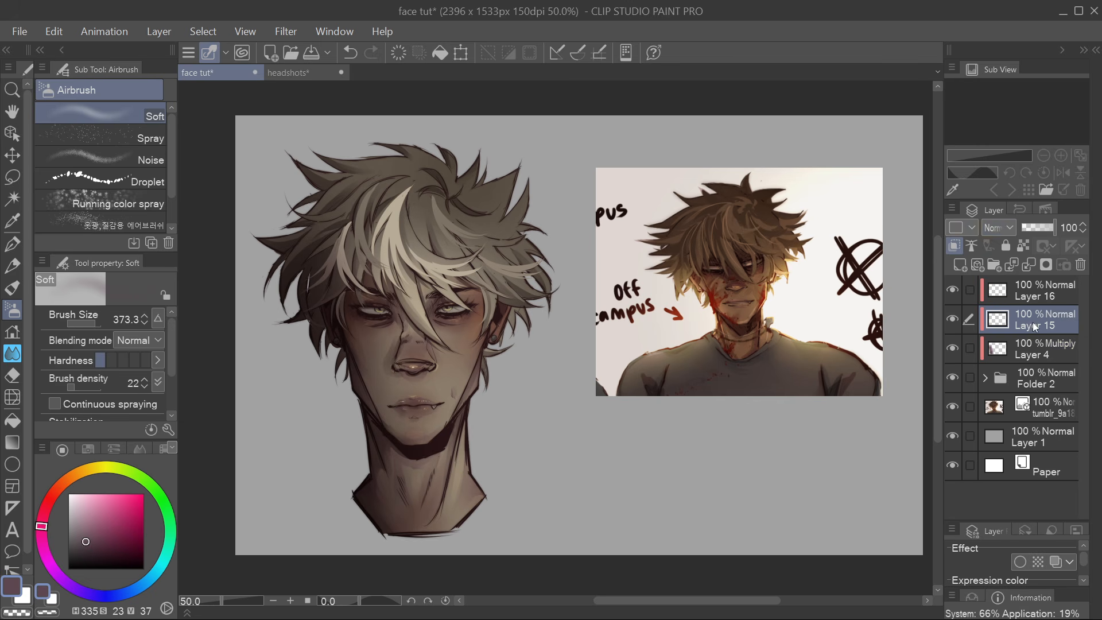
click(1009, 231)
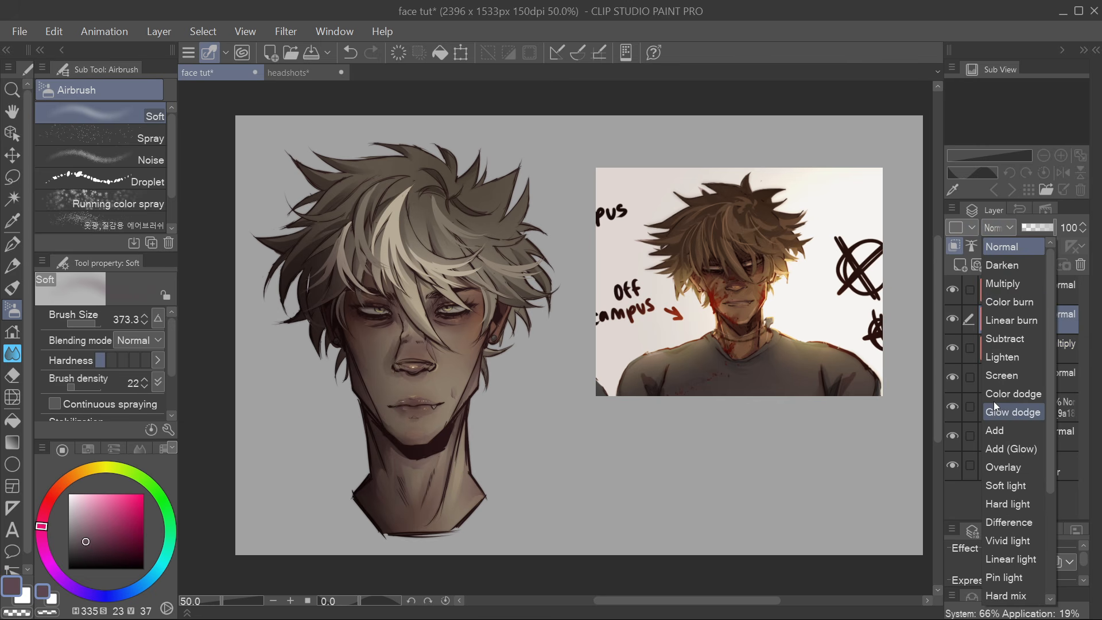
click(1010, 394)
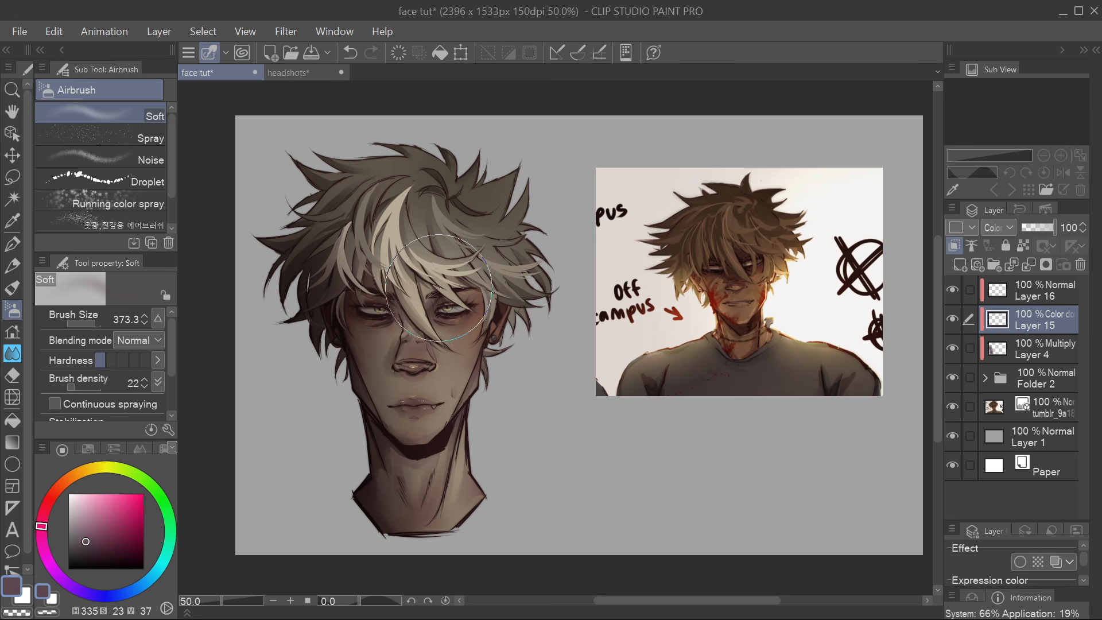
mouse_move(488, 247)
mouse_down()
mouse_move(480, 350)
mouse_move(425, 364)
mouse_move(472, 405)
mouse_up()
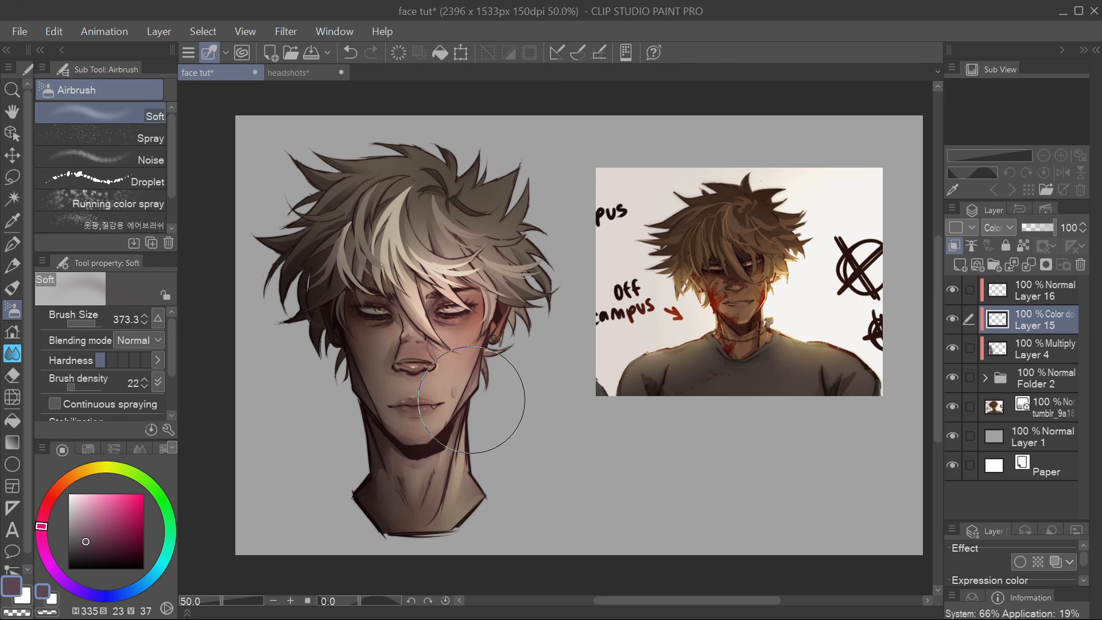
key(ctrl+z)
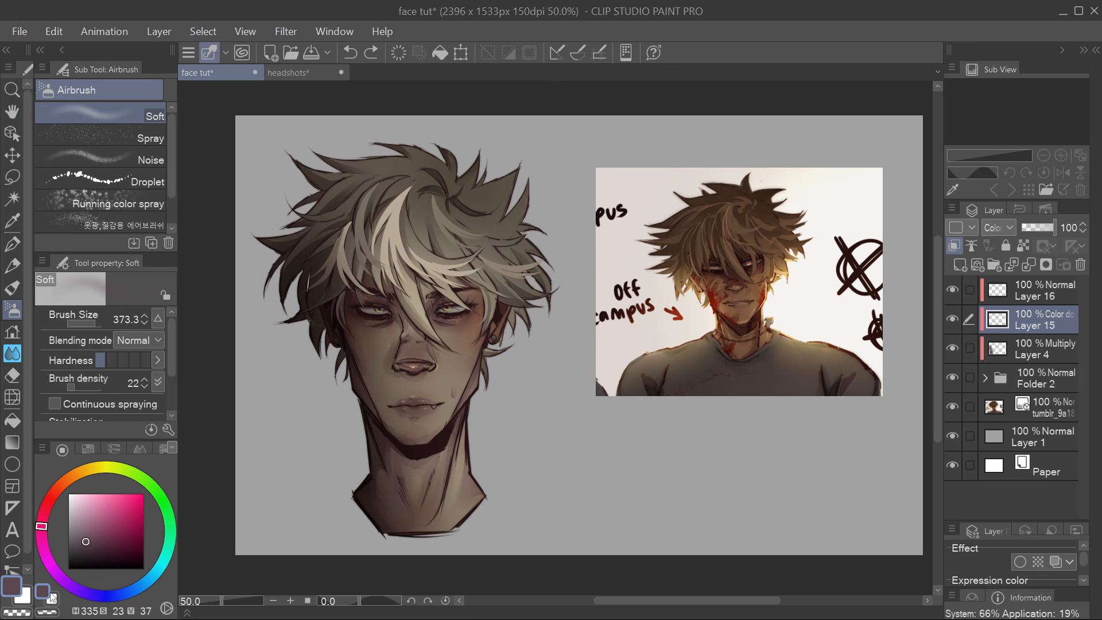
Fill Layer 15 completely with black and save the file
click(53, 600)
drag(87, 552, 67, 574)
click(440, 53)
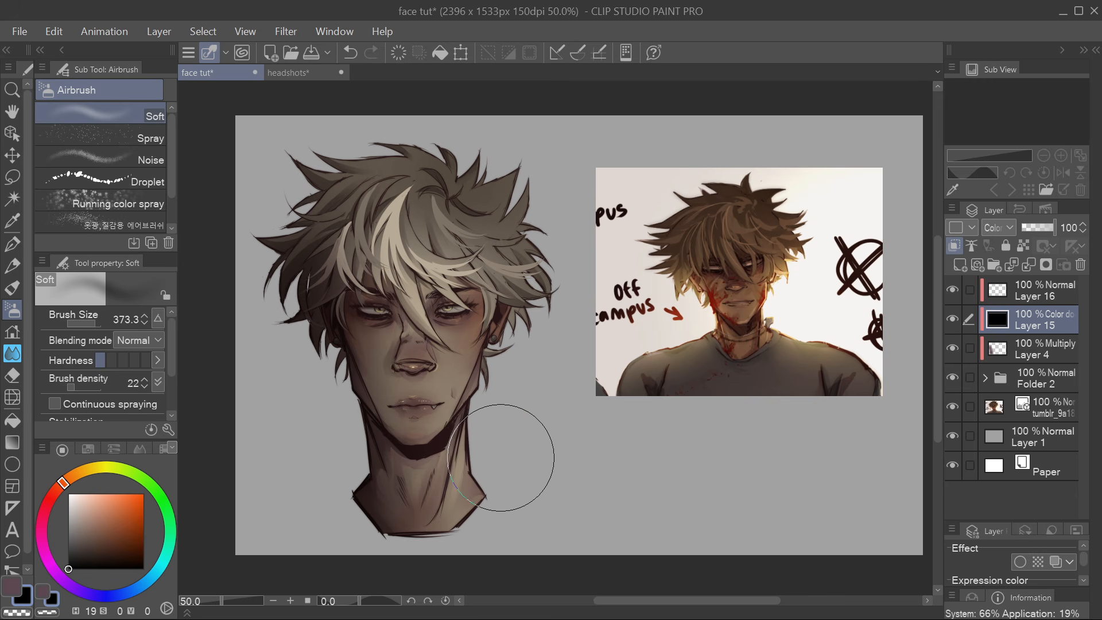
key(ctrl+s)
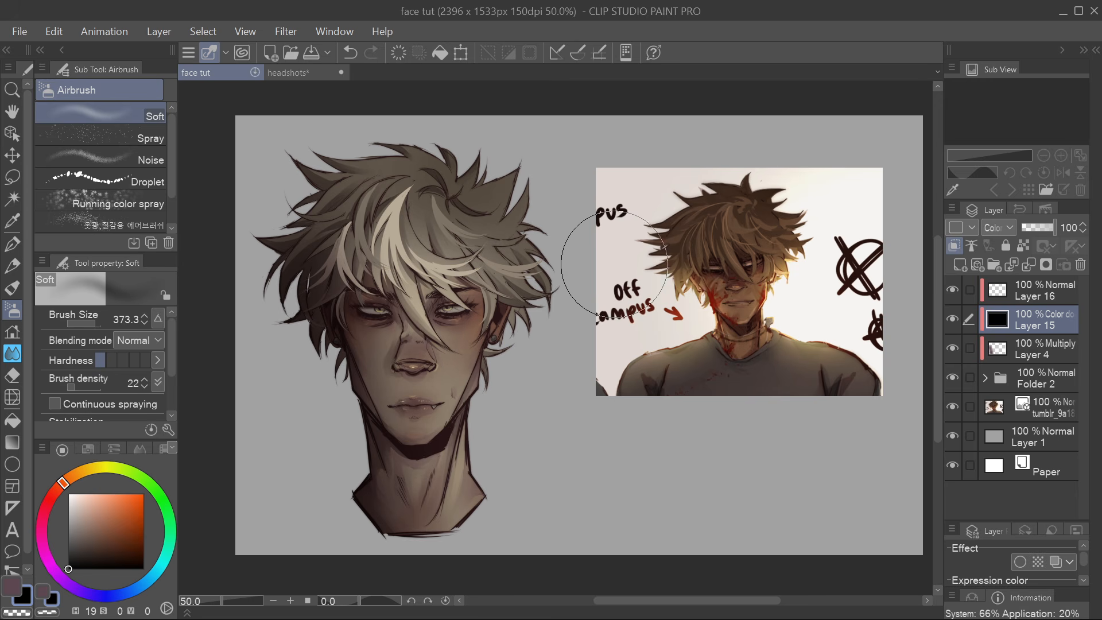
key(x)
mouse_move(488, 257)
mouse_down()
mouse_move(477, 309)
mouse_move(488, 312)
mouse_move(482, 291)
mouse_move(477, 306)
mouse_up()
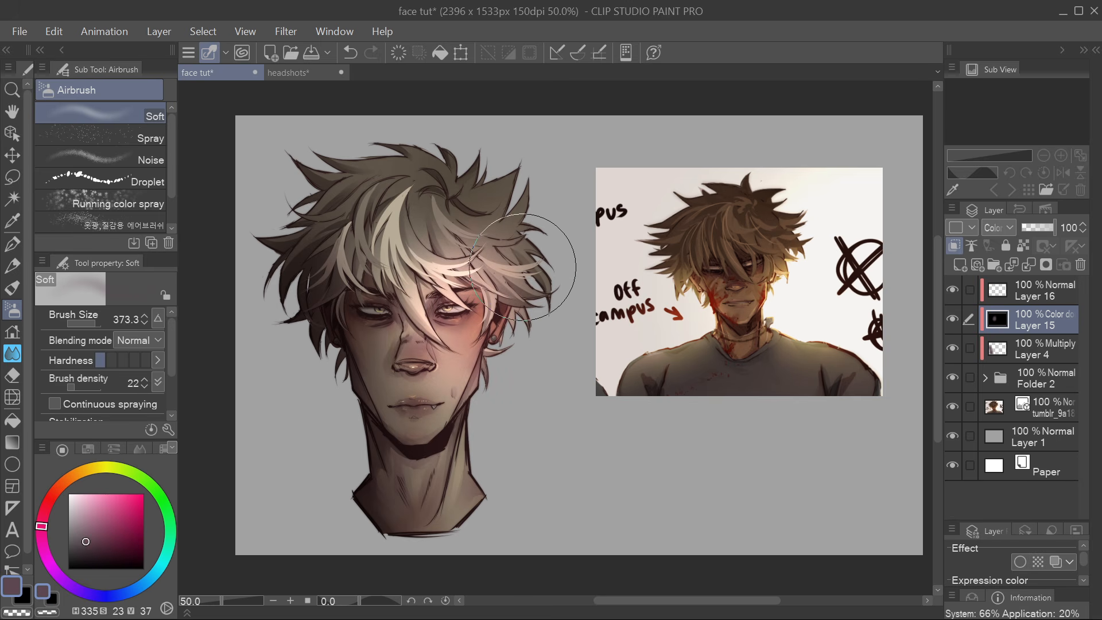
click(350, 52)
Airbrush a warm golden-tan glow over the right side of the hair, face and neck on Layer 15, keeping 100% opacity
click(84, 471)
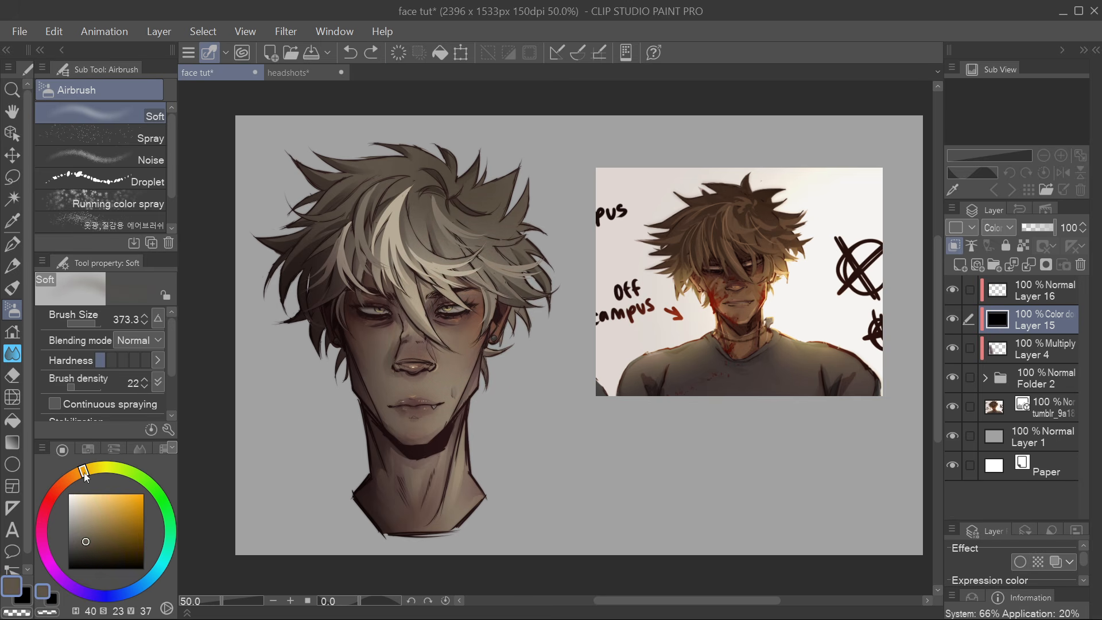
click(84, 473)
drag(97, 501, 85, 507)
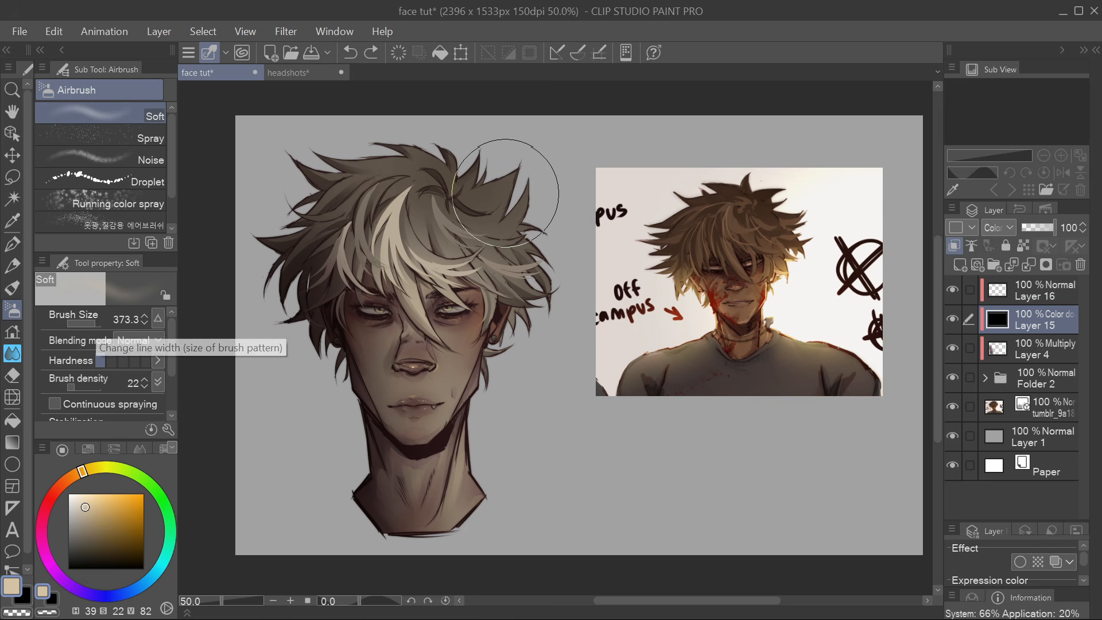
drag(508, 138, 451, 279)
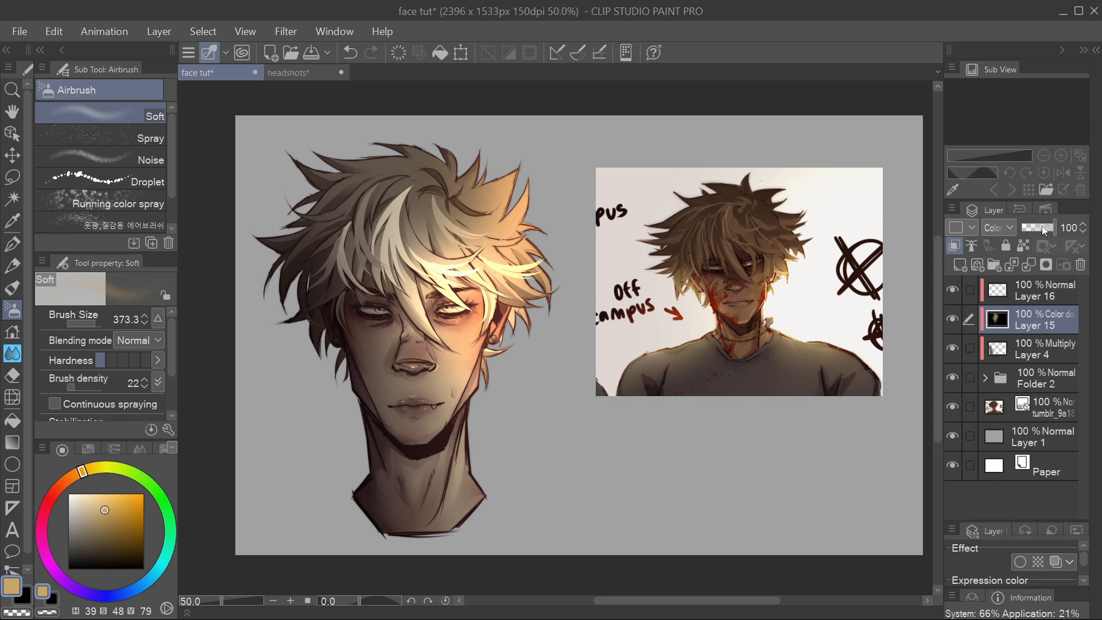
drag(1048, 228, 1069, 232)
Set Layer 16 to Overlay blending and switch to the sai pen
click(1043, 288)
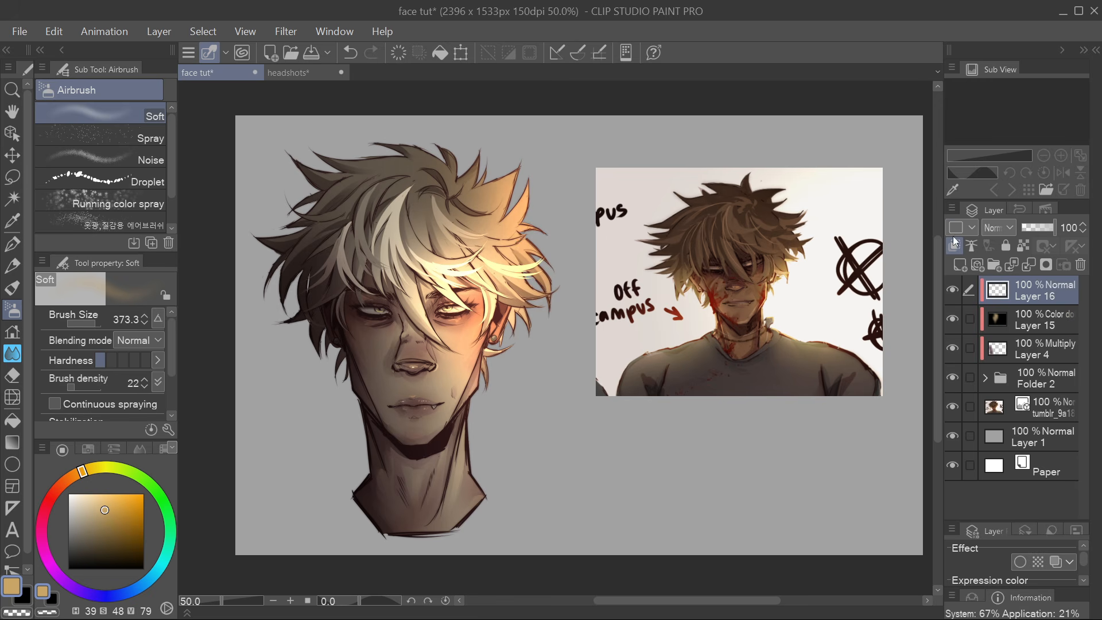
key(p)
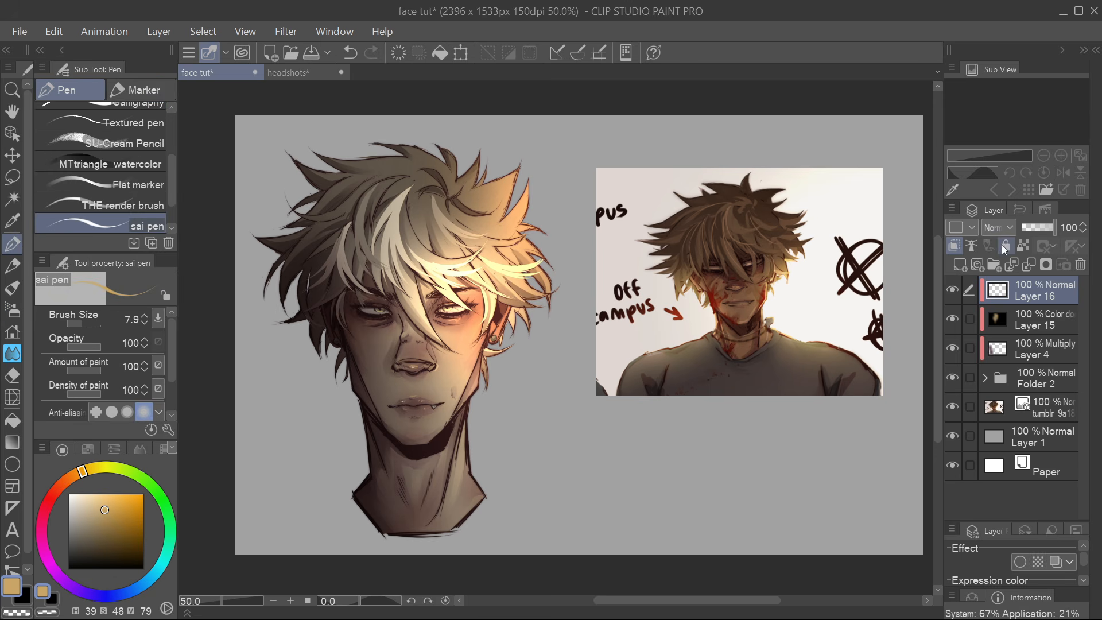
click(999, 228)
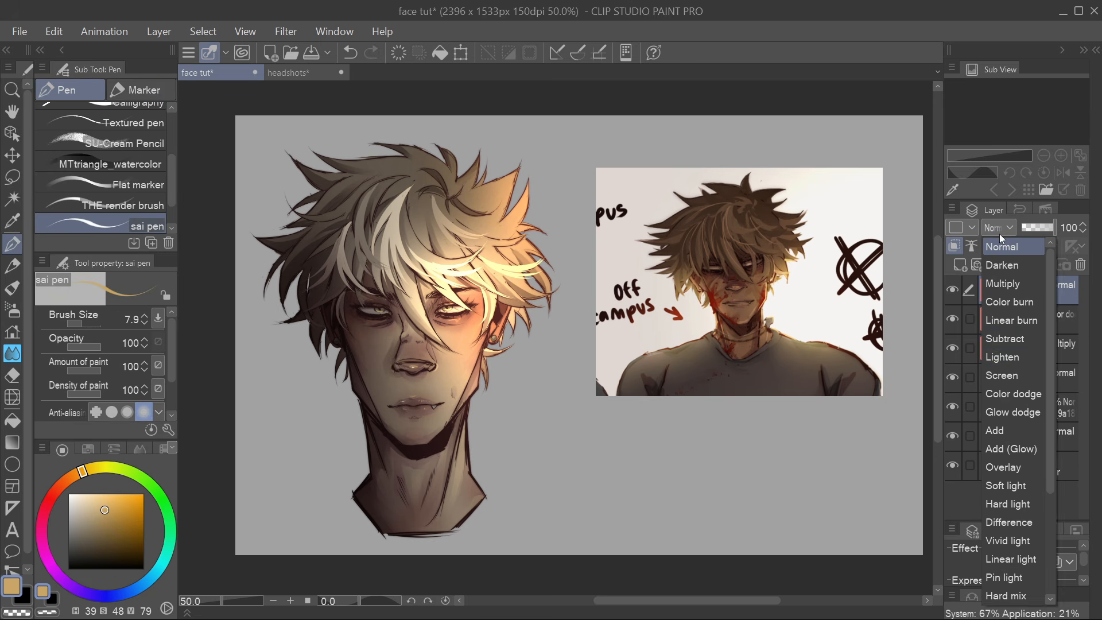
click(1013, 467)
click(46, 506)
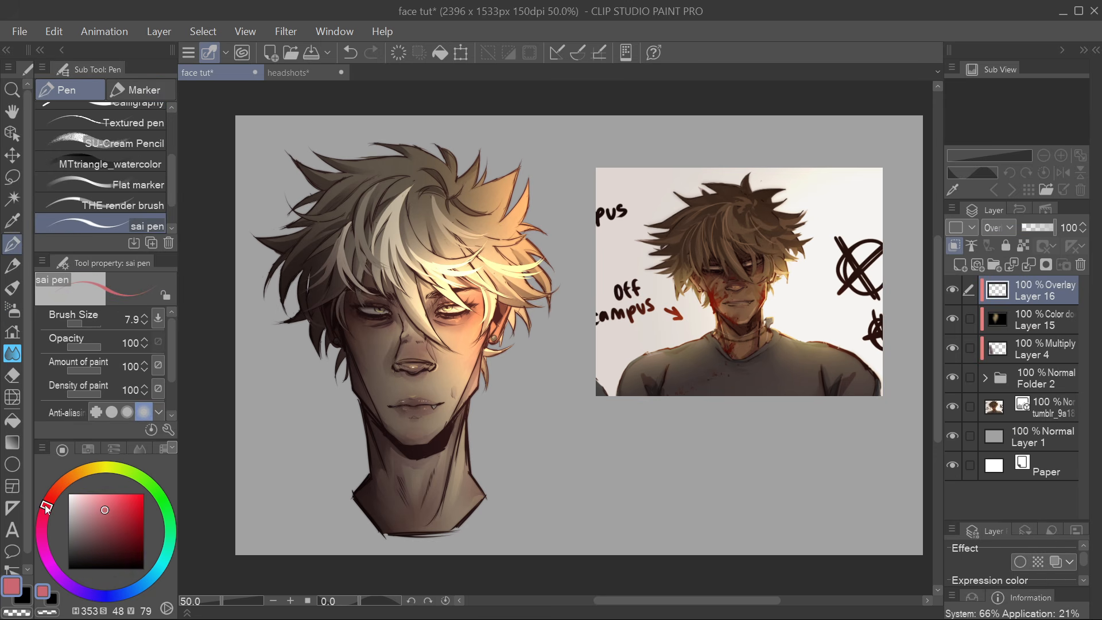
click(441, 53)
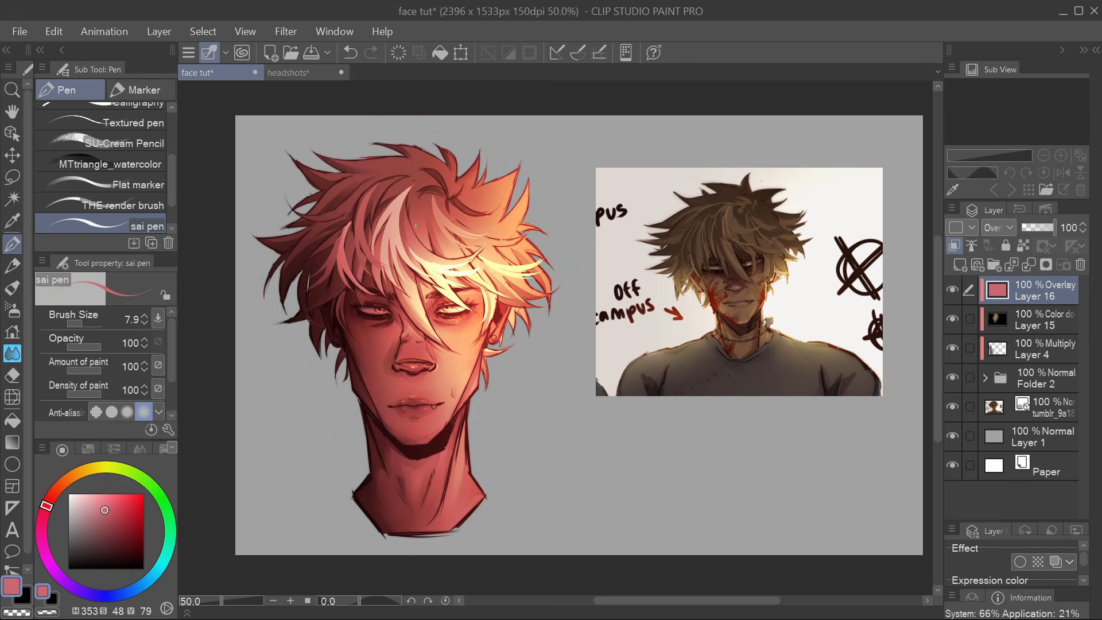
click(350, 53)
Try several dusky tones as a fill for Layer 16, settling on a muted brown (H 16, S 16, V 43)
drag(43, 534, 79, 541)
drag(43, 518, 41, 504)
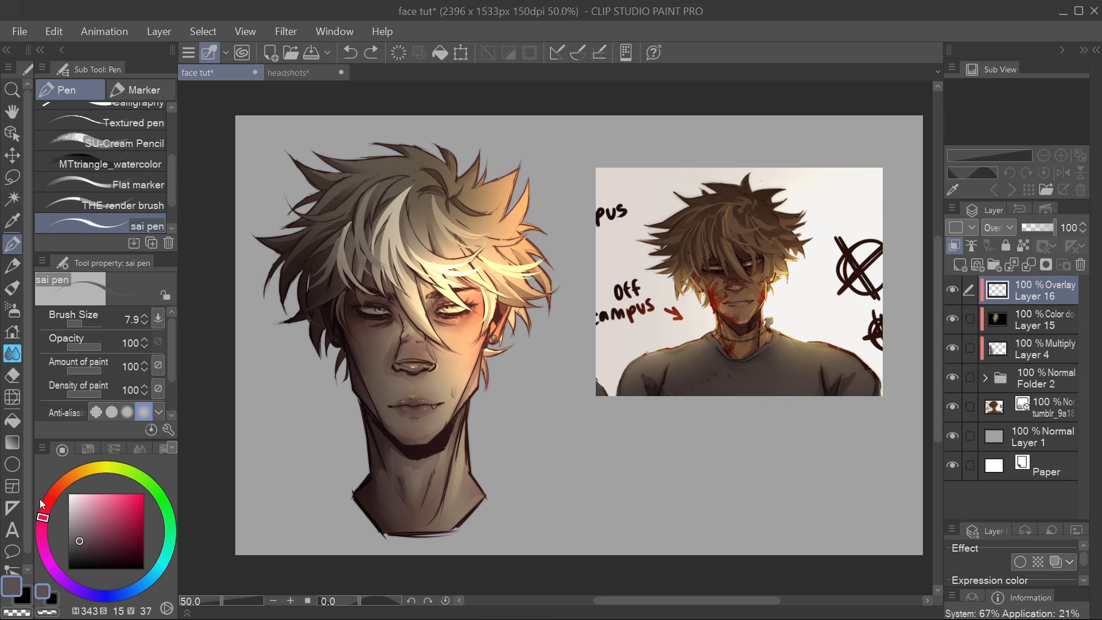
click(80, 543)
click(440, 52)
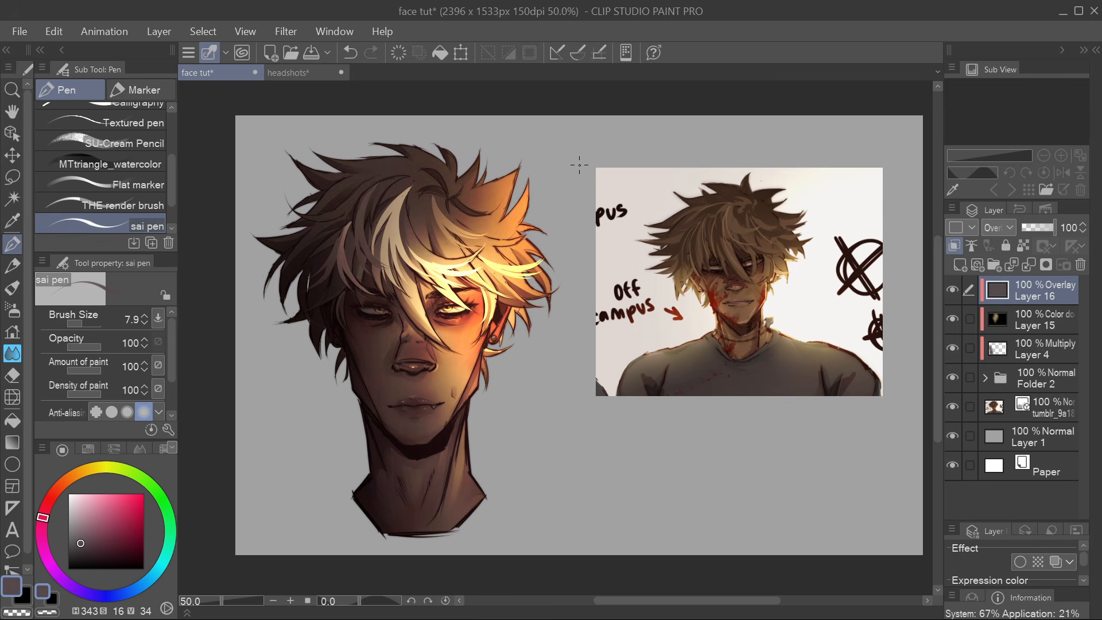
drag(80, 543, 77, 534)
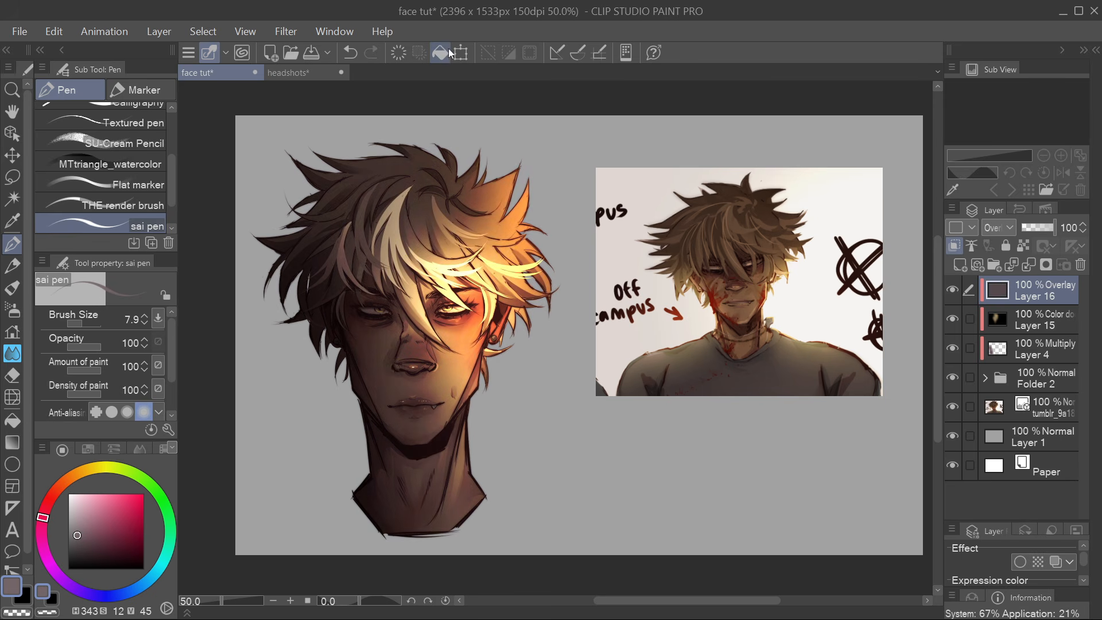
click(447, 53)
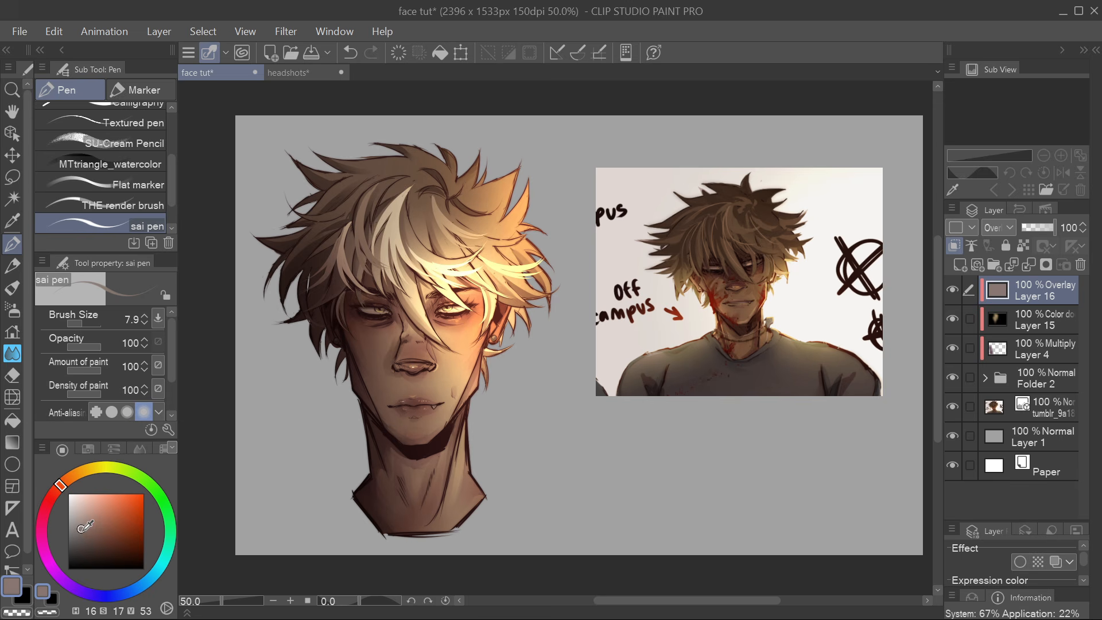
drag(81, 532, 80, 537)
click(439, 56)
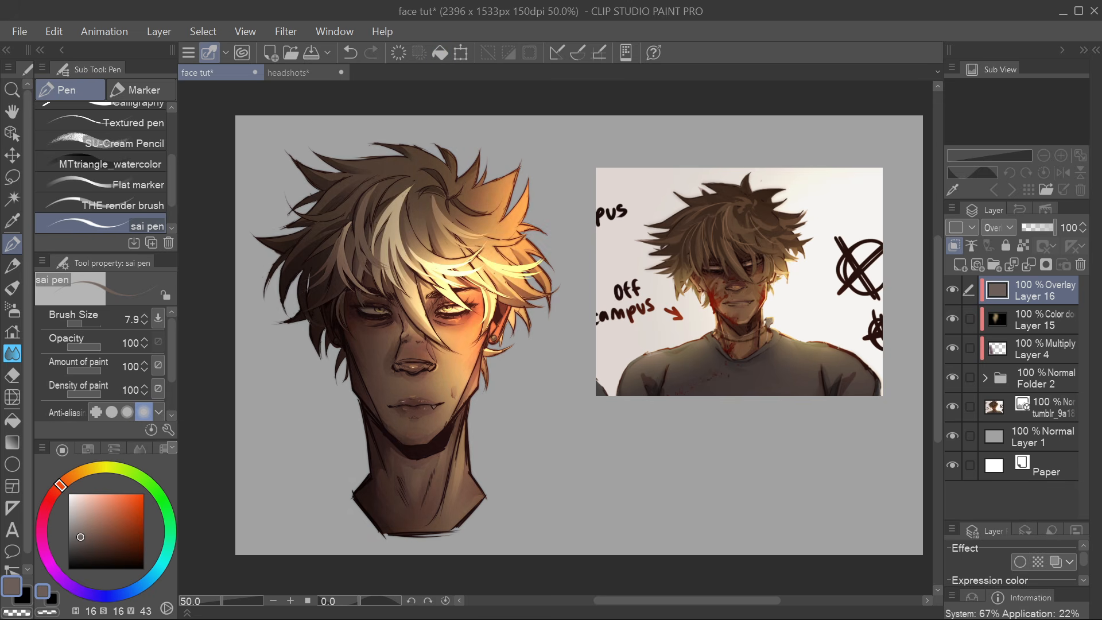
Compare the head without and with the Multiply, Color dodge and Overlay layers by showing them one after another
click(1056, 351)
mouse_move(1049, 228)
mouse_down()
mouse_move(1018, 237)
mouse_move(1076, 235)
mouse_up()
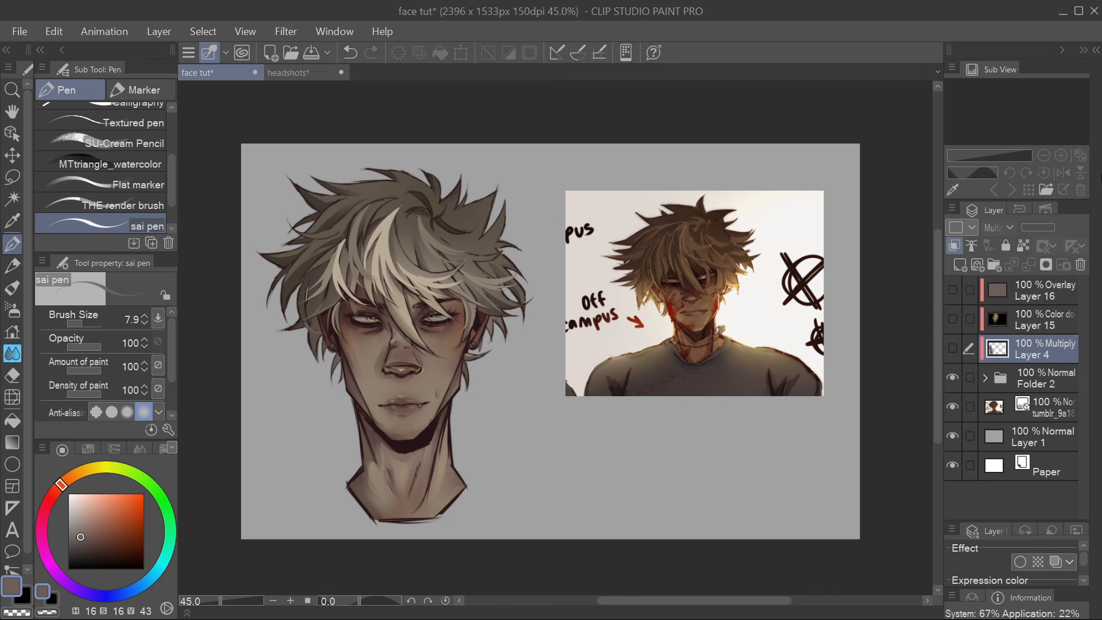
click(951, 344)
click(952, 319)
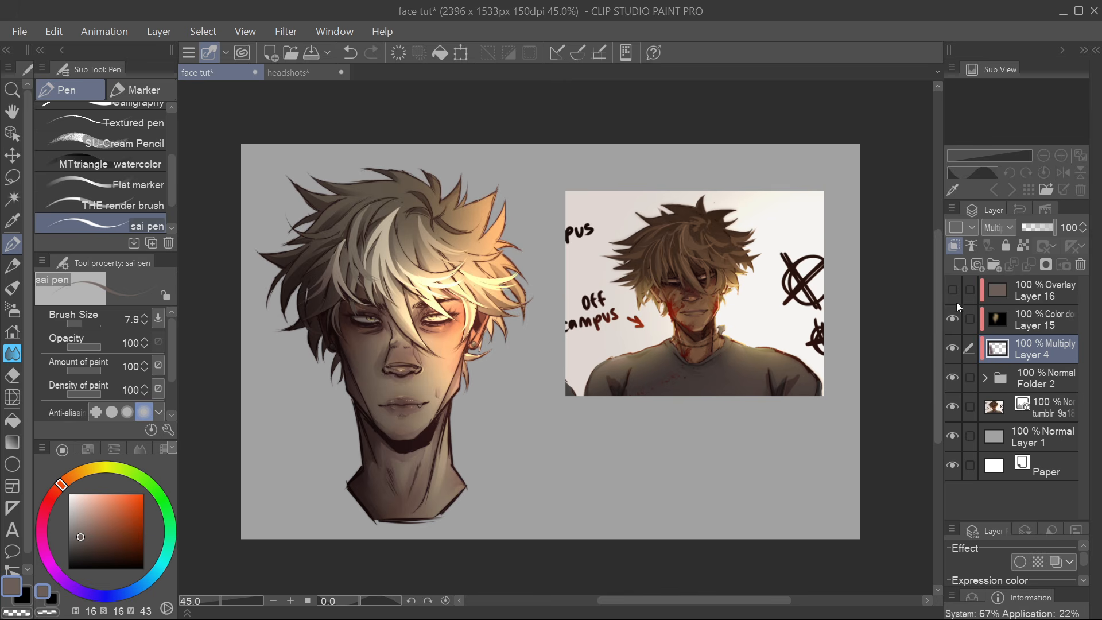
click(954, 291)
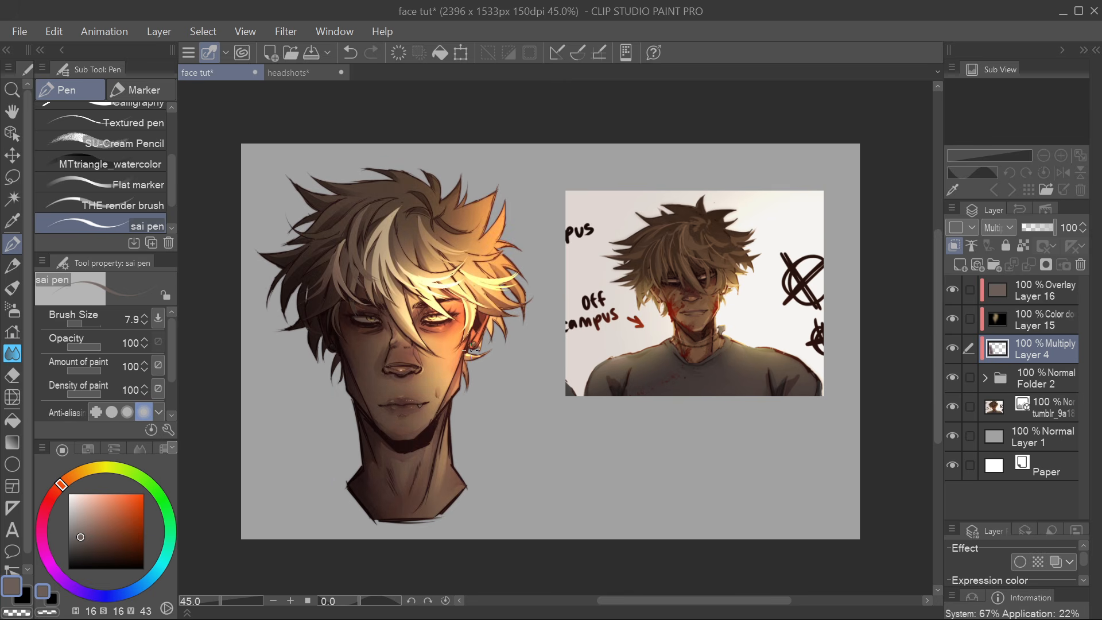
On Layer 14 inside Folder 2, draw a light pinkish-brown highlight (H 16, S 20, V 69) across the nose bridge with the sai pen at size 6.6
scroll(724, 291, up, 15)
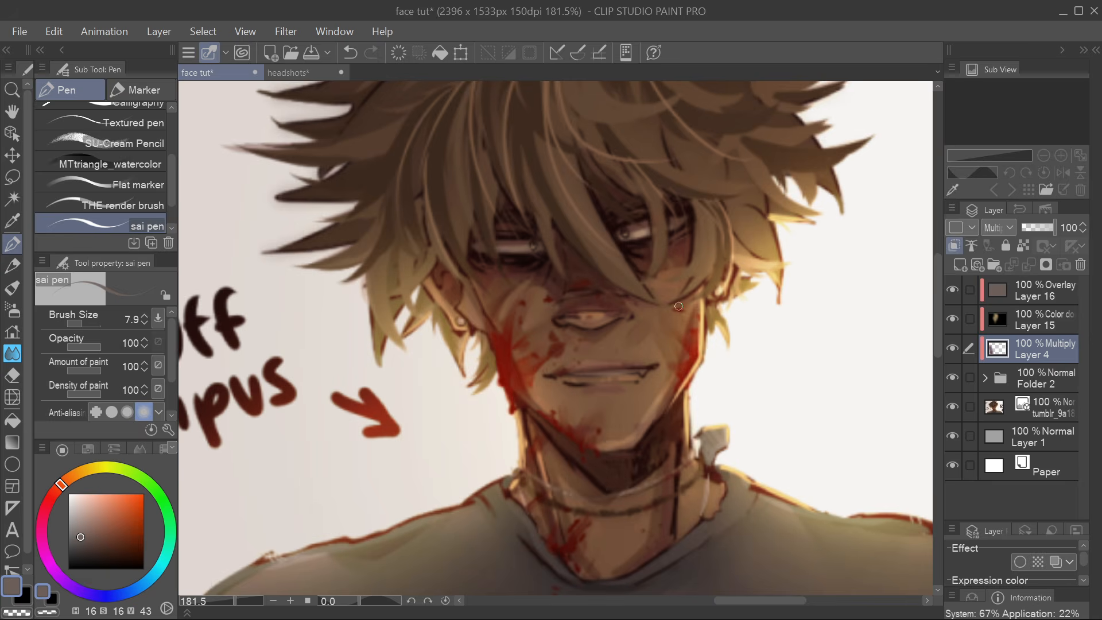
scroll(494, 327, down, 13)
drag(329, 325, 610, 281)
click(86, 524)
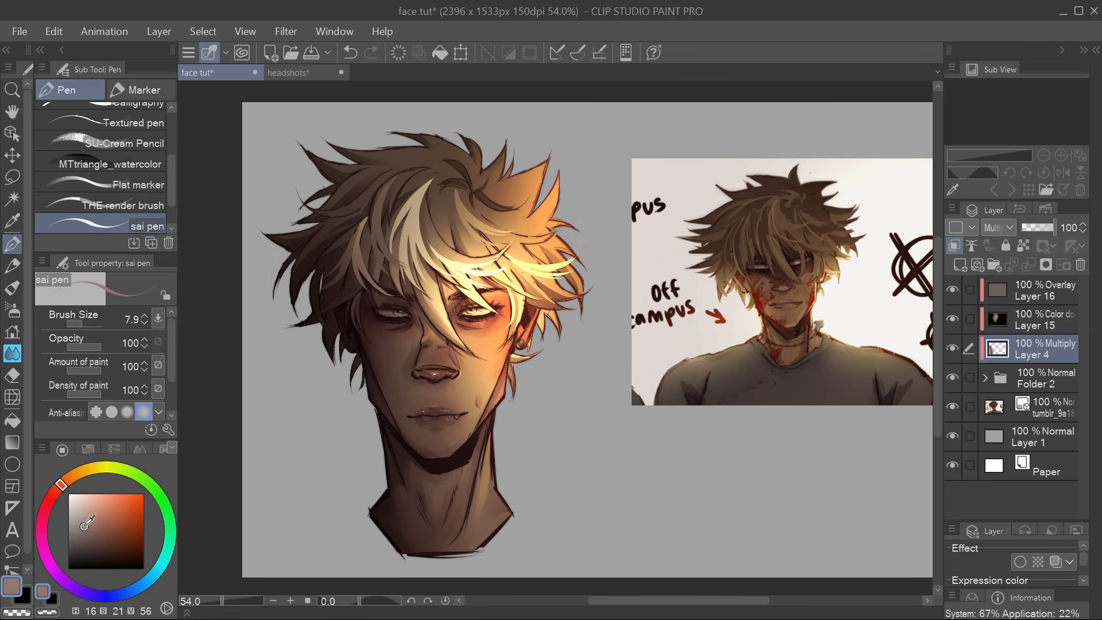
click(985, 378)
click(1040, 408)
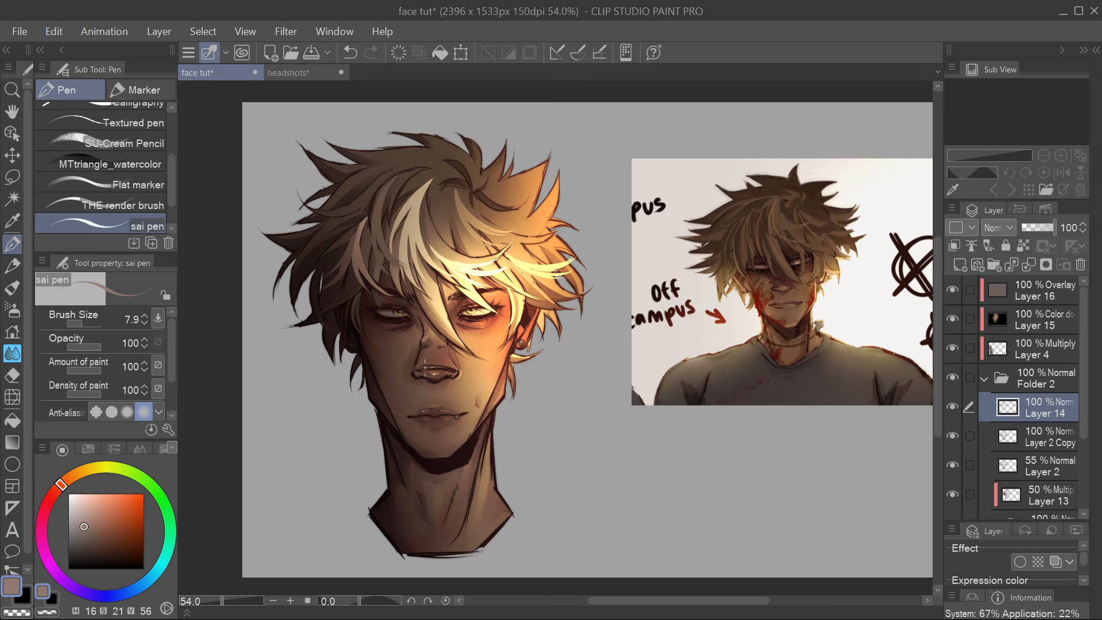
scroll(381, 347, up, 11)
drag(83, 327, 78, 326)
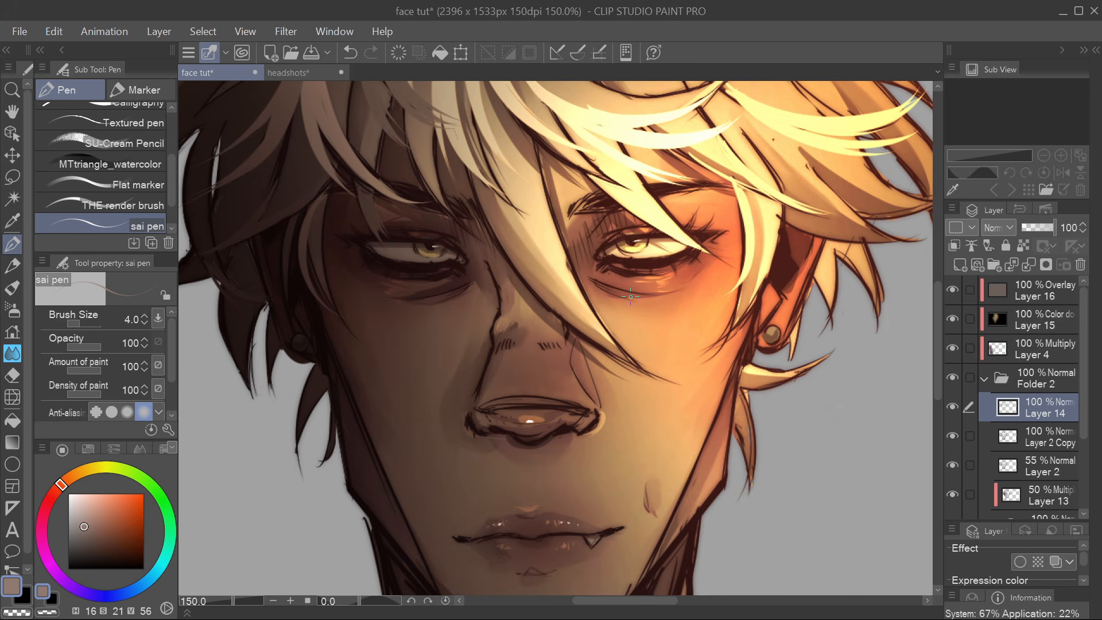
click(81, 325)
click(83, 518)
drag(497, 327, 529, 314)
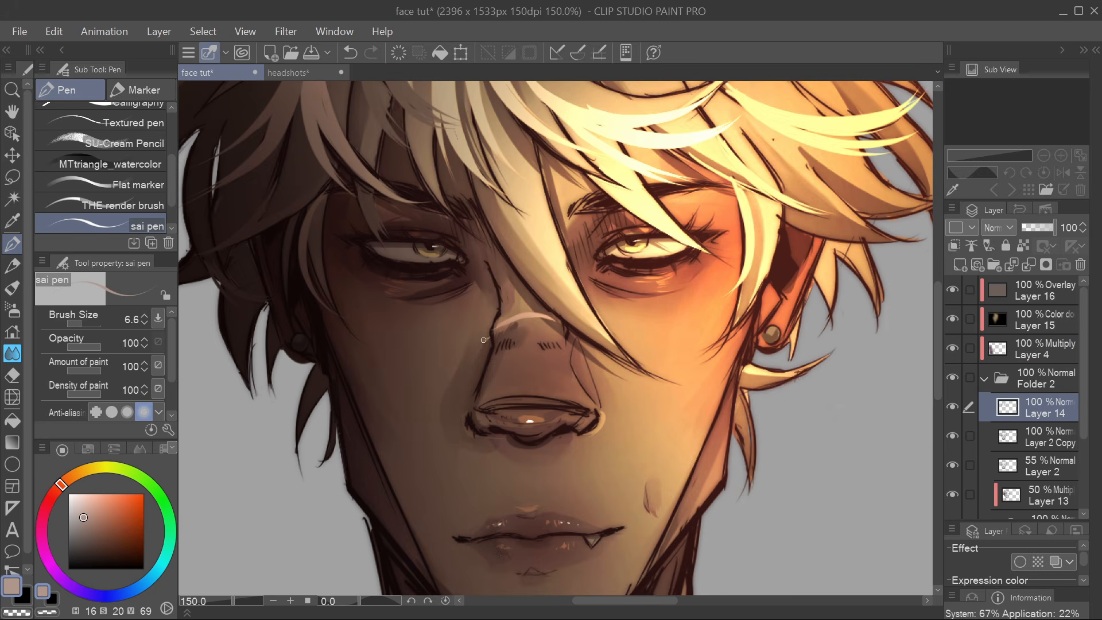
Soften and clean up the nose-bridge highlight on Layer 14 with the Hard eraser and the Blendy Soft Brush
drag(706, 398, 611, 360)
key(j)
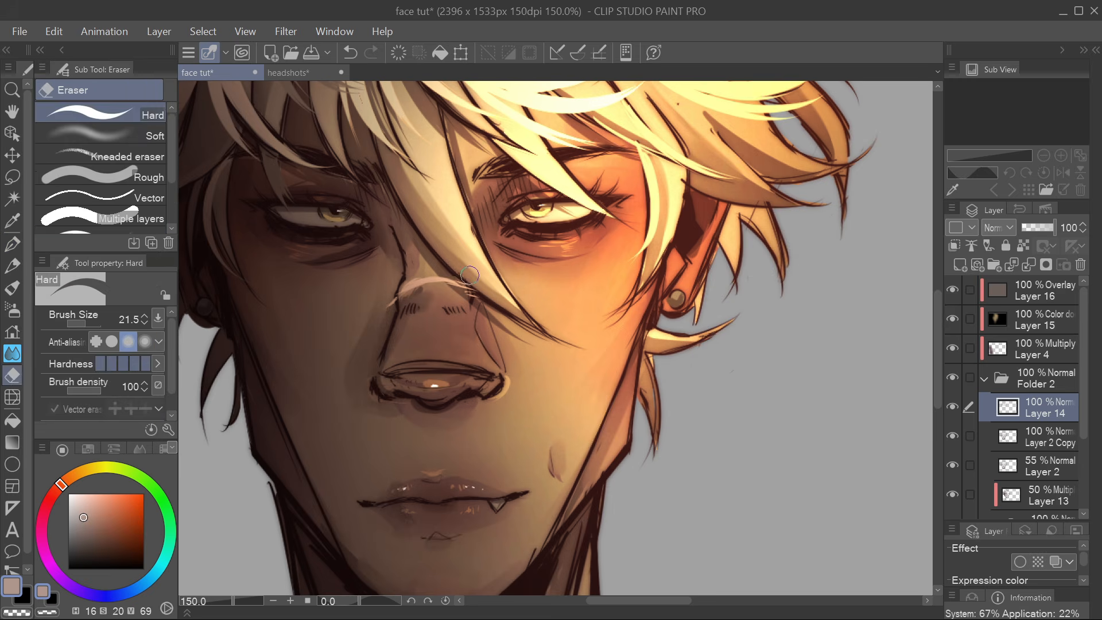
scroll(458, 353, up, 1)
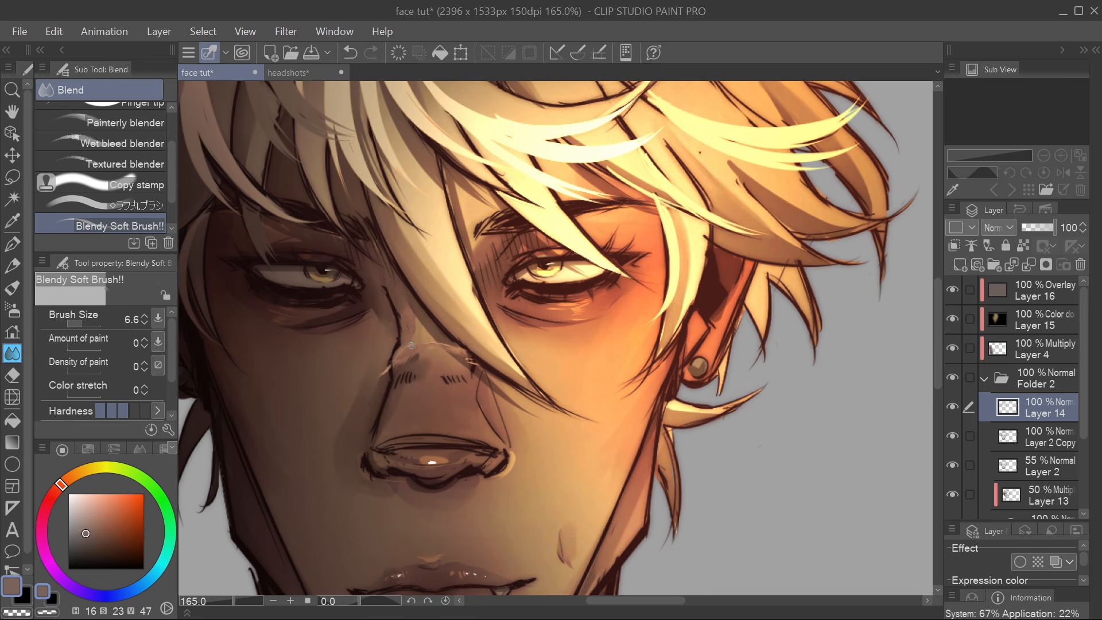
key(e)
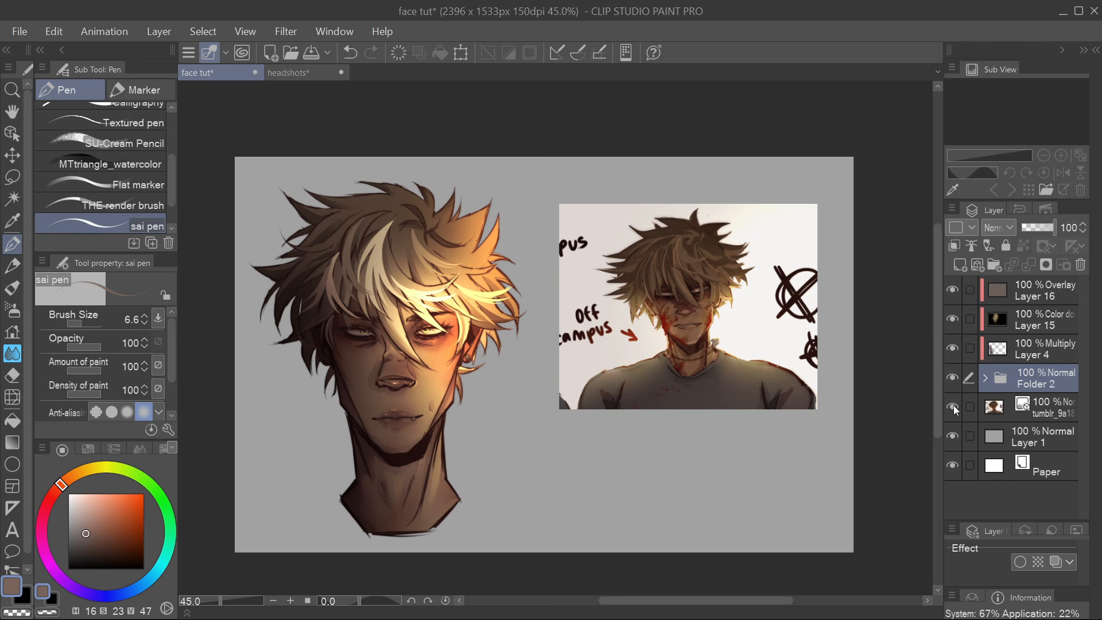
Hide the reference image layer and group Layer 16, Layer 15, Layer 4 and Folder 2 into one folder
click(953, 406)
click(1027, 296)
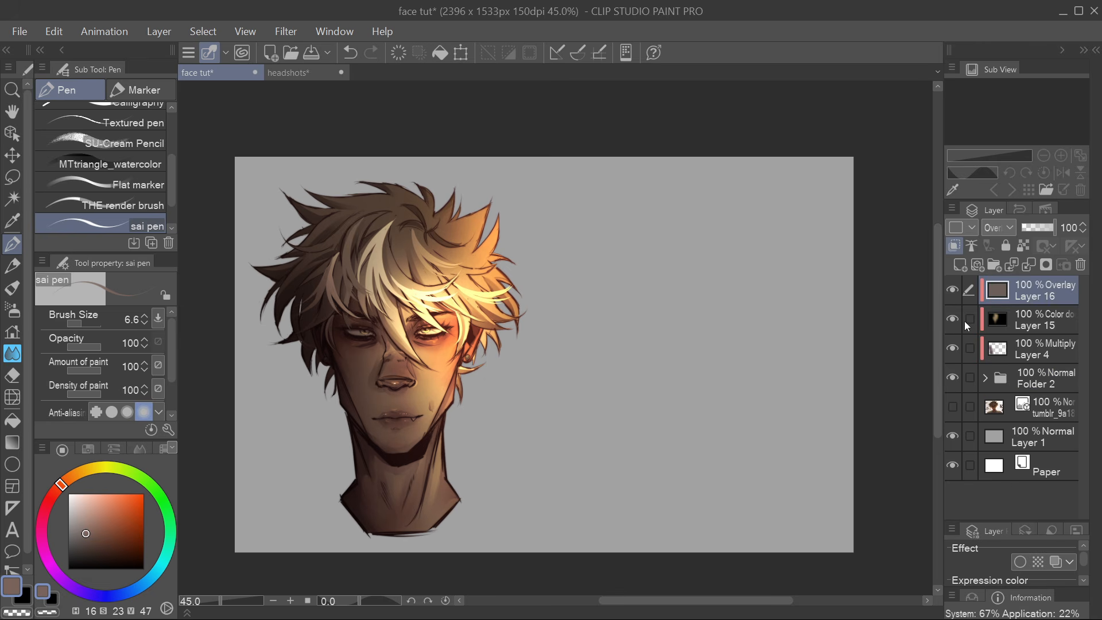
drag(965, 323, 966, 379)
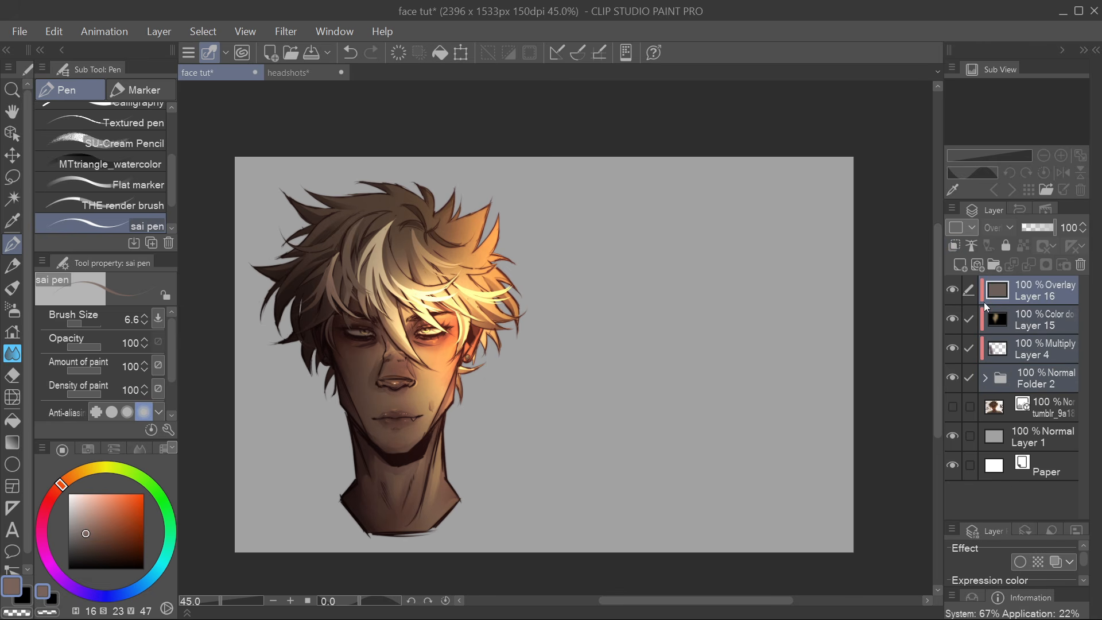
key(ctrl+g)
click(985, 291)
click(951, 291)
click(951, 292)
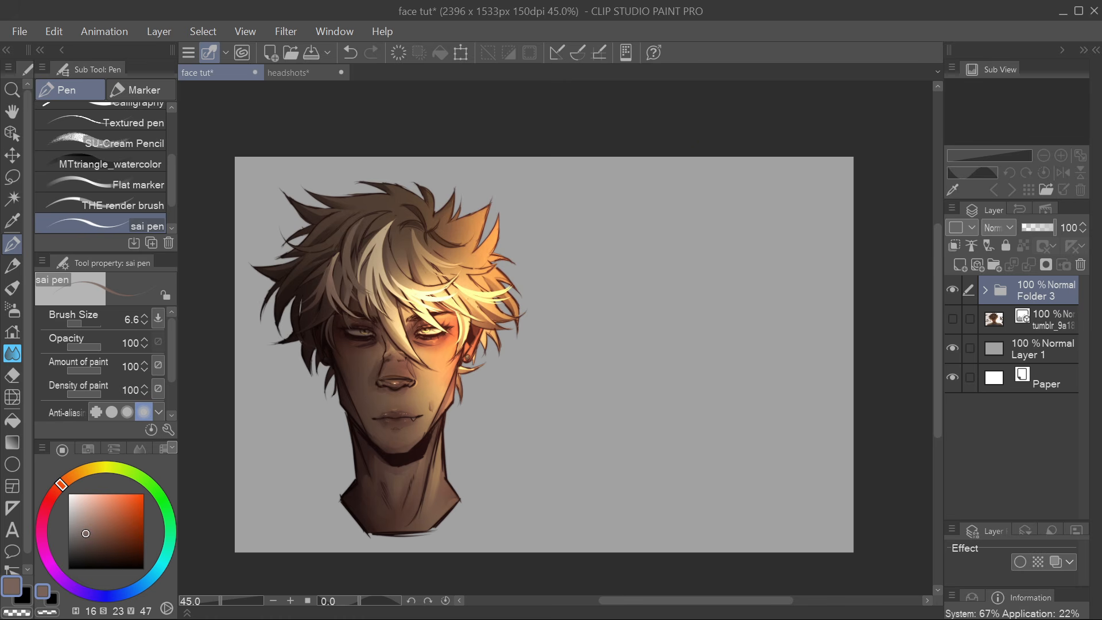
Examine the headshots document by switching individual head folders in Folder 1 off and on, ending back in the face tut document
click(321, 73)
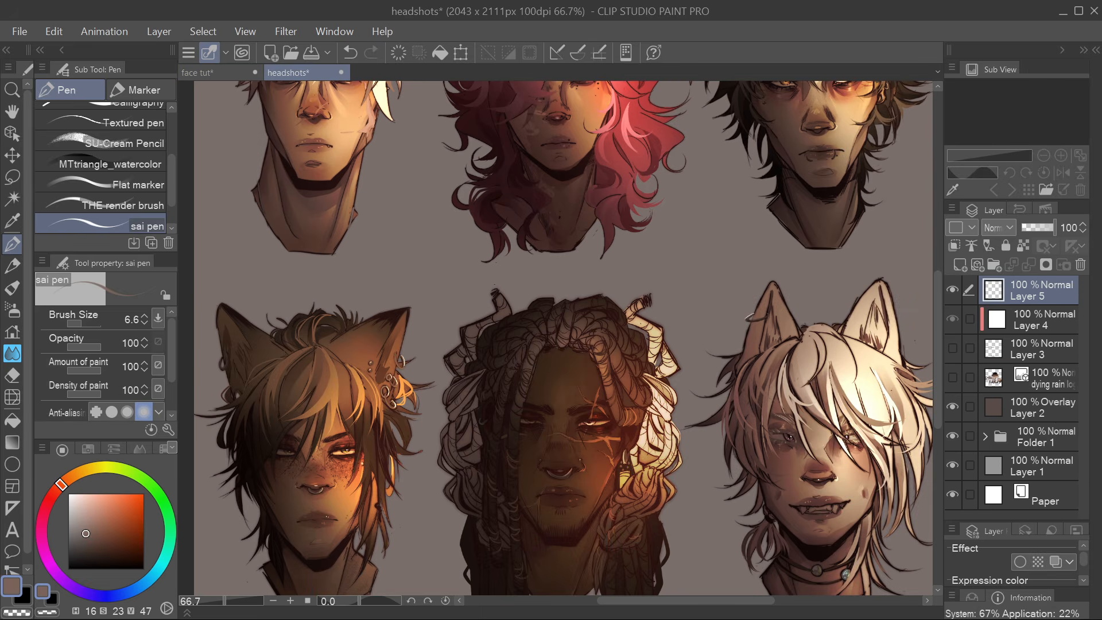
scroll(986, 433, down, 3)
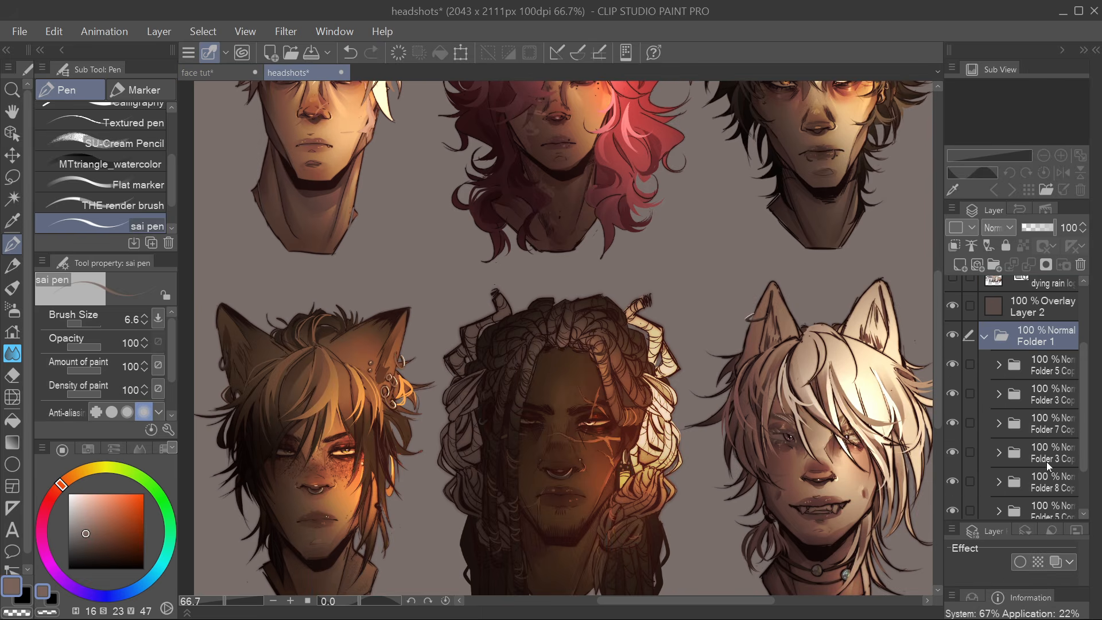
scroll(1015, 451, down, 2)
click(952, 376)
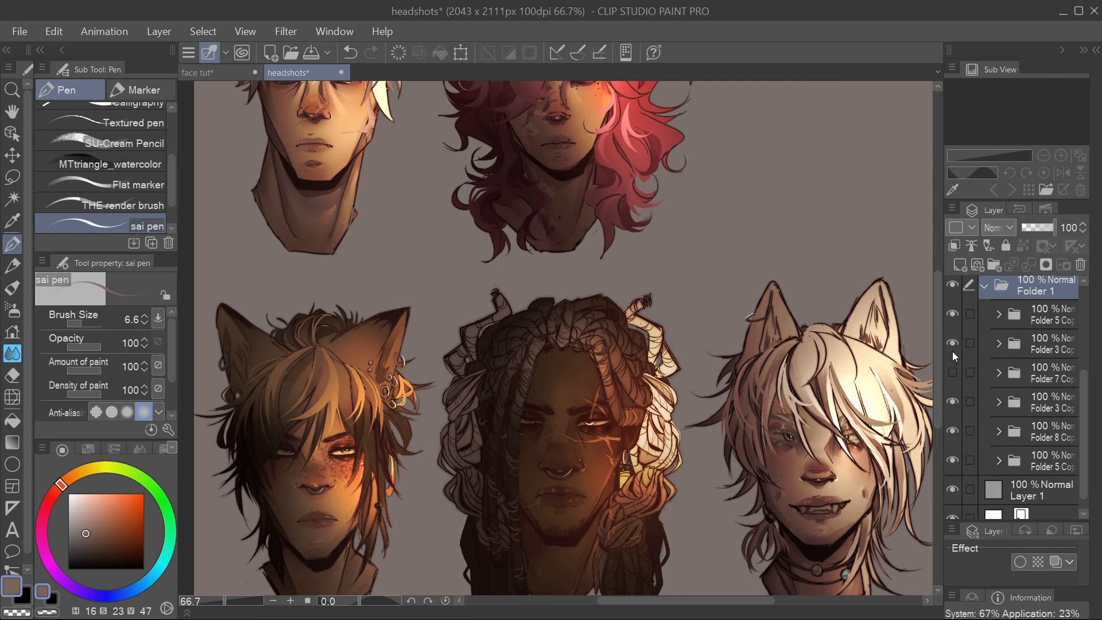
click(952, 350)
click(952, 378)
click(953, 345)
scroll(1015, 347, up, 3)
click(217, 72)
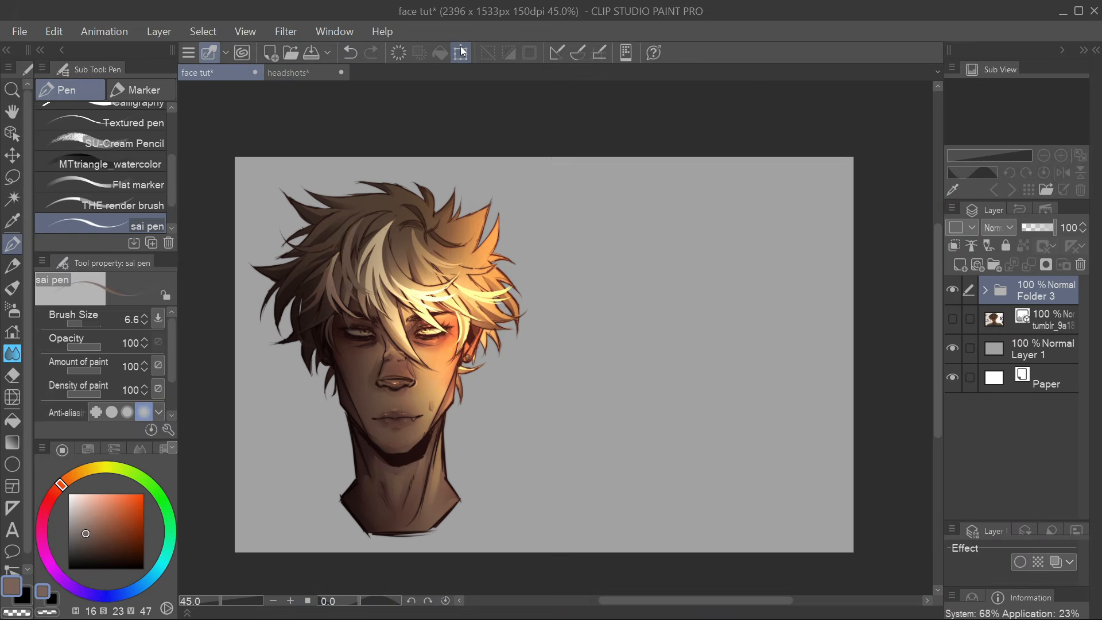
Move the grouped head horizontally to the centre of the face tut canvas
click(461, 53)
drag(399, 340, 541, 339)
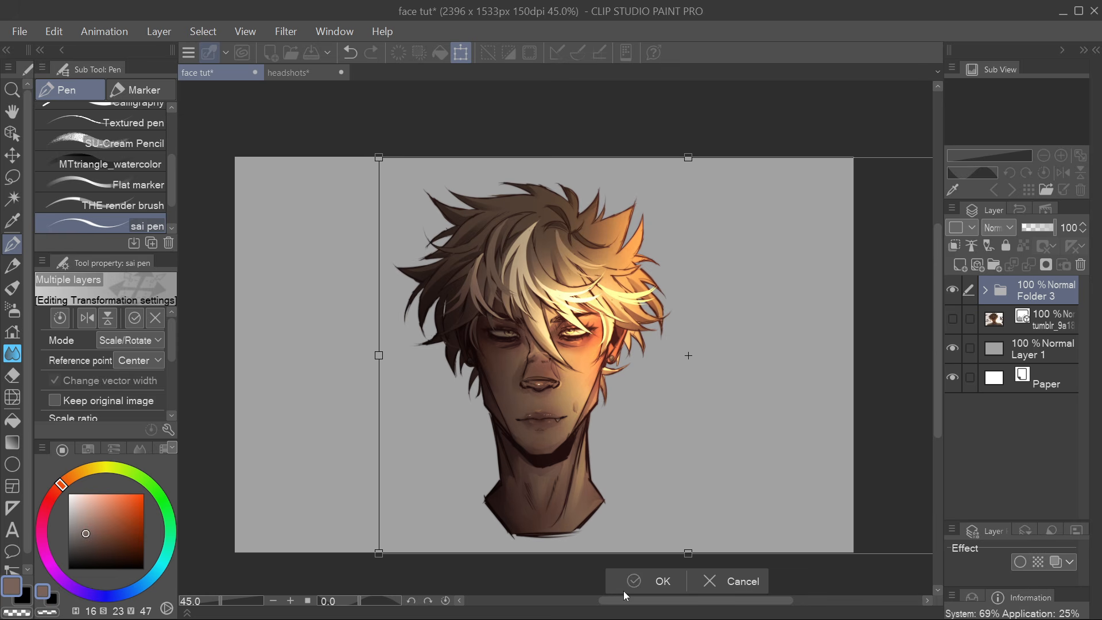
click(652, 582)
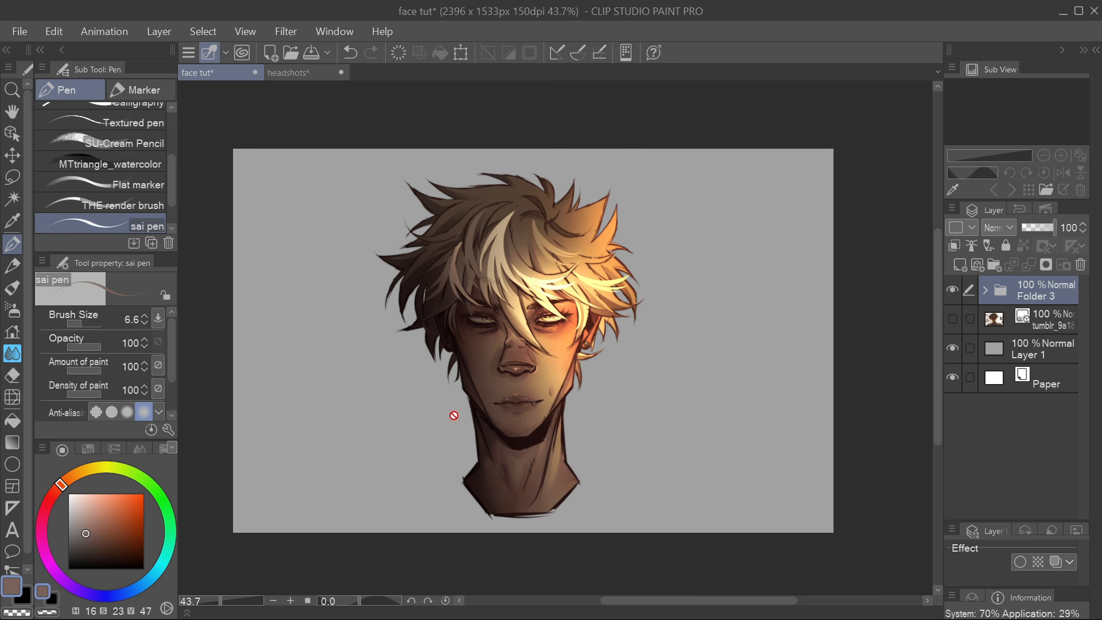
Copy the head's Folder 3 into the headshots document and hide that document's Overlay Layer 2
click(288, 72)
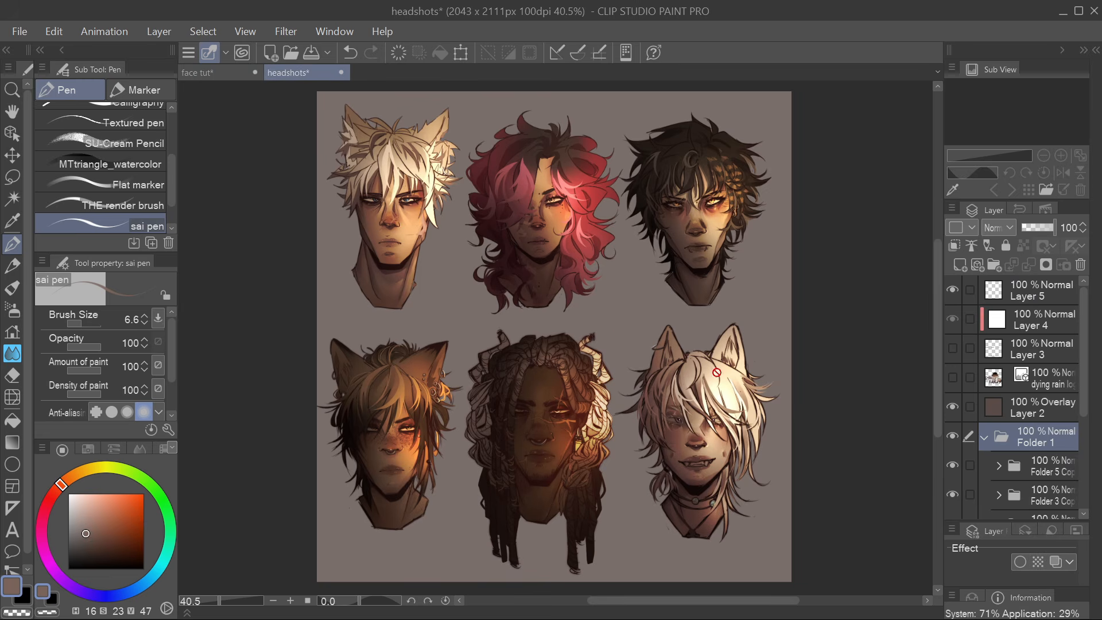
click(227, 75)
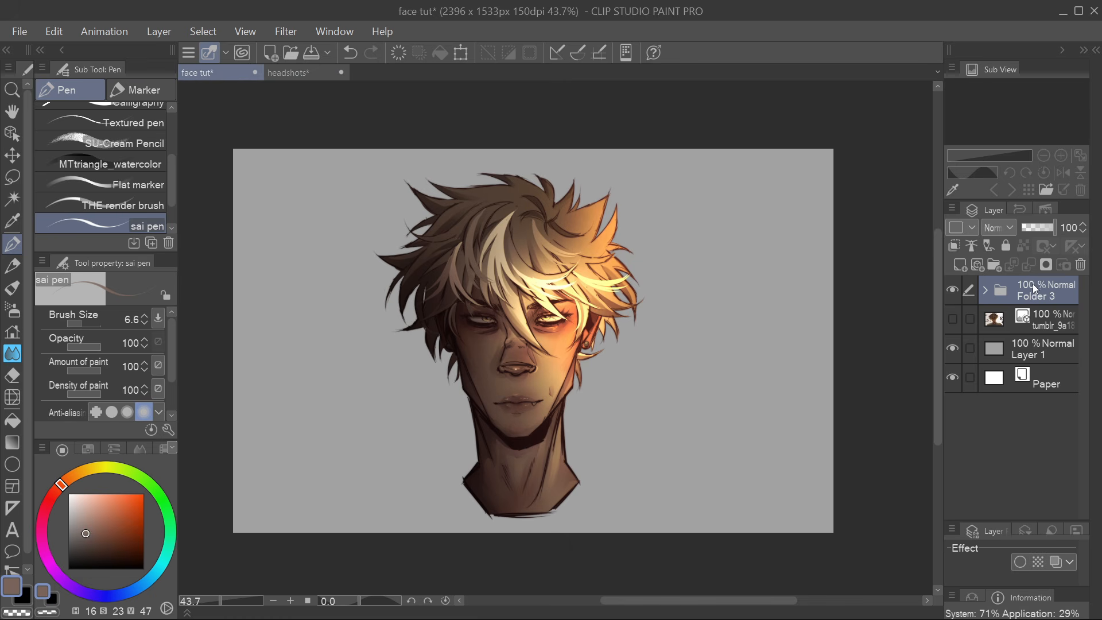
drag(295, 63, 560, 349)
click(953, 407)
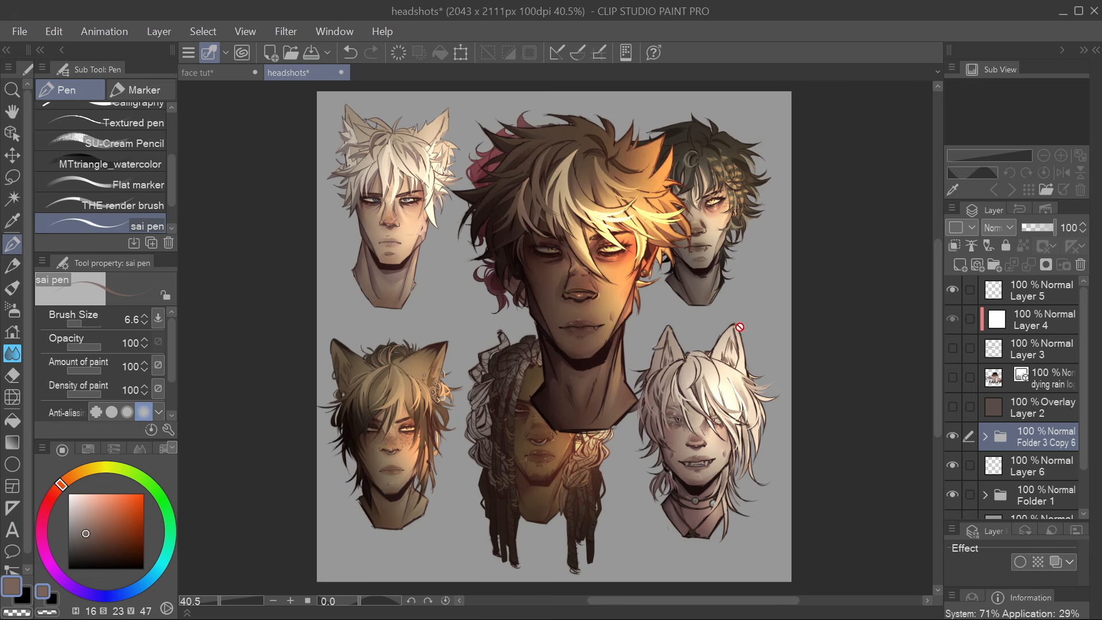
Try scaling down and repositioning the copied head among the other headshots
click(460, 53)
drag(569, 319, 508, 338)
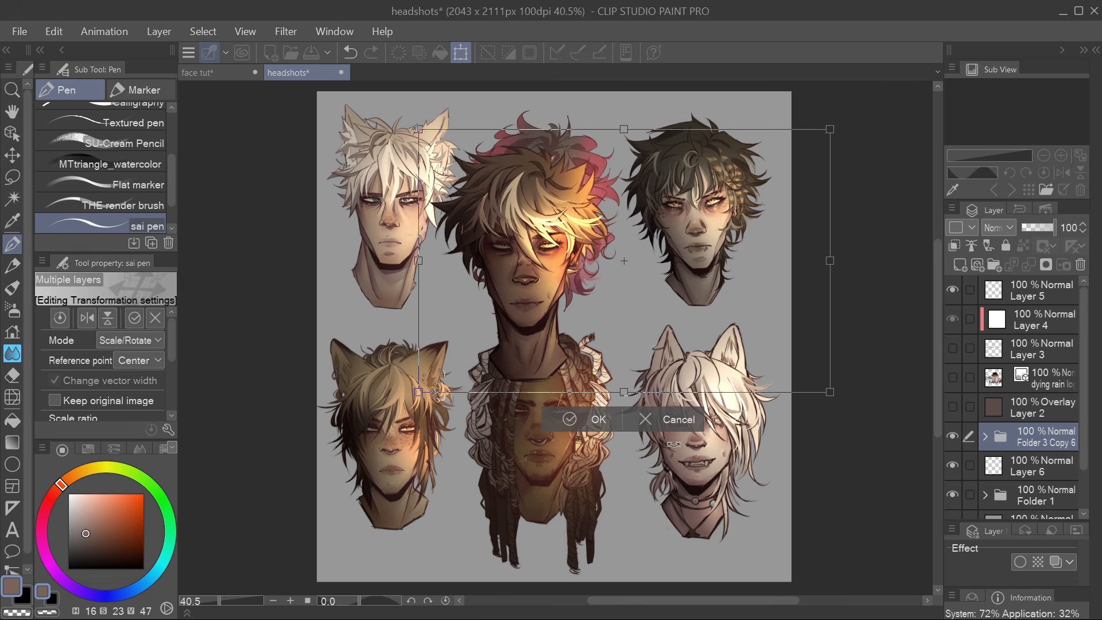
click(673, 420)
Delete the copied head folder, show Overlay Layer 2 again and return to the face tut document
click(1080, 265)
click(952, 407)
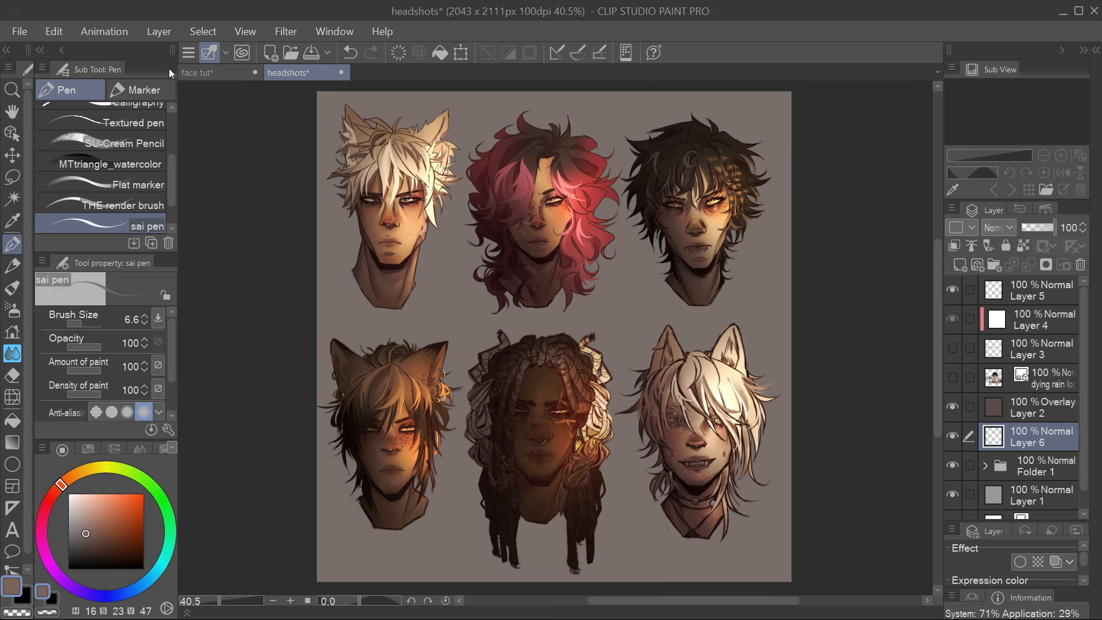
click(195, 72)
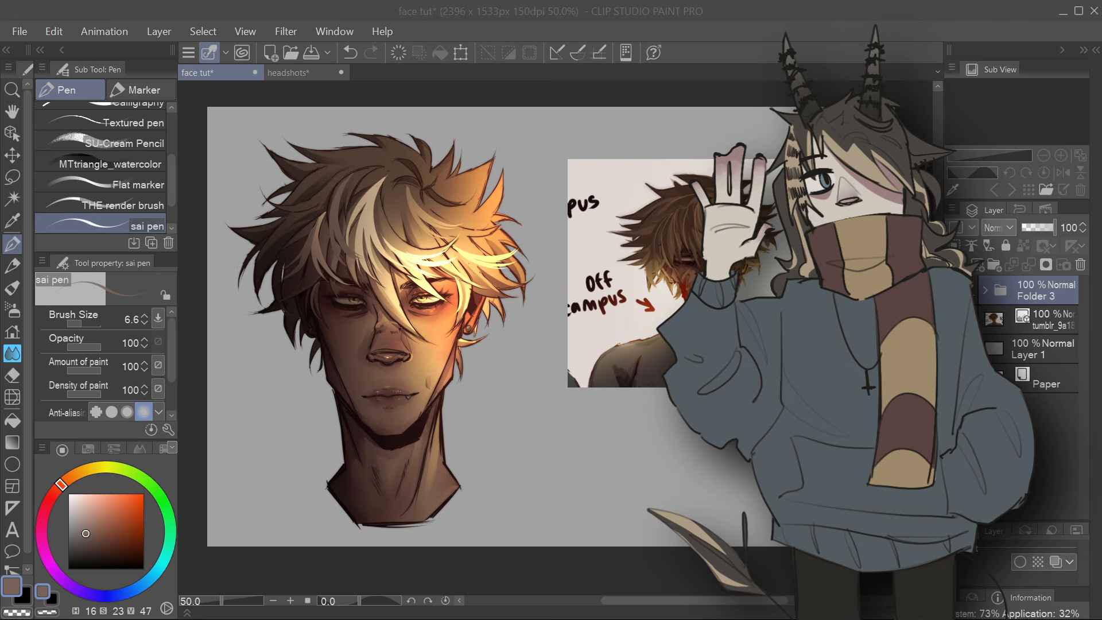